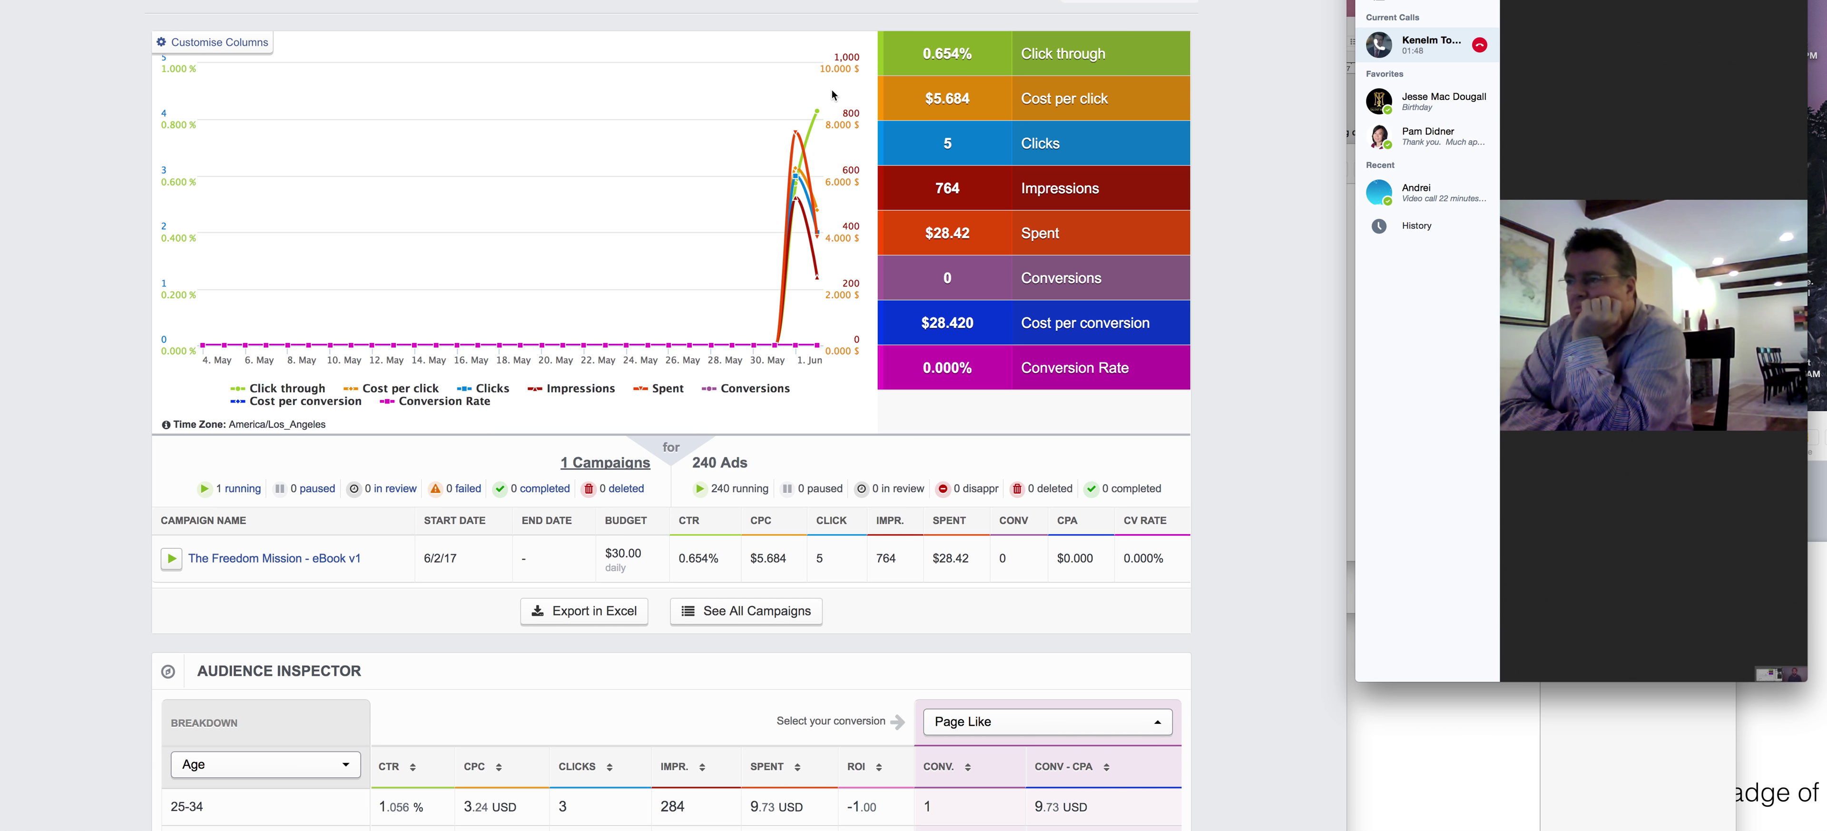
Set the Audience Inspector's conversion to Website Click.
{"action": "scroll", "coordinate": [650, 478], "scroll_direction": "down", "scroll_amount": 6}
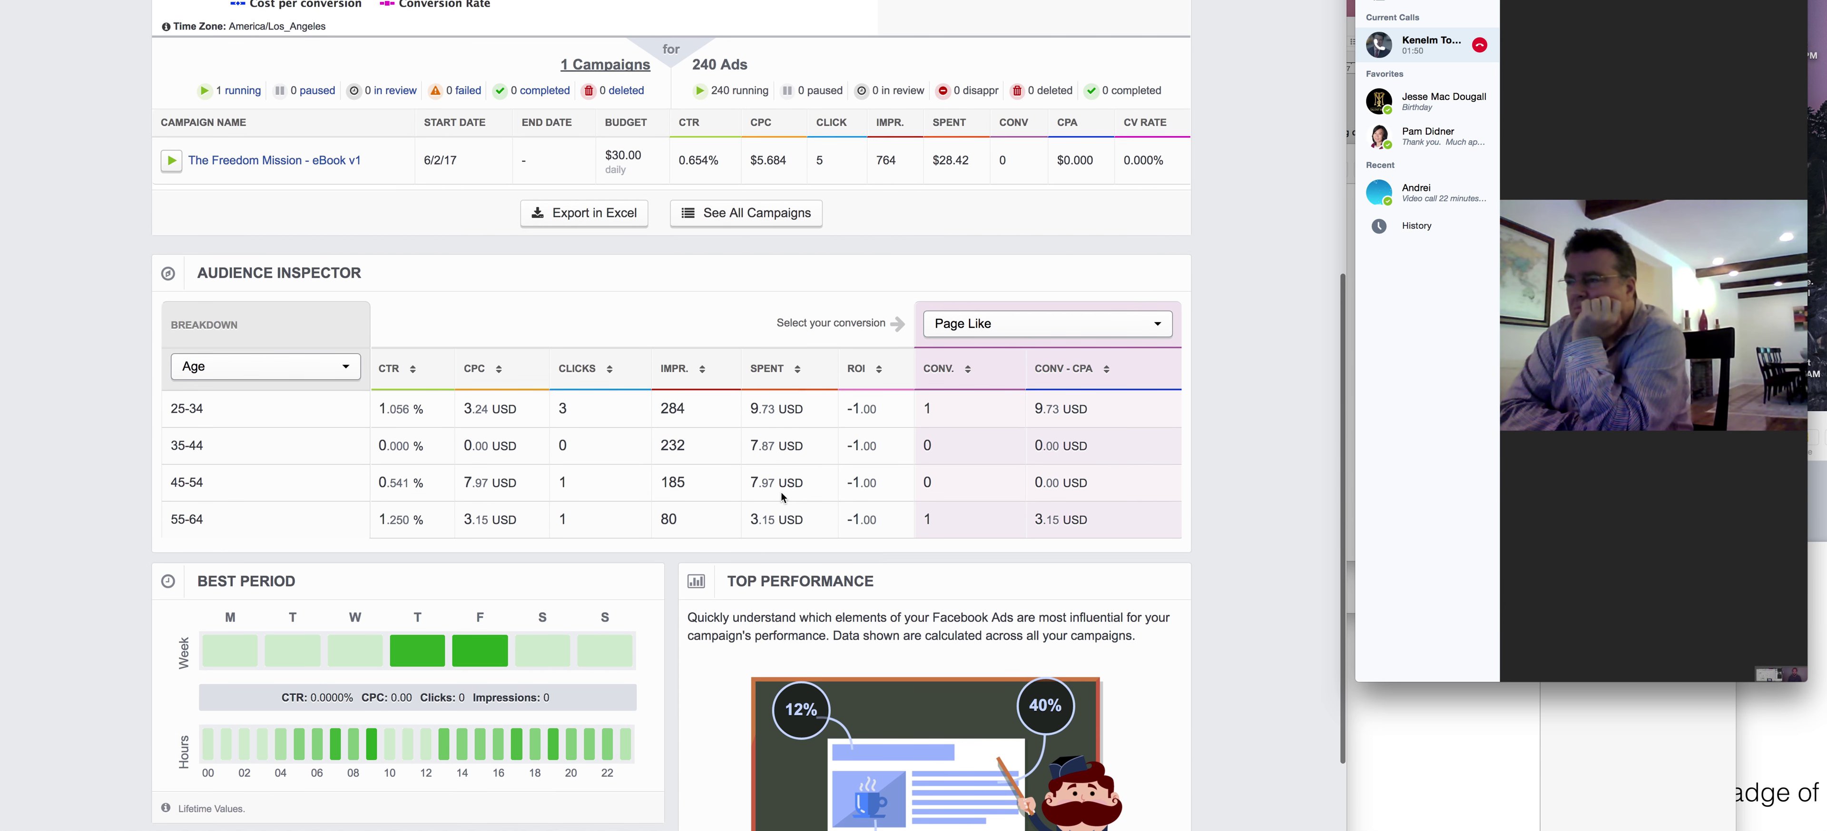
{"action": "left_click", "coordinate": [1150, 328]}
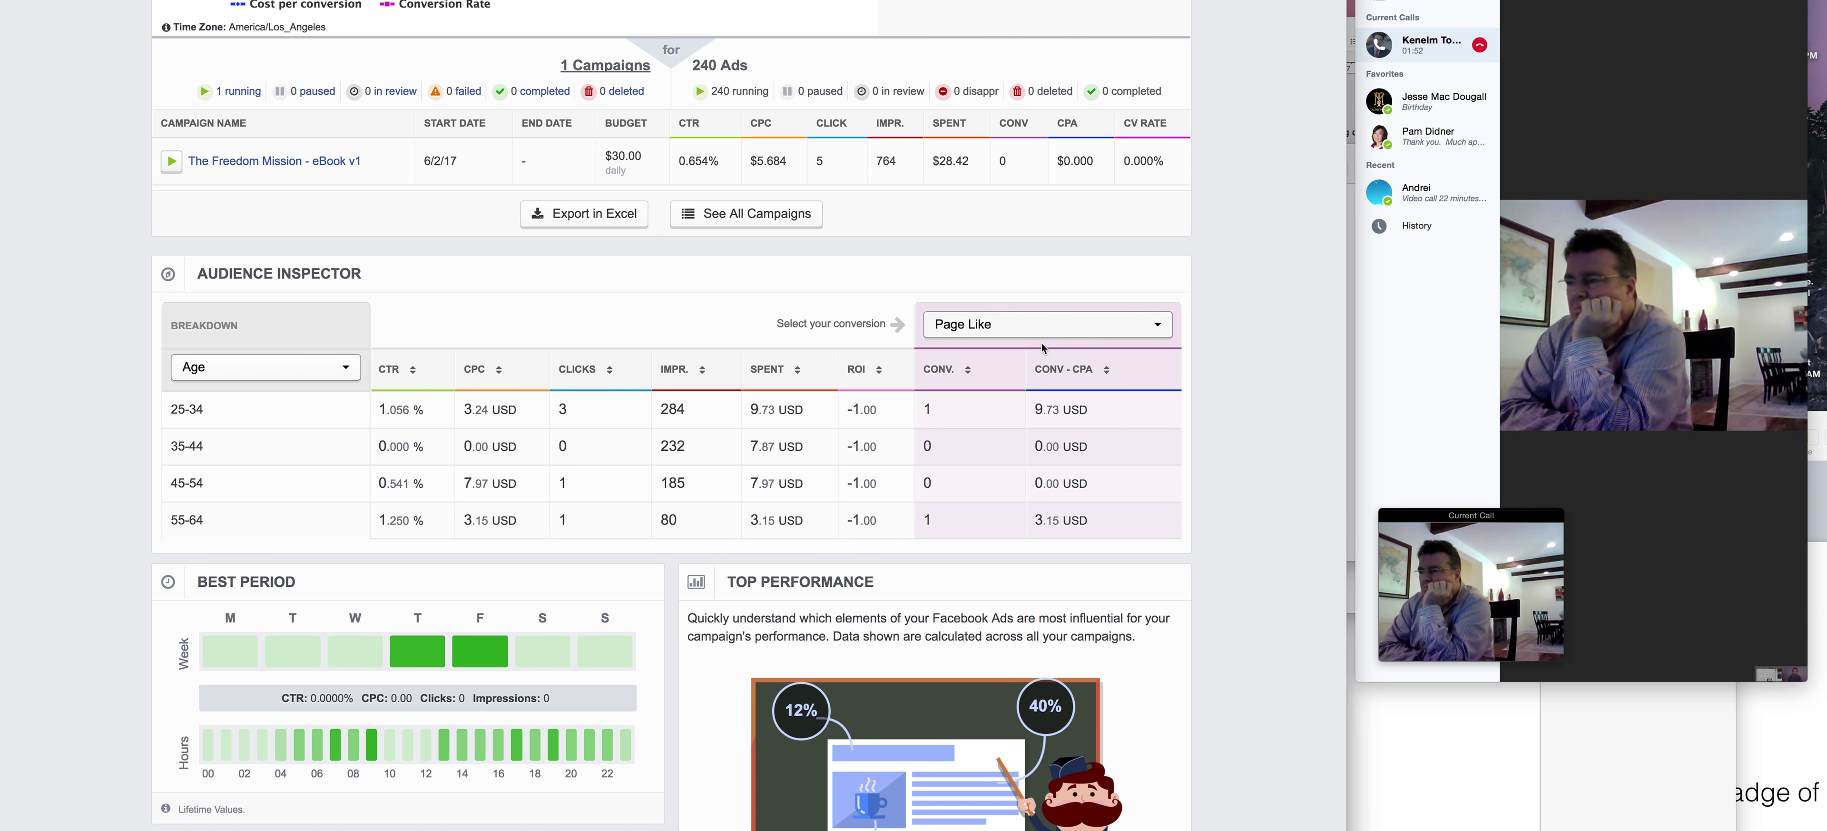
{"action": "left_click", "coordinate": [1149, 327]}
{"action": "left_click", "coordinate": [1056, 405]}
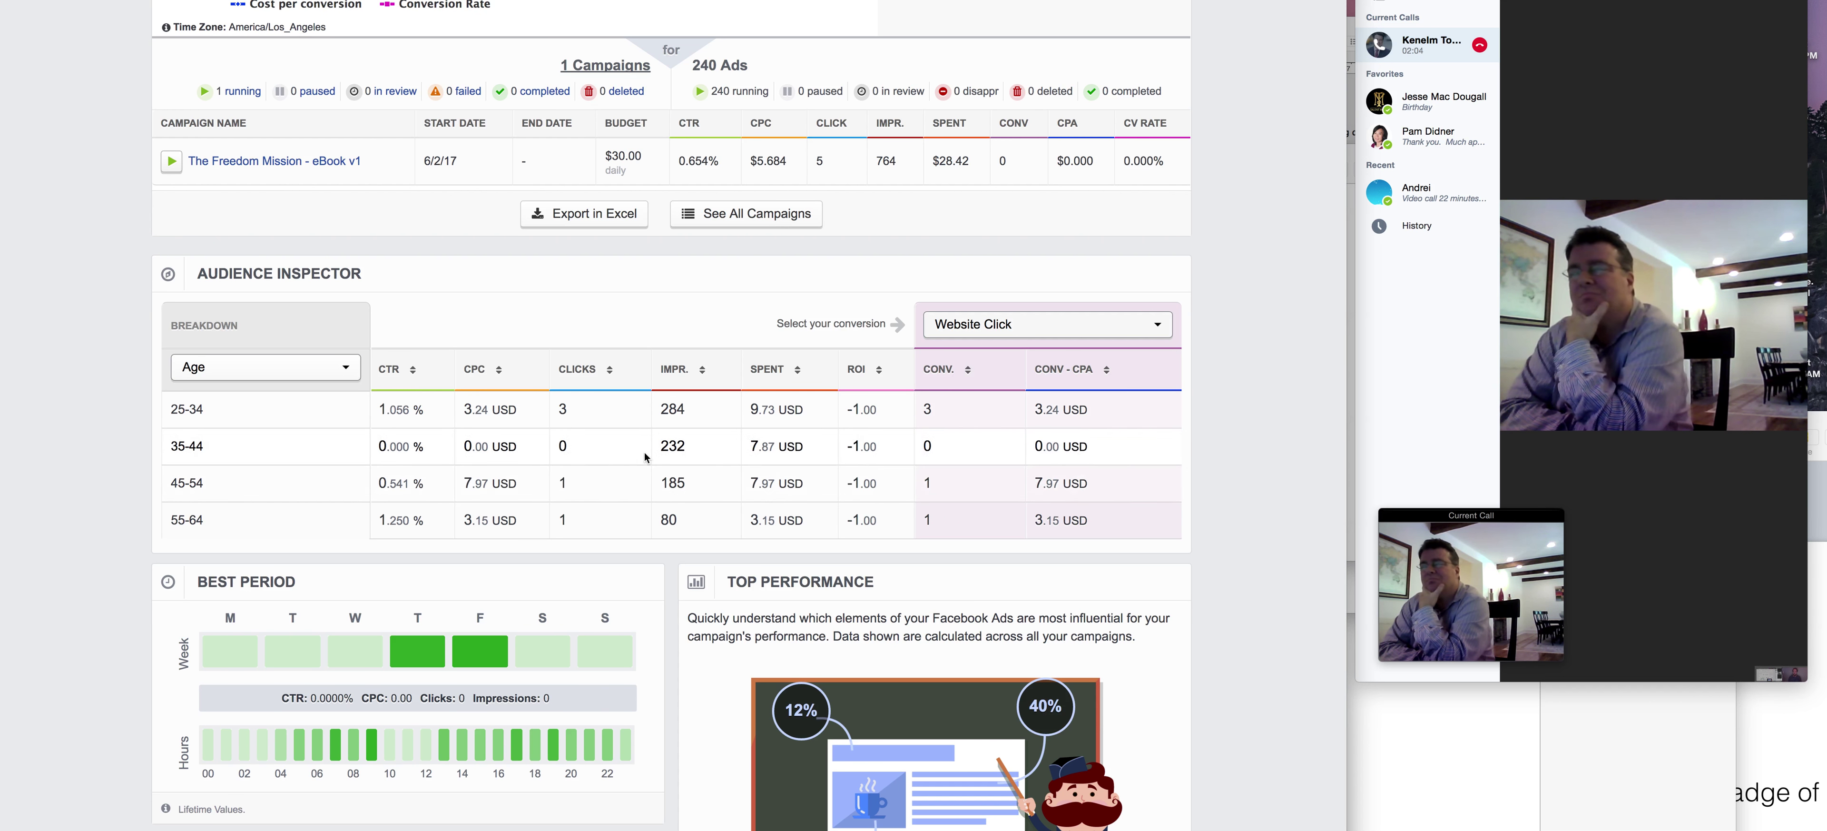
Examine the Audience Inspector's age breakdown, comparing impressions, spend and clicks across the 25-34, 35-44, 45-54 and 55-64 groups.
{"action": "scroll", "coordinate": [1010, 376], "scroll_direction": "down", "scroll_amount": 2}
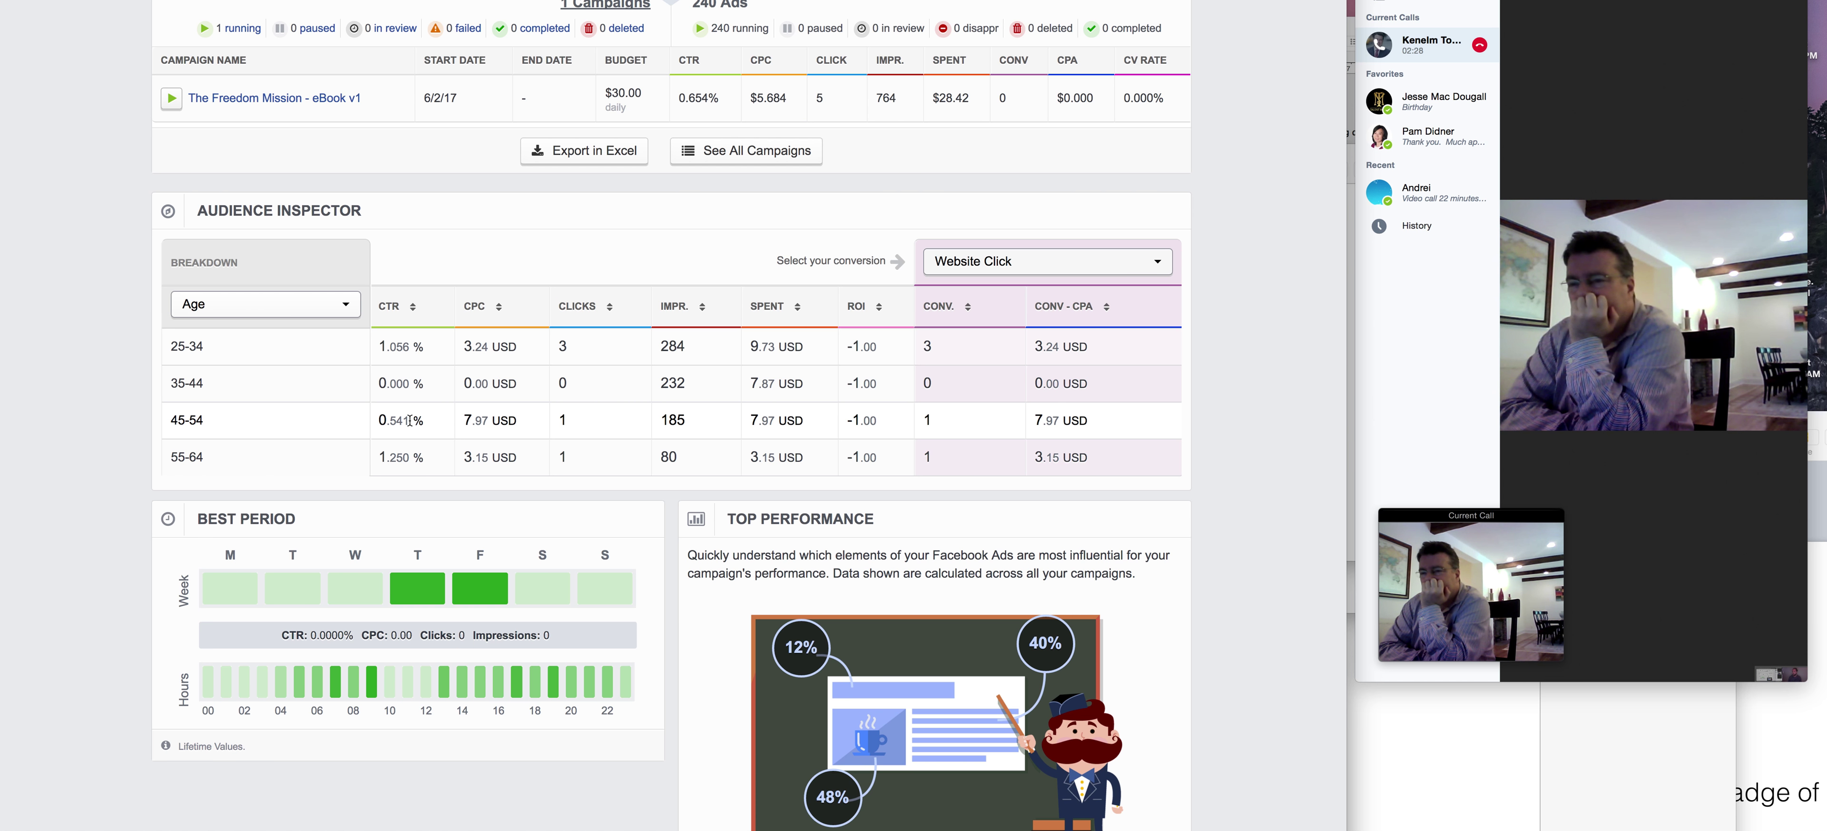
{"action": "double_click", "coordinate": [683, 421]}
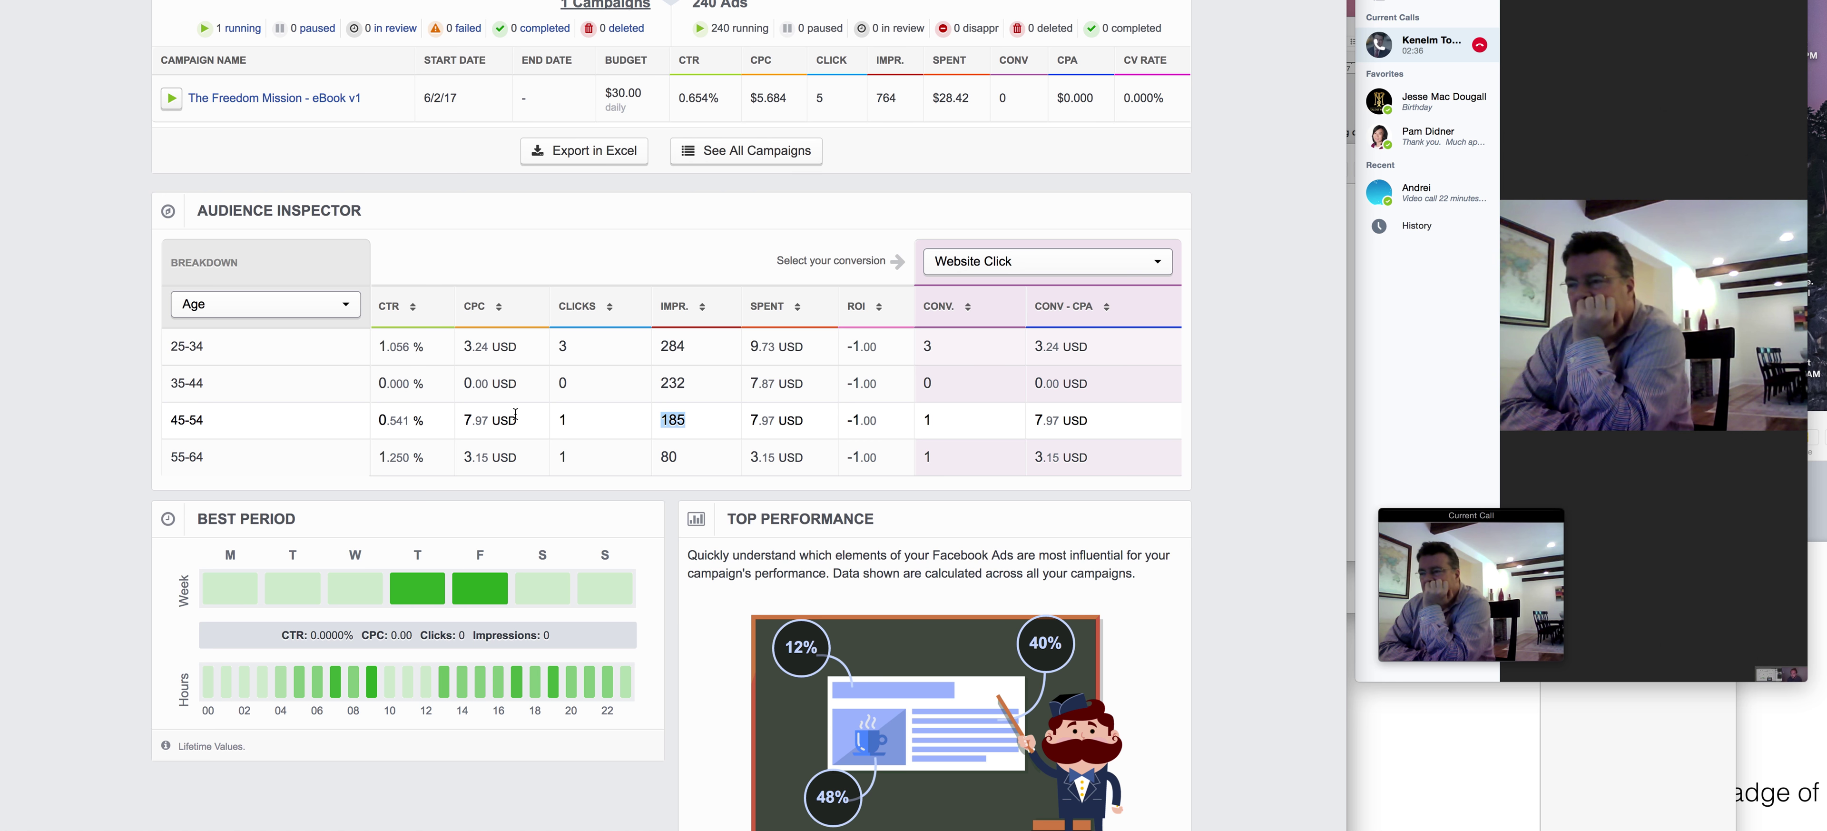
{"action": "left_click", "coordinate": [590, 464]}
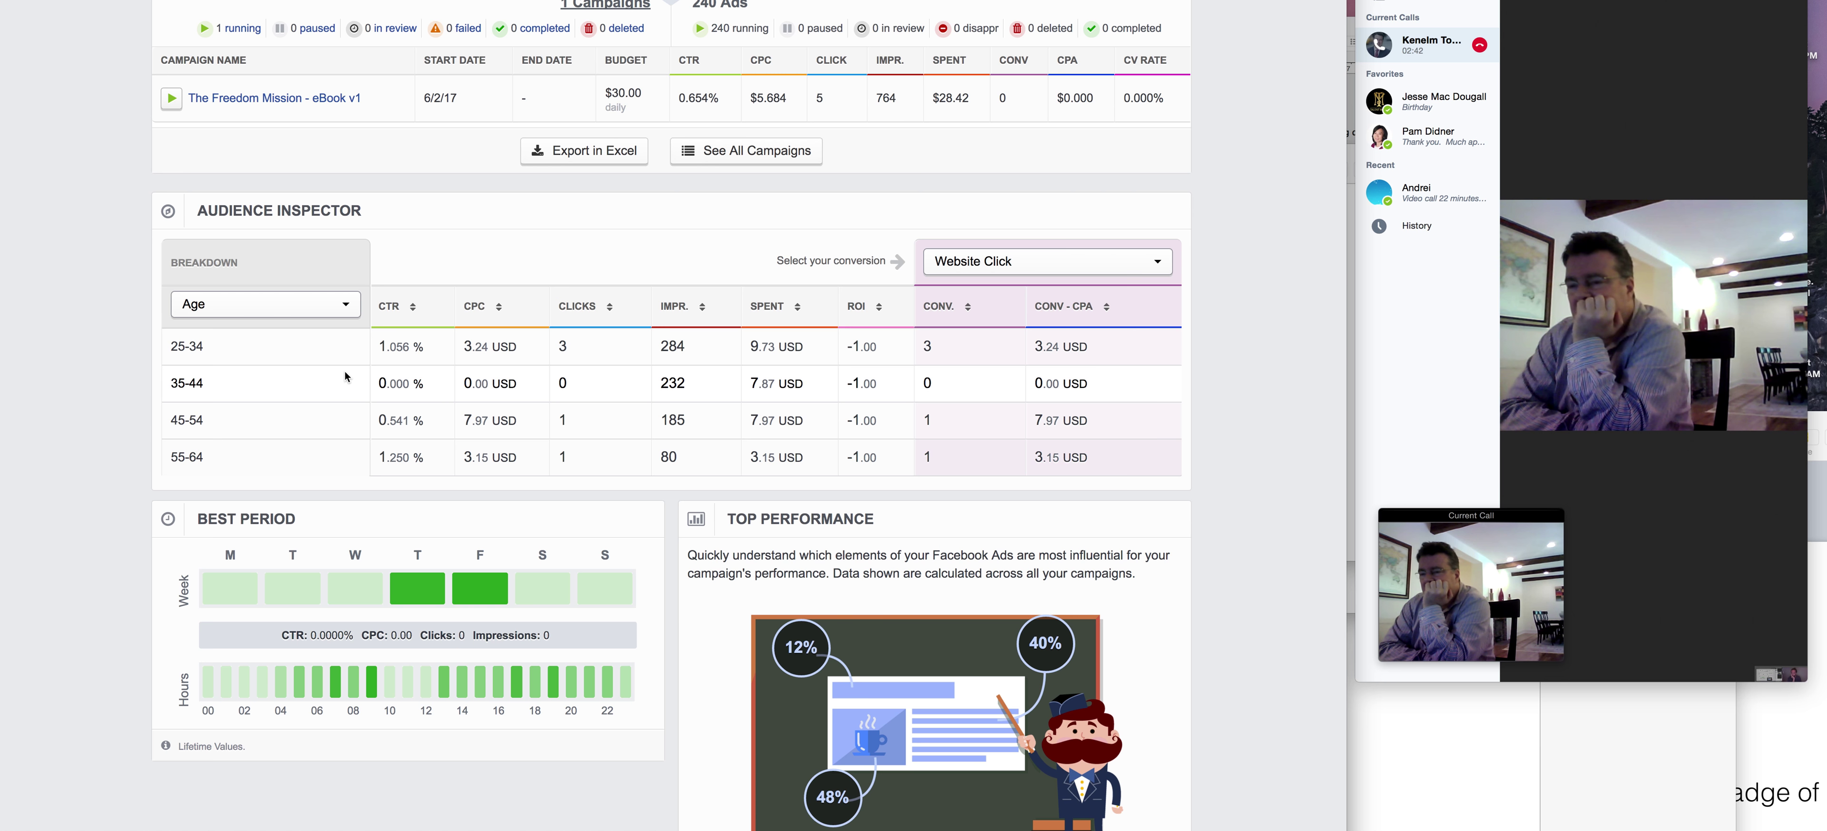
{"action": "left_click_drag", "start_coordinate": [687, 383], "coordinate": [199, 385]}
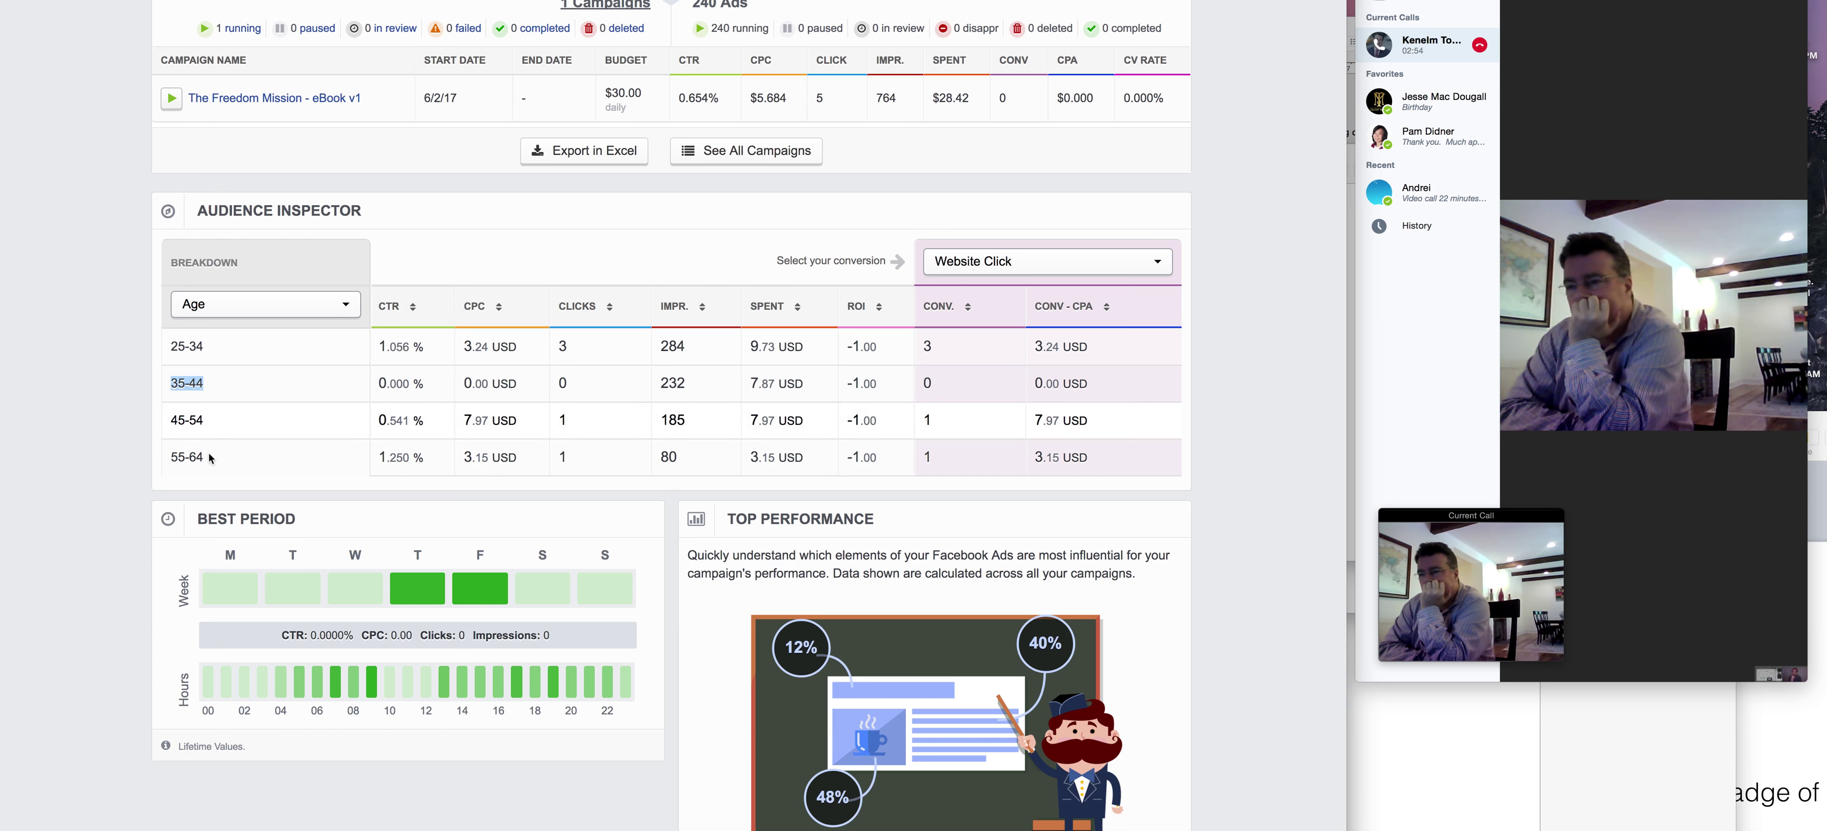
{"action": "scroll", "coordinate": [182, 359], "scroll_direction": "up", "scroll_amount": 1}
{"action": "double_click", "coordinate": [190, 347]}
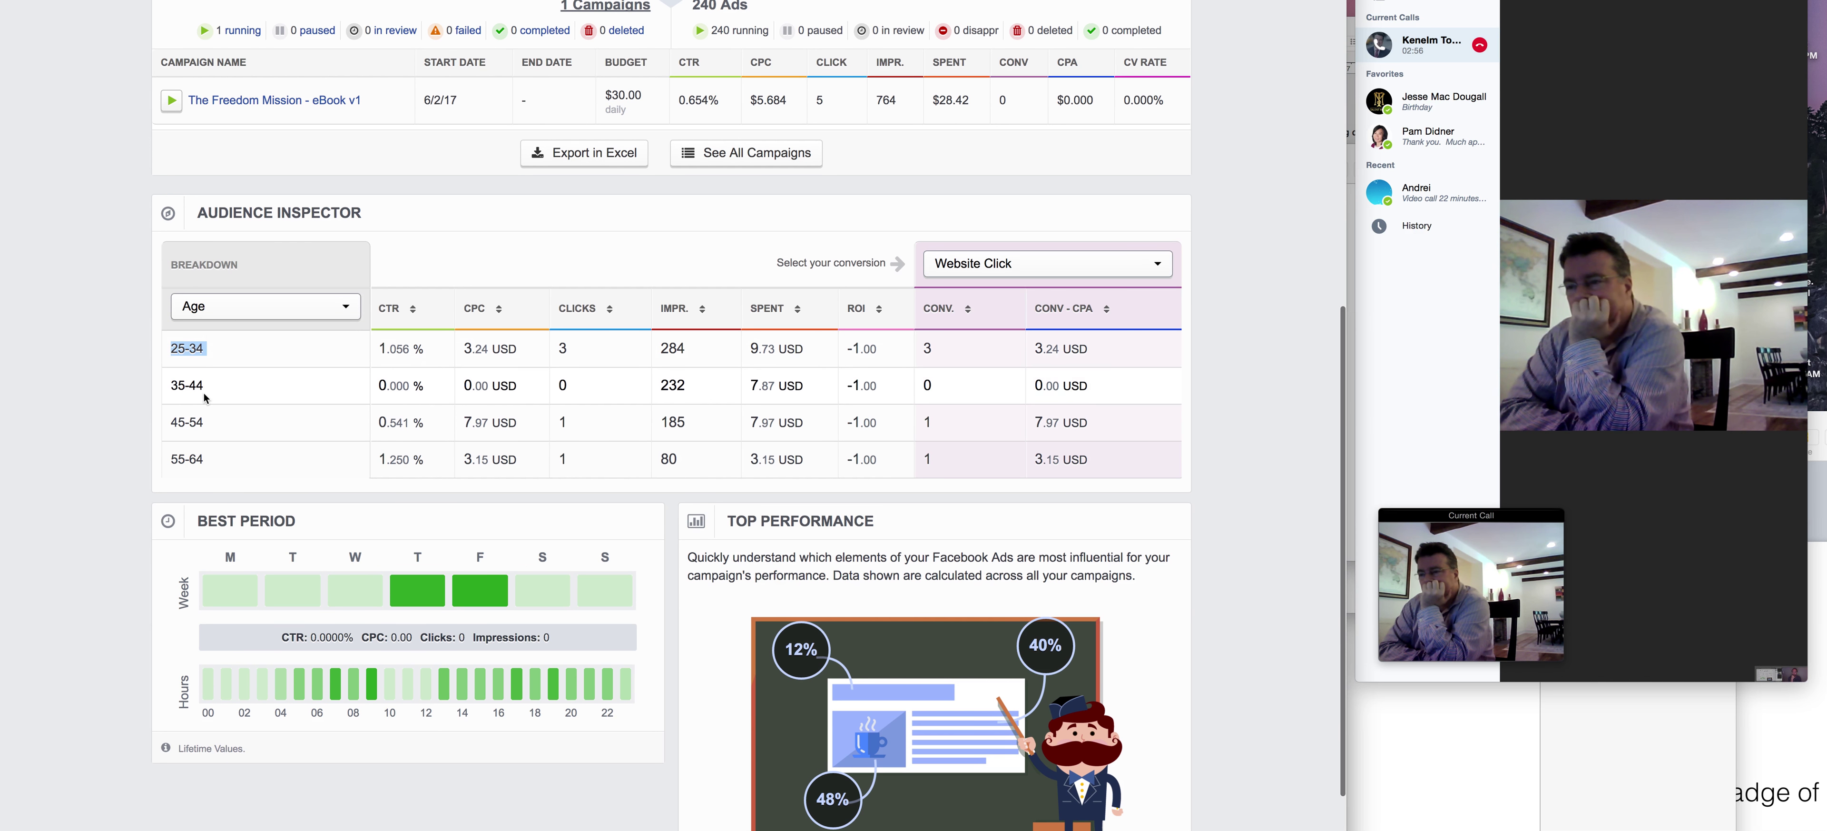
{"action": "left_click_drag", "start_coordinate": [203, 384], "coordinate": [174, 387]}
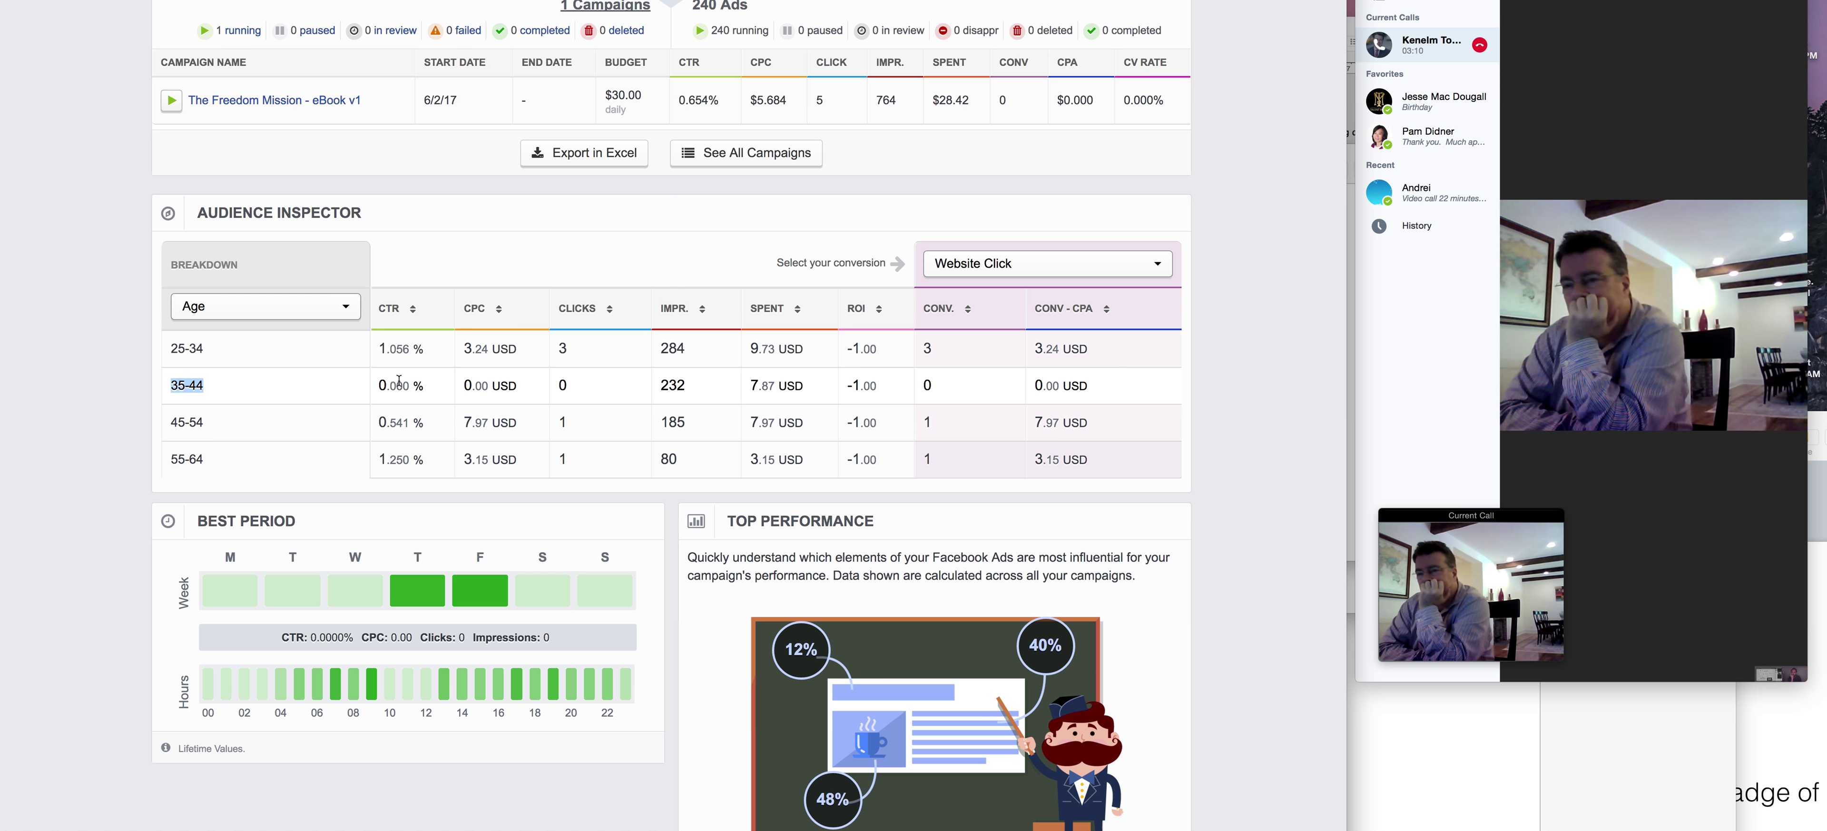
{"action": "left_click_drag", "start_coordinate": [814, 384], "coordinate": [749, 387]}
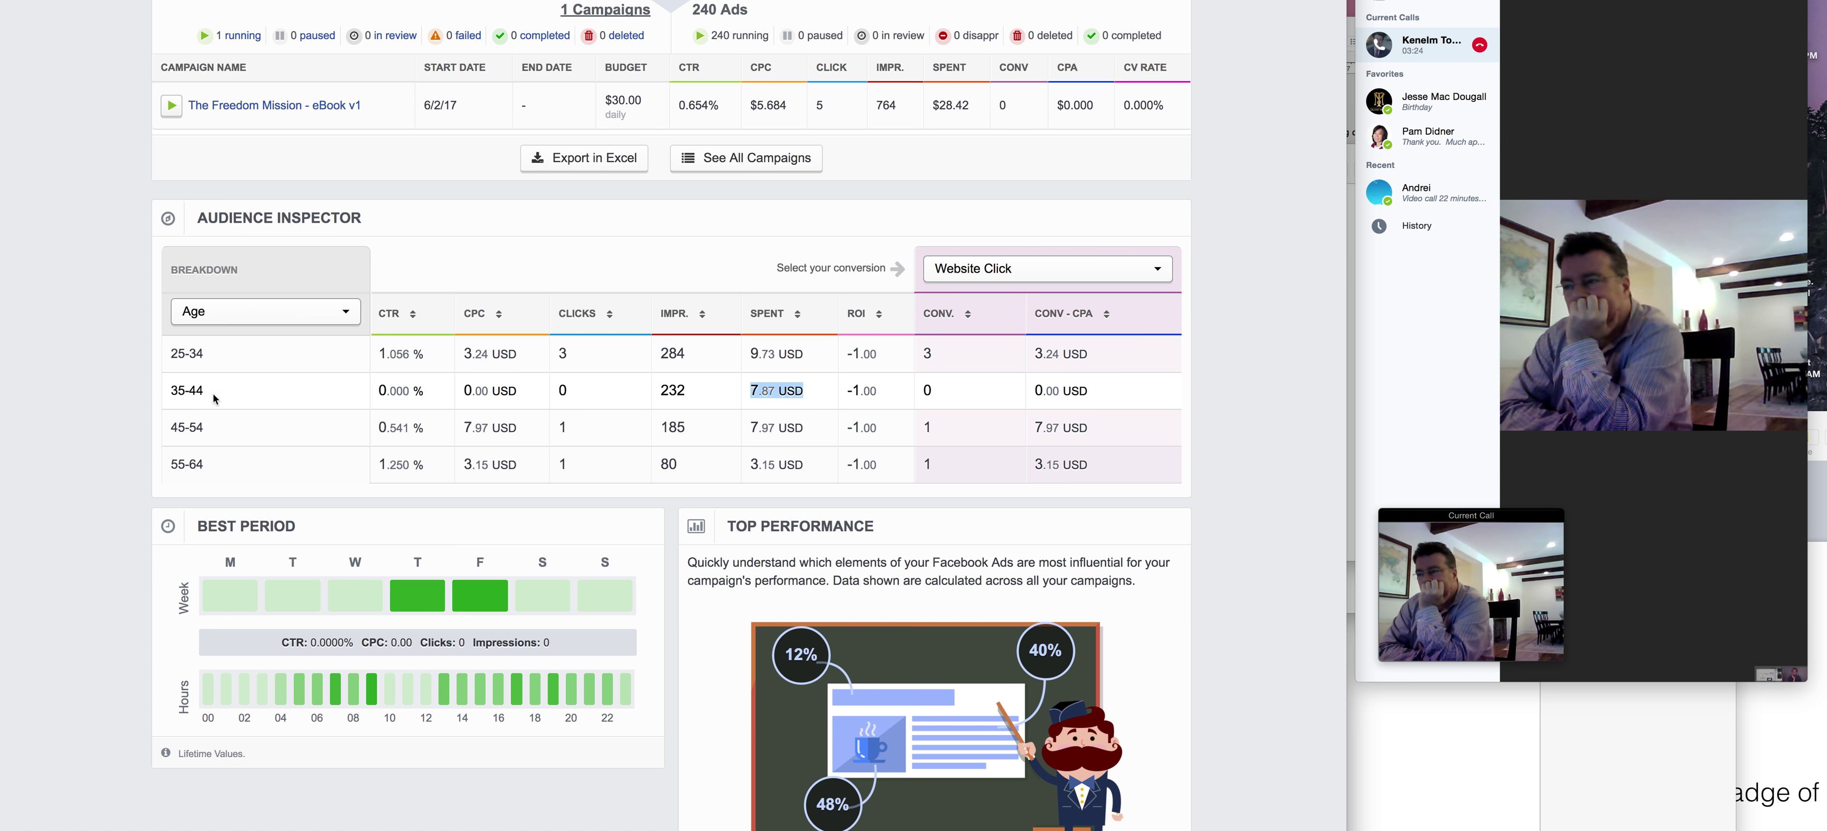
{"action": "left_click_drag", "start_coordinate": [213, 392], "coordinate": [169, 357]}
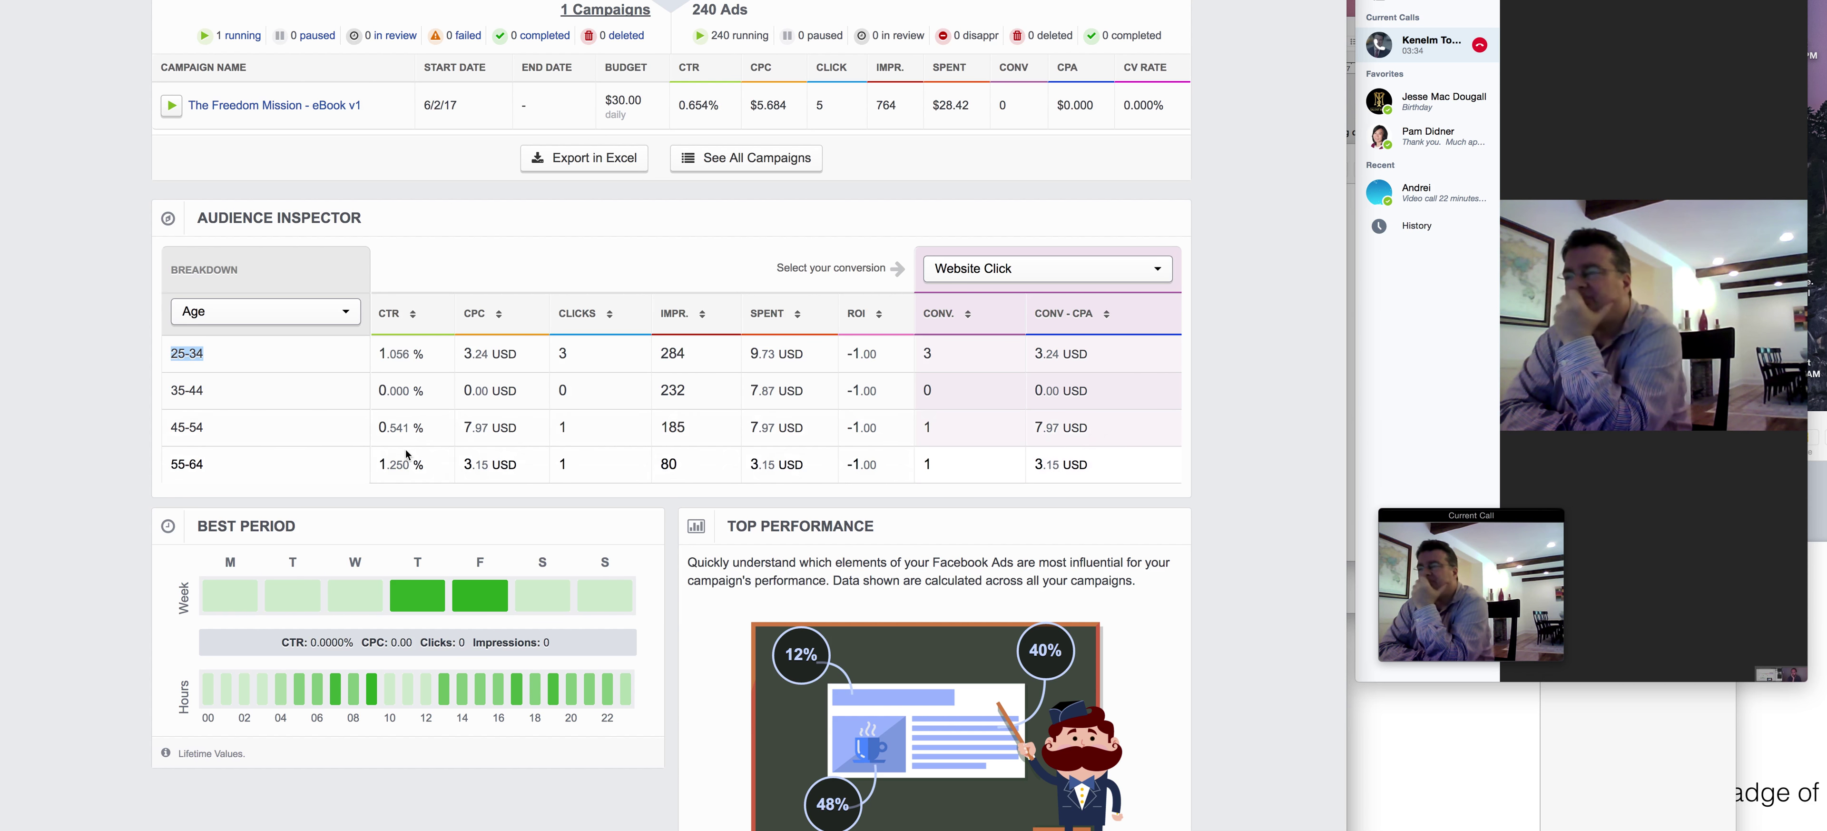
{"action": "triple_click", "coordinate": [209, 463]}
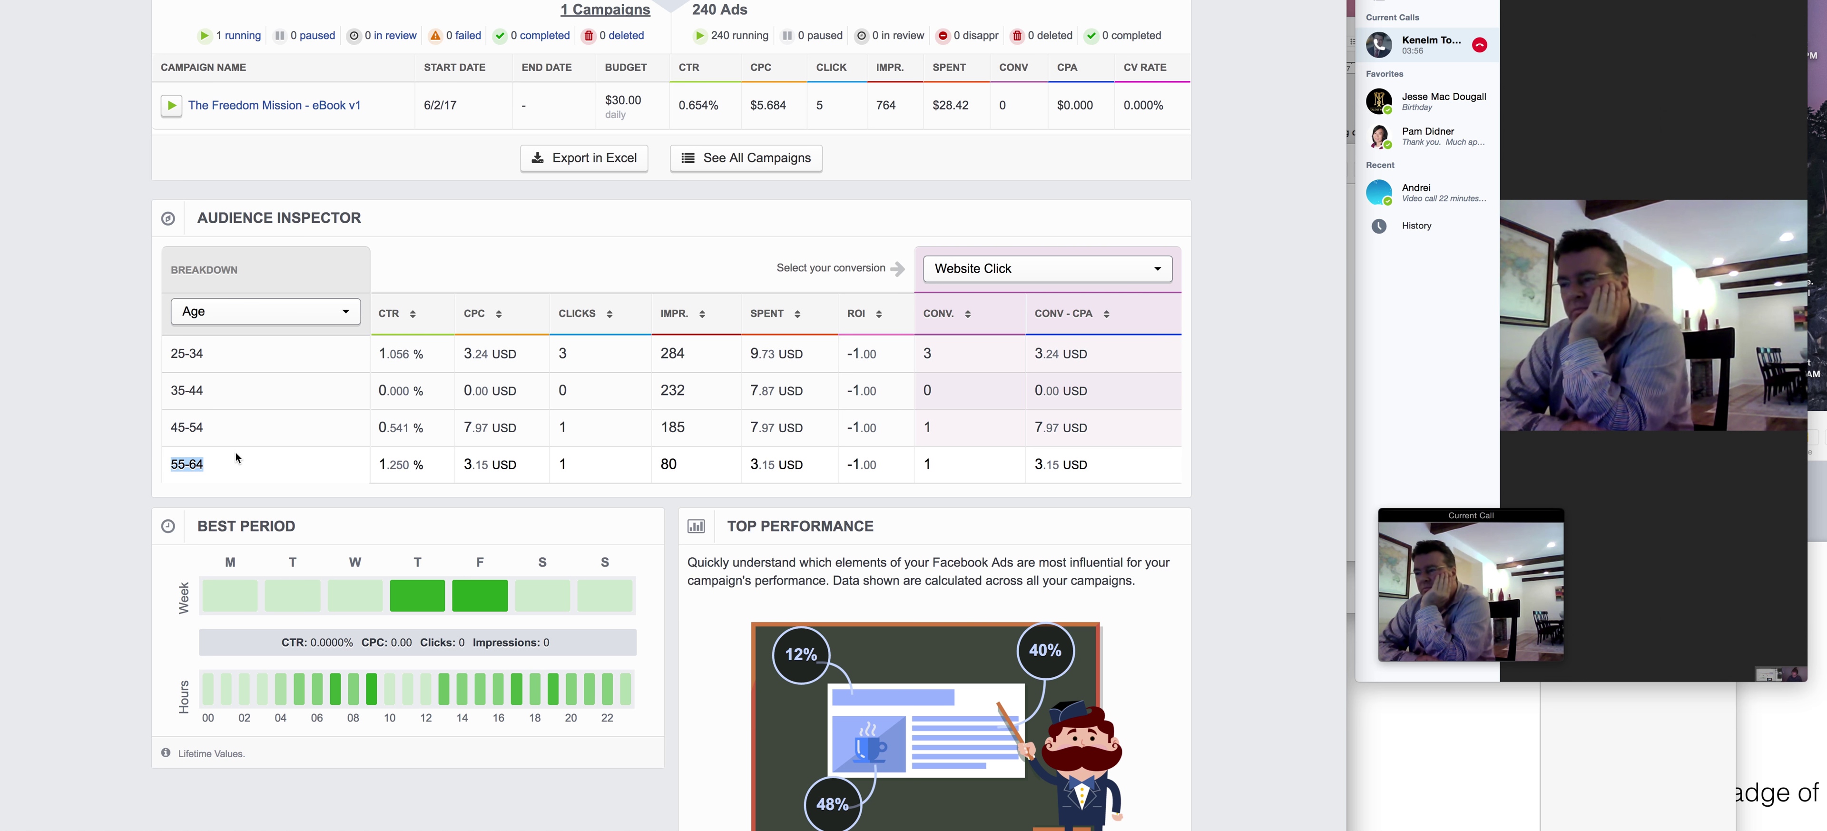
Change the Audience Inspector's breakdown from age groups to Placement.
{"action": "scroll", "coordinate": [278, 442], "scroll_direction": "down", "scroll_amount": 3}
{"action": "scroll", "coordinate": [351, 304], "scroll_direction": "up", "scroll_amount": 3}
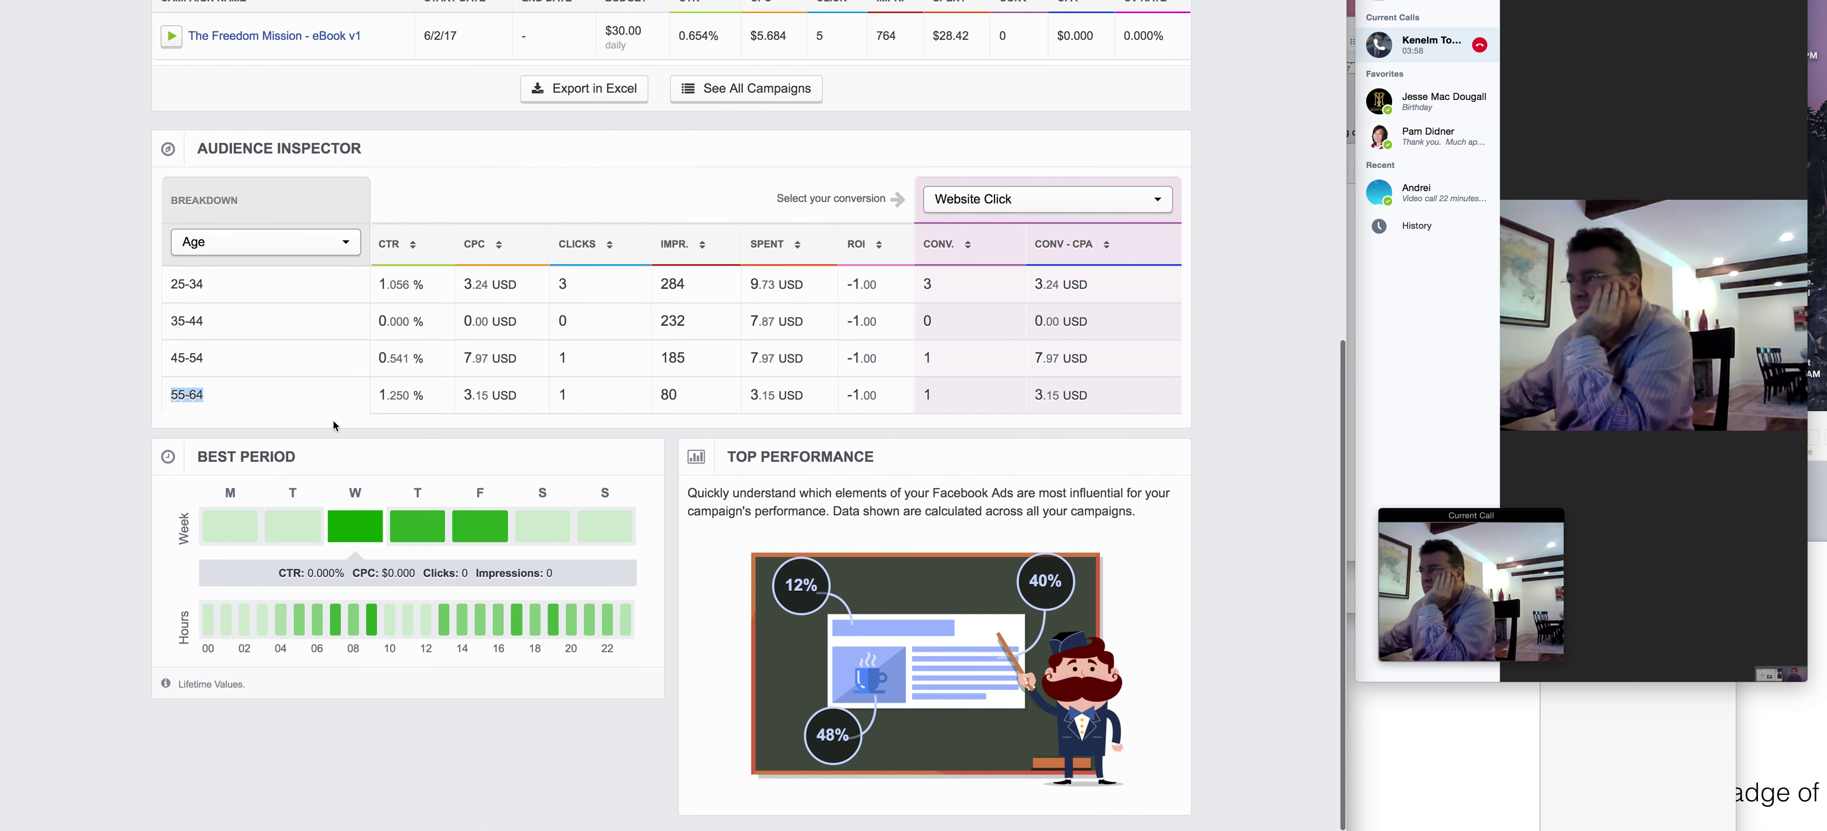
{"action": "left_click", "coordinate": [350, 303]}
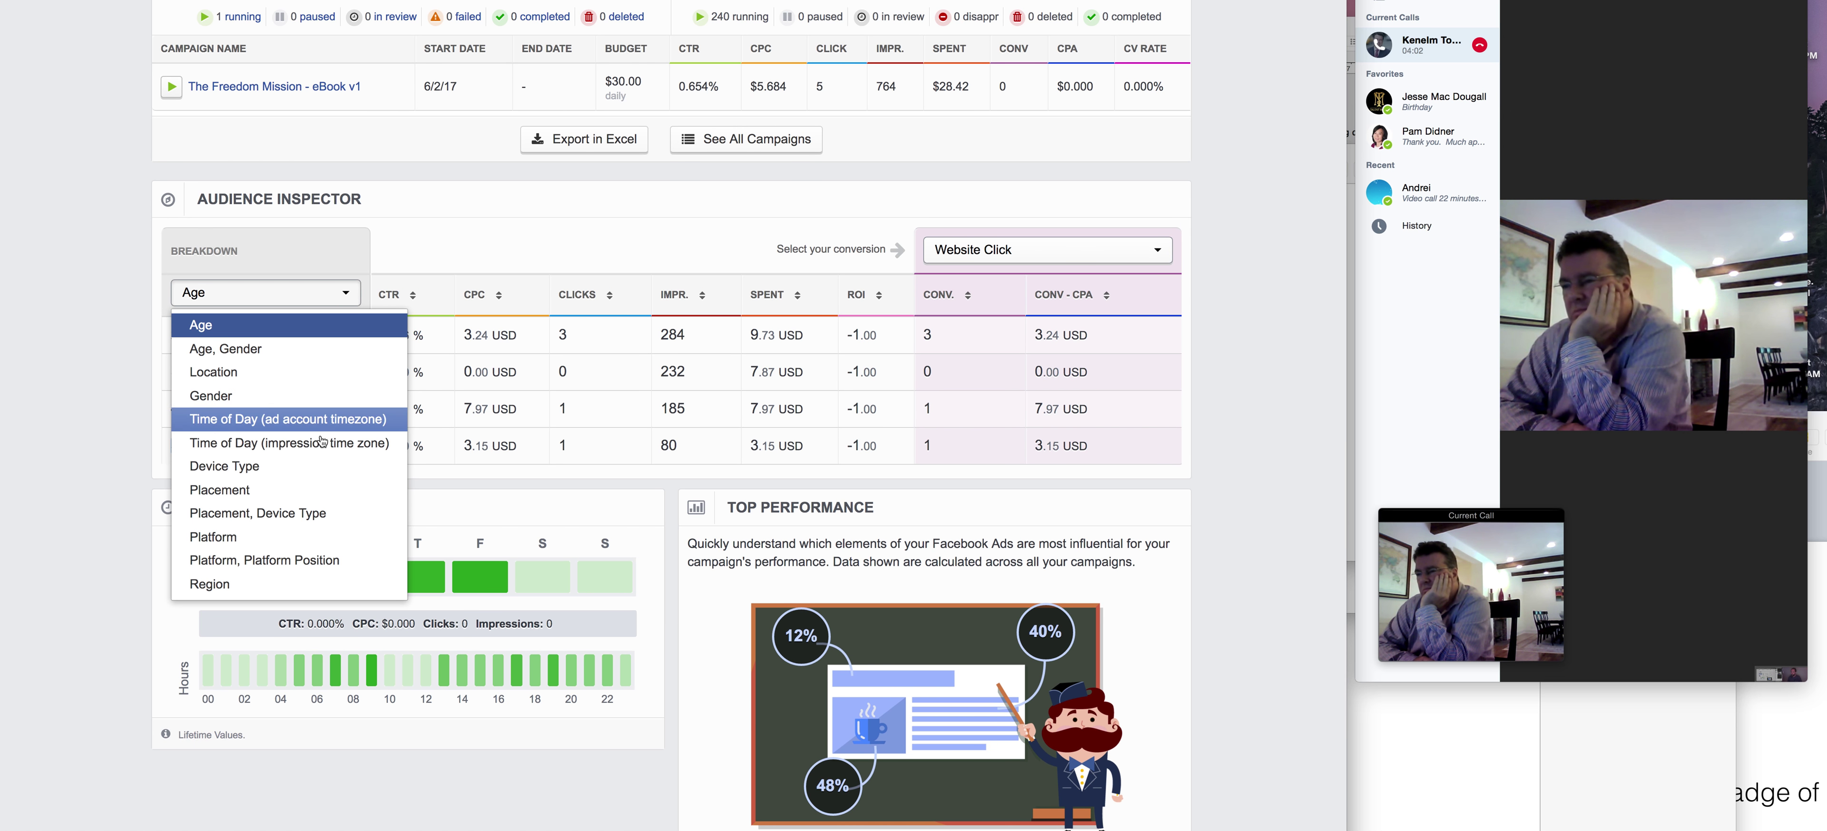
{"action": "left_click", "coordinate": [333, 499]}
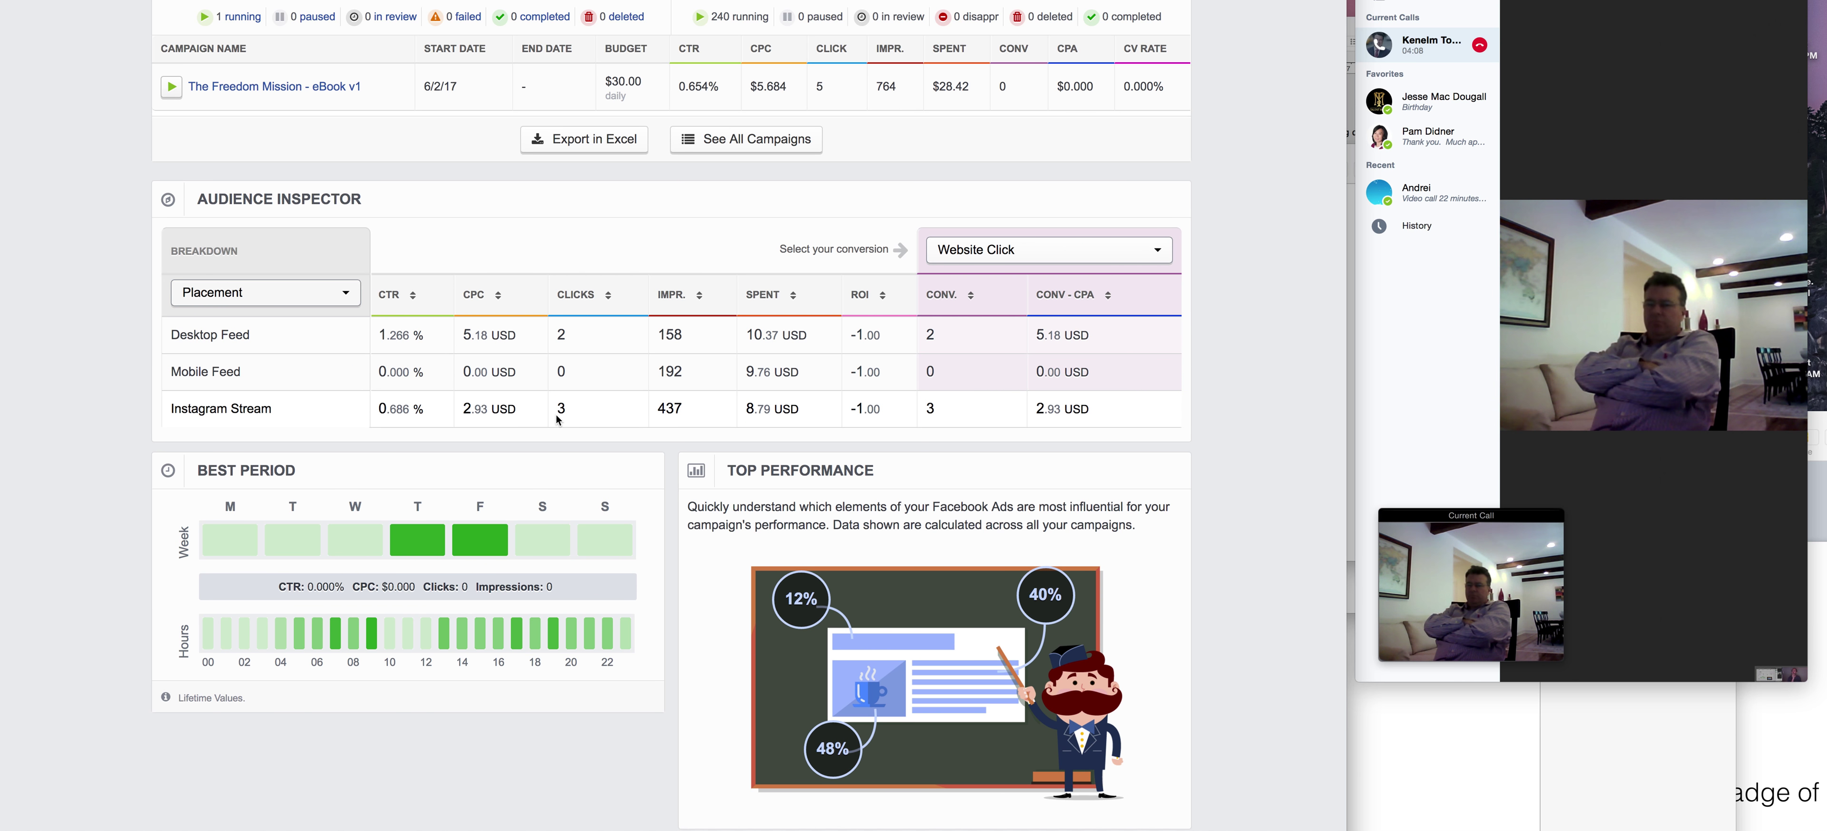
Compare clicks, impressions, spend and cost per conversion for the Desktop Feed, Mobile Feed and Instagram Stream placements.
{"action": "left_click_drag", "start_coordinate": [577, 372], "coordinate": [143, 366]}
{"action": "left_click", "coordinate": [675, 374]}
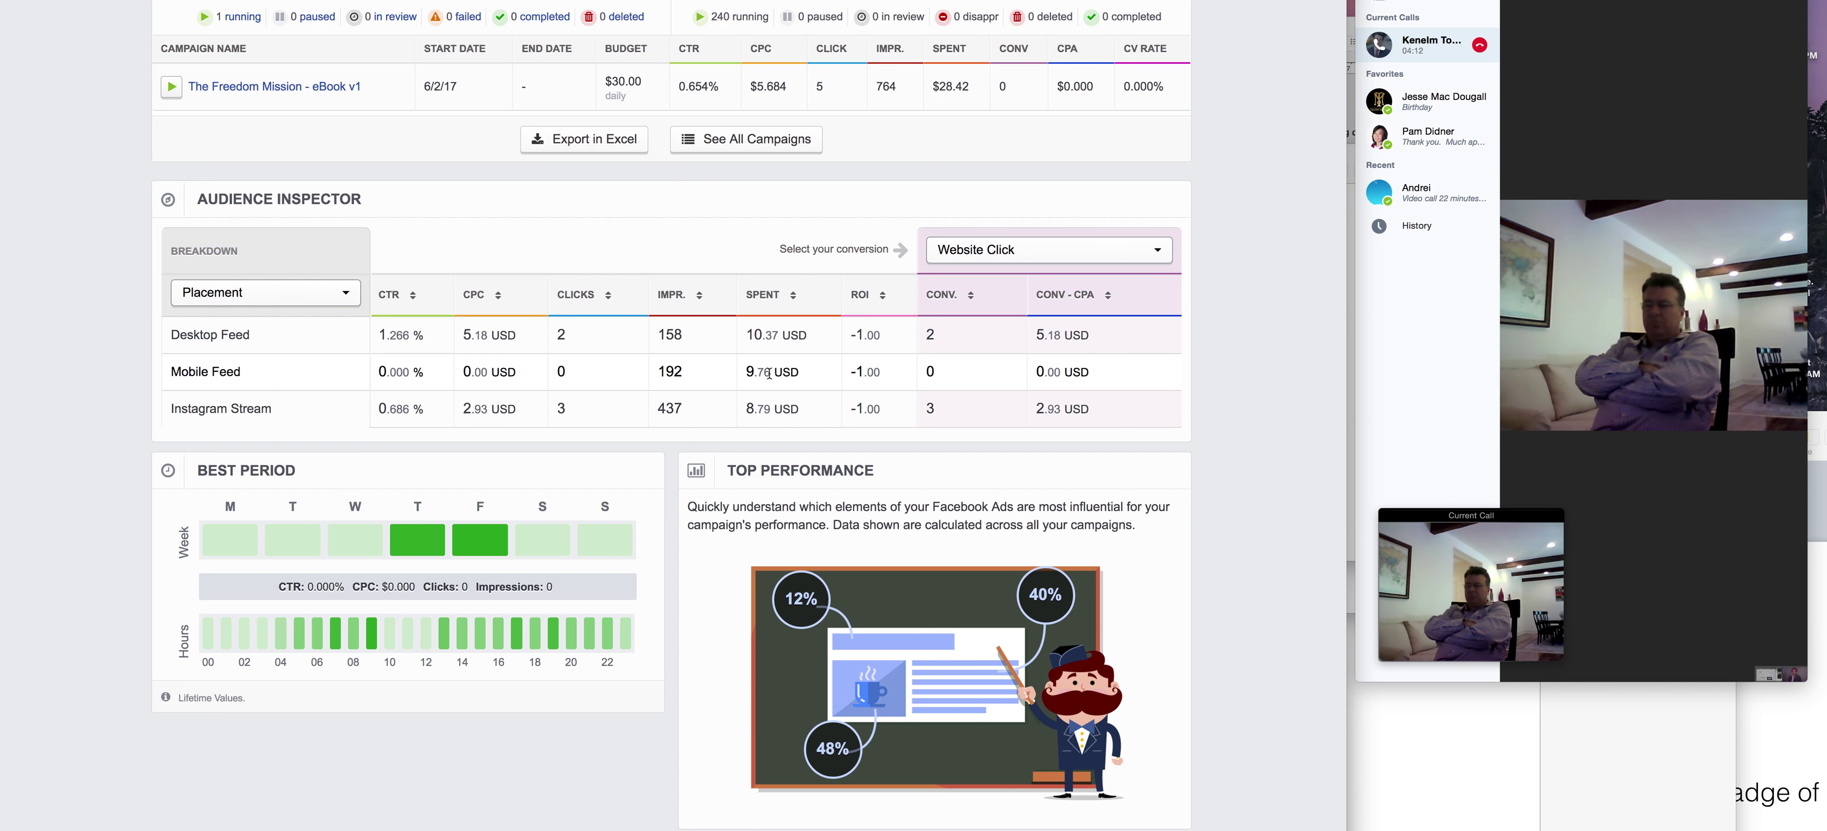
{"action": "mouse_move", "coordinate": [804, 374]}
{"action": "left_mouse_down"}
{"action": "mouse_move", "coordinate": [744, 376]}
{"action": "mouse_move", "coordinate": [773, 379]}
{"action": "left_mouse_up"}
{"action": "double_click", "coordinate": [561, 408]}
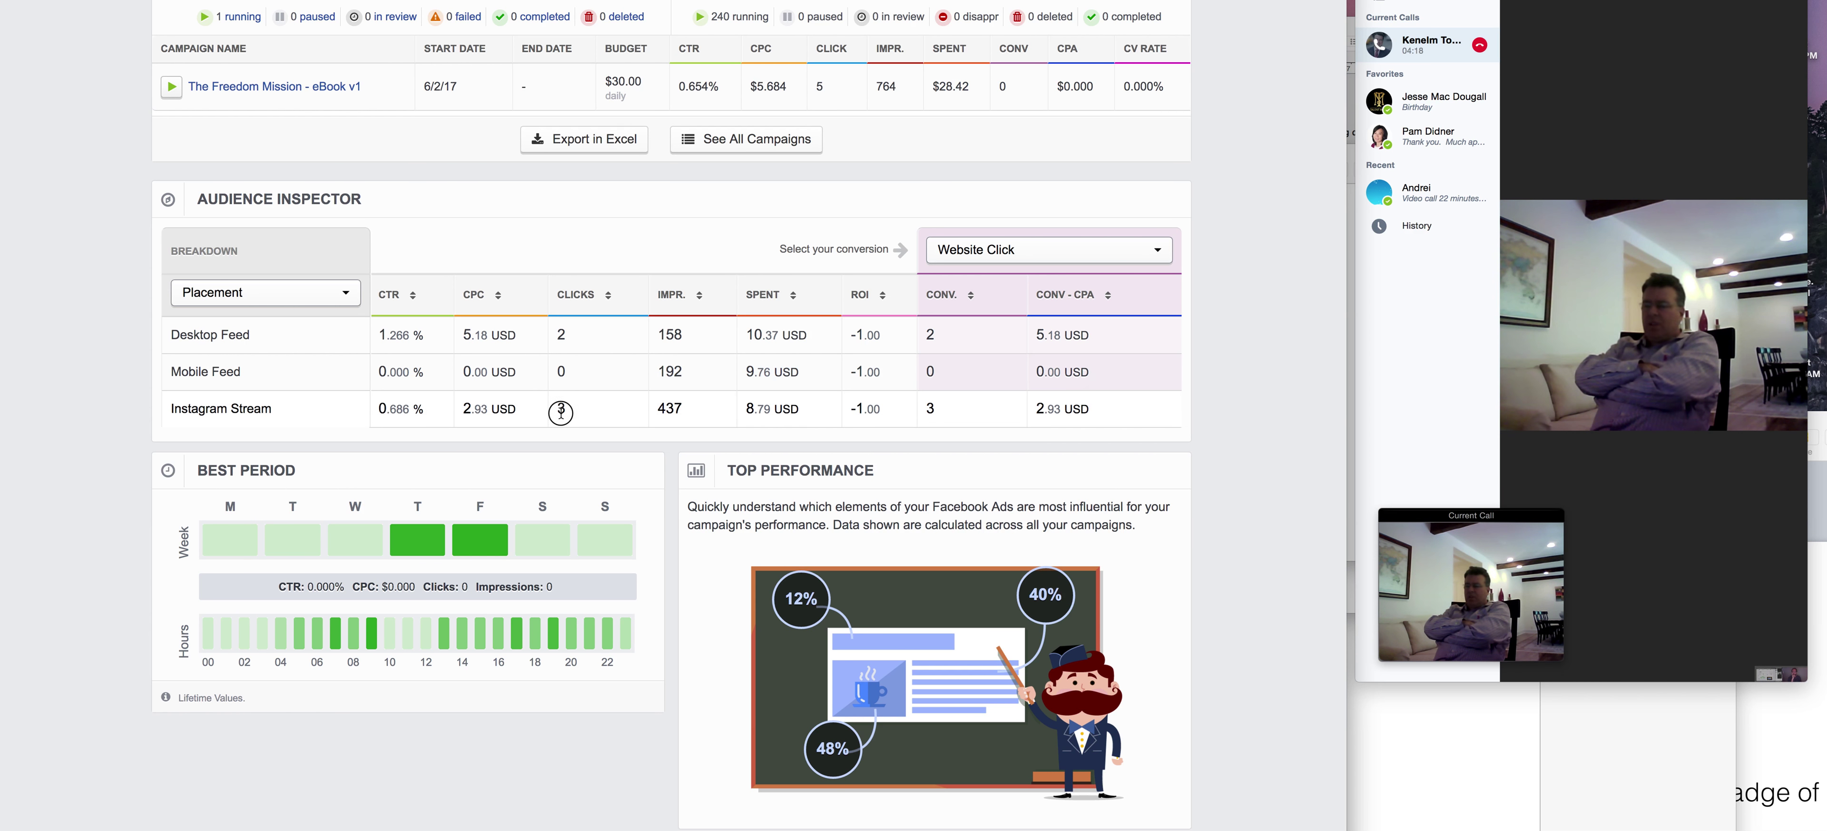
{"action": "double_click", "coordinate": [561, 334]}
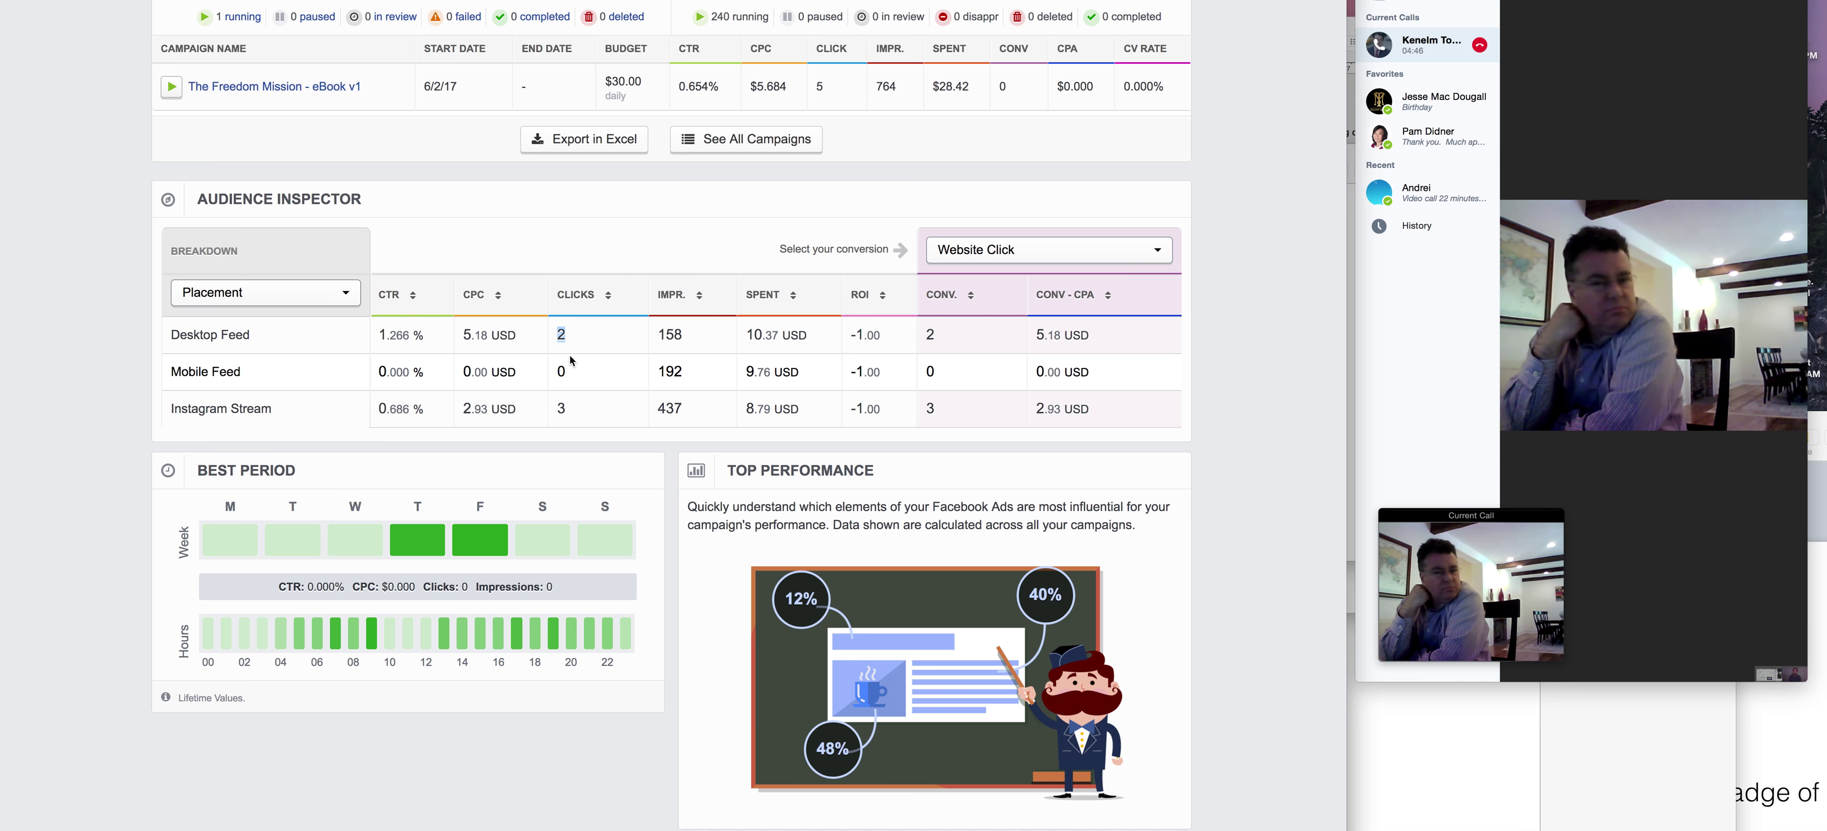
{"action": "double_click", "coordinate": [682, 410]}
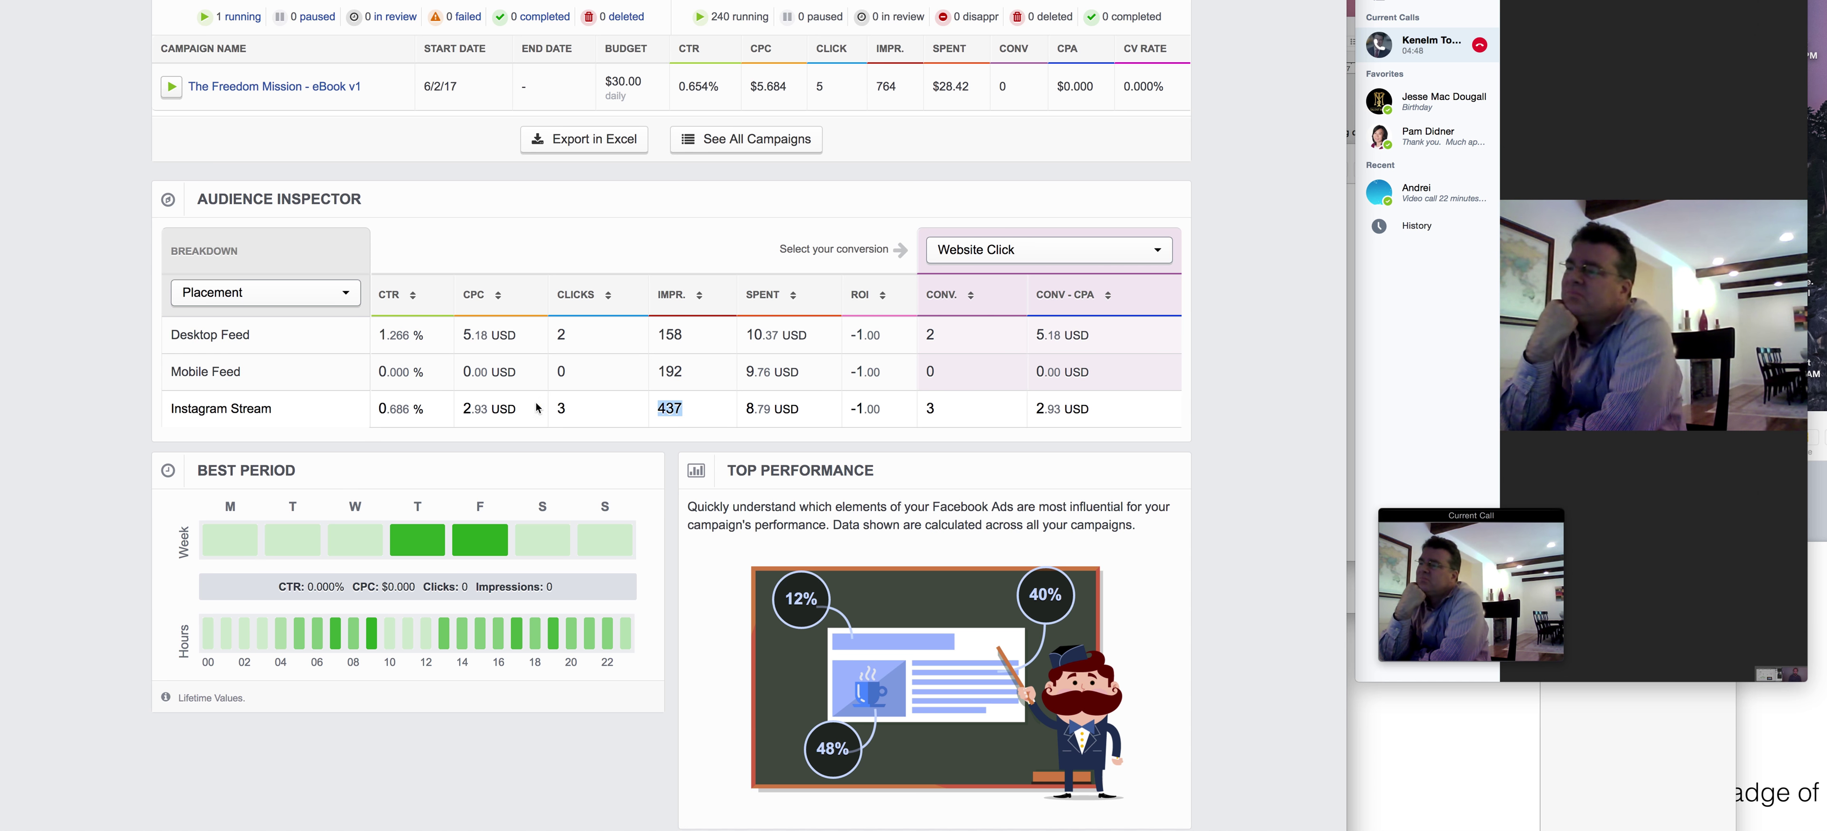
{"action": "double_click", "coordinate": [562, 409]}
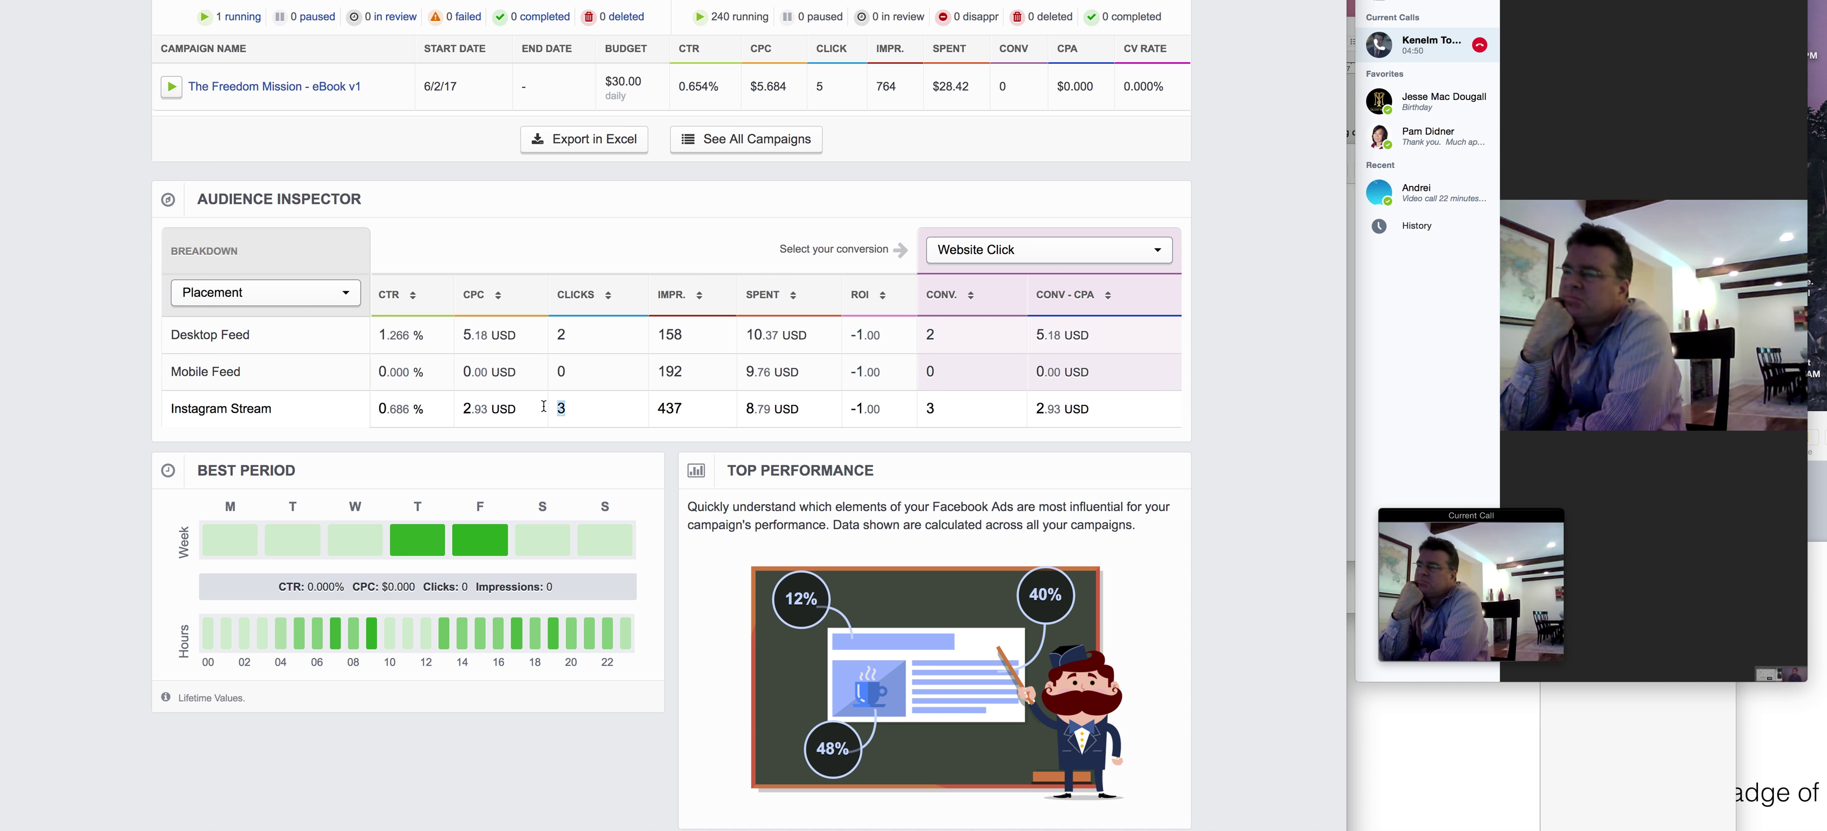
{"action": "double_click", "coordinate": [473, 410]}
{"action": "left_click_drag", "start_coordinate": [1090, 410], "coordinate": [1033, 415]}
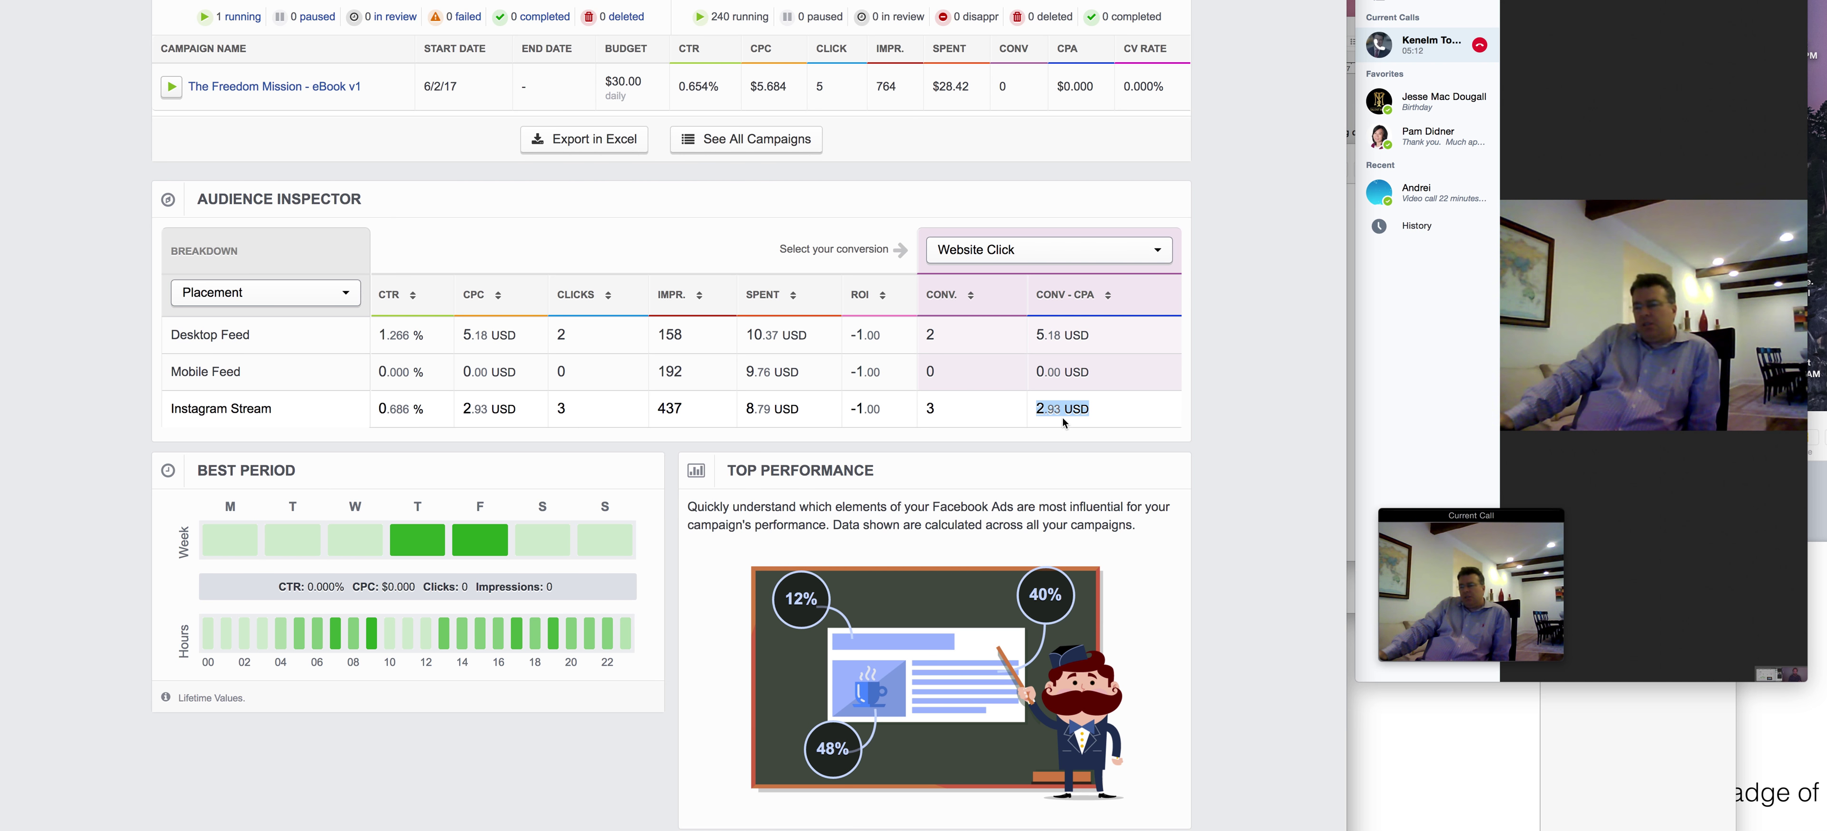
{"action": "left_click_drag", "start_coordinate": [266, 401], "coordinate": [459, 414]}
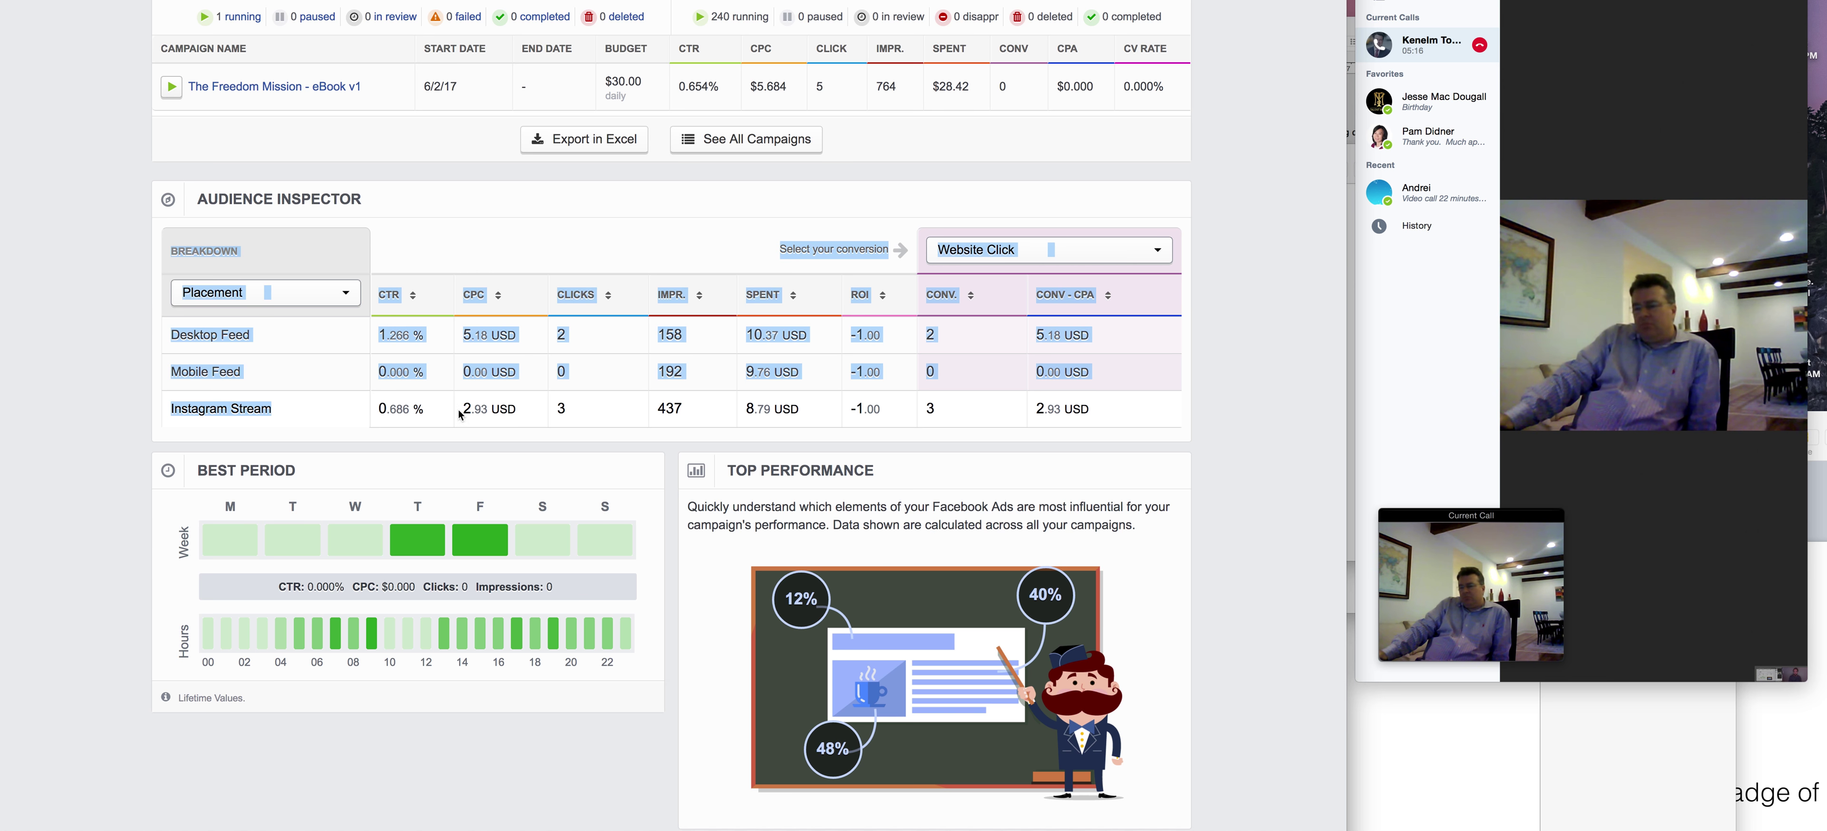
{"action": "left_click", "coordinate": [653, 415]}
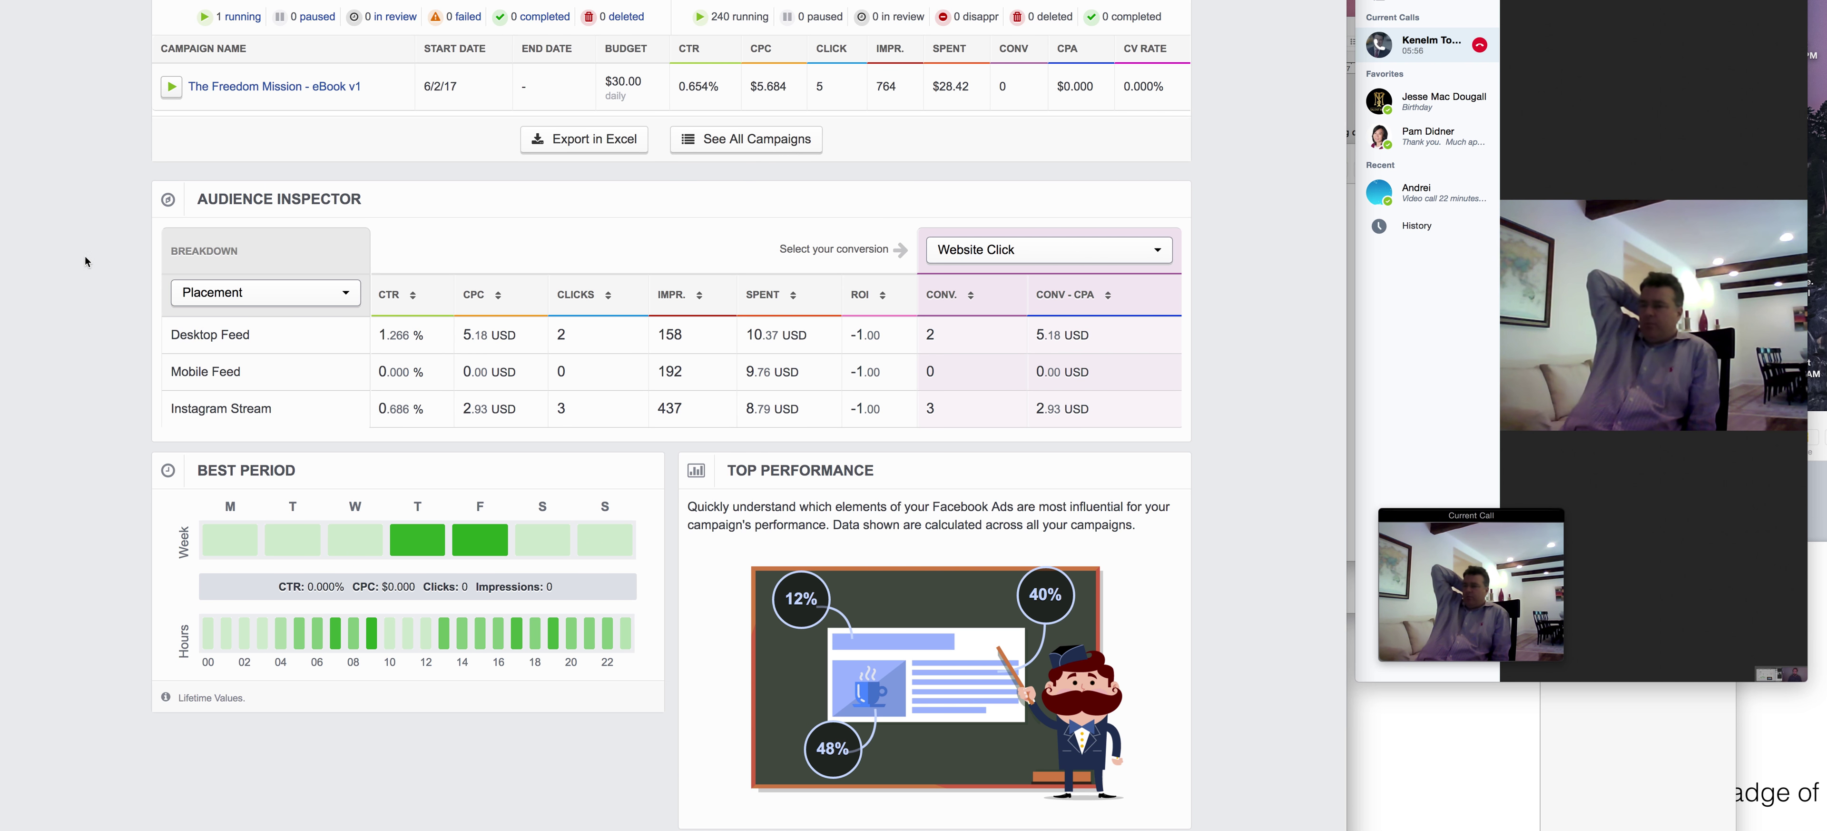
Return the Audience Inspector's breakdown to Age and review the click figures of the 25-34, 45-54 and 55-64 groups.
{"action": "left_click", "coordinate": [273, 296]}
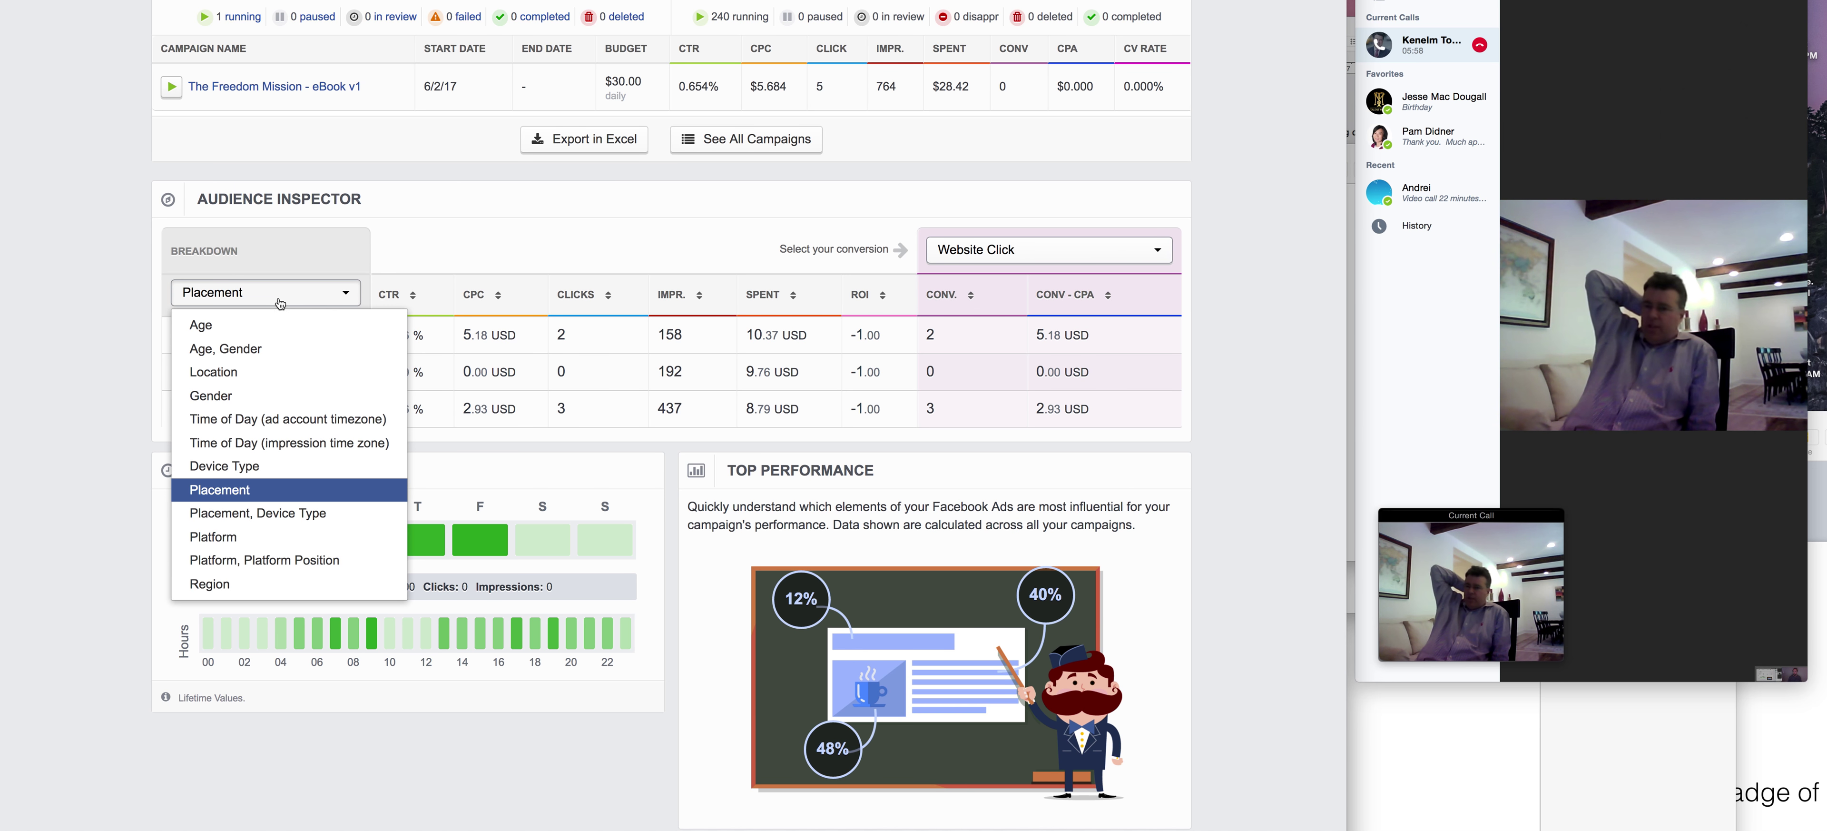
{"action": "left_click", "coordinate": [273, 336]}
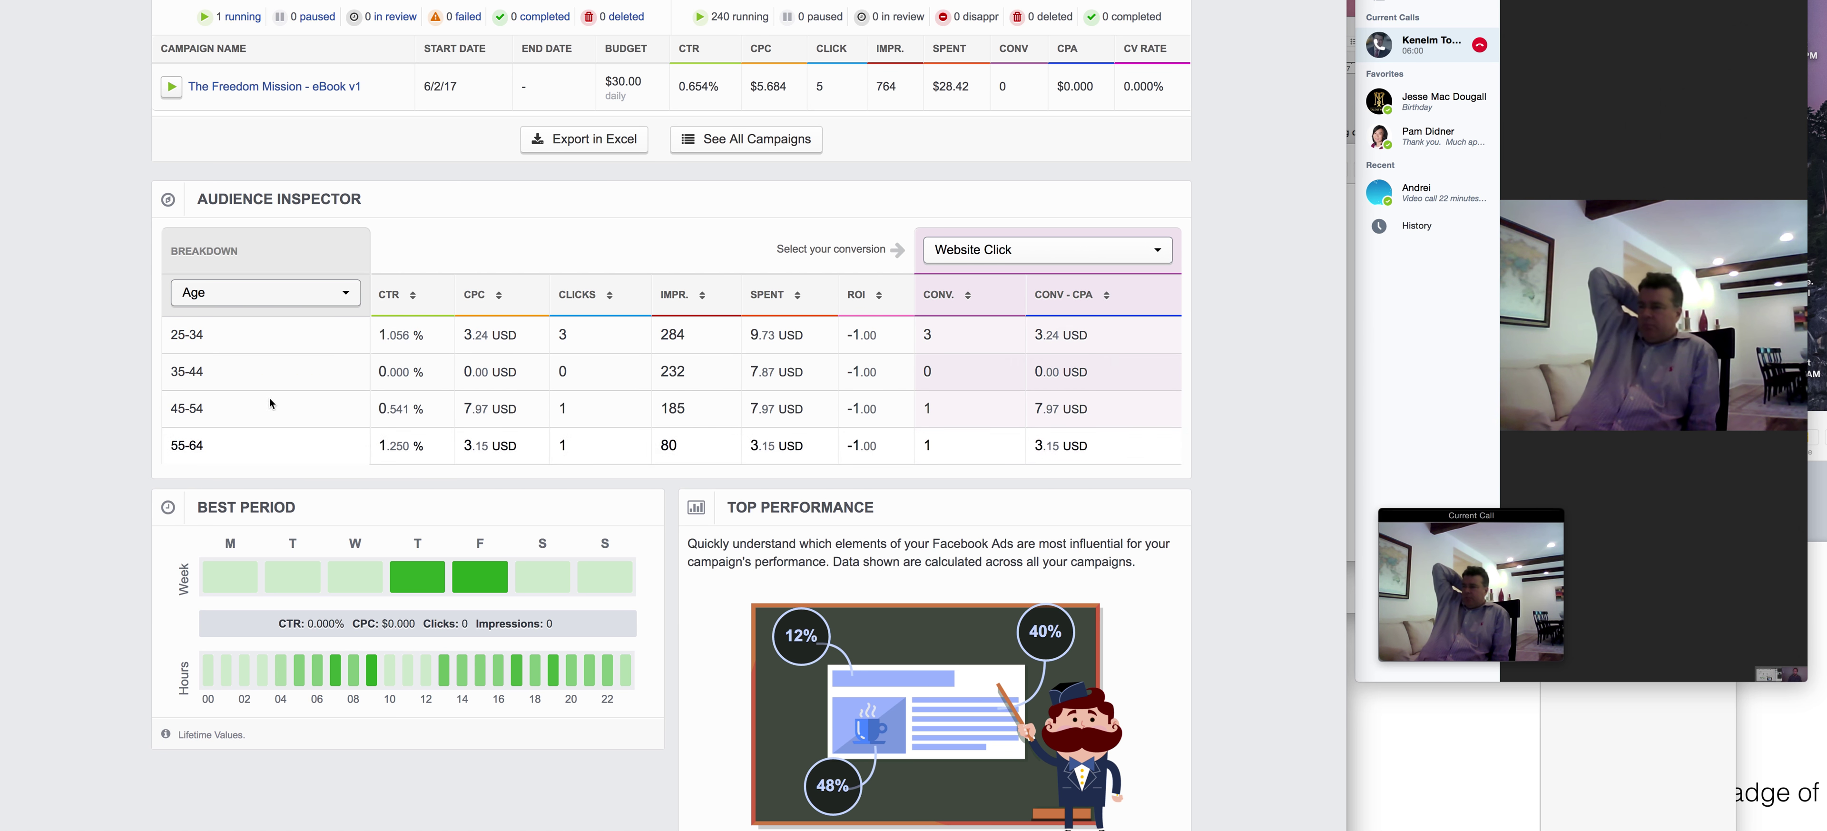
{"action": "left_click_drag", "start_coordinate": [224, 339], "coordinate": [170, 333]}
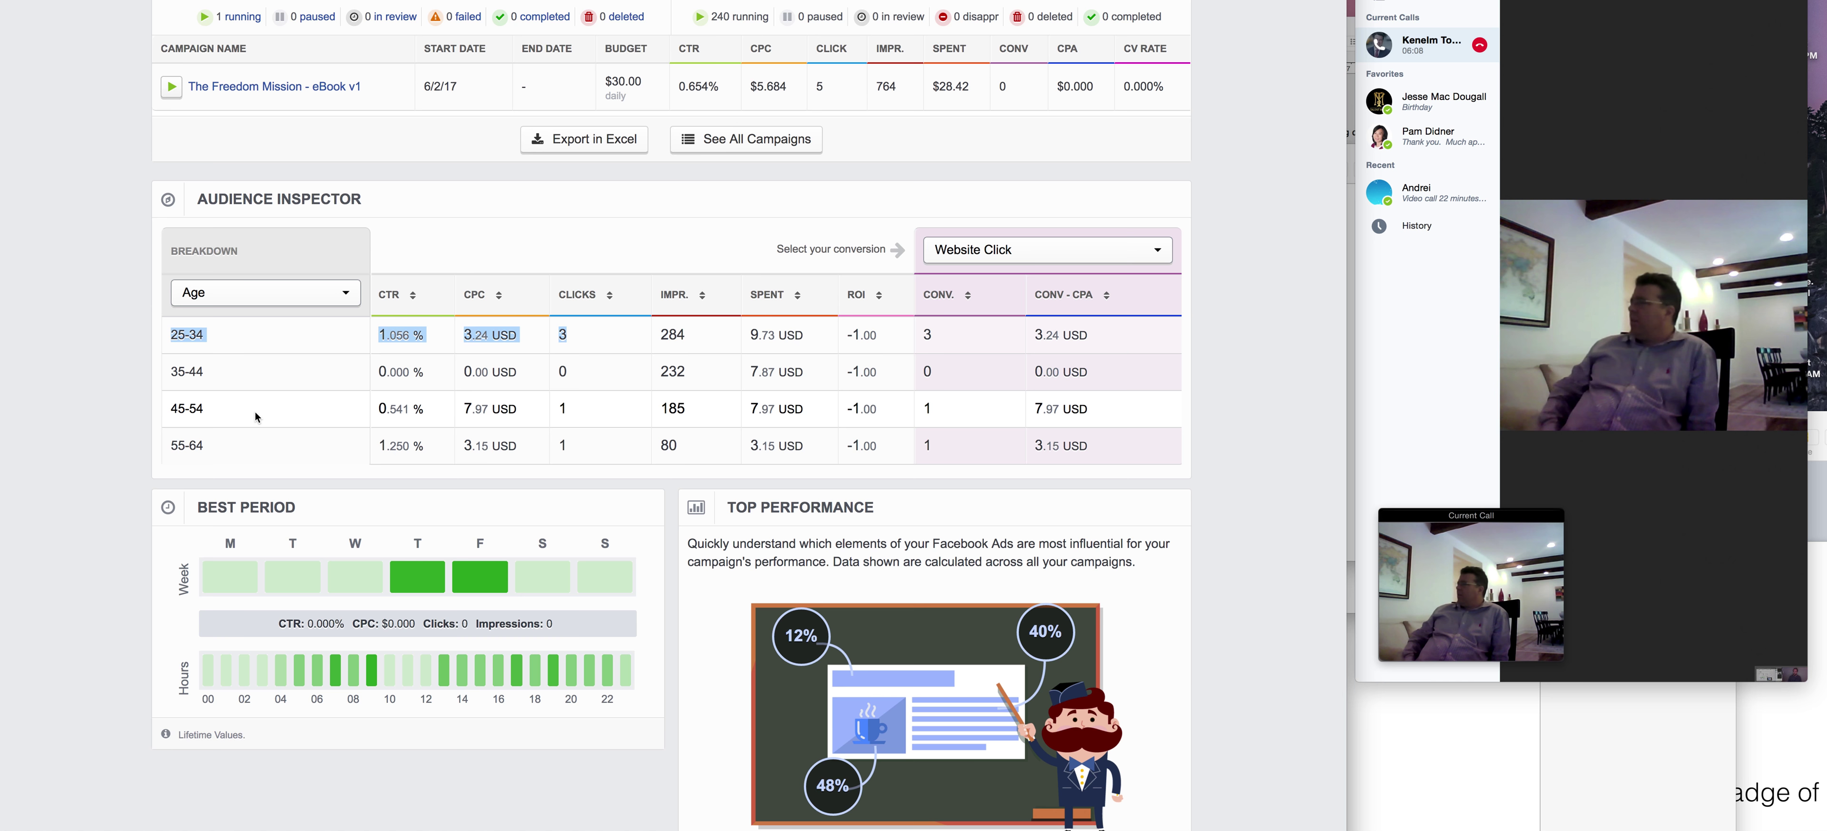
{"action": "left_click_drag", "start_coordinate": [546, 408], "coordinate": [574, 445]}
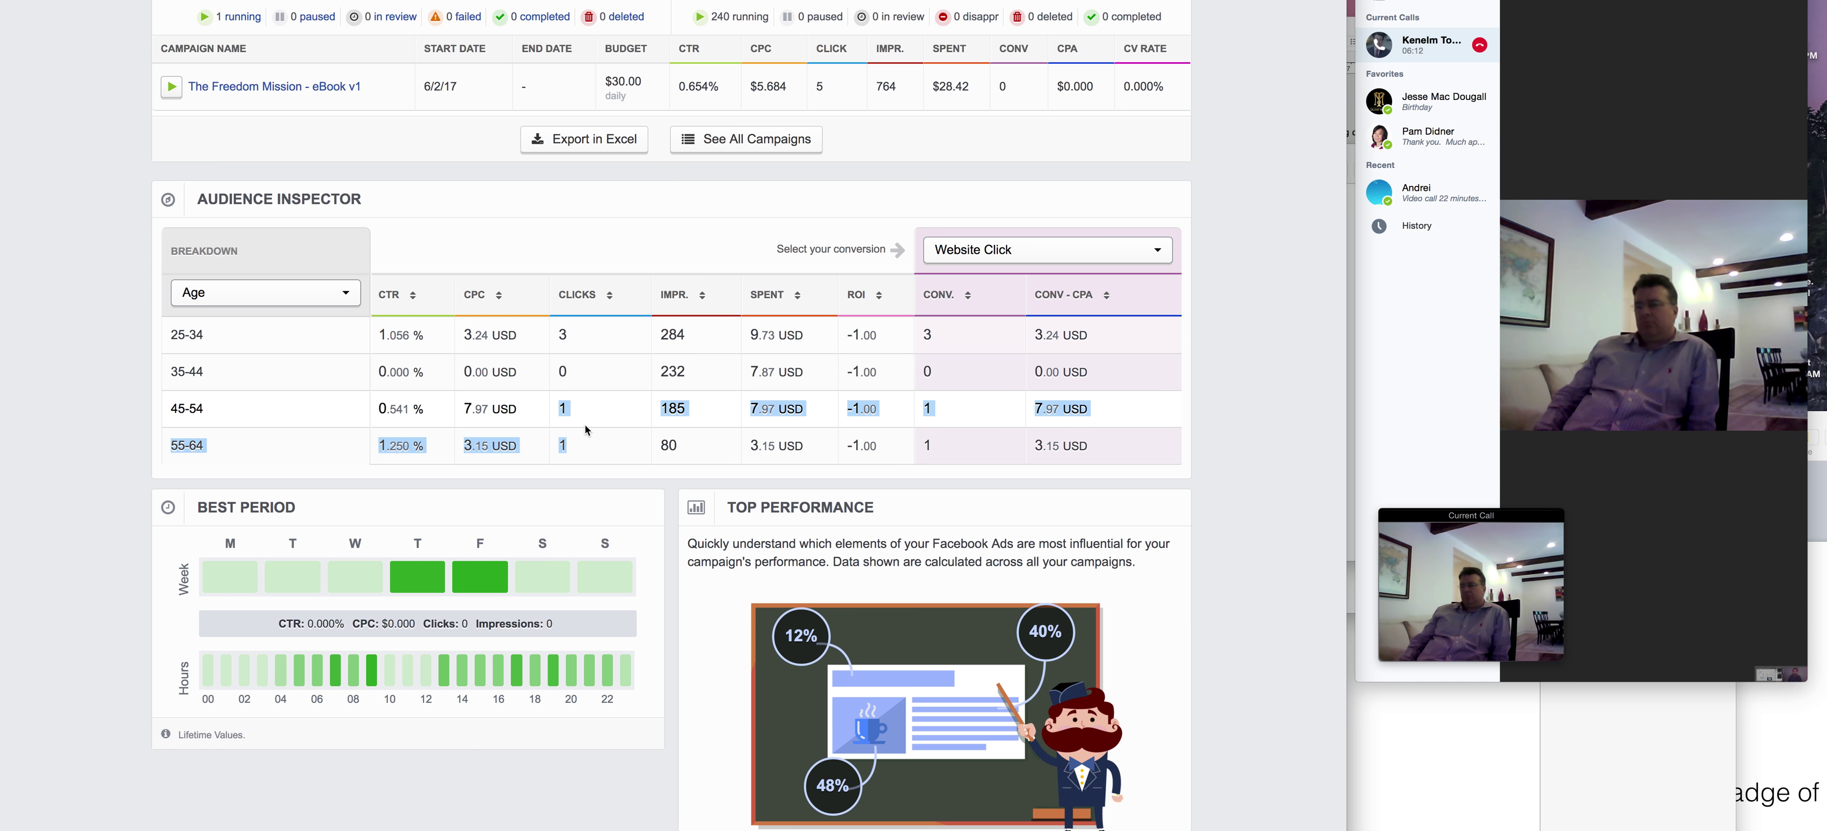
{"action": "scroll", "coordinate": [587, 431], "scroll_direction": "up", "scroll_amount": 1}
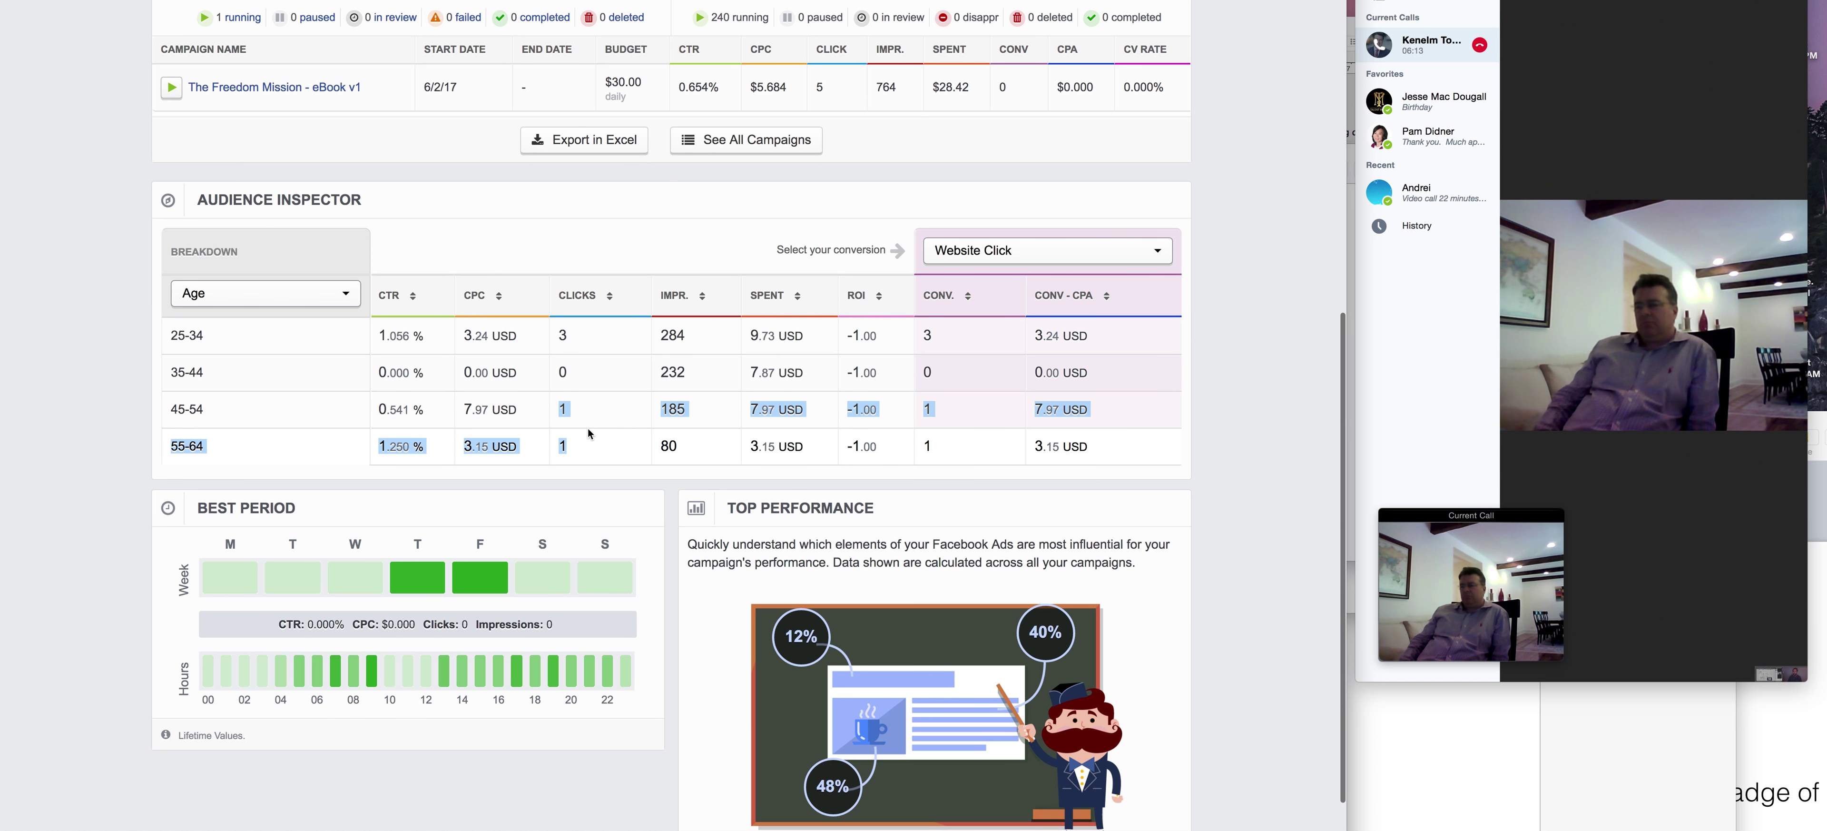
{"action": "left_click", "coordinate": [814, 412]}
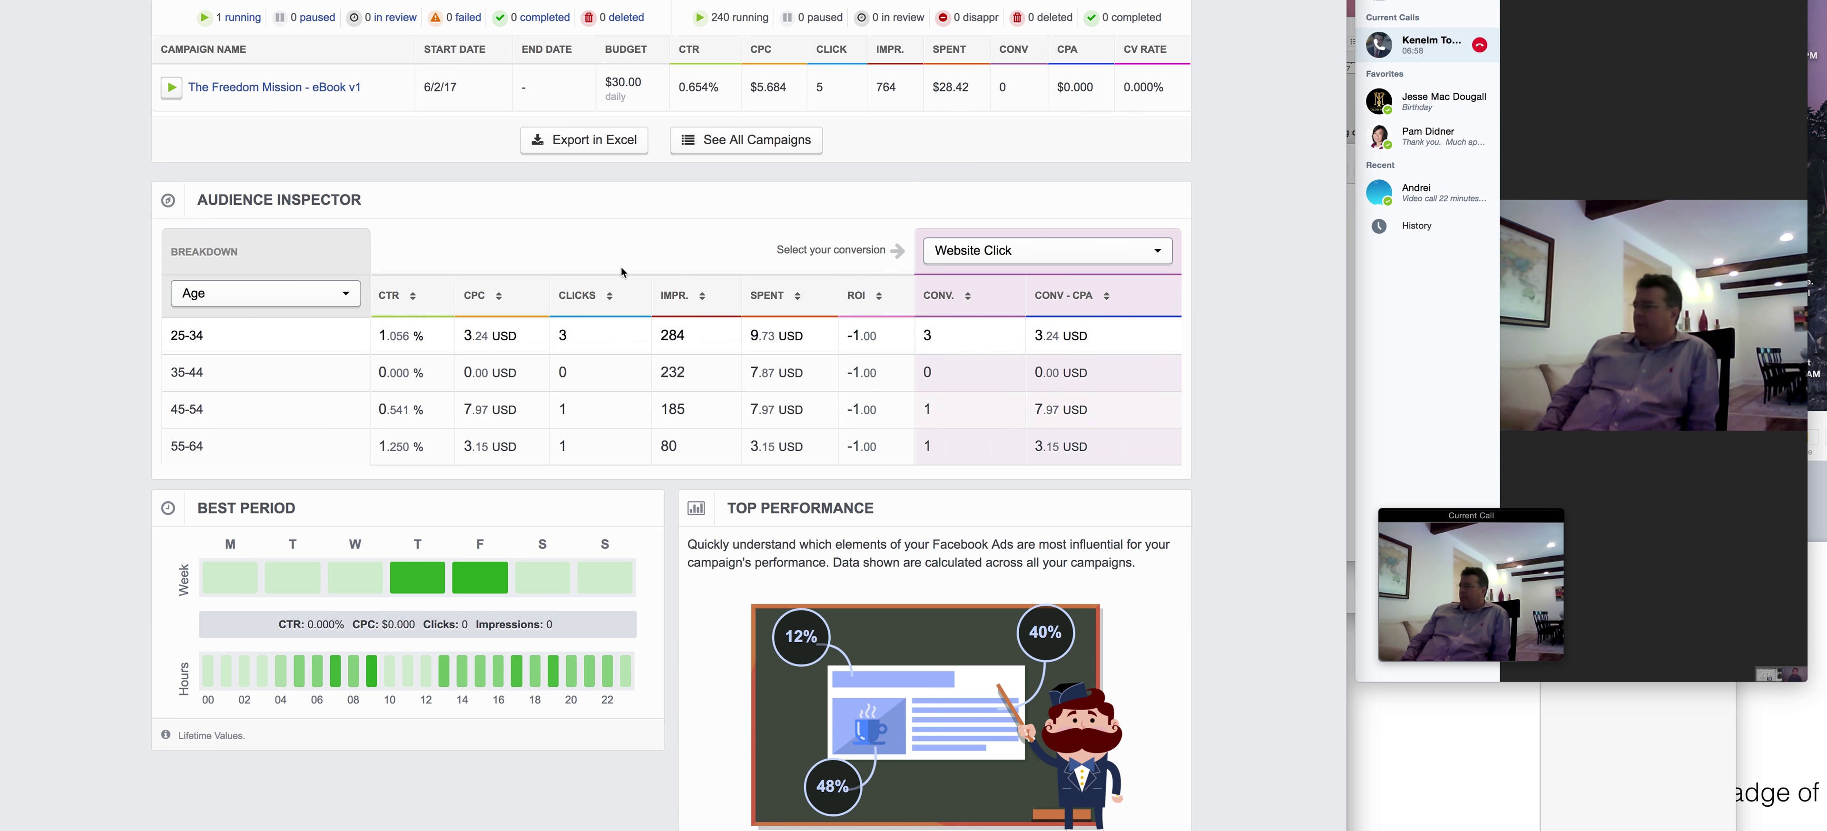
Open the dashboard of the active campaign The Freedom Mission - eBook v1.
{"action": "scroll", "coordinate": [729, 309], "scroll_direction": "up", "scroll_amount": 10}
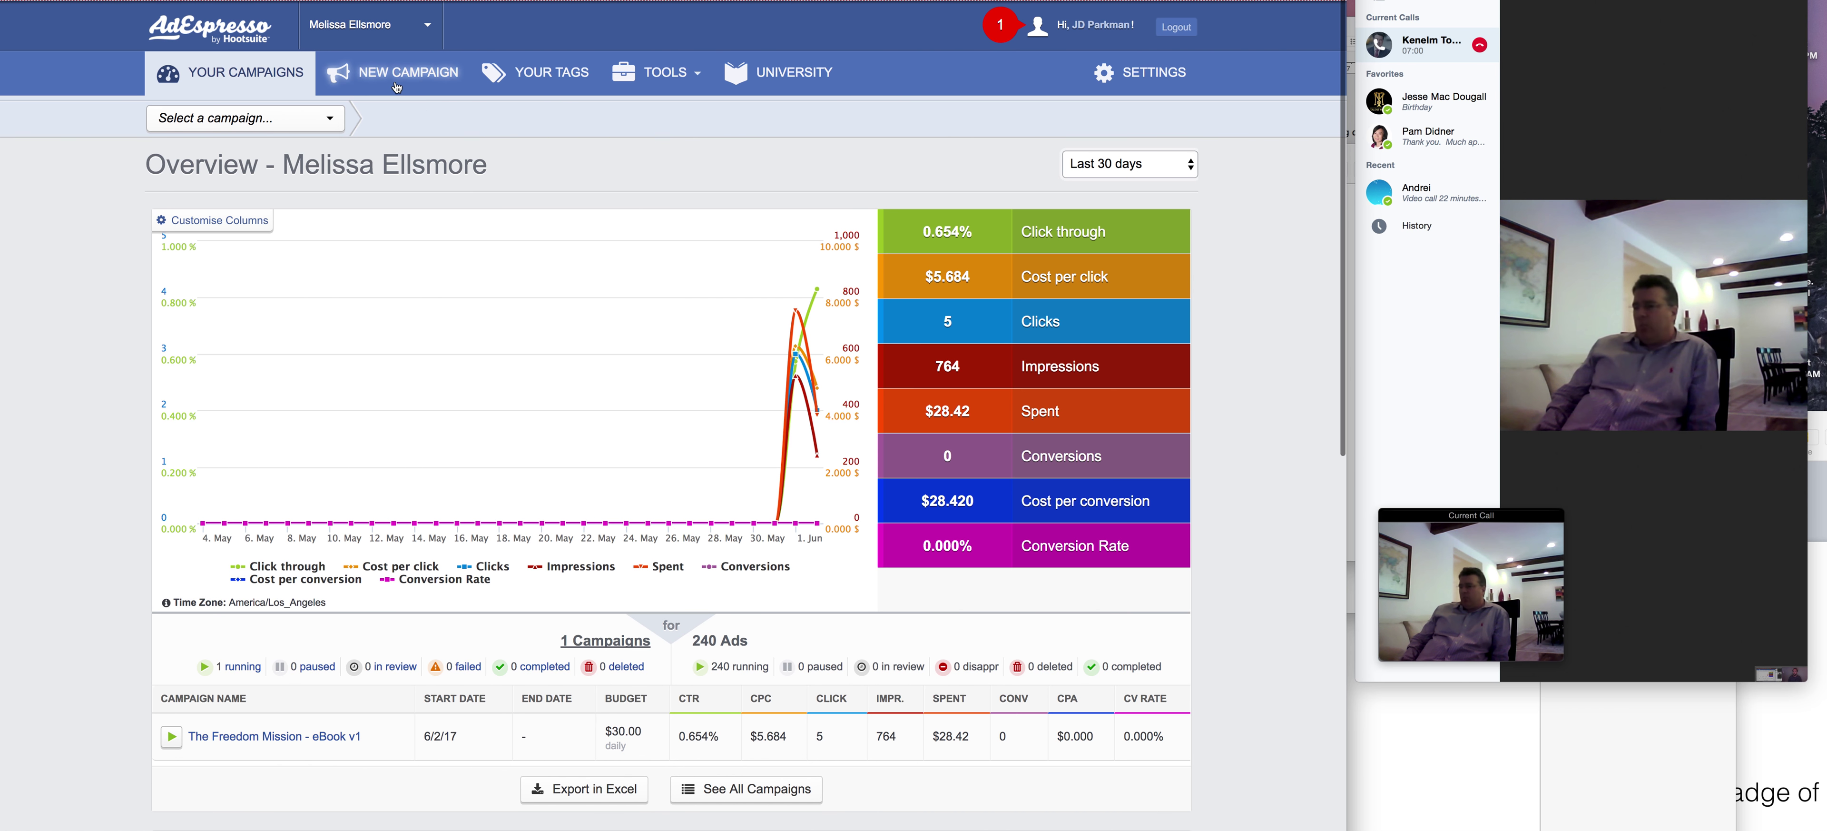
{"action": "left_click", "coordinate": [328, 119]}
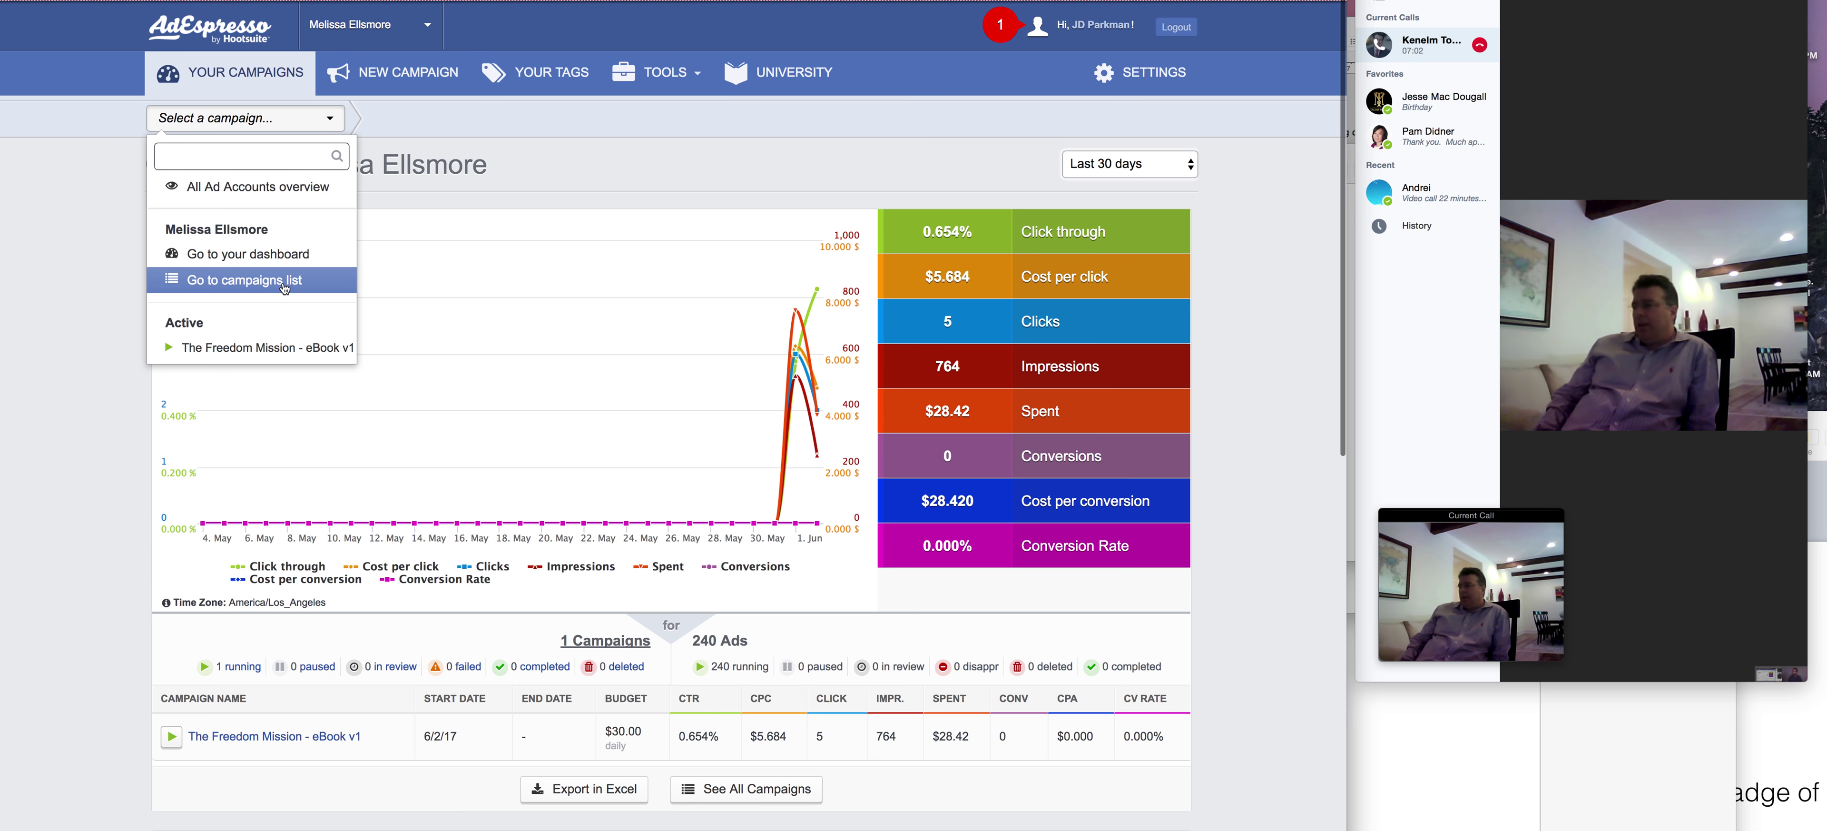
{"action": "left_click", "coordinate": [278, 346]}
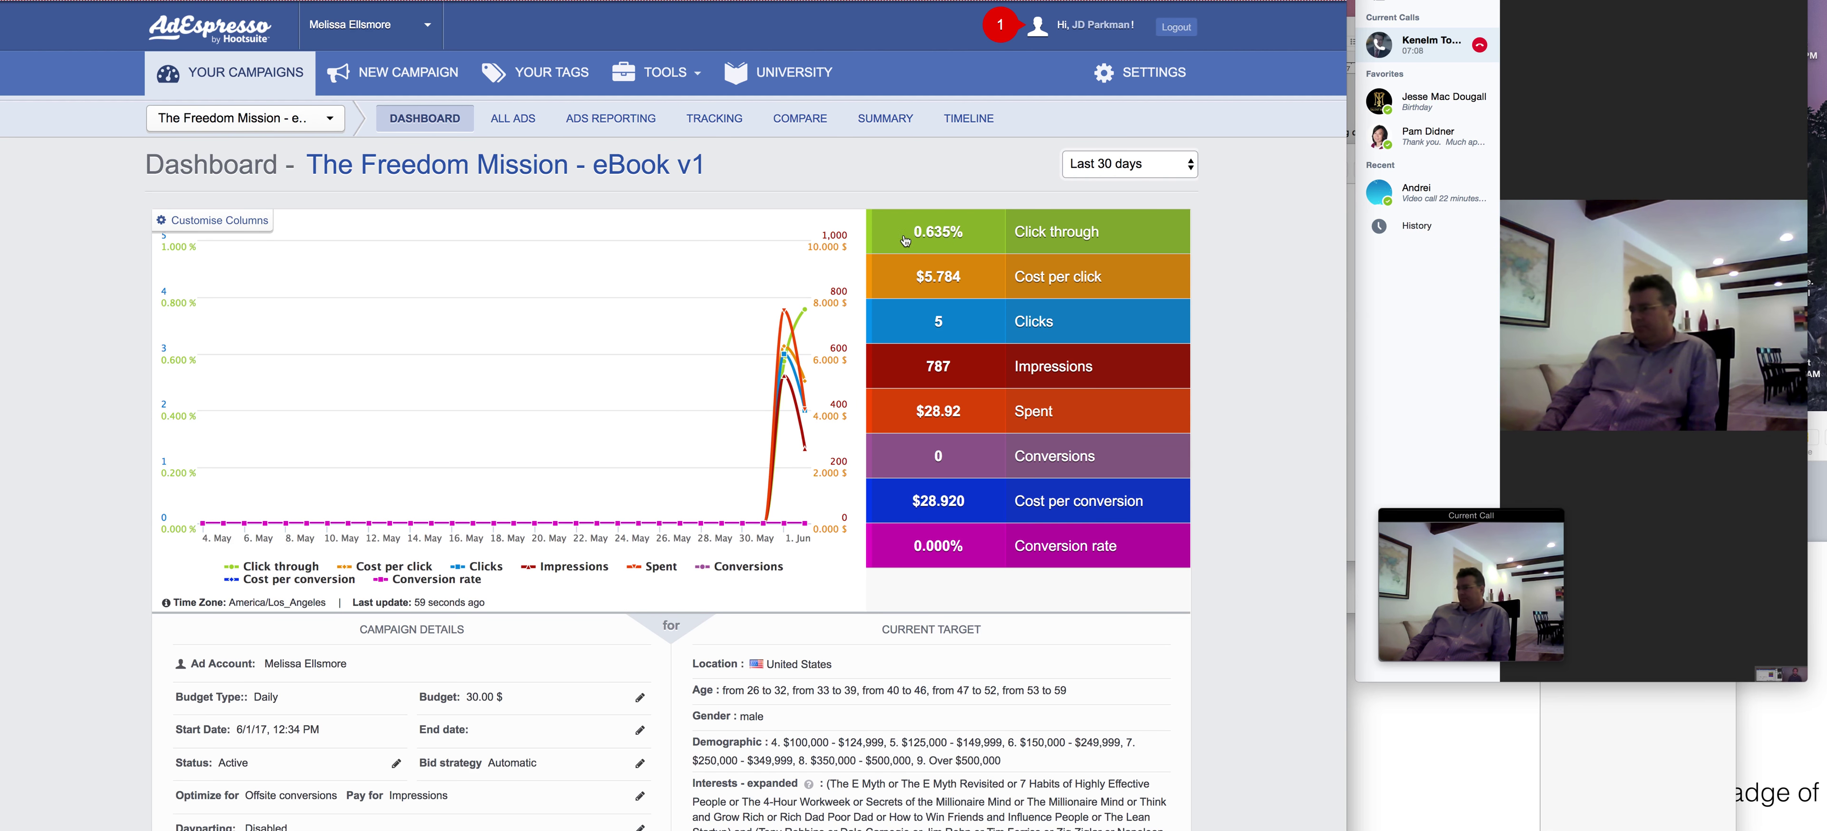
Review the campaign's Goals / Conversions summary and highlight its CPC value.
{"action": "scroll", "coordinate": [687, 301], "scroll_direction": "down", "scroll_amount": 6}
{"action": "scroll", "coordinate": [688, 300], "scroll_direction": "down", "scroll_amount": 13}
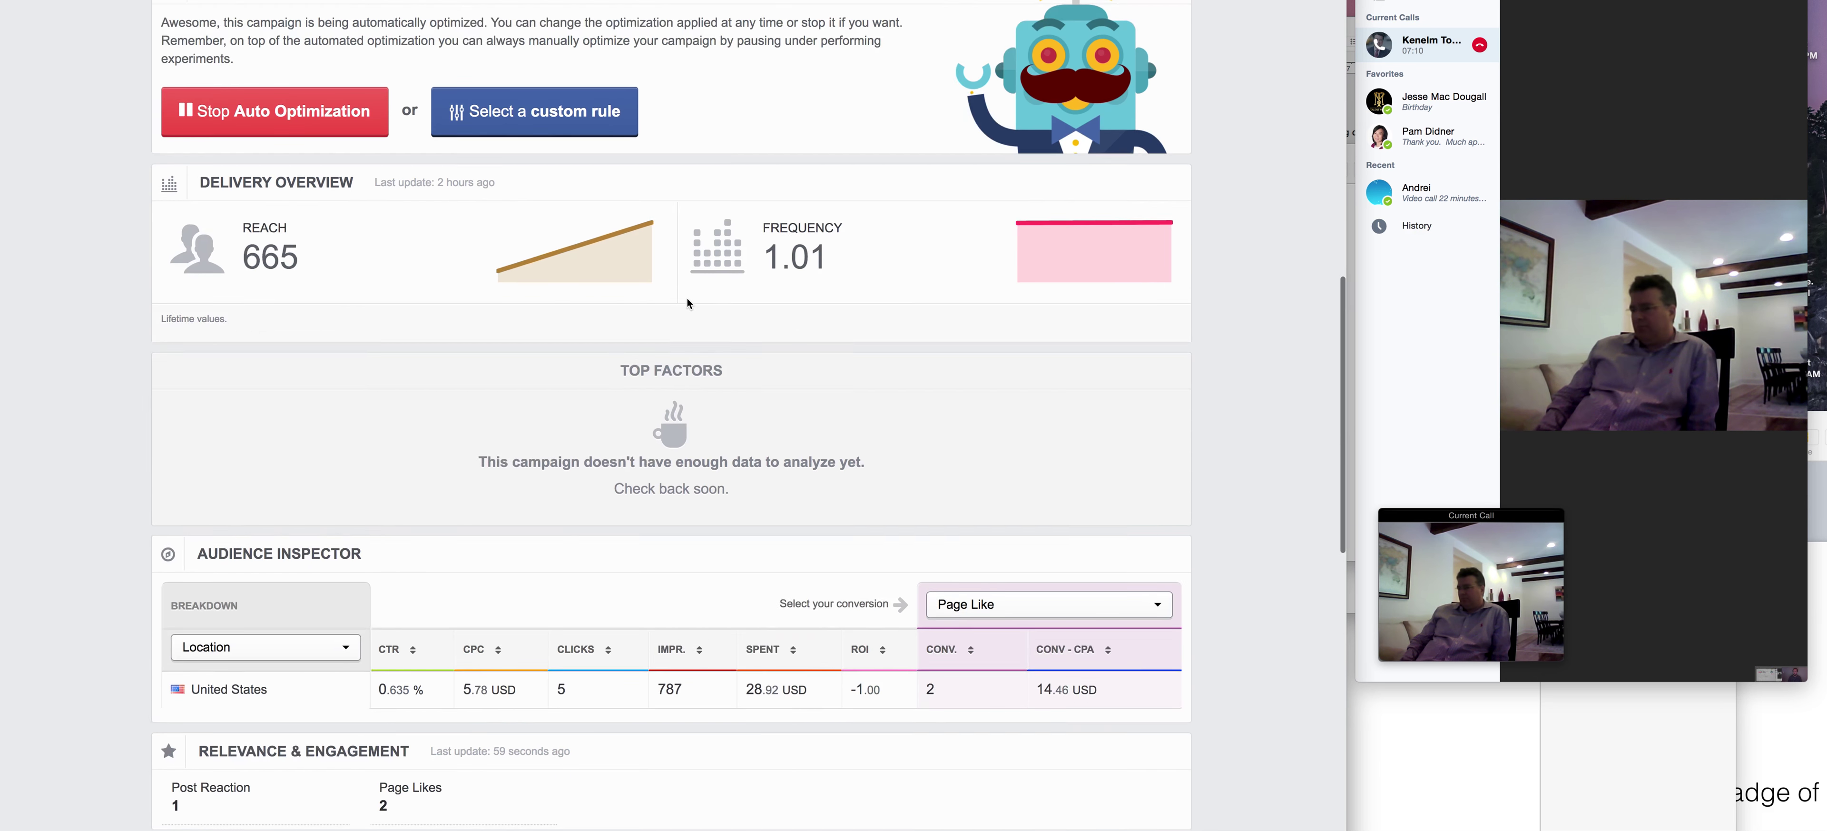
{"action": "scroll", "coordinate": [692, 304], "scroll_direction": "down", "scroll_amount": 9}
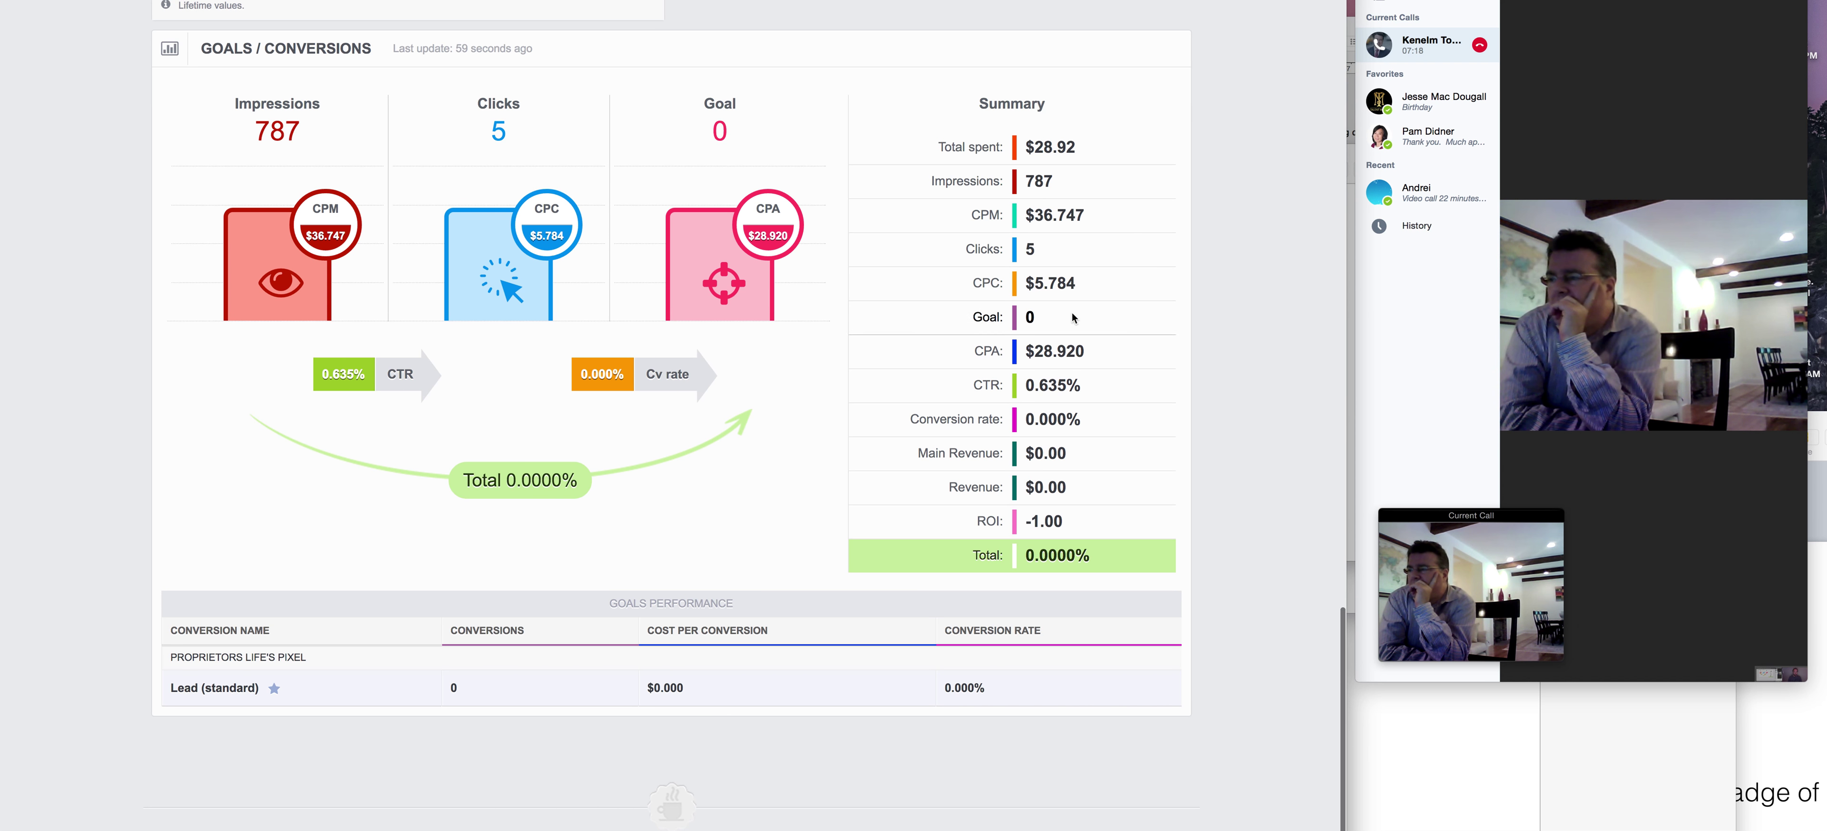
{"action": "left_click_drag", "start_coordinate": [1077, 283], "coordinate": [1020, 283]}
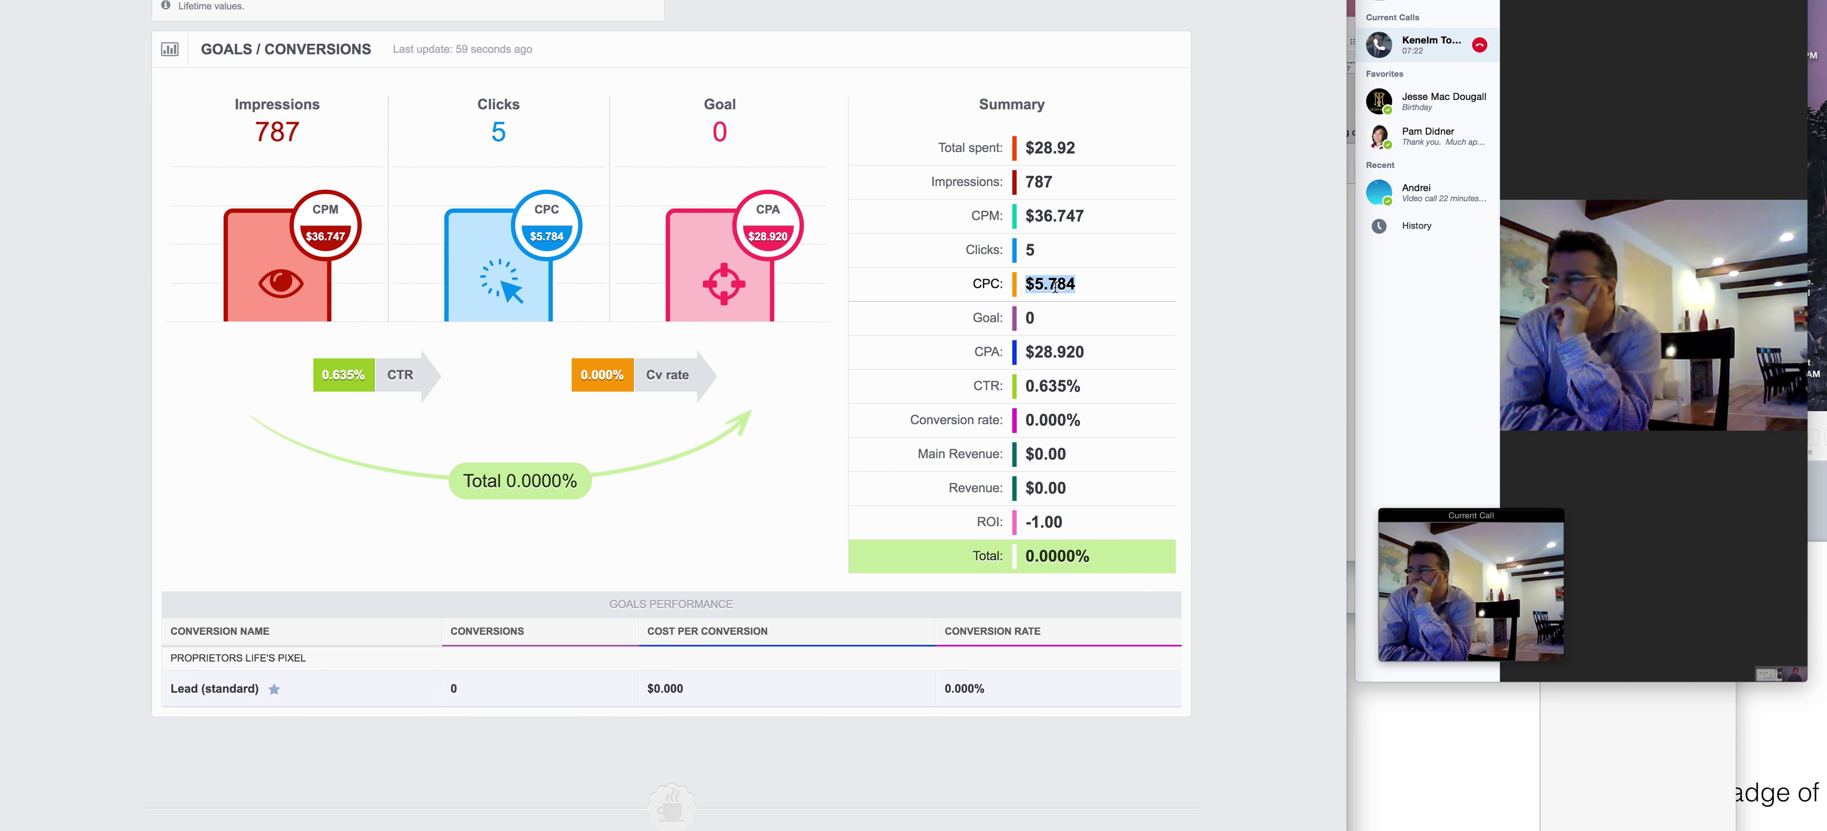
Highlight the CTR and CPC values in the Goals / Conversions summary to compare them.
{"action": "left_click_drag", "start_coordinate": [1085, 387], "coordinate": [1024, 387]}
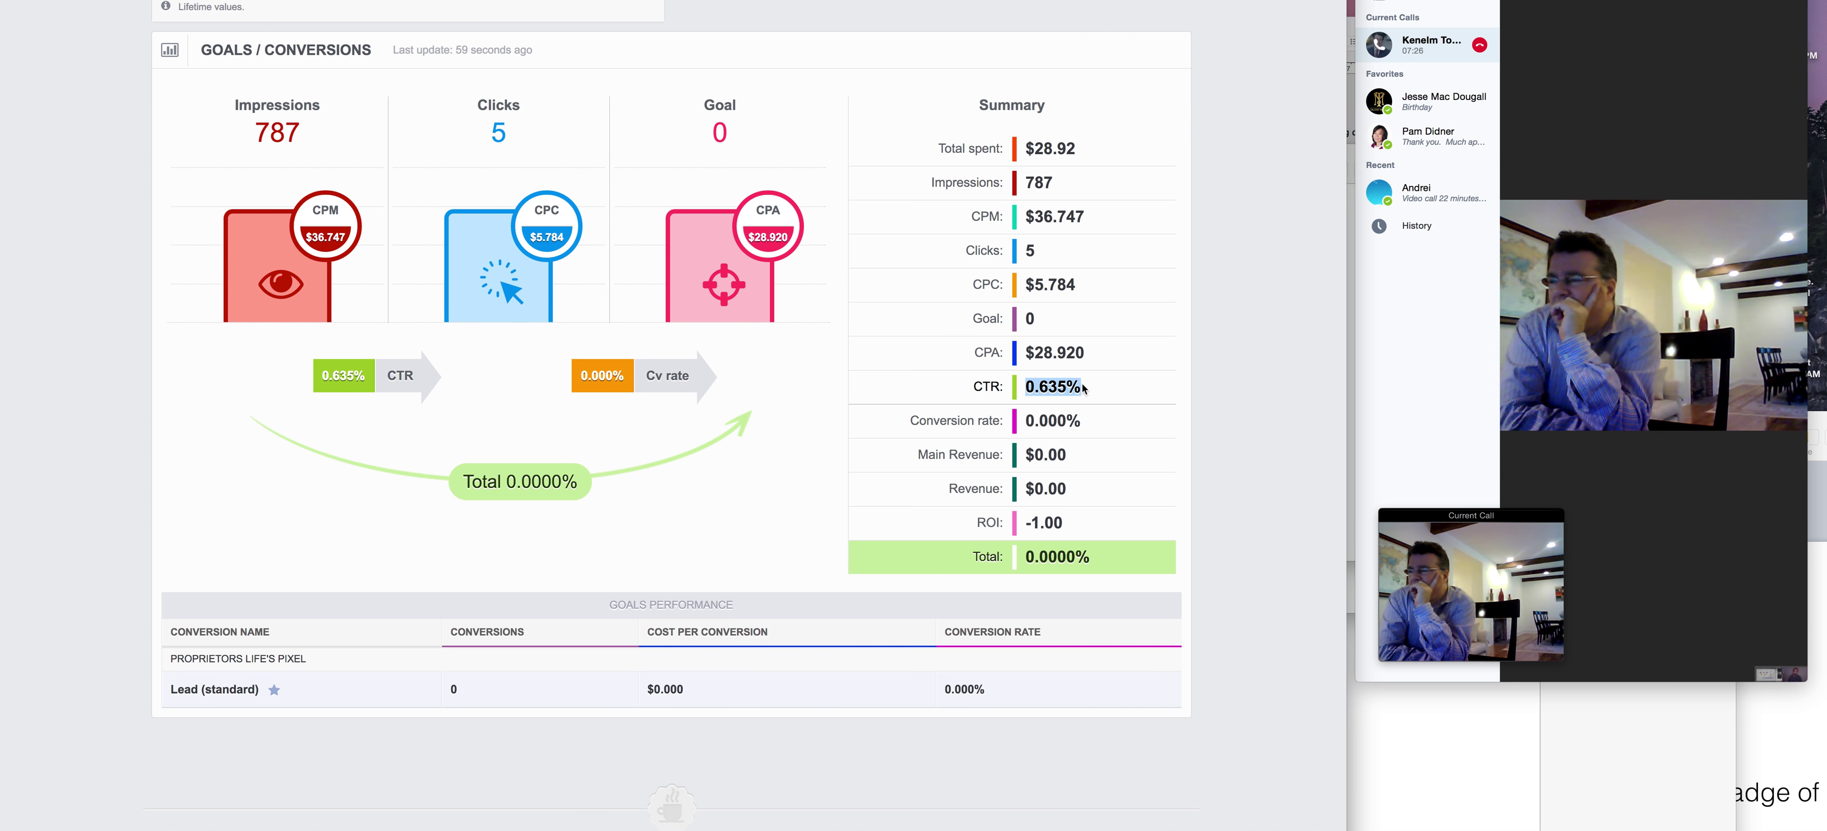
{"action": "left_click_drag", "start_coordinate": [1090, 284], "coordinate": [1011, 283]}
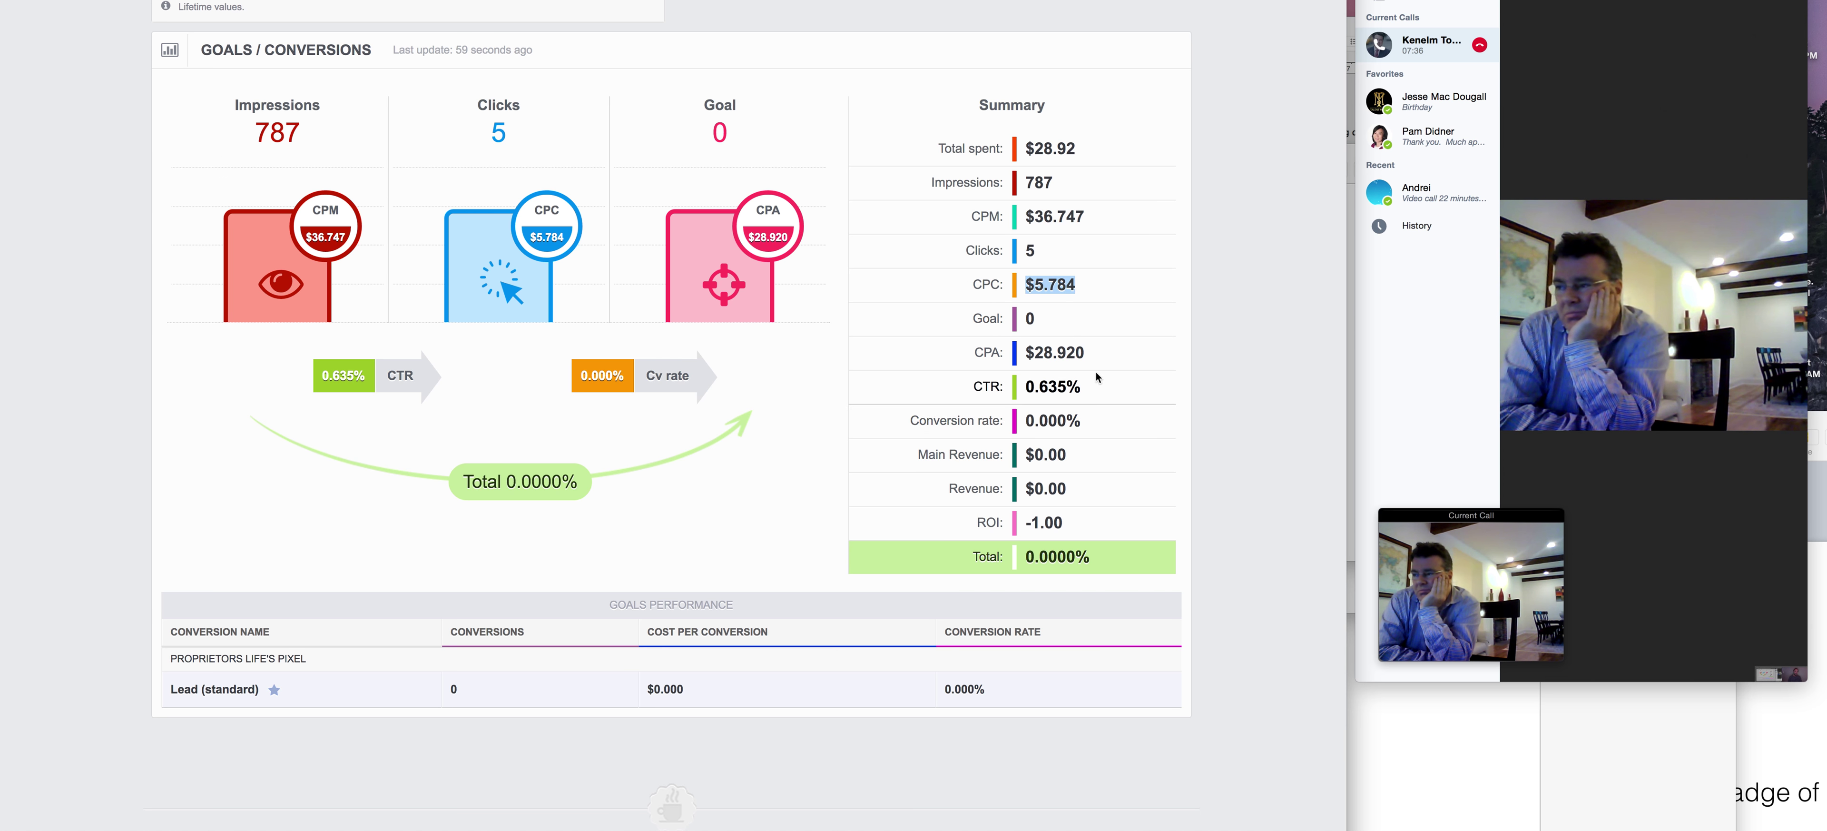
{"action": "left_click_drag", "start_coordinate": [1083, 388], "coordinate": [1021, 388]}
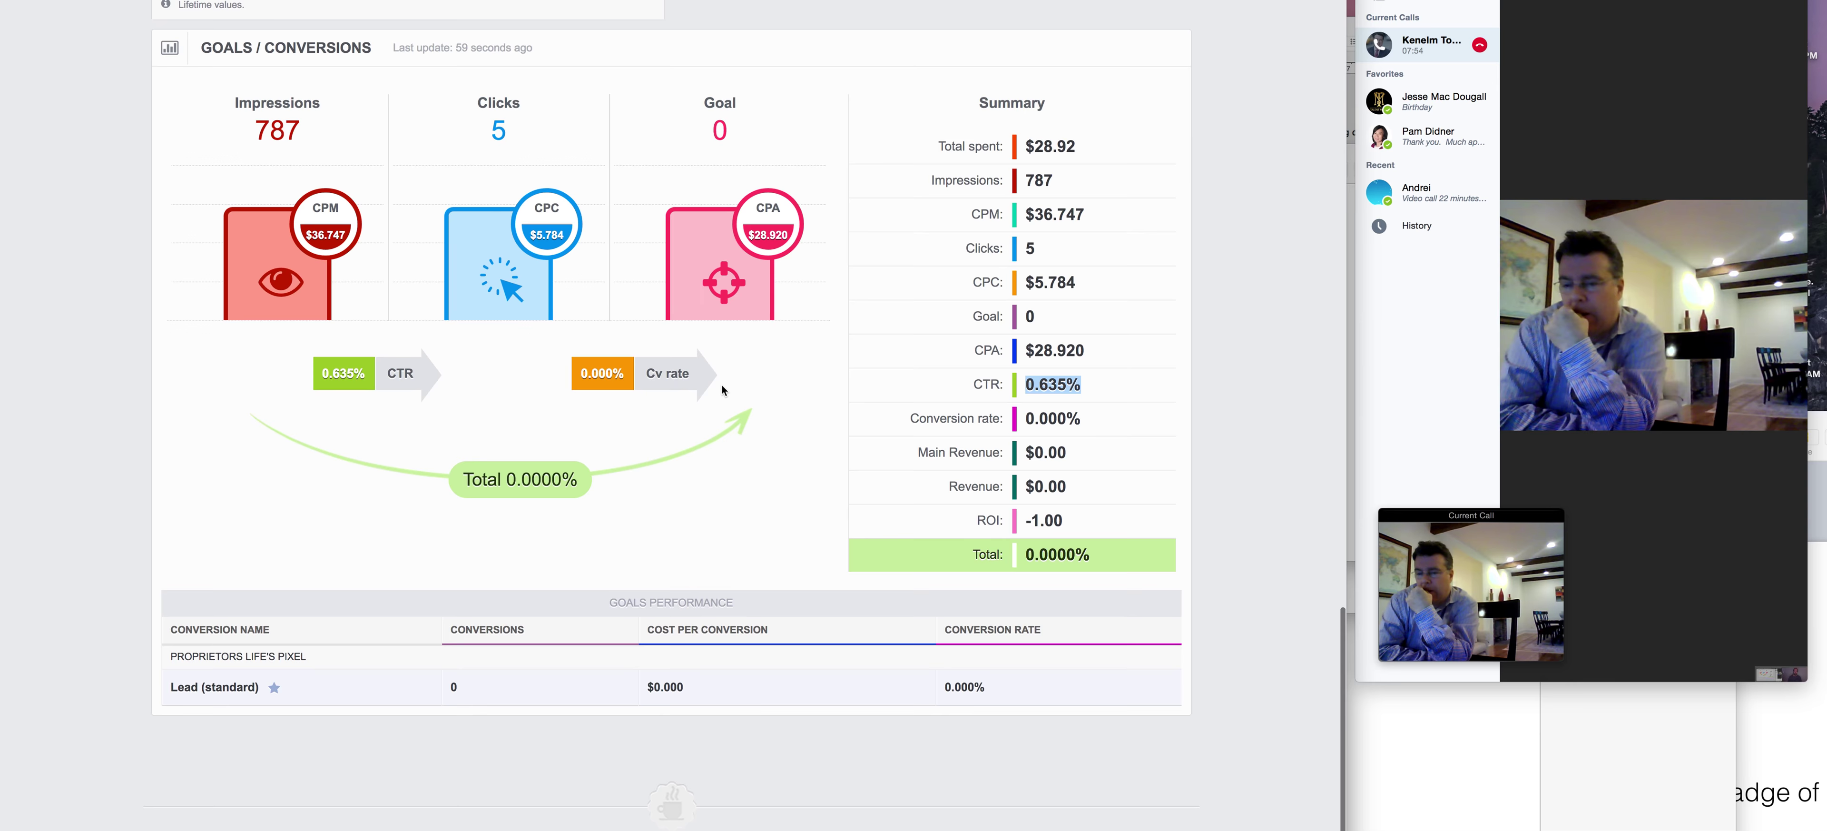
Review the campaign's Current Target details and highlight the full list of expanded interests.
{"action": "scroll", "coordinate": [722, 385], "scroll_direction": "up", "scroll_amount": 15}
{"action": "scroll", "coordinate": [803, 326], "scroll_direction": "down", "scroll_amount": 5}
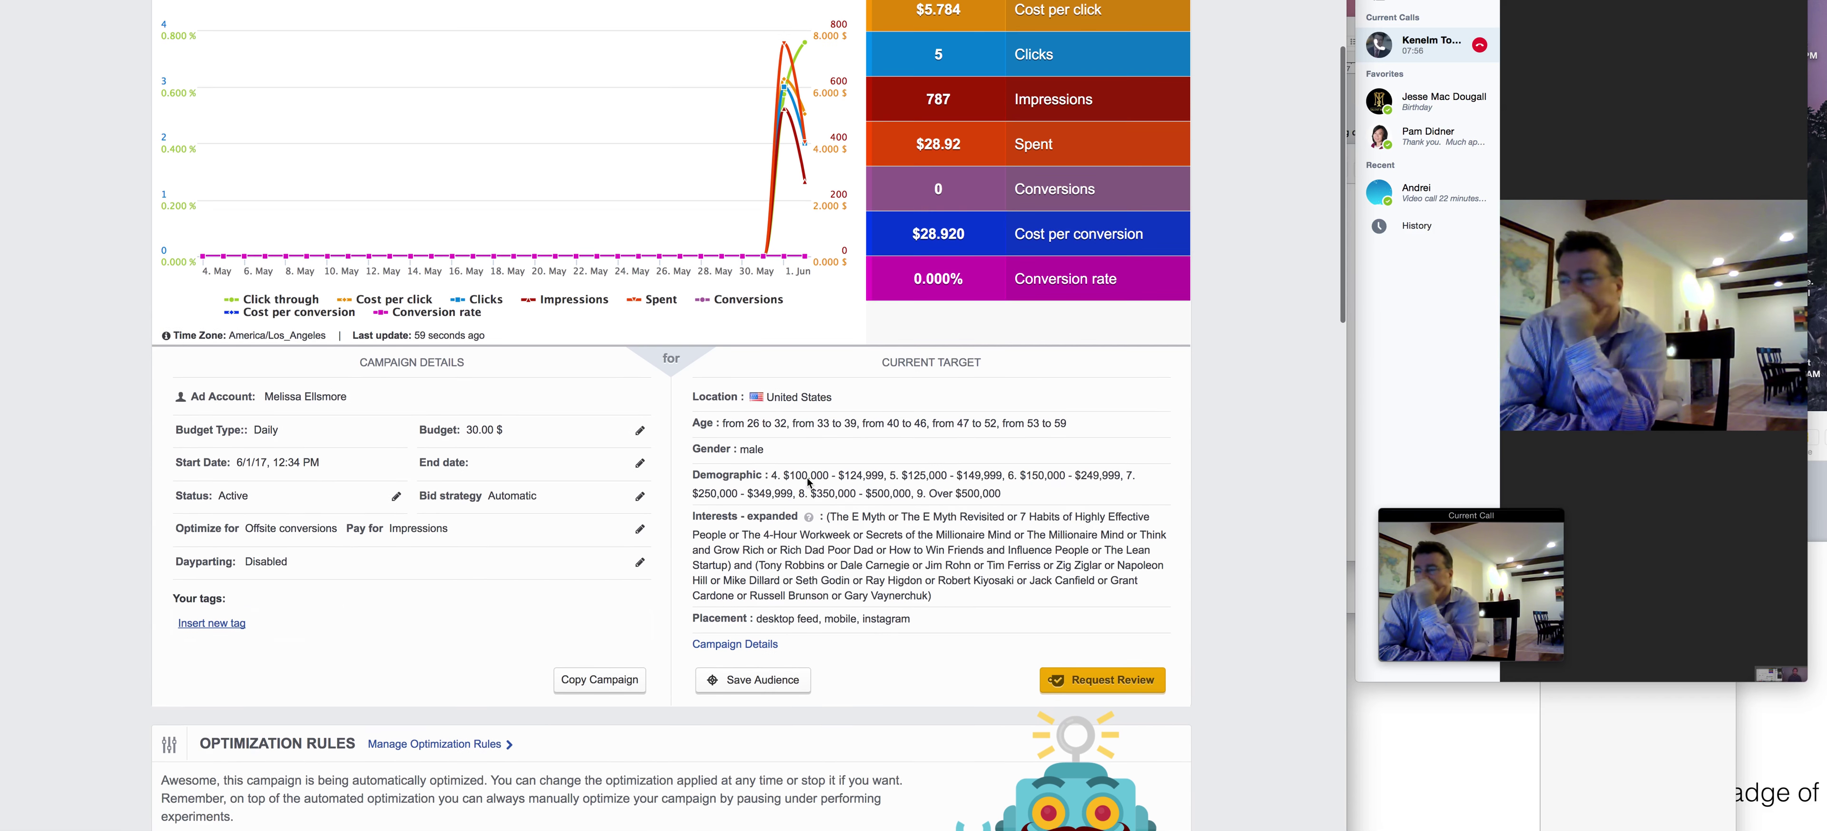
{"action": "left_click_drag", "start_coordinate": [943, 528], "coordinate": [829, 432]}
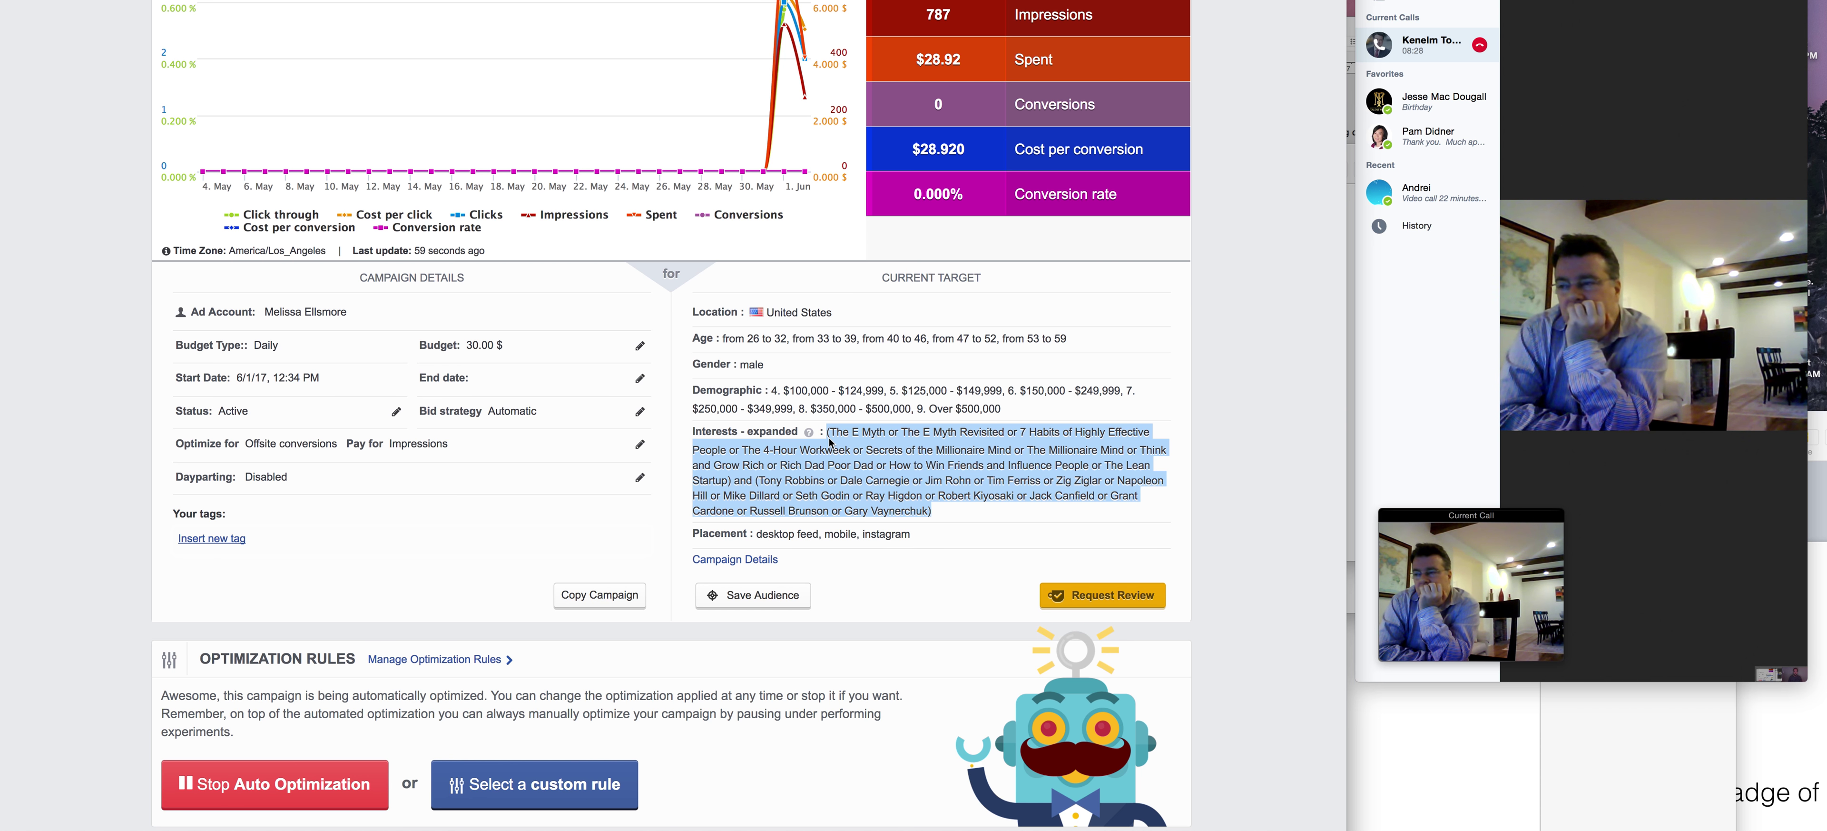
Open the ads reporting analytics of The Freedom Mission - eBook v1 campaign.
{"action": "scroll", "coordinate": [770, 341], "scroll_direction": "up", "scroll_amount": 5}
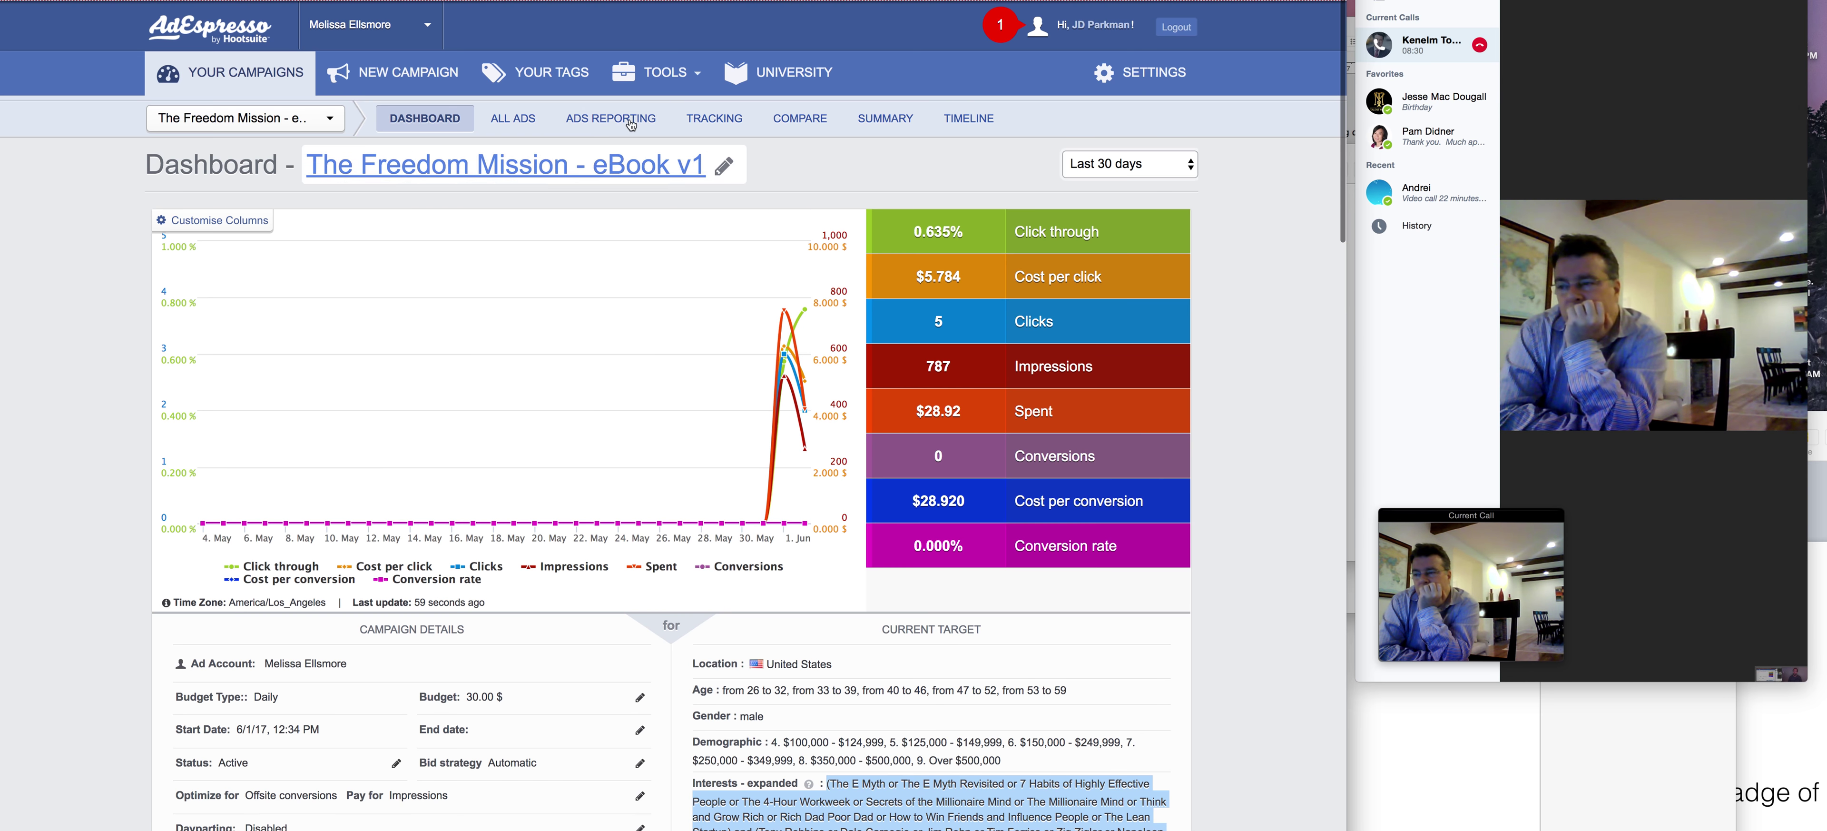
{"action": "left_click", "coordinate": [624, 121]}
{"action": "scroll", "coordinate": [647, 137], "scroll_direction": "down", "scroll_amount": 1}
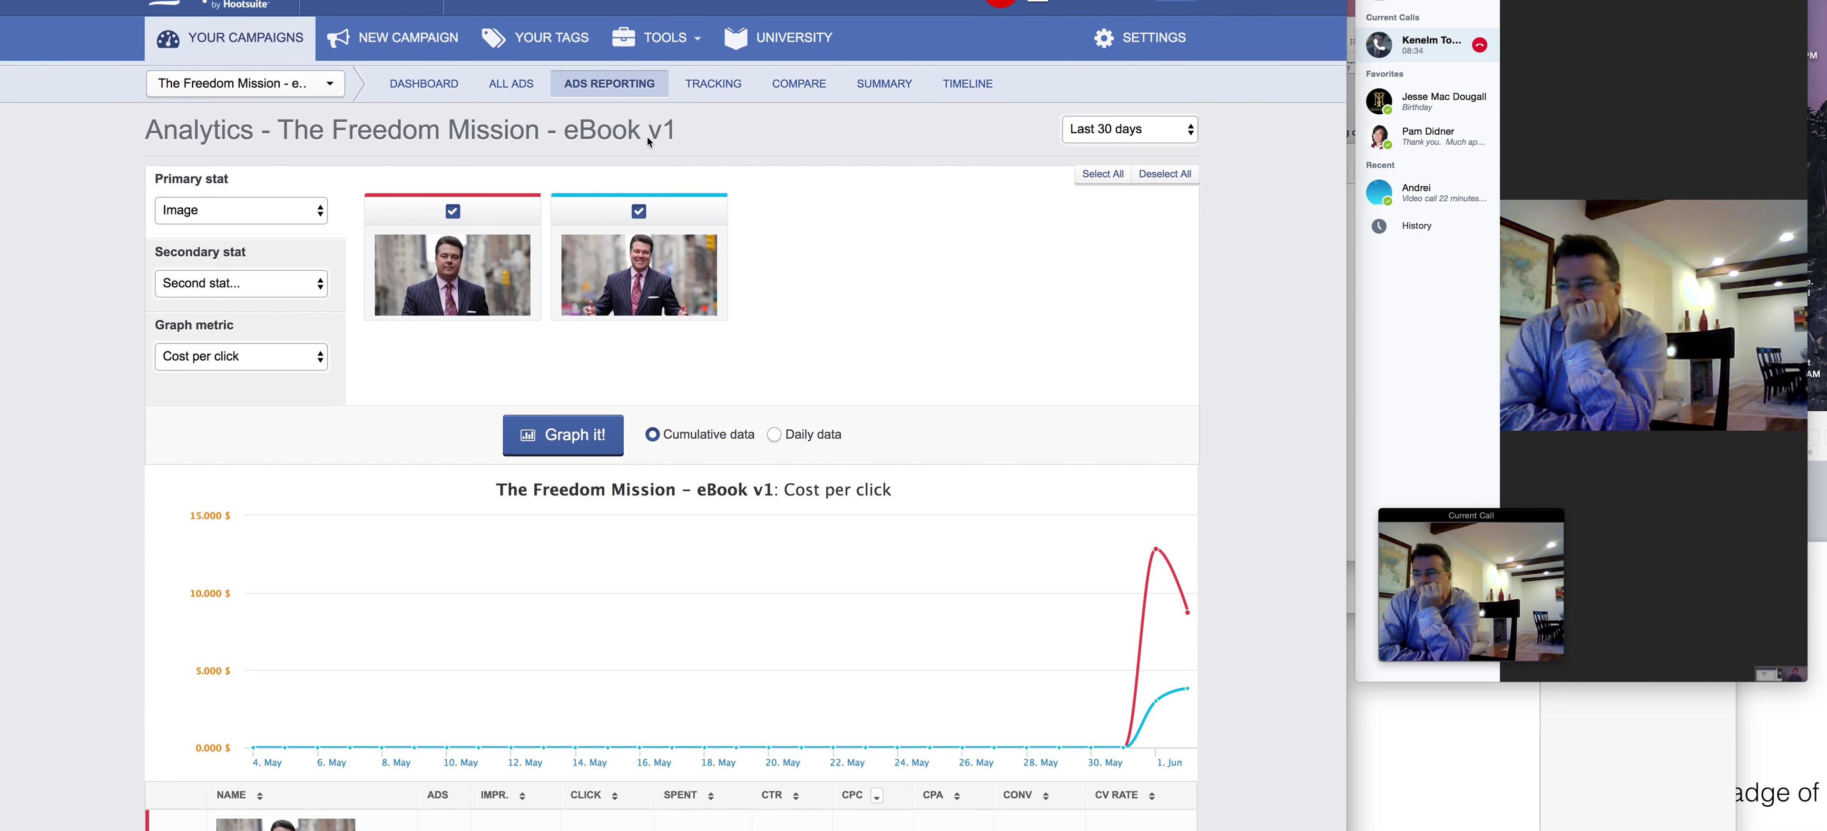
Compare the two ad images in the results table by impressions, CTR and CPC.
{"action": "scroll", "coordinate": [1170, 417], "scroll_direction": "down", "scroll_amount": 2}
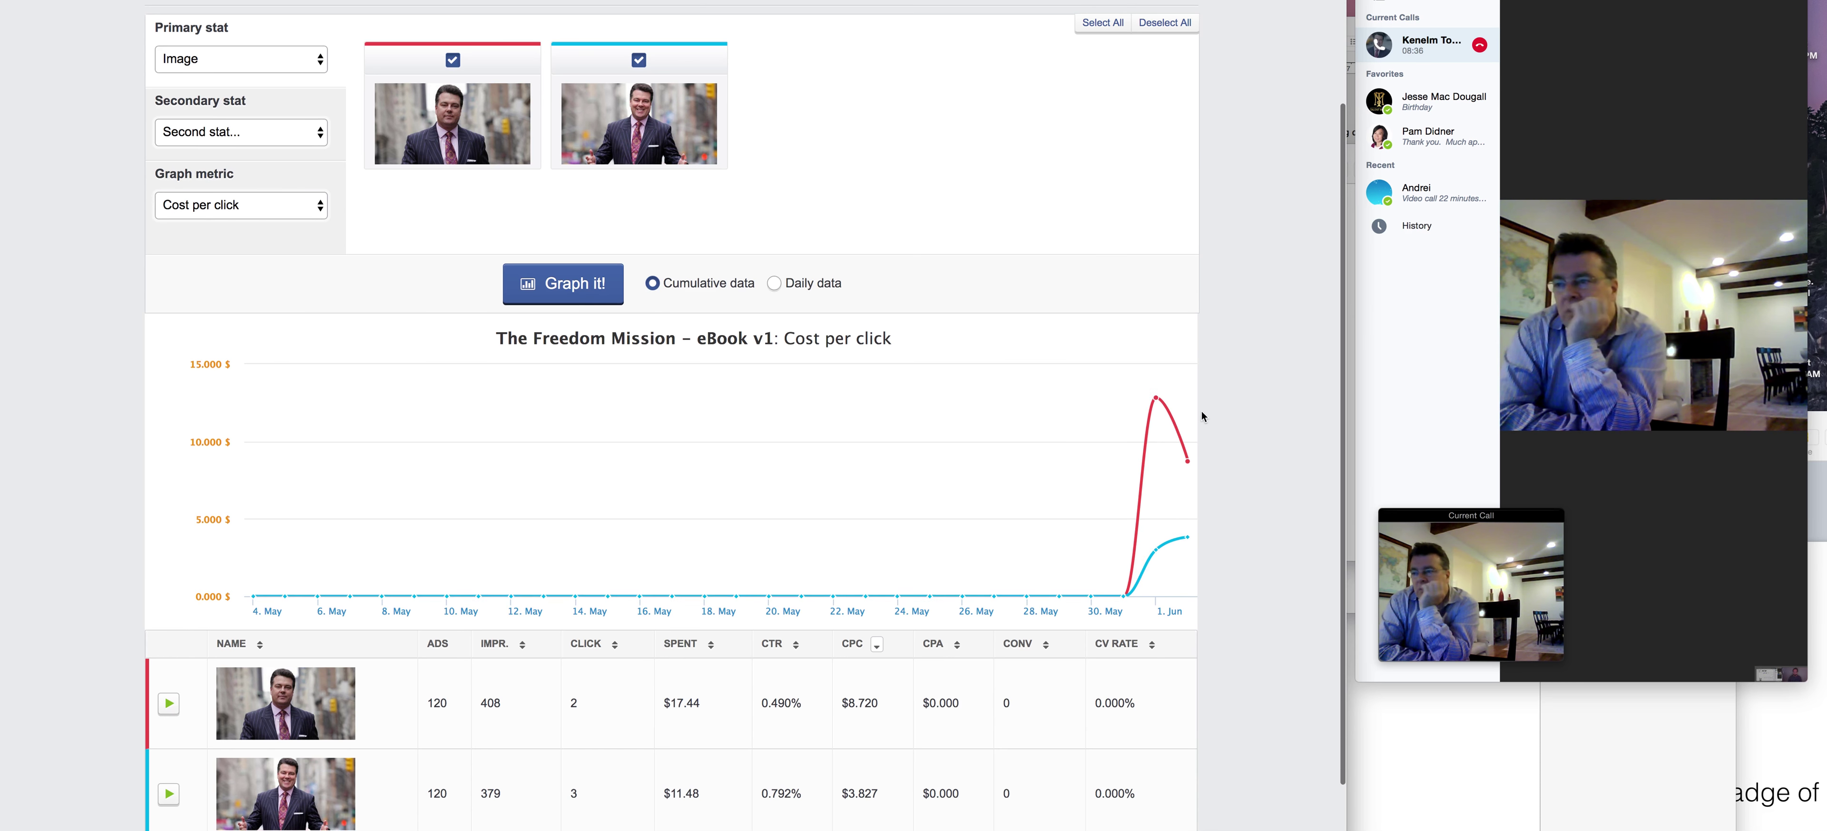
{"action": "scroll", "coordinate": [1197, 415], "scroll_direction": "down", "scroll_amount": 2}
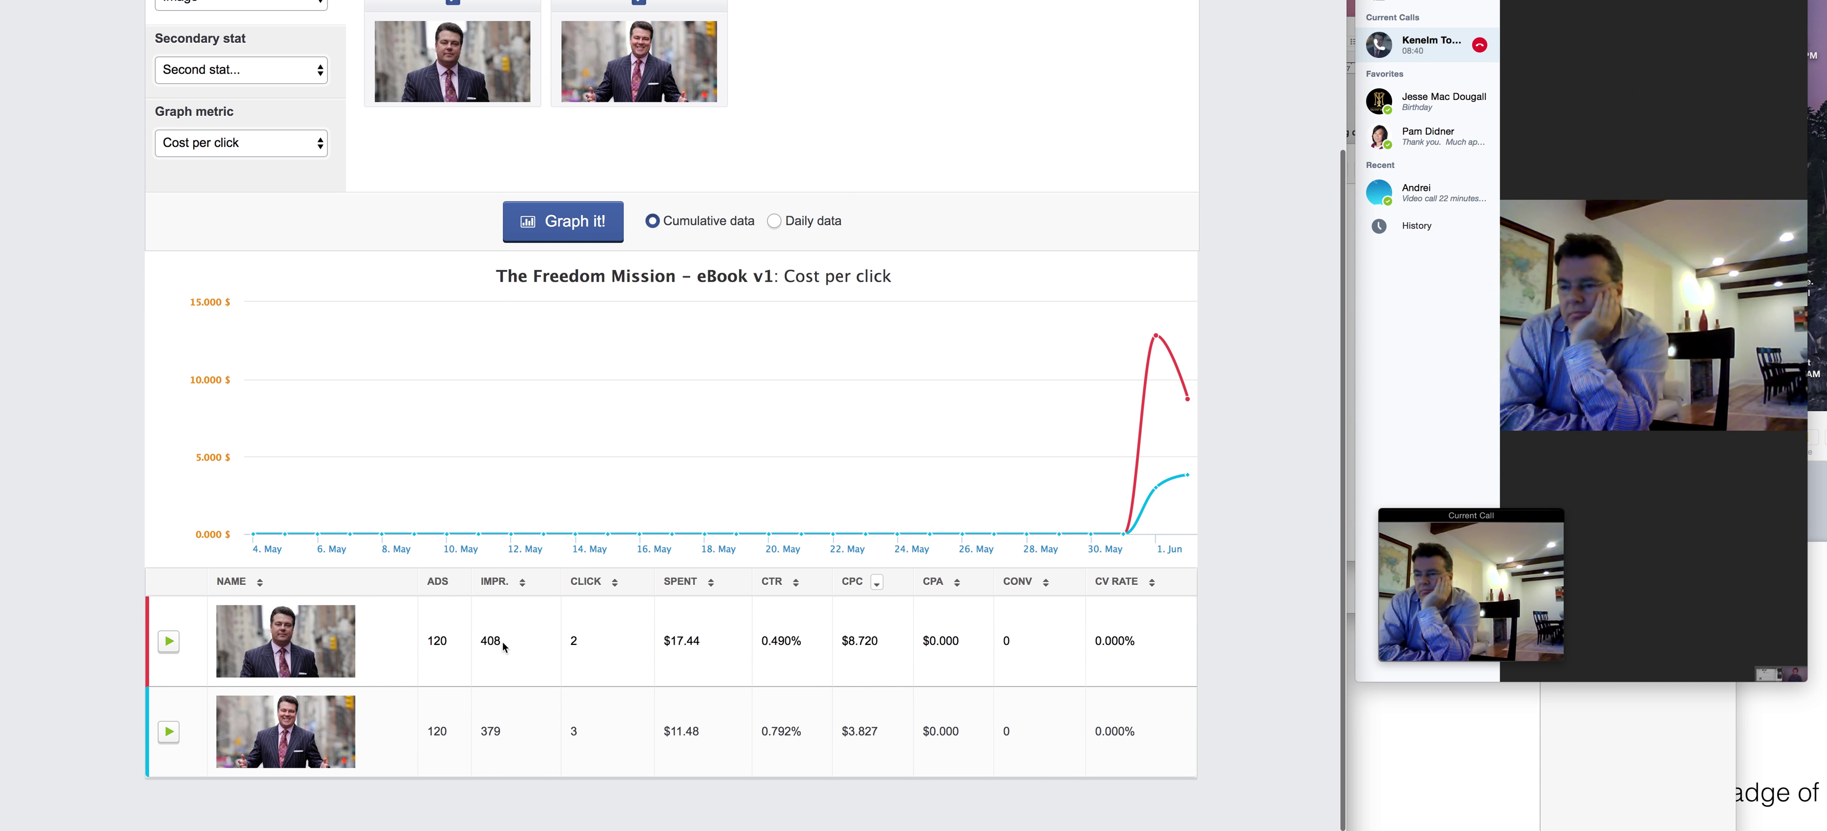
{"action": "left_click_drag", "start_coordinate": [502, 642], "coordinate": [487, 641]}
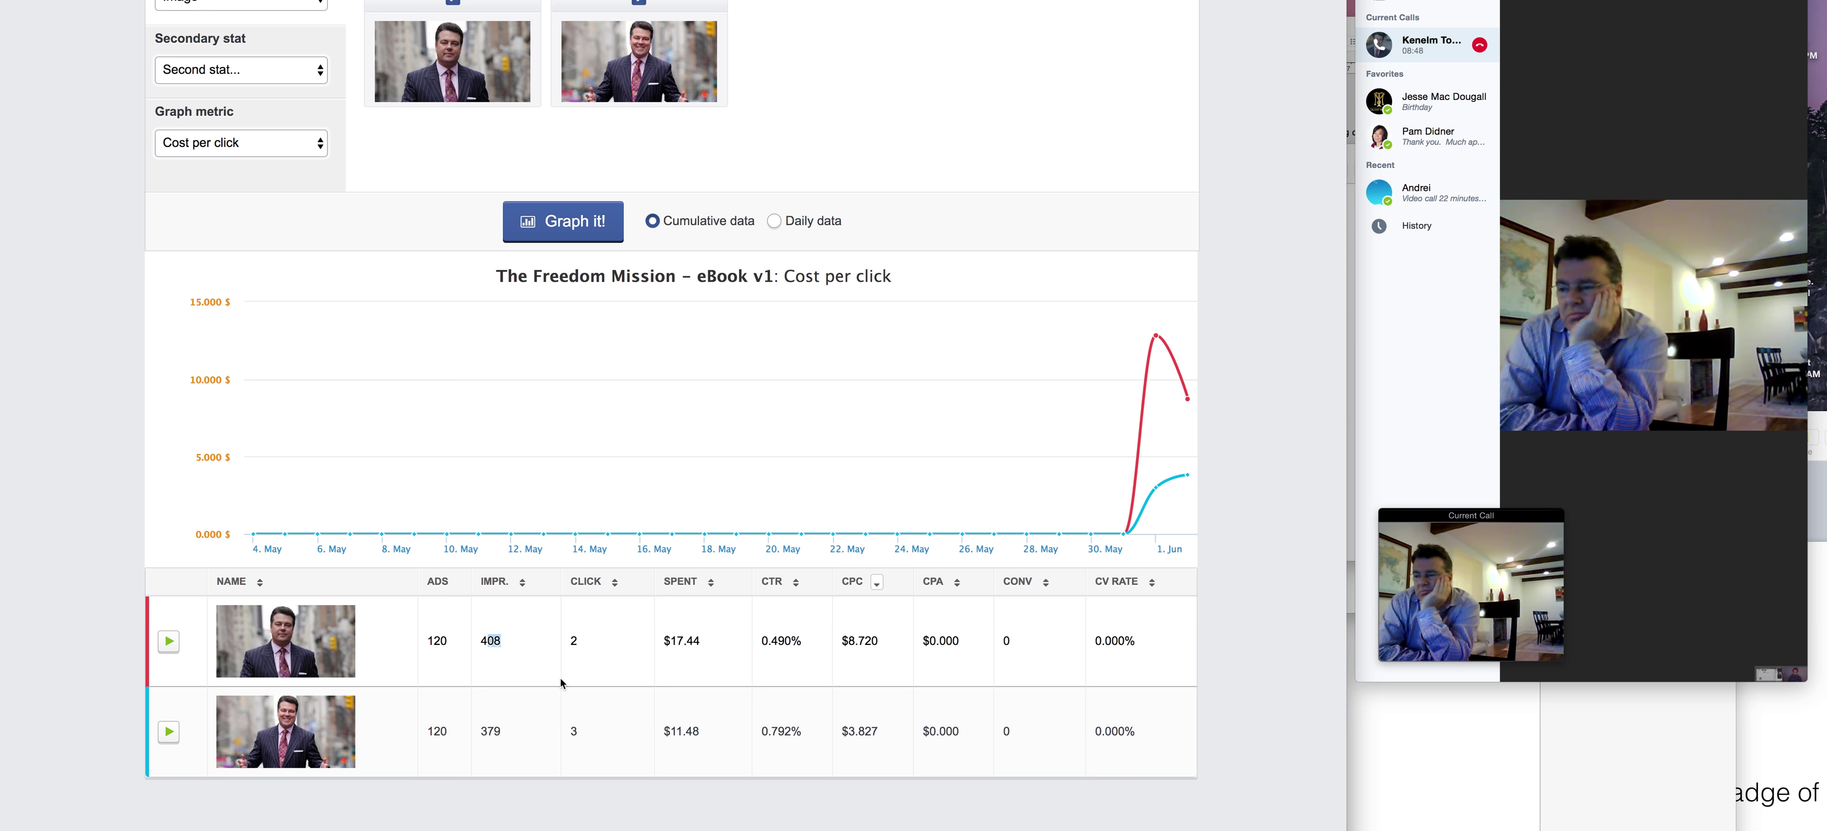
{"action": "left_click_drag", "start_coordinate": [808, 640], "coordinate": [759, 640]}
{"action": "left_click_drag", "start_coordinate": [803, 731], "coordinate": [759, 731]}
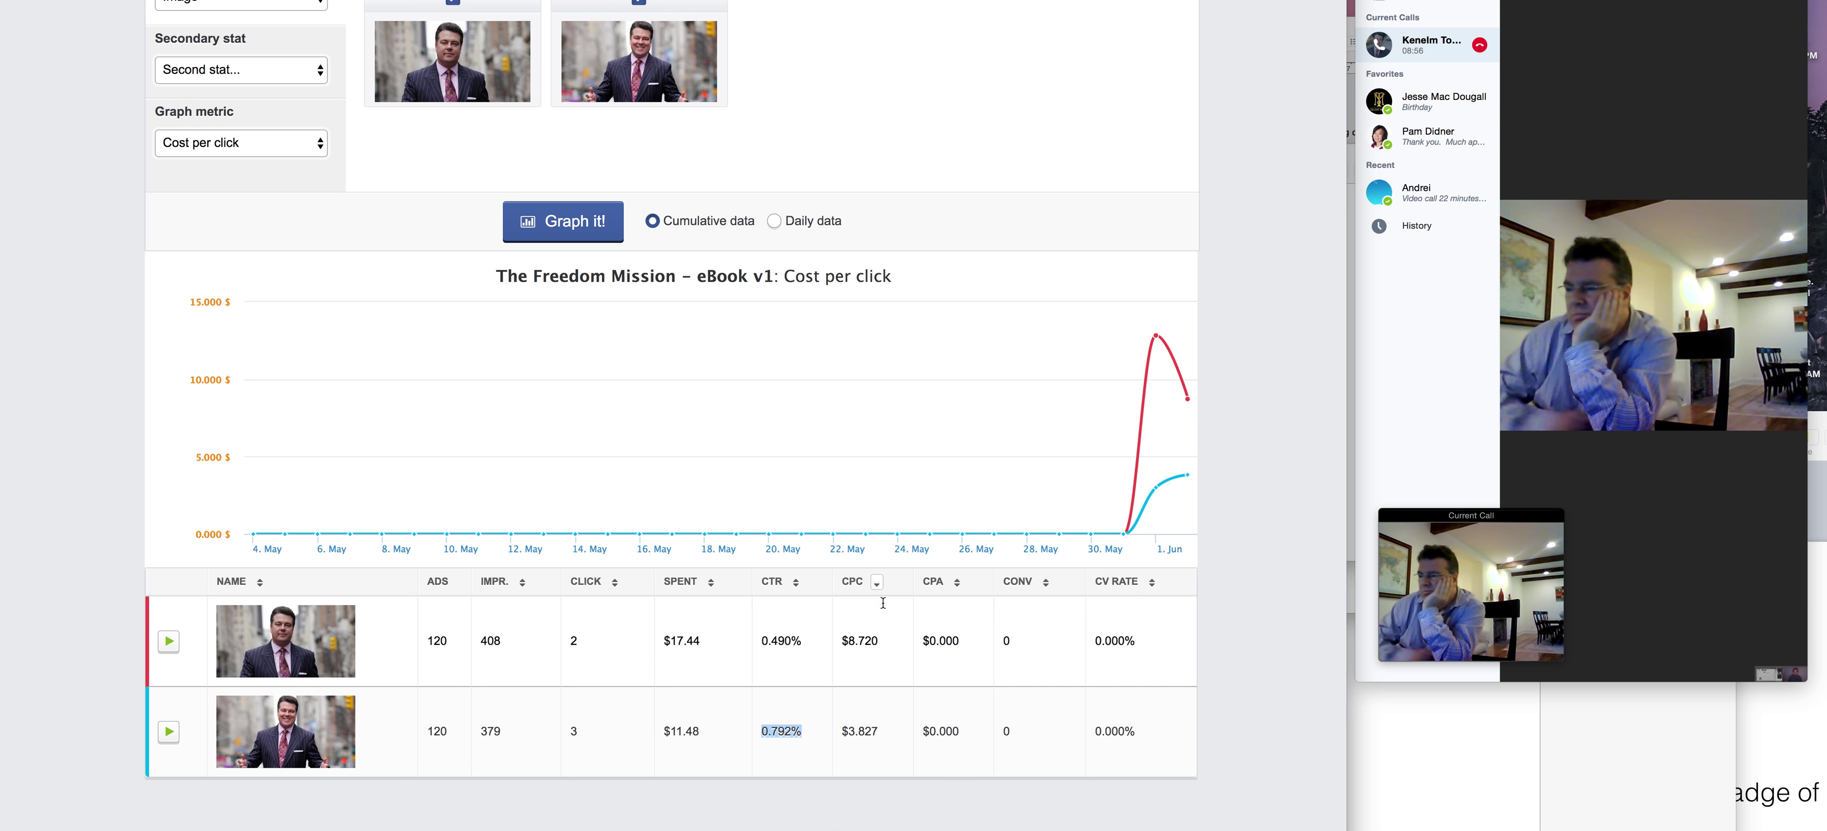
{"action": "left_click_drag", "start_coordinate": [883, 641], "coordinate": [841, 641]}
{"action": "left_click_drag", "start_coordinate": [879, 731], "coordinate": [841, 731]}
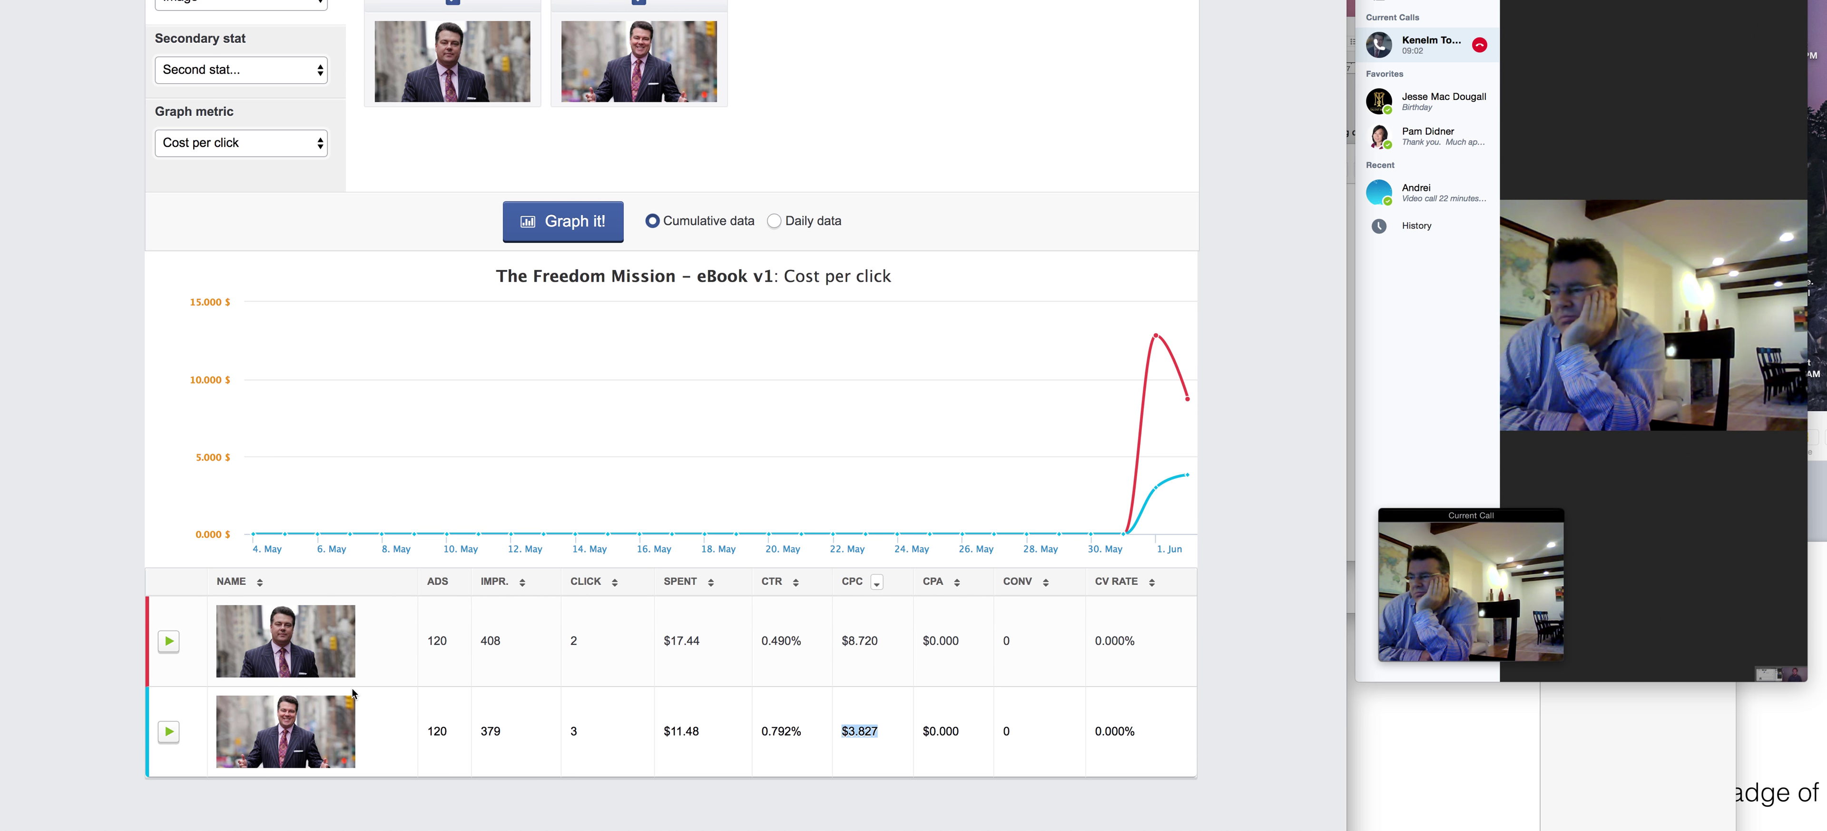
Graph cost per click with Headline as the primary stat and highlight the CTR and CPC of the headline without the [Free eBook] prefix.
{"action": "scroll", "coordinate": [408, 252], "scroll_direction": "up", "scroll_amount": 2}
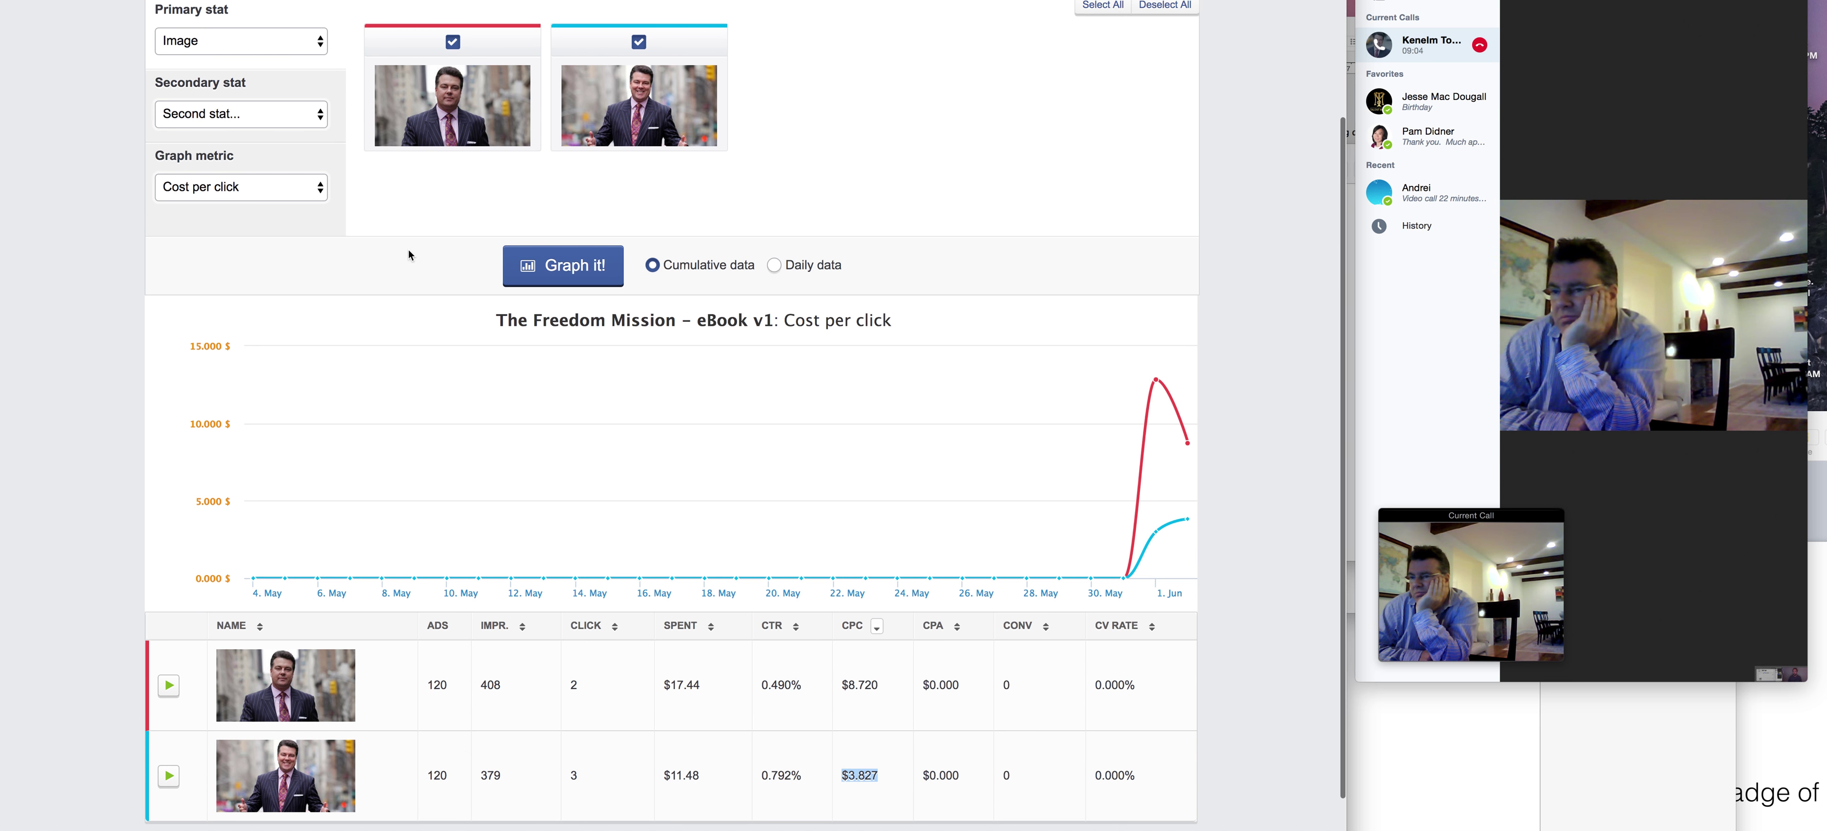
{"action": "left_click", "coordinate": [291, 42]}
{"action": "left_click", "coordinate": [291, 59]}
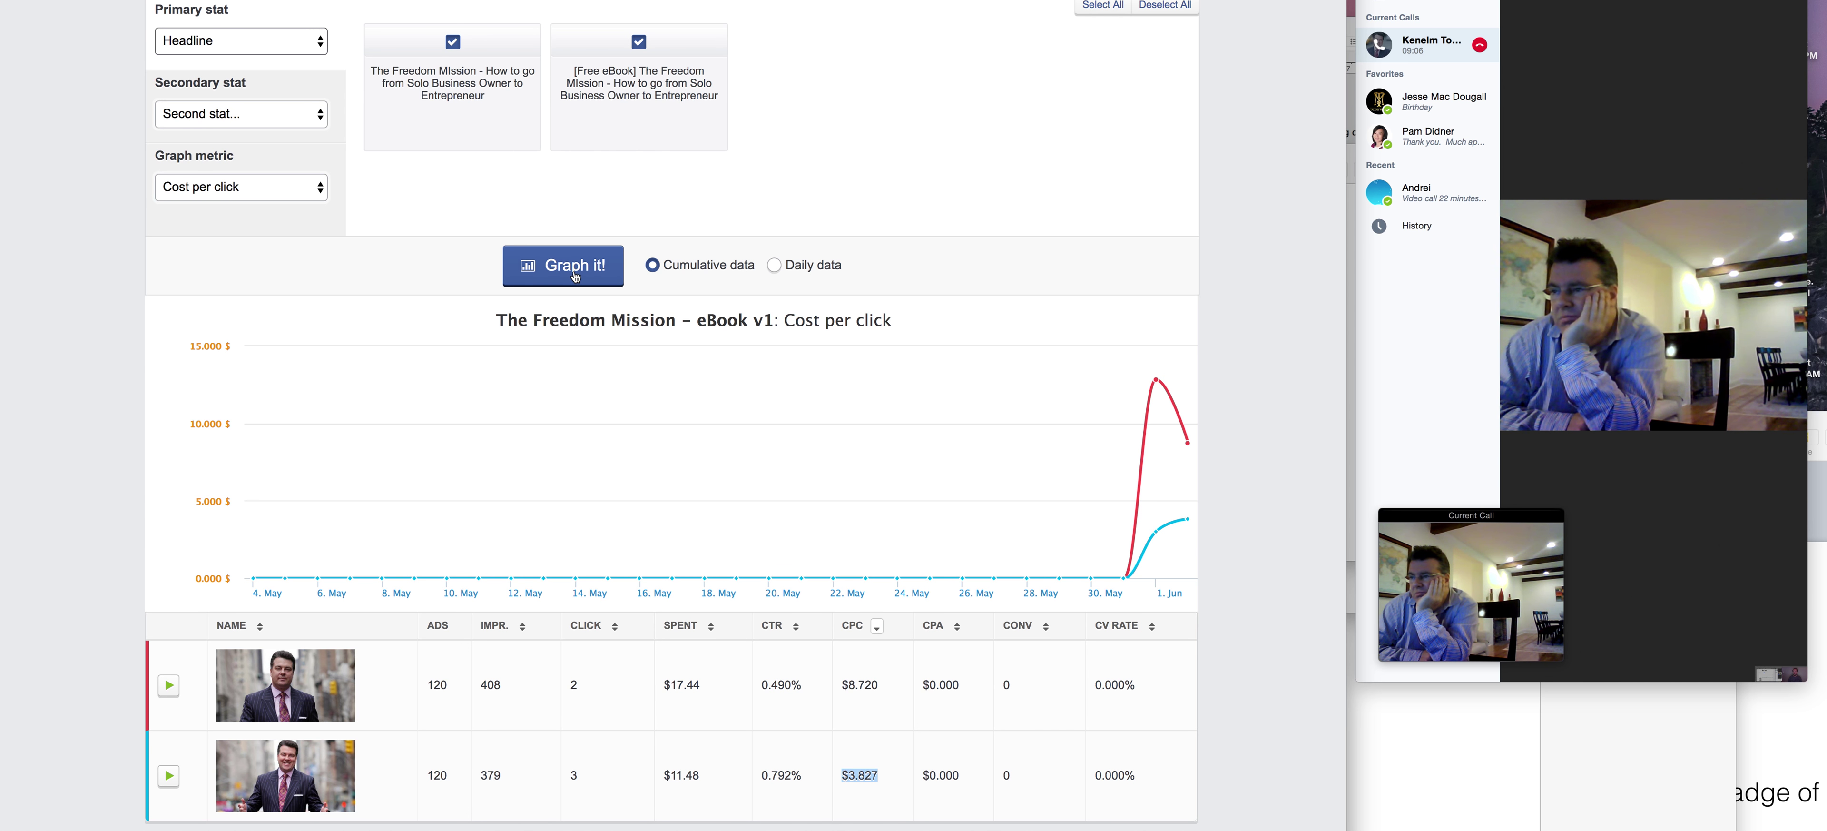
{"action": "scroll", "coordinate": [922, 397], "scroll_direction": "down", "scroll_amount": 1}
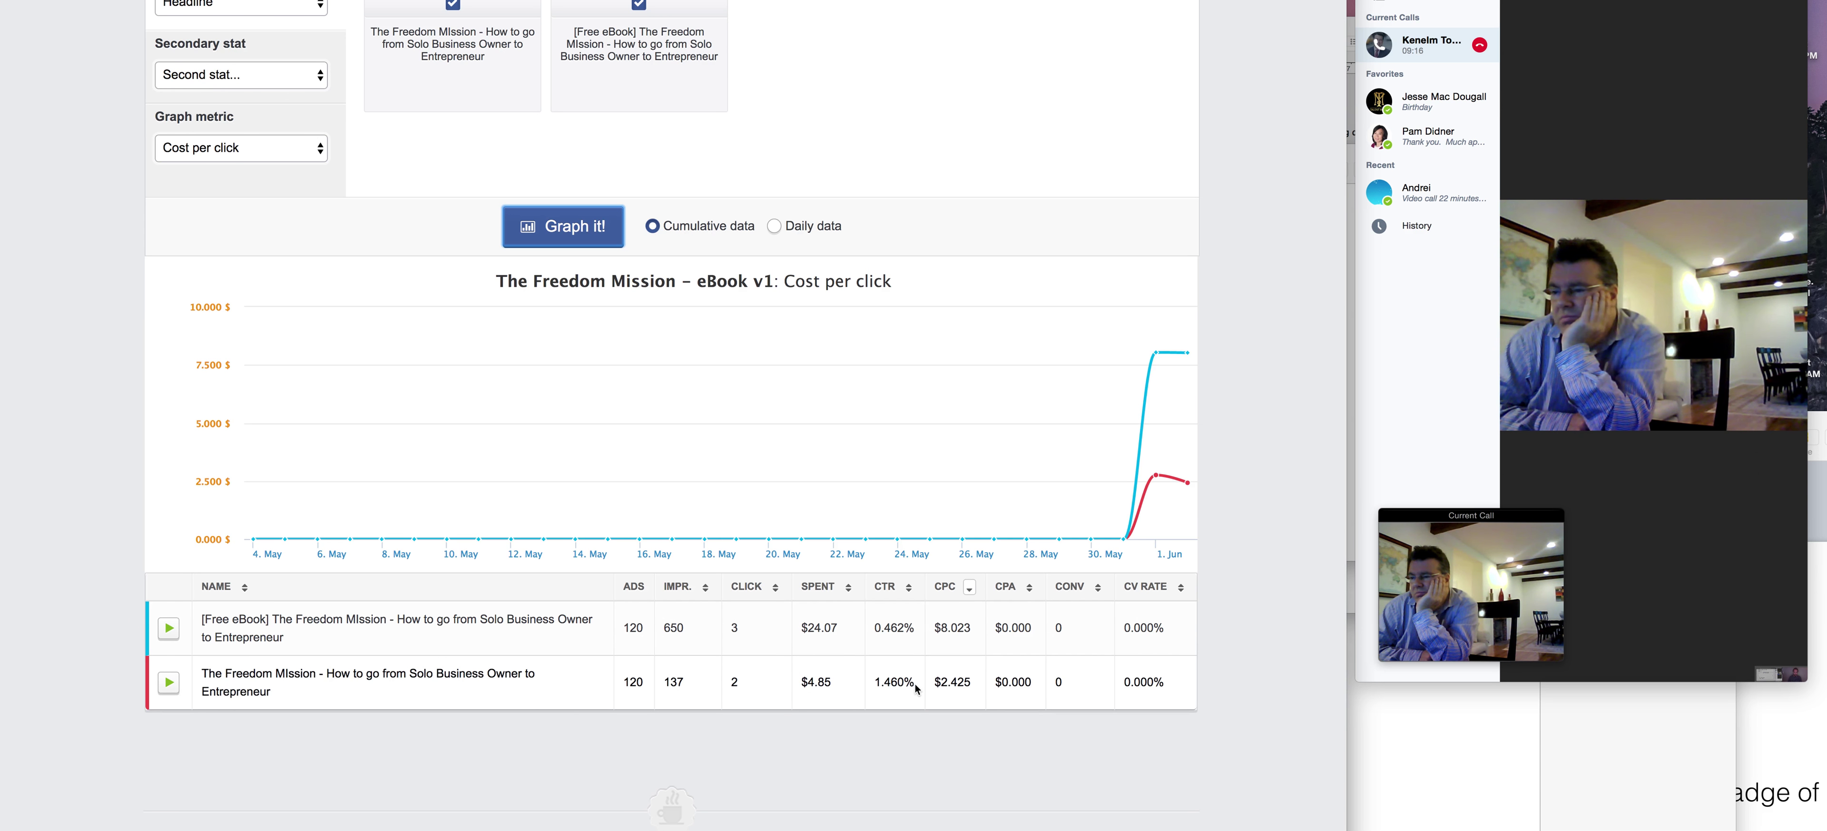
{"action": "left_click_drag", "start_coordinate": [916, 687], "coordinate": [872, 683]}
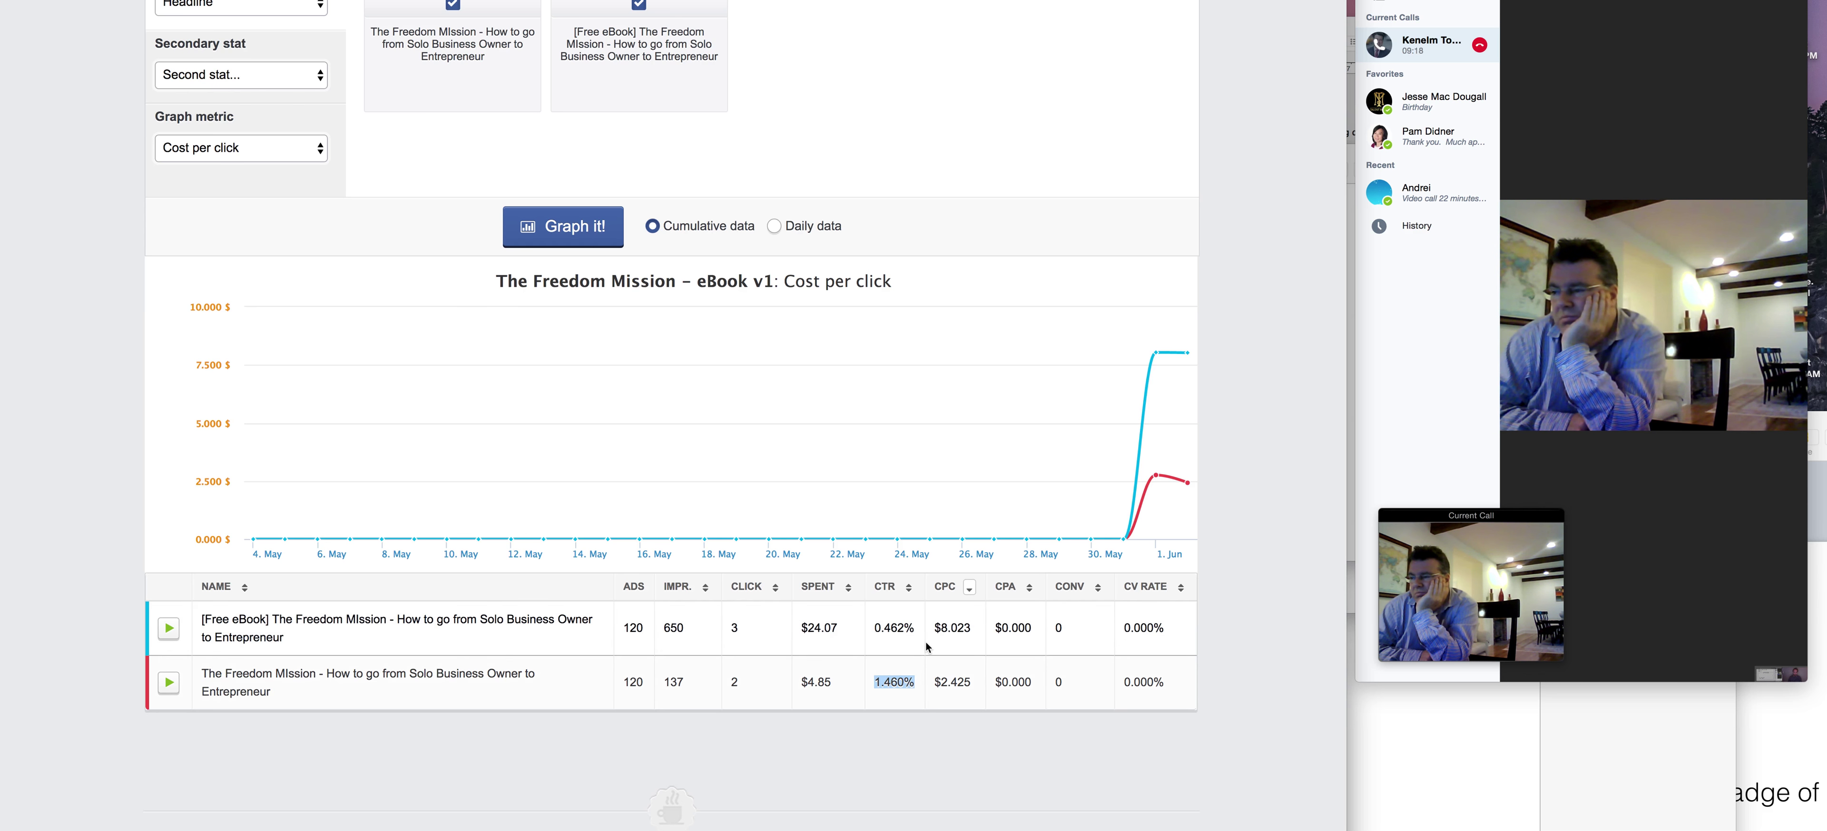
{"action": "left_click_drag", "start_coordinate": [972, 680], "coordinate": [933, 680]}
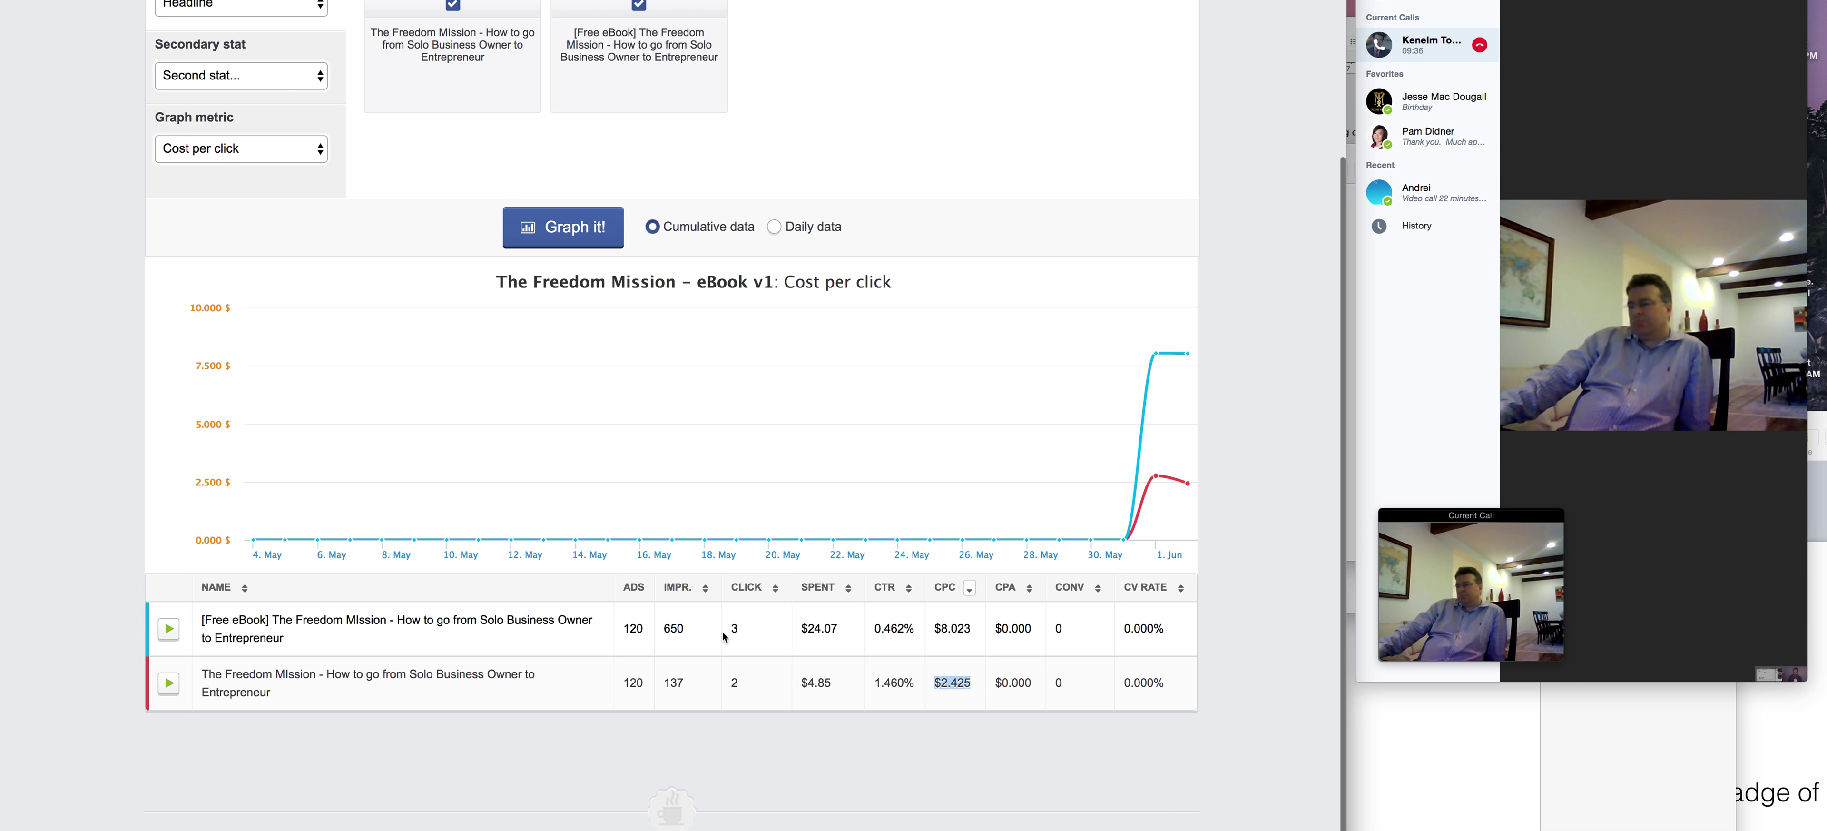
Pause all ads using the [Free eBook] headline, then highlight its CTR and the other headline's ad count and impressions.
{"action": "left_click", "coordinate": [170, 628]}
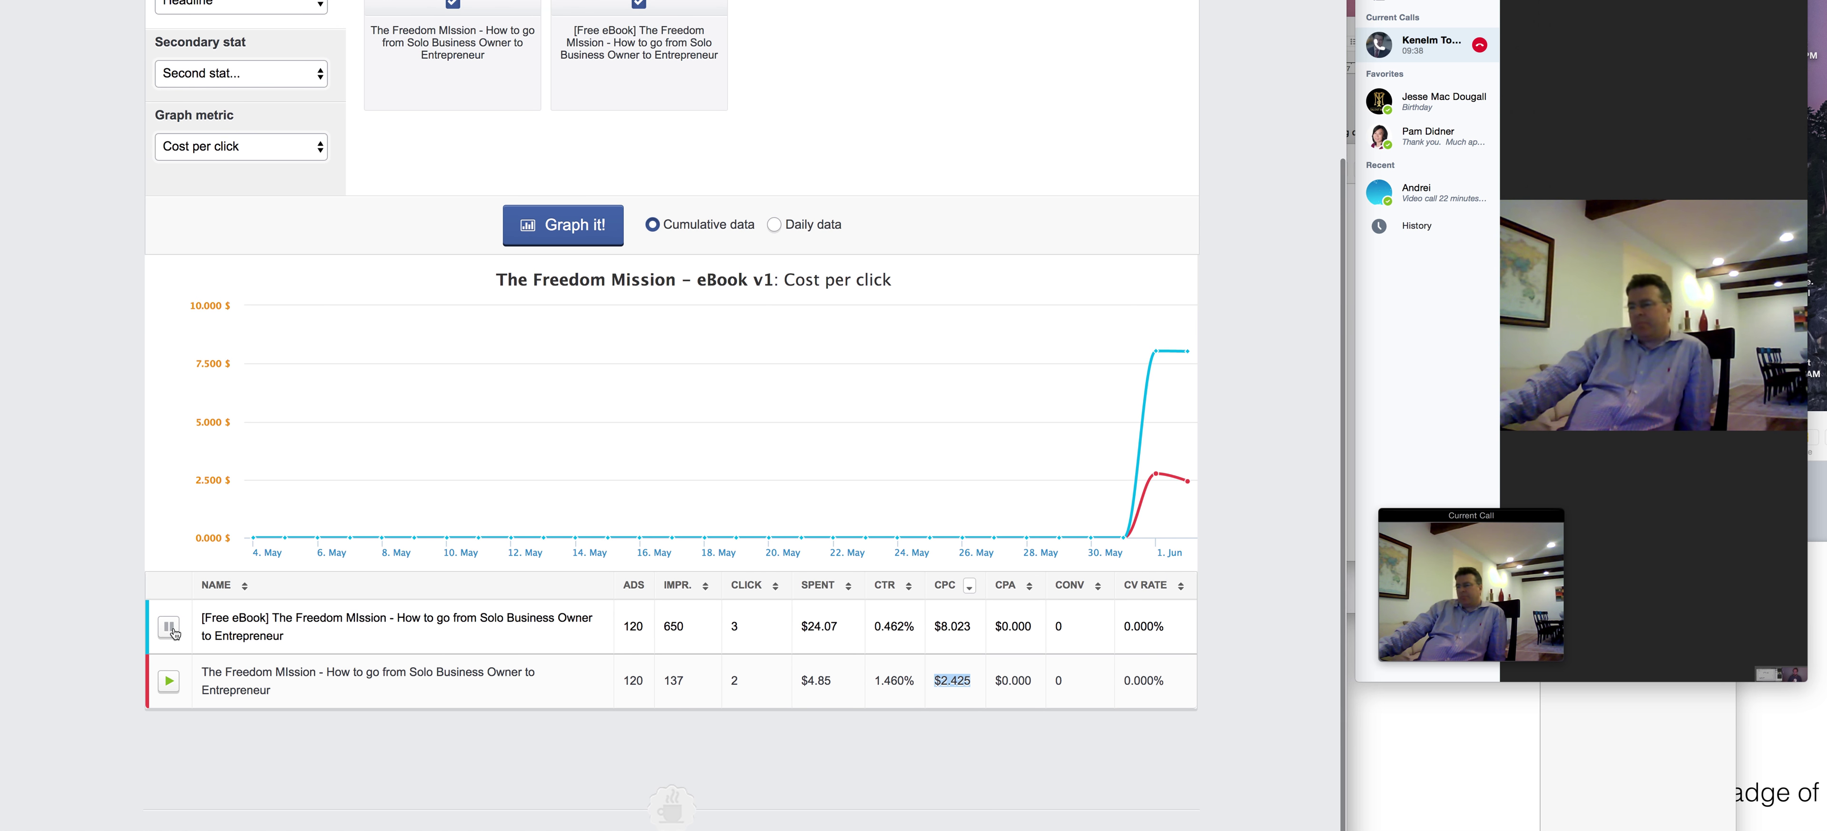
{"action": "left_click", "coordinate": [170, 628]}
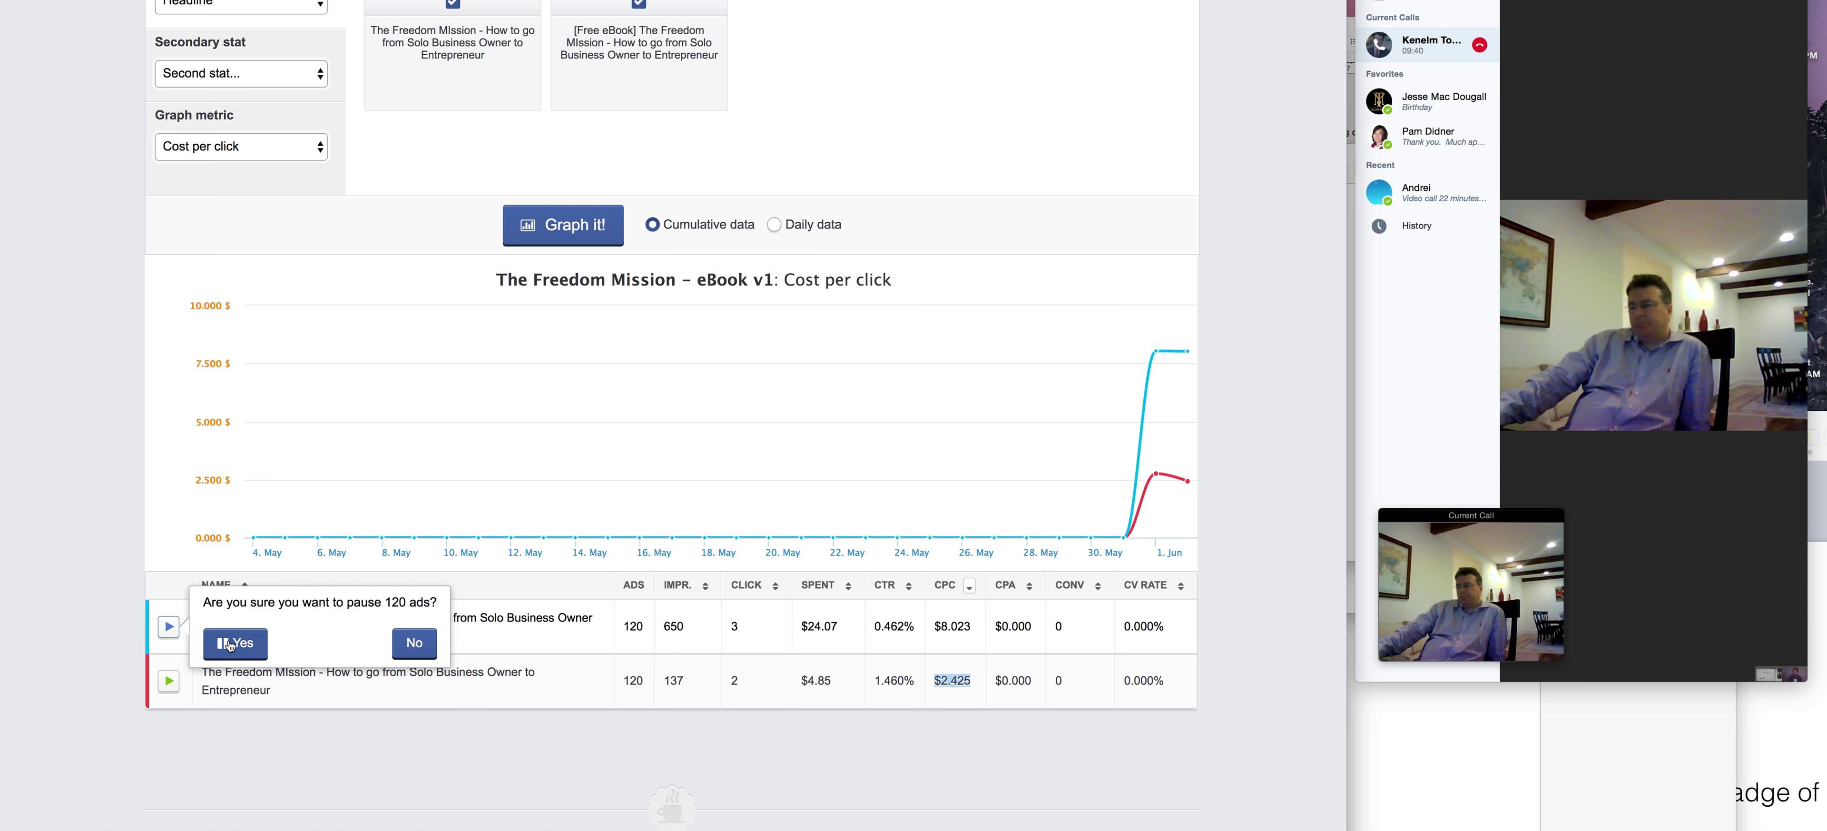
{"action": "left_click", "coordinate": [228, 643]}
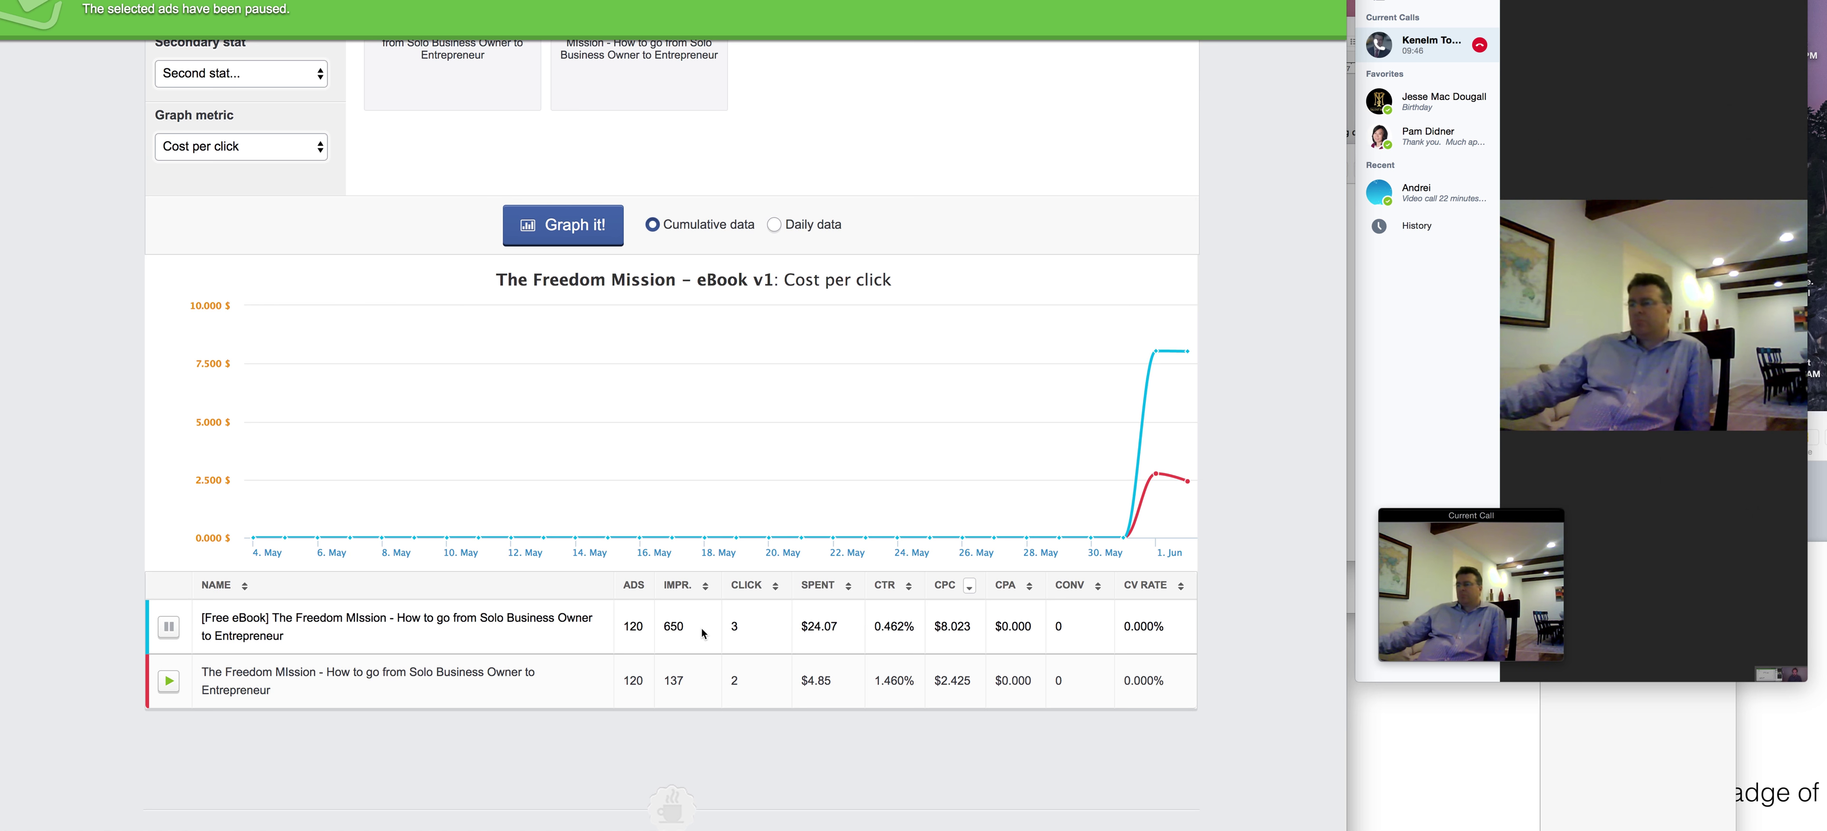
{"action": "left_click_drag", "start_coordinate": [972, 625], "coordinate": [864, 646]}
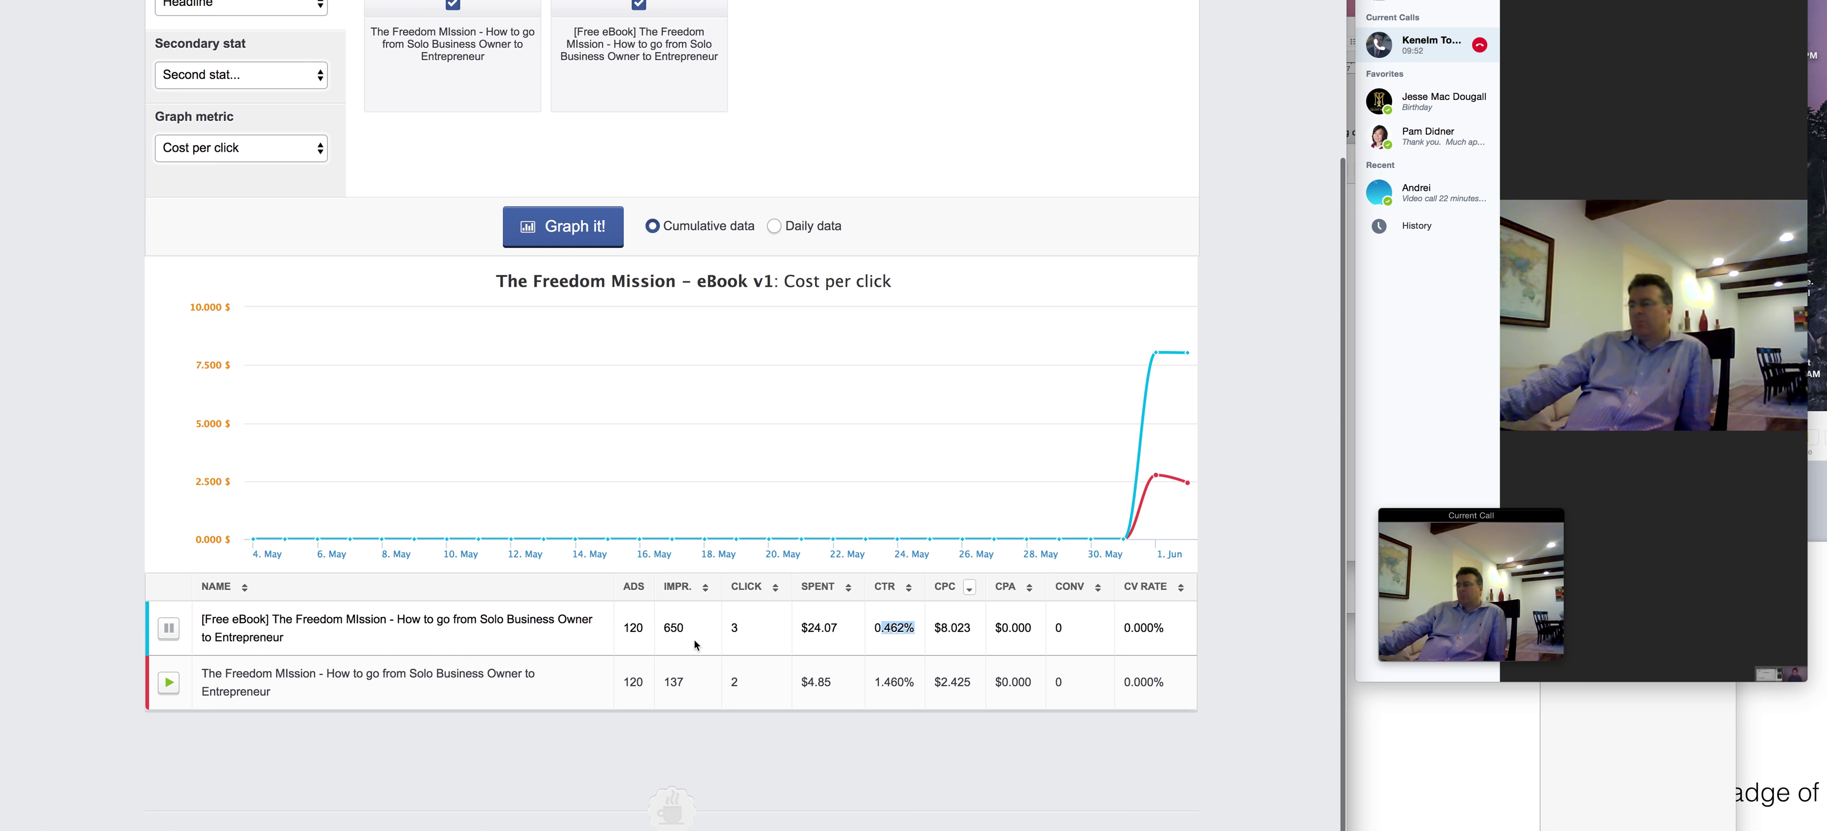
{"action": "left_click_drag", "start_coordinate": [691, 684], "coordinate": [586, 686]}
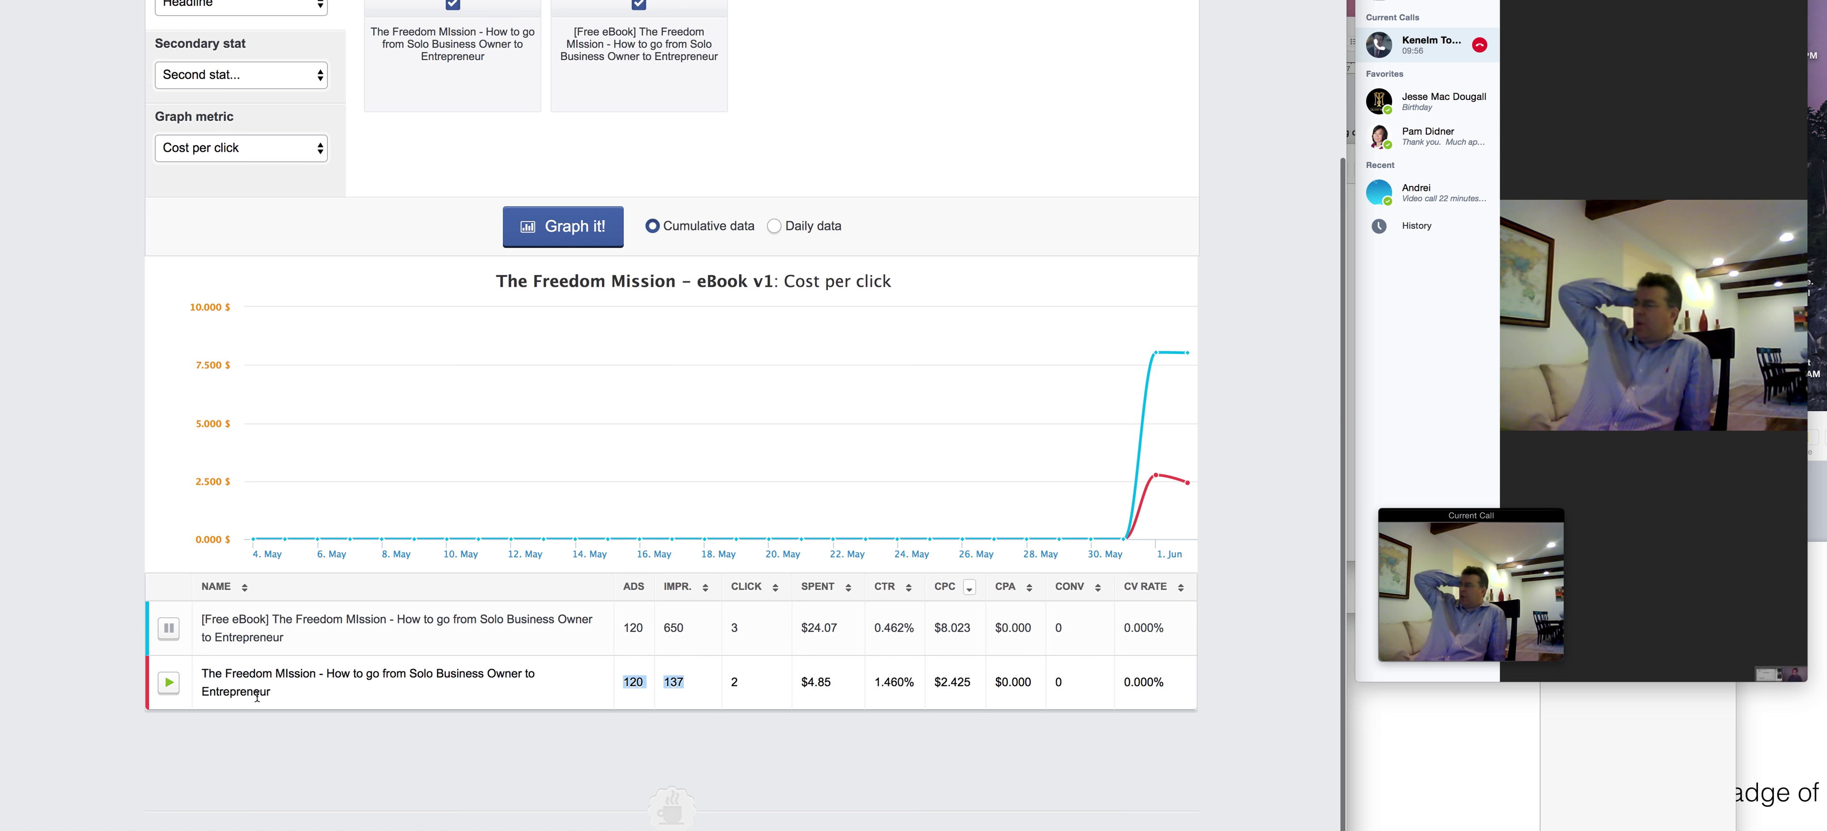
Graph the campaign's cost per click with Text as the primary stat.
{"action": "scroll", "coordinate": [305, 698], "scroll_direction": "up", "scroll_amount": 1}
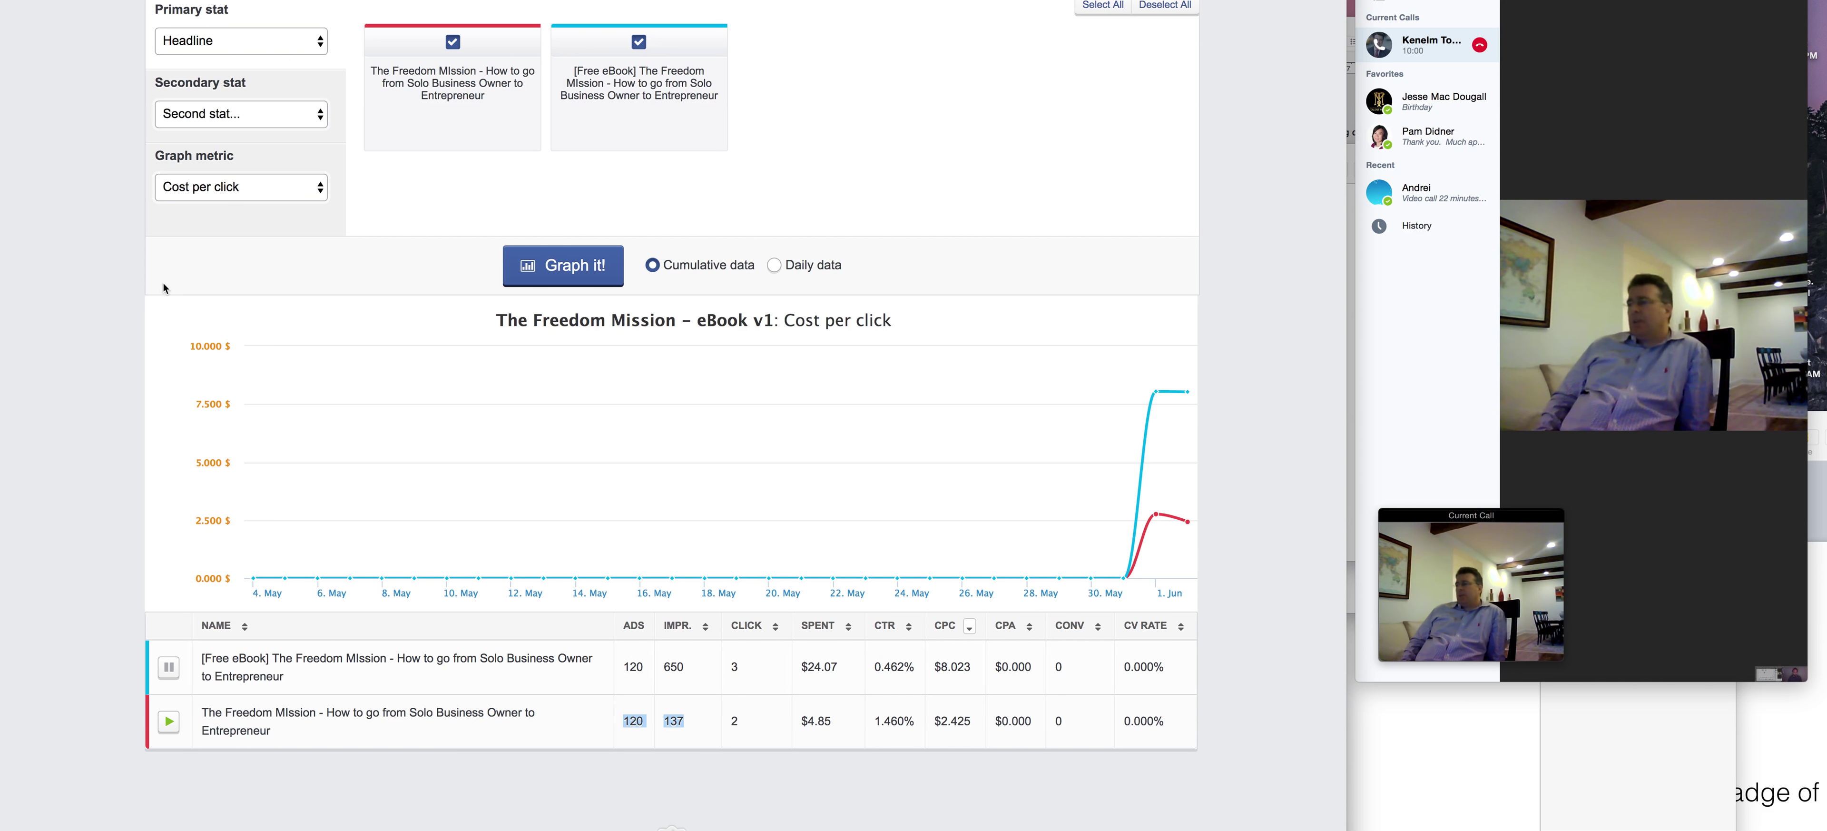
{"action": "left_click", "coordinate": [315, 41]}
{"action": "left_click", "coordinate": [315, 60]}
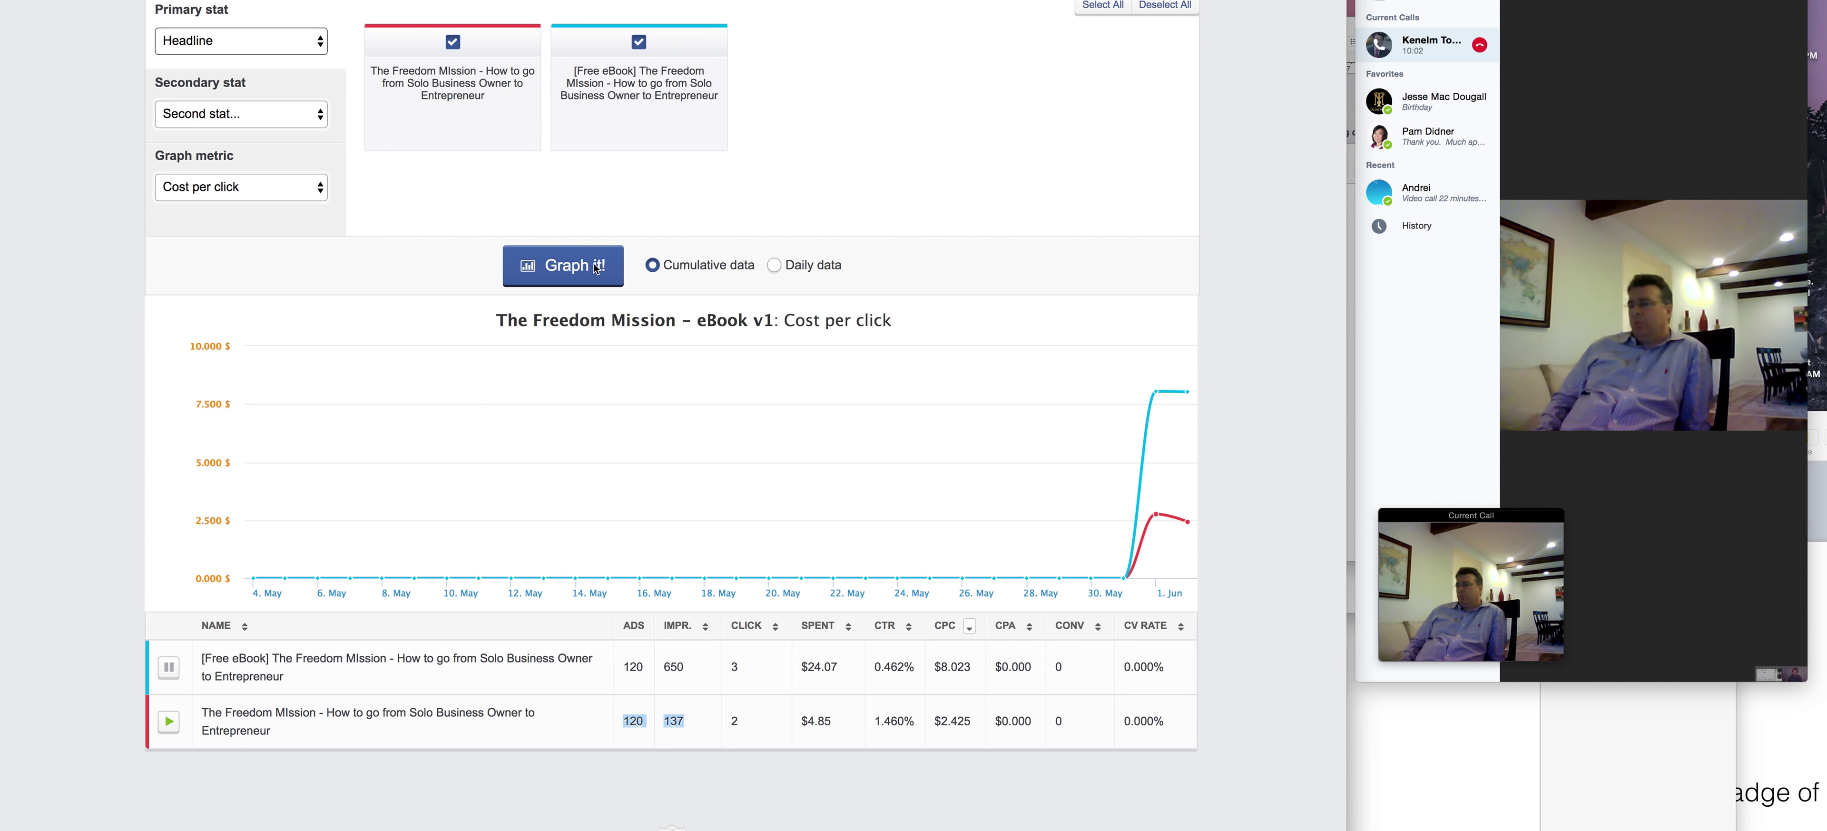
{"action": "left_click", "coordinate": [574, 276]}
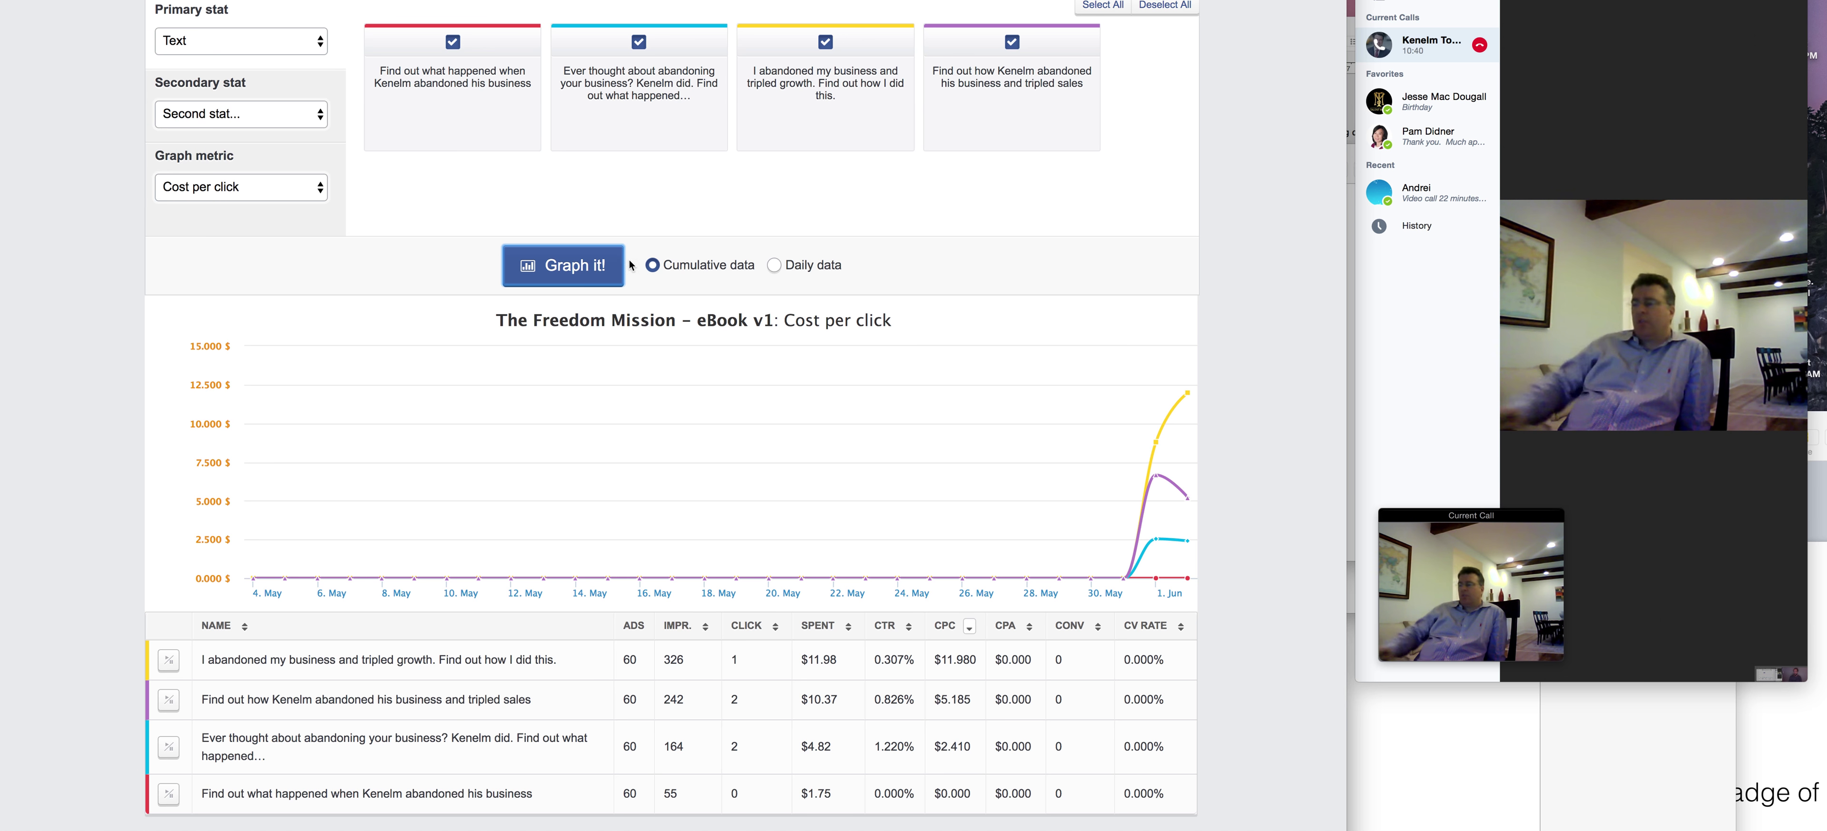
Check each ad text's cost per click for June 2, 2017, then highlight the "tripled growth" text's impressions and the "Ever thought about abandoning your business?" text.
{"action": "mouse_move", "coordinate": [1156, 436]}
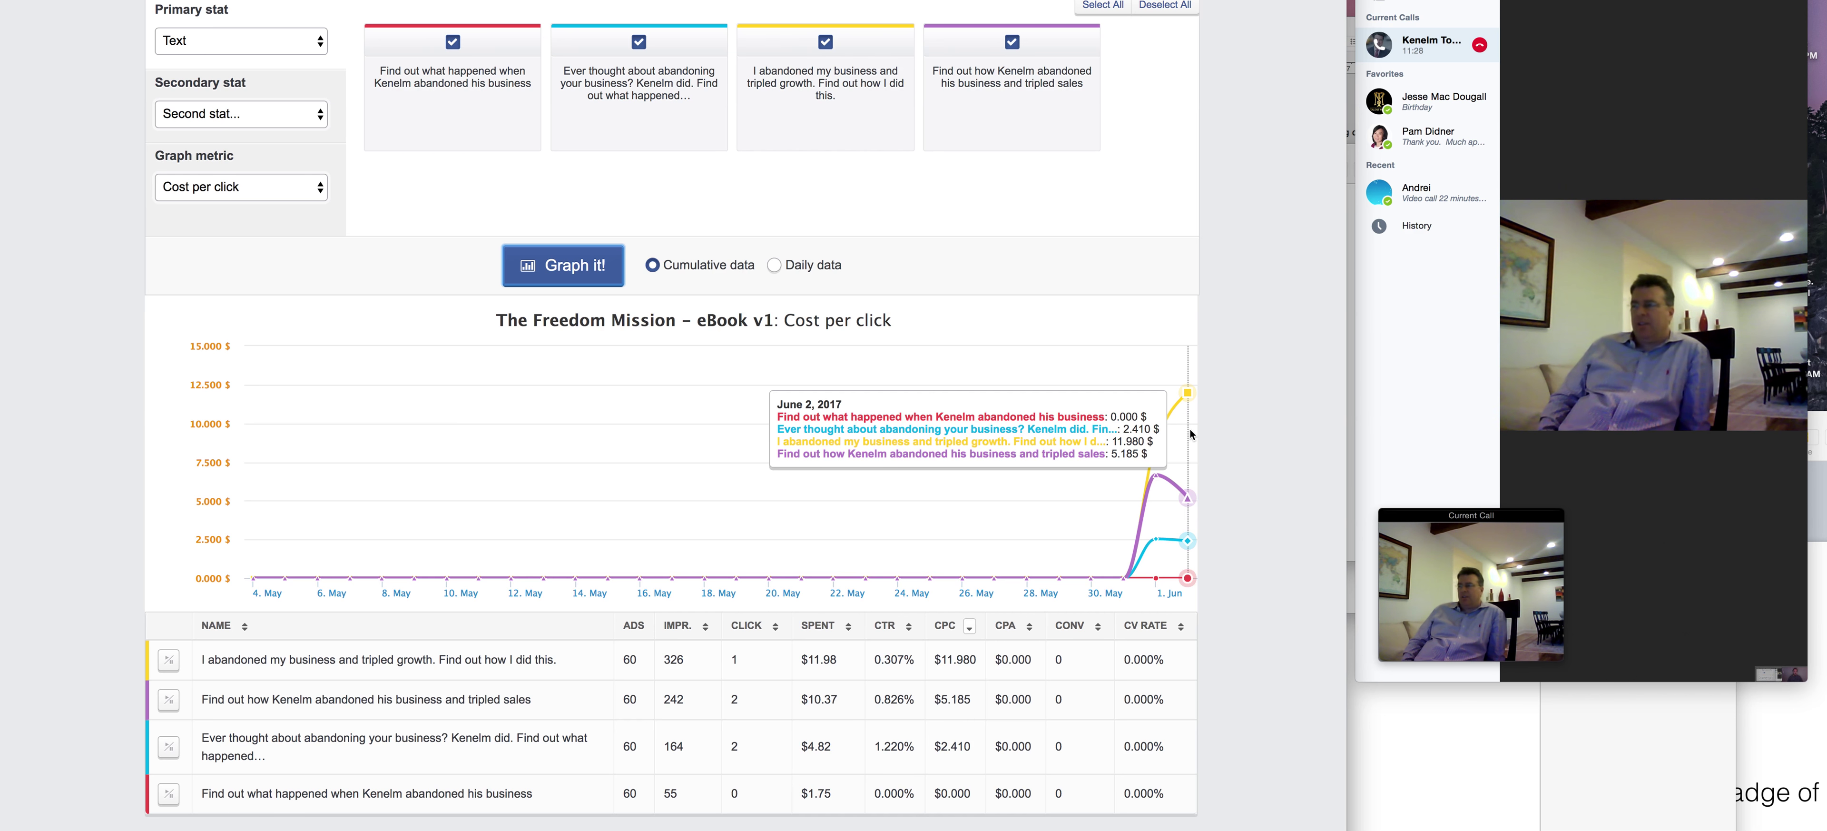
{"action": "double_click", "coordinate": [665, 659]}
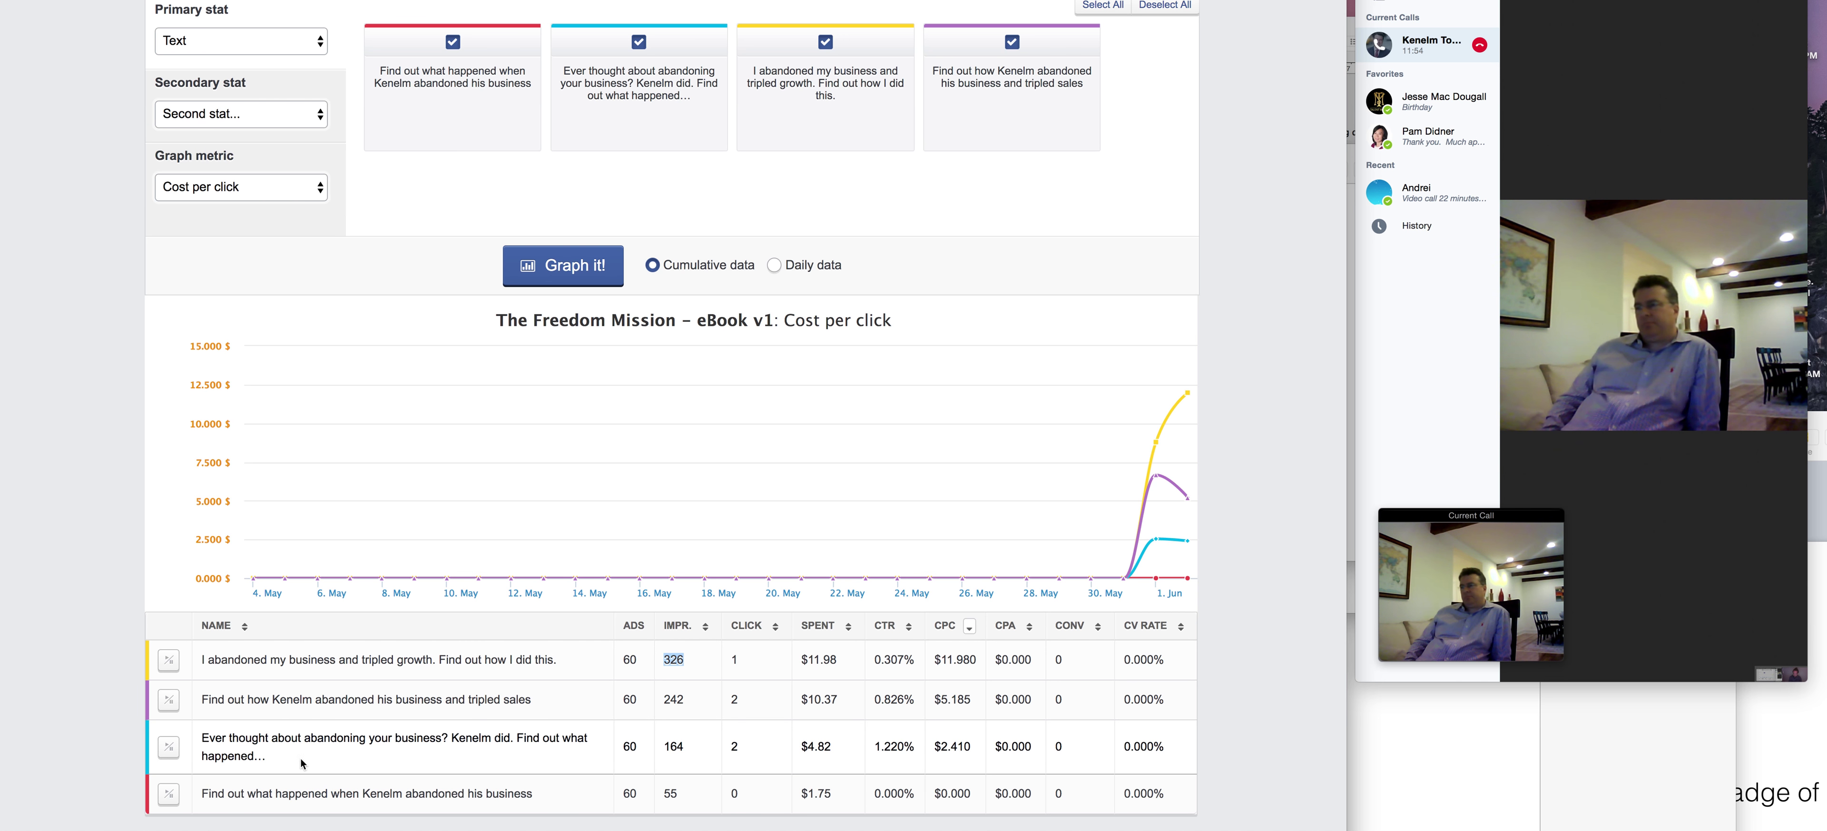
{"action": "left_click", "coordinate": [269, 757]}
{"action": "left_click_drag", "start_coordinate": [269, 757], "coordinate": [202, 741]}
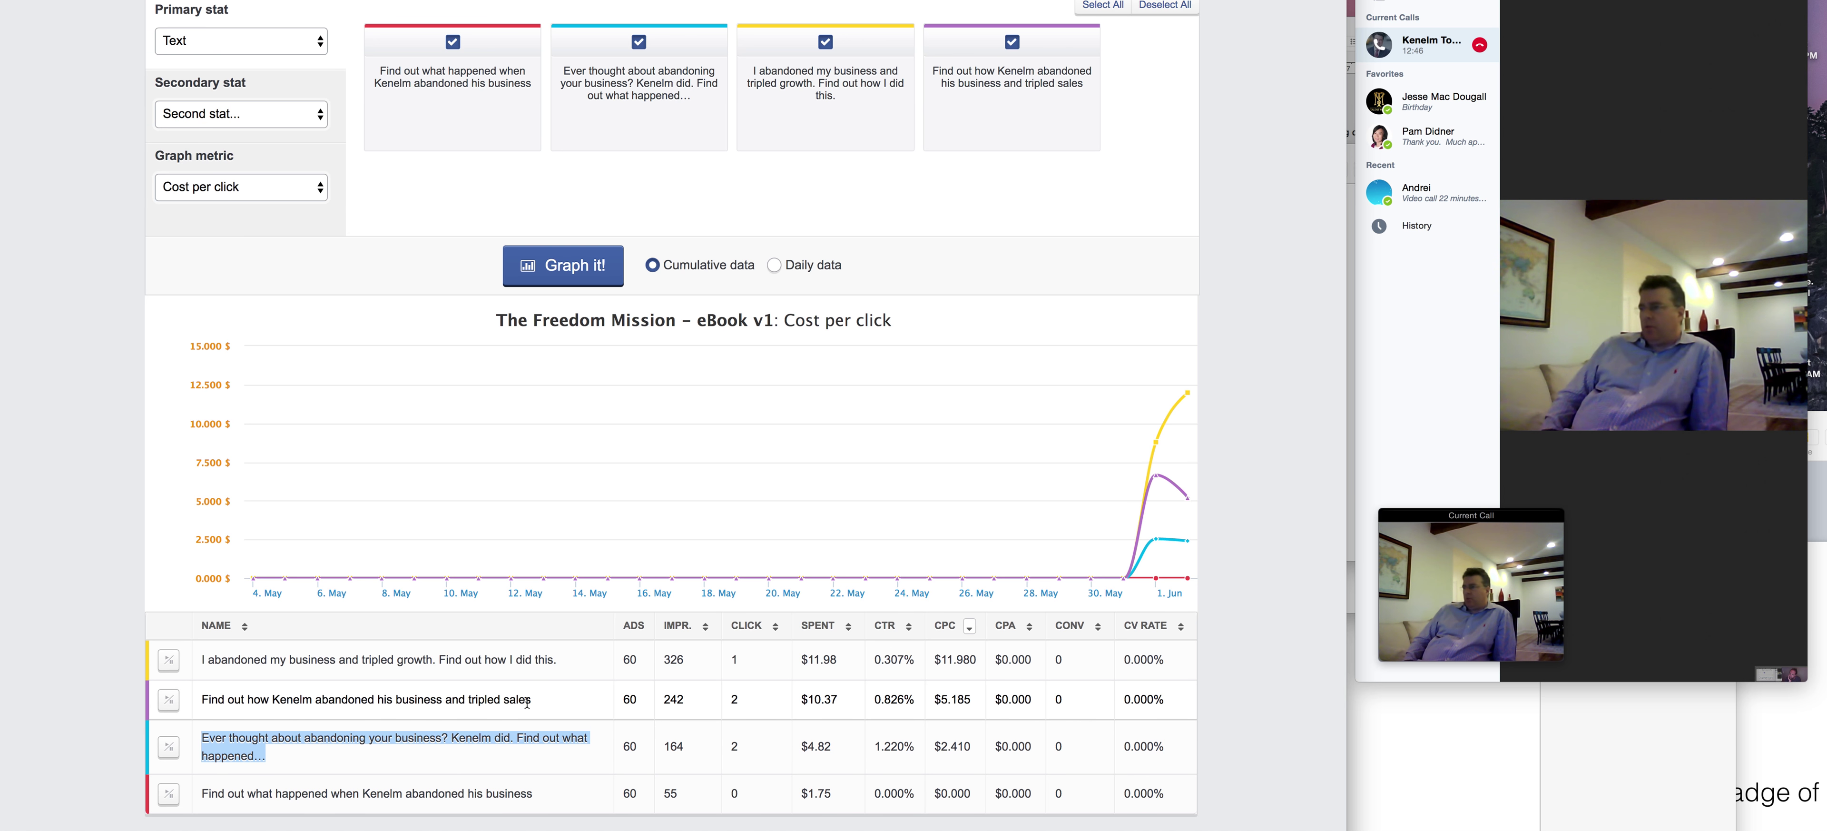
Highlight the complete ad text ending in "abandoned his business and tripled sales" in the results table.
{"action": "left_click_drag", "start_coordinate": [531, 699], "coordinate": [234, 698]}
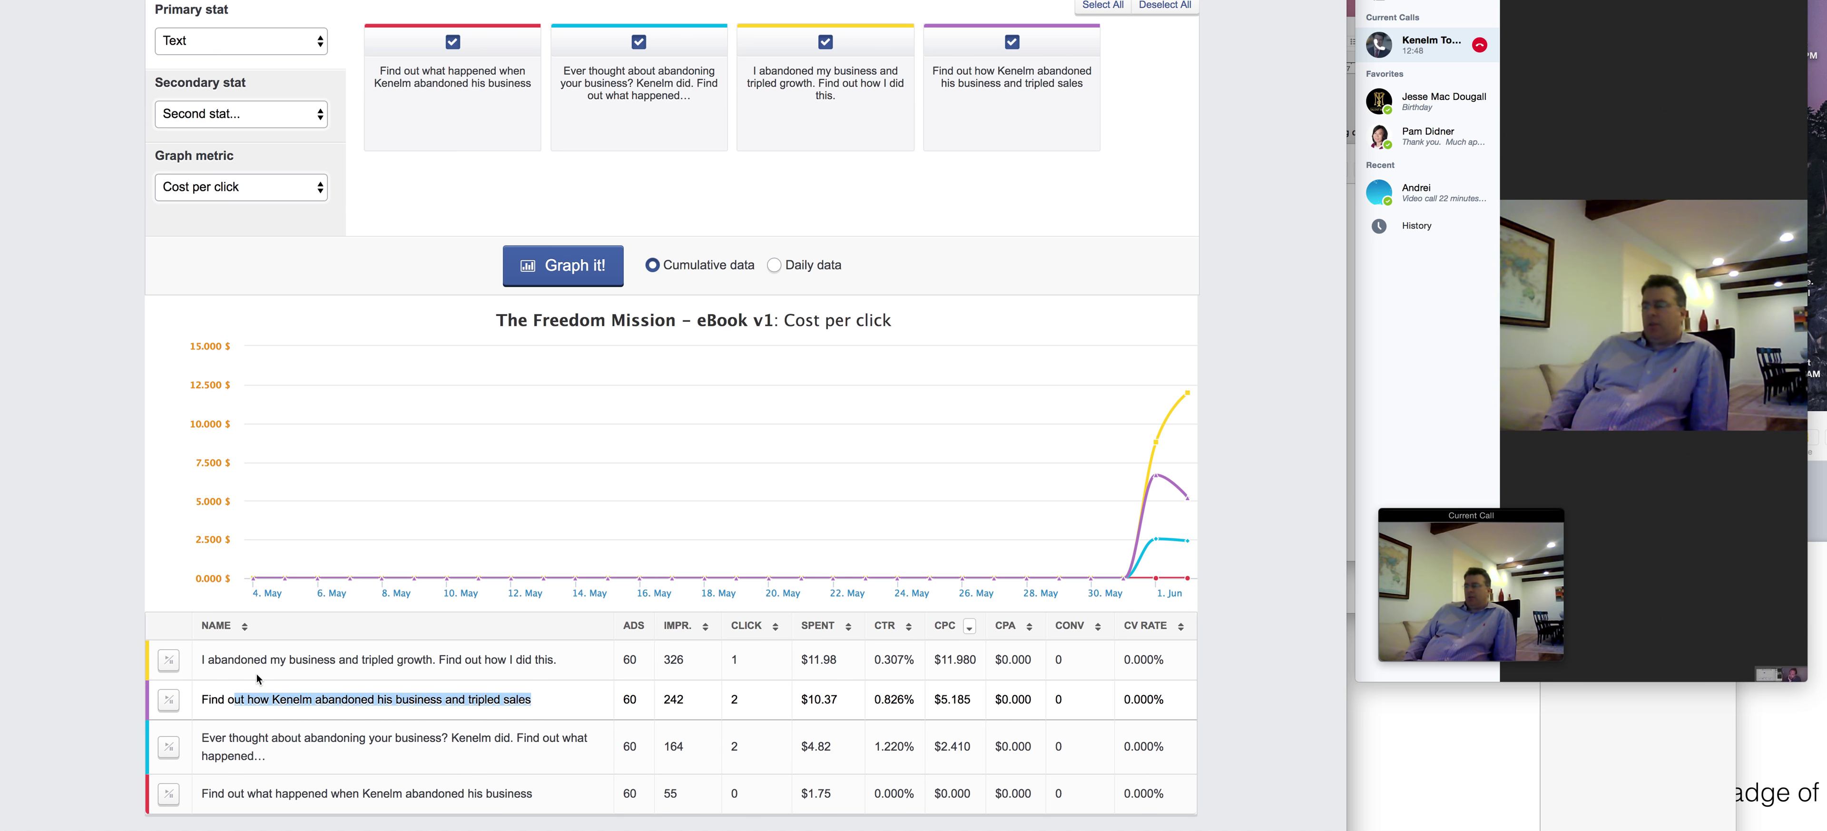
{"action": "left_click_drag", "start_coordinate": [533, 699], "coordinate": [178, 696]}
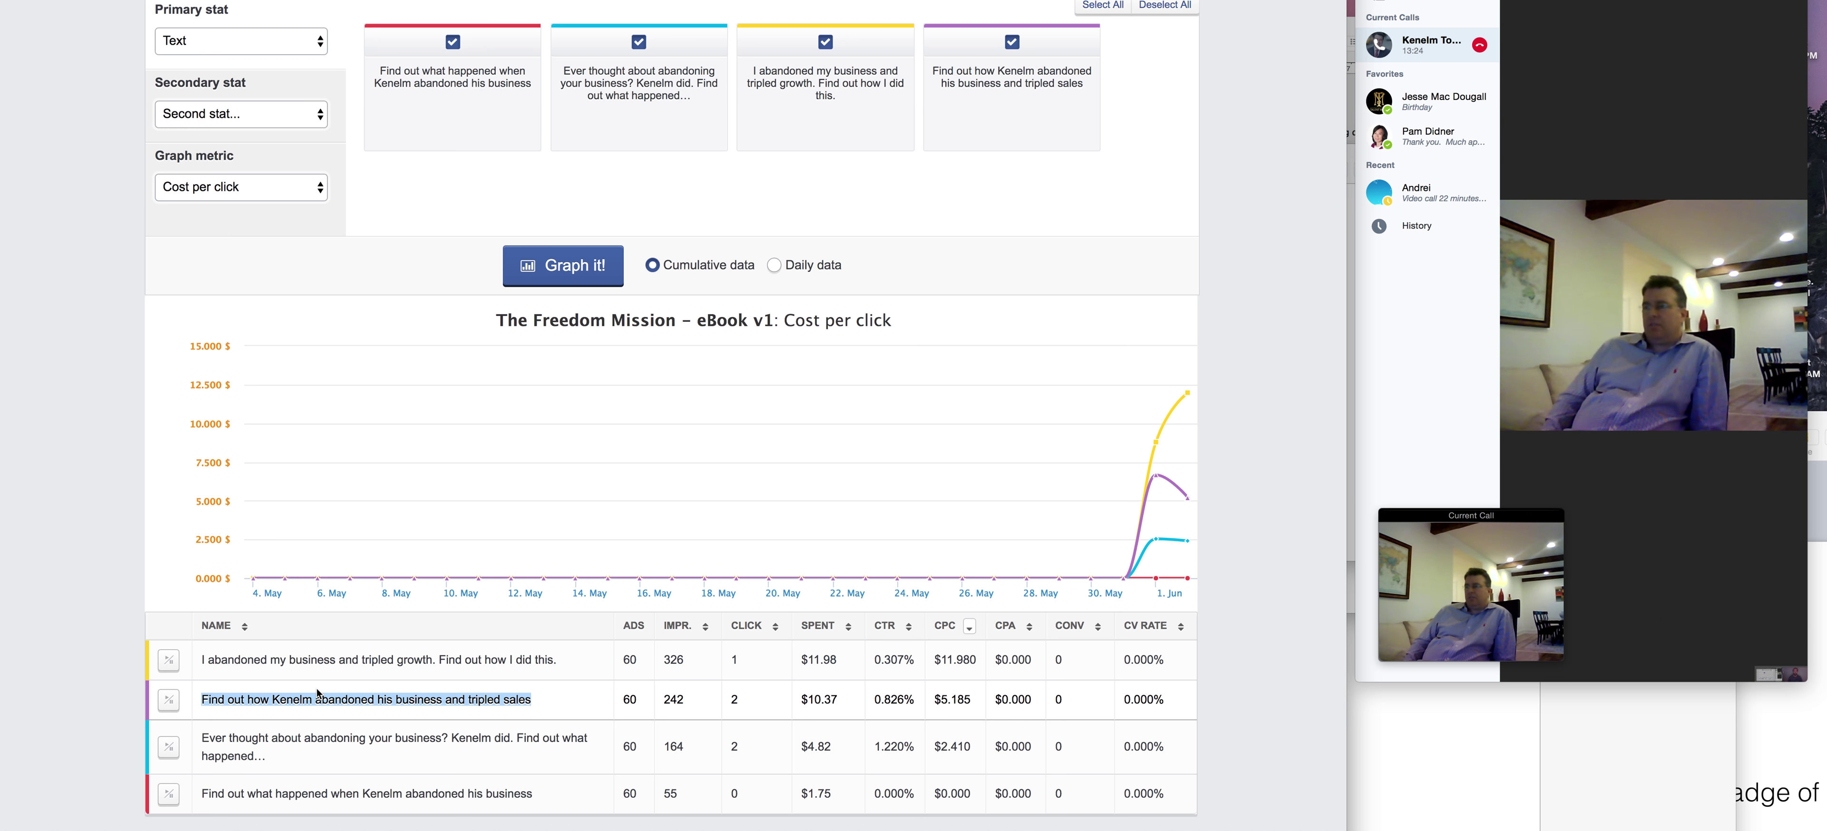
{"action": "left_click", "coordinate": [551, 699]}
{"action": "left_click_drag", "start_coordinate": [551, 699], "coordinate": [185, 711]}
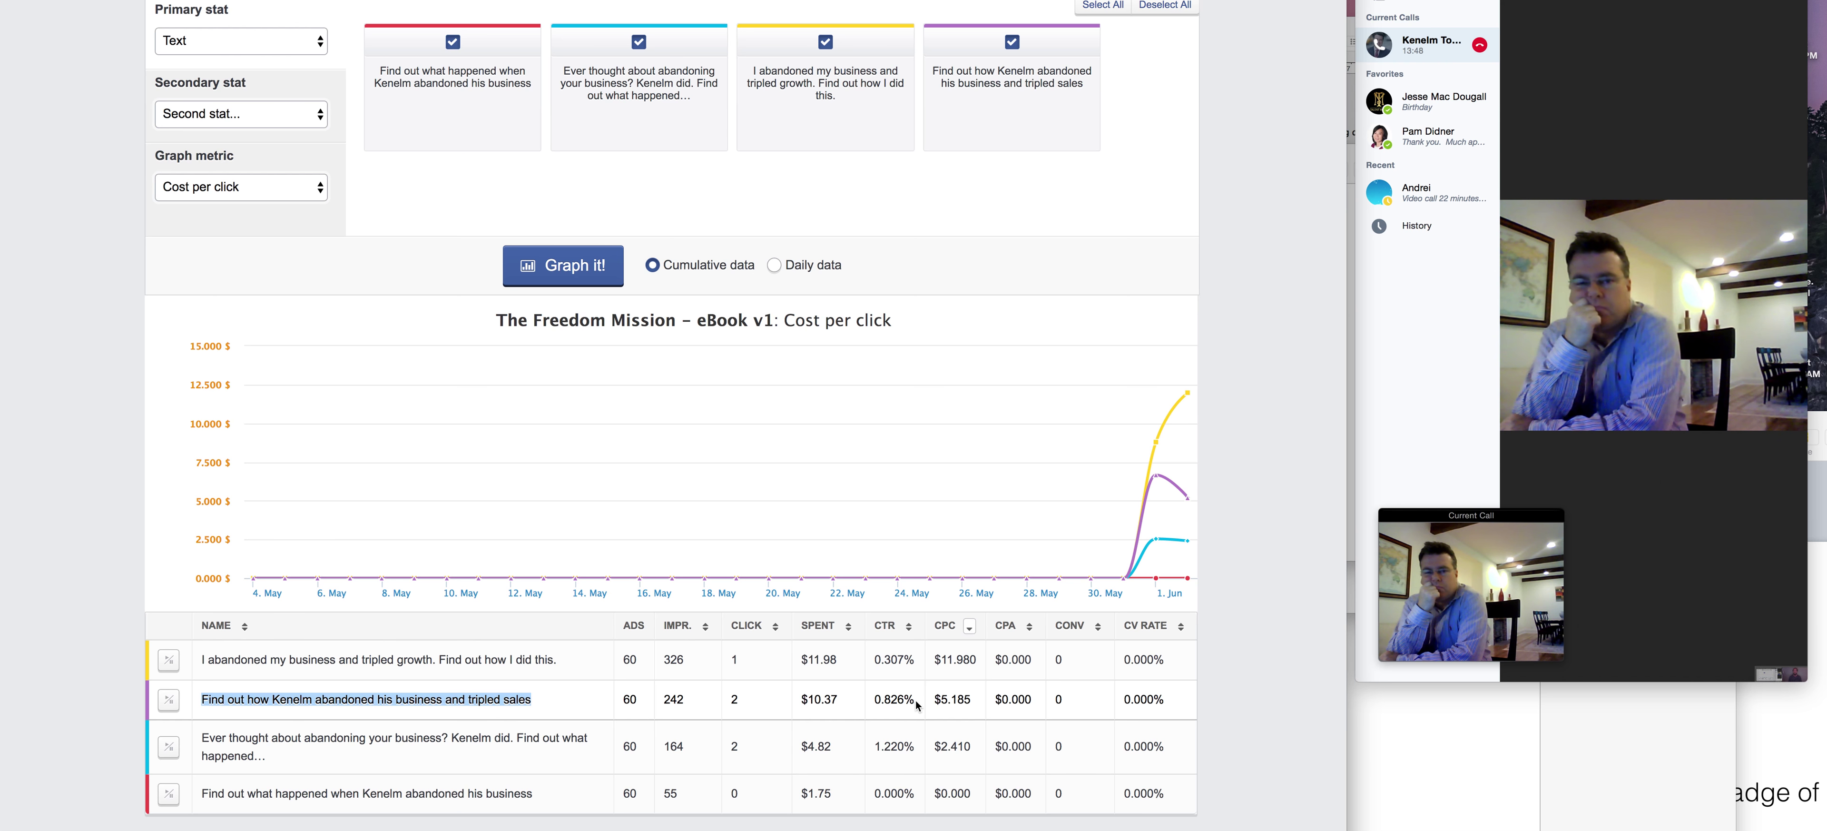
Compare the wording of the "Ever thought about abandoning your business?", "tripled sales" and "I abandoned my business and tripled growth" ad texts by highlighting each.
{"action": "scroll", "coordinate": [699, 737], "scroll_direction": "down", "scroll_amount": 1}
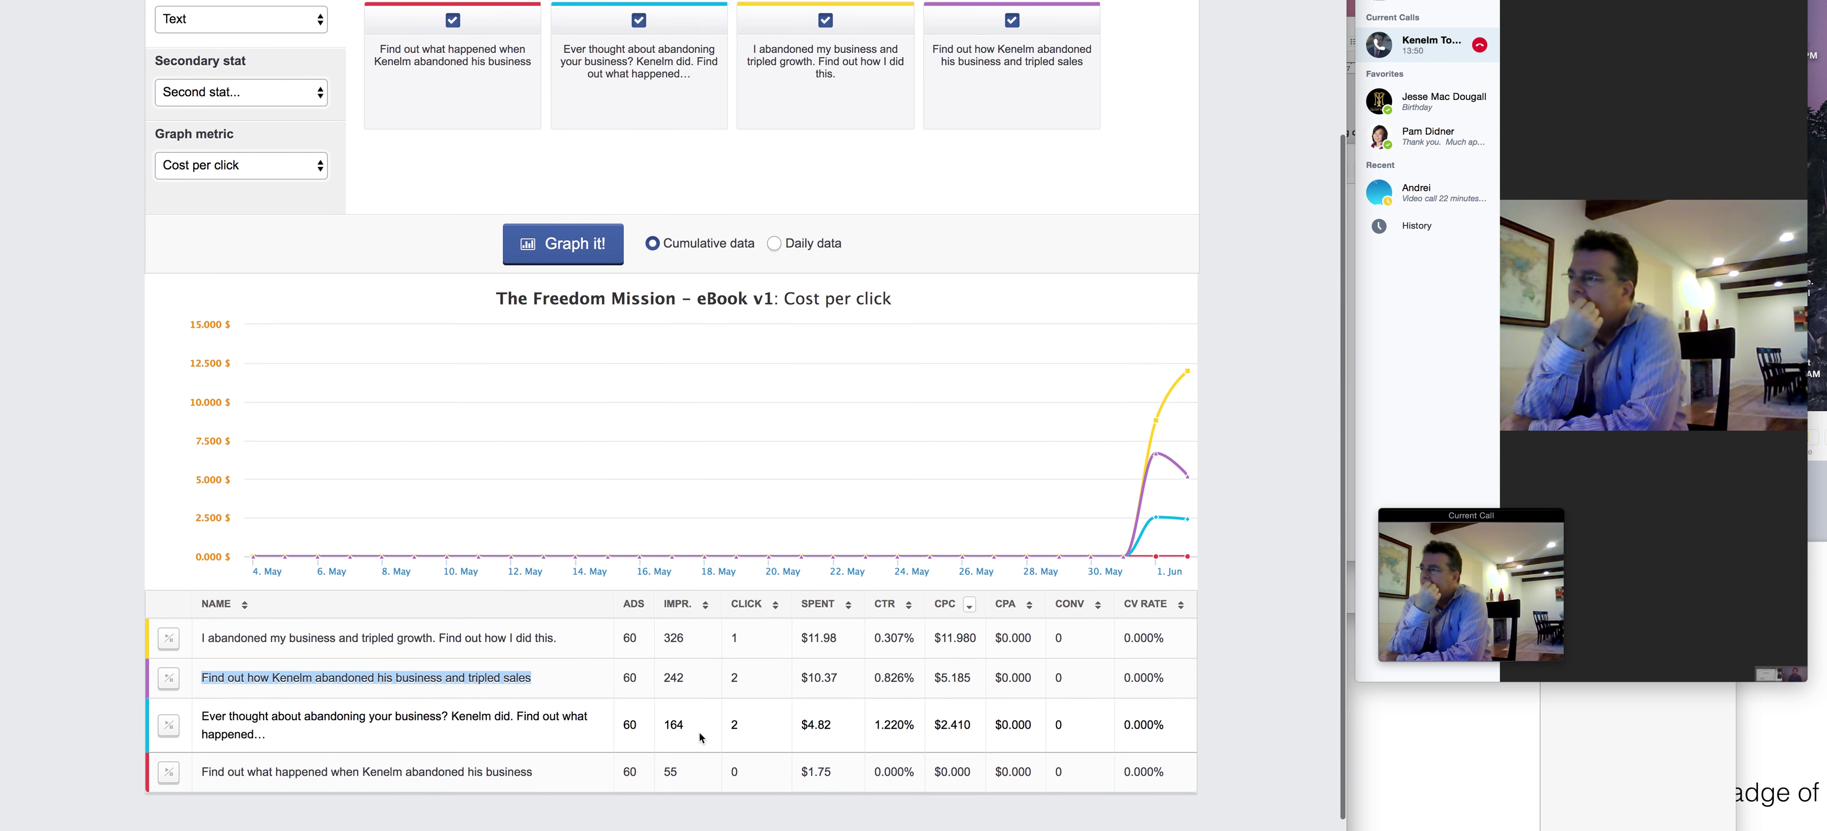
{"action": "scroll", "coordinate": [700, 737], "scroll_direction": "down", "scroll_amount": 1}
{"action": "left_click", "coordinate": [269, 734]}
{"action": "left_click_drag", "start_coordinate": [269, 719], "coordinate": [190, 698]}
{"action": "left_click_drag", "start_coordinate": [533, 664], "coordinate": [286, 663]}
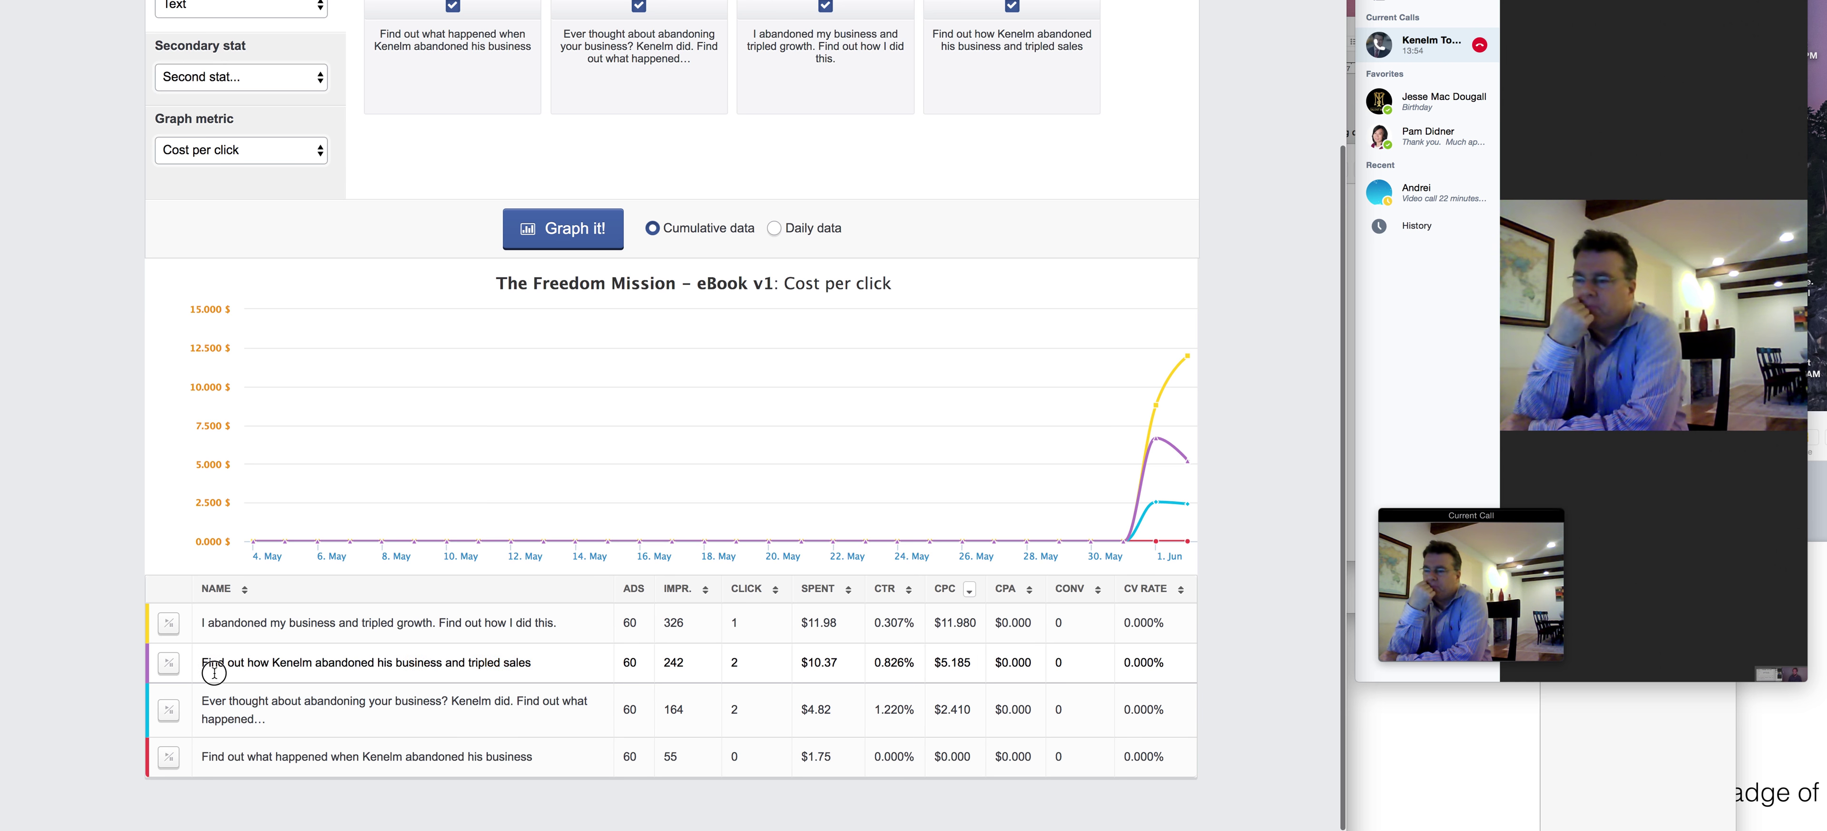
{"action": "triple_click", "coordinate": [202, 666]}
{"action": "left_click_drag", "start_coordinate": [267, 718], "coordinate": [201, 699]}
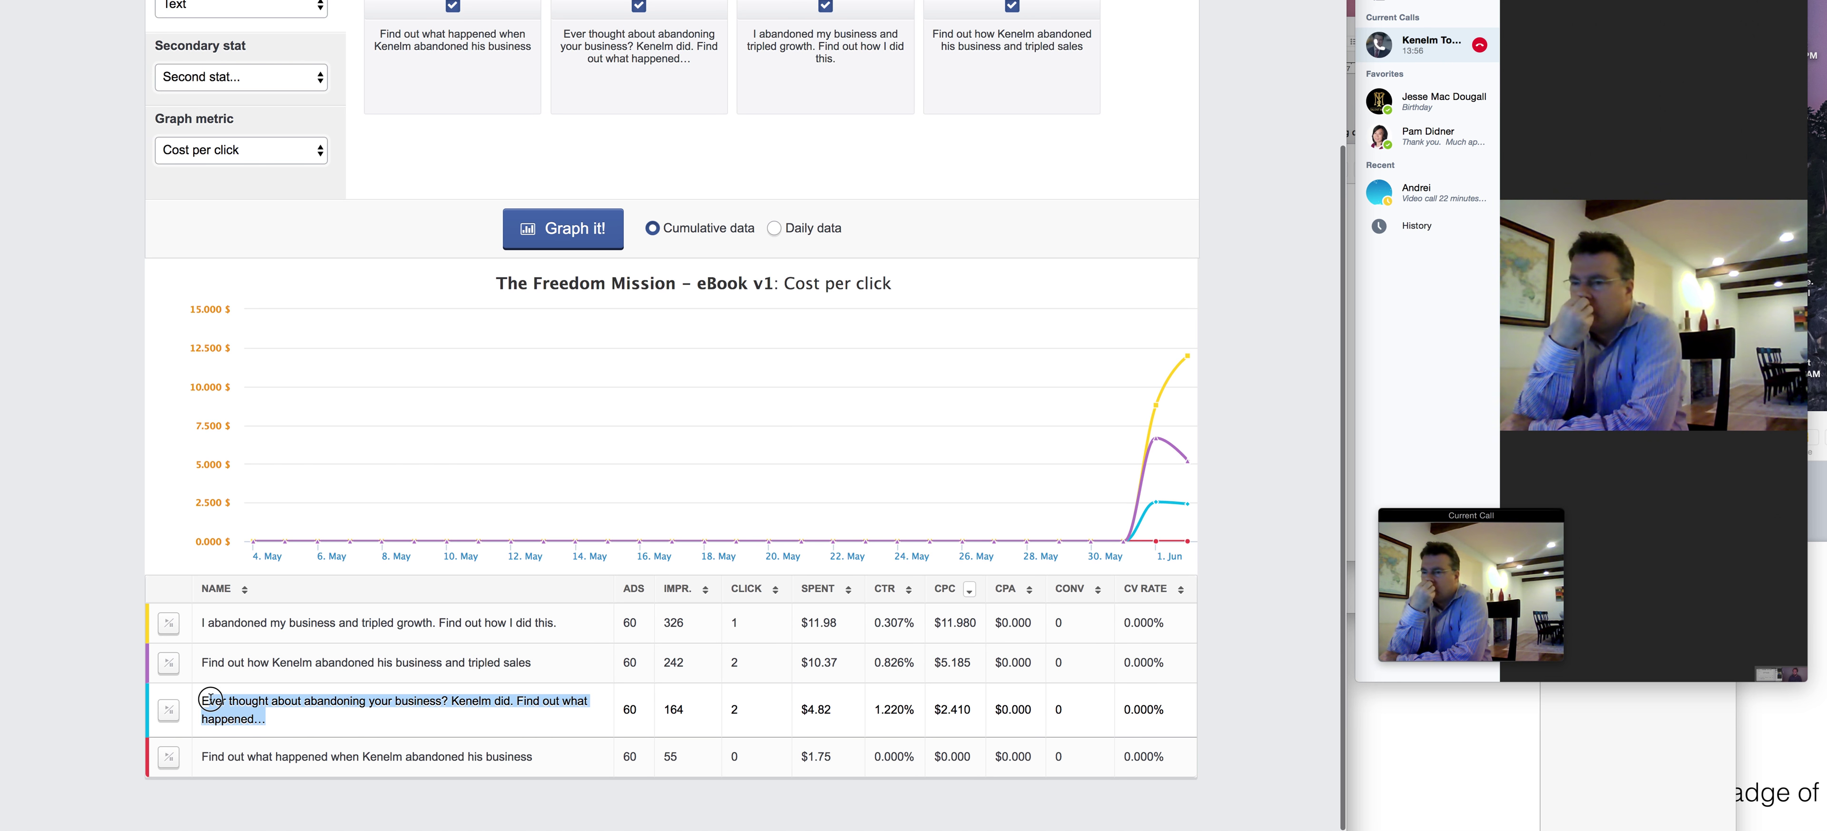
{"action": "left_click_drag", "start_coordinate": [556, 623], "coordinate": [135, 635]}
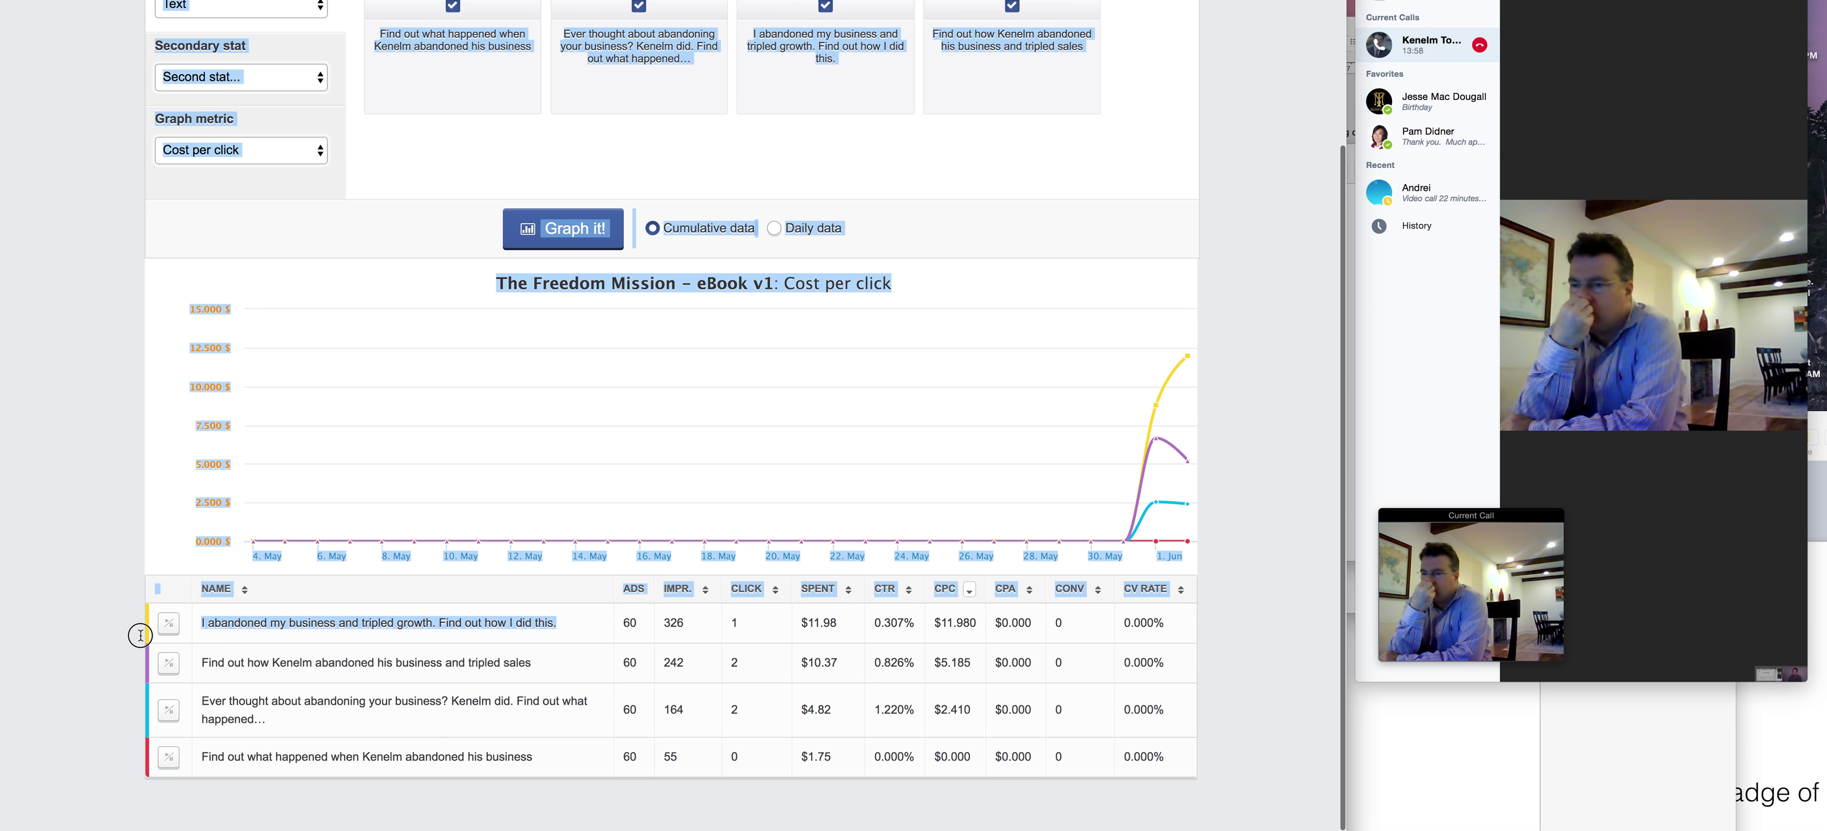
Highlight the last ad text in the results table, then graph cost per click with Age as the primary stat.
{"action": "left_click_drag", "start_coordinate": [535, 761], "coordinate": [186, 758]}
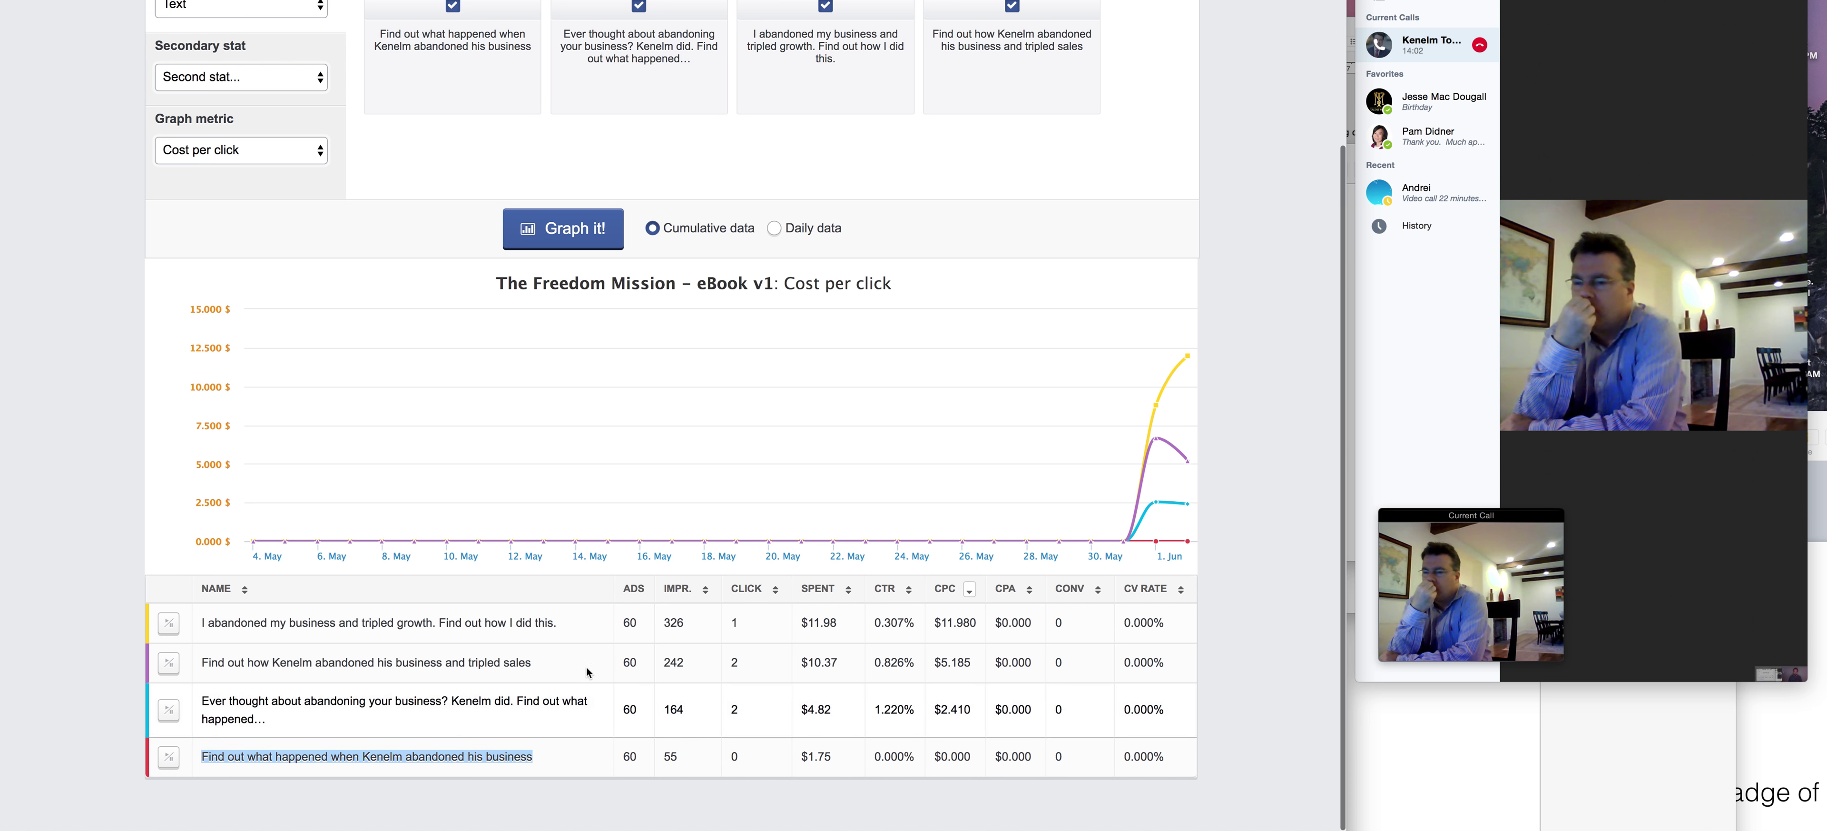
{"action": "scroll", "coordinate": [389, 356], "scroll_direction": "up", "scroll_amount": 3}
{"action": "scroll", "coordinate": [389, 350], "scroll_direction": "up", "scroll_amount": 1}
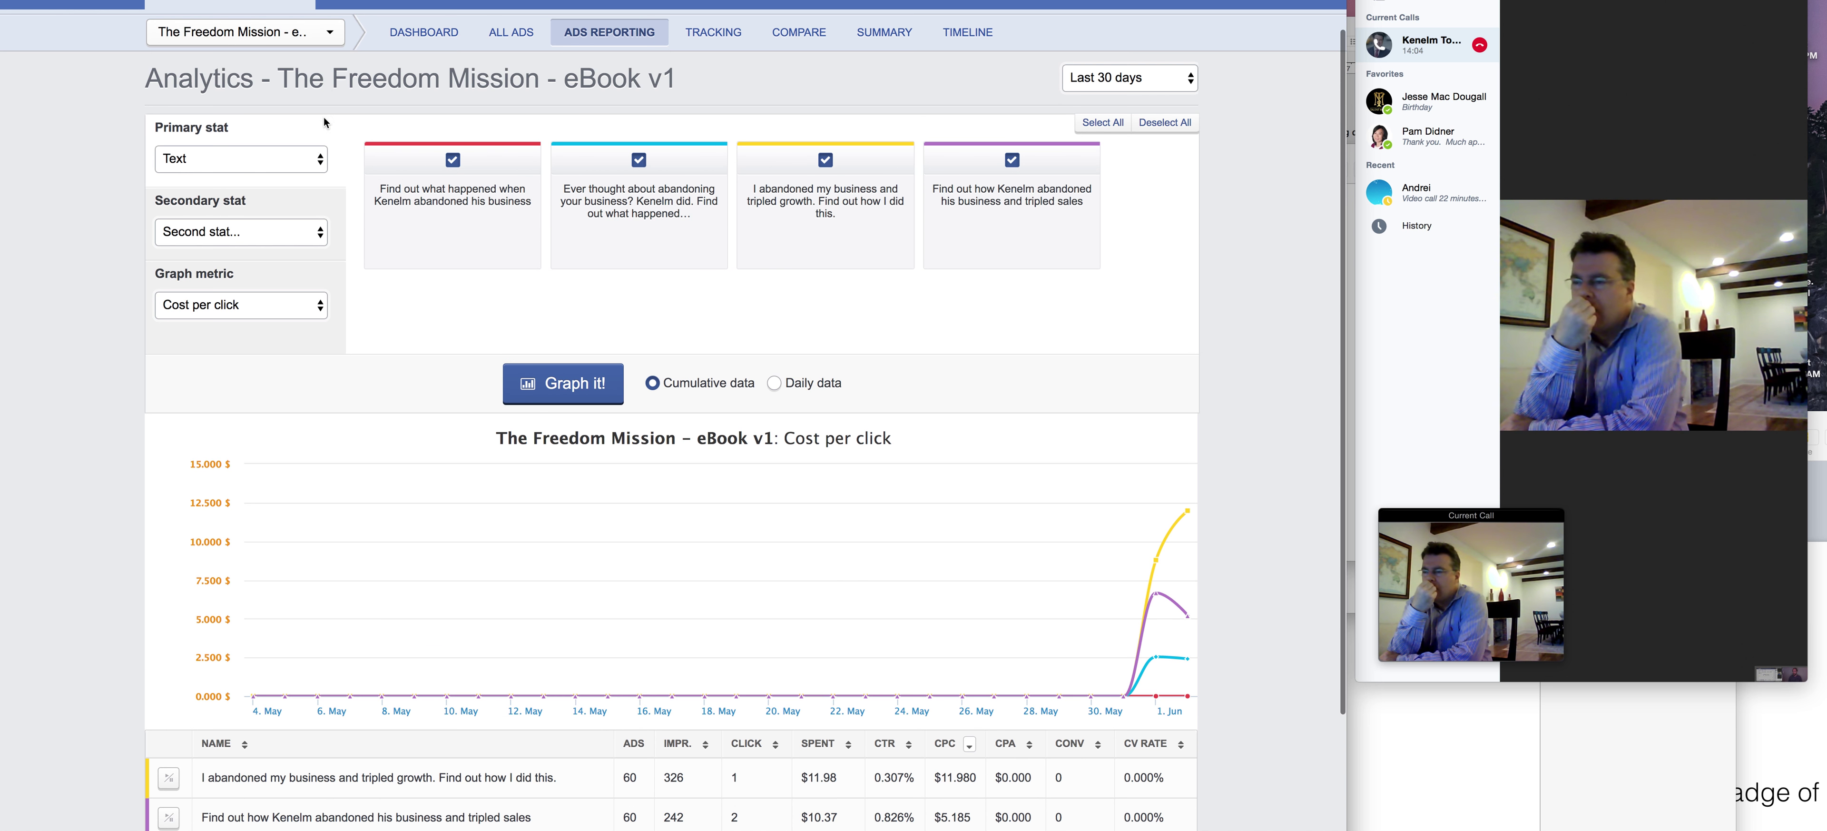
{"action": "left_click", "coordinate": [305, 159]}
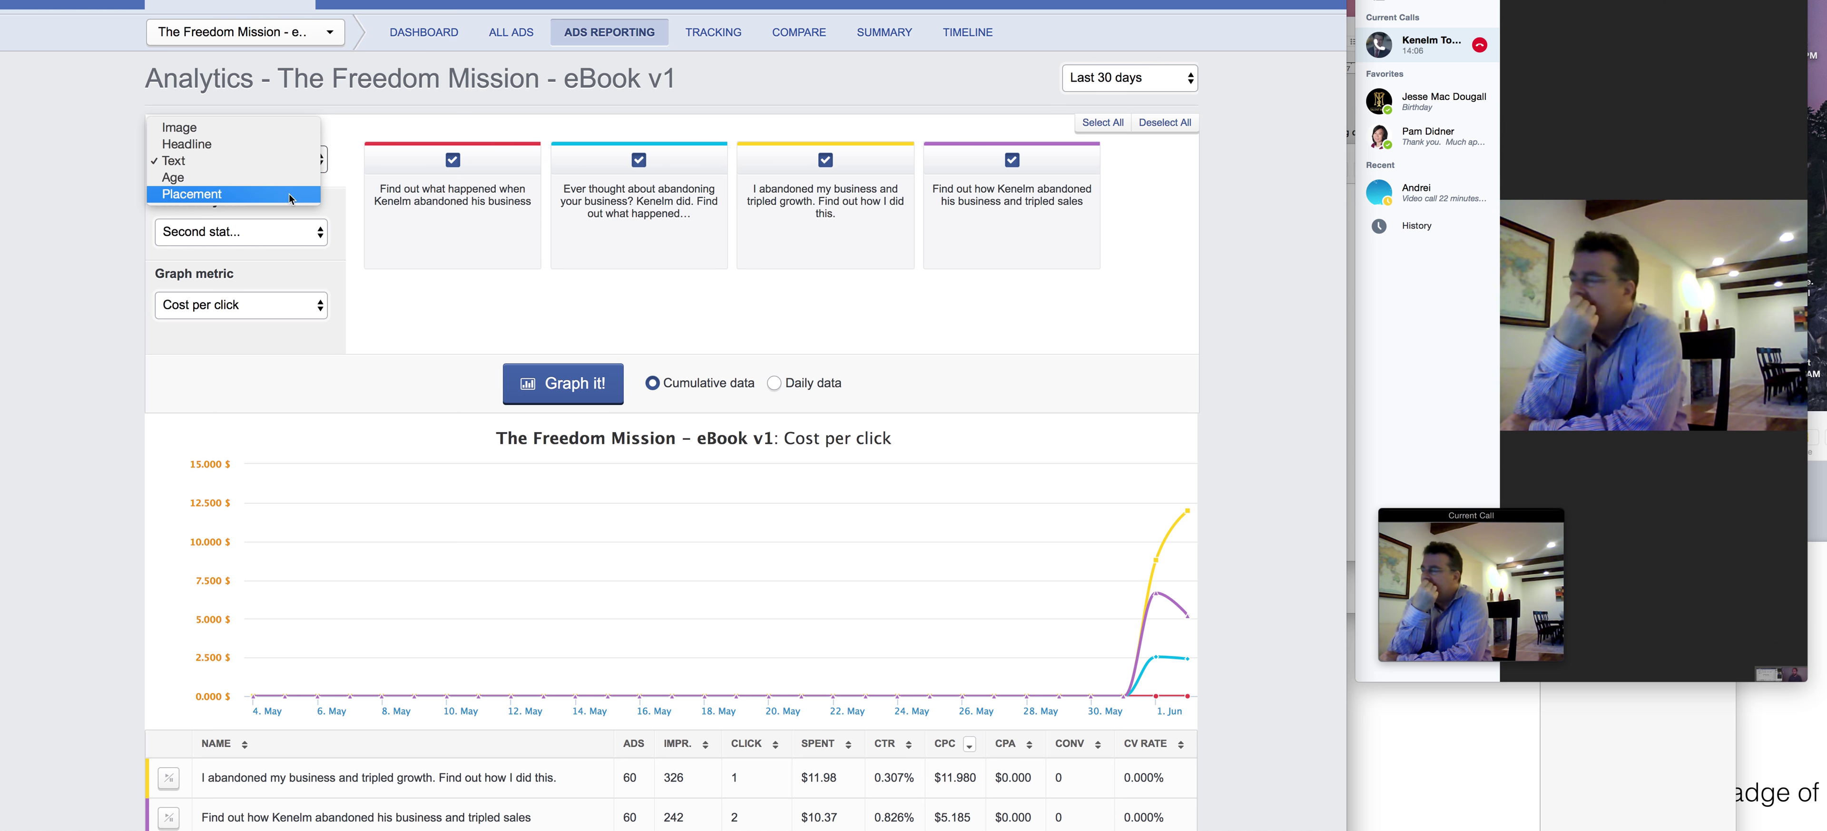
{"action": "left_click", "coordinate": [291, 176]}
{"action": "left_click", "coordinate": [543, 381]}
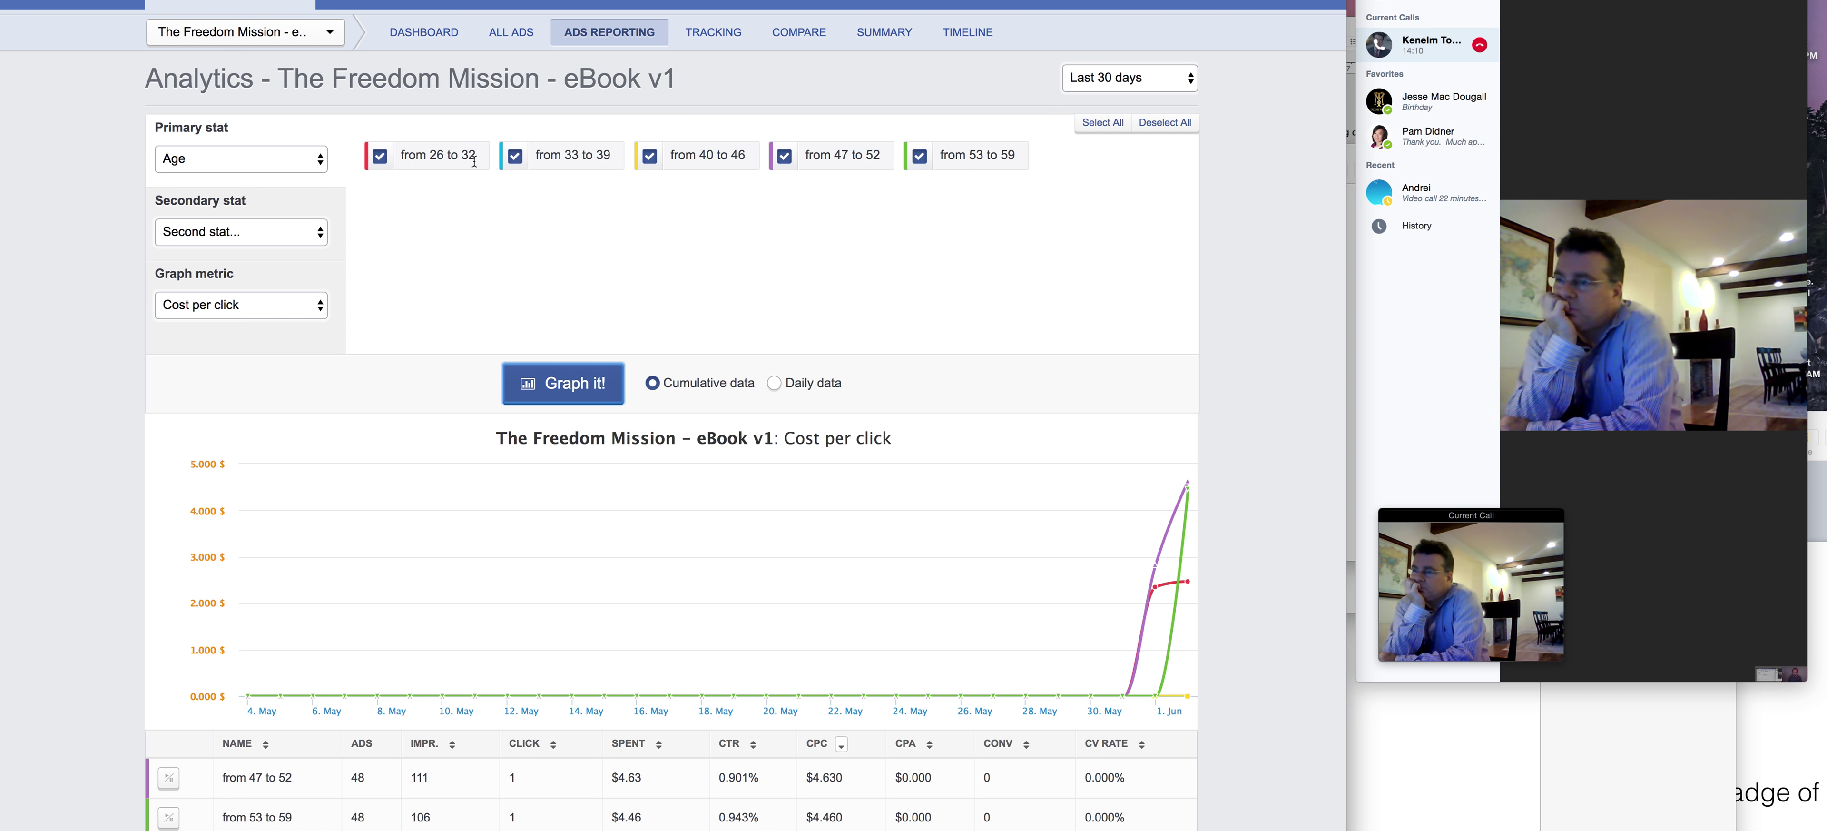
Check each age range's cost per click for June 2, 2017, and highlight the "from 26 to 32" range in the results table.
{"action": "scroll", "coordinate": [902, 266], "scroll_direction": "down", "scroll_amount": 1}
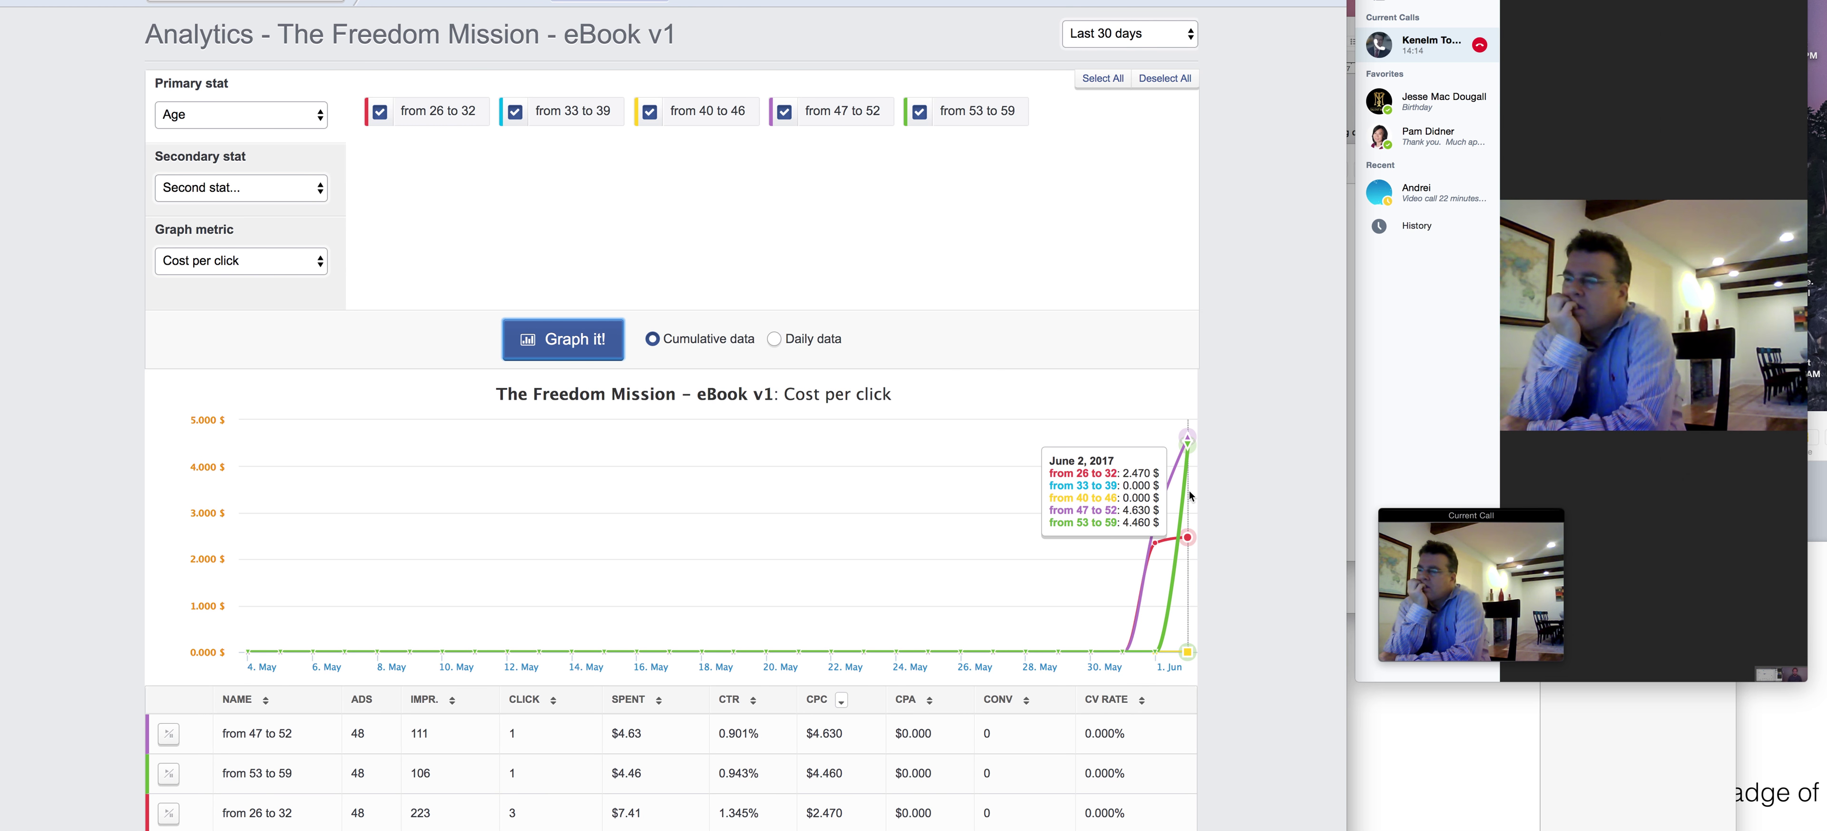
{"action": "scroll", "coordinate": [1190, 495], "scroll_direction": "down", "scroll_amount": 3}
{"action": "scroll", "coordinate": [1190, 496], "scroll_direction": "down", "scroll_amount": 2}
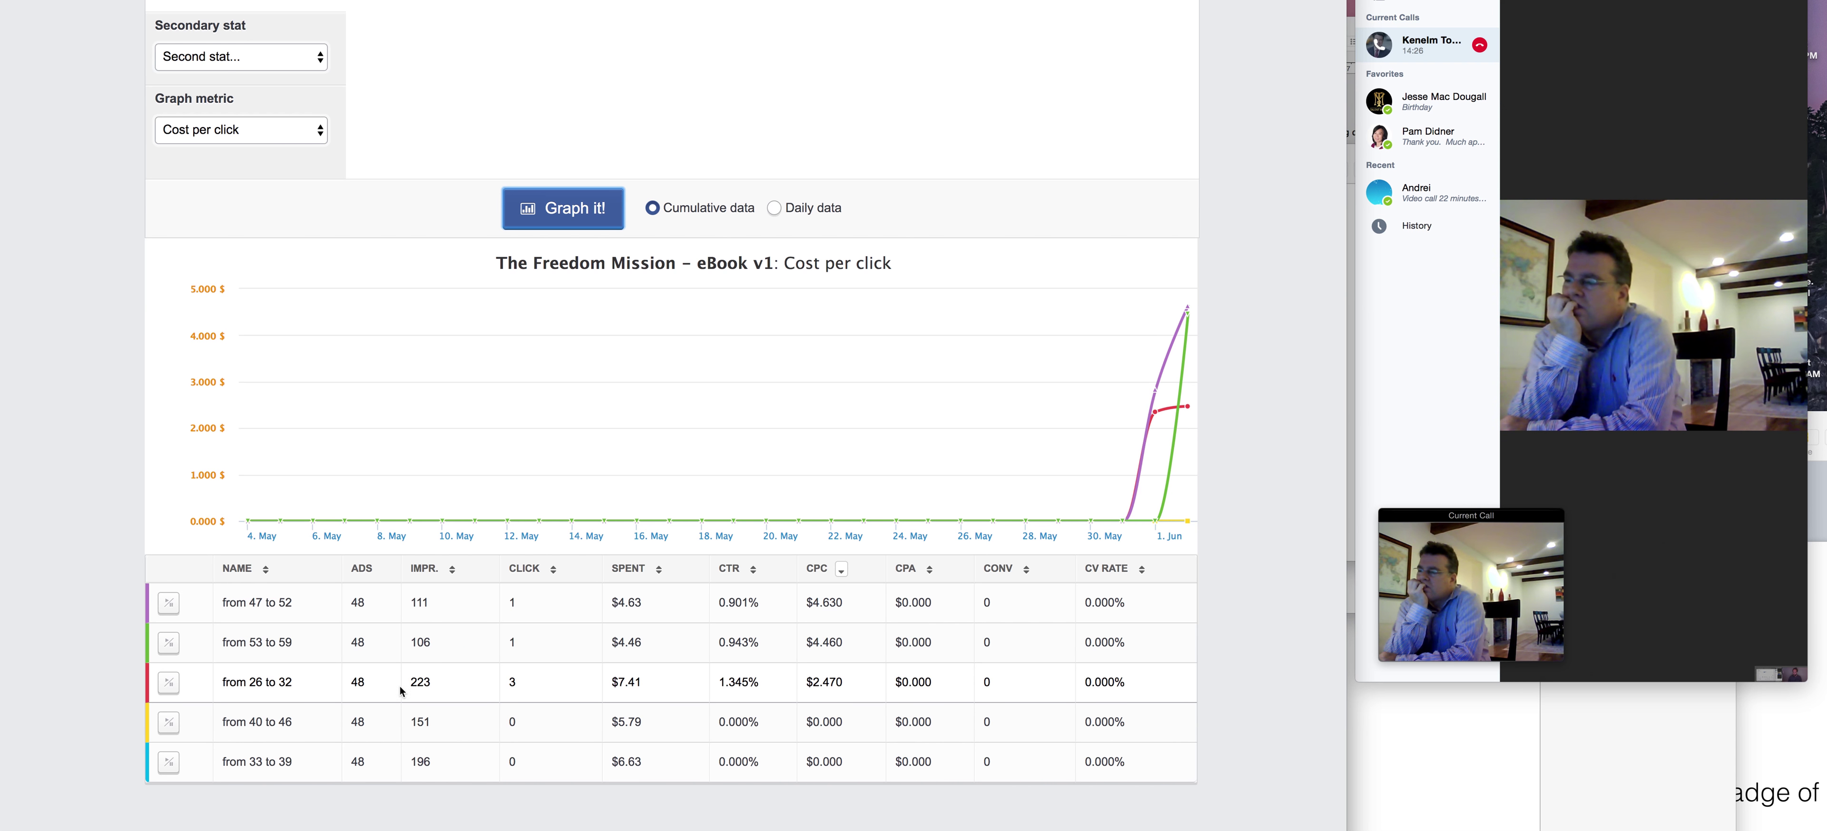
{"action": "triple_click", "coordinate": [298, 681]}
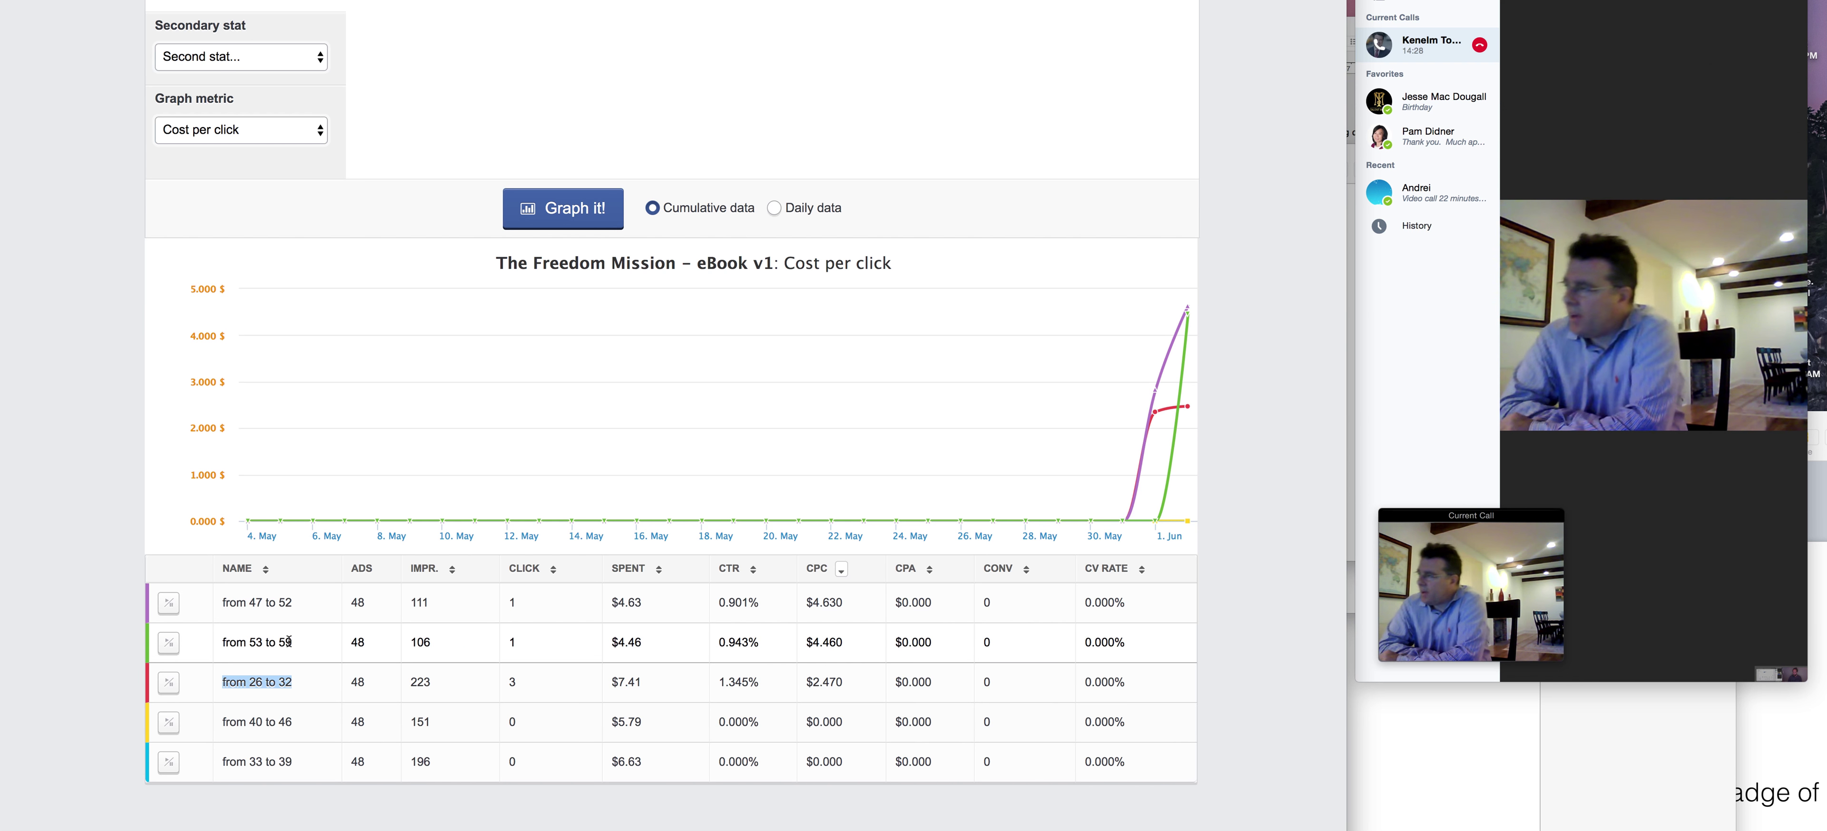
{"action": "left_click", "coordinate": [300, 682]}
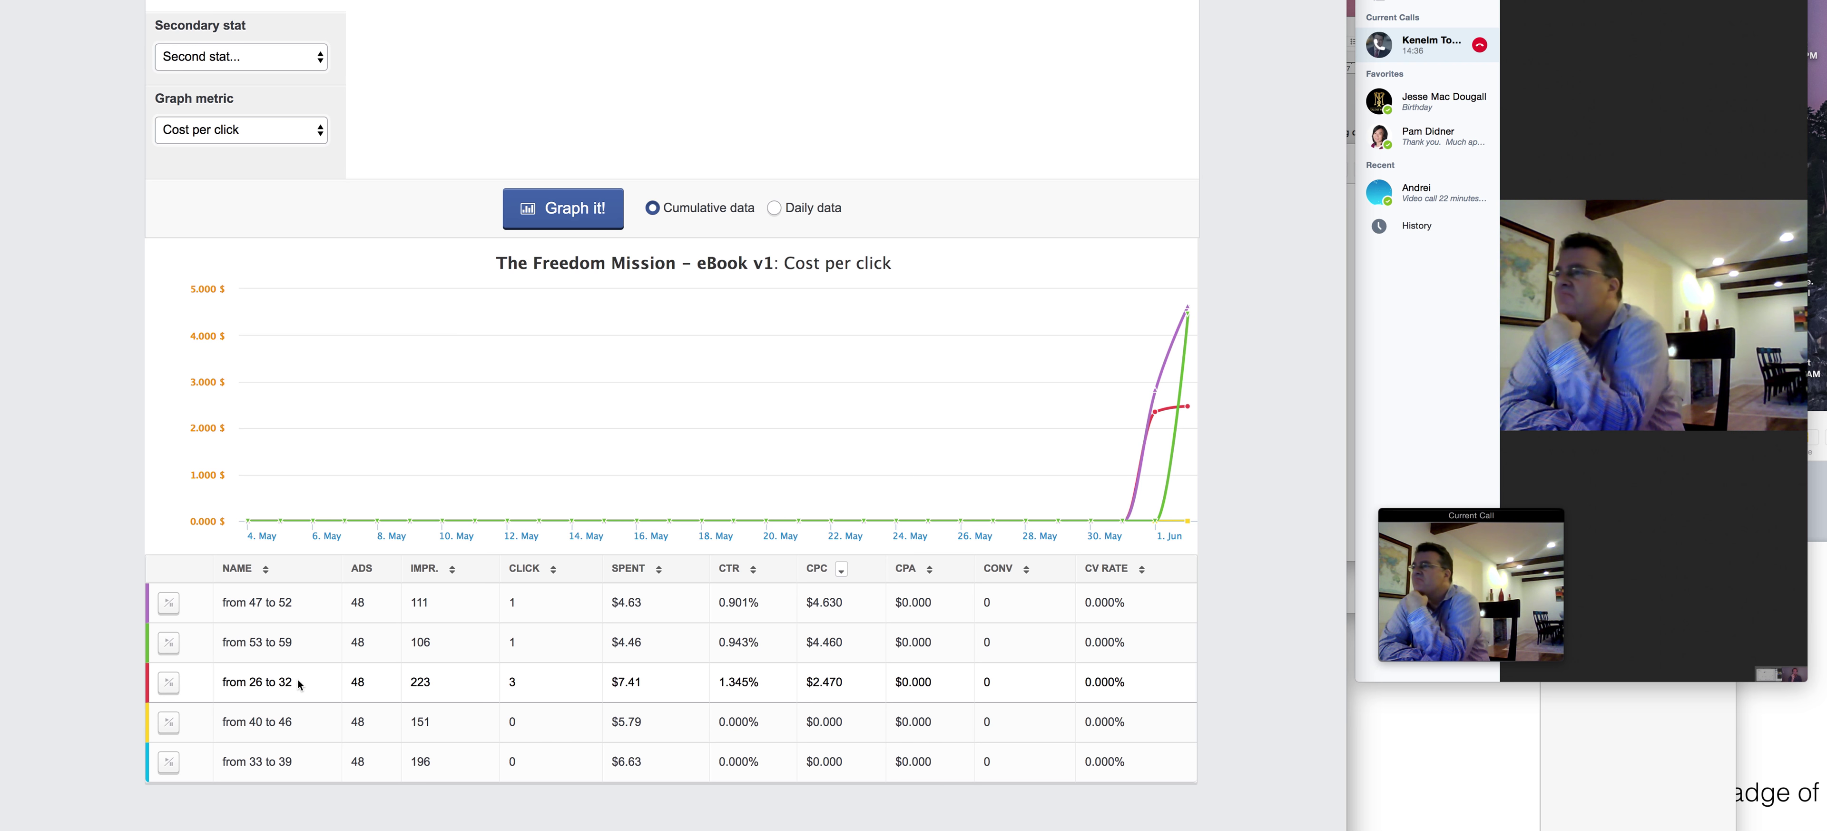
{"action": "left_click_drag", "start_coordinate": [299, 684], "coordinate": [212, 682]}
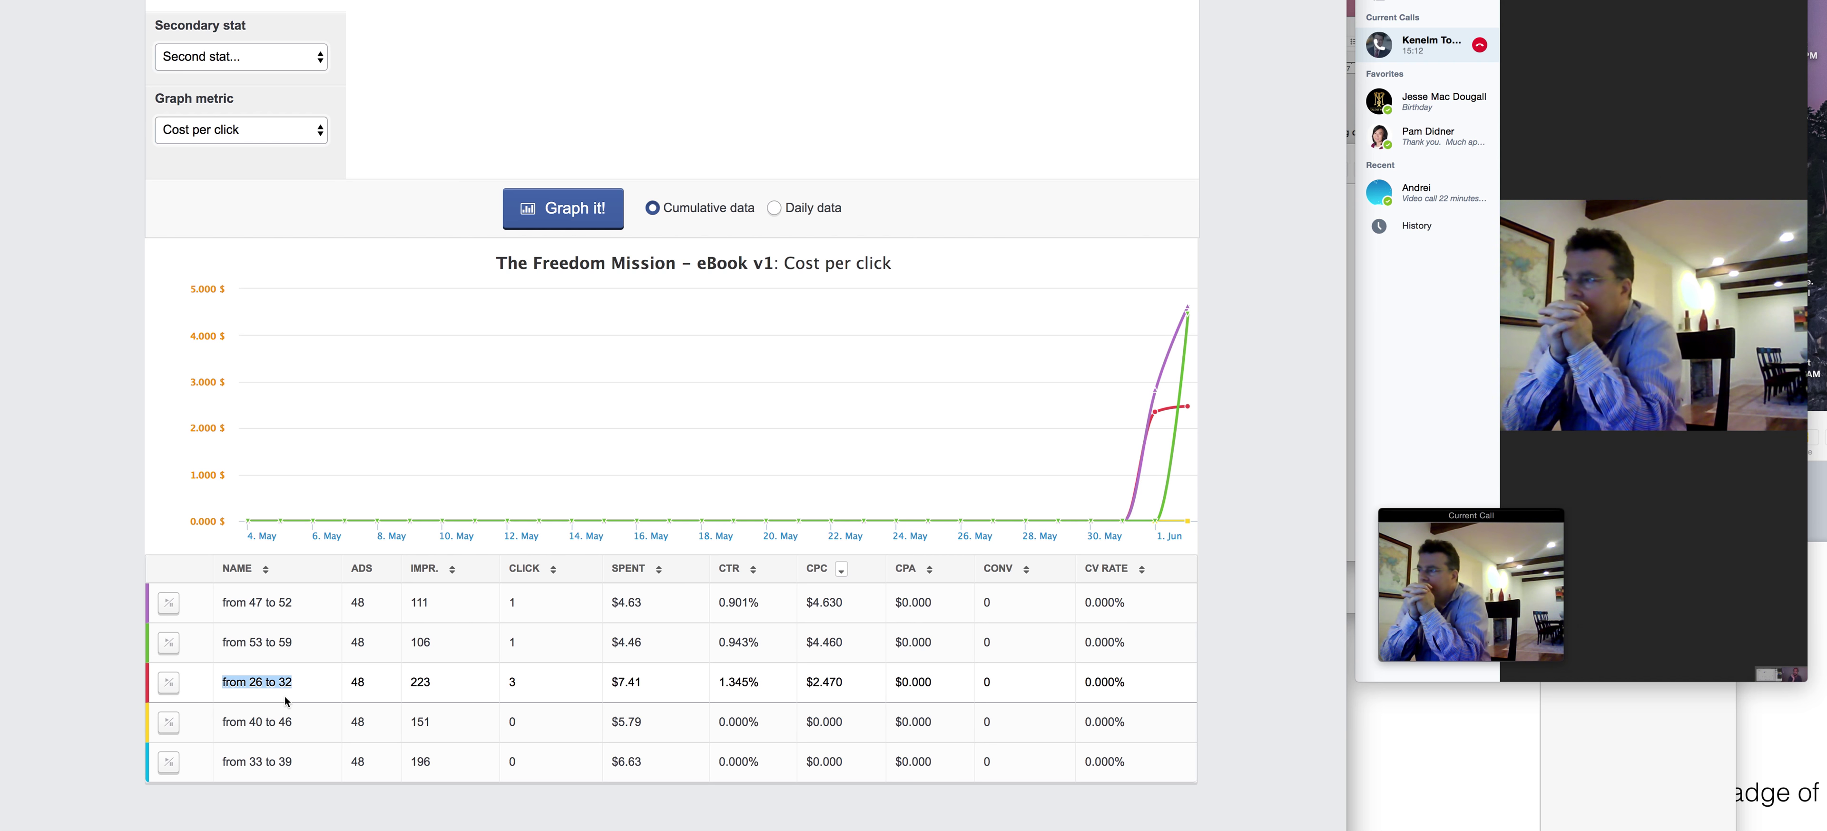
Compare the age ranges by highlighting the two oldest rows, the 40 to 46 and 33 to 39 rows, and the 26 to 32 name.
{"action": "left_click_drag", "start_coordinate": [292, 641], "coordinate": [227, 601]}
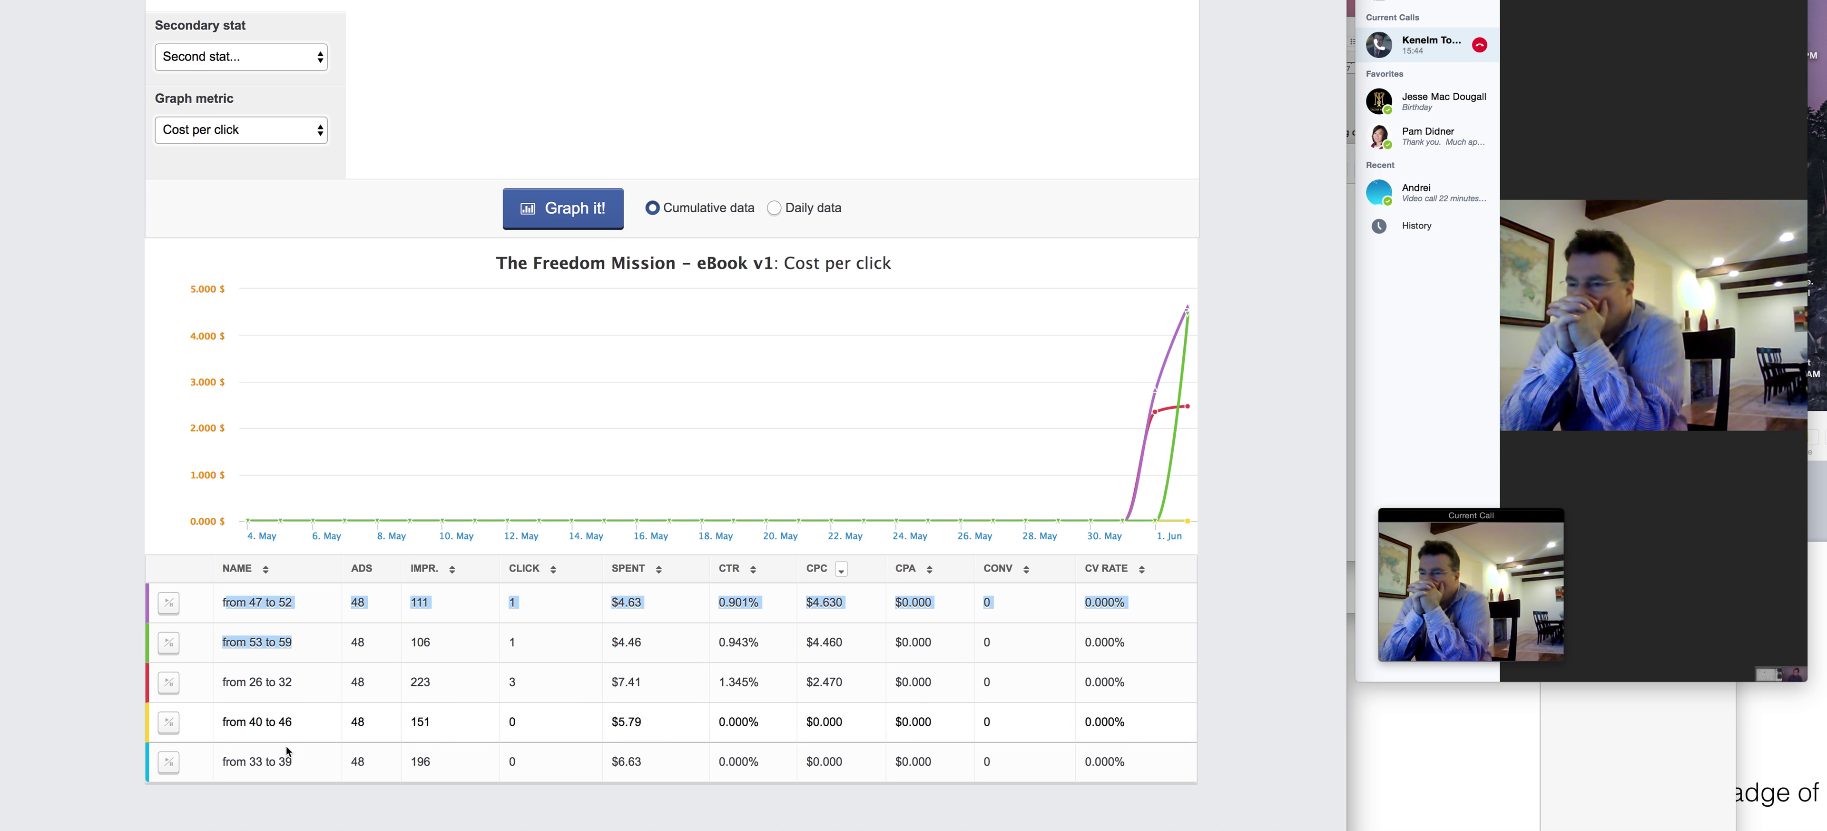
{"action": "left_click_drag", "start_coordinate": [298, 762], "coordinate": [212, 733]}
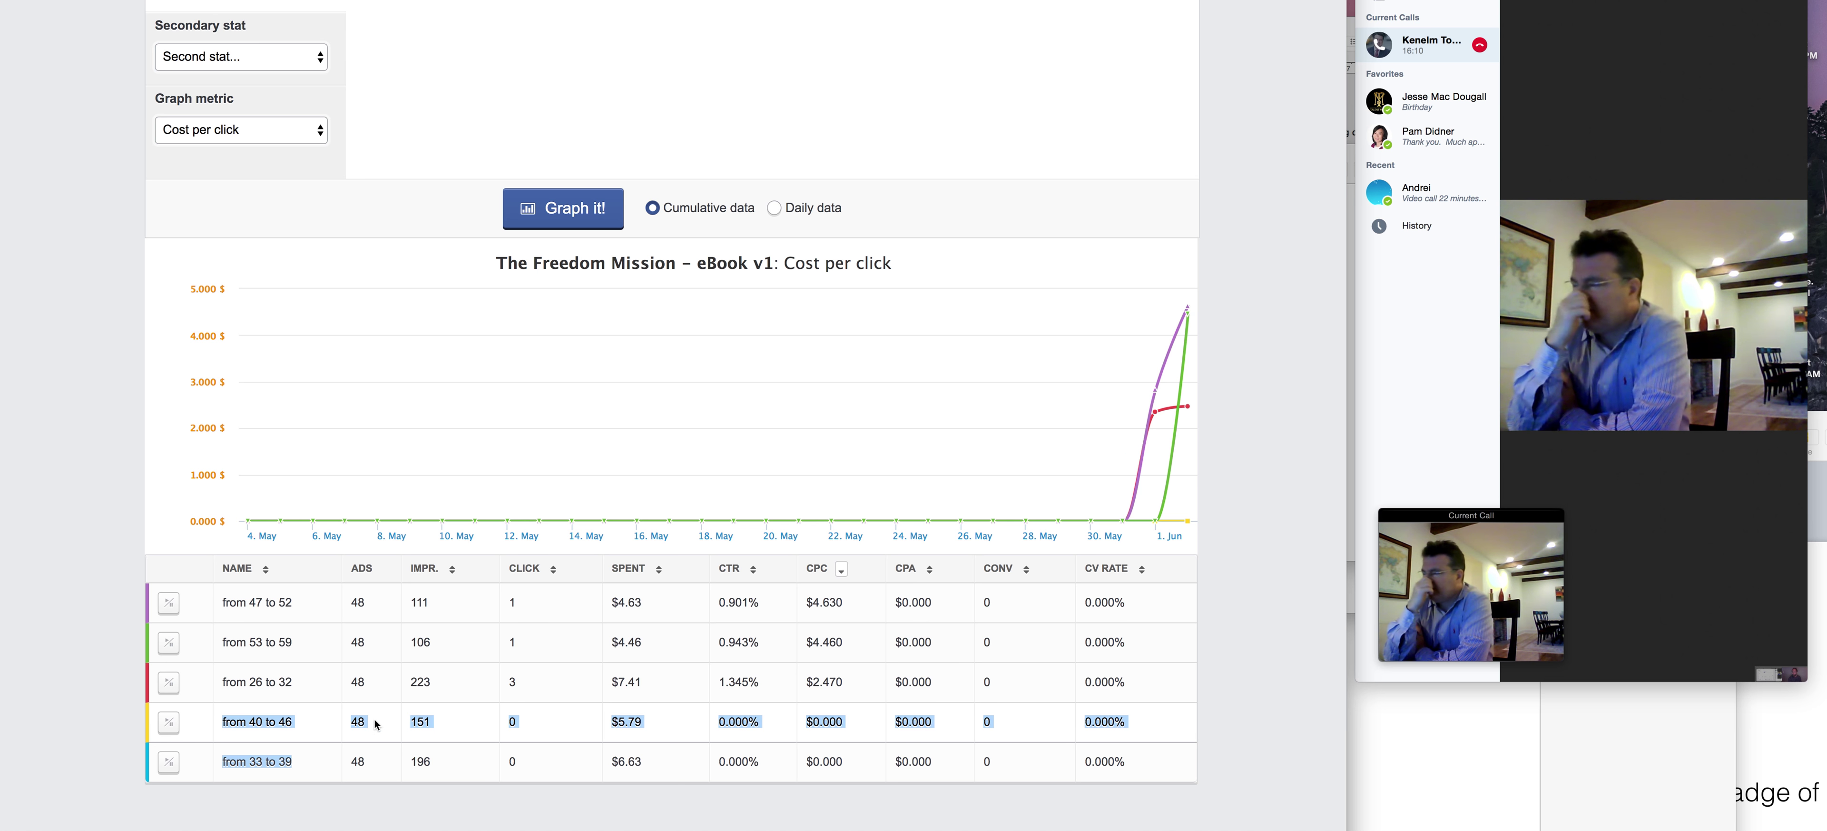
{"action": "left_click", "coordinate": [312, 673]}
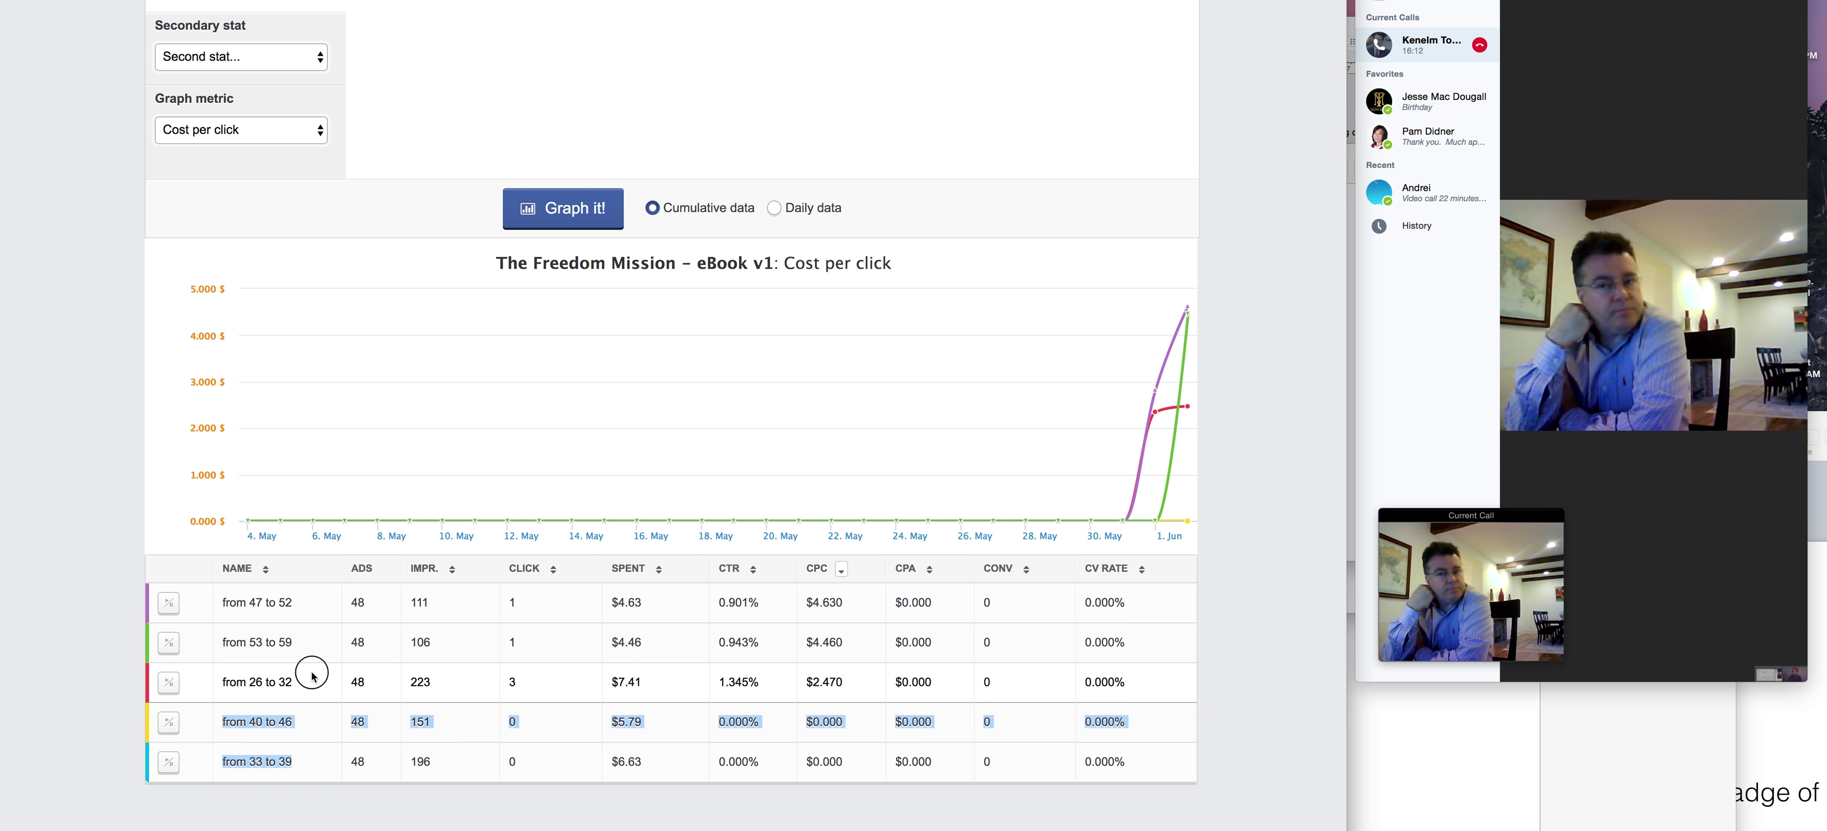
{"action": "left_click", "coordinate": [297, 682]}
{"action": "left_click_drag", "start_coordinate": [297, 681], "coordinate": [210, 681]}
Compare the amounts spent across the five age ranges by highlighting them in the results table, then clear the selection.
{"action": "left_click_drag", "start_coordinate": [650, 681], "coordinate": [611, 680]}
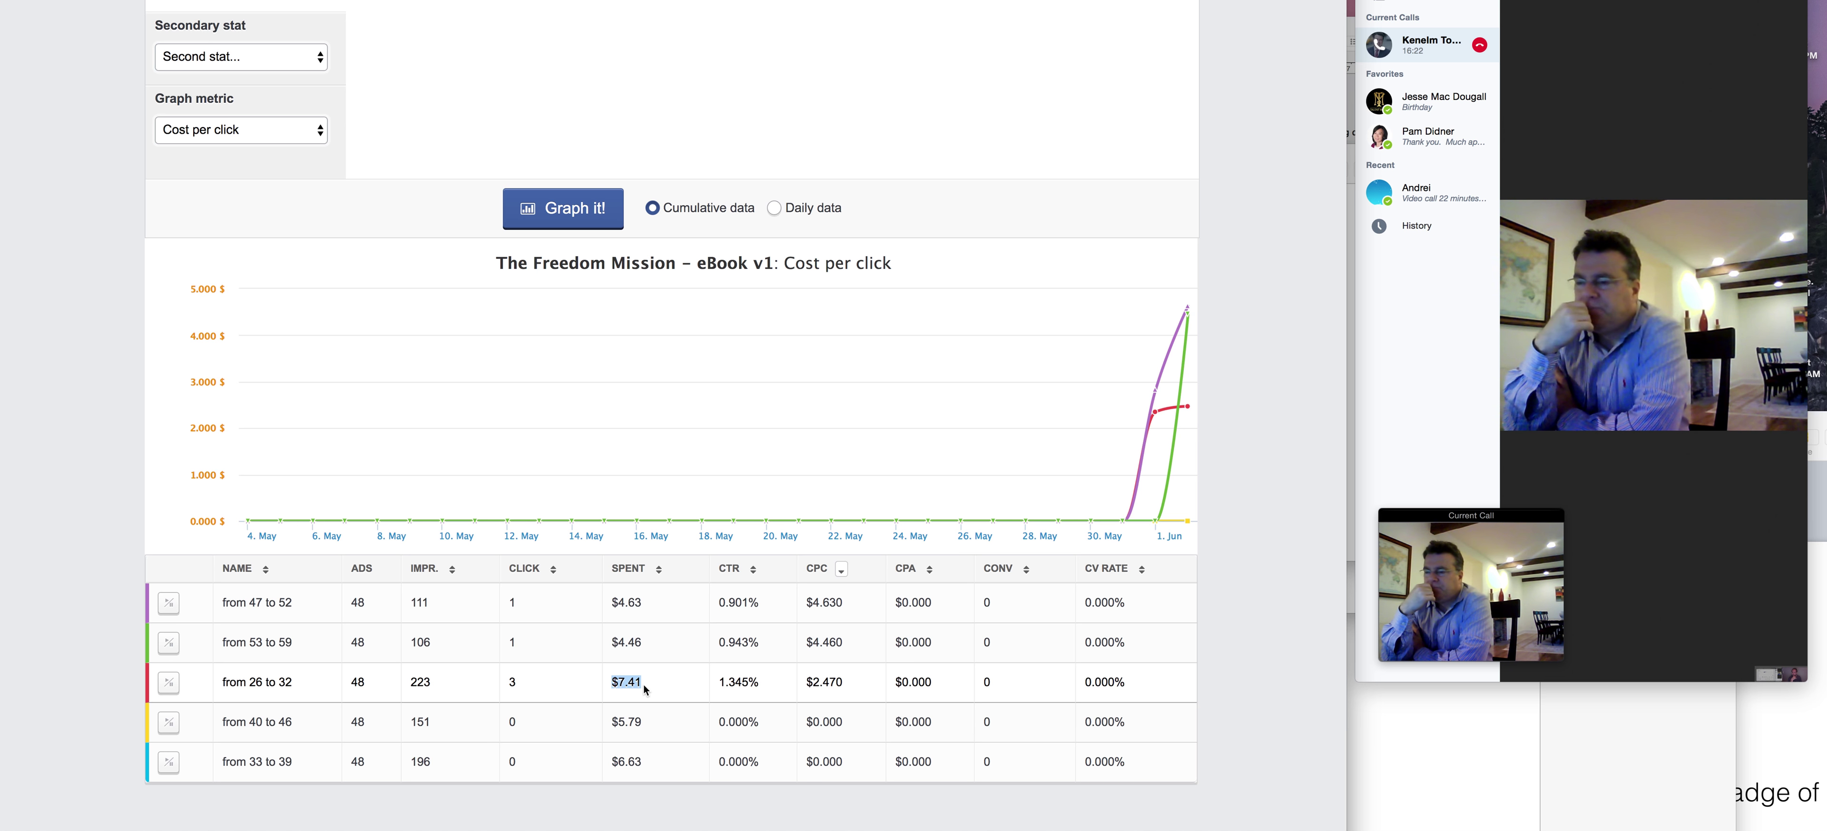
{"action": "left_click_drag", "start_coordinate": [642, 683], "coordinate": [603, 603]}
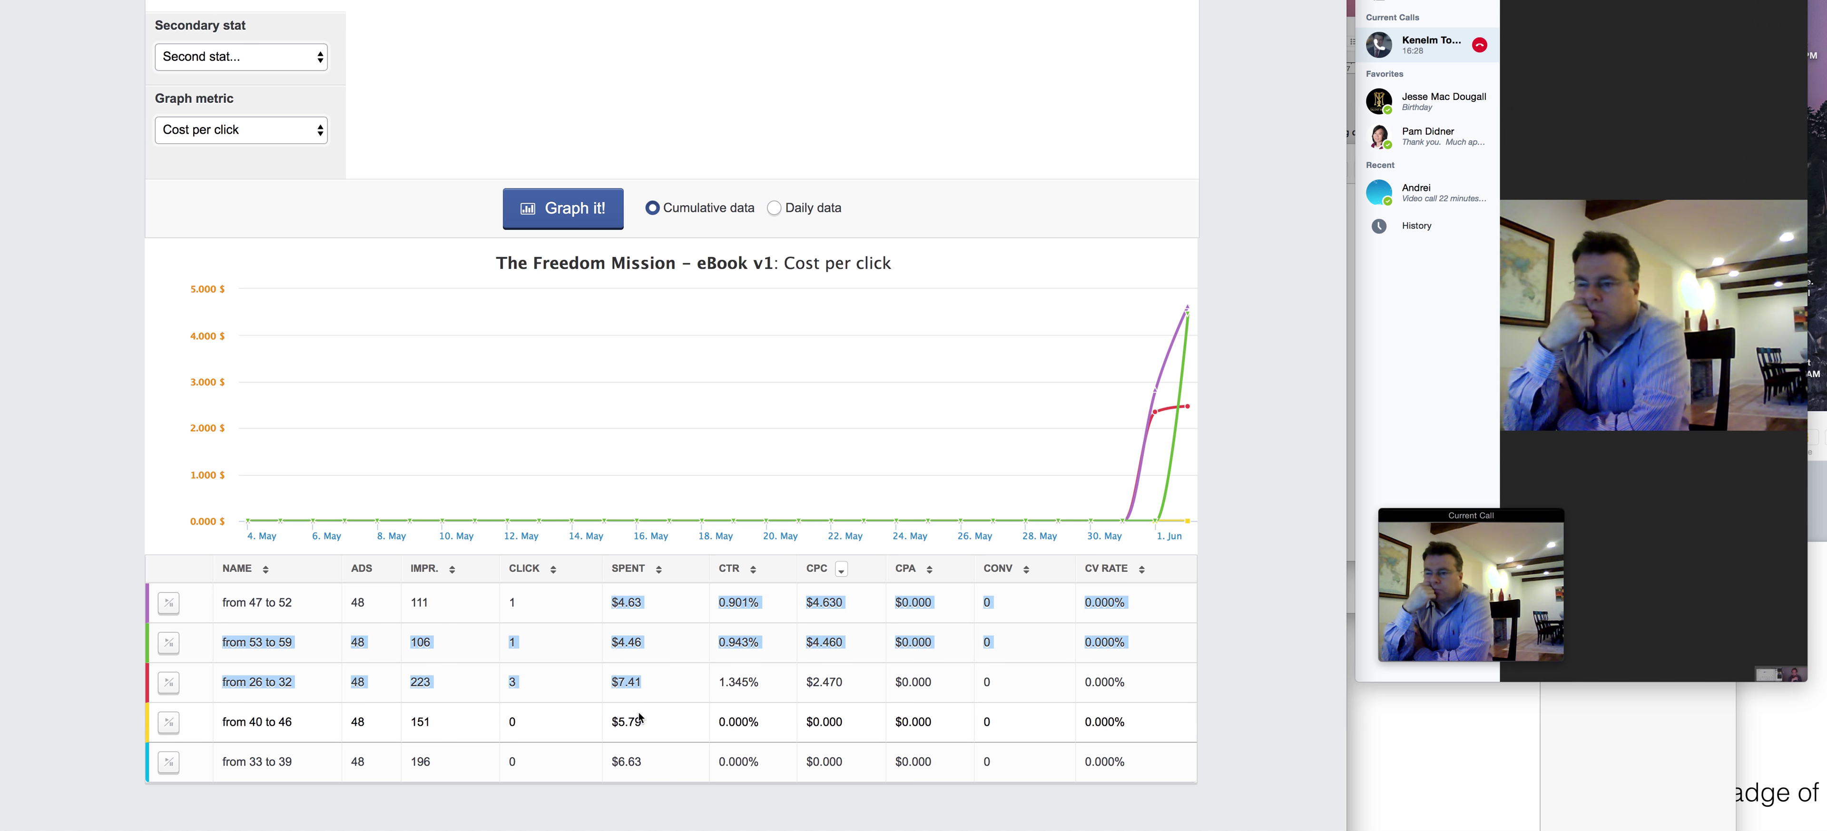
{"action": "left_click_drag", "start_coordinate": [650, 766], "coordinate": [611, 718]}
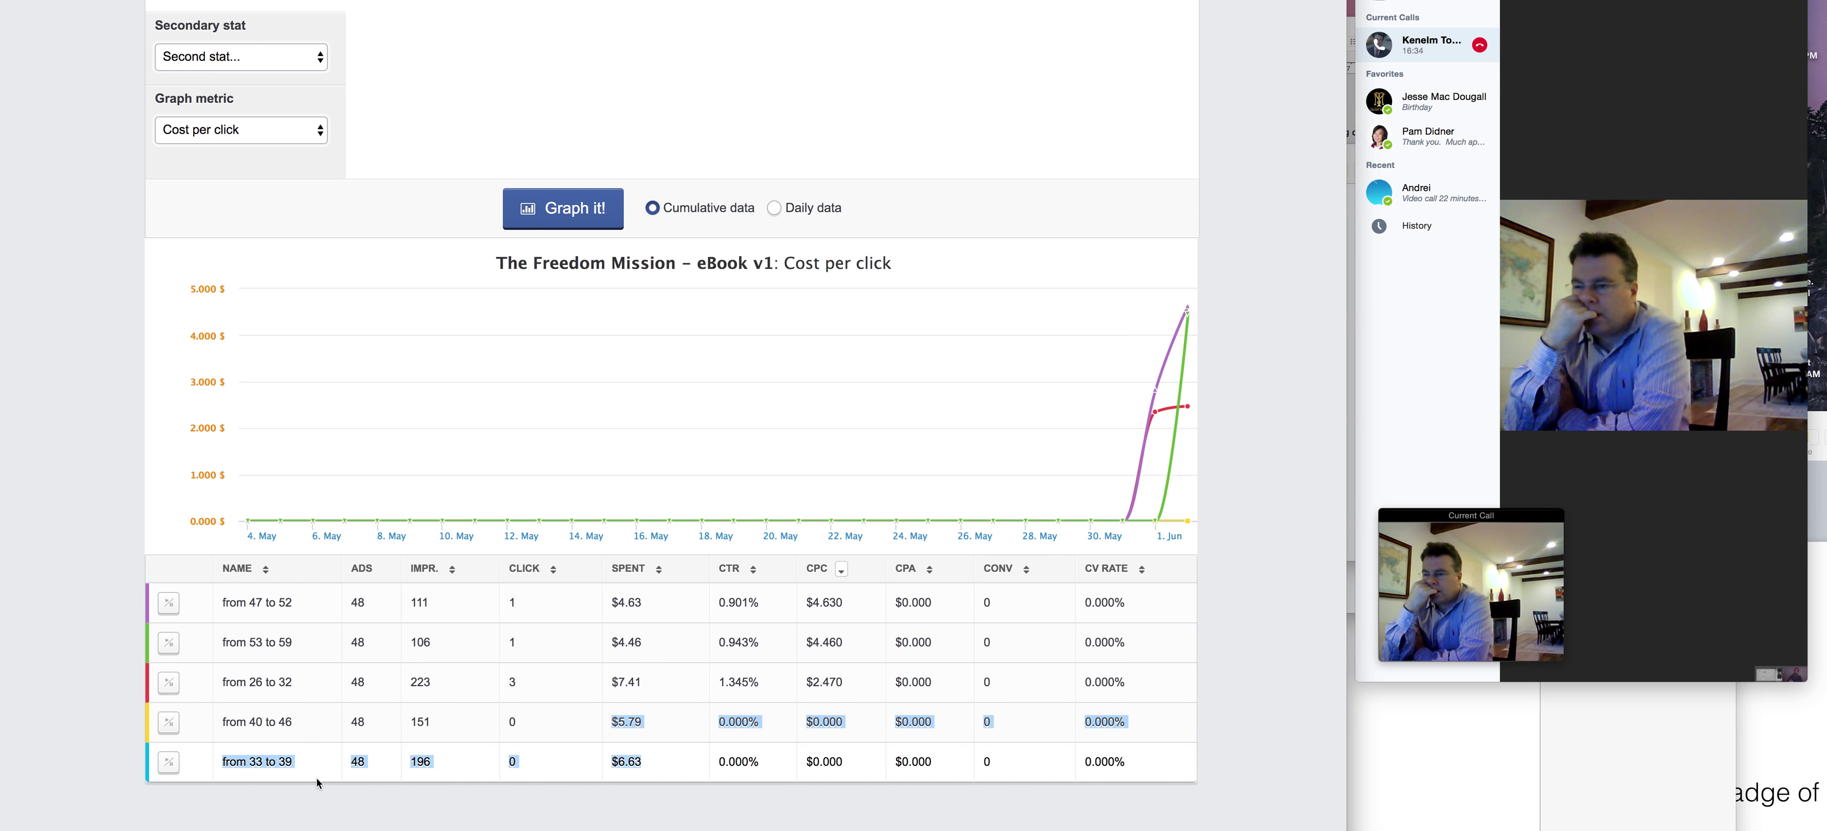
{"action": "scroll", "coordinate": [317, 779], "scroll_direction": "down", "scroll_amount": 1}
{"action": "left_click", "coordinate": [145, 682]}
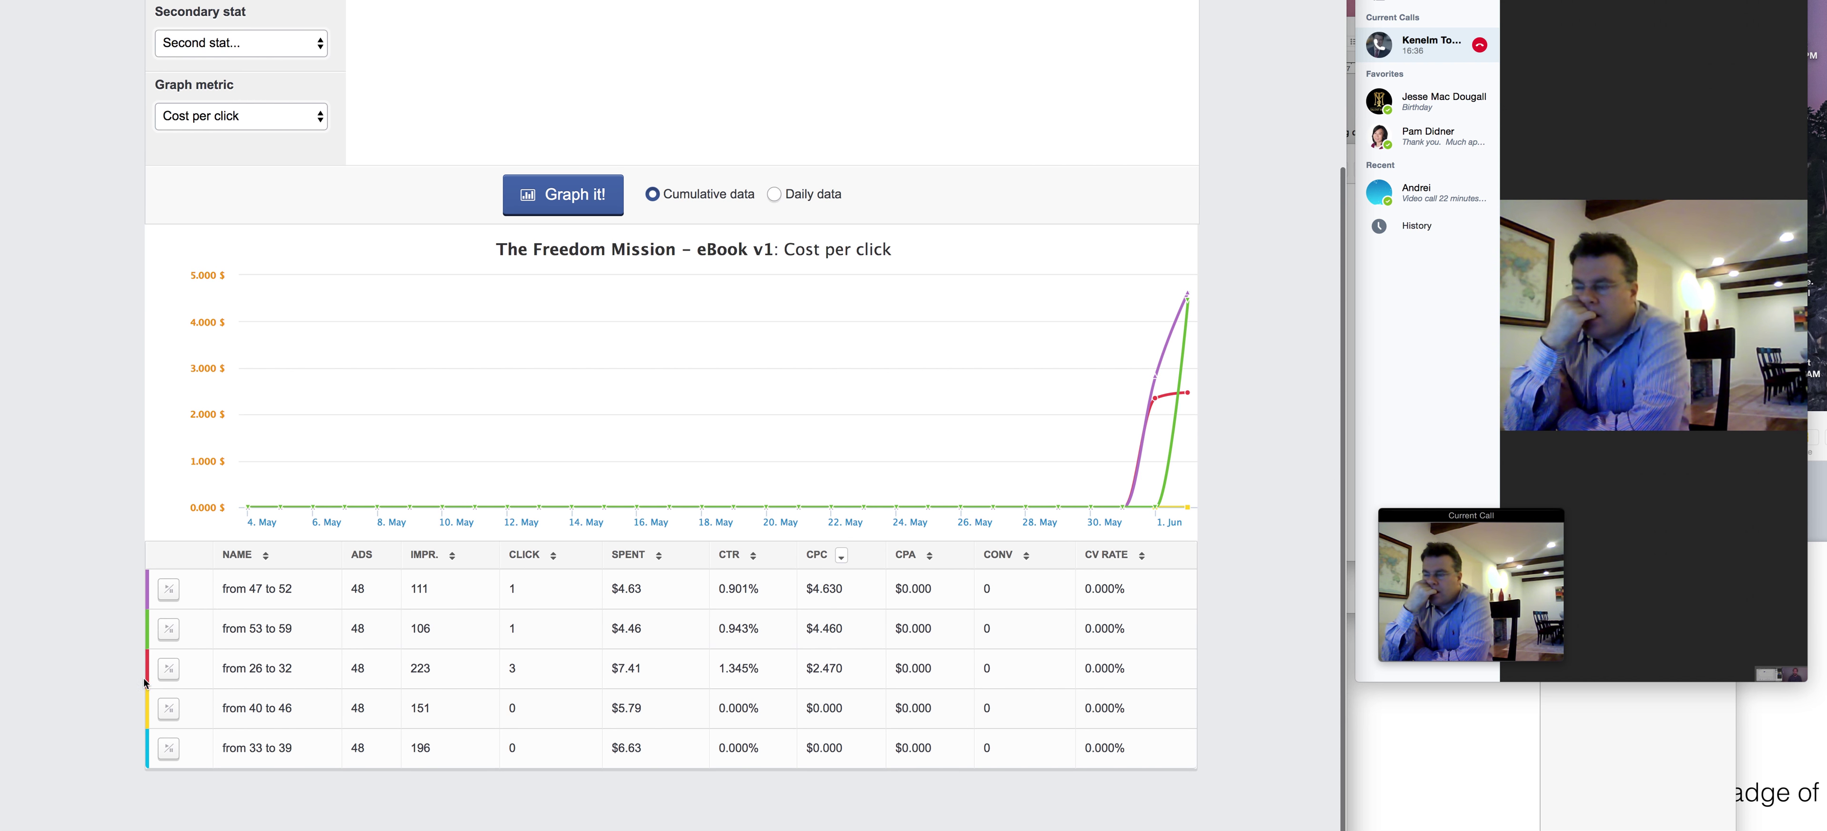
Highlight the 26 to 32 age range's name, conversions and cost per click, and compare its cost per click with the 47 to 52 range.
{"action": "left_click_drag", "start_coordinate": [292, 667], "coordinate": [221, 667]}
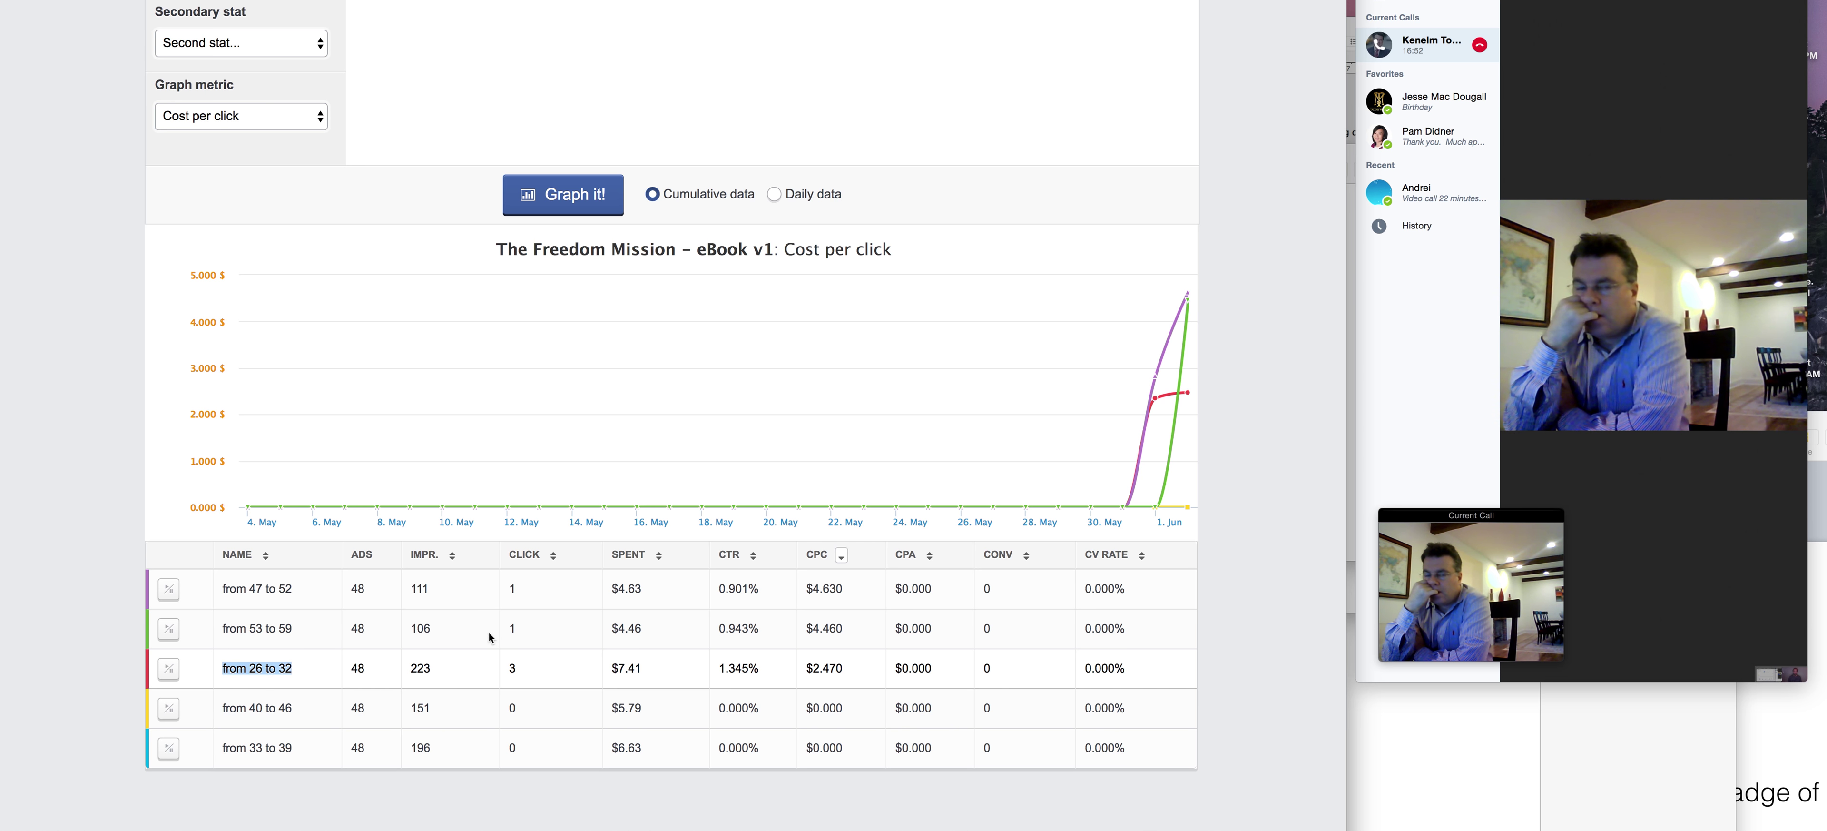
{"action": "left_click", "coordinate": [990, 667]}
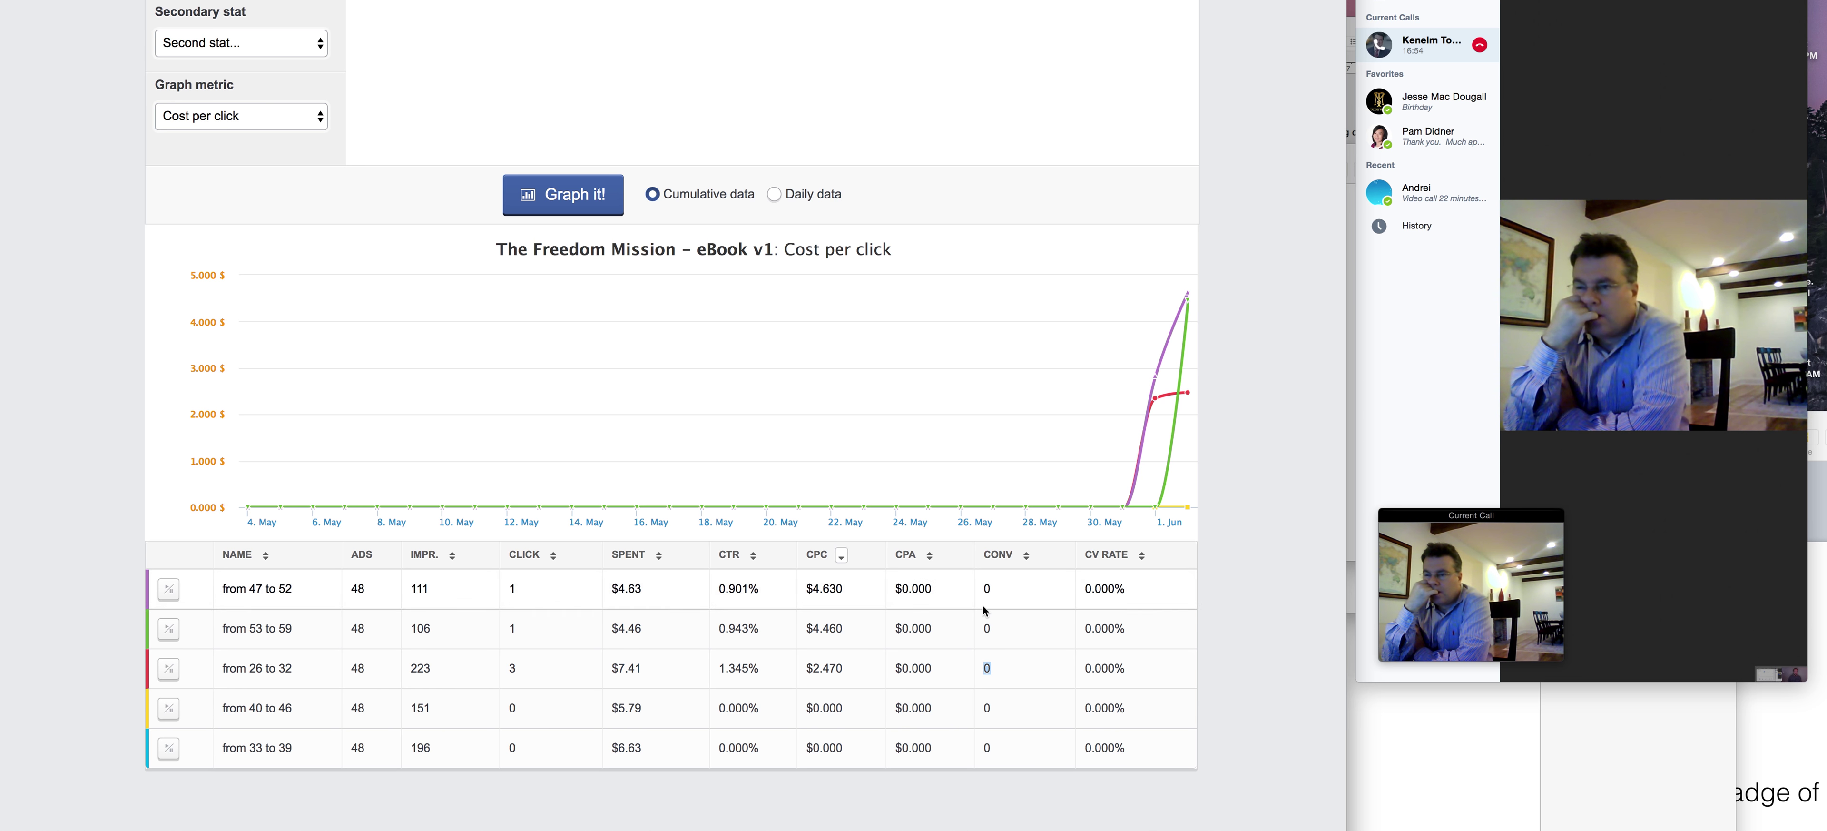
{"action": "double_click", "coordinate": [985, 628]}
{"action": "left_click", "coordinate": [985, 668]}
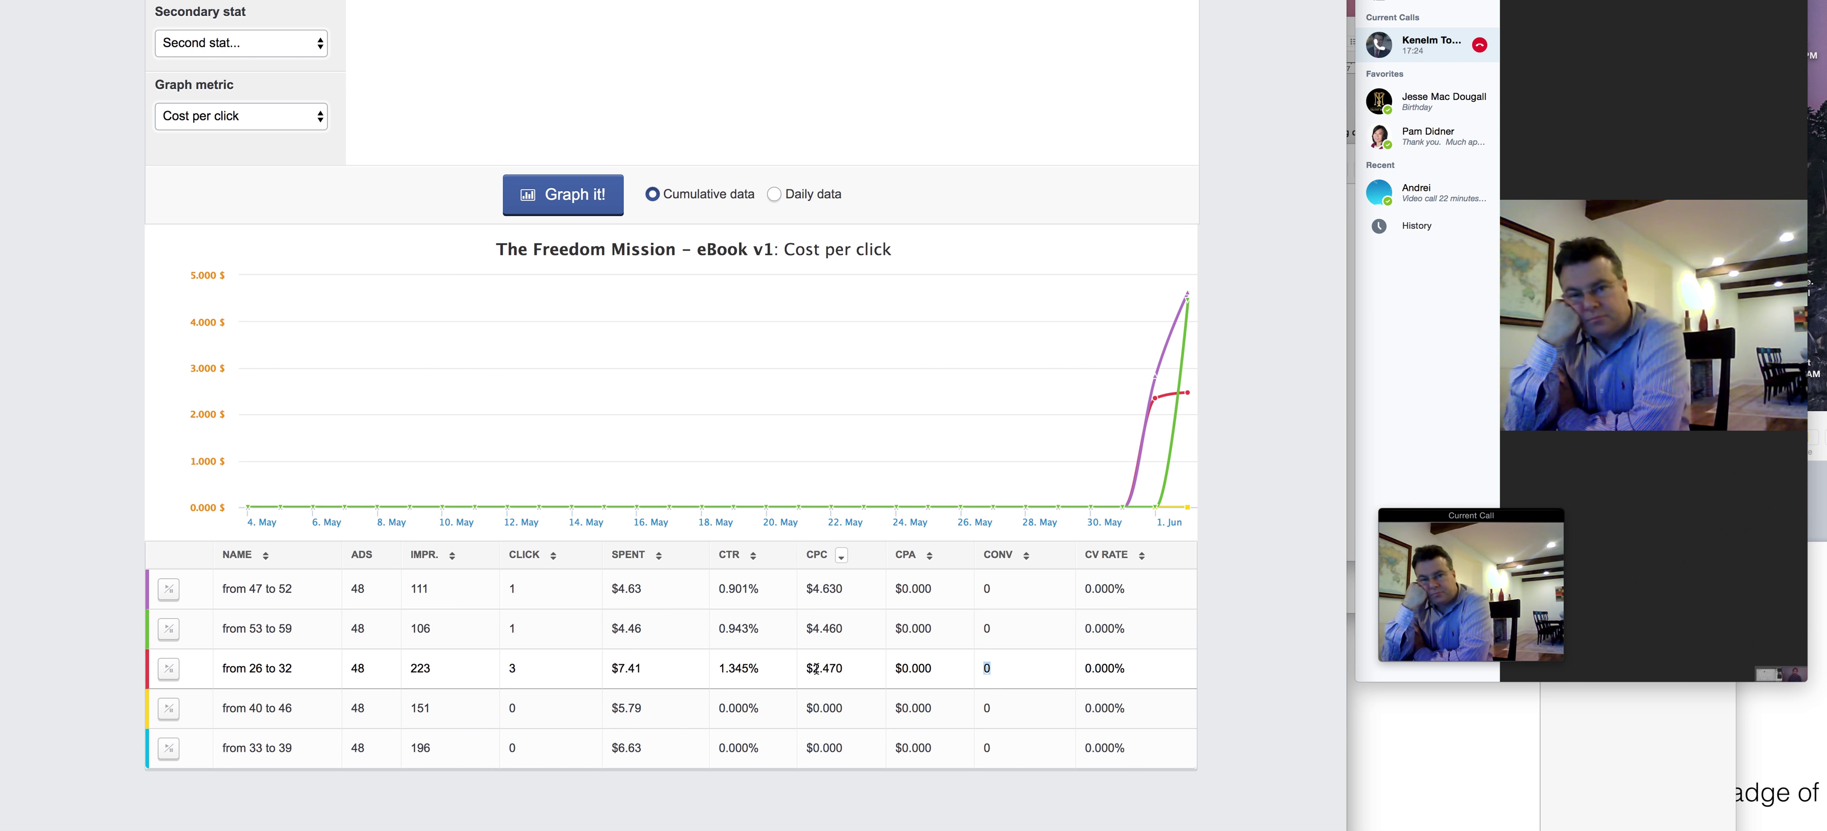
{"action": "left_click_drag", "start_coordinate": [847, 666], "coordinate": [776, 666]}
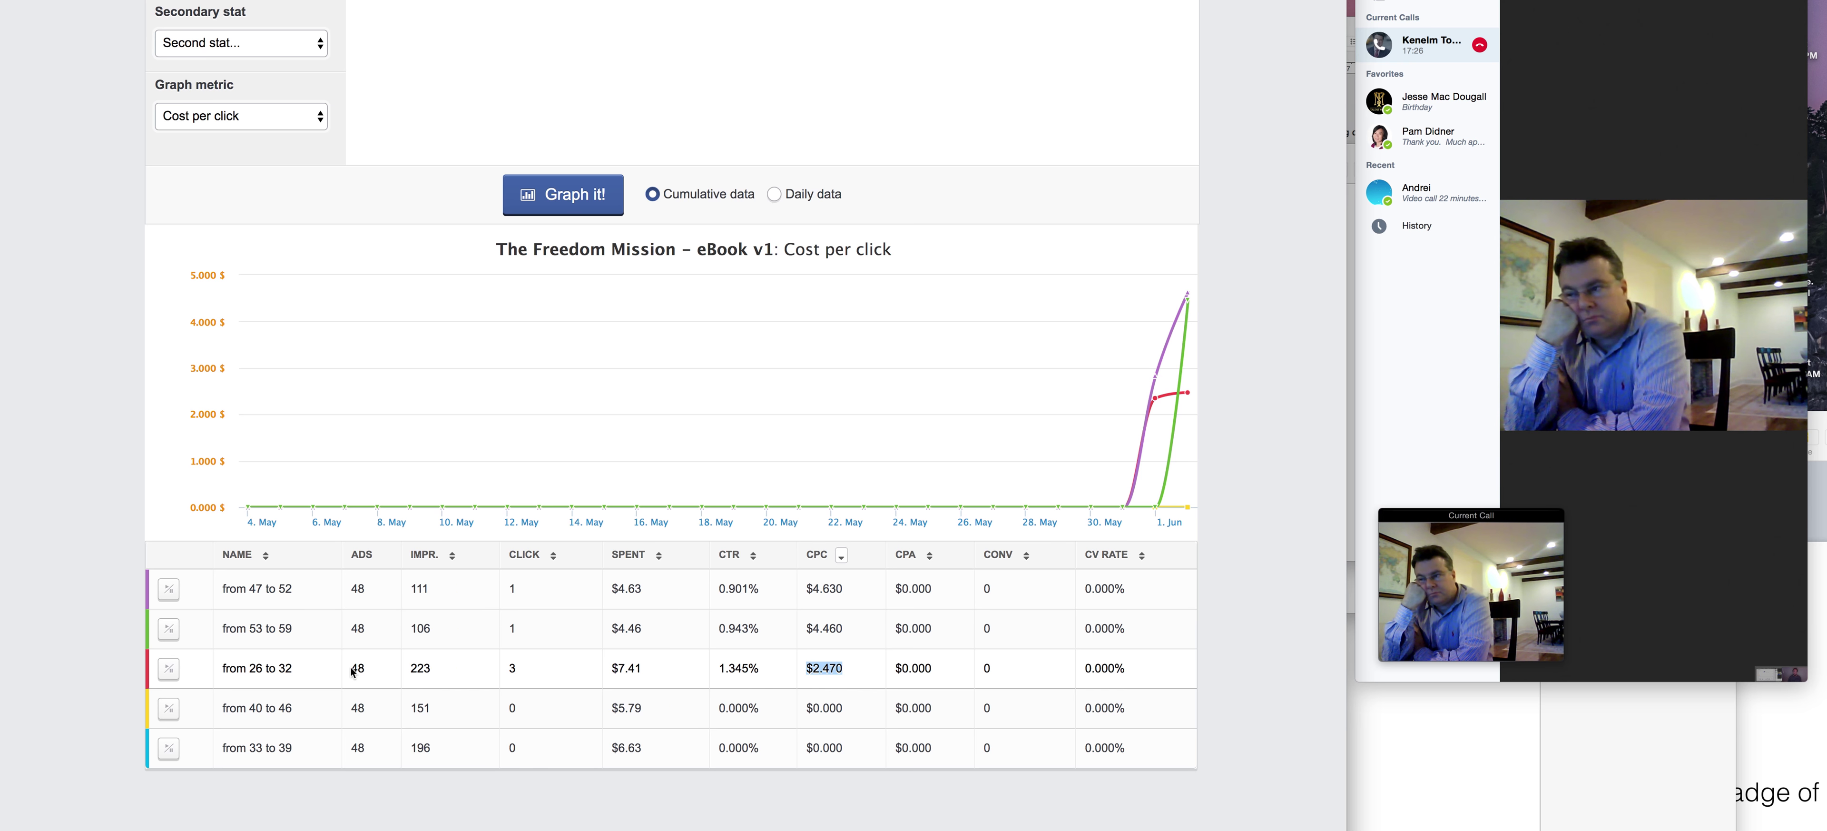
{"action": "left_click_drag", "start_coordinate": [290, 666], "coordinate": [219, 666]}
{"action": "left_click_drag", "start_coordinate": [844, 666], "coordinate": [806, 586]}
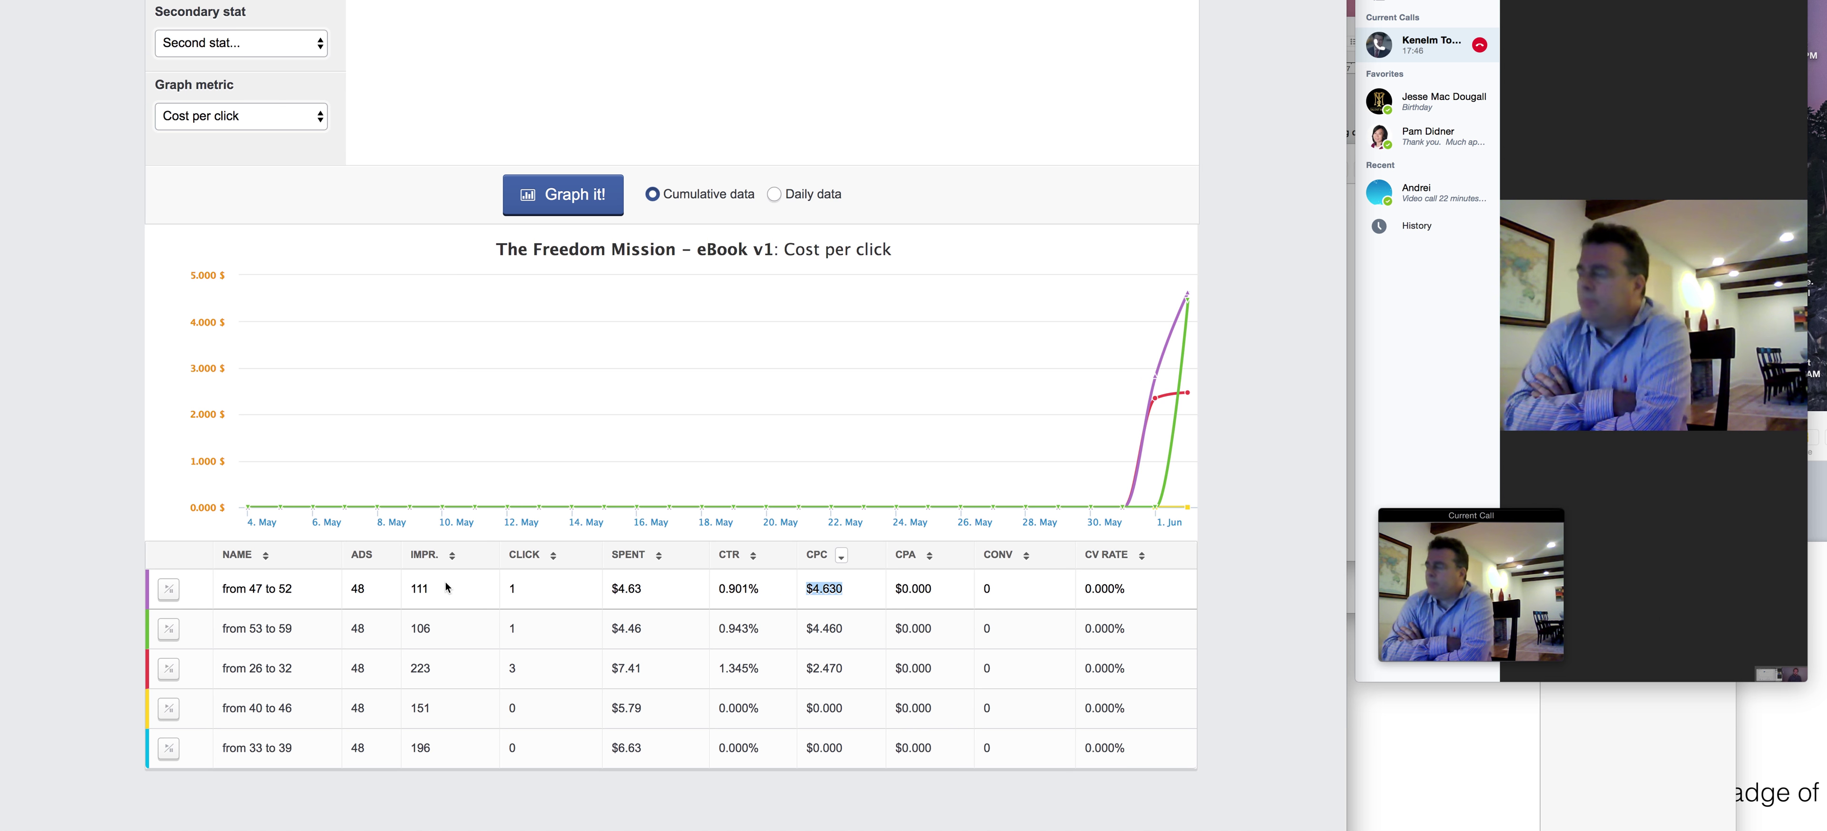
Graph the campaign's cost per click with Placement as the primary stat.
{"action": "scroll", "coordinate": [398, 525], "scroll_direction": "up", "scroll_amount": 3}
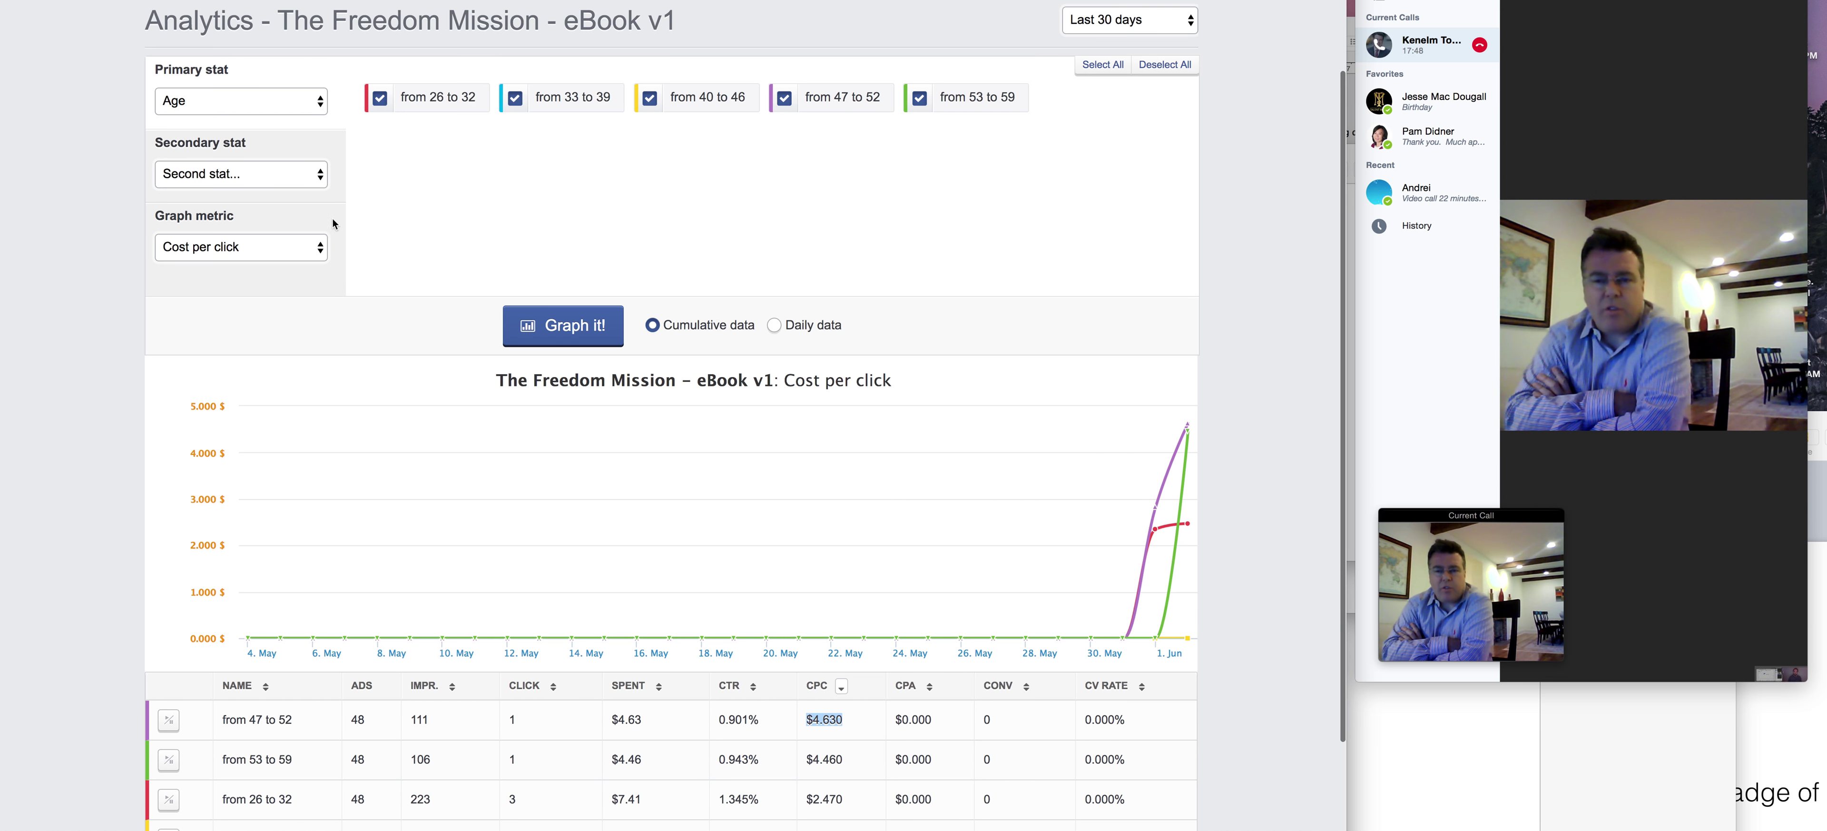
{"action": "left_click", "coordinate": [309, 106]}
{"action": "left_click", "coordinate": [300, 119]}
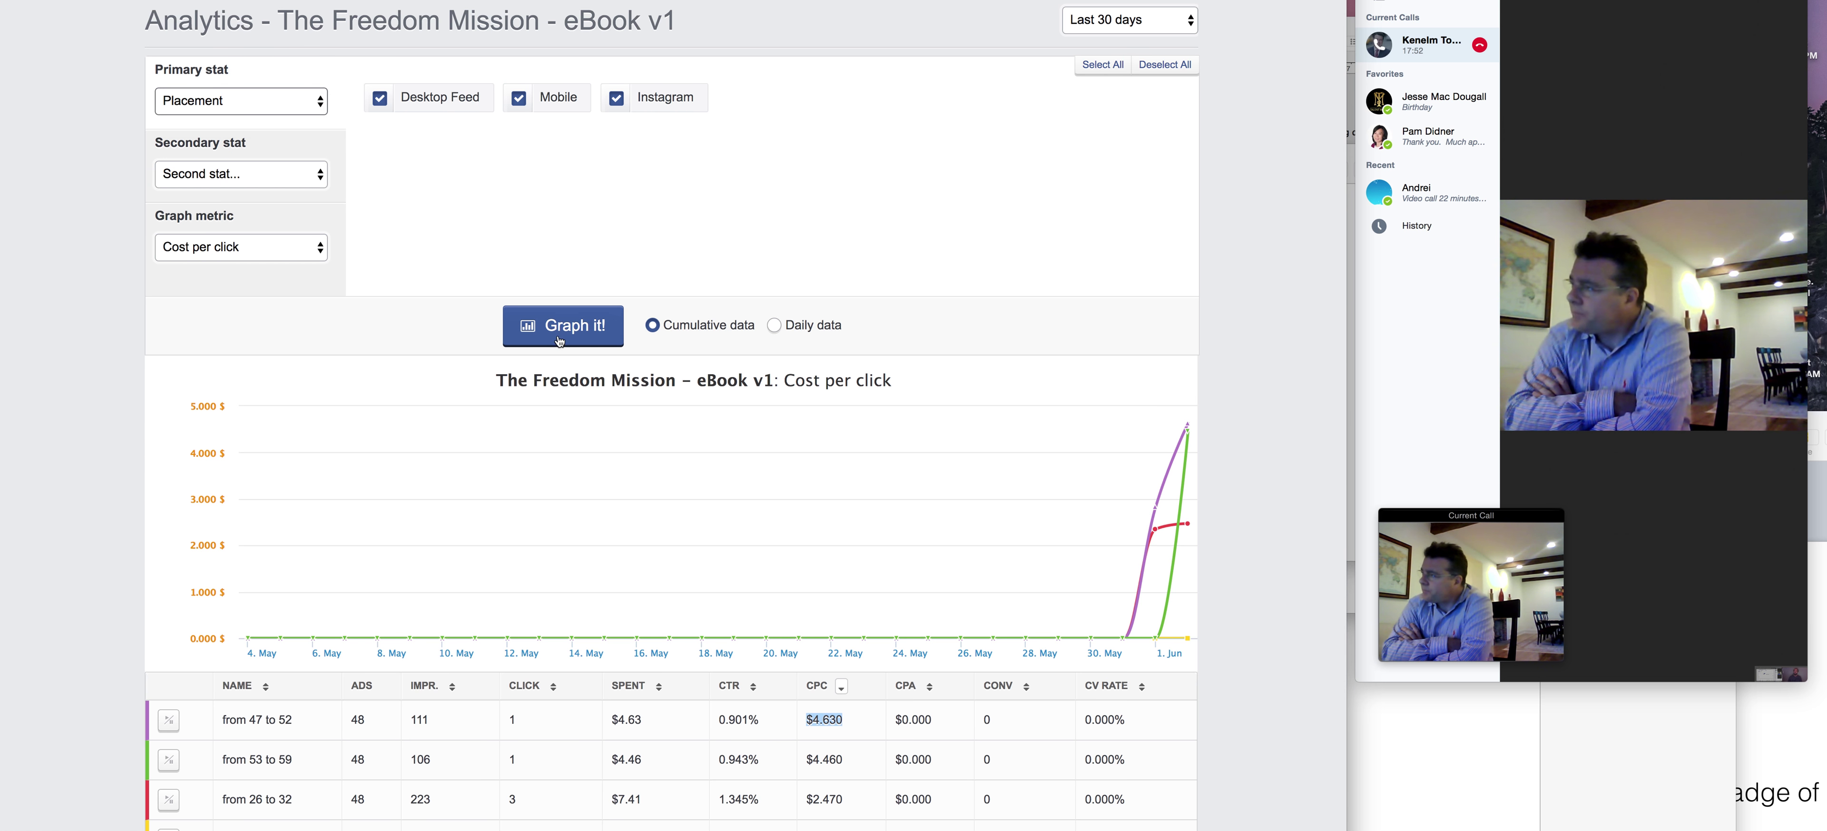
{"action": "left_click", "coordinate": [562, 330]}
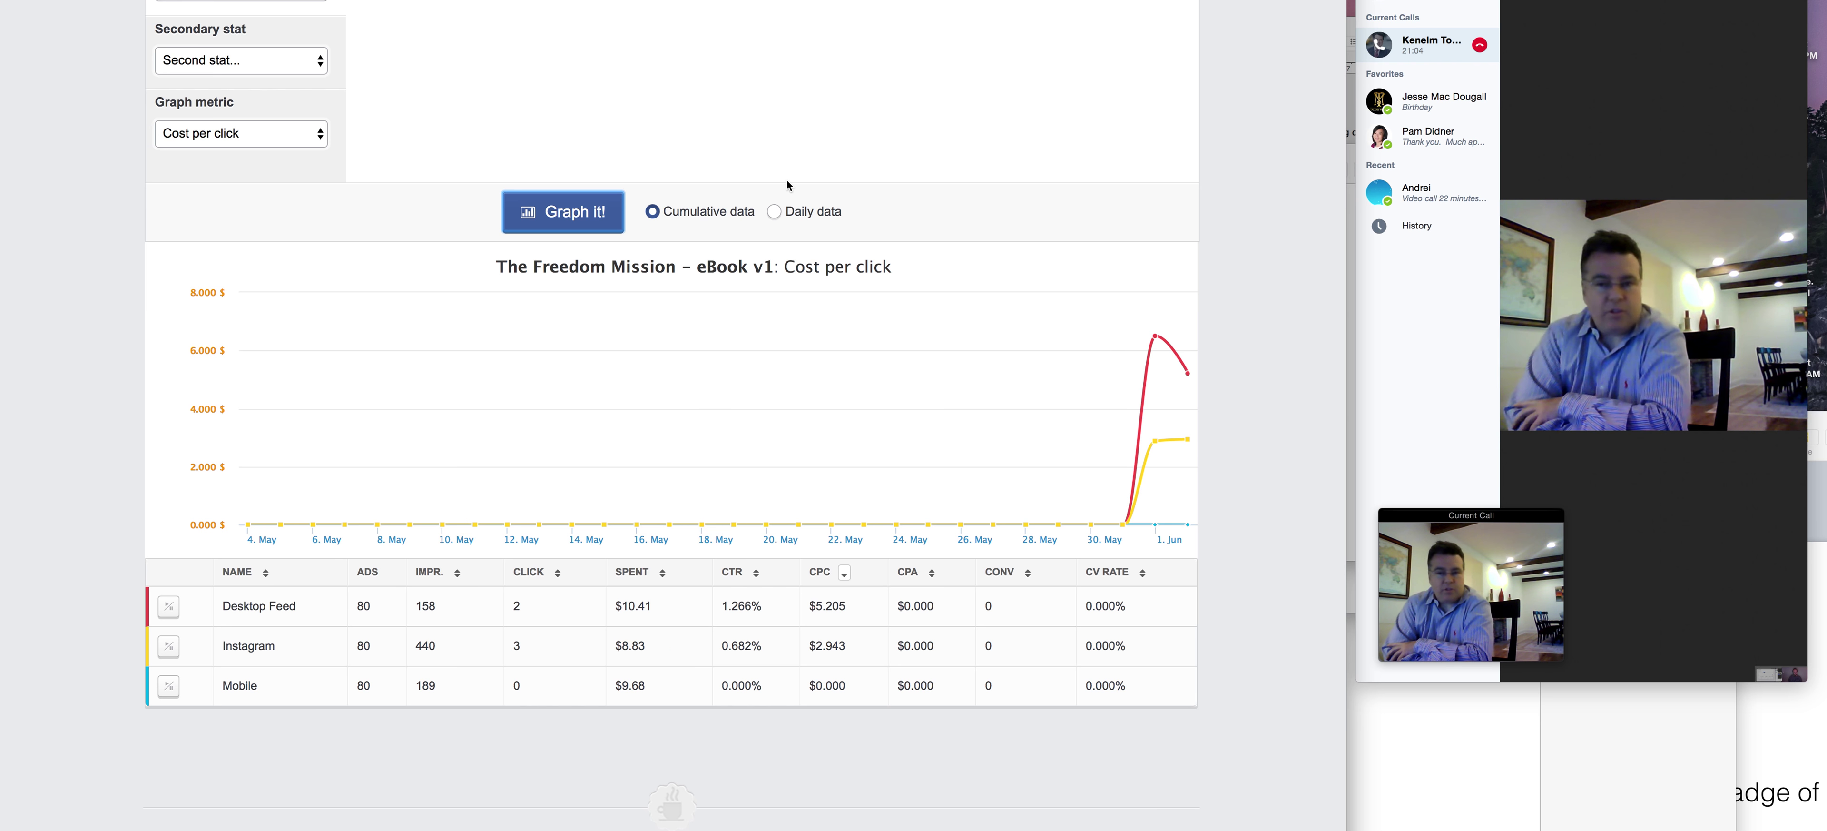
Highlight the Desktop Feed and Mobile impressions, Mobile's clicks, and the Instagram placement name to compare the placements.
{"action": "left_click", "coordinate": [440, 607]}
{"action": "left_click_drag", "start_coordinate": [440, 607], "coordinate": [413, 611]}
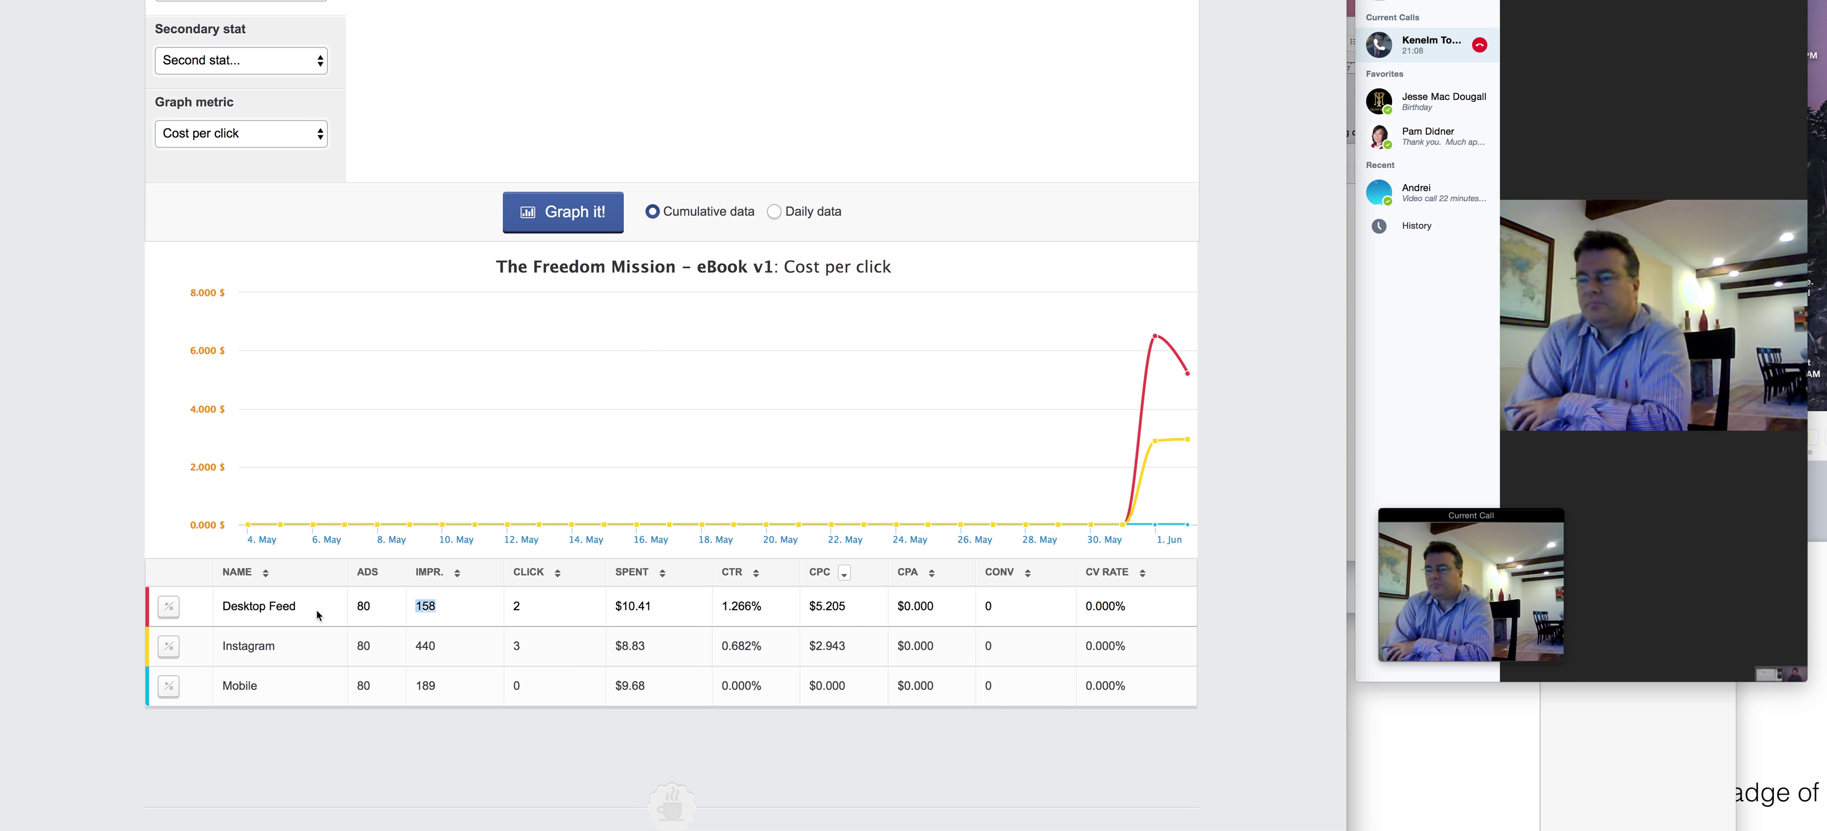
{"action": "left_click_drag", "start_coordinate": [433, 686], "coordinate": [398, 689]}
{"action": "double_click", "coordinate": [240, 685]}
{"action": "double_click", "coordinate": [516, 685]}
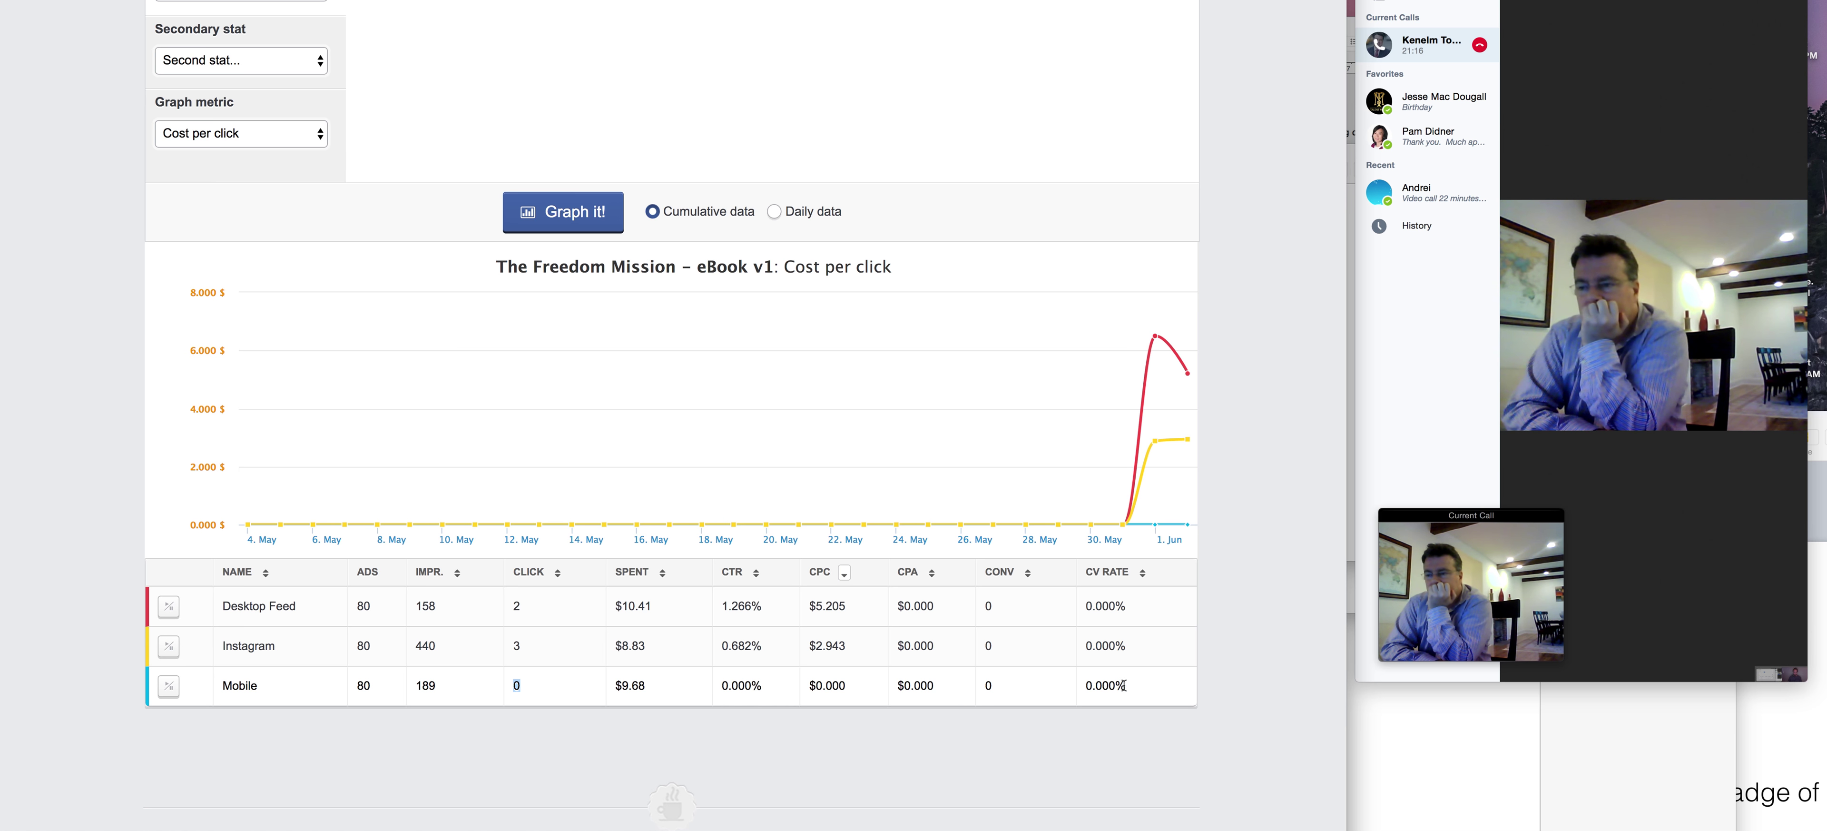
{"action": "double_click", "coordinate": [419, 686]}
{"action": "scroll", "coordinate": [416, 692], "scroll_direction": "down", "scroll_amount": 3}
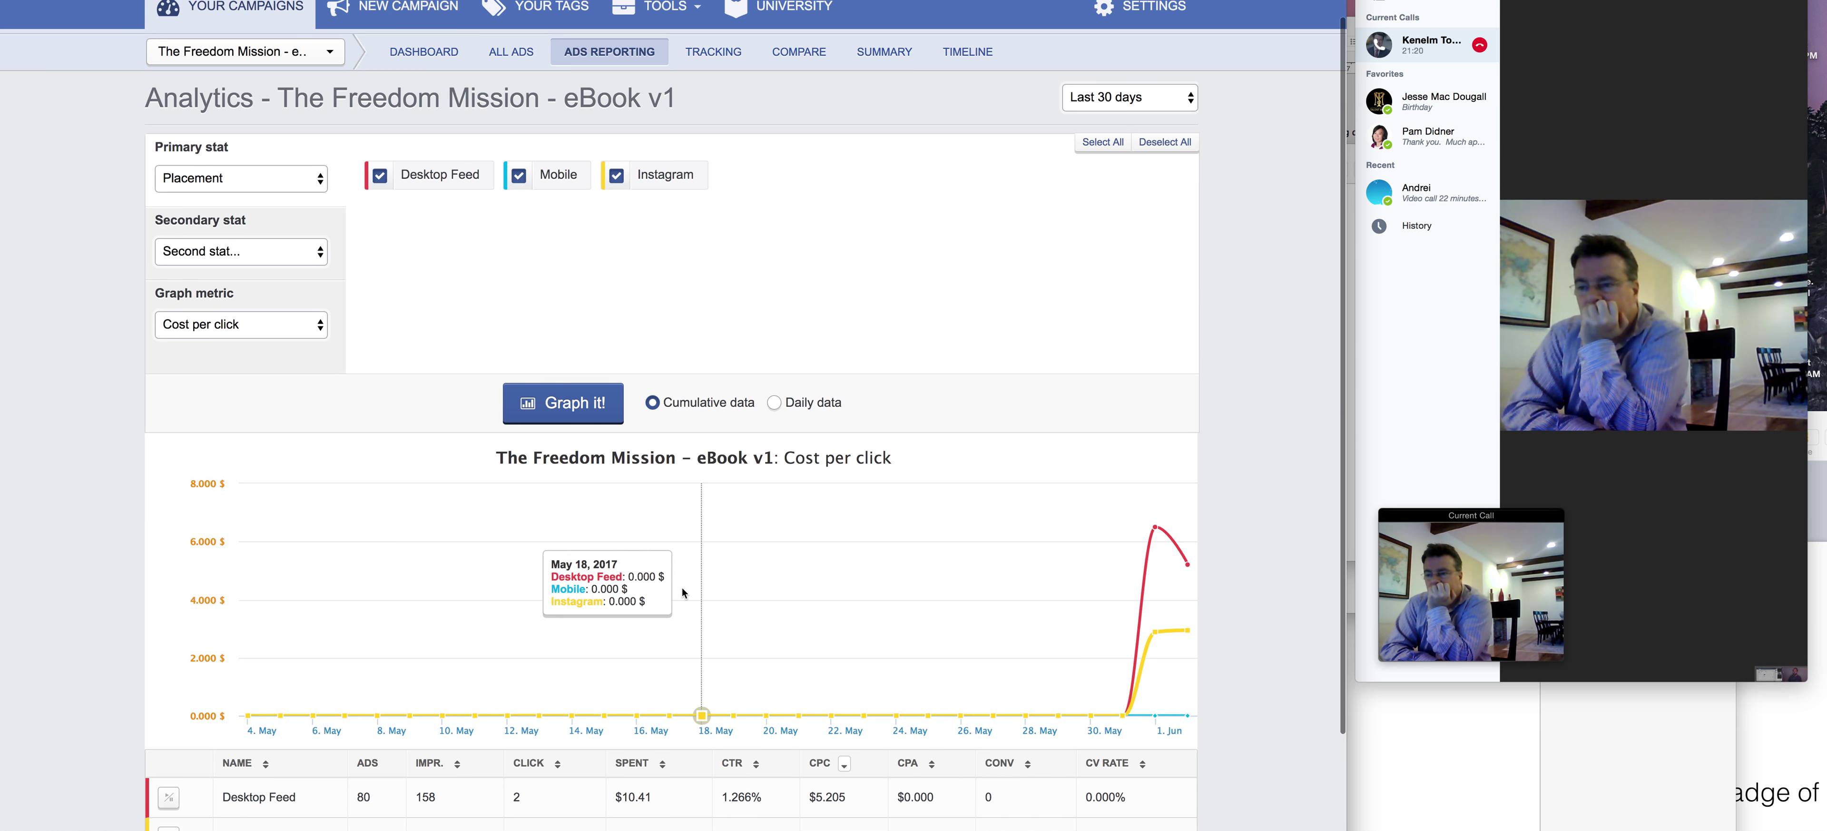
{"action": "scroll", "coordinate": [609, 625], "scroll_direction": "up", "scroll_amount": 3}
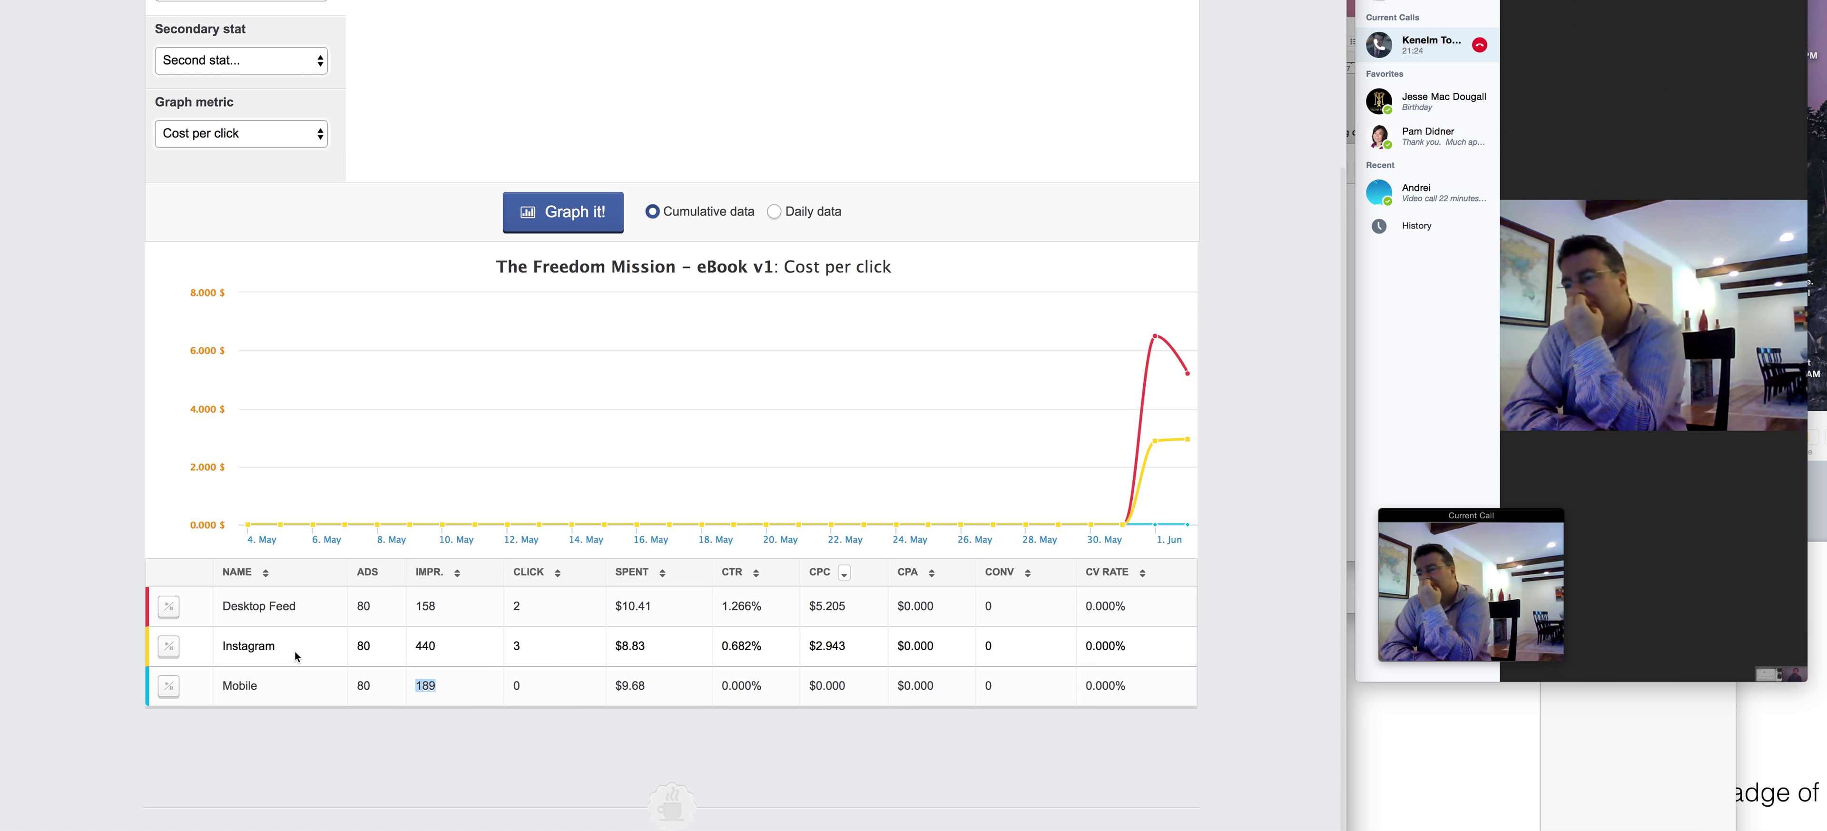
{"action": "left_click_drag", "start_coordinate": [254, 645], "coordinate": [212, 645]}
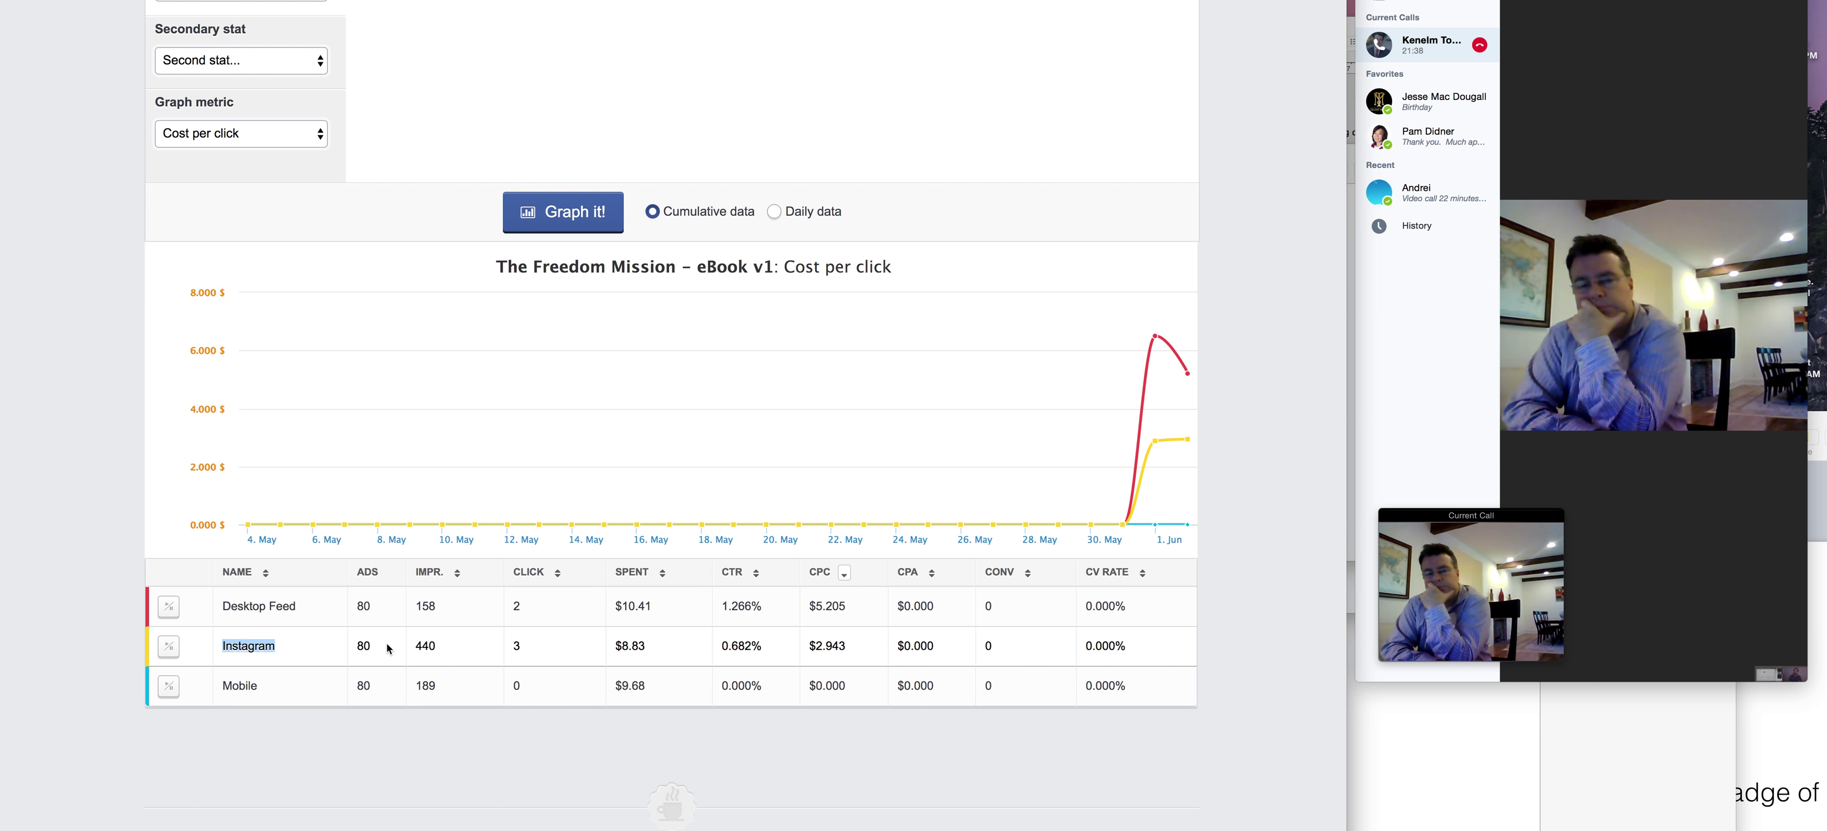
Switch the primary stat from Placement back to Age and graph the cost per click again.
{"action": "scroll", "coordinate": [386, 647], "scroll_direction": "up", "scroll_amount": 5}
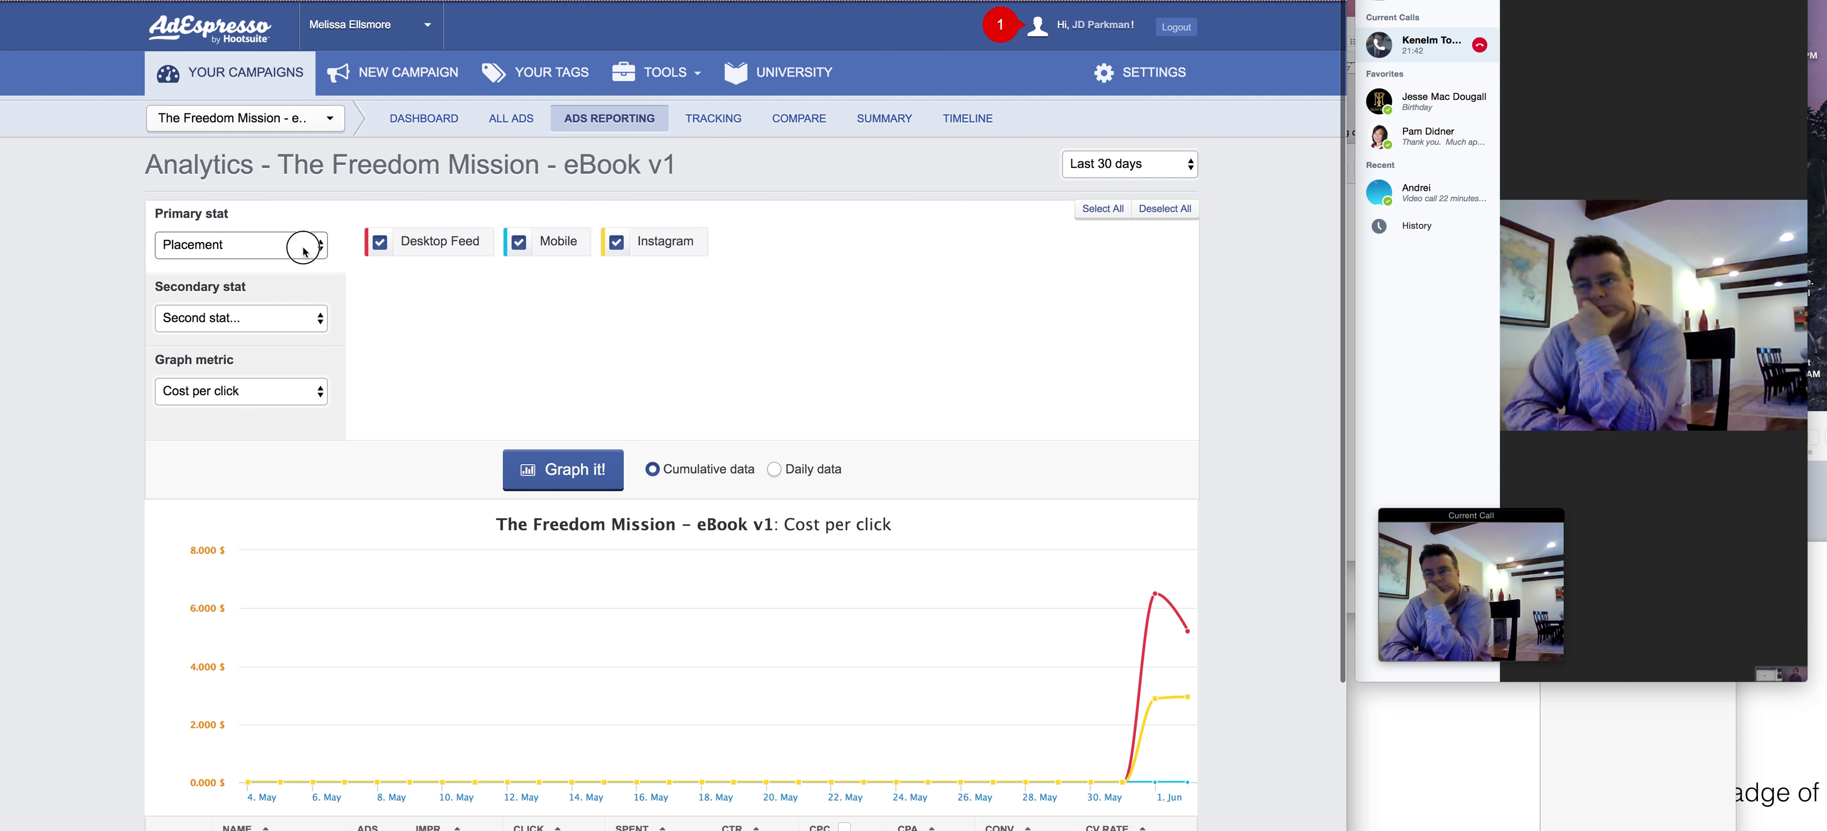
{"action": "left_click", "coordinate": [283, 245]}
{"action": "left_click", "coordinate": [234, 230]}
{"action": "left_click", "coordinate": [517, 459]}
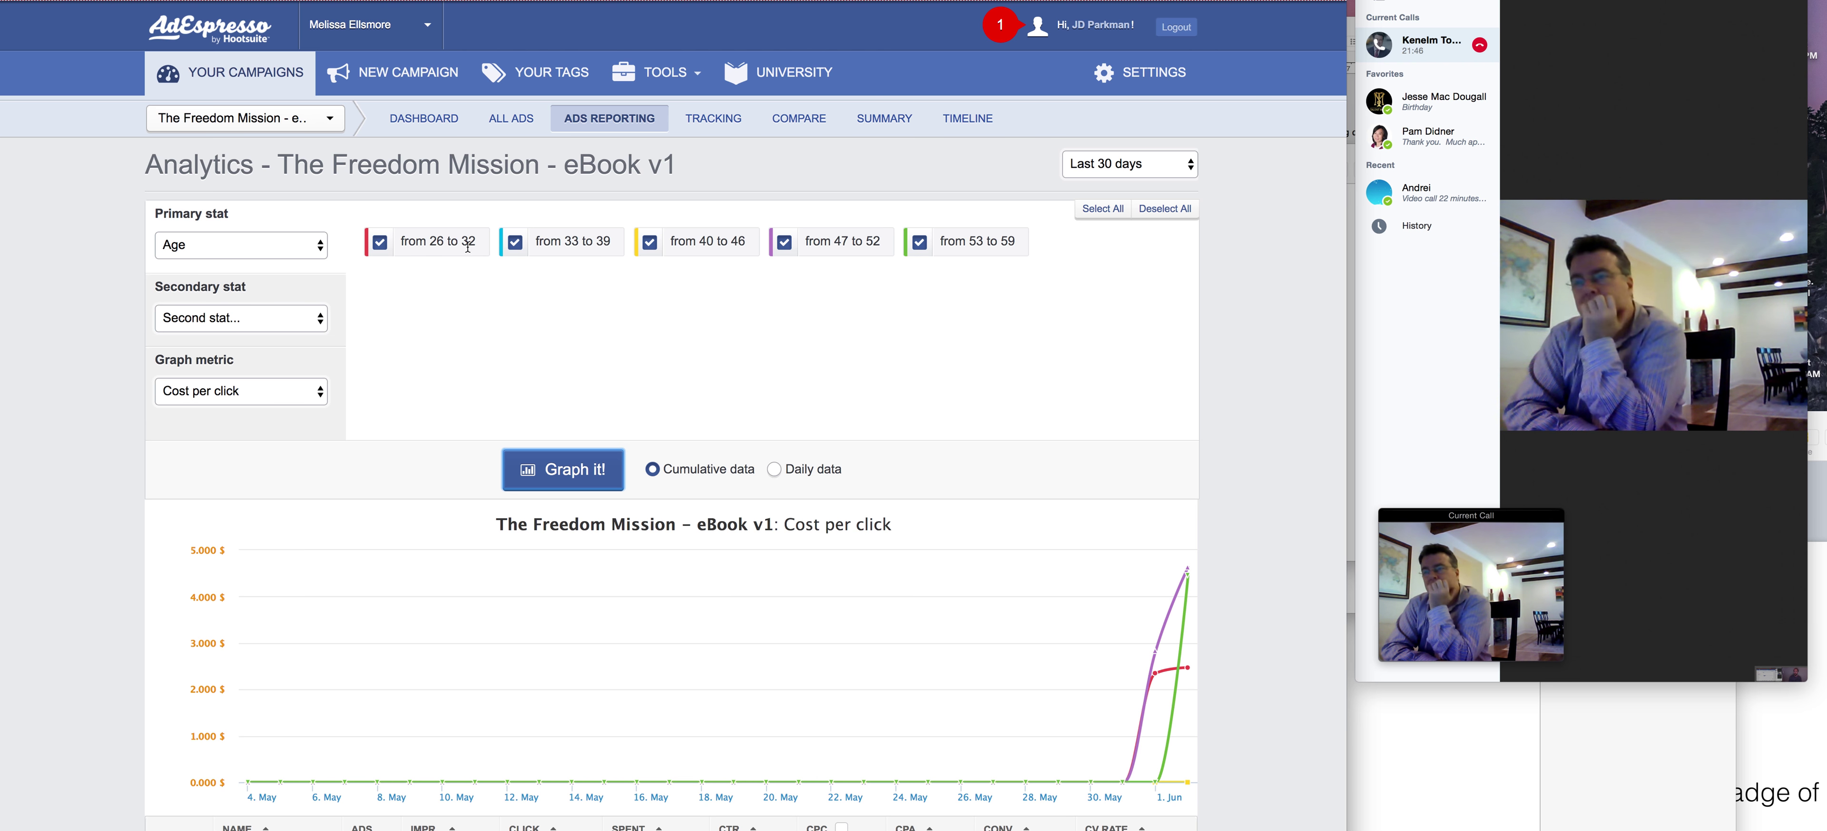
Highlight the 26 to 32, 33 to 39 and 40 to 46 age range labels above the graph.
{"action": "left_click_drag", "start_coordinate": [459, 240], "coordinate": [383, 242]}
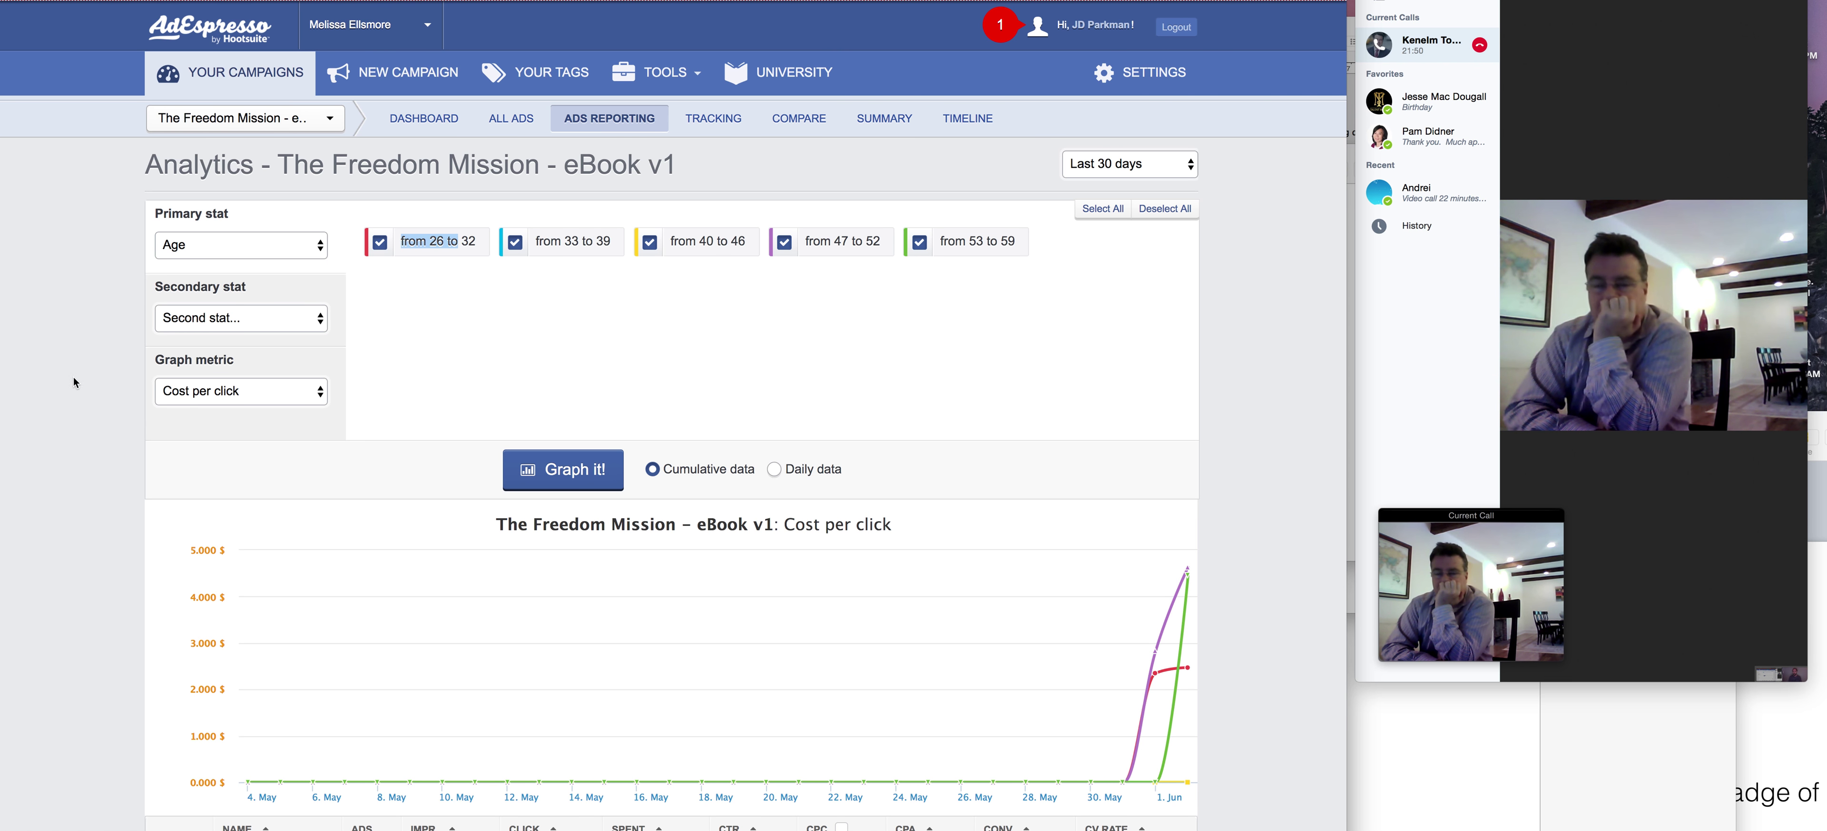
{"action": "left_click_drag", "start_coordinate": [477, 241], "coordinate": [402, 248]}
{"action": "left_click_drag", "start_coordinate": [610, 242], "coordinate": [523, 242]}
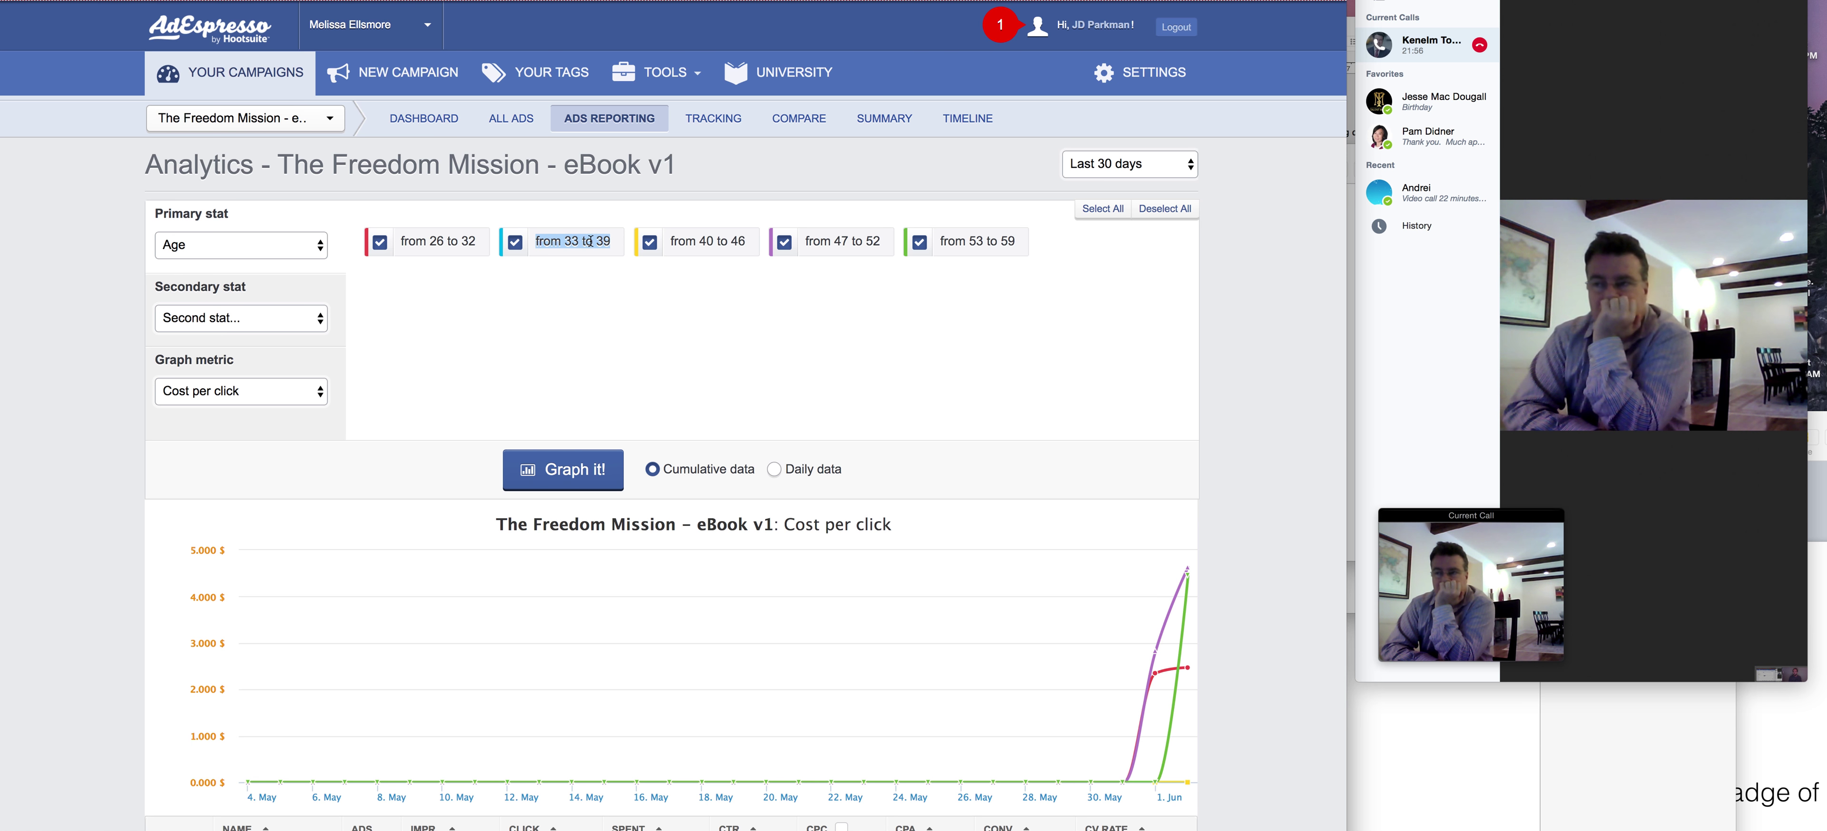
{"action": "left_click_drag", "start_coordinate": [746, 241], "coordinate": [685, 241]}
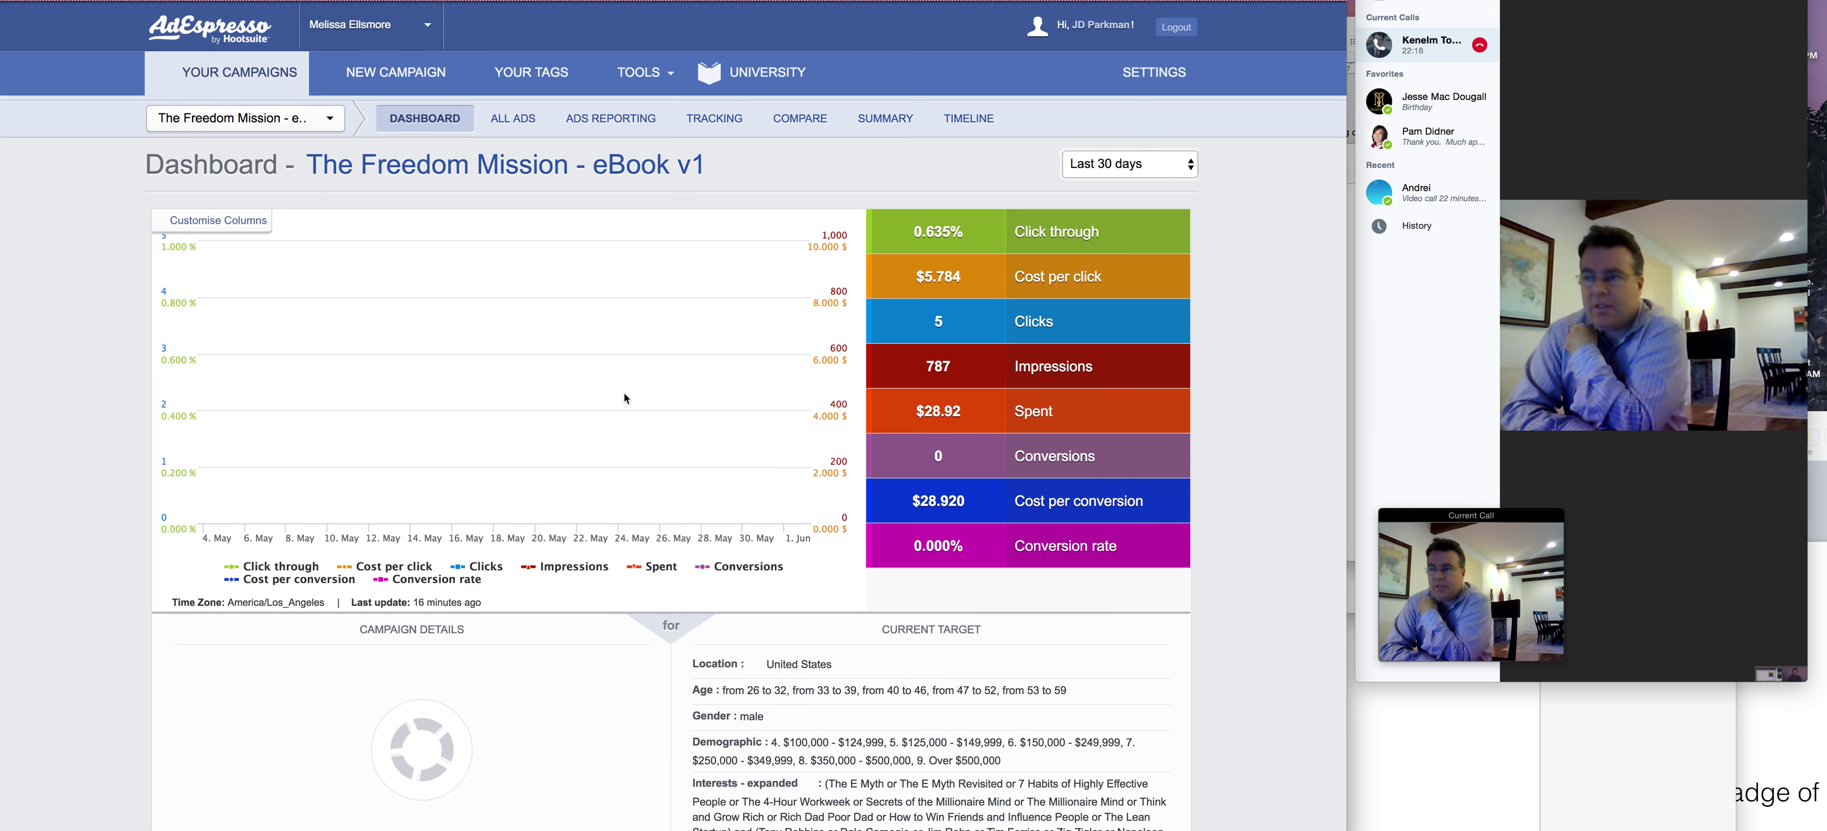
Copy the Freedom Mission eBook campaign and name the copy "The Freedom Mission - eBook v1 Instagram Removed".
{"action": "scroll", "coordinate": [623, 394], "scroll_direction": "down", "scroll_amount": 5}
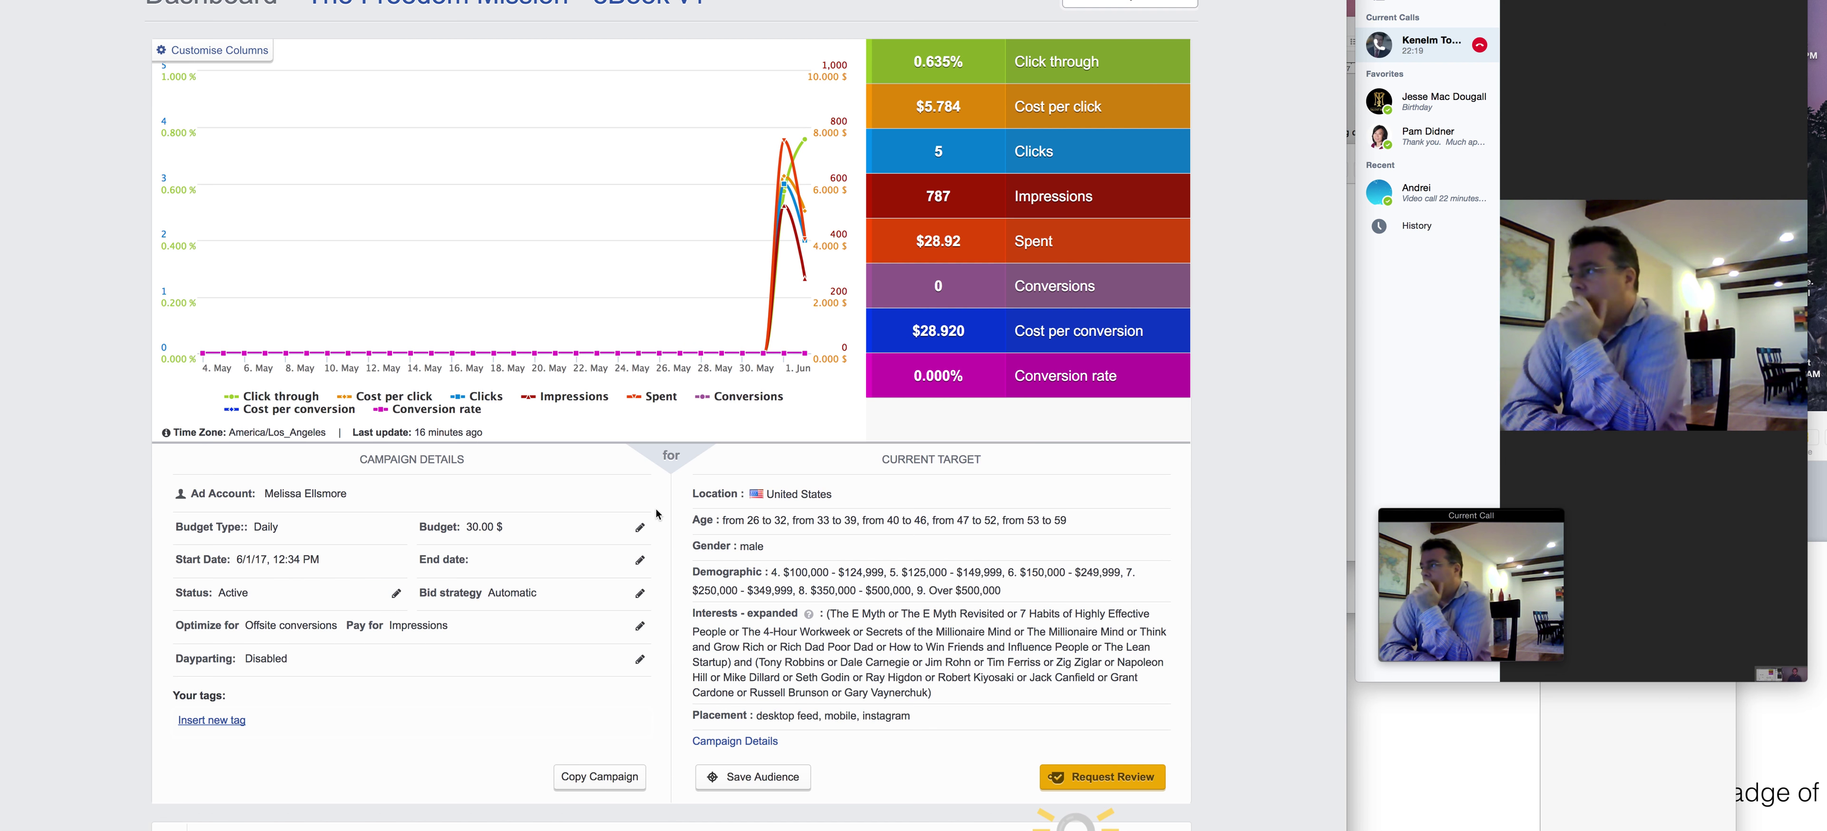
{"action": "left_click", "coordinate": [616, 774]}
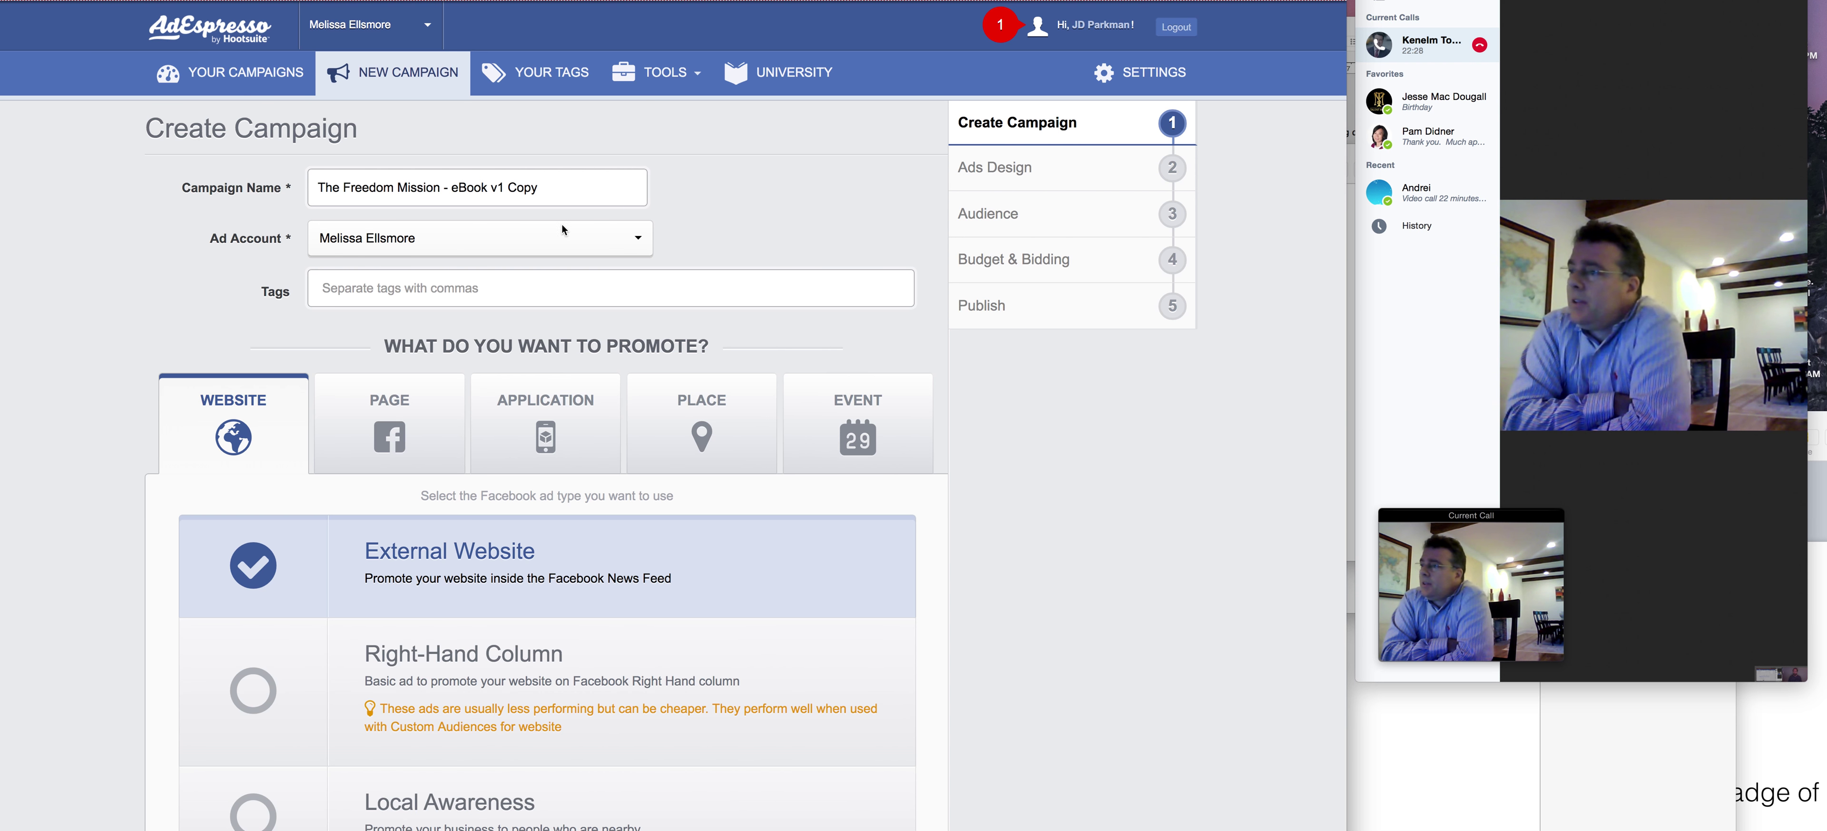
{"action": "left_click", "coordinate": [548, 187]}
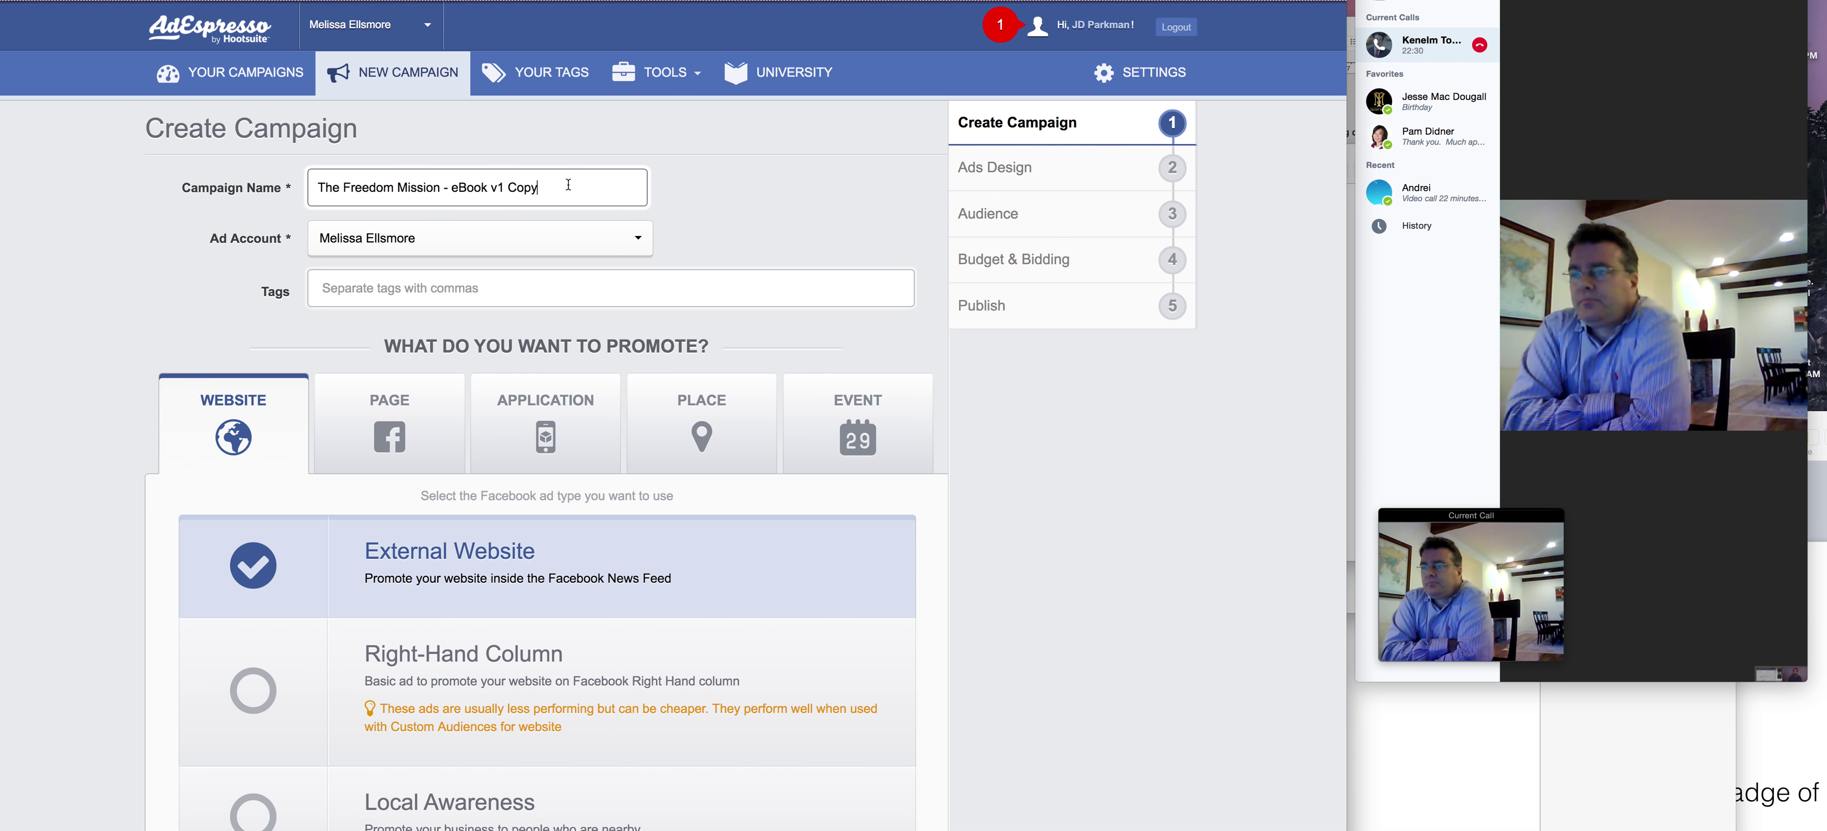
{"action": "key", "text": "BackSpace"}
{"action": "key", "text": "BackSpace"}
{"action": "key", "text": "BackSpace"}
{"action": "key", "text": "BackSpace"}
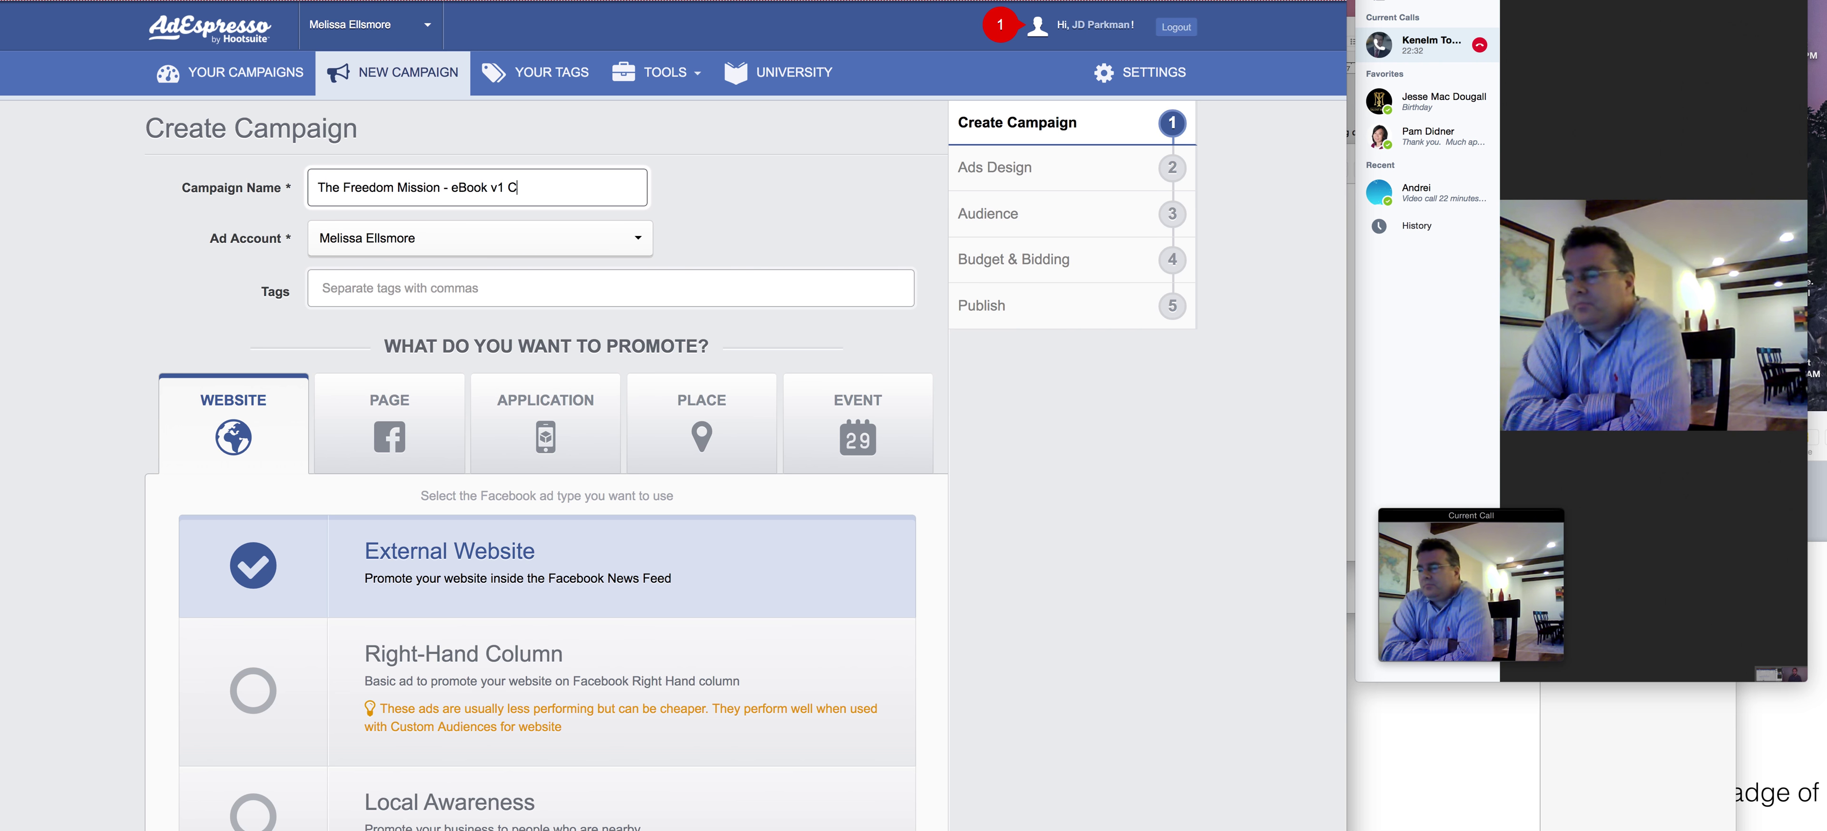
{"action": "type", "text": "Instagram Removed"}
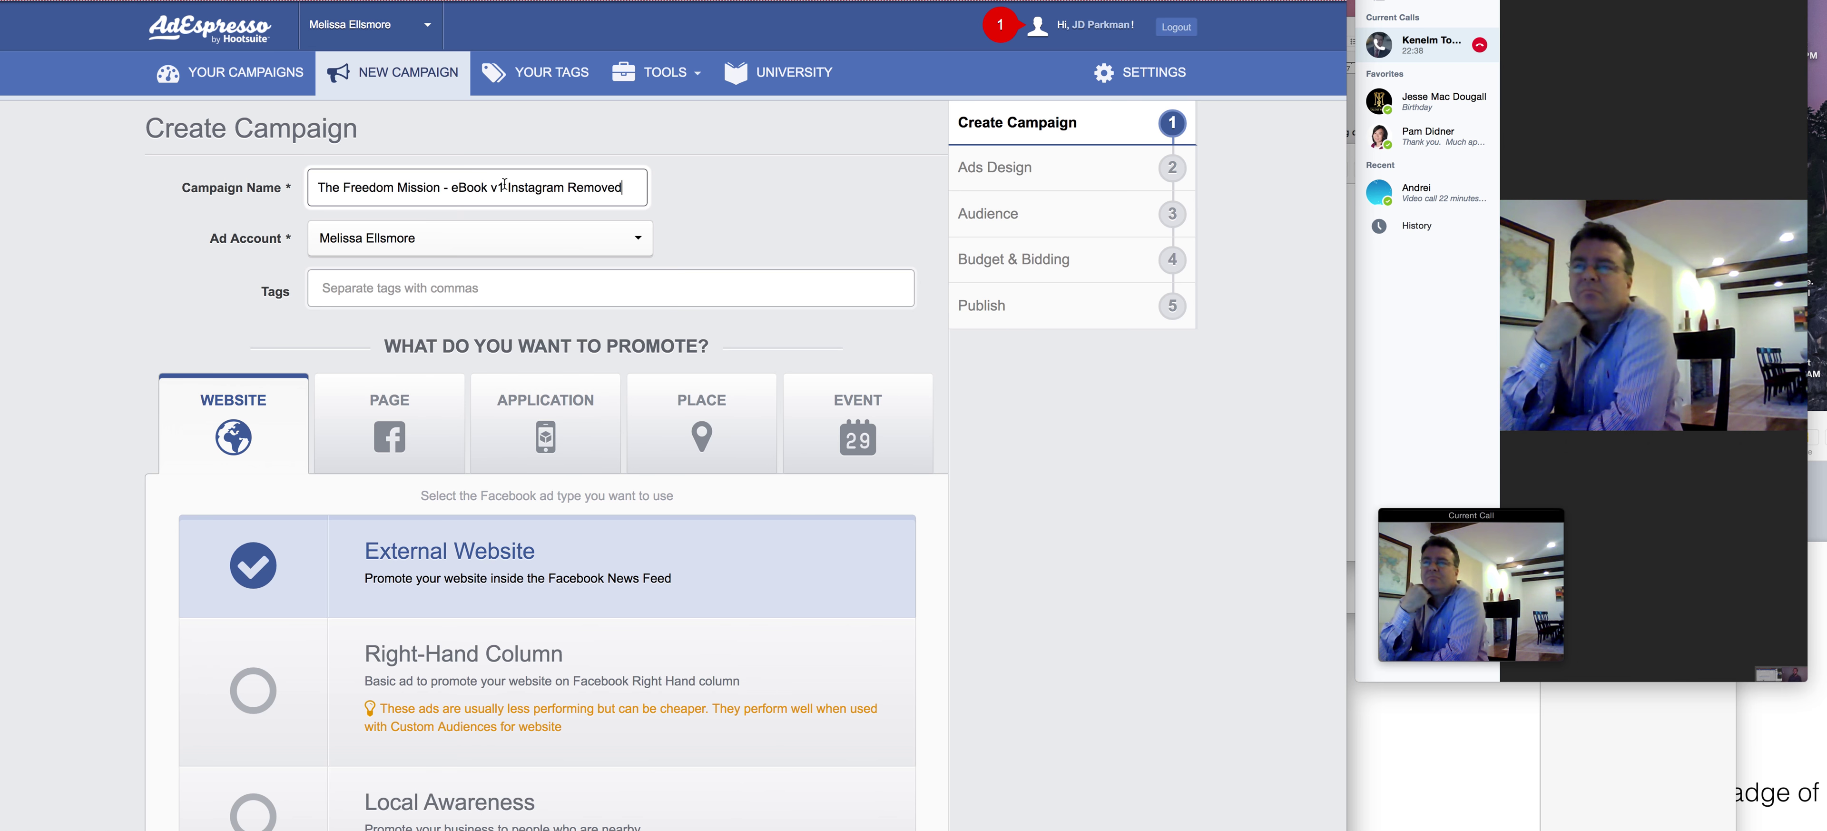
Proceed to the ads design and deselect the Instagram placement, keeping the desktop and mobile feeds.
{"action": "scroll", "coordinate": [560, 638], "scroll_direction": "down", "scroll_amount": 10}
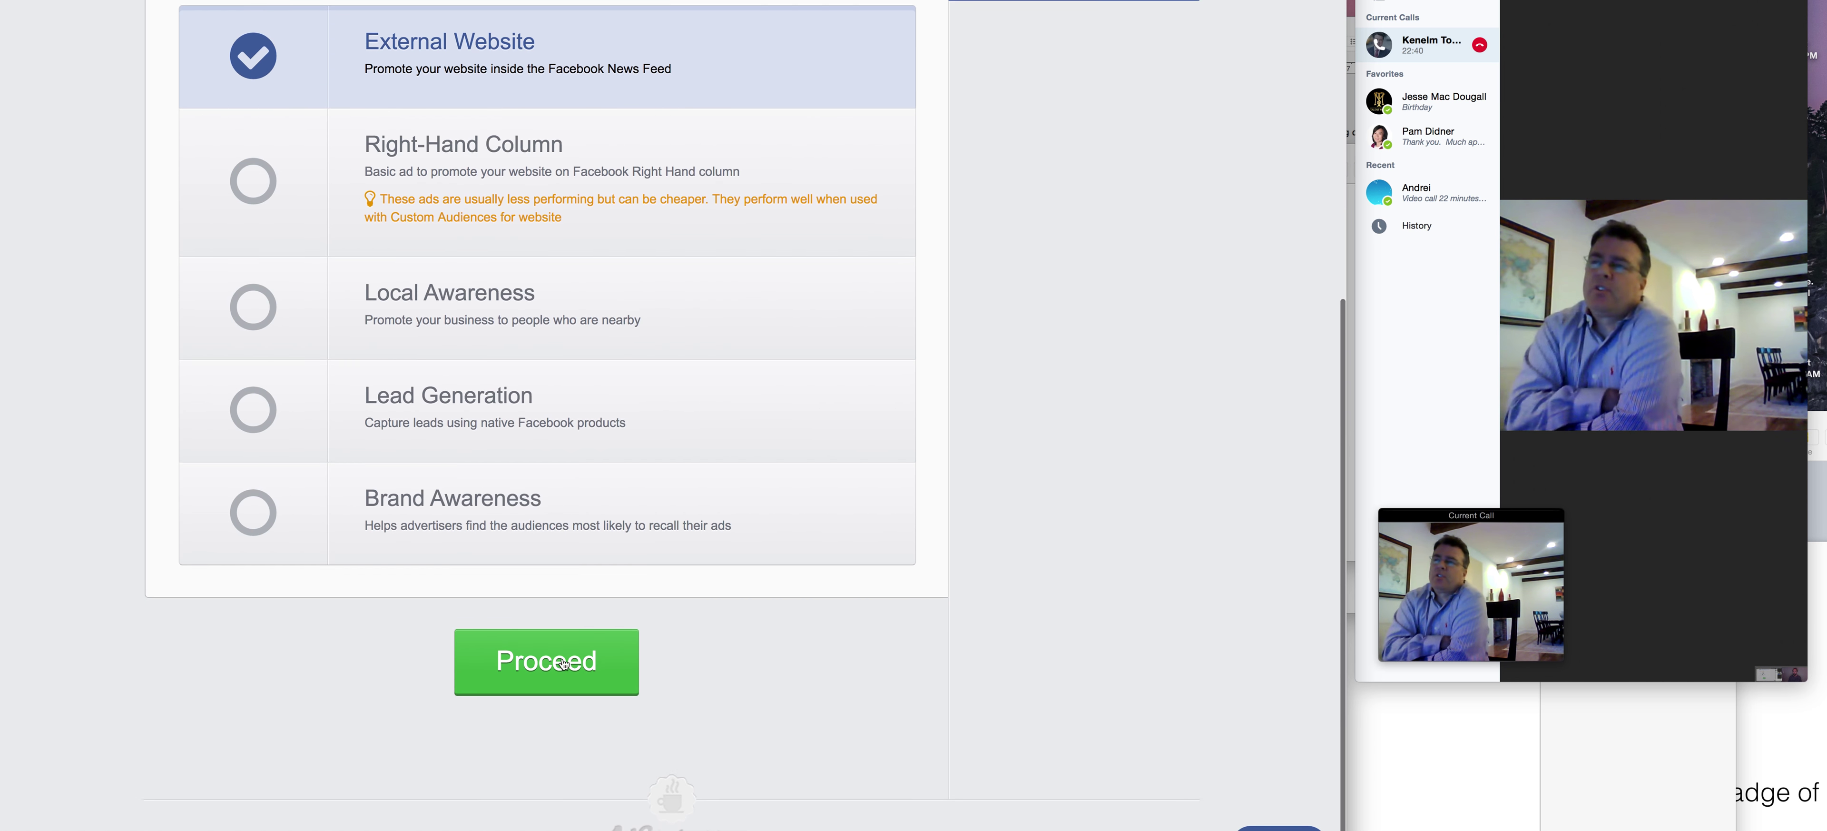
{"action": "left_click", "coordinate": [564, 663]}
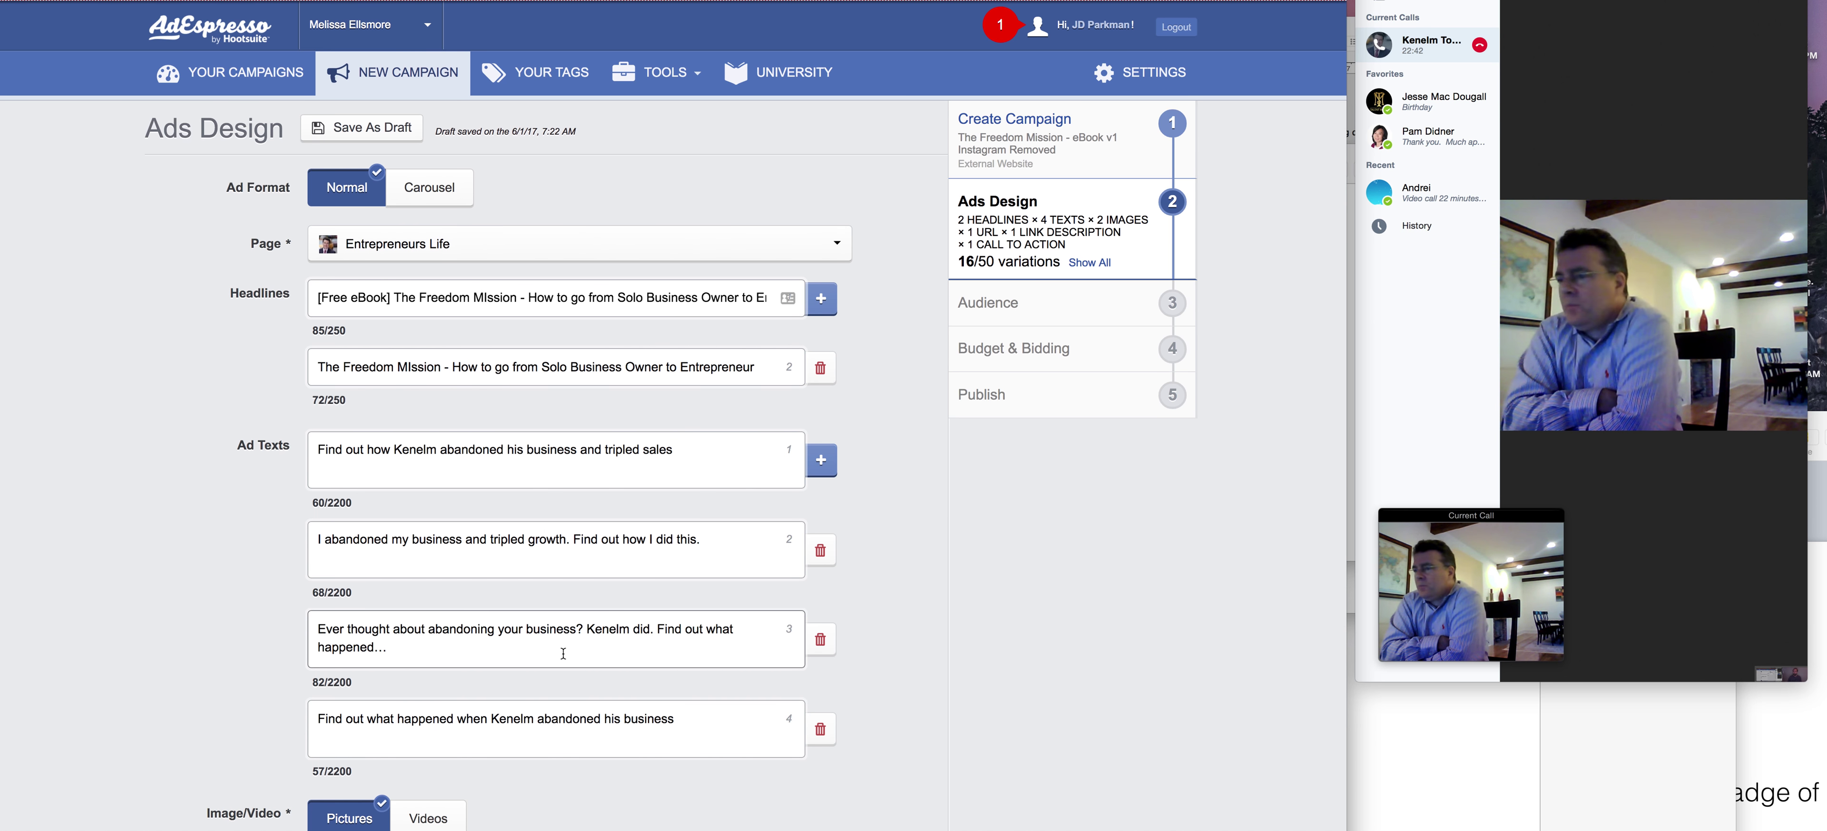
{"action": "scroll", "coordinate": [145, 411], "scroll_direction": "down", "scroll_amount": 2}
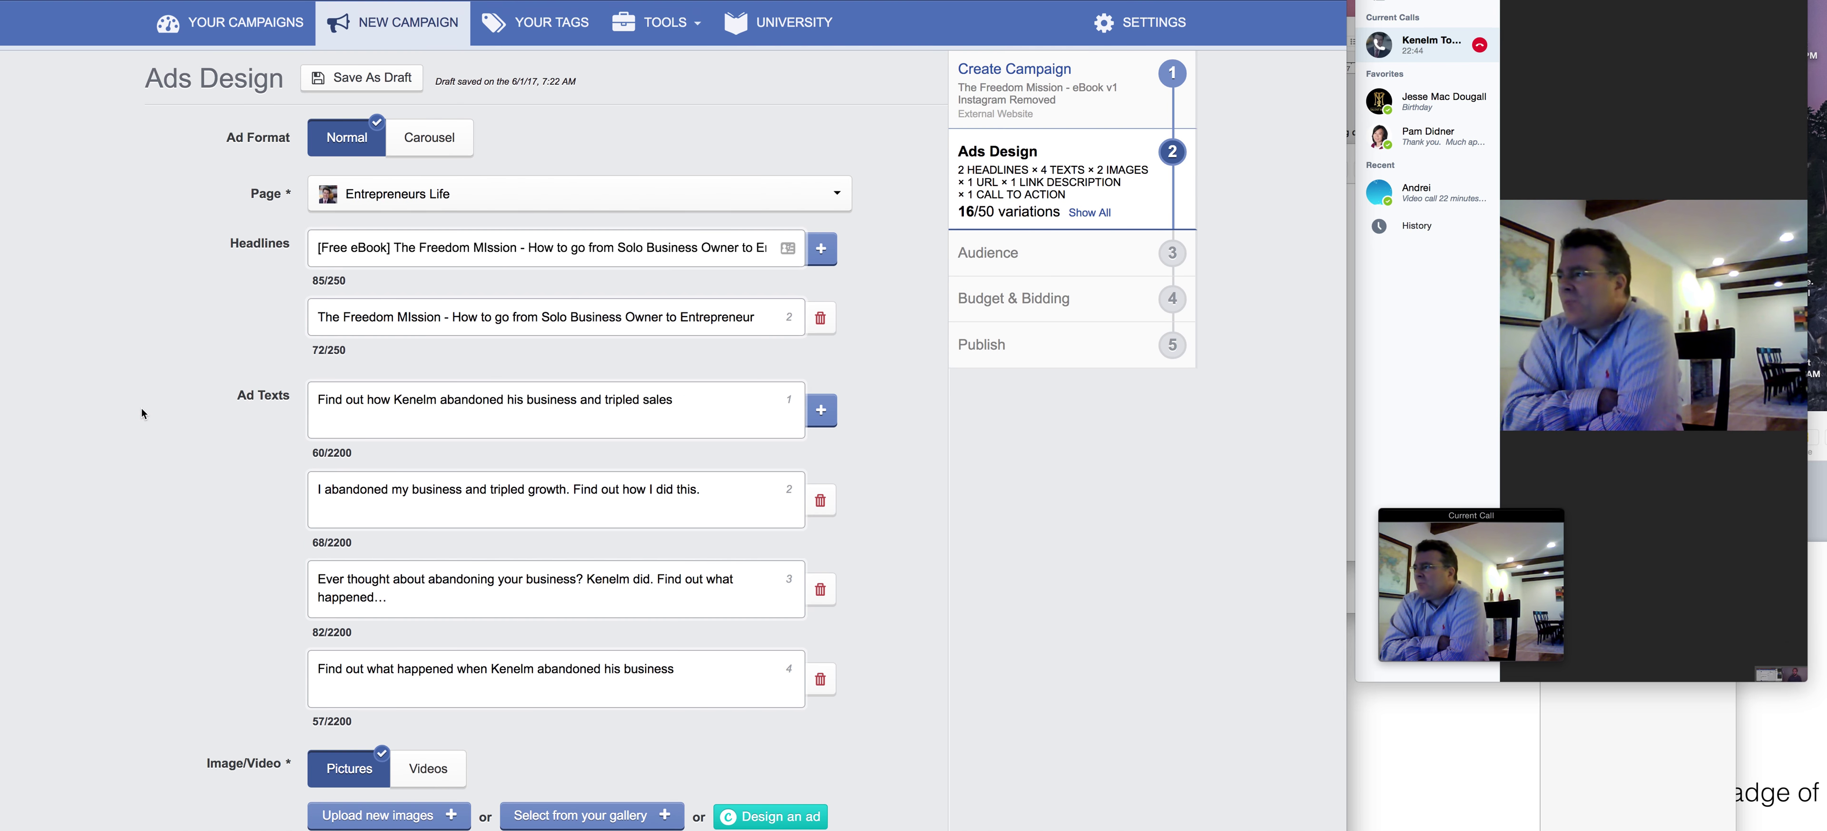
{"action": "scroll", "coordinate": [115, 431], "scroll_direction": "down", "scroll_amount": 12}
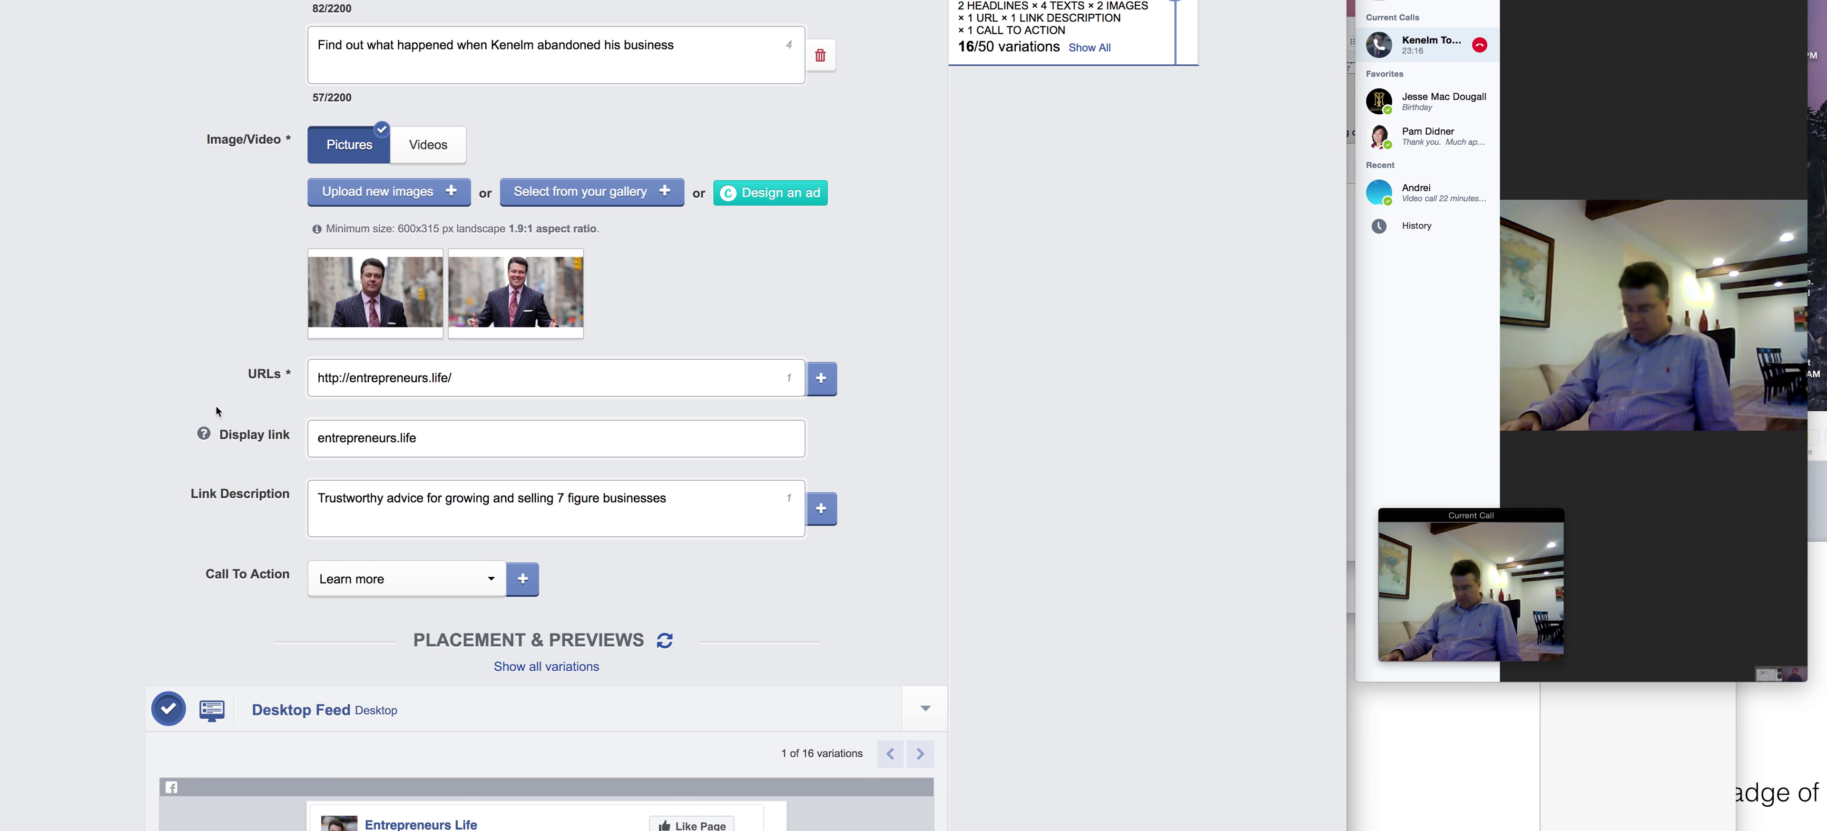
{"action": "scroll", "coordinate": [56, 383], "scroll_direction": "down", "scroll_amount": 11}
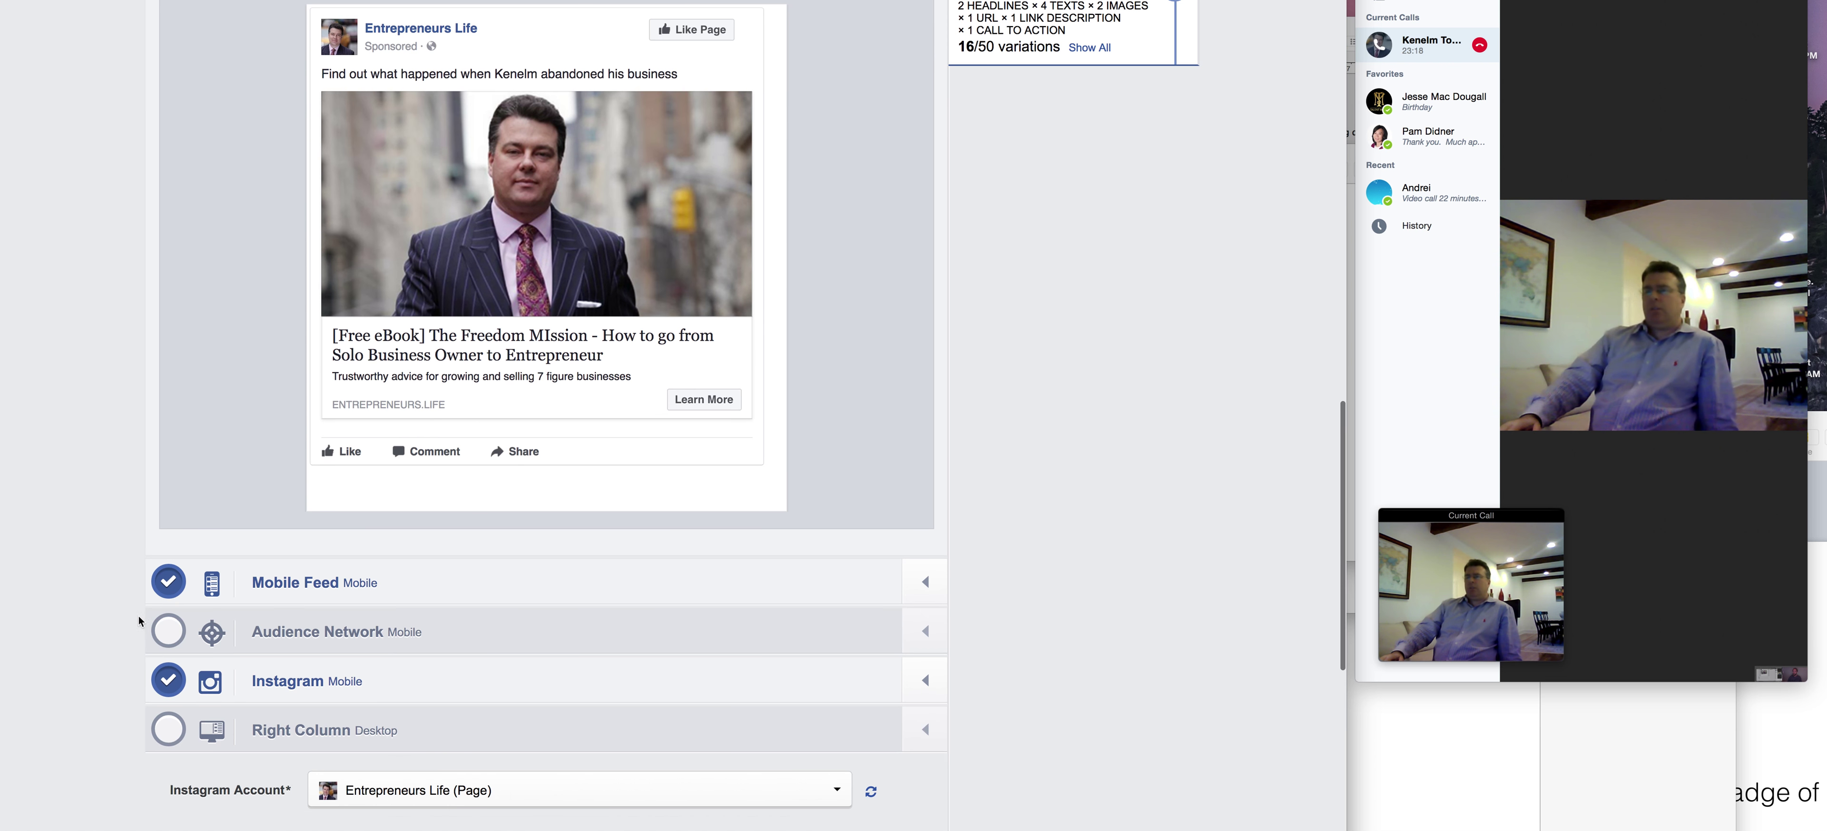
{"action": "left_click", "coordinate": [167, 674]}
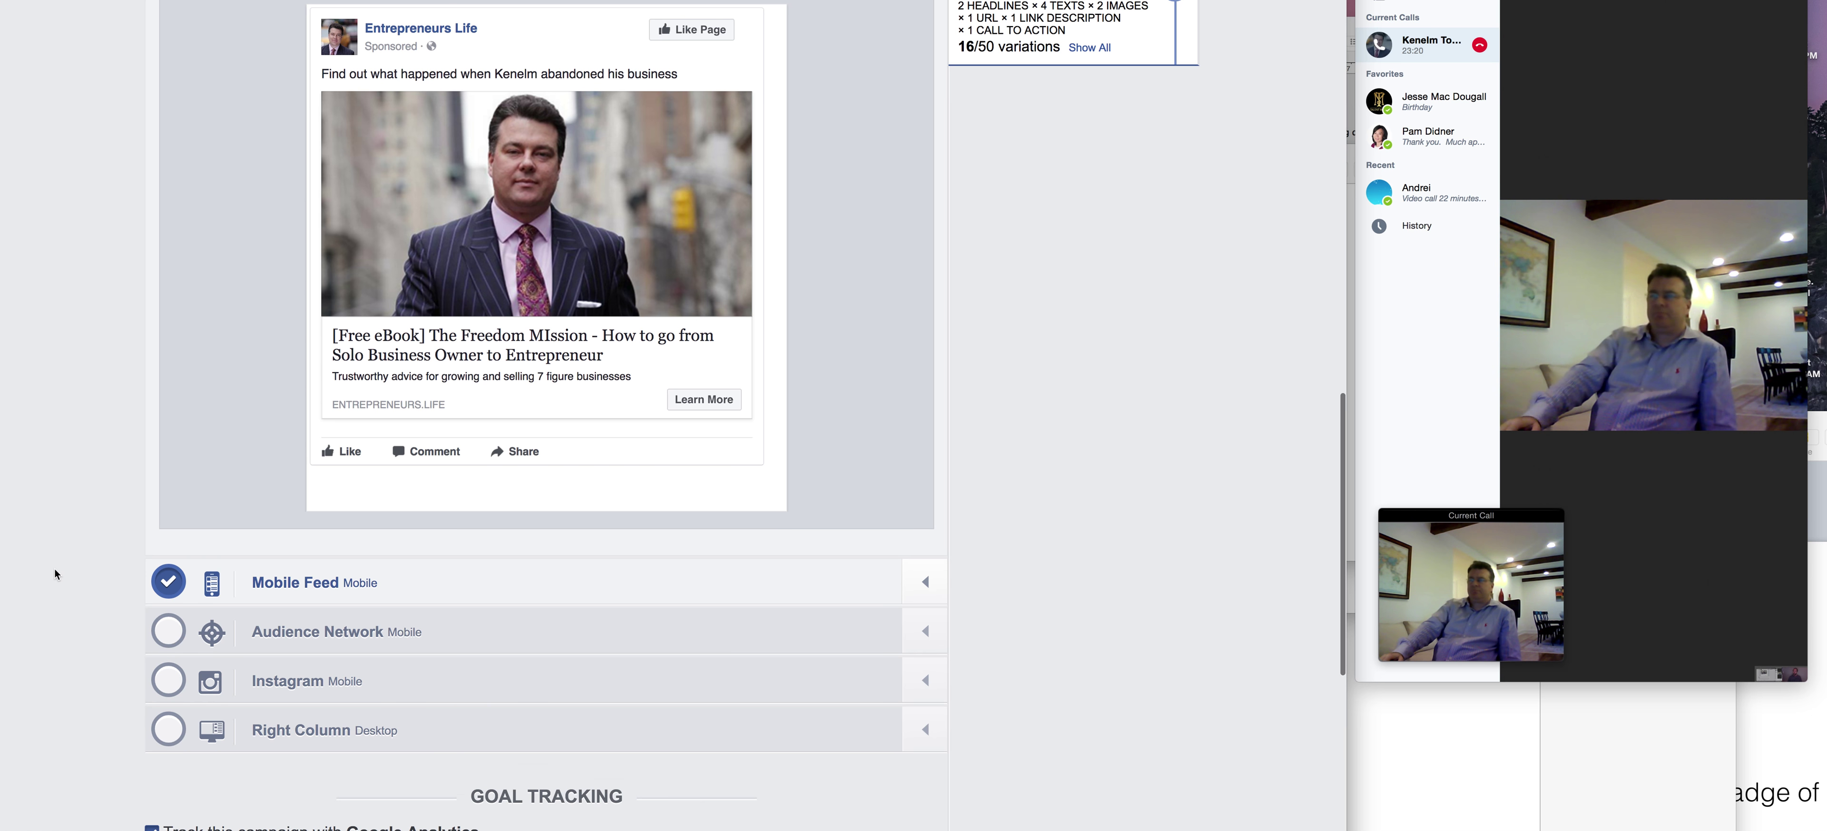
Review the copied campaign's headlines, ad texts, images, link details and desktop feed preview.
{"action": "scroll", "coordinate": [55, 571], "scroll_direction": "up", "scroll_amount": 2}
{"action": "scroll", "coordinate": [54, 569], "scroll_direction": "up", "scroll_amount": 1}
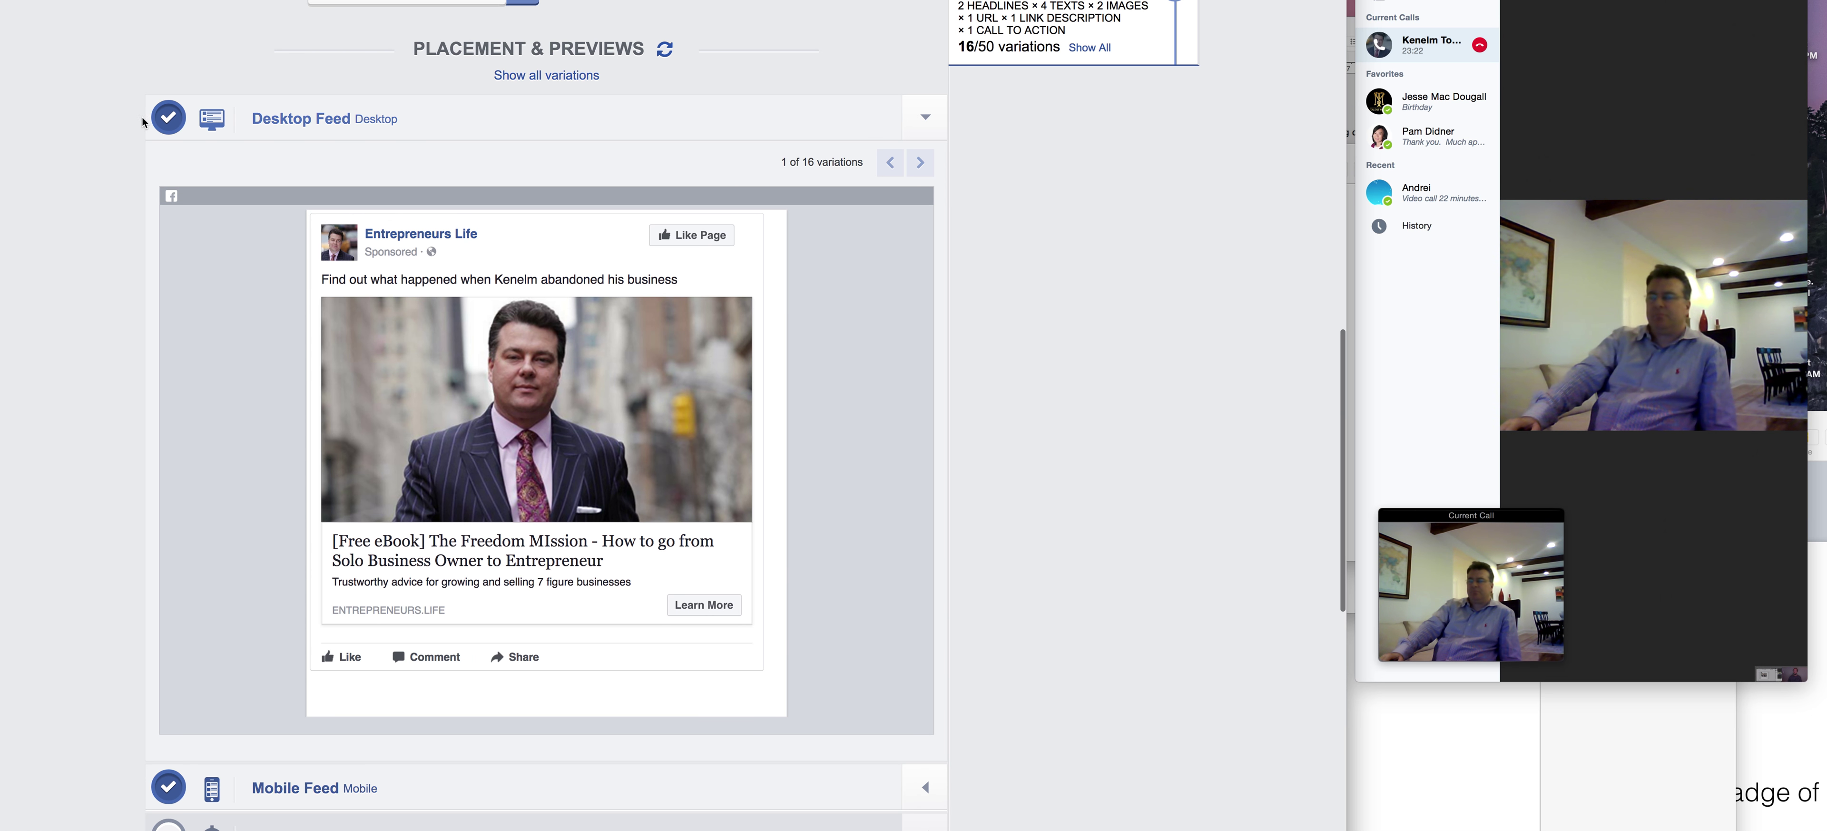
{"action": "scroll", "coordinate": [110, 117], "scroll_direction": "up", "scroll_amount": 10}
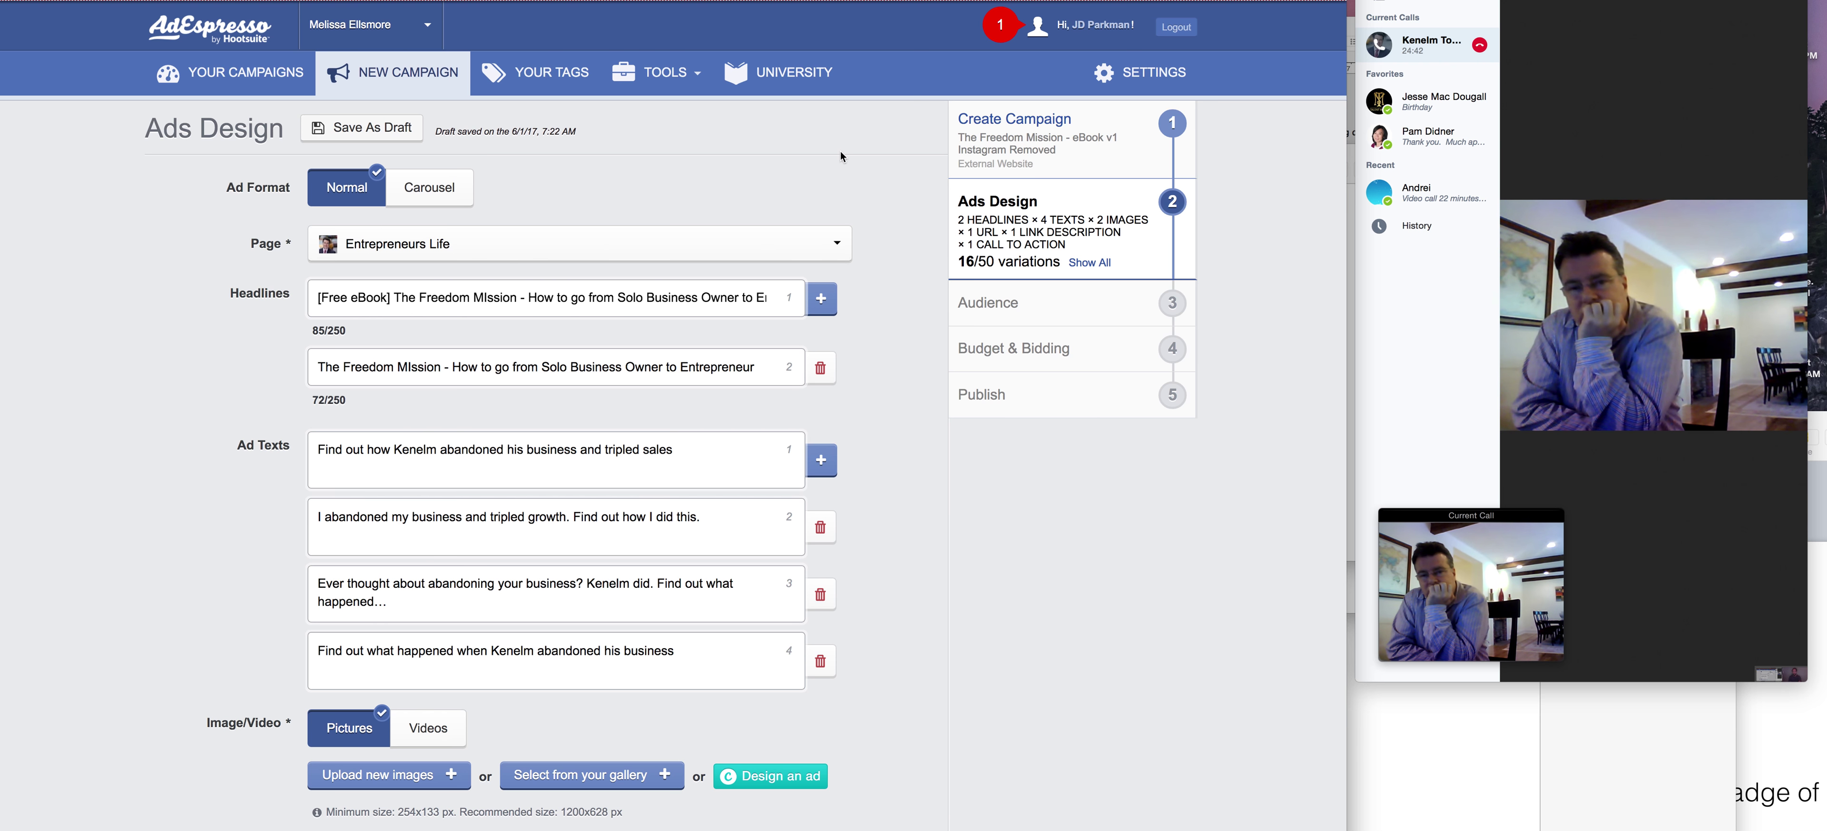
{"action": "scroll", "coordinate": [954, 401], "scroll_direction": "down", "scroll_amount": 15}
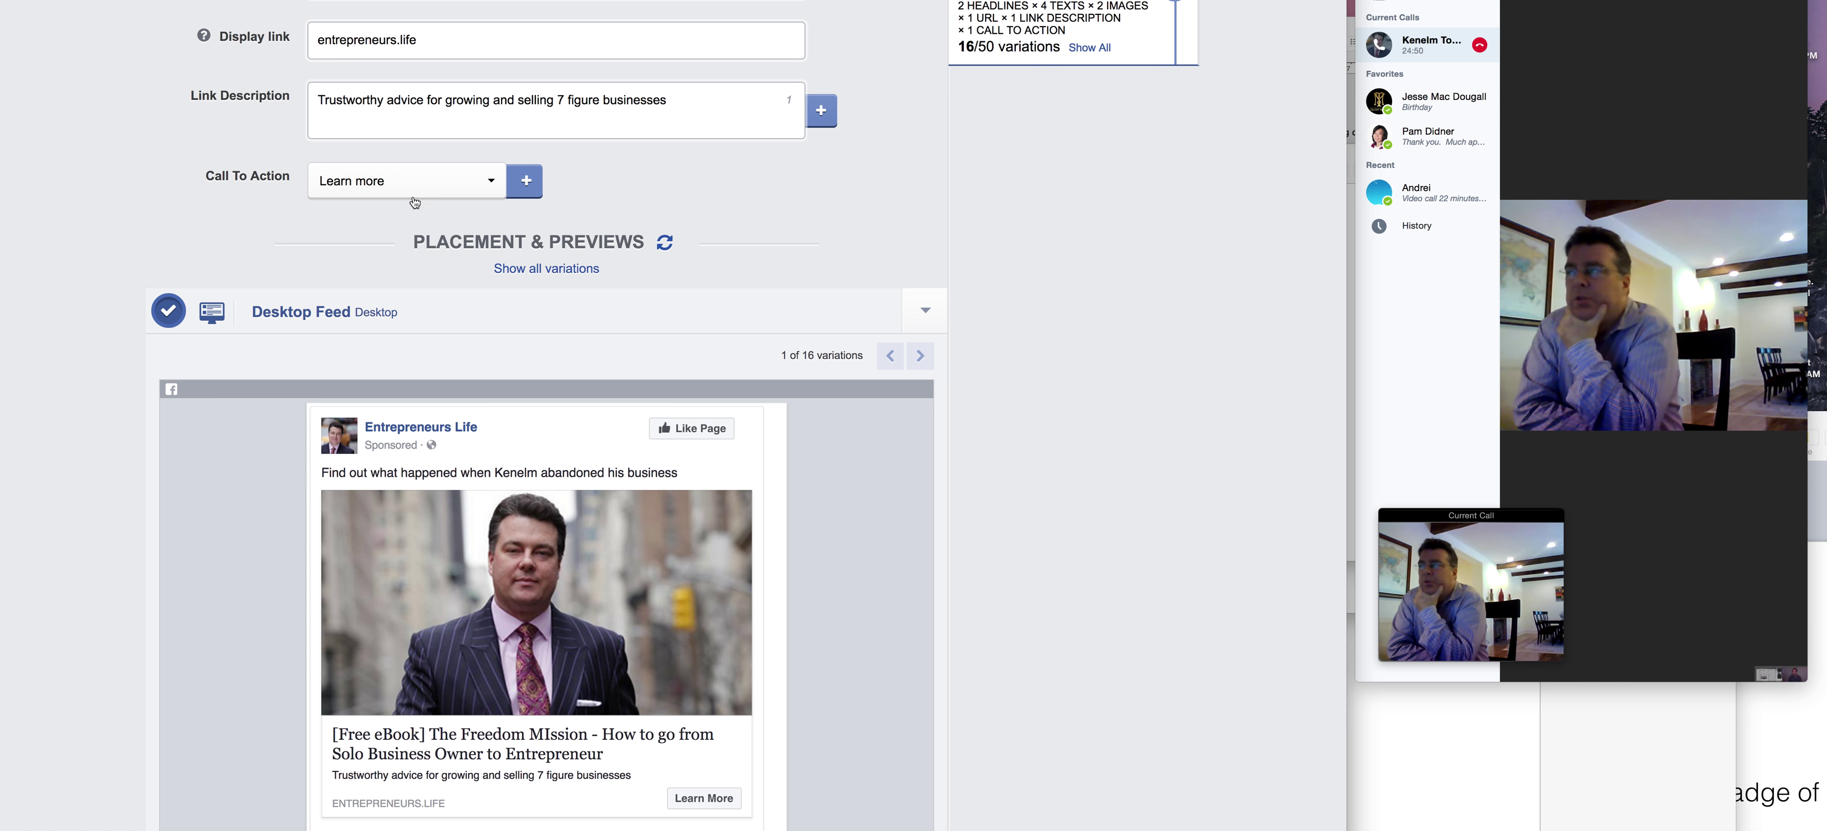
{"action": "scroll", "coordinate": [150, 205], "scroll_direction": "down", "scroll_amount": 5}
{"action": "scroll", "coordinate": [84, 234], "scroll_direction": "up", "scroll_amount": 1}
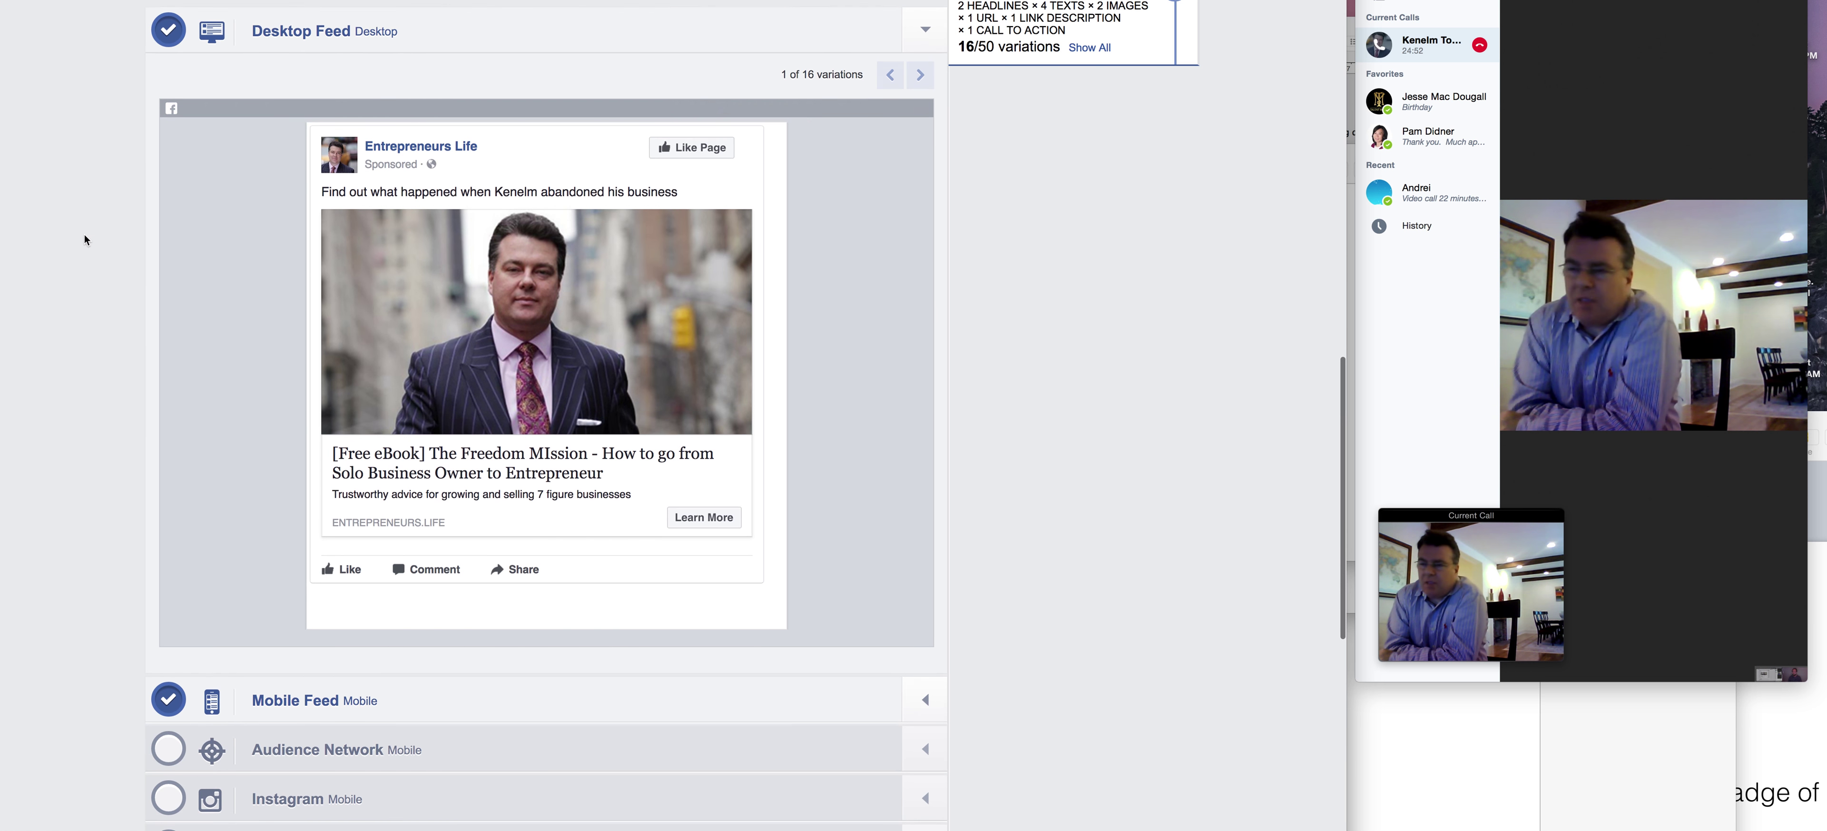
{"action": "scroll", "coordinate": [84, 234], "scroll_direction": "down", "scroll_amount": 3}
{"action": "scroll", "coordinate": [84, 234], "scroll_direction": "up", "scroll_amount": 3}
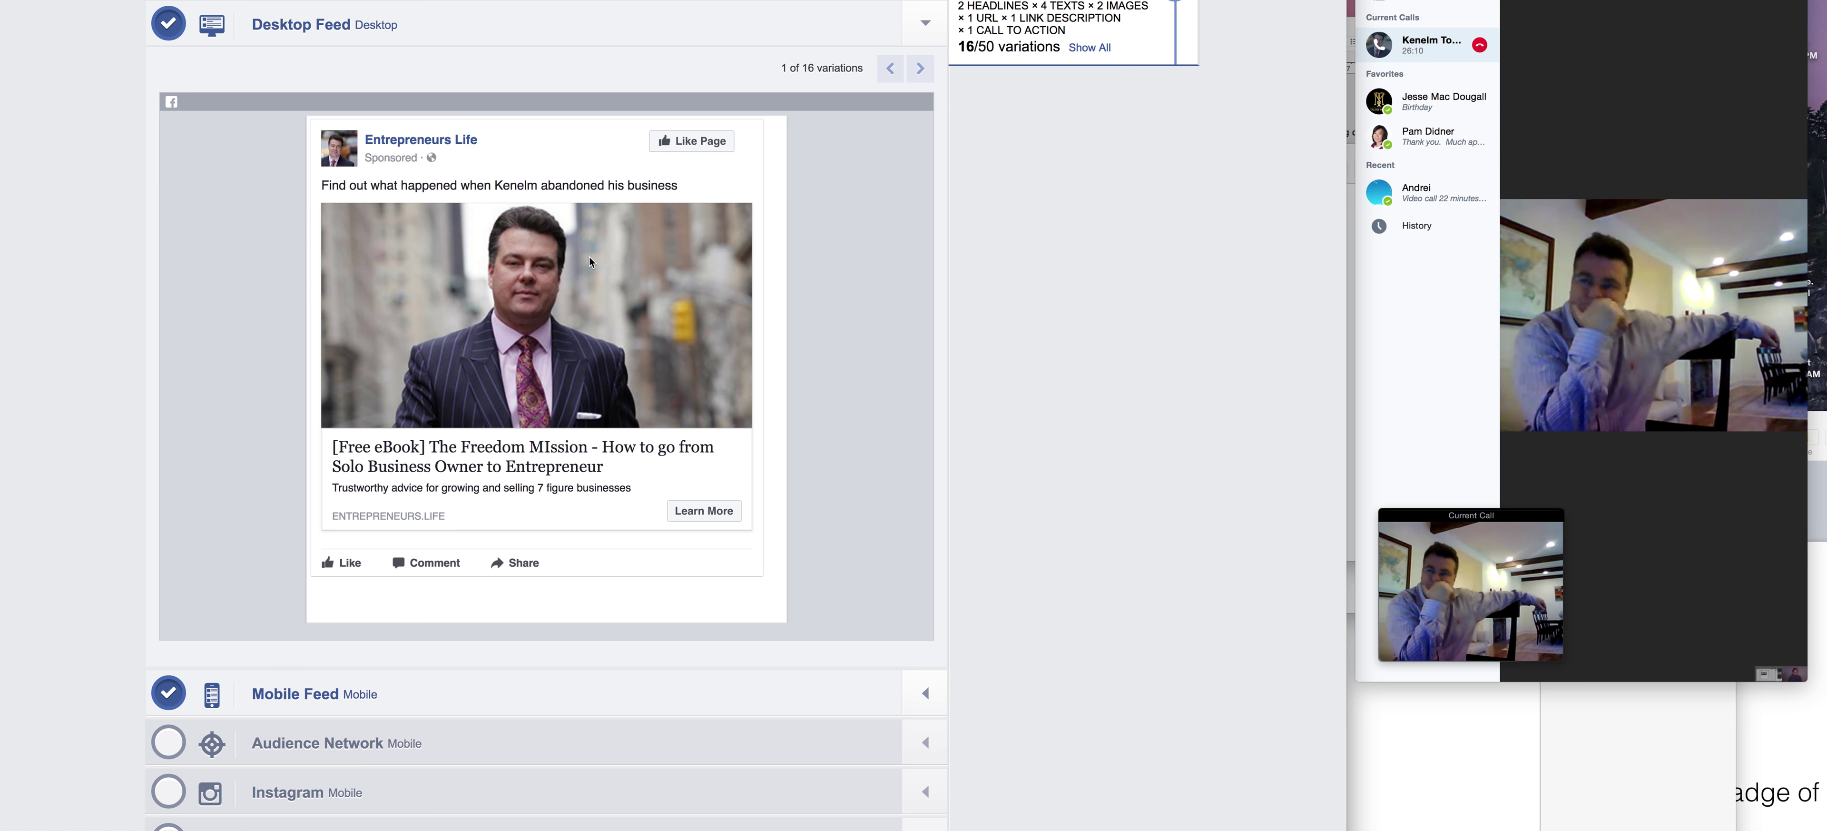
Check the Google Analytics and Facebook Pixel goal tracking settings and proceed to the audience setup.
{"action": "scroll", "coordinate": [589, 256], "scroll_direction": "down", "scroll_amount": 5}
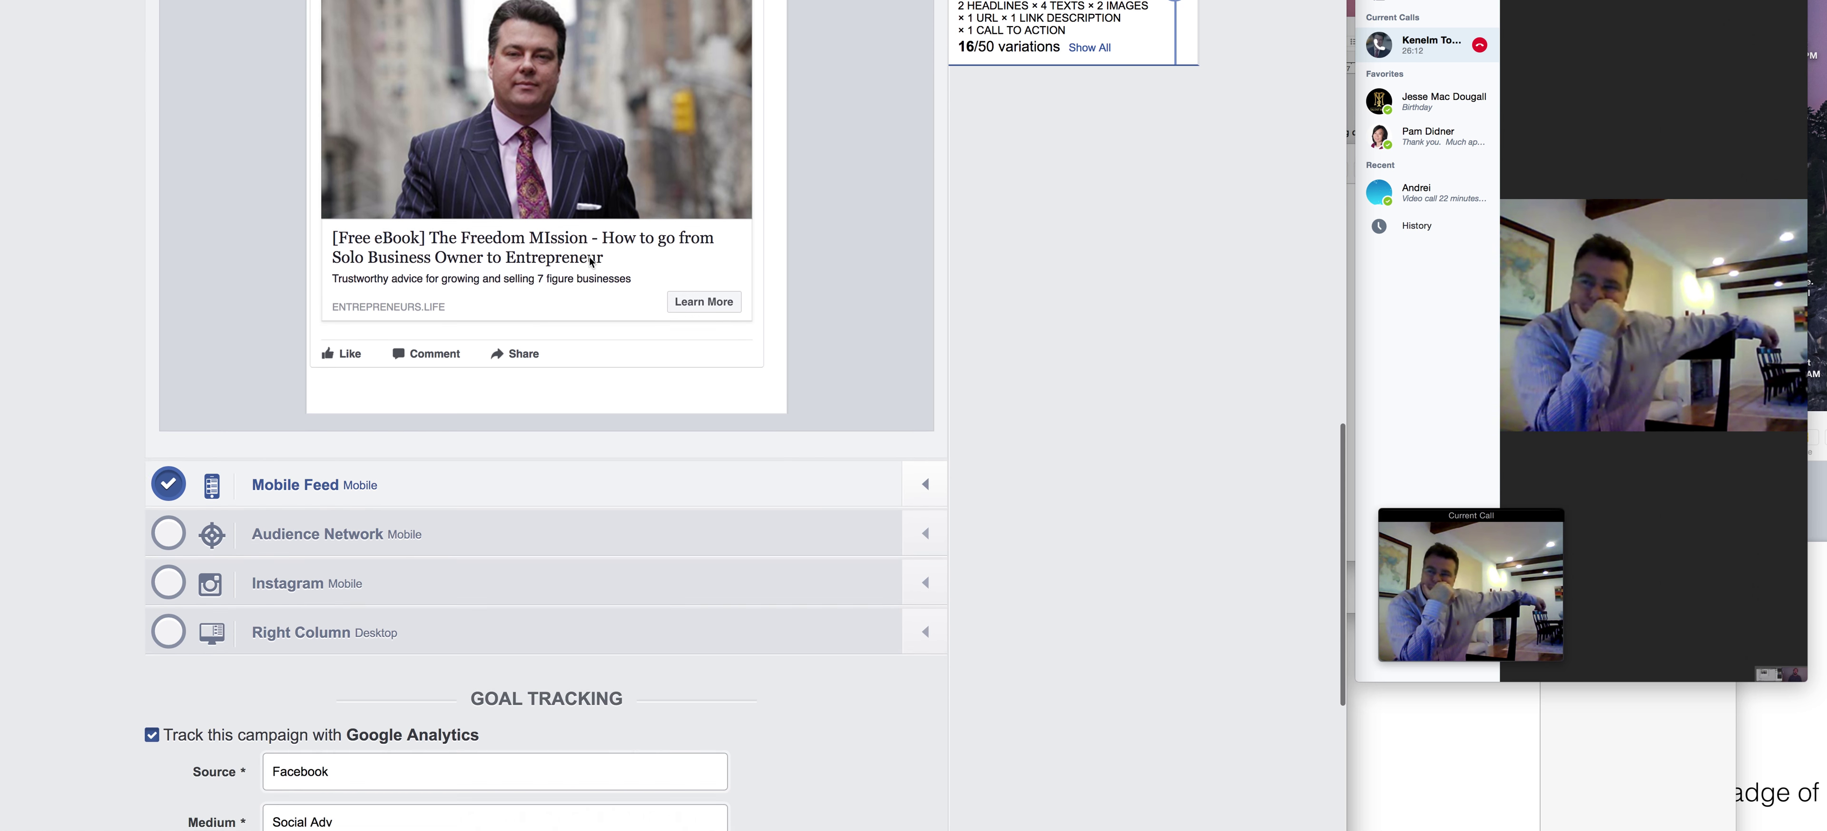
{"action": "scroll", "coordinate": [491, 130], "scroll_direction": "down", "scroll_amount": 2}
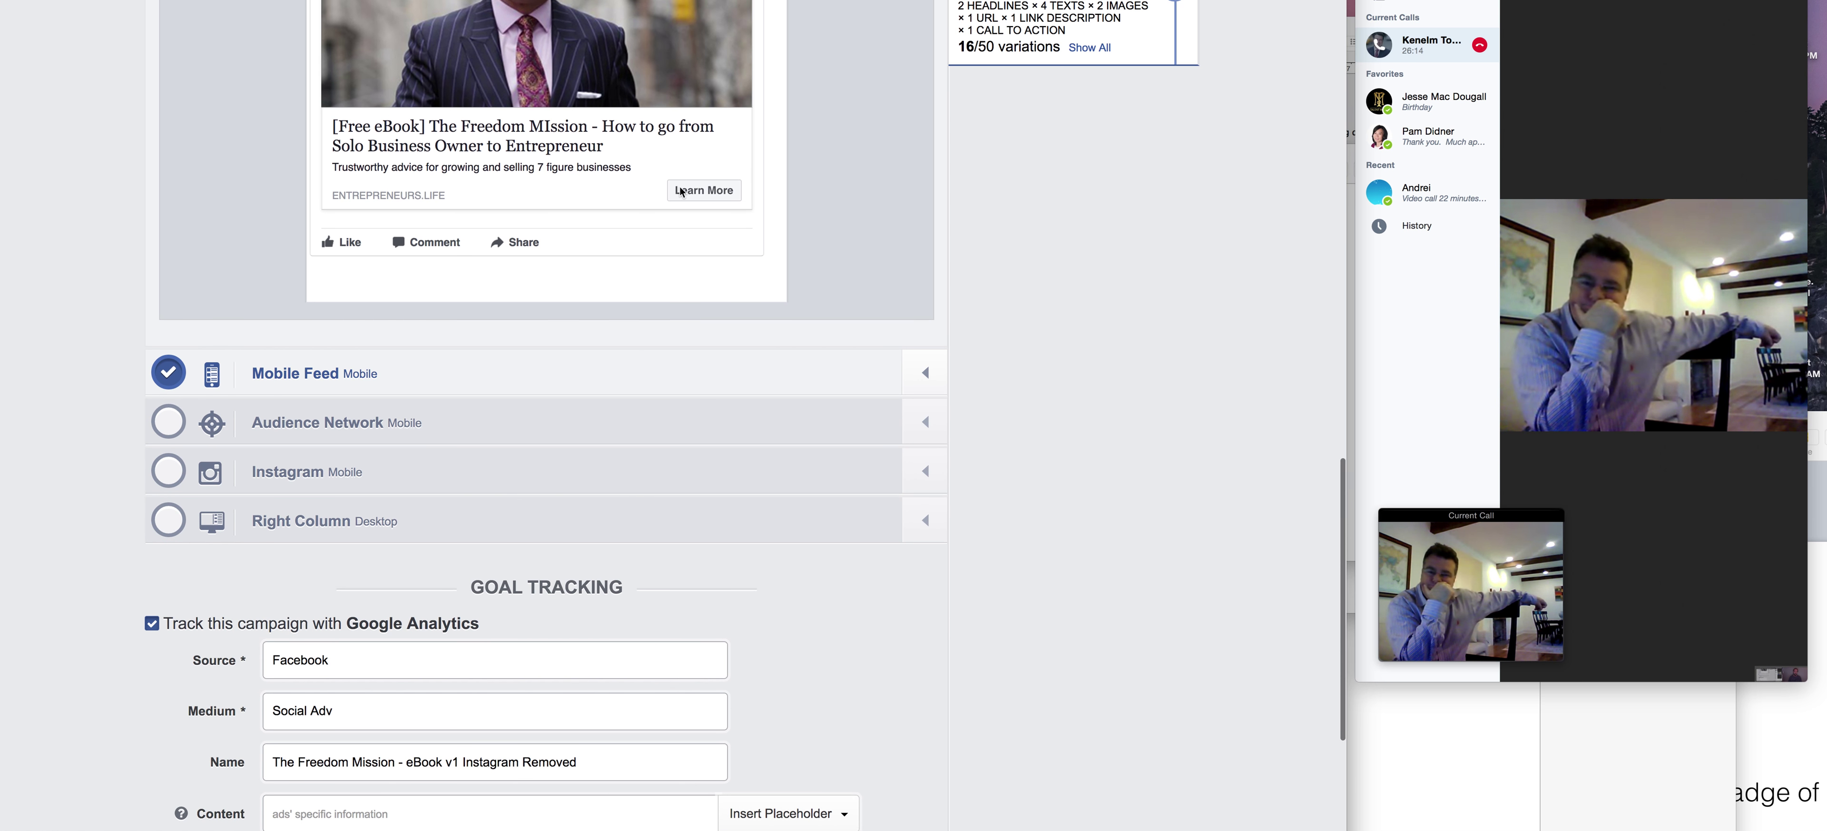
{"action": "scroll", "coordinate": [975, 250], "scroll_direction": "down", "scroll_amount": 8}
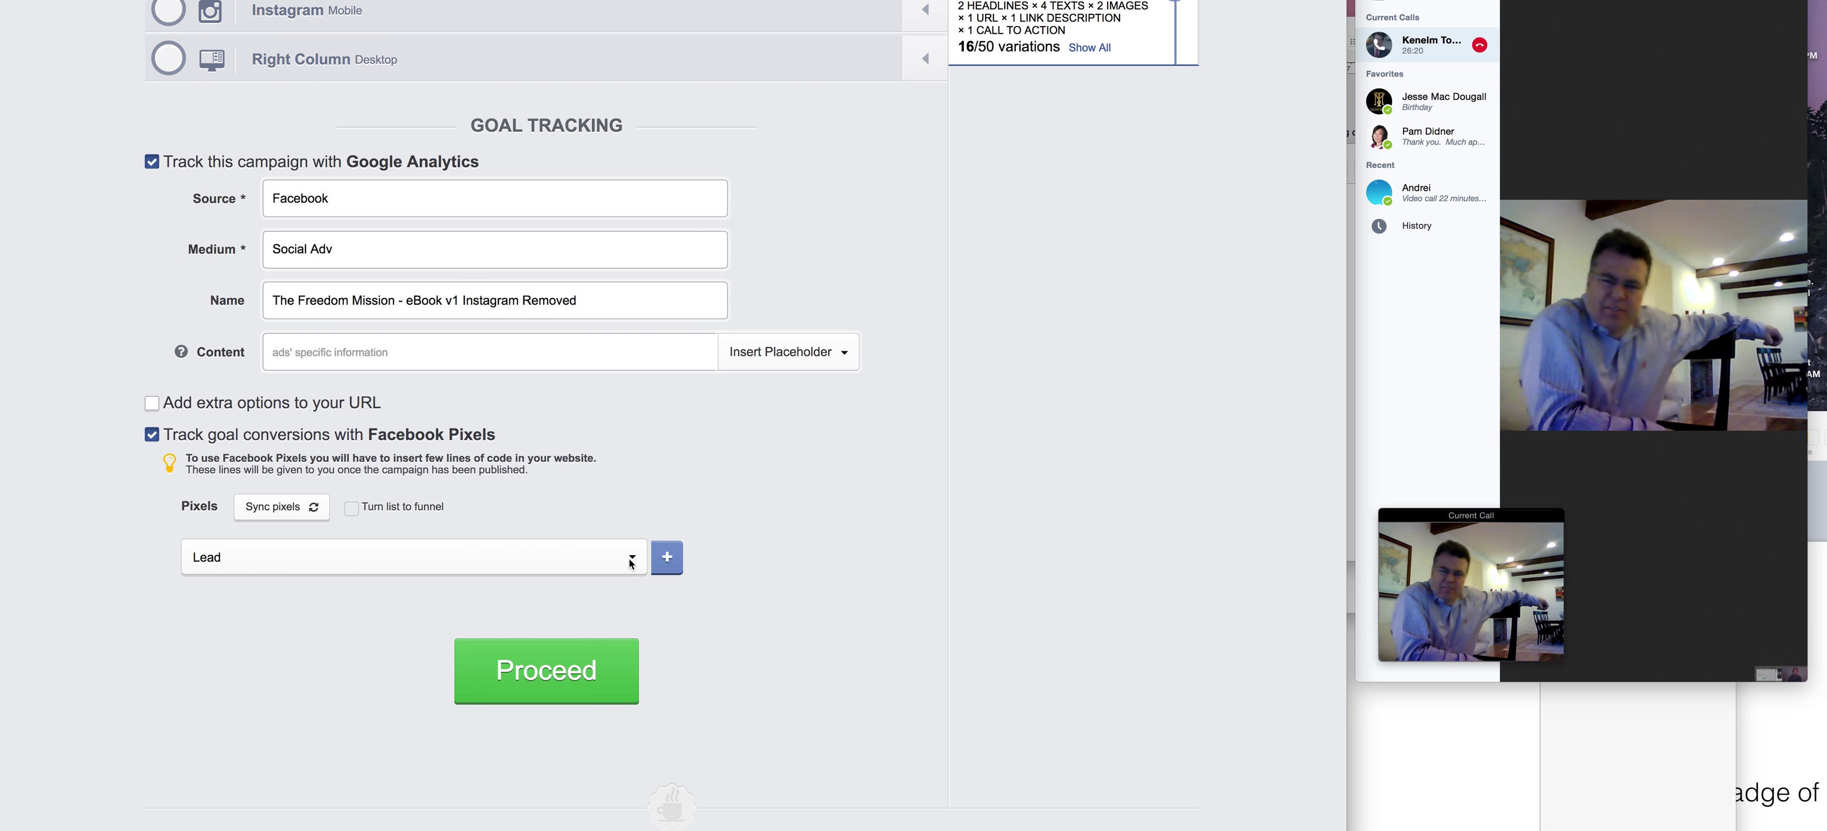
{"action": "left_click", "coordinate": [518, 702]}
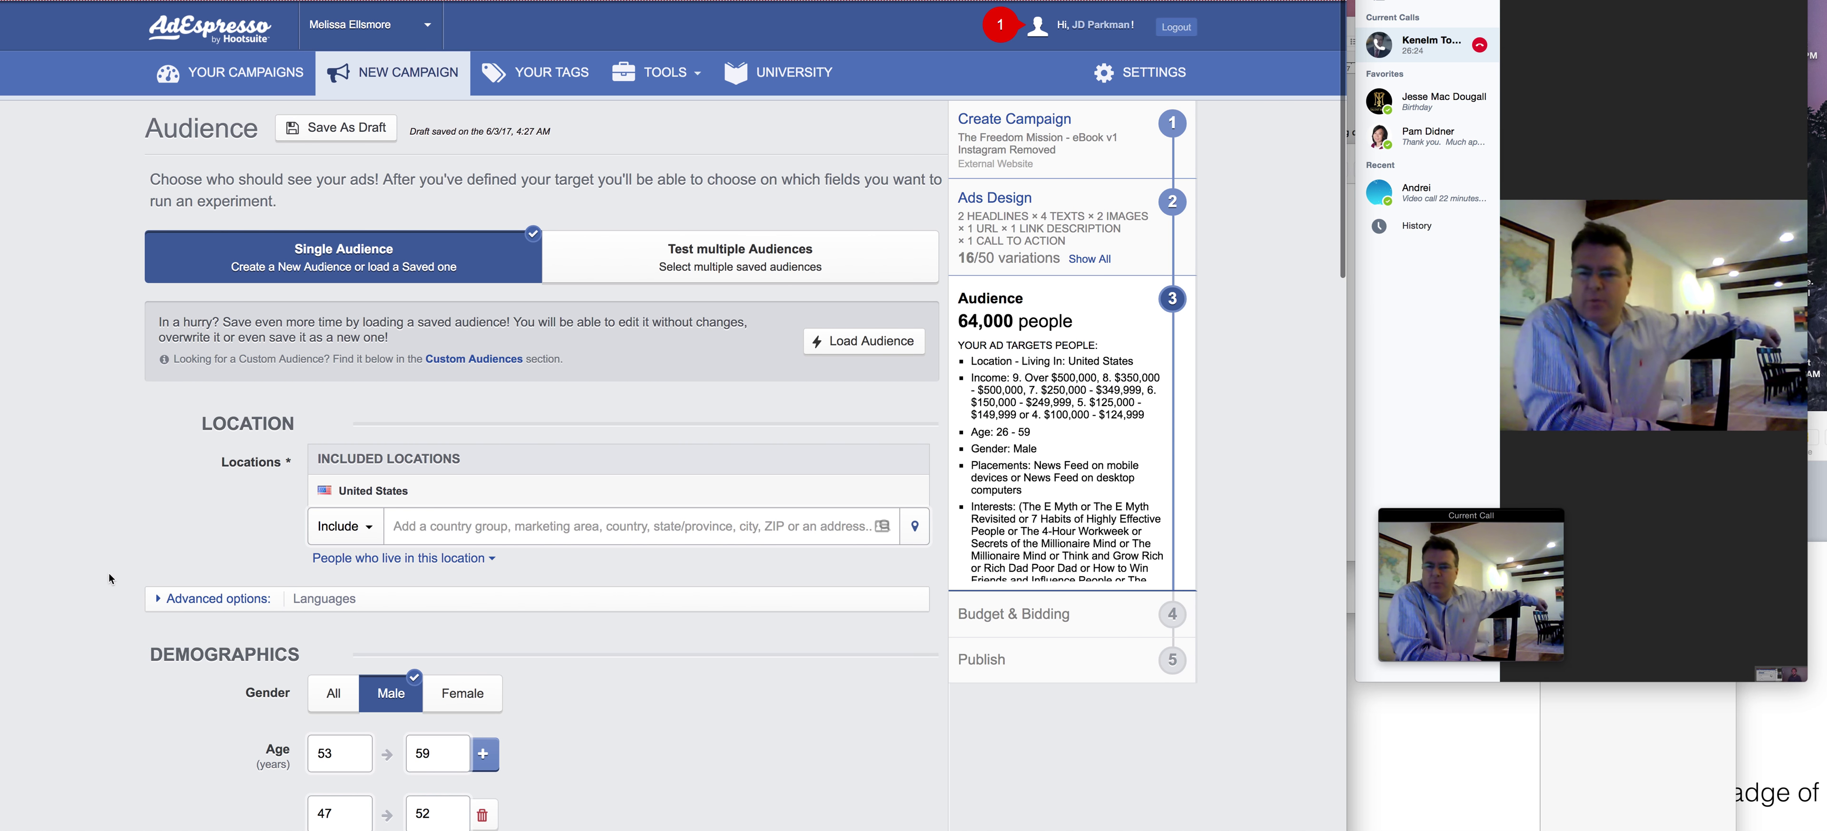
Remove the 26 to 32, 47 to 52, 40 to 46 and 33 to 39 age ranges from the audience.
{"action": "scroll", "coordinate": [121, 576], "scroll_direction": "down", "scroll_amount": 5}
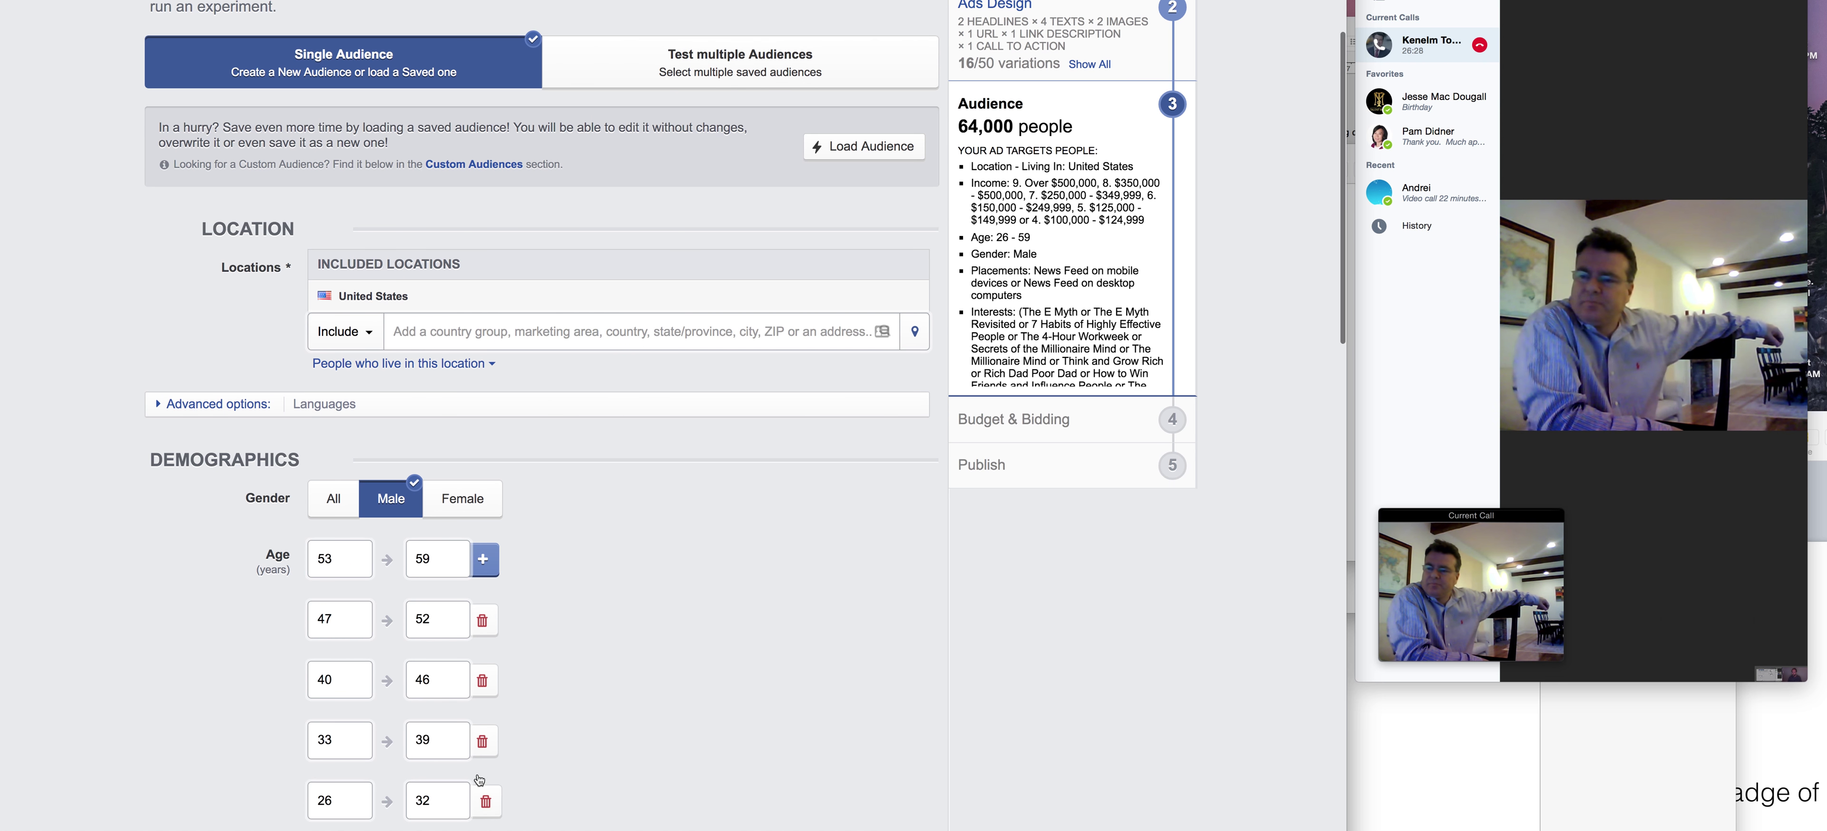
{"action": "left_click", "coordinate": [483, 800]}
{"action": "left_click", "coordinate": [481, 620]}
{"action": "left_click", "coordinate": [482, 621]}
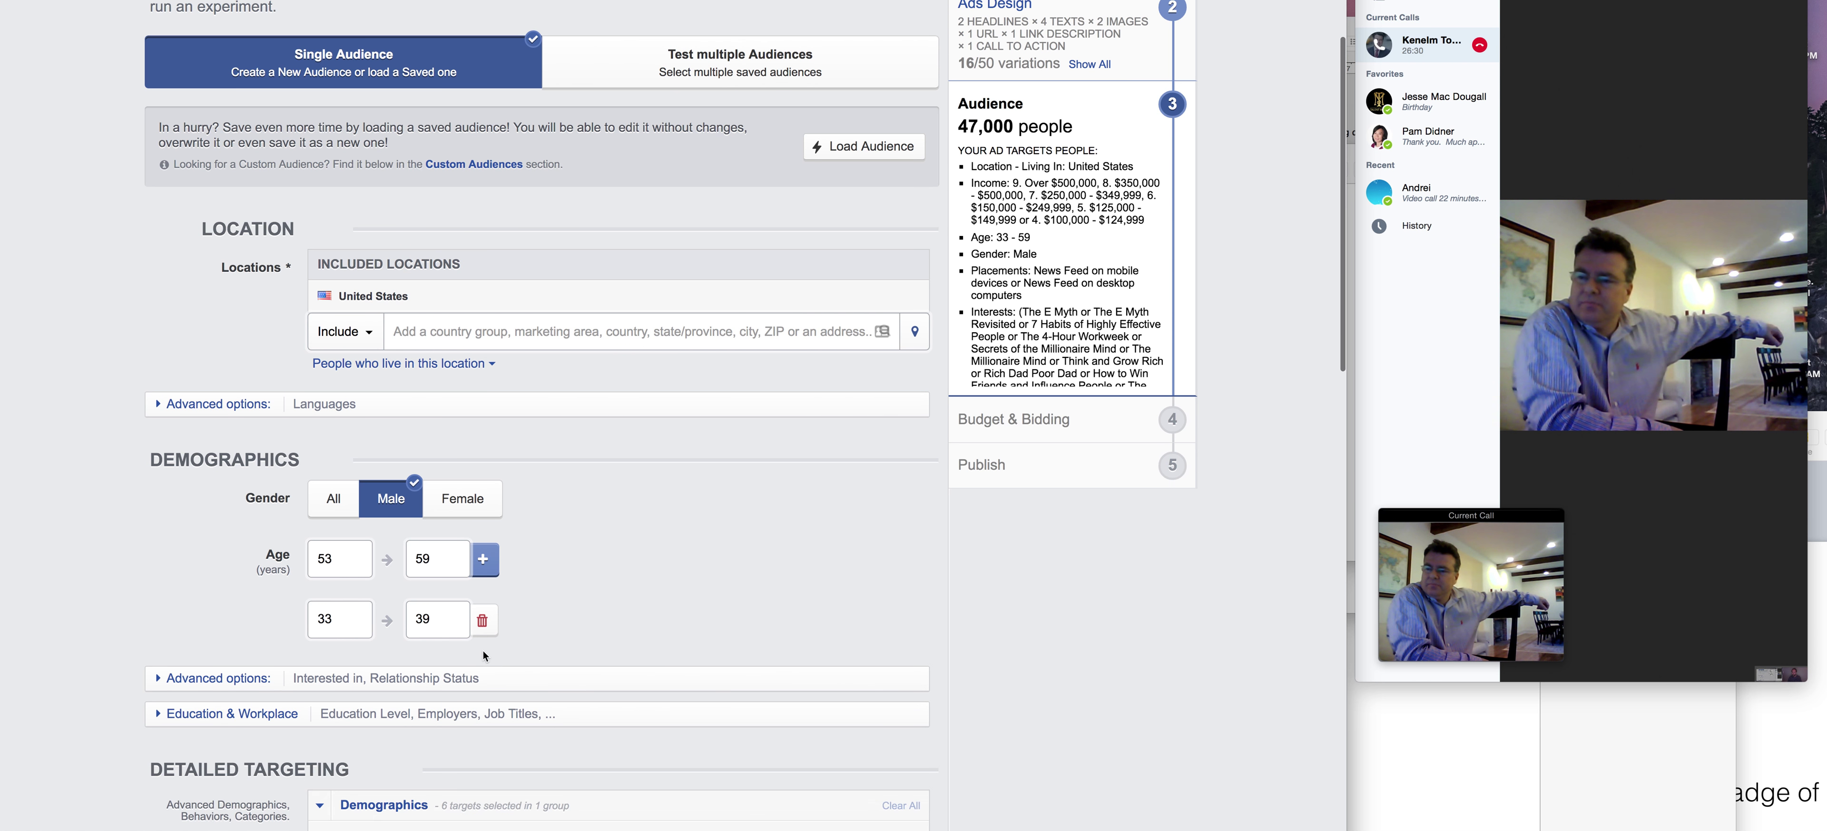
{"action": "left_click", "coordinate": [353, 550]}
{"action": "type", "text": "https://"}
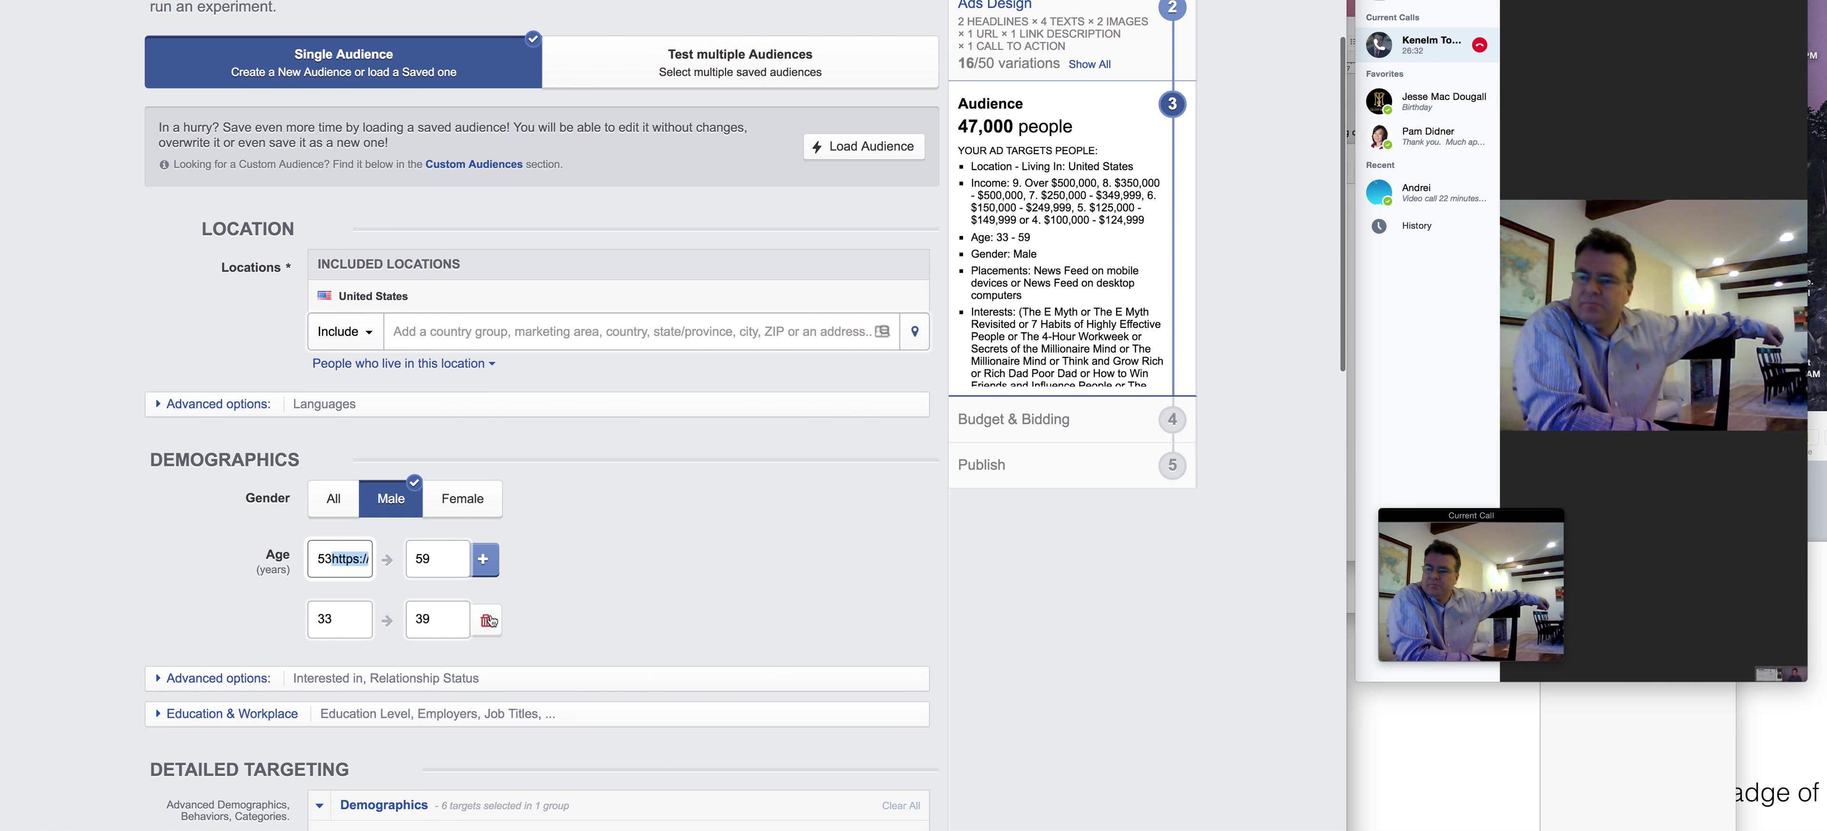
{"action": "left_click", "coordinate": [482, 621]}
Clear the start and end ages of the remaining age range.
{"action": "key", "text": "super+a"}
{"action": "key", "text": "BackSpace"}
{"action": "left_click", "coordinate": [423, 558]}
{"action": "key", "text": "super+a"}
{"action": "key", "text": "BackSpace"}
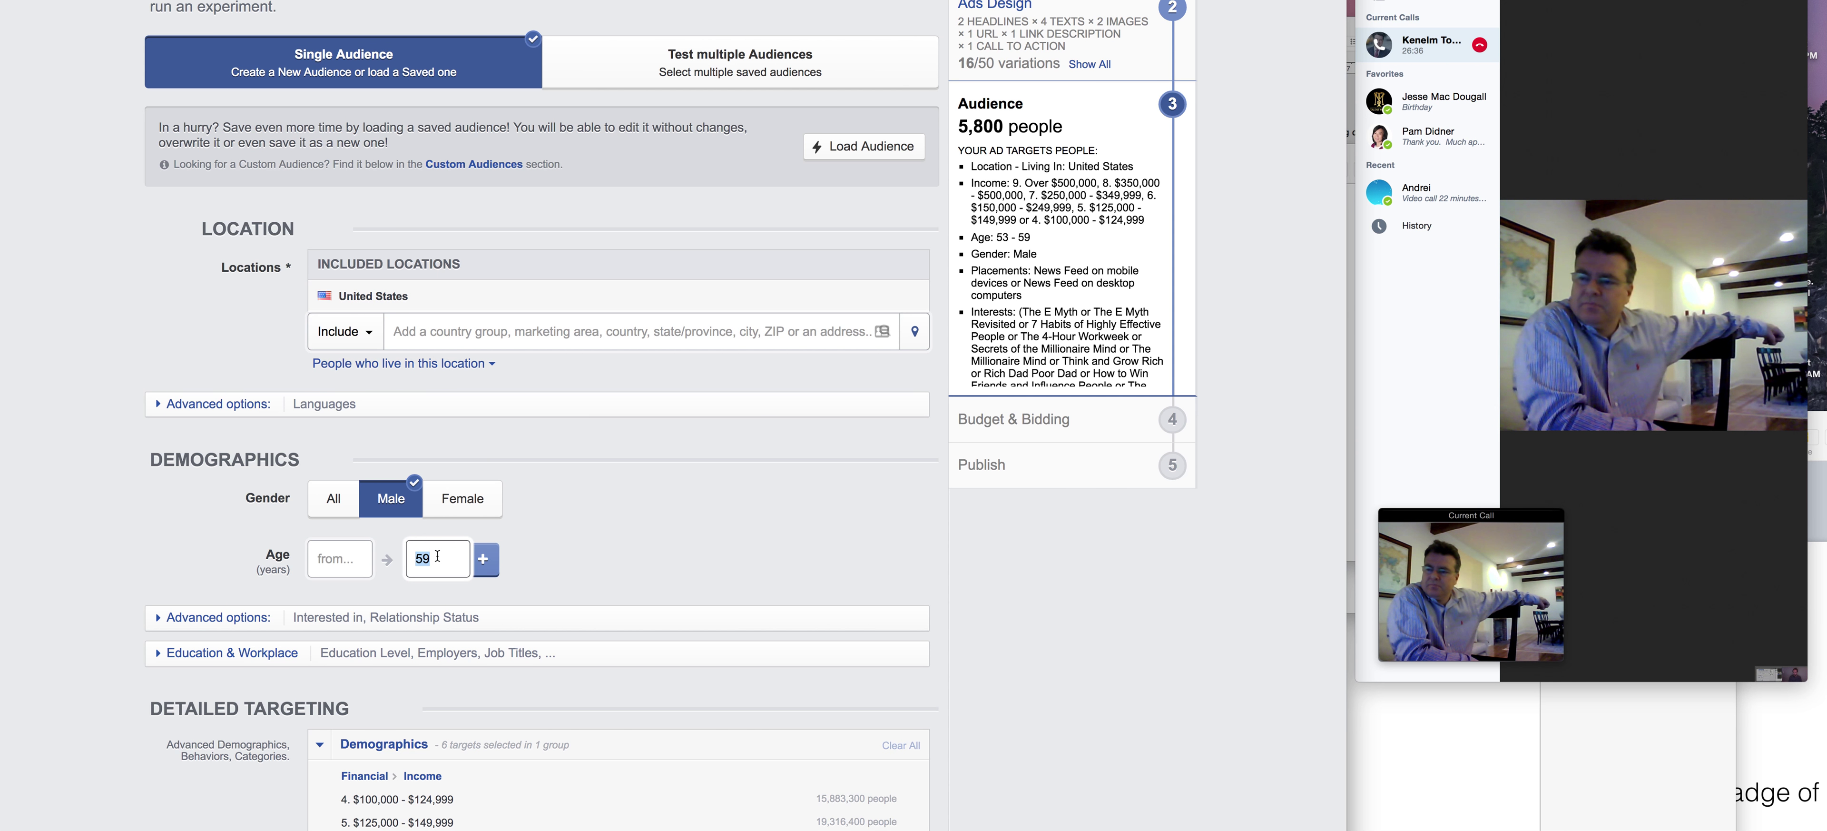
{"action": "left_click", "coordinate": [337, 562]}
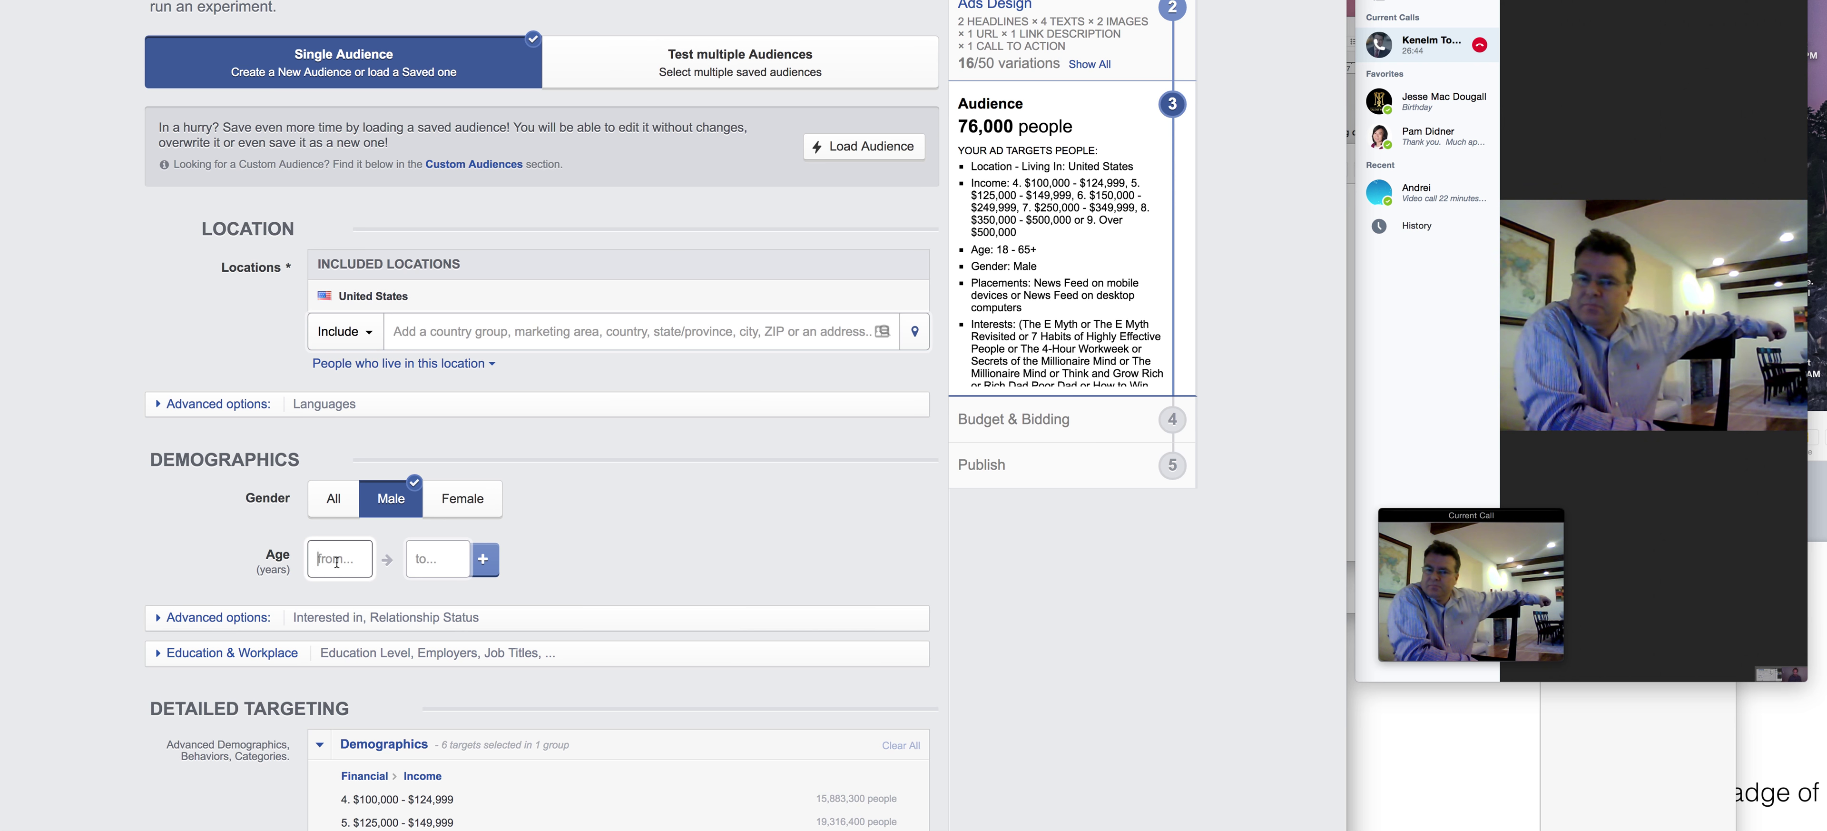
{"action": "type", "text": "29"}
{"action": "key", "text": "Tab"}
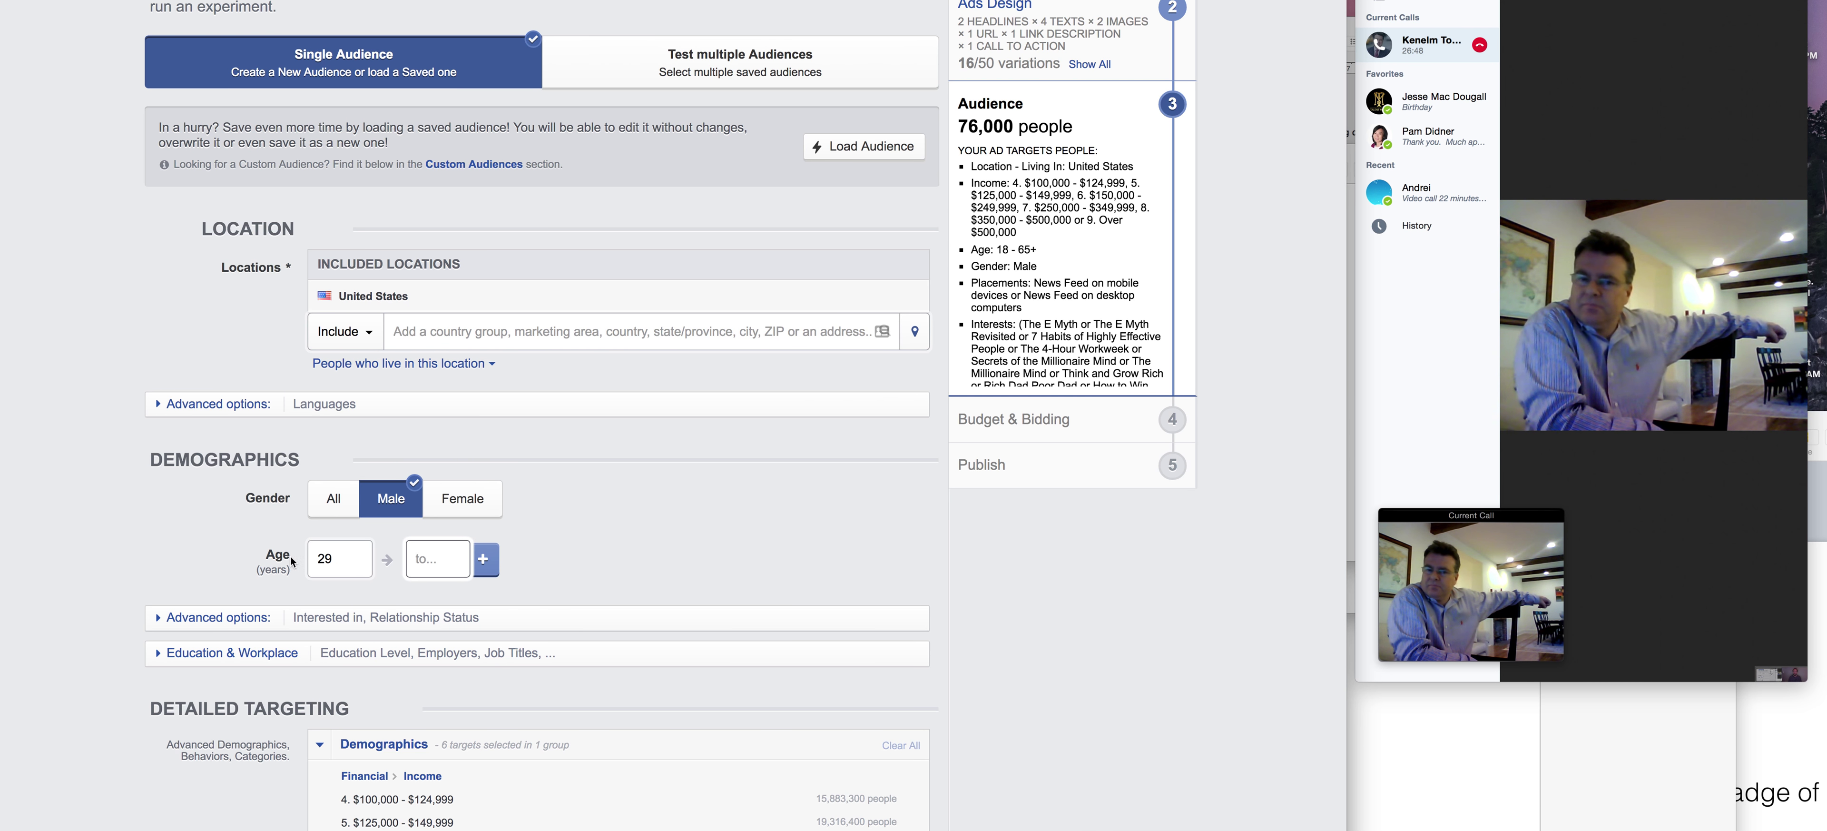
Set the first audience age range to 30 to 33 years.
{"action": "double_click", "coordinate": [312, 559]}
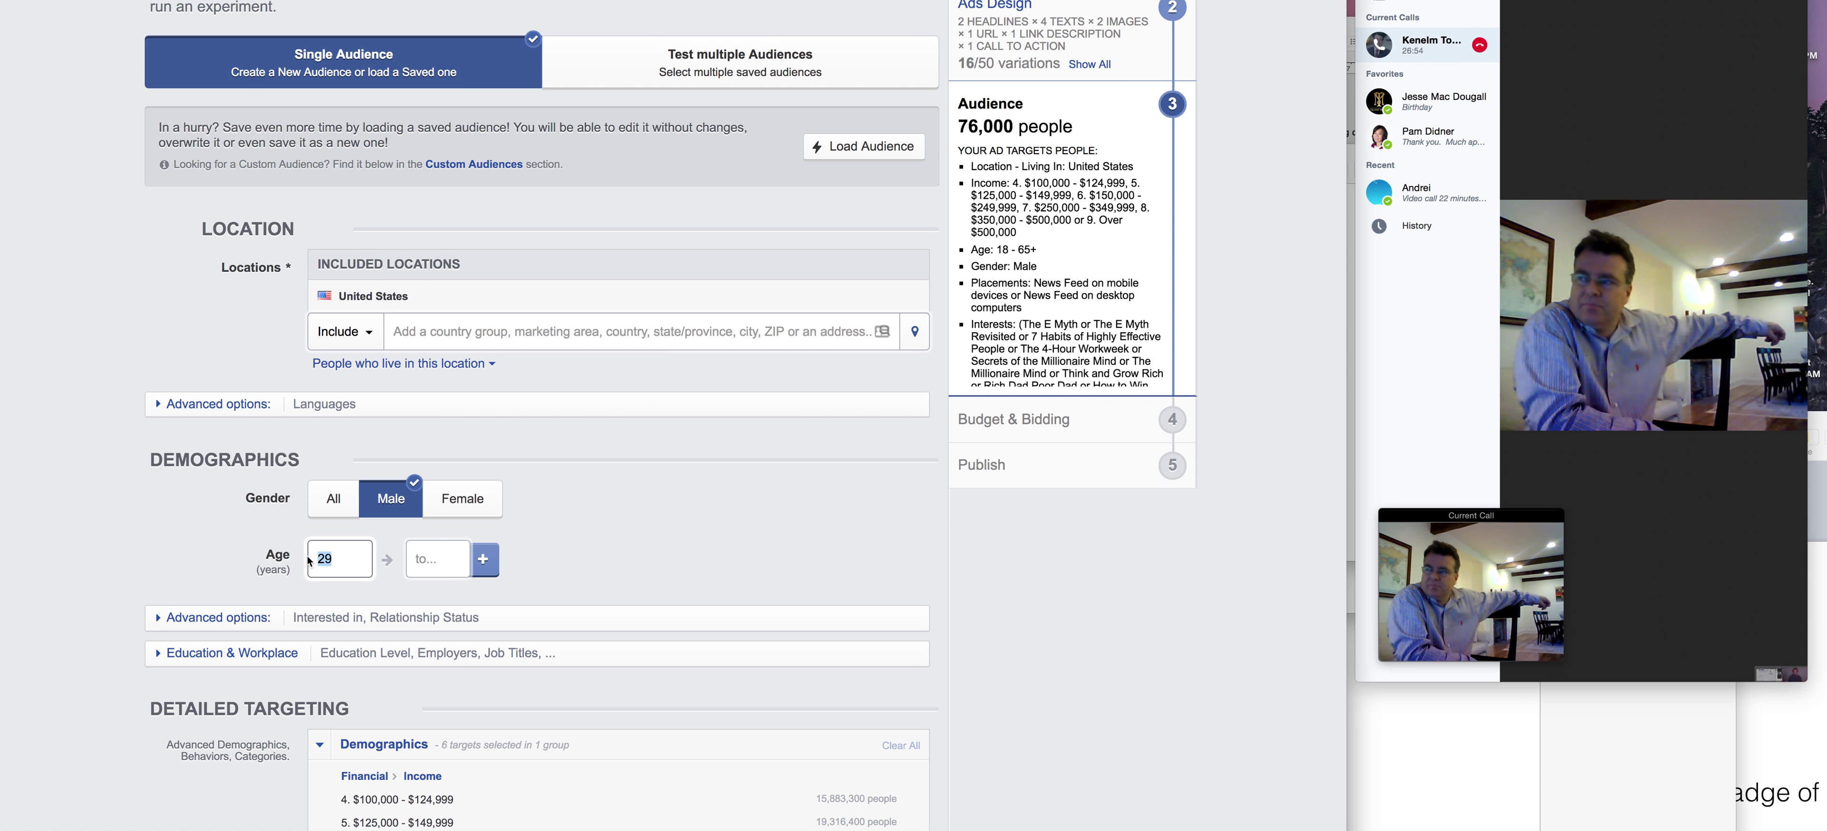
{"action": "type", "text": "30"}
{"action": "key", "text": "Tab"}
{"action": "type", "text": "33"}
Add two more audience age ranges, 34 to 37 and 38 to 41 years.
{"action": "left_click", "coordinate": [488, 560]}
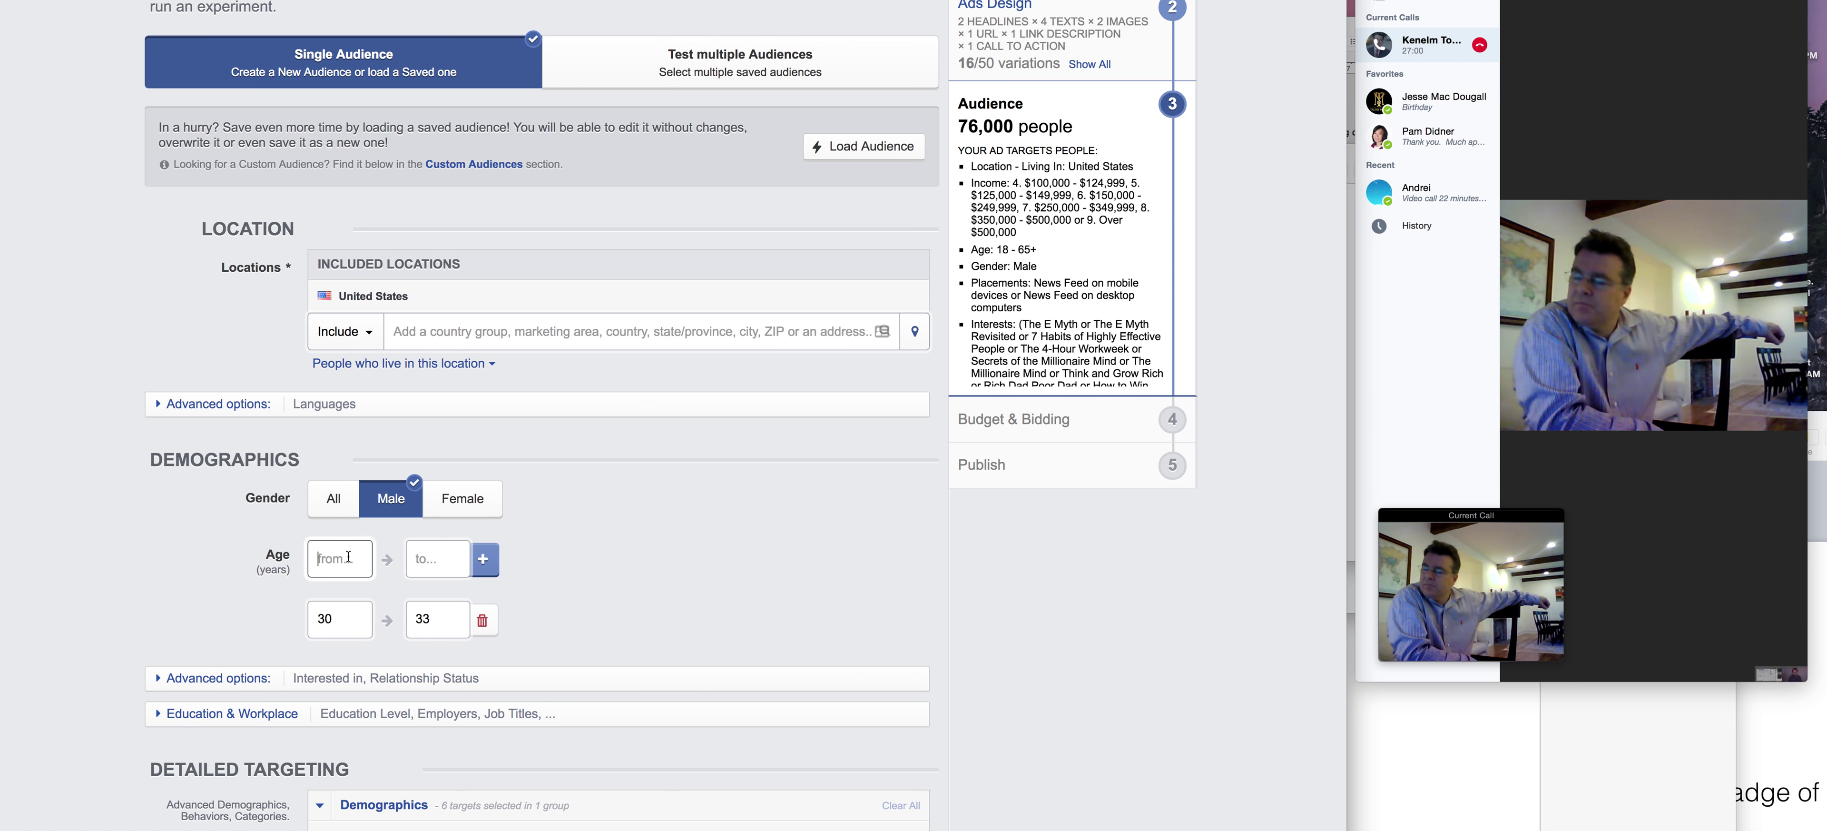
{"action": "type", "text": "34"}
{"action": "key", "text": "Tab"}
{"action": "type", "text": "37"}
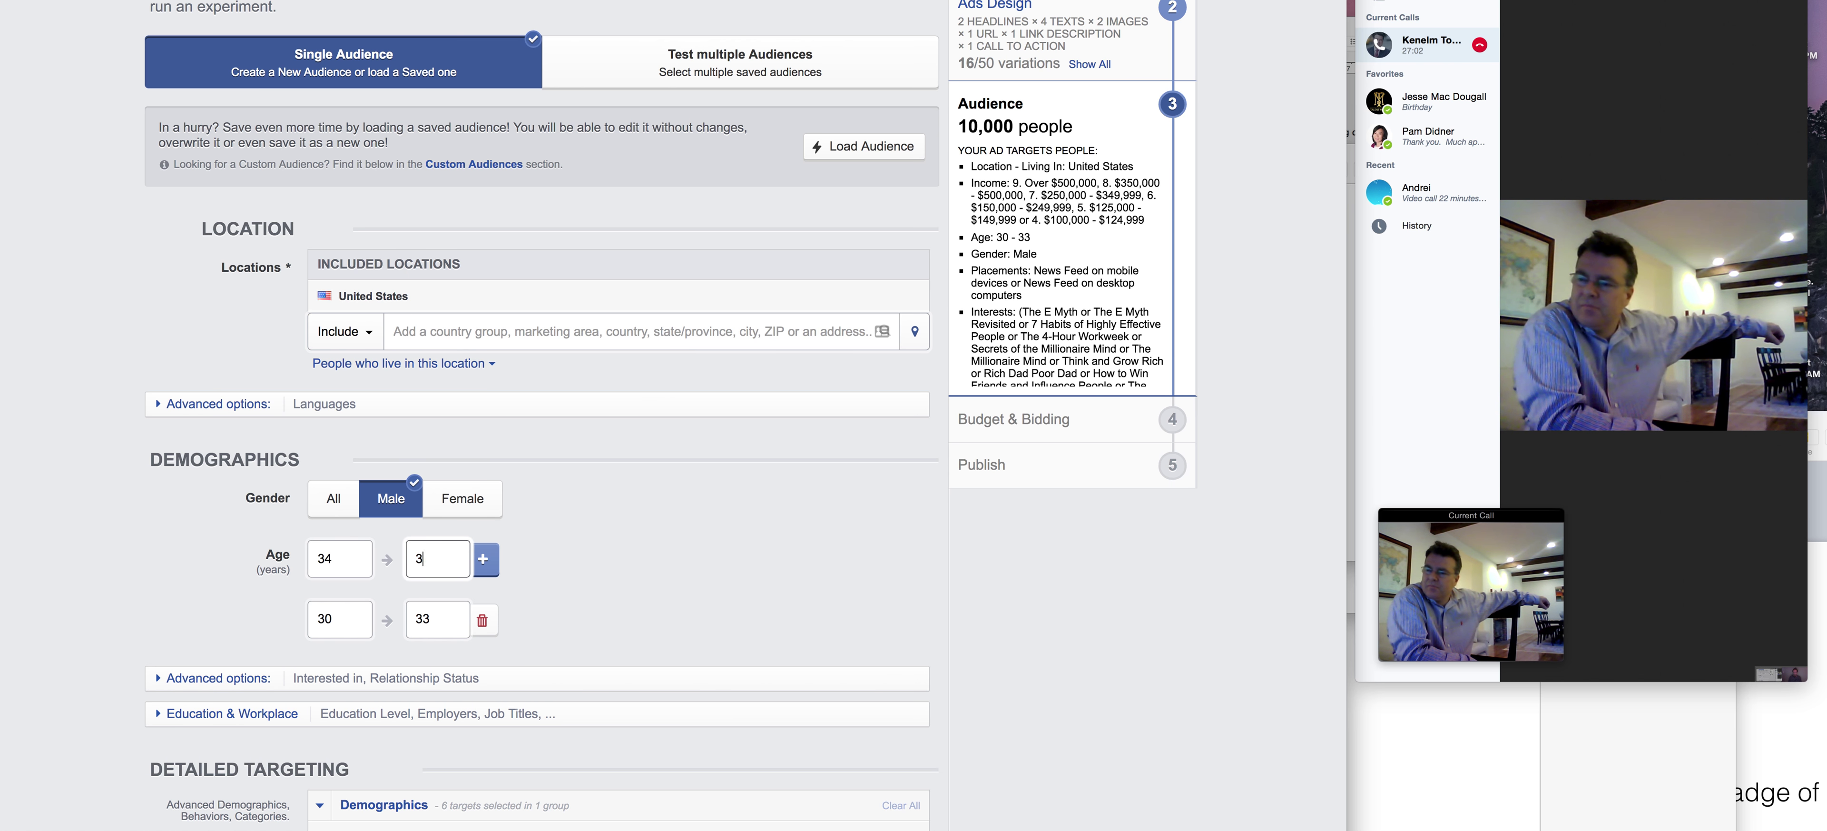
{"action": "left_click", "coordinate": [483, 559]}
{"action": "type", "text": "38"}
{"action": "key", "text": "Tab"}
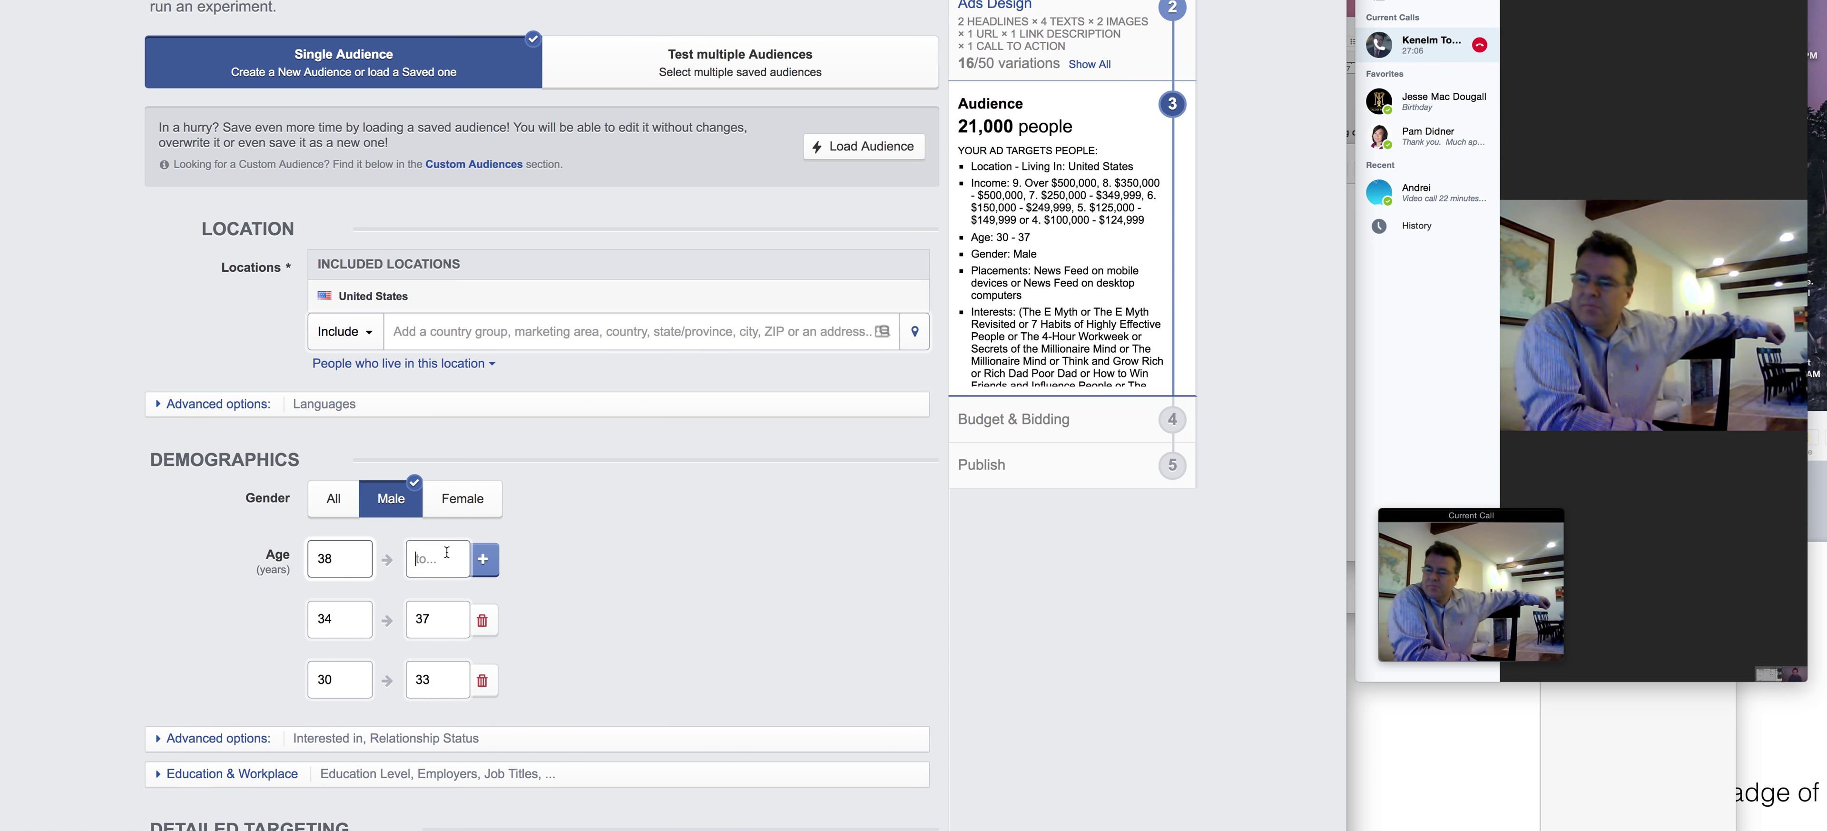
{"action": "type", "text": "41"}
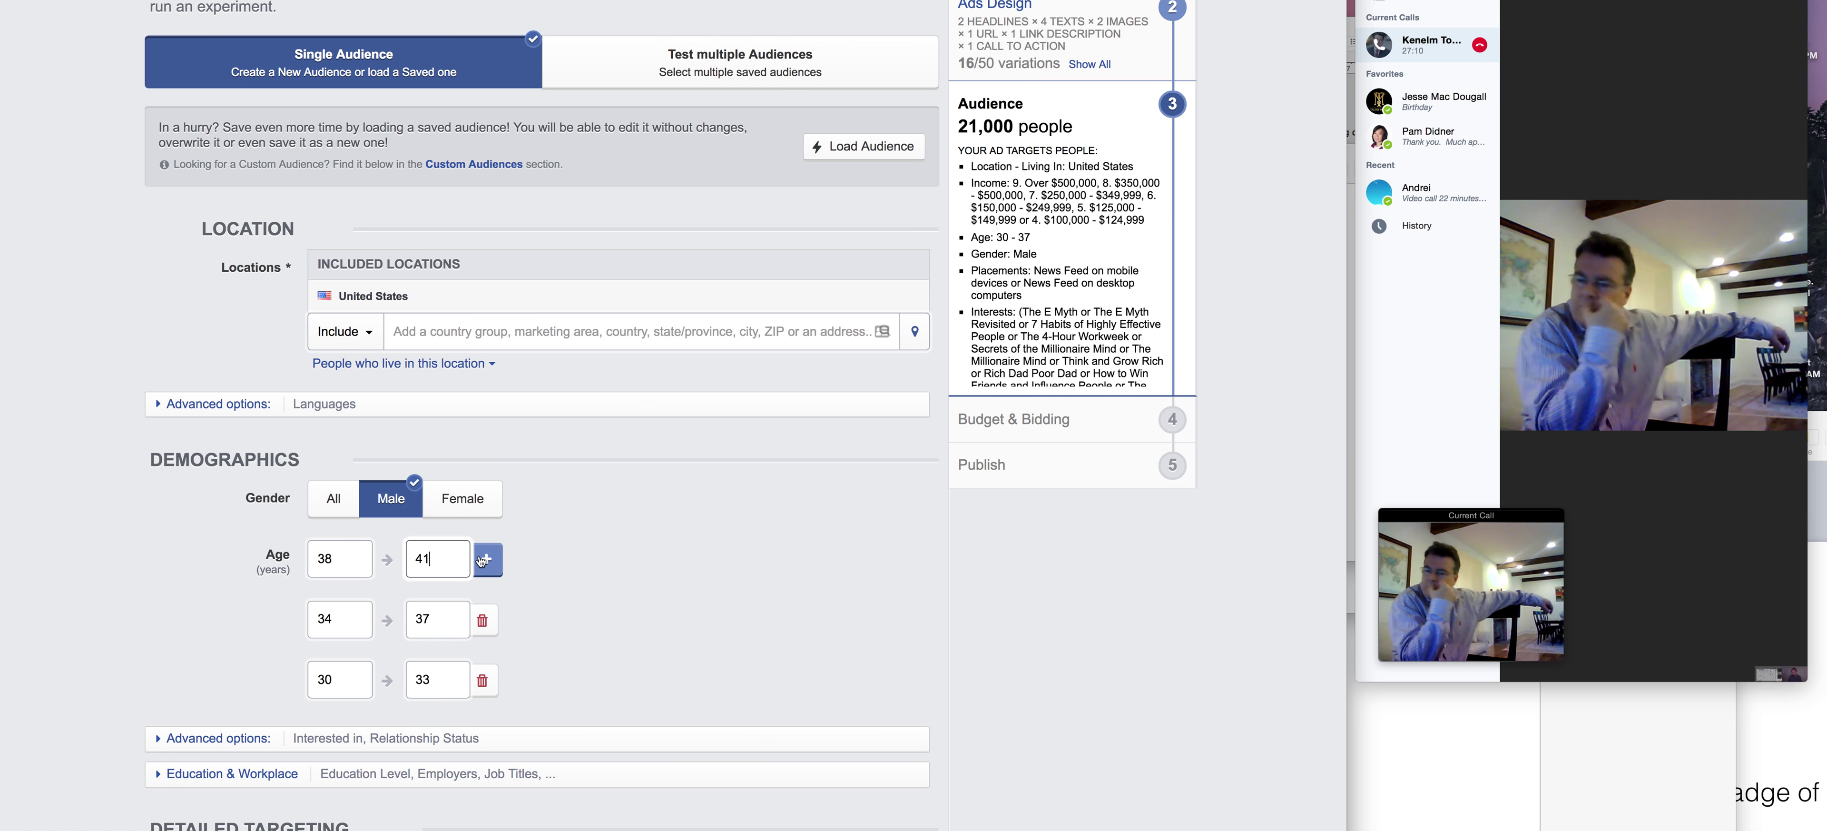
Add the audience age ranges 42 to 45 and 46 to 49 years.
{"action": "left_click", "coordinate": [486, 559]}
{"action": "left_click", "coordinate": [337, 567]}
{"action": "type", "text": "42"}
{"action": "key", "text": "Tab"}
{"action": "type", "text": "45"}
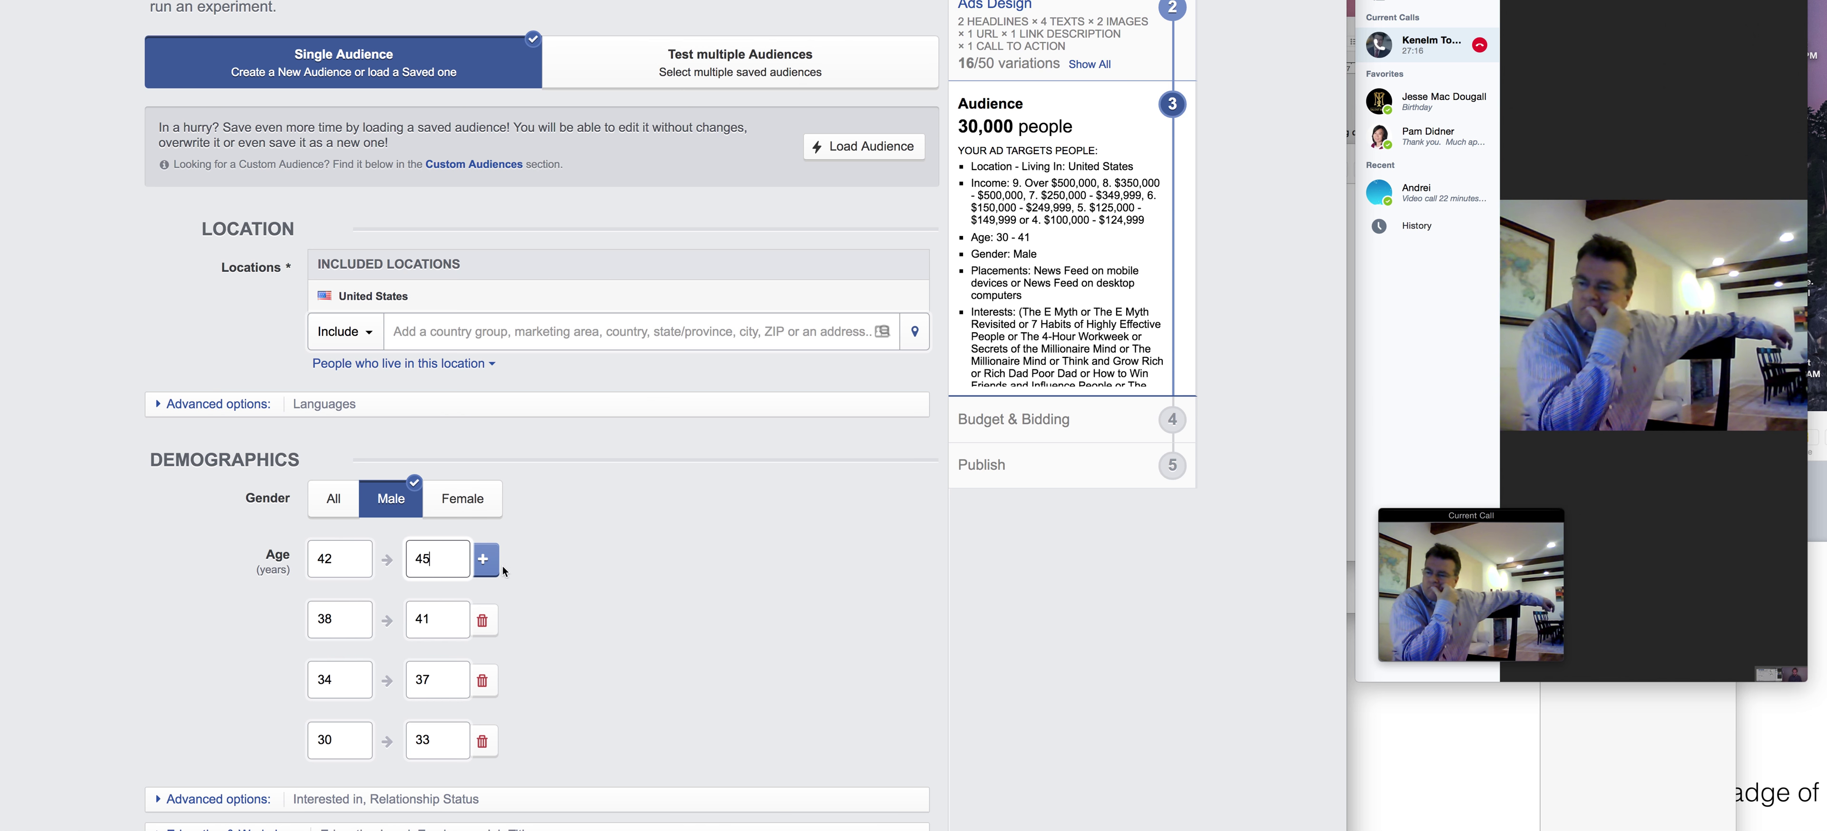
{"action": "left_click", "coordinate": [487, 559]}
{"action": "left_click", "coordinate": [370, 556]}
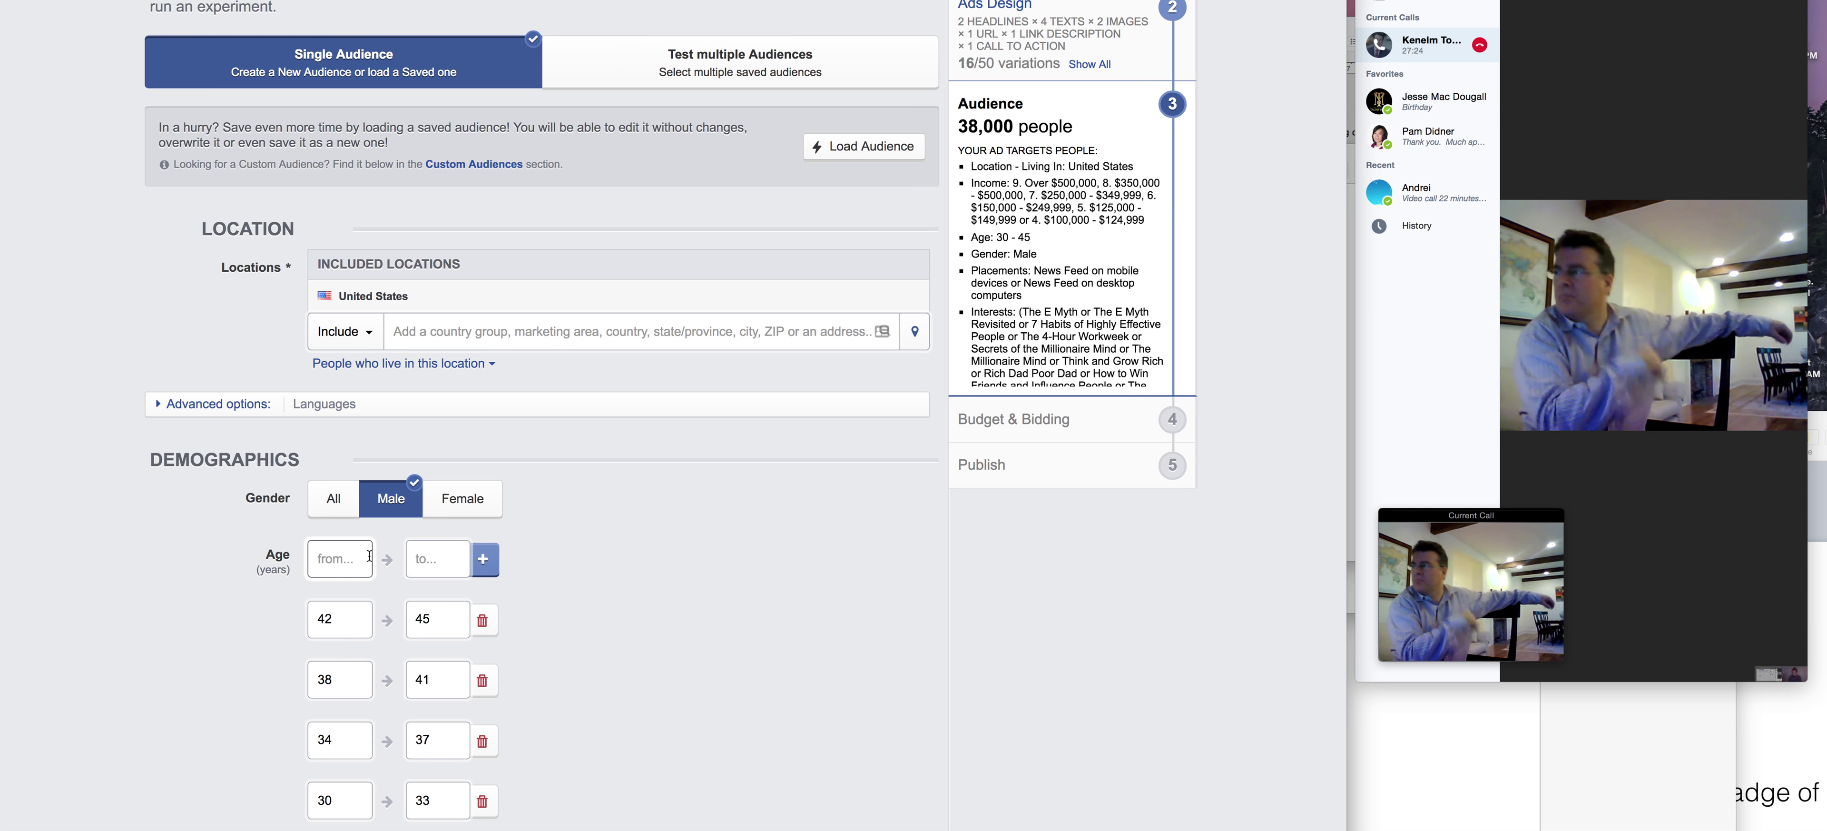
{"action": "type", "text": "46"}
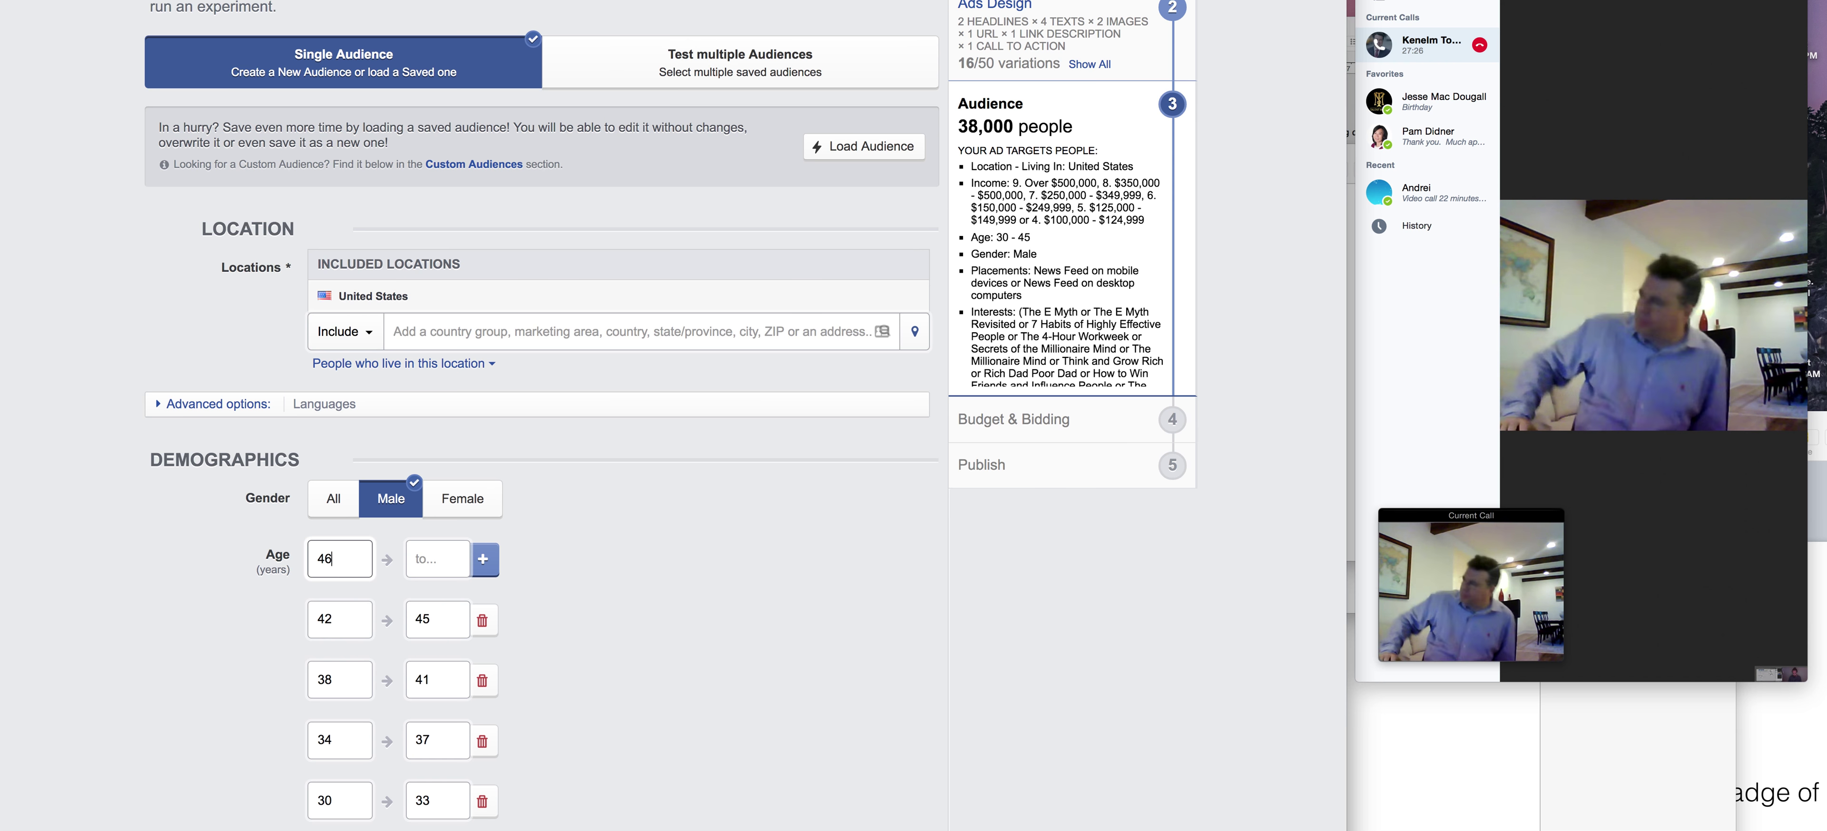
{"action": "key", "text": "Tab"}
{"action": "type", "text": "49"}
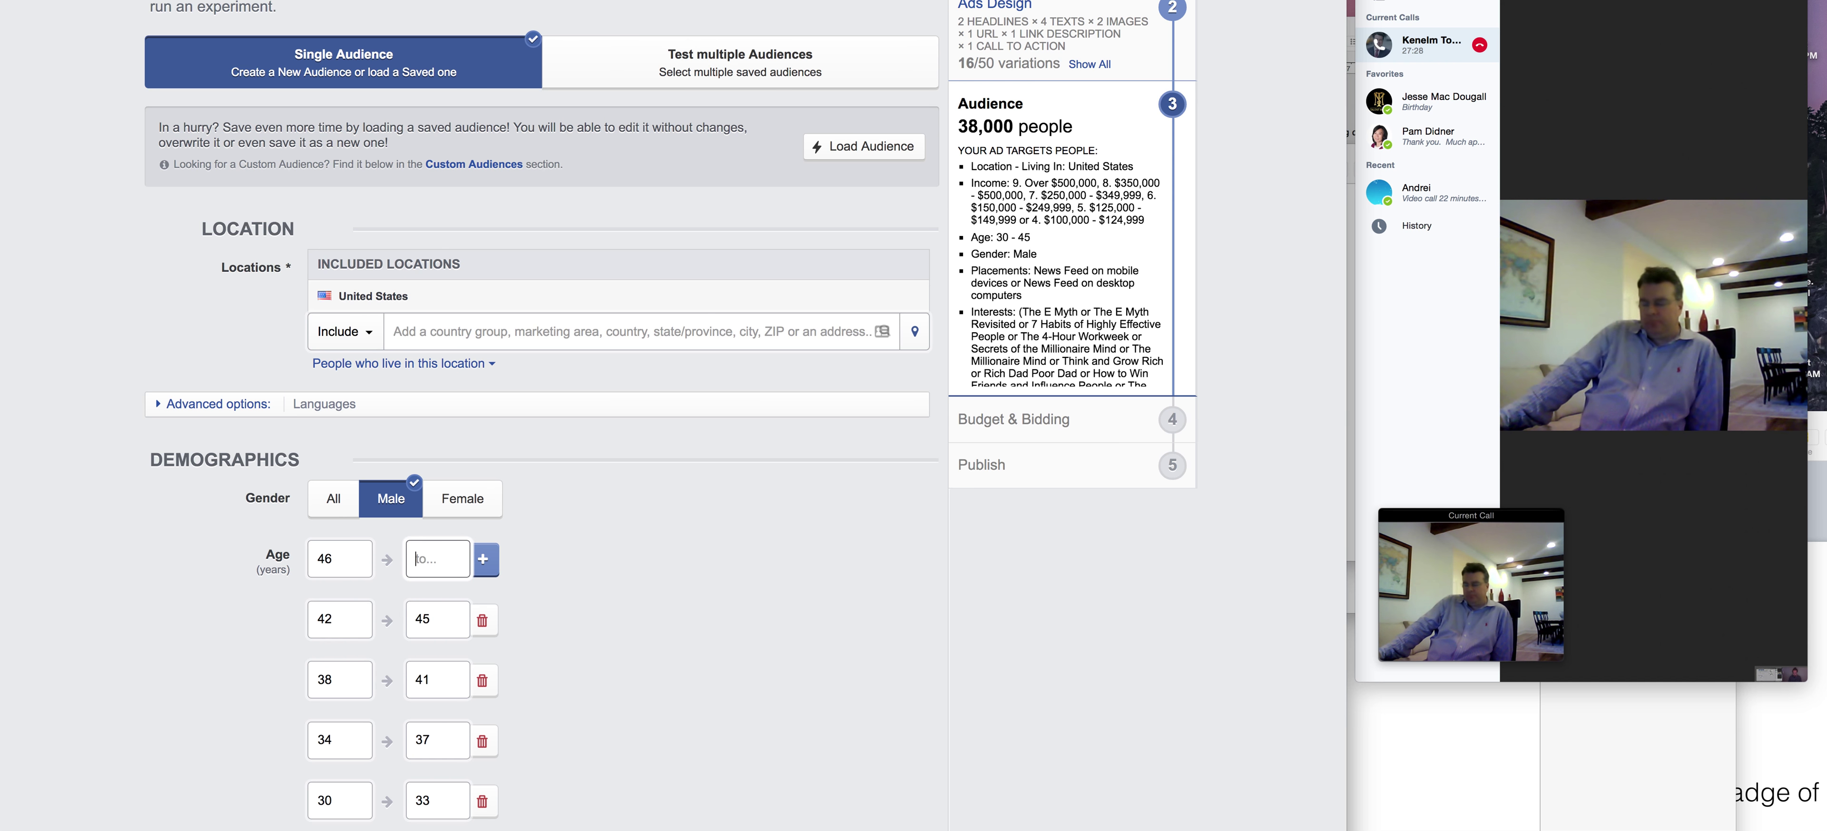
Clear all the income targets from the audience's detailed targeting demographics.
{"action": "scroll", "coordinate": [599, 558], "scroll_direction": "down", "scroll_amount": 3}
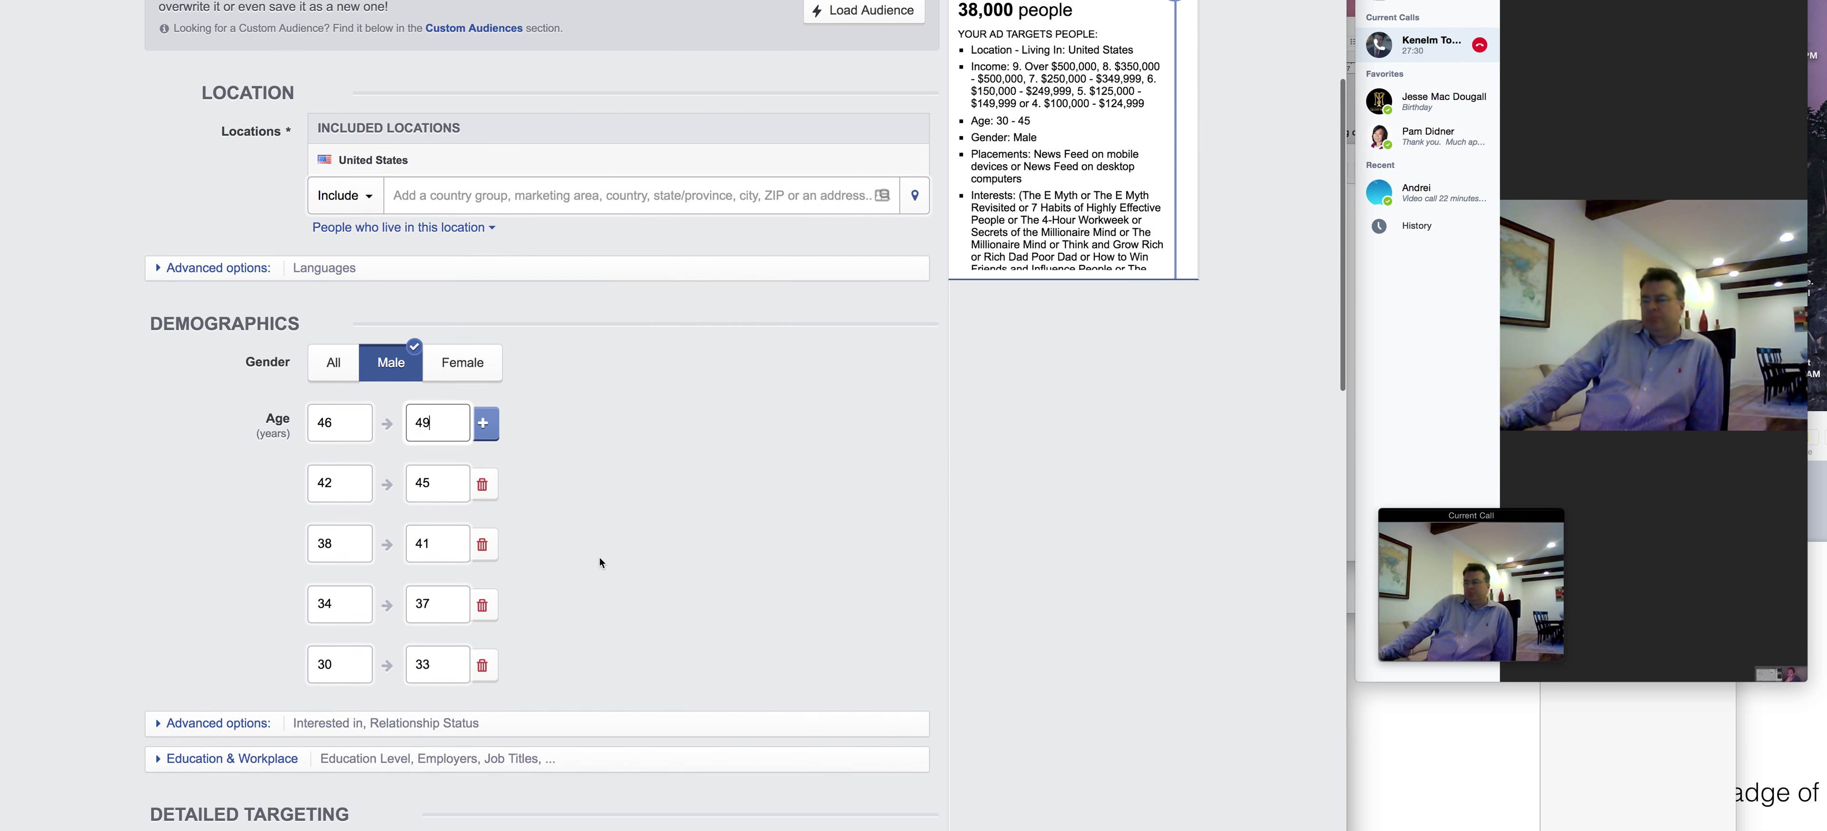
{"action": "scroll", "coordinate": [1013, 156], "scroll_direction": "up", "scroll_amount": 5}
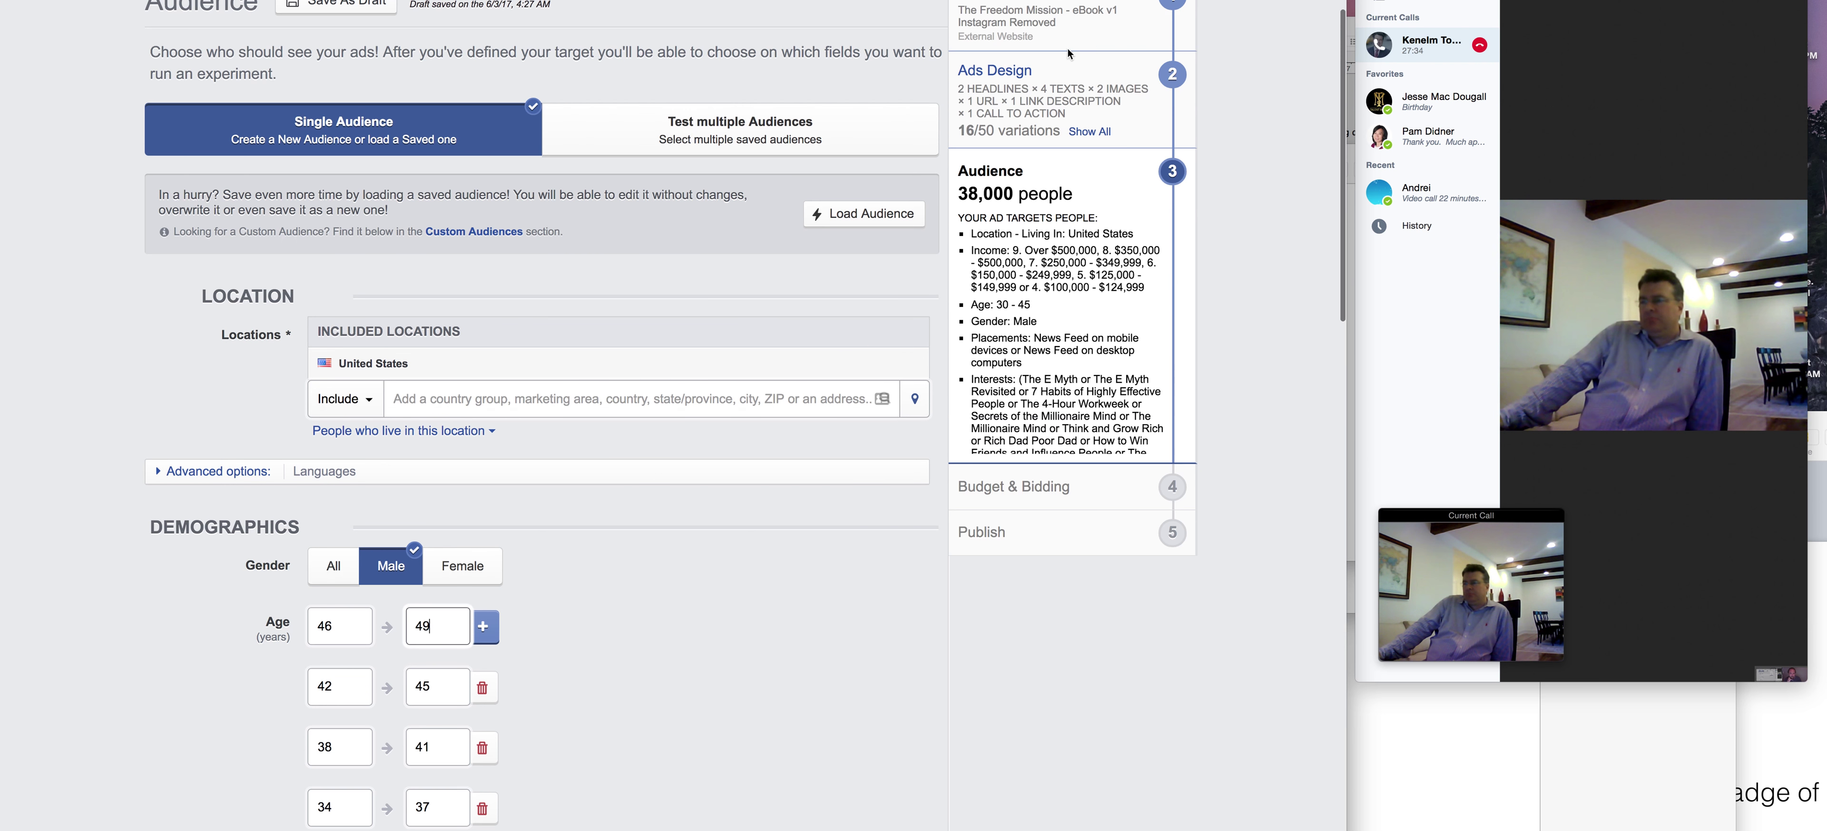
{"action": "left_click_drag", "start_coordinate": [1081, 200], "coordinate": [953, 206]}
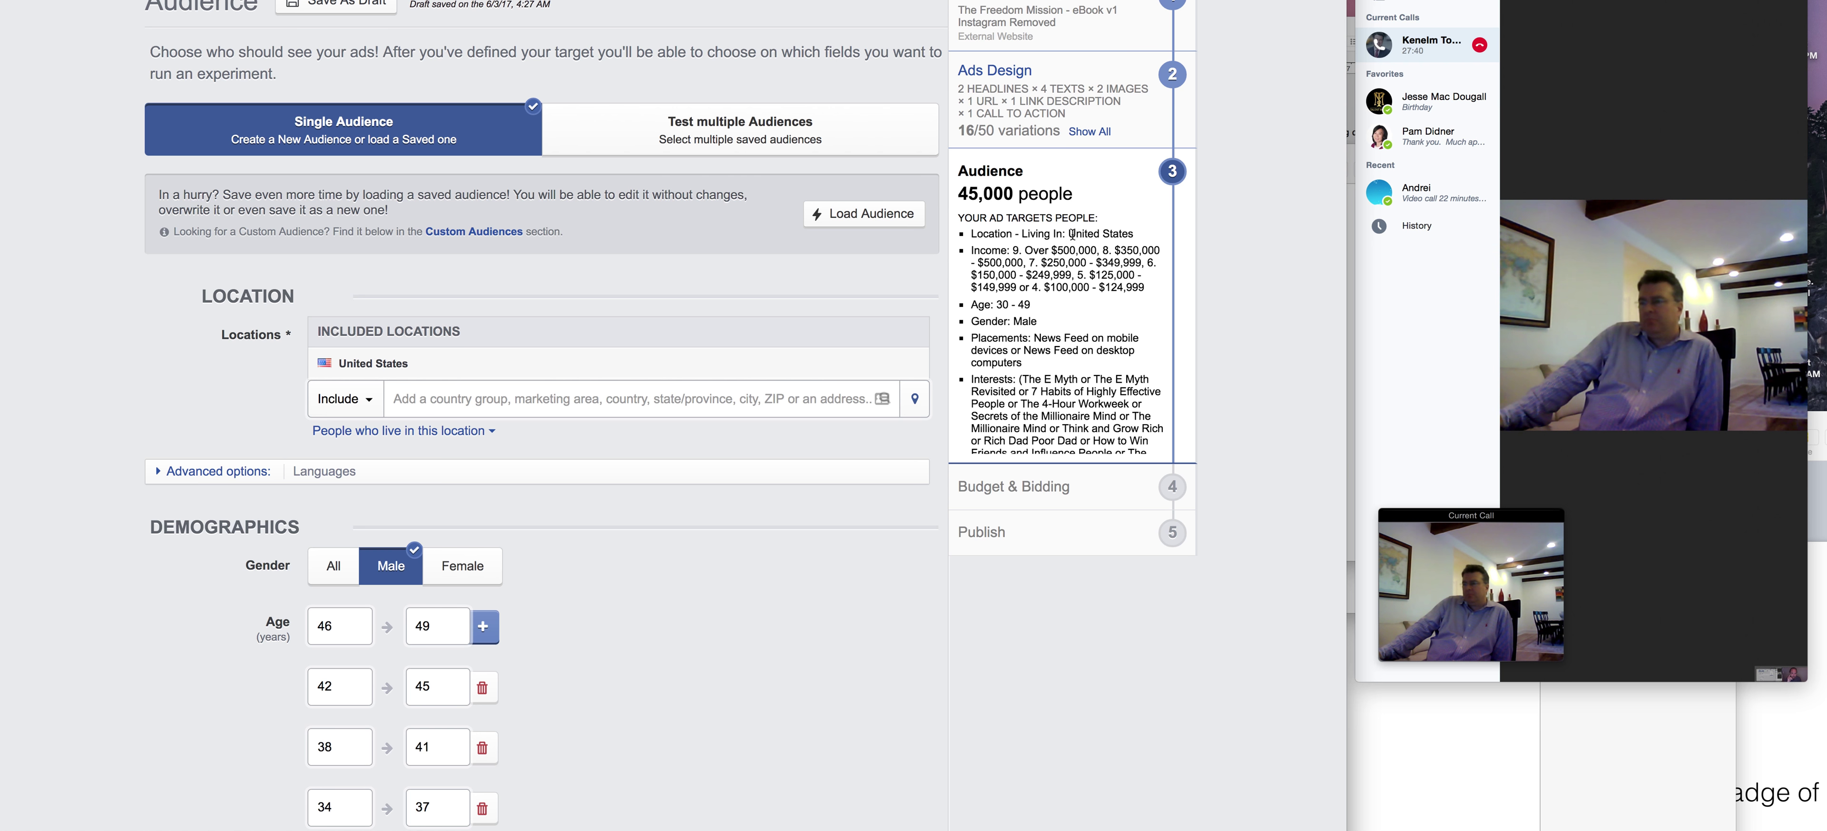
{"action": "left_click_drag", "start_coordinate": [1141, 285], "coordinate": [968, 257]}
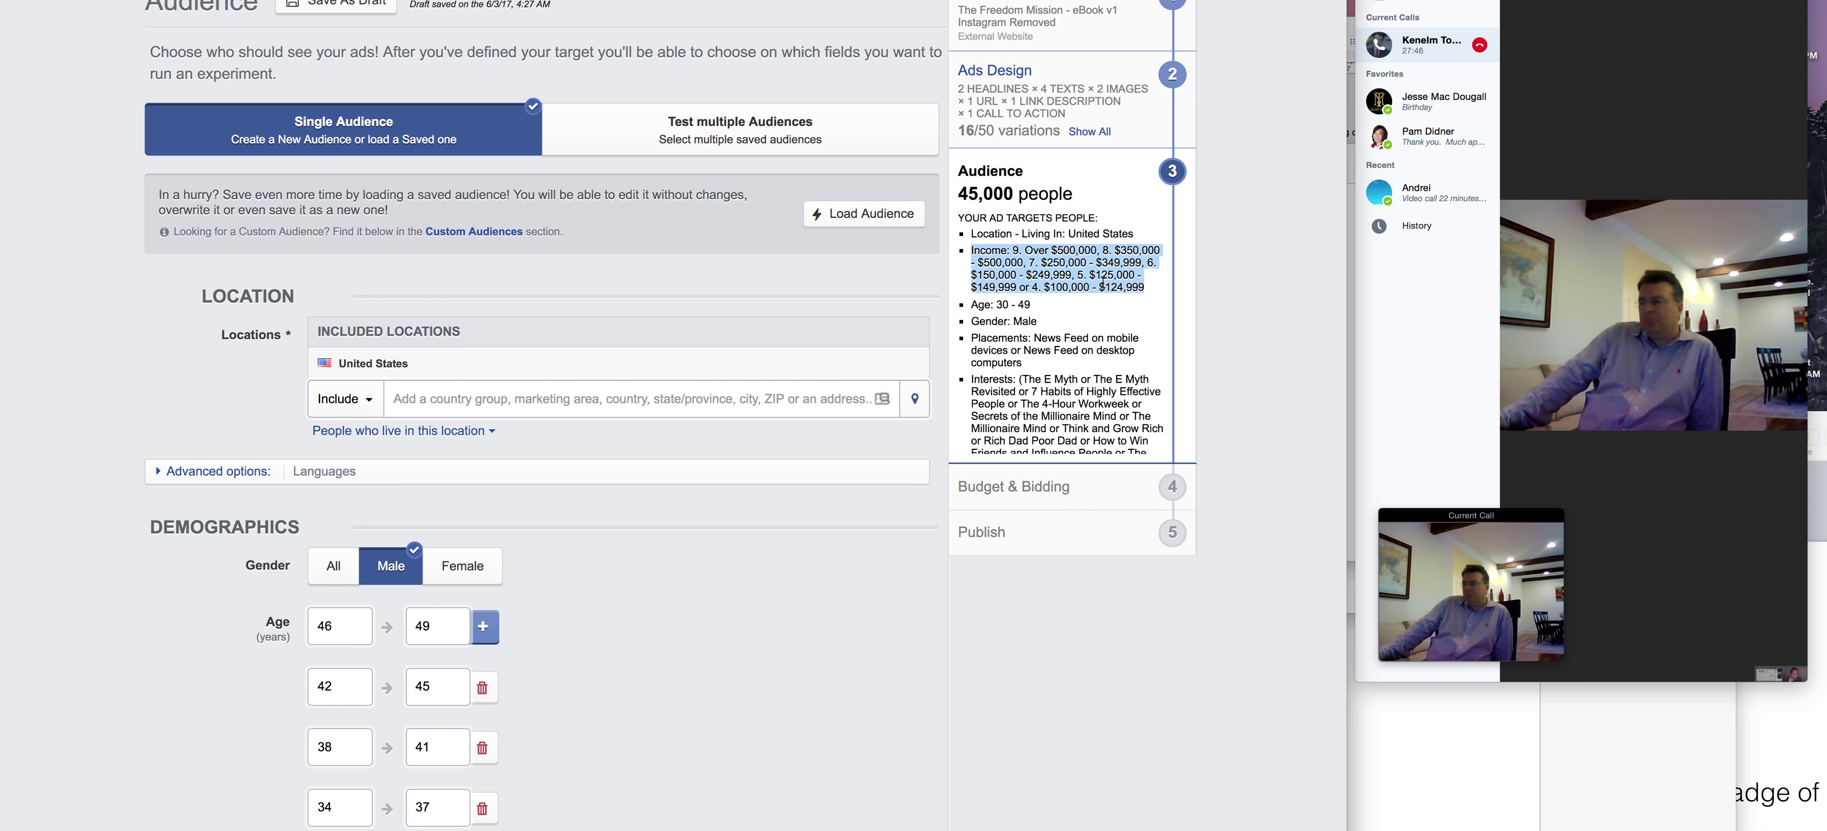
{"action": "scroll", "coordinate": [678, 588], "scroll_direction": "down", "scroll_amount": 5}
{"action": "scroll", "coordinate": [680, 586], "scroll_direction": "down", "scroll_amount": 3}
{"action": "scroll", "coordinate": [790, 648], "scroll_direction": "down", "scroll_amount": 3}
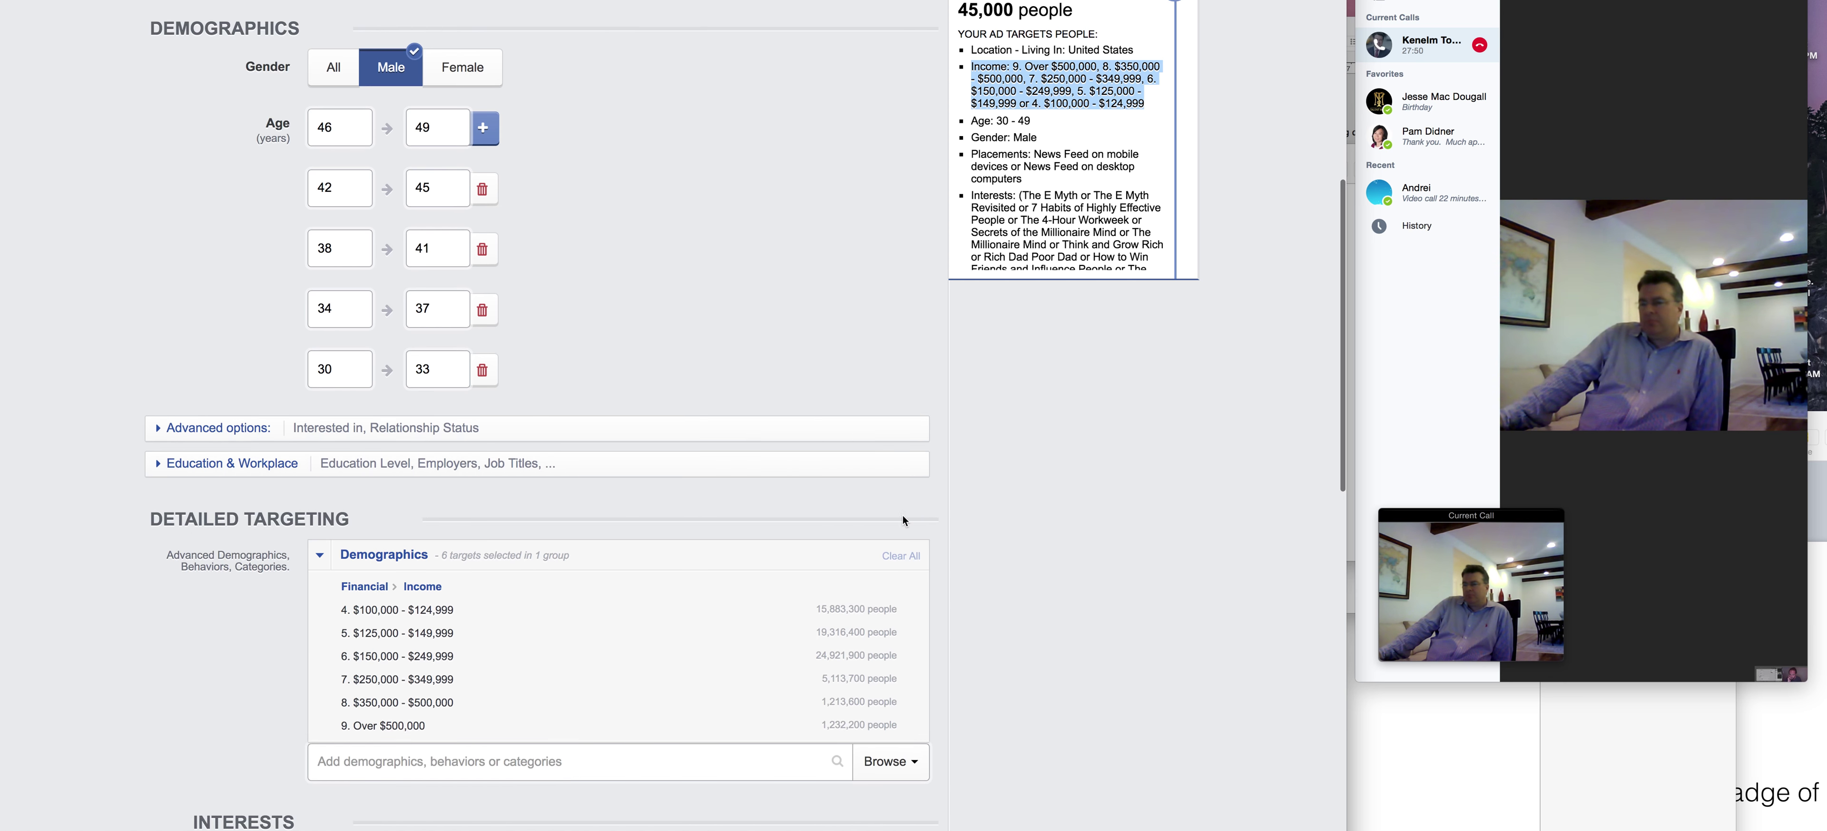
{"action": "scroll", "coordinate": [903, 520], "scroll_direction": "down", "scroll_amount": 5}
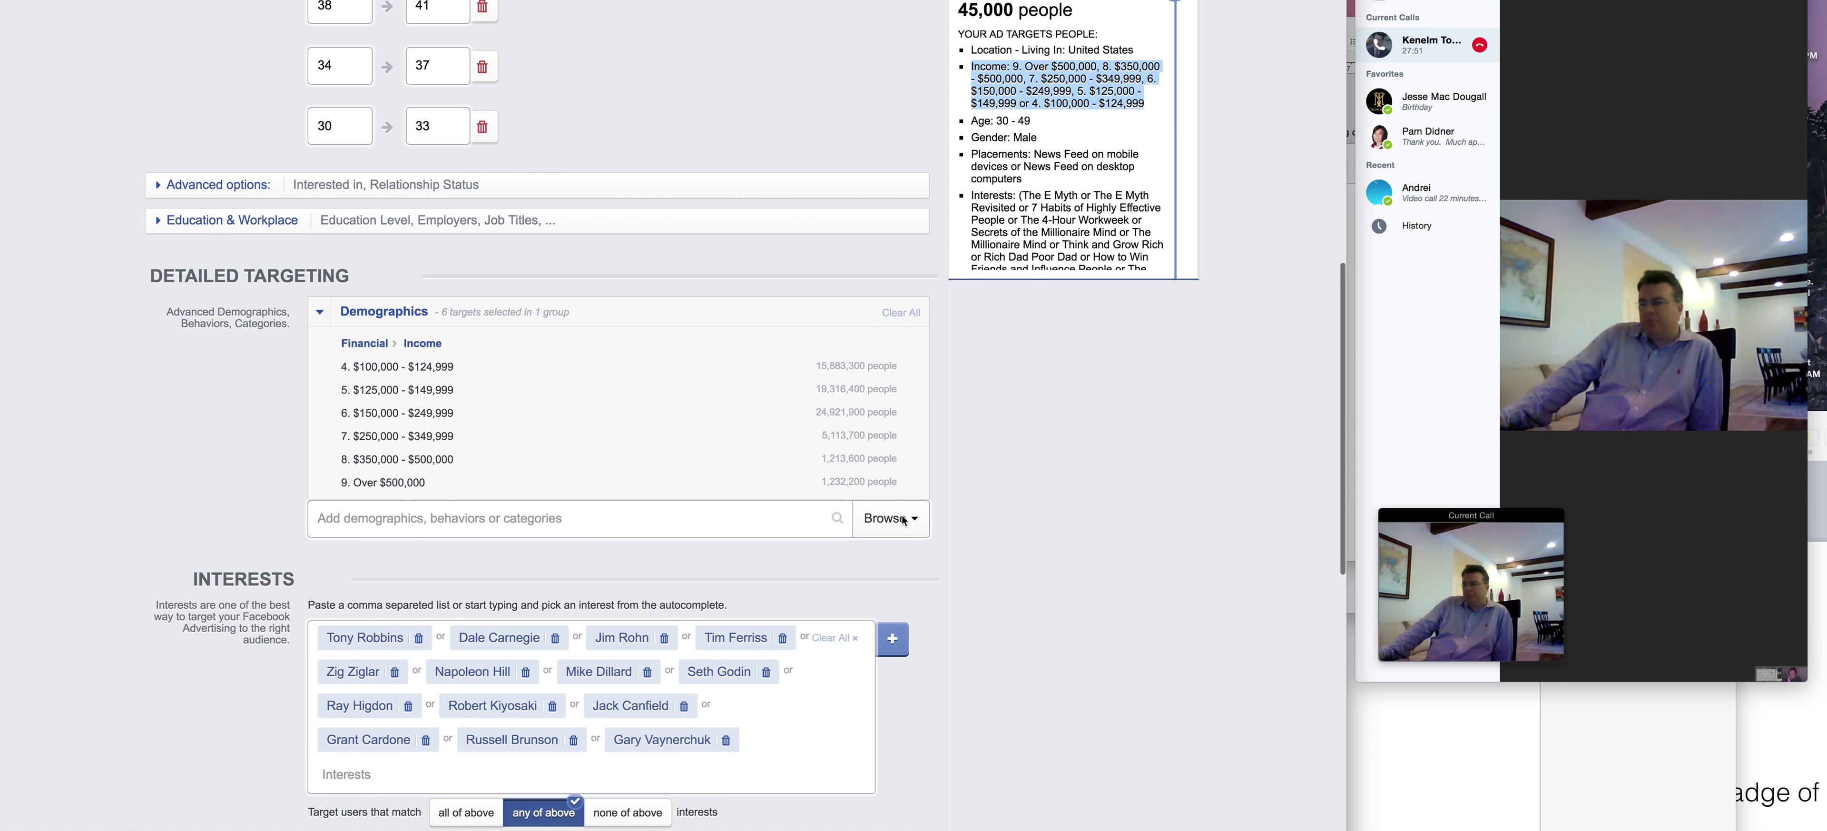
{"action": "left_click", "coordinate": [911, 317]}
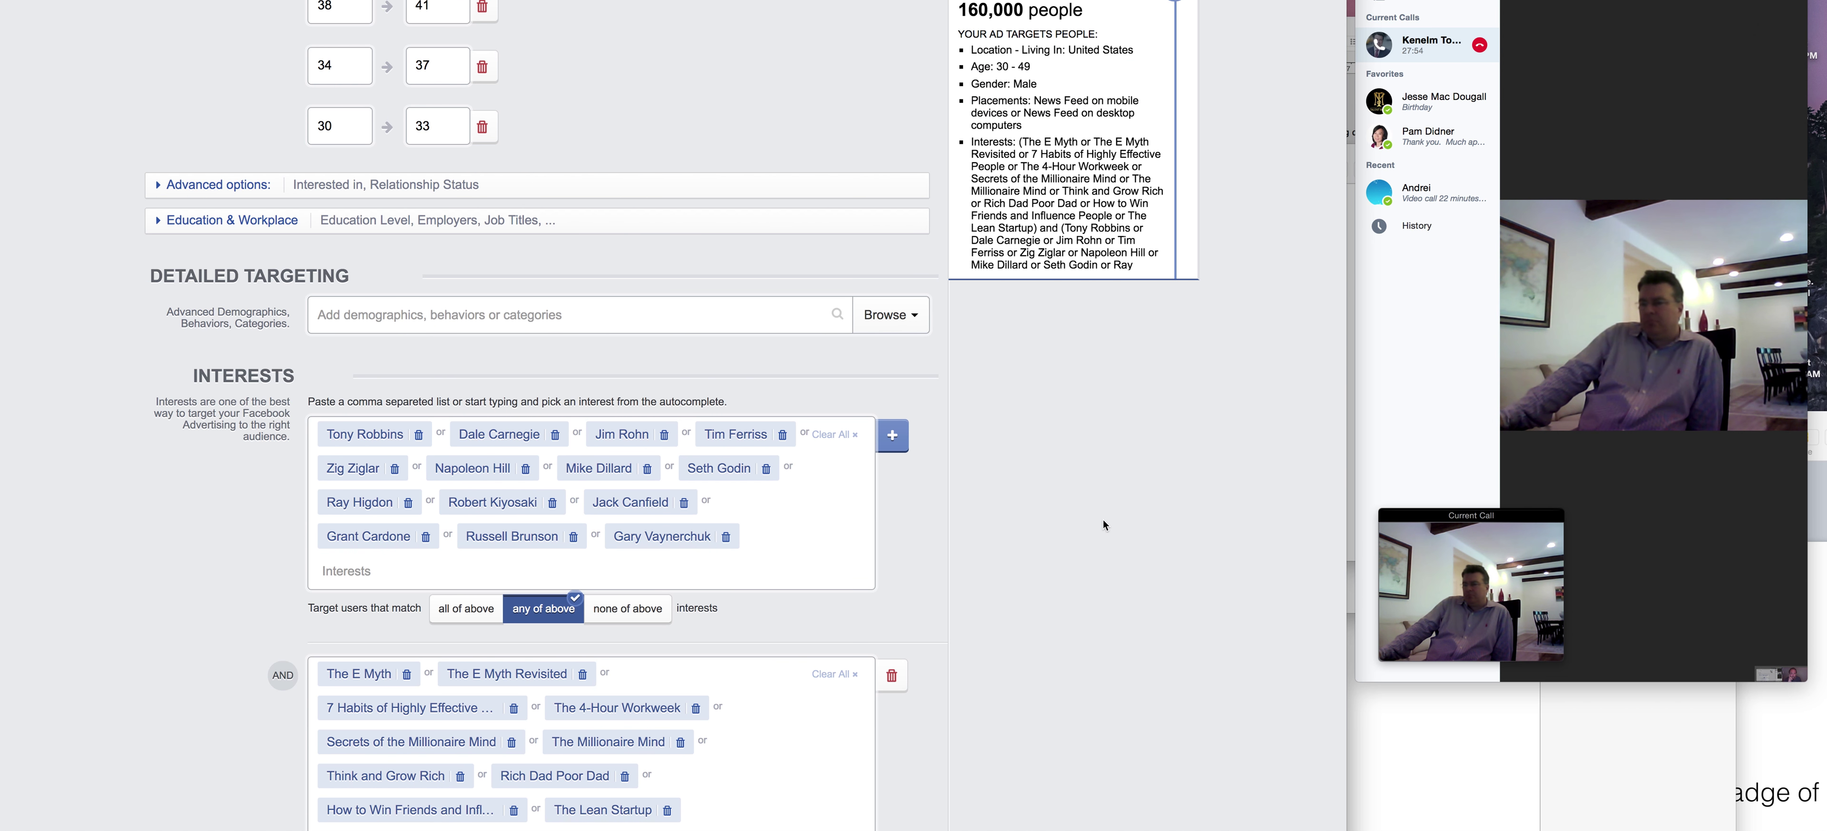
Review the targeting summary, both interest groups, the custom audience and connection settings, and the age ranges.
{"action": "scroll", "coordinate": [1035, 374], "scroll_direction": "down", "scroll_amount": 5}
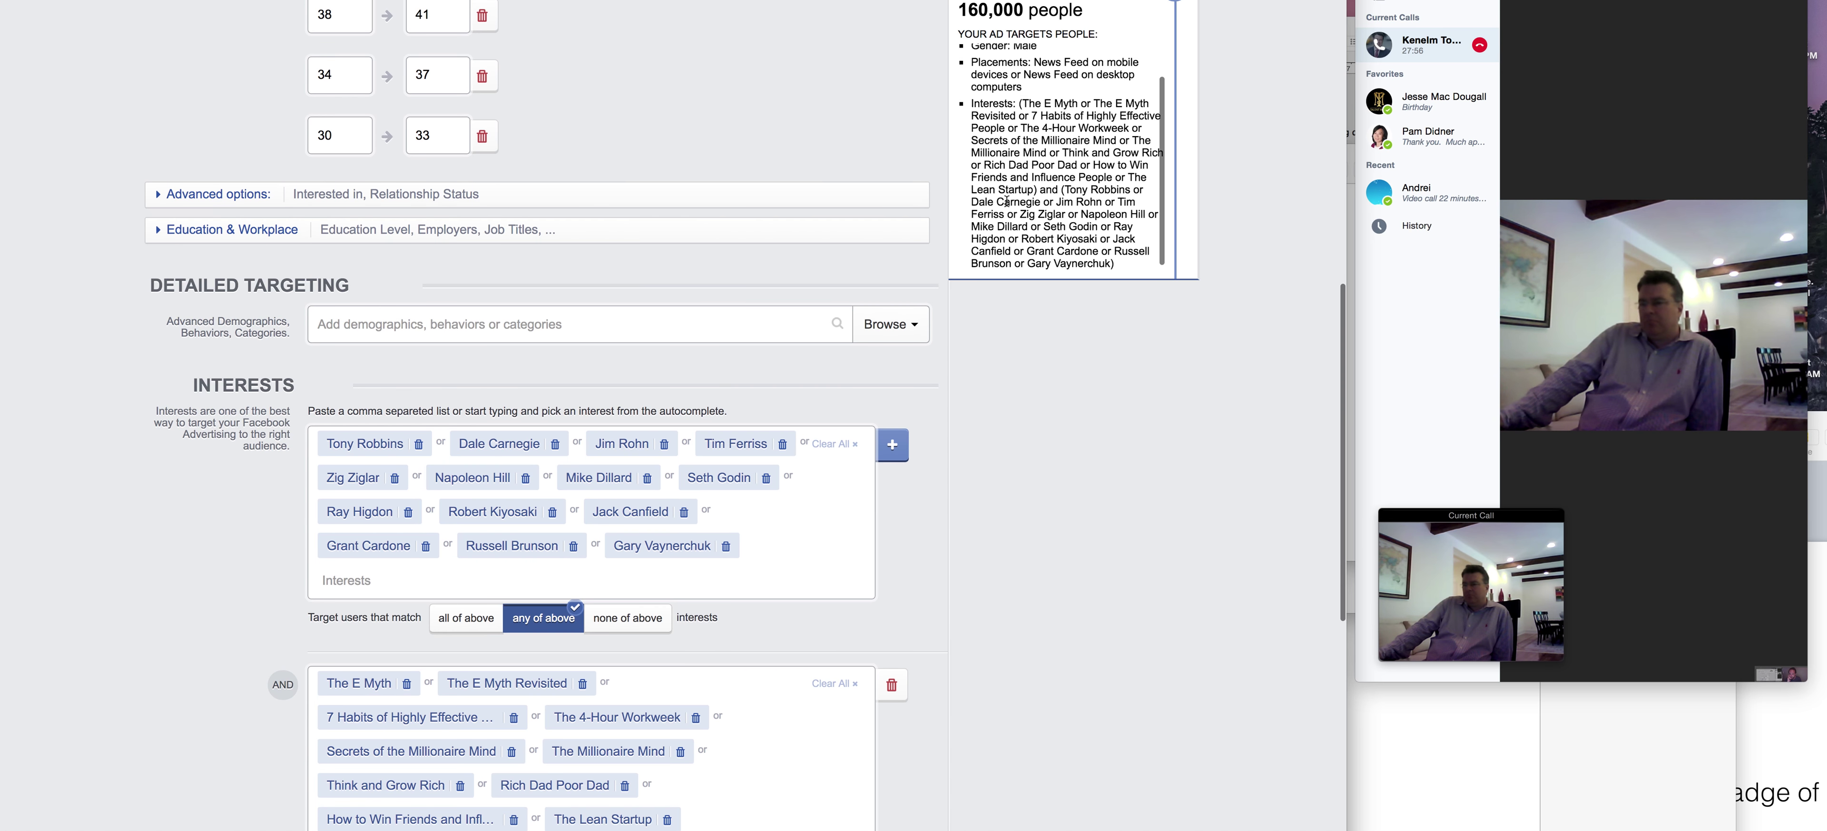
{"action": "scroll", "coordinate": [1035, 380], "scroll_direction": "down", "scroll_amount": 8}
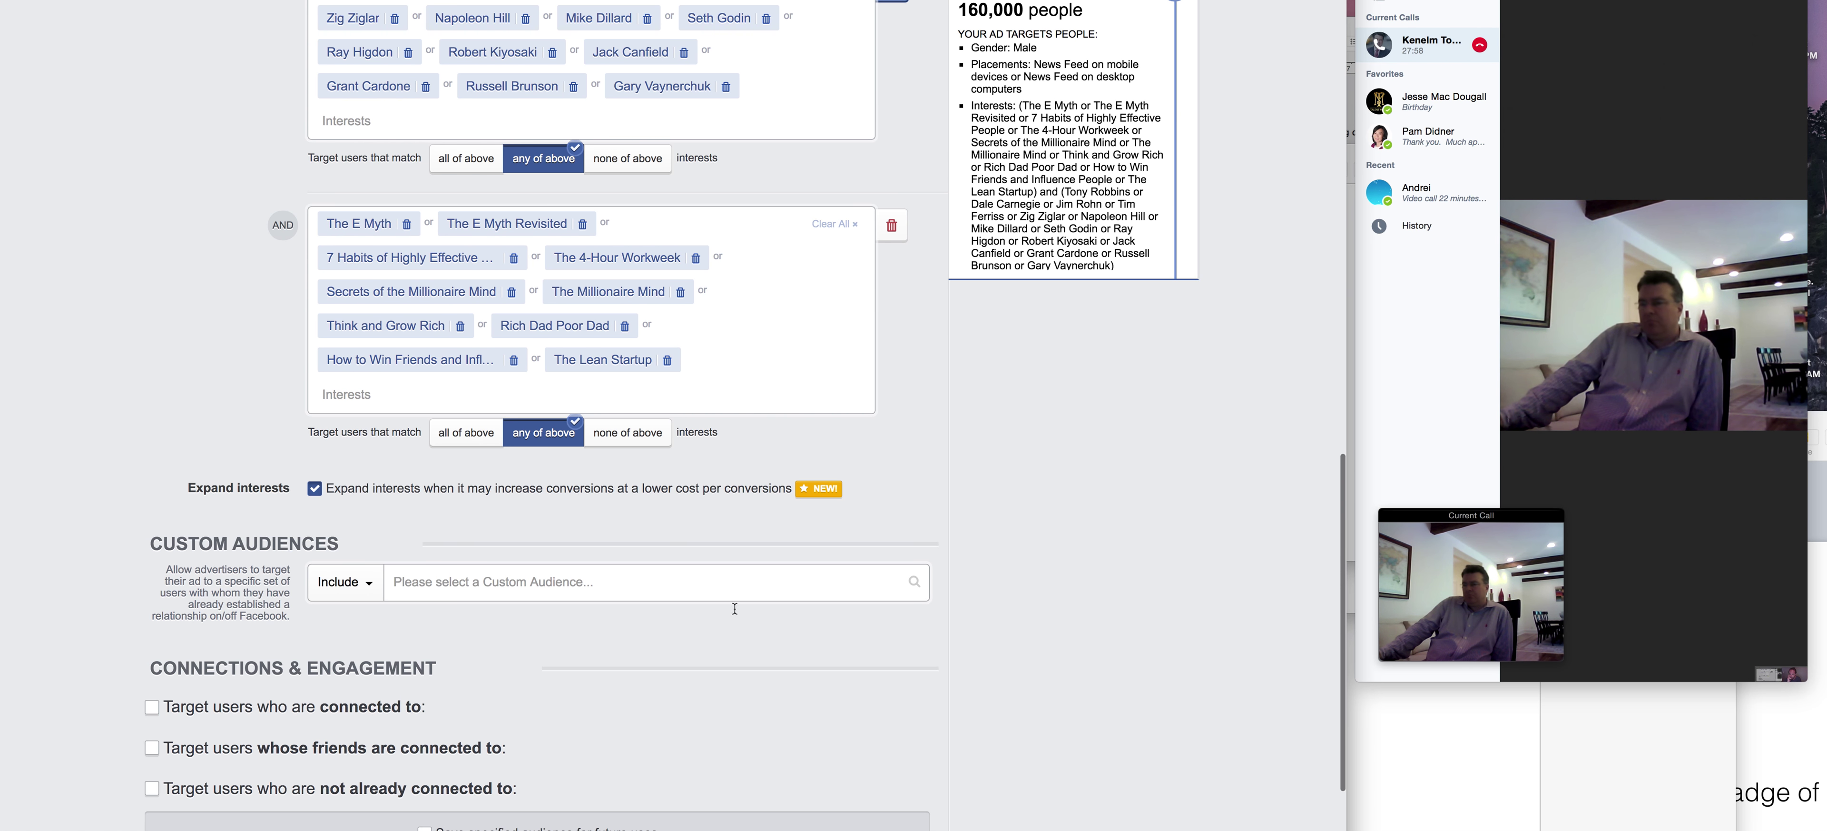
{"action": "left_click", "coordinate": [433, 584]}
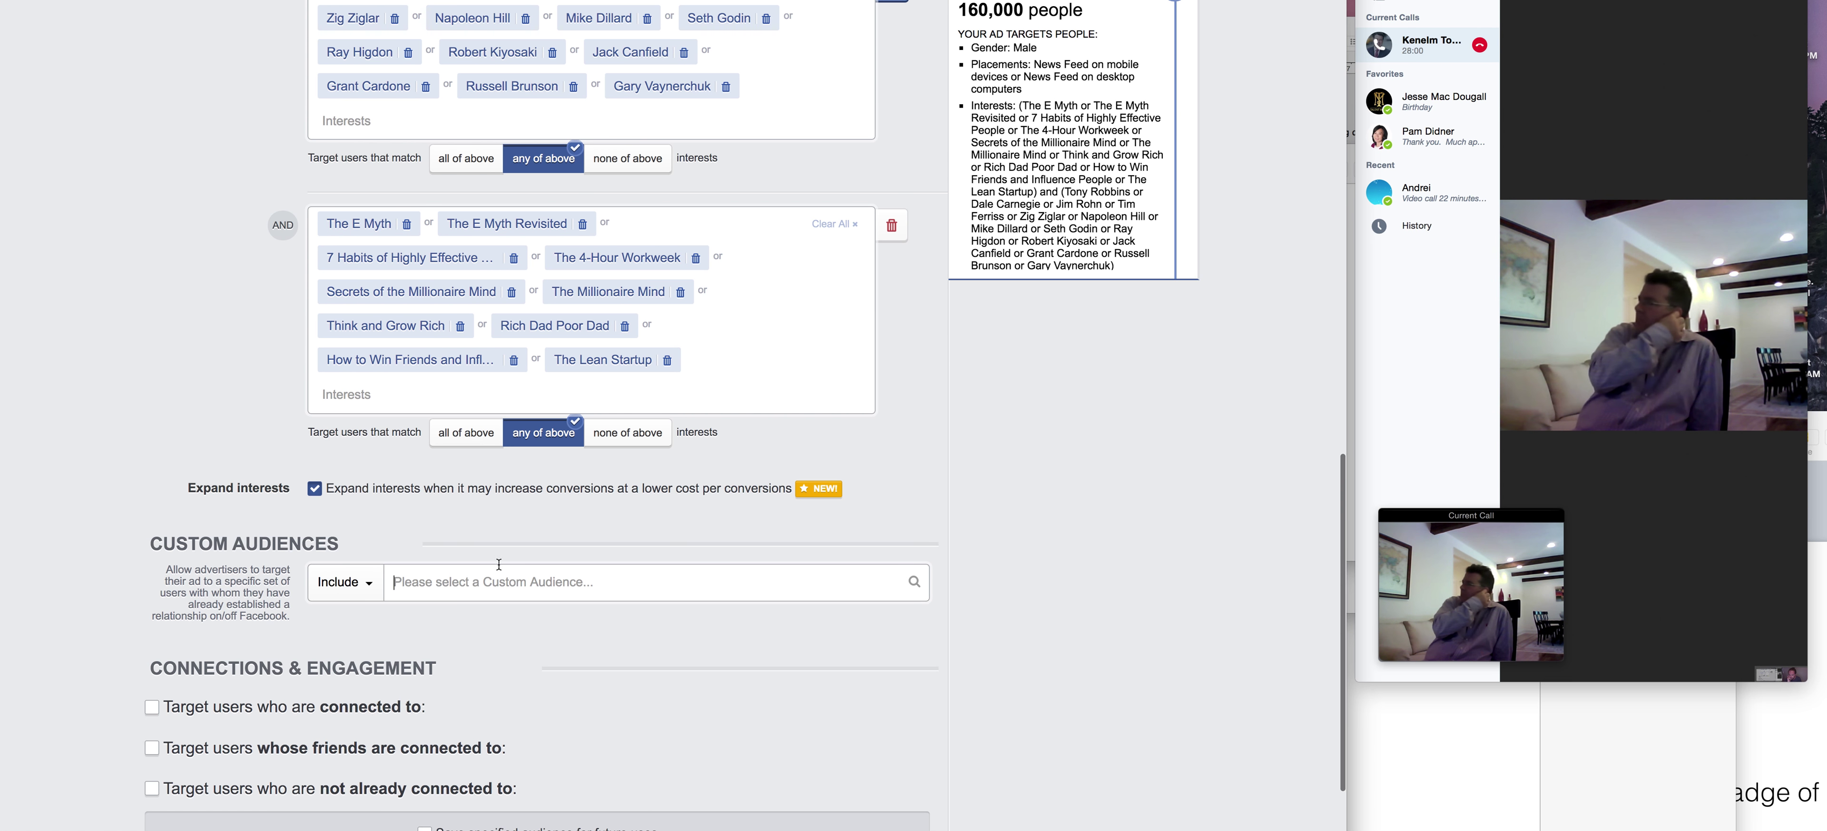
{"action": "scroll", "coordinate": [828, 516], "scroll_direction": "down", "scroll_amount": 6}
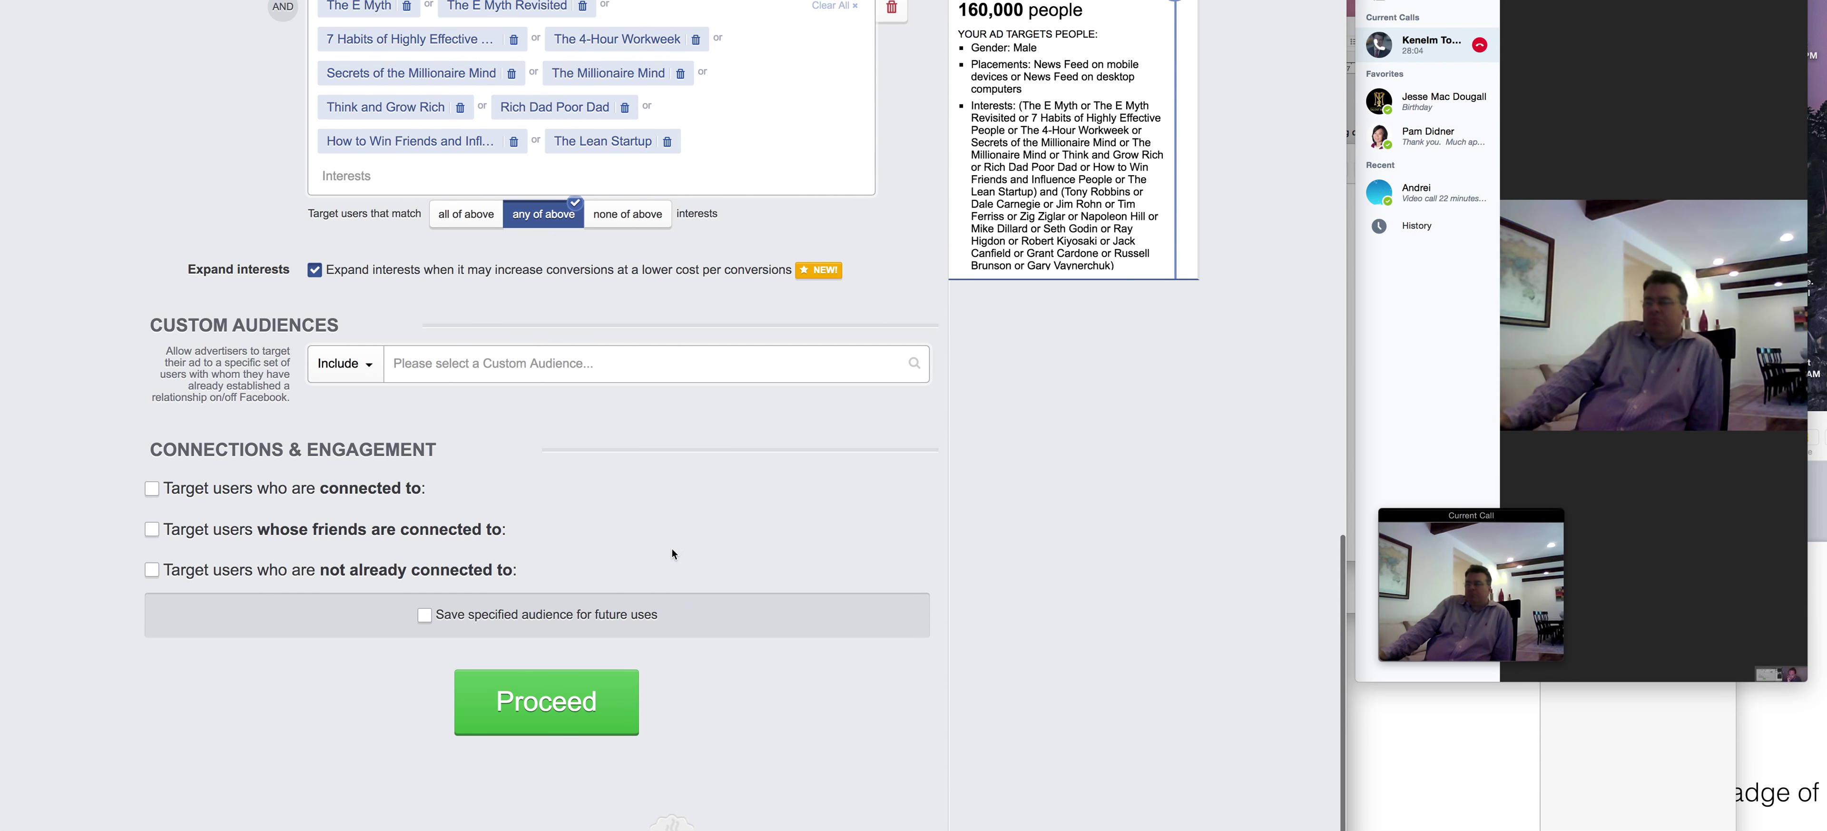
{"action": "scroll", "coordinate": [672, 553], "scroll_direction": "up", "scroll_amount": 20}
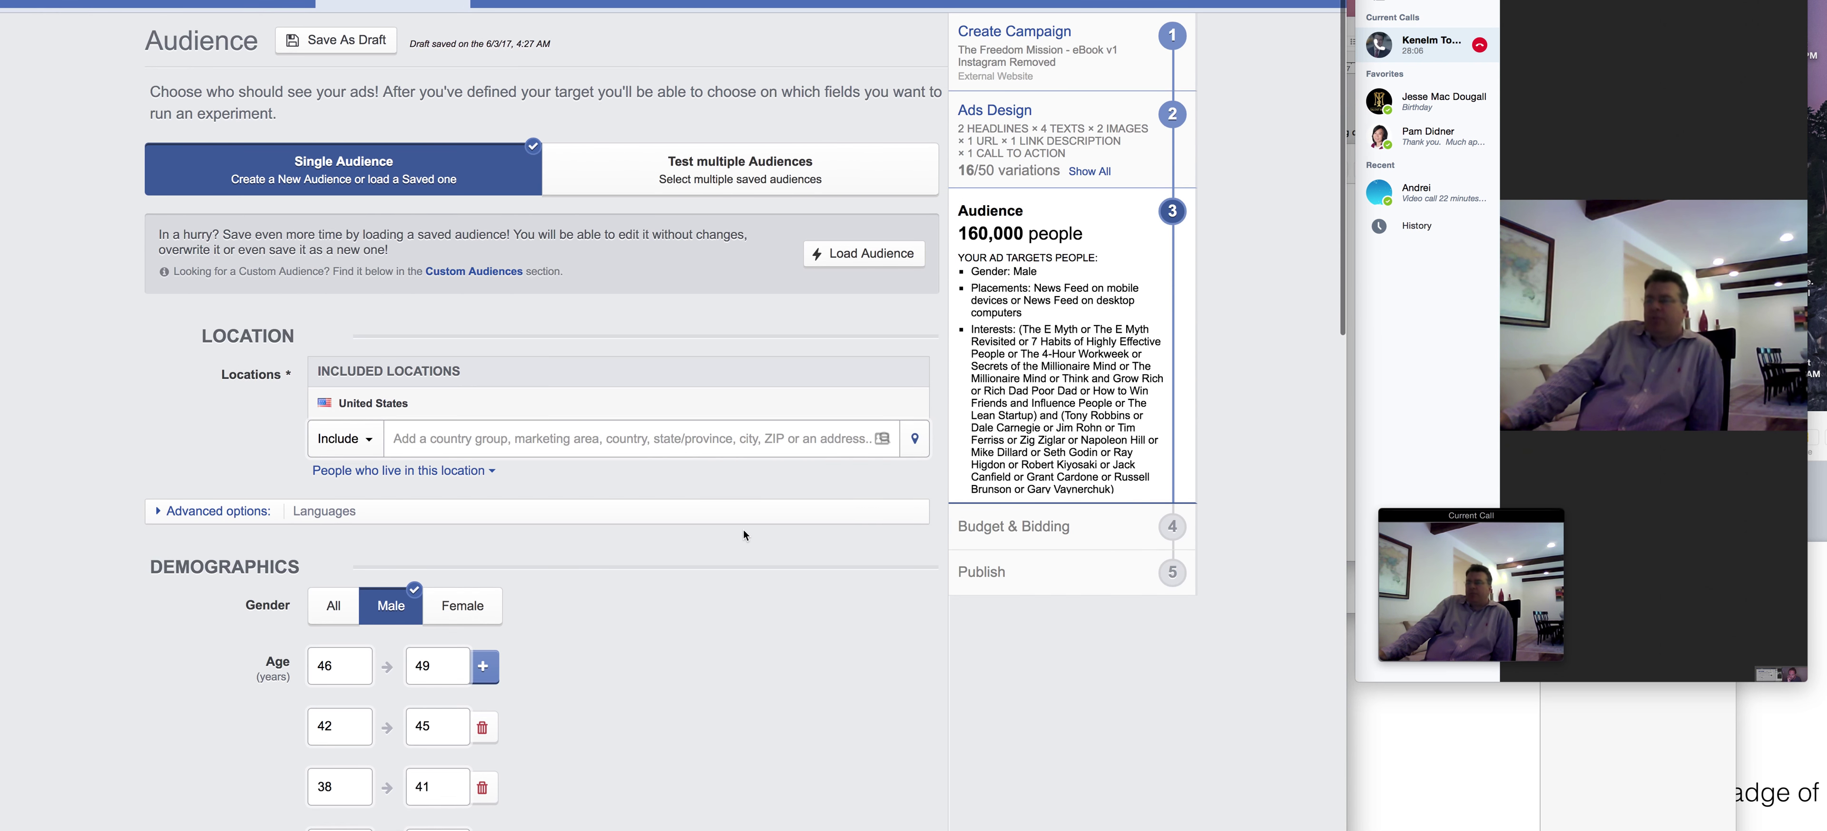
{"action": "scroll", "coordinate": [744, 534], "scroll_direction": "down", "scroll_amount": 5}
{"action": "scroll", "coordinate": [744, 534], "scroll_direction": "up", "scroll_amount": 2}
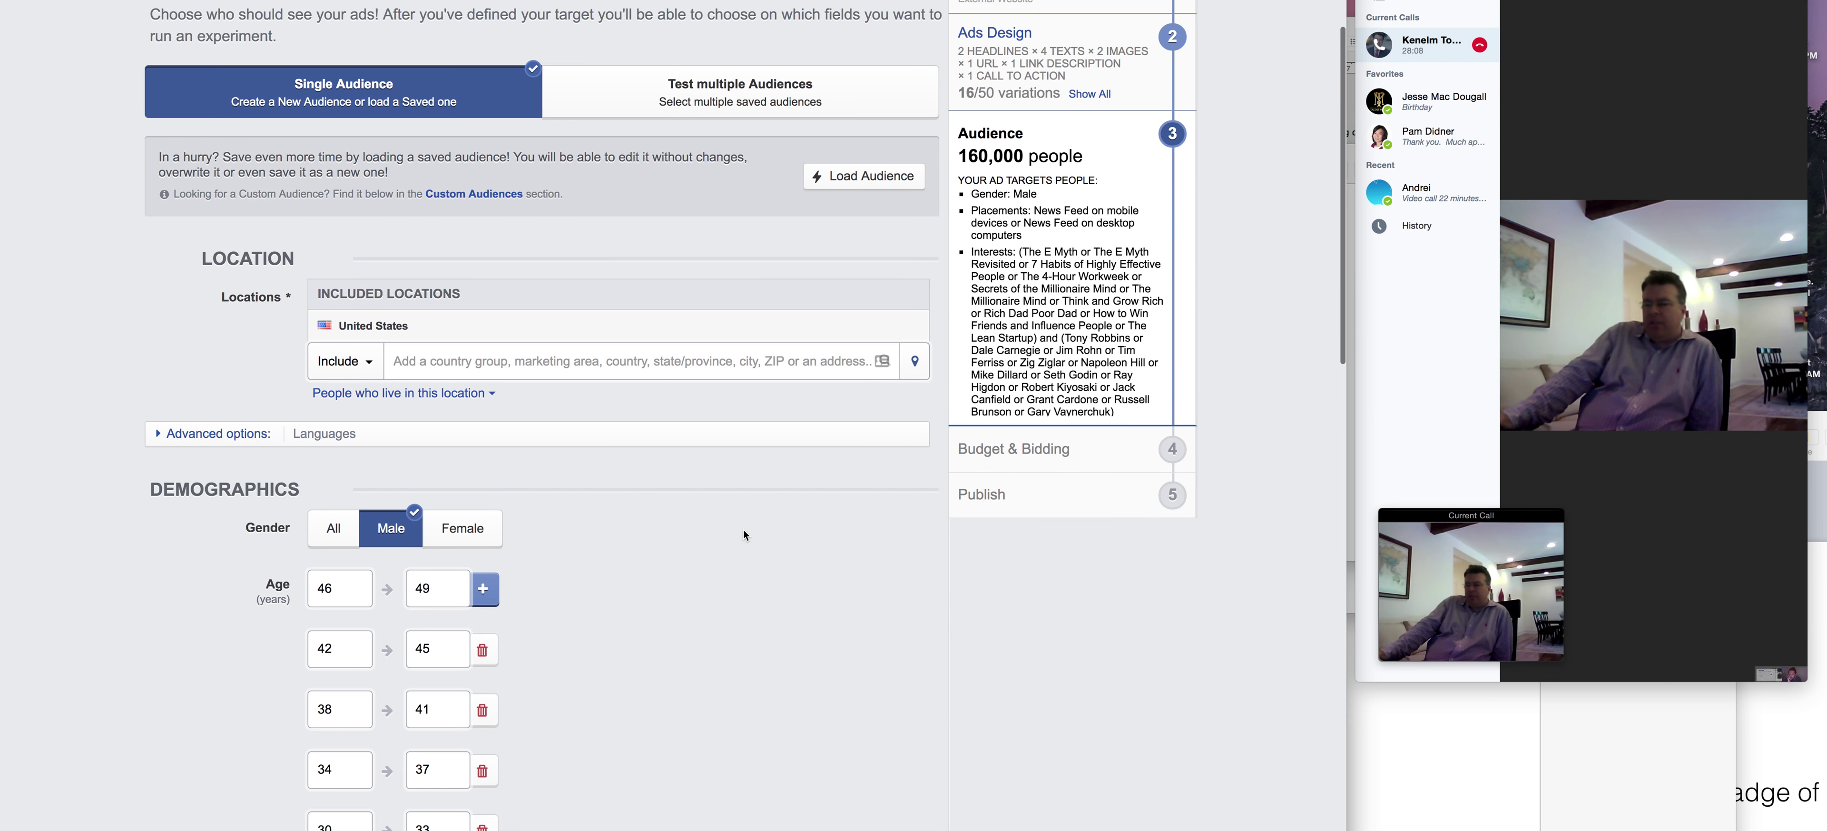
Add Michael Hyatt as an interest in the first interest group.
{"action": "scroll", "coordinate": [744, 534], "scroll_direction": "down", "scroll_amount": 15}
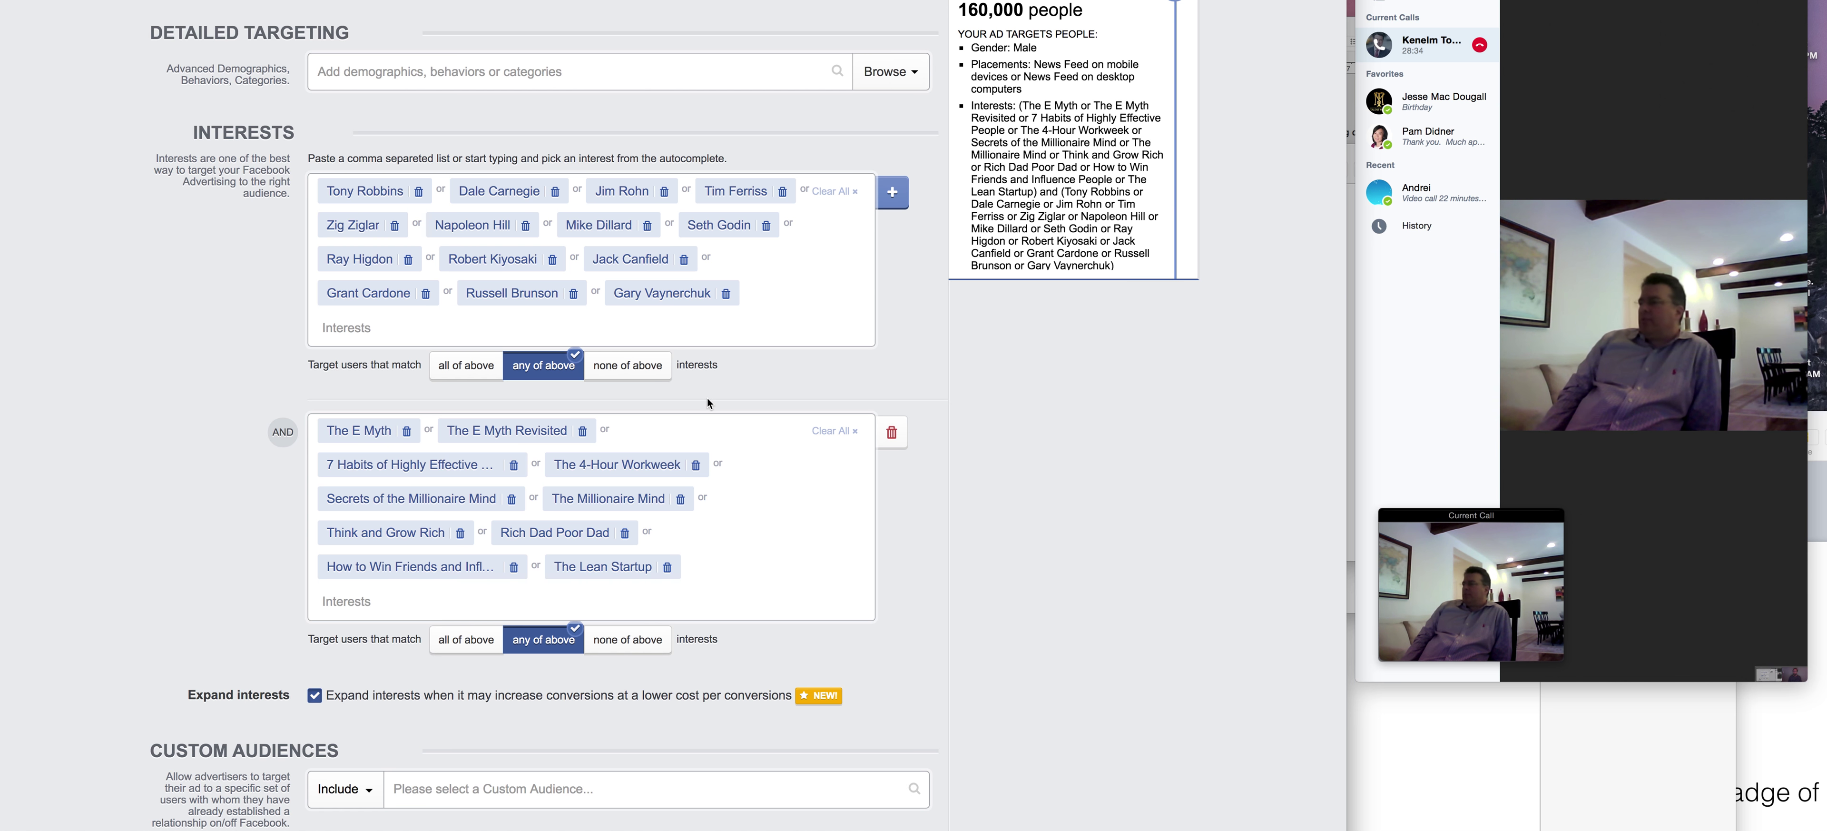
{"action": "left_click", "coordinate": [776, 327]}
{"action": "type", "text": "micha"}
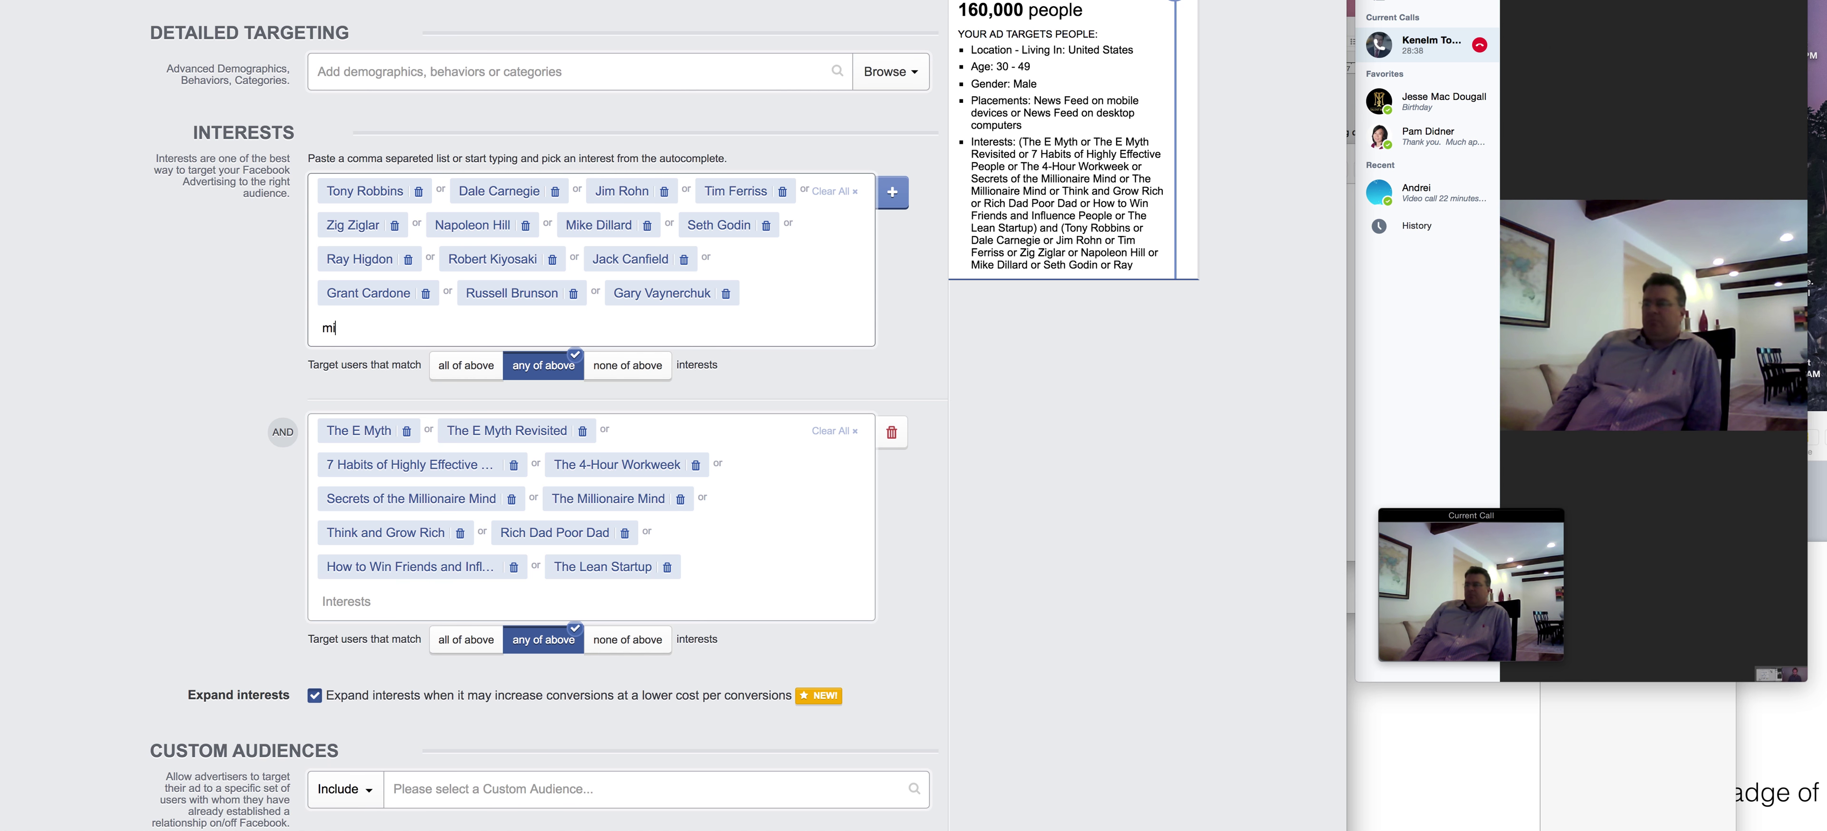
{"action": "key", "text": "BackSpace"}
{"action": "type", "text": "eal hya"}
{"action": "type", "text": "tt"}
{"action": "left_click", "coordinate": [348, 328]}
{"action": "key", "text": "BackSpace"}
{"action": "key", "text": "Delete"}
{"action": "type", "text": "hae"}
{"action": "left_click", "coordinate": [419, 359]}
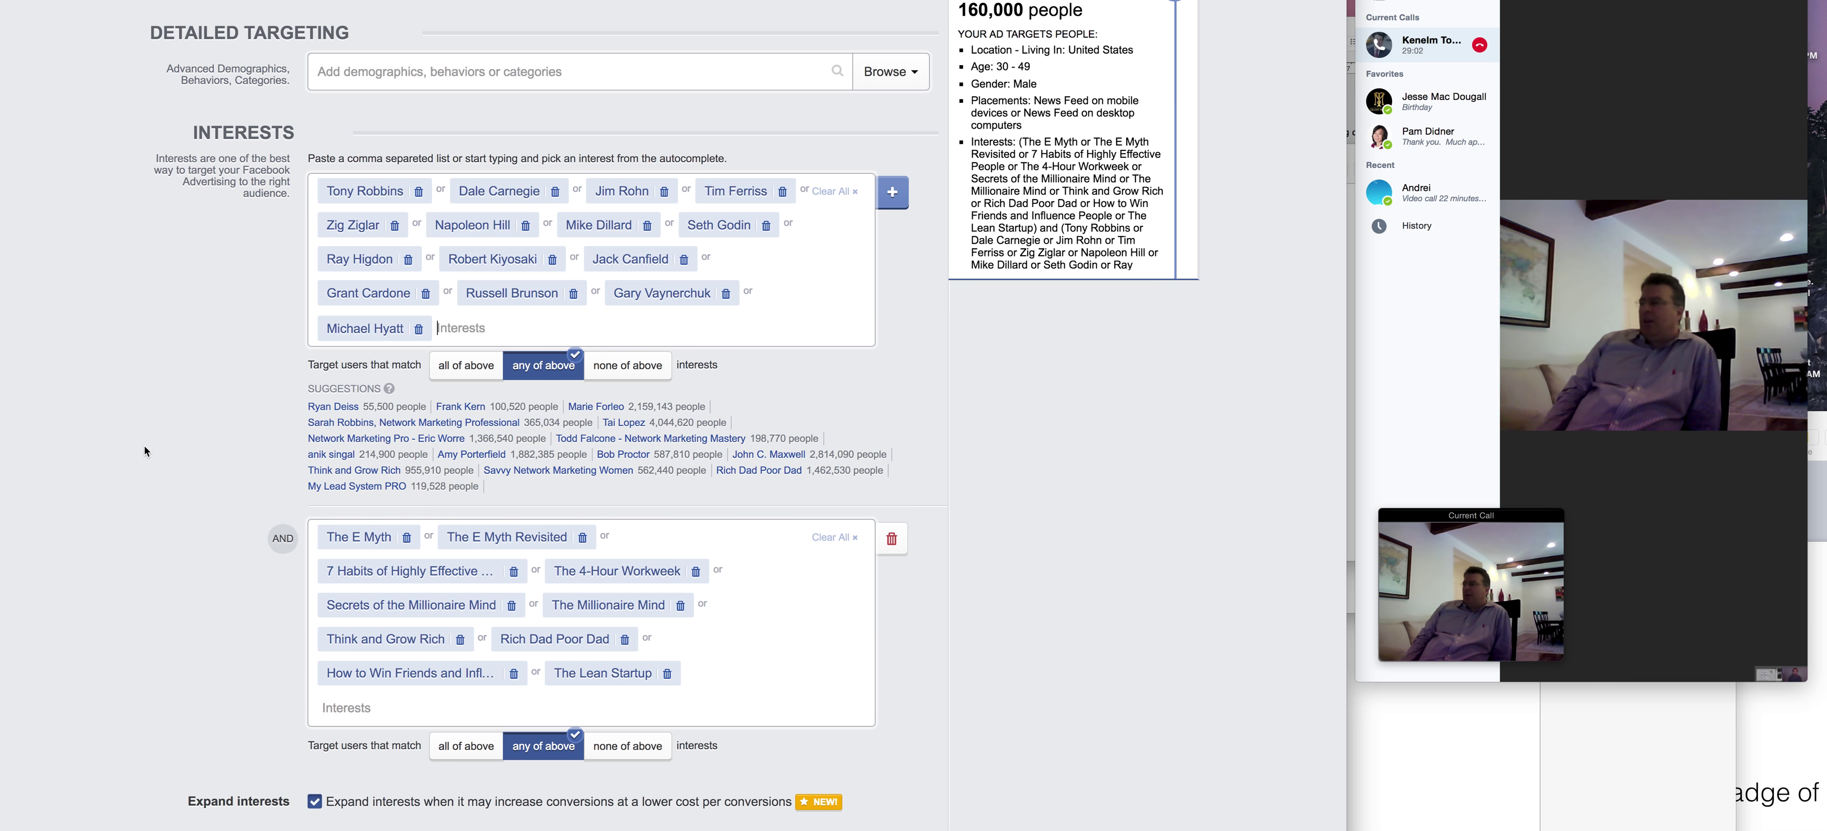
Add the suggested interests Frank Kern, Marie Forleo and Amy Porterfield to the first interest group.
{"action": "left_click_drag", "start_coordinate": [496, 489], "coordinate": [285, 404]}
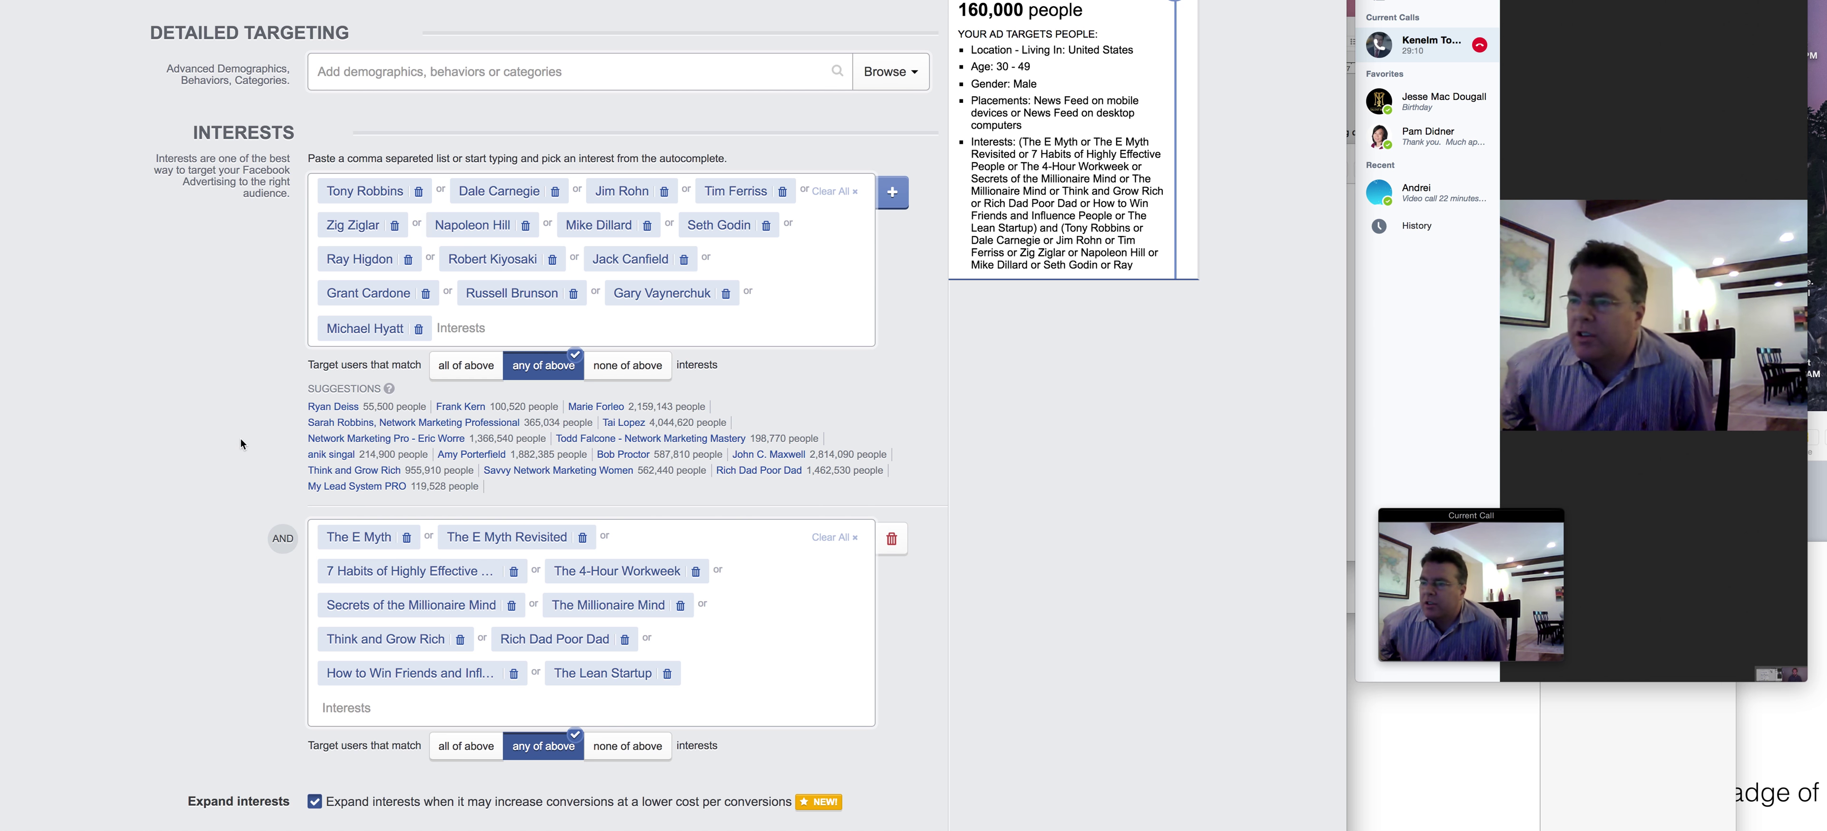
{"action": "left_click", "coordinate": [454, 406]}
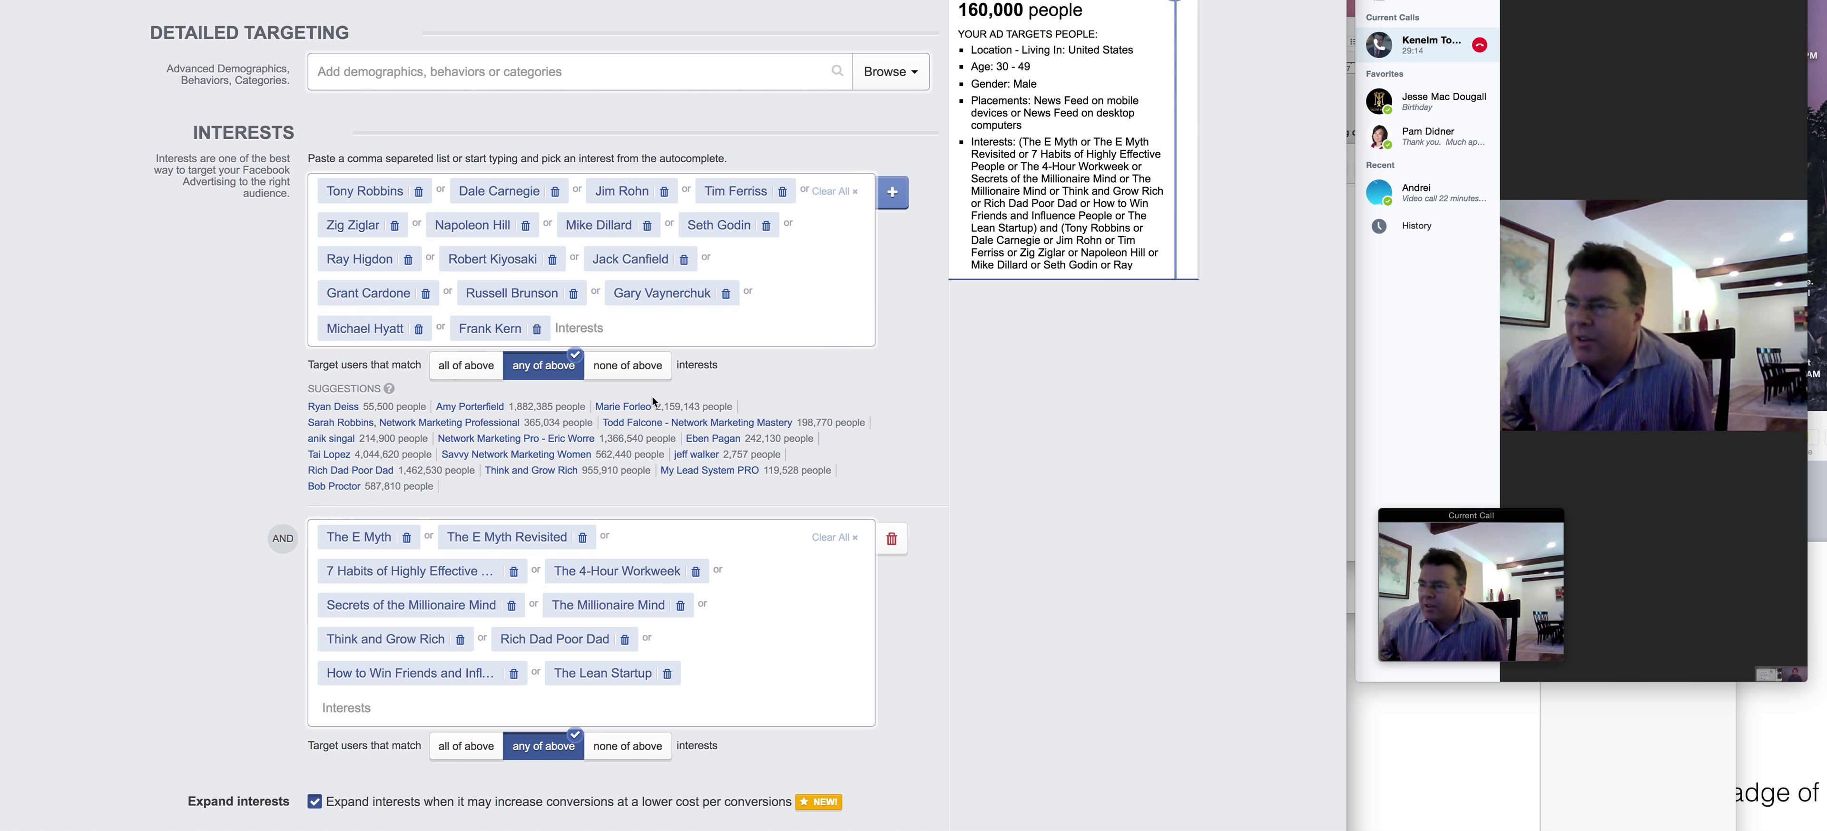
{"action": "left_click", "coordinate": [624, 406]}
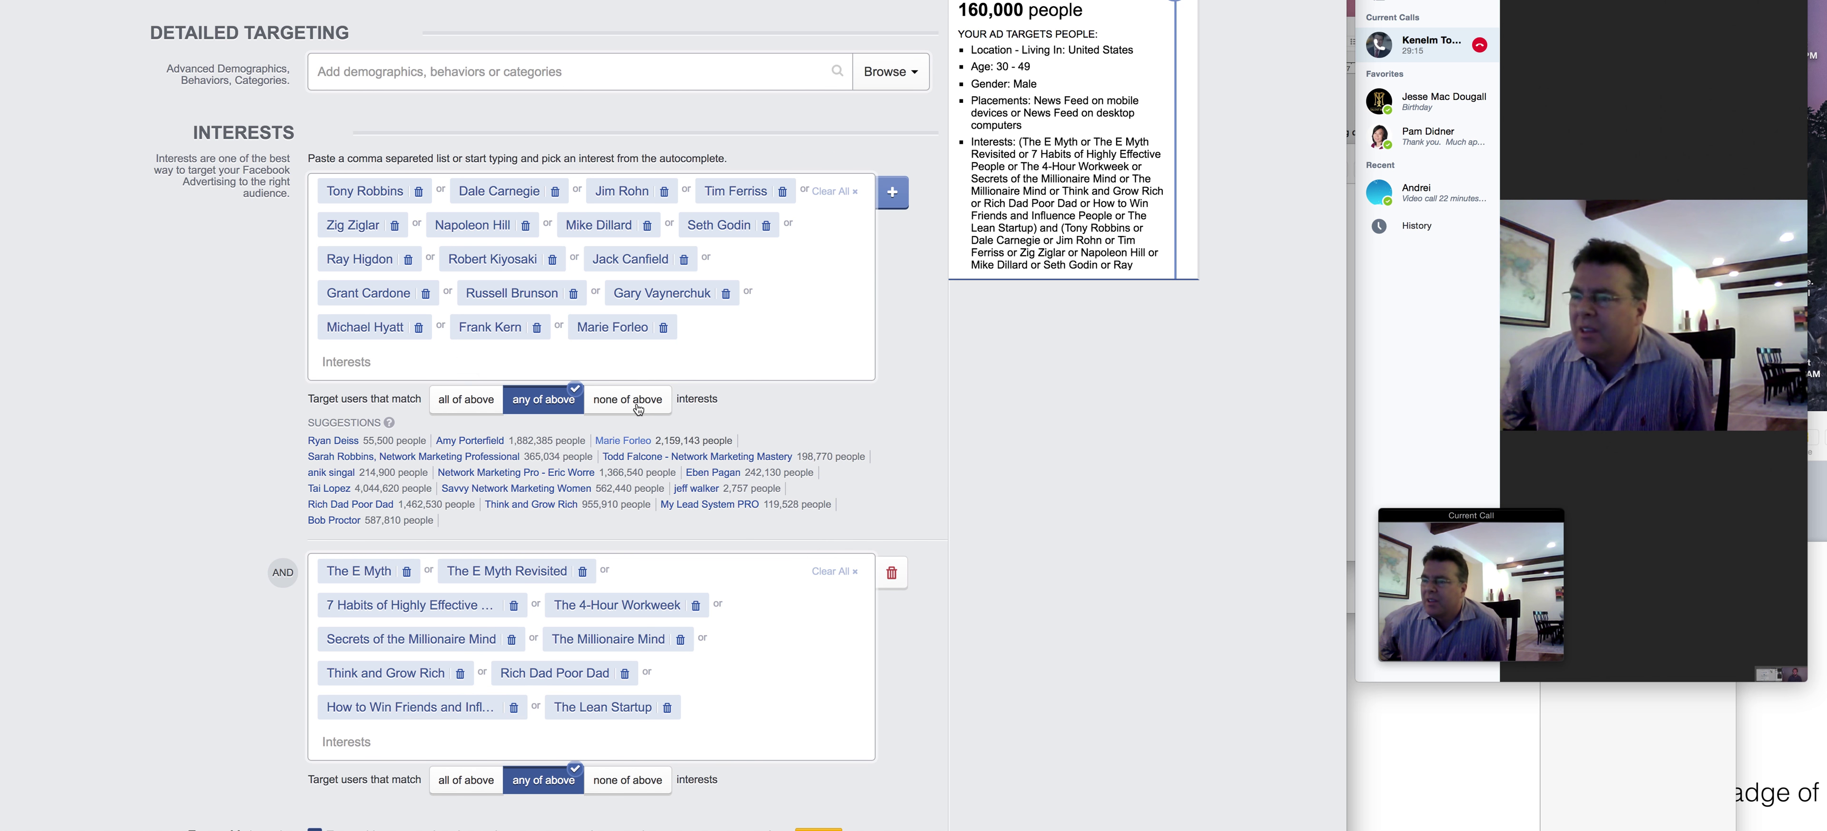
{"action": "left_click", "coordinate": [467, 444]}
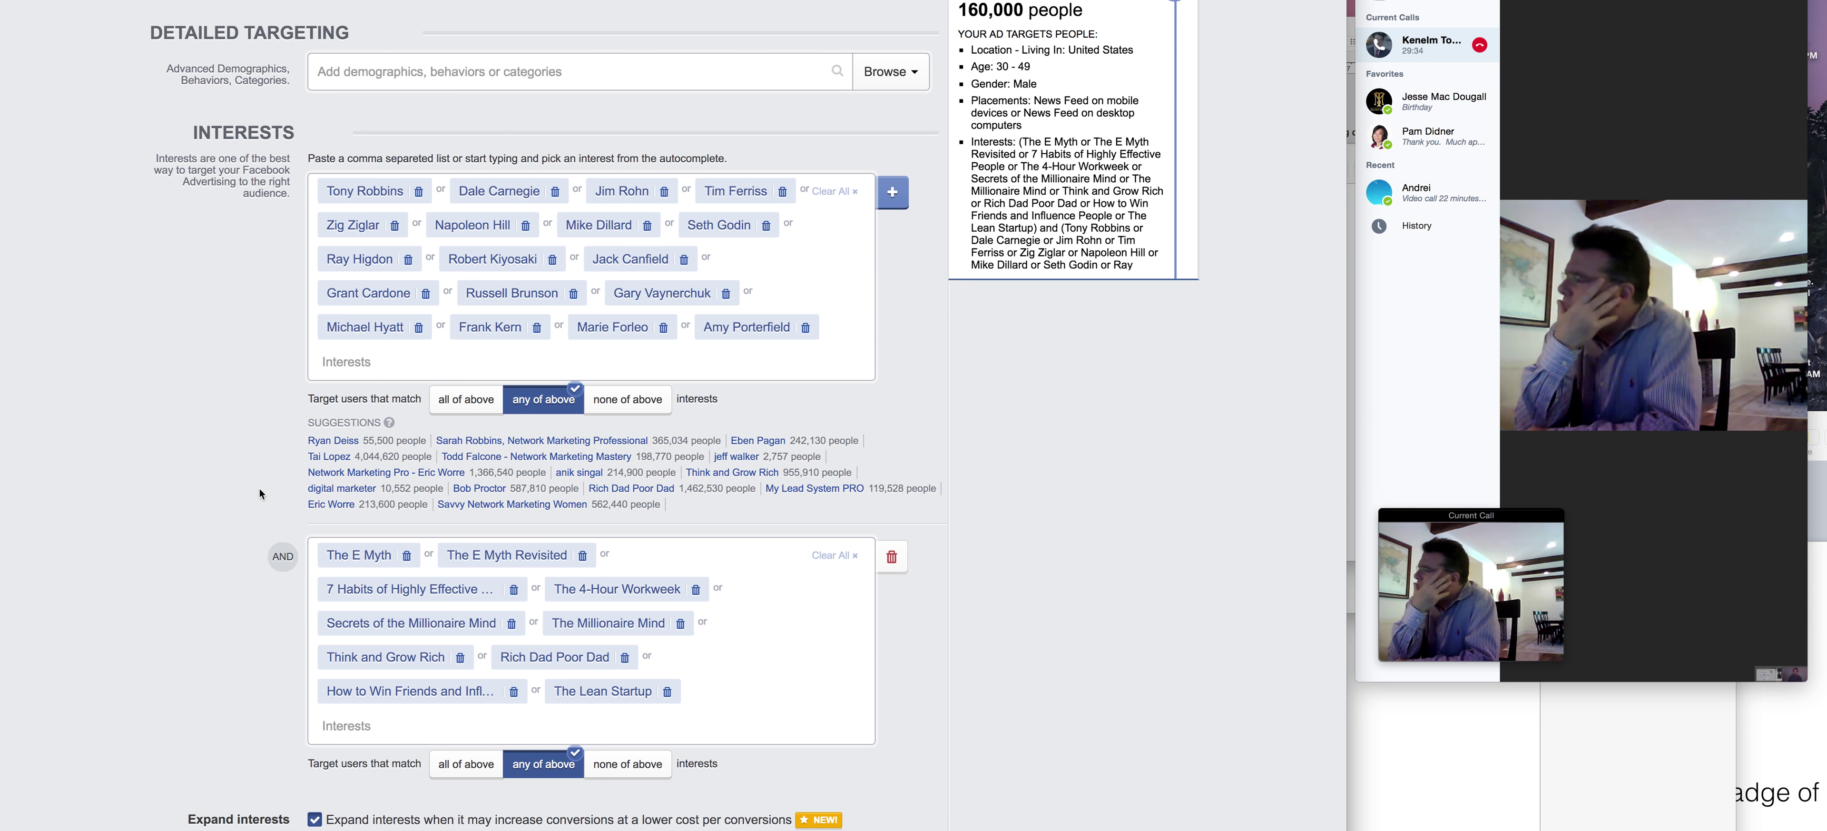
{"action": "left_click", "coordinate": [580, 355]}
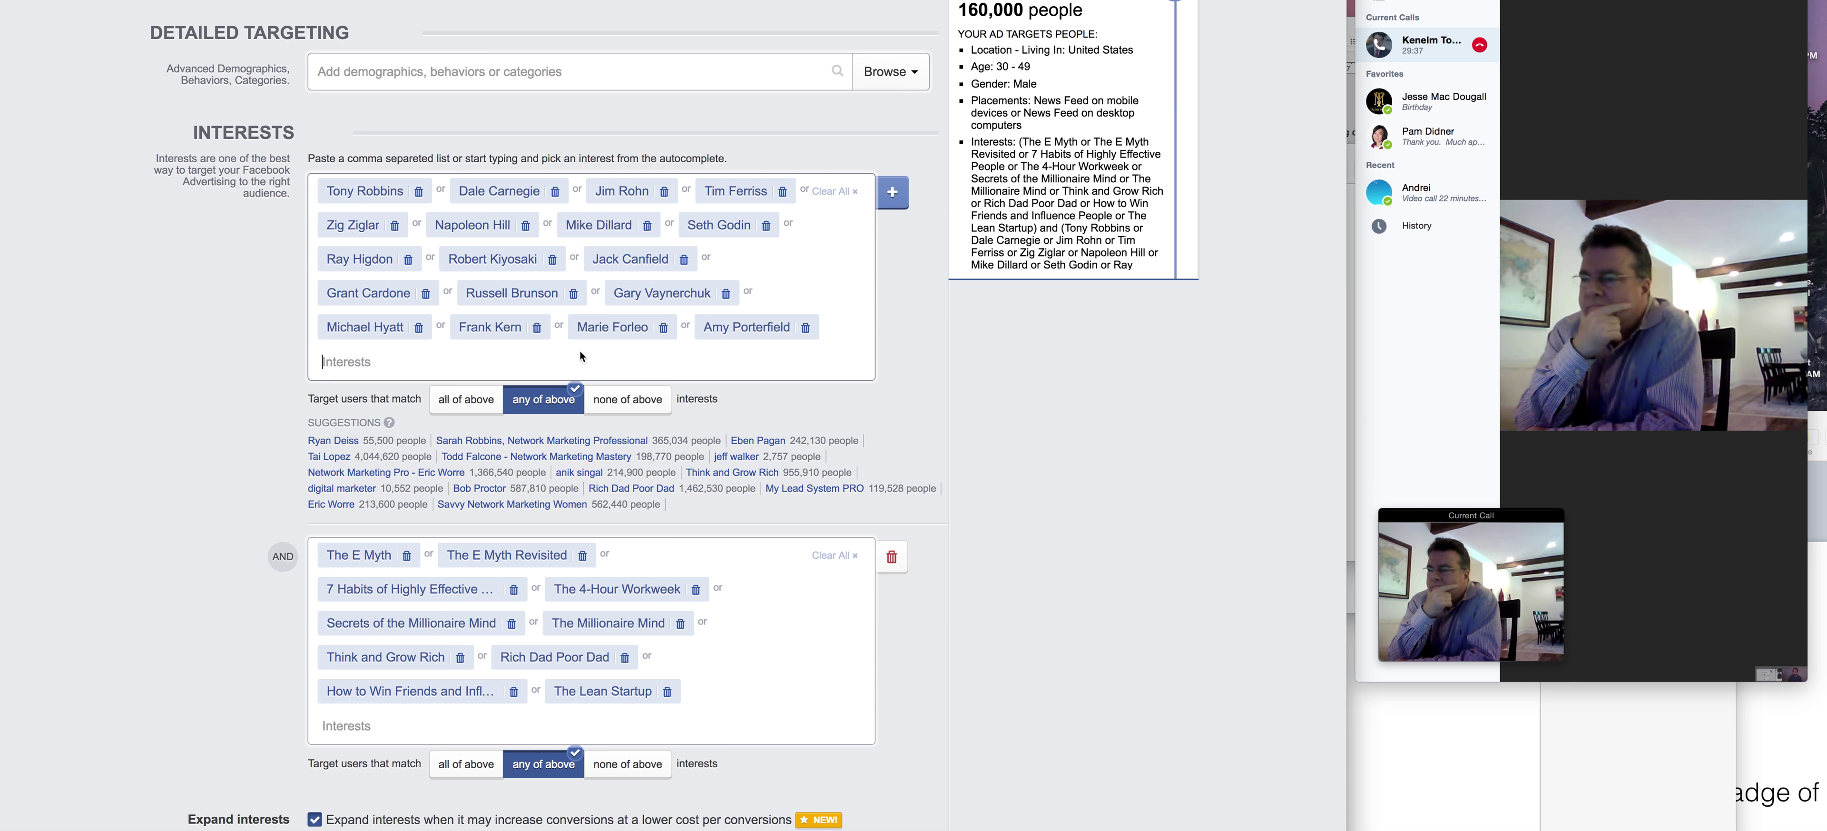
{"action": "left_click", "coordinate": [372, 363]}
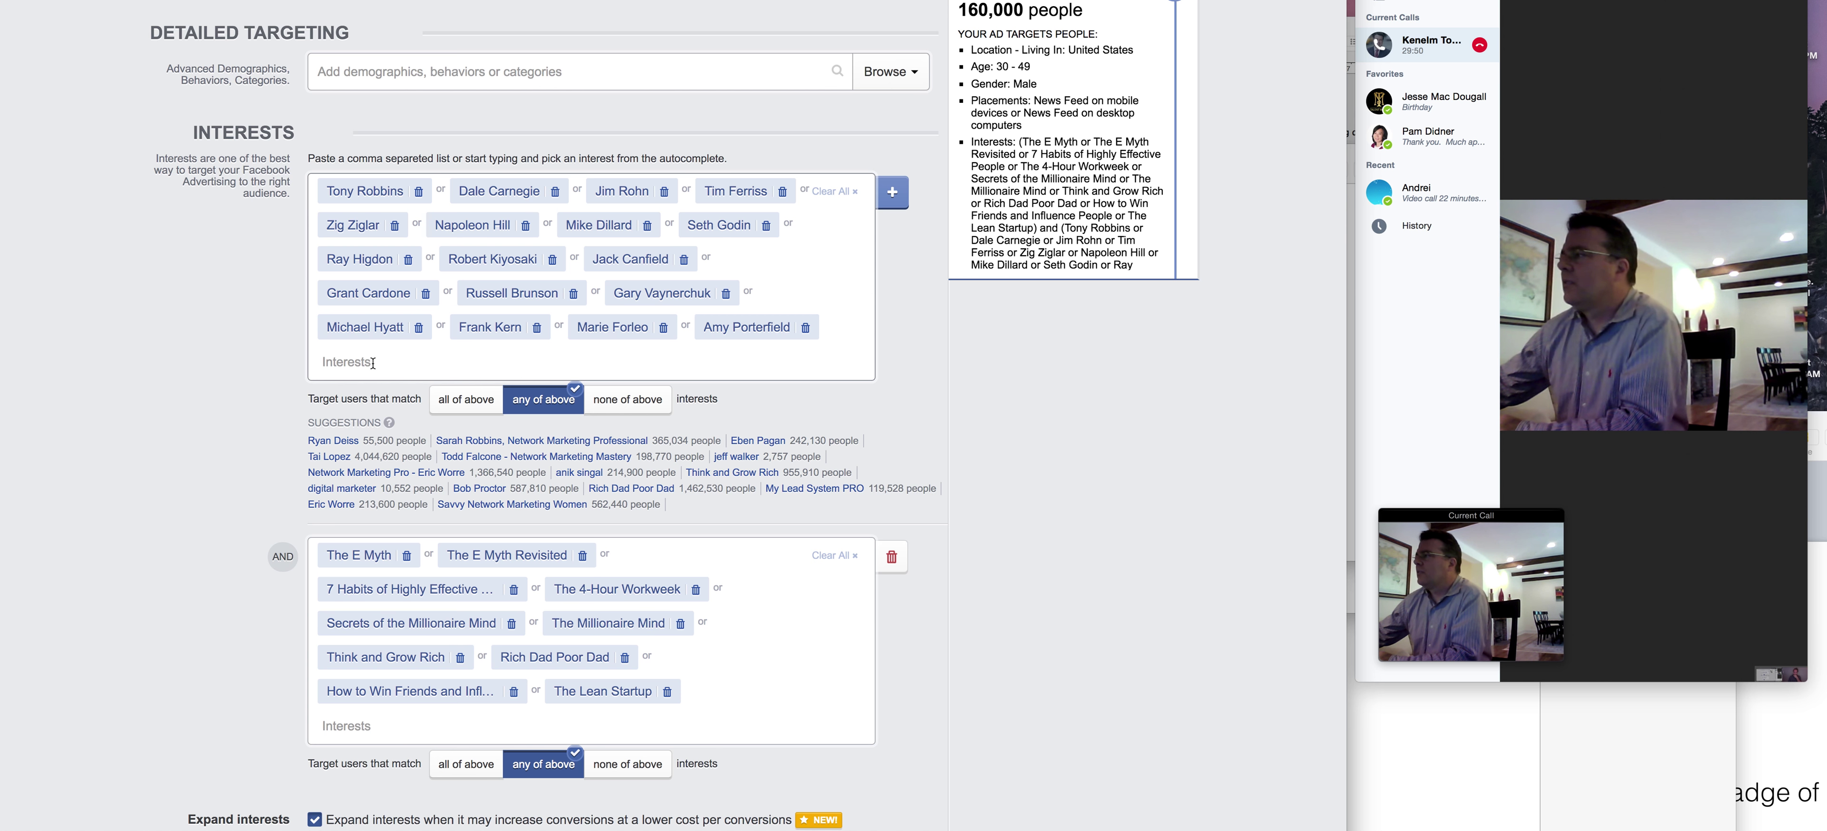
{"action": "left_click", "coordinate": [275, 297]}
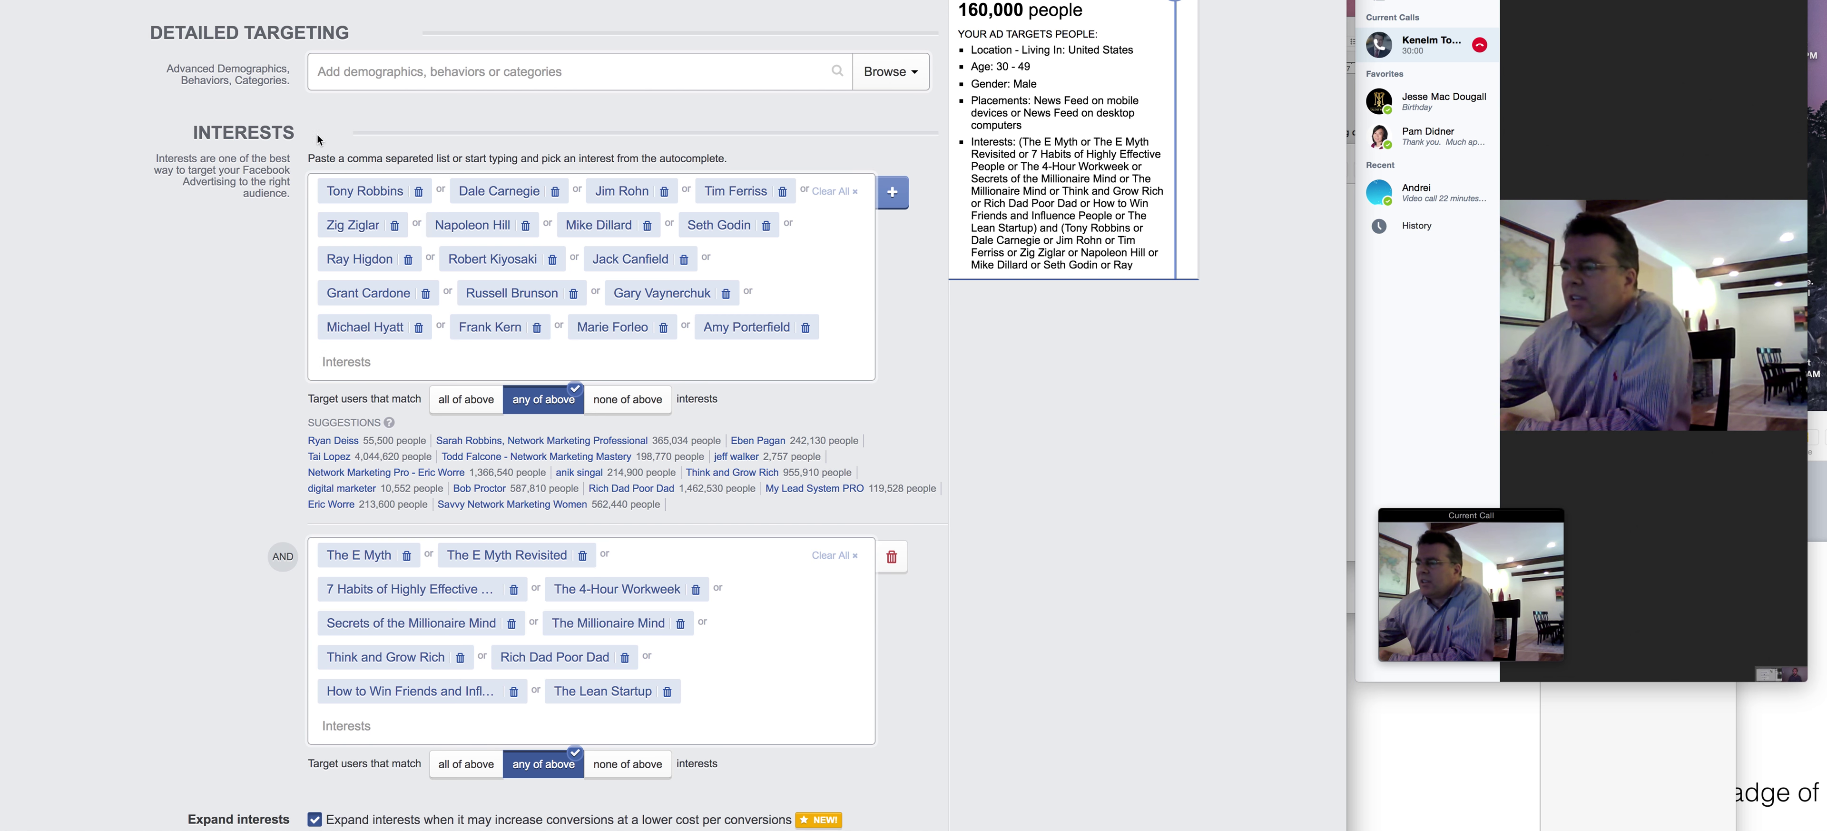
{"action": "left_click_drag", "start_coordinate": [754, 366], "coordinate": [933, 427]}
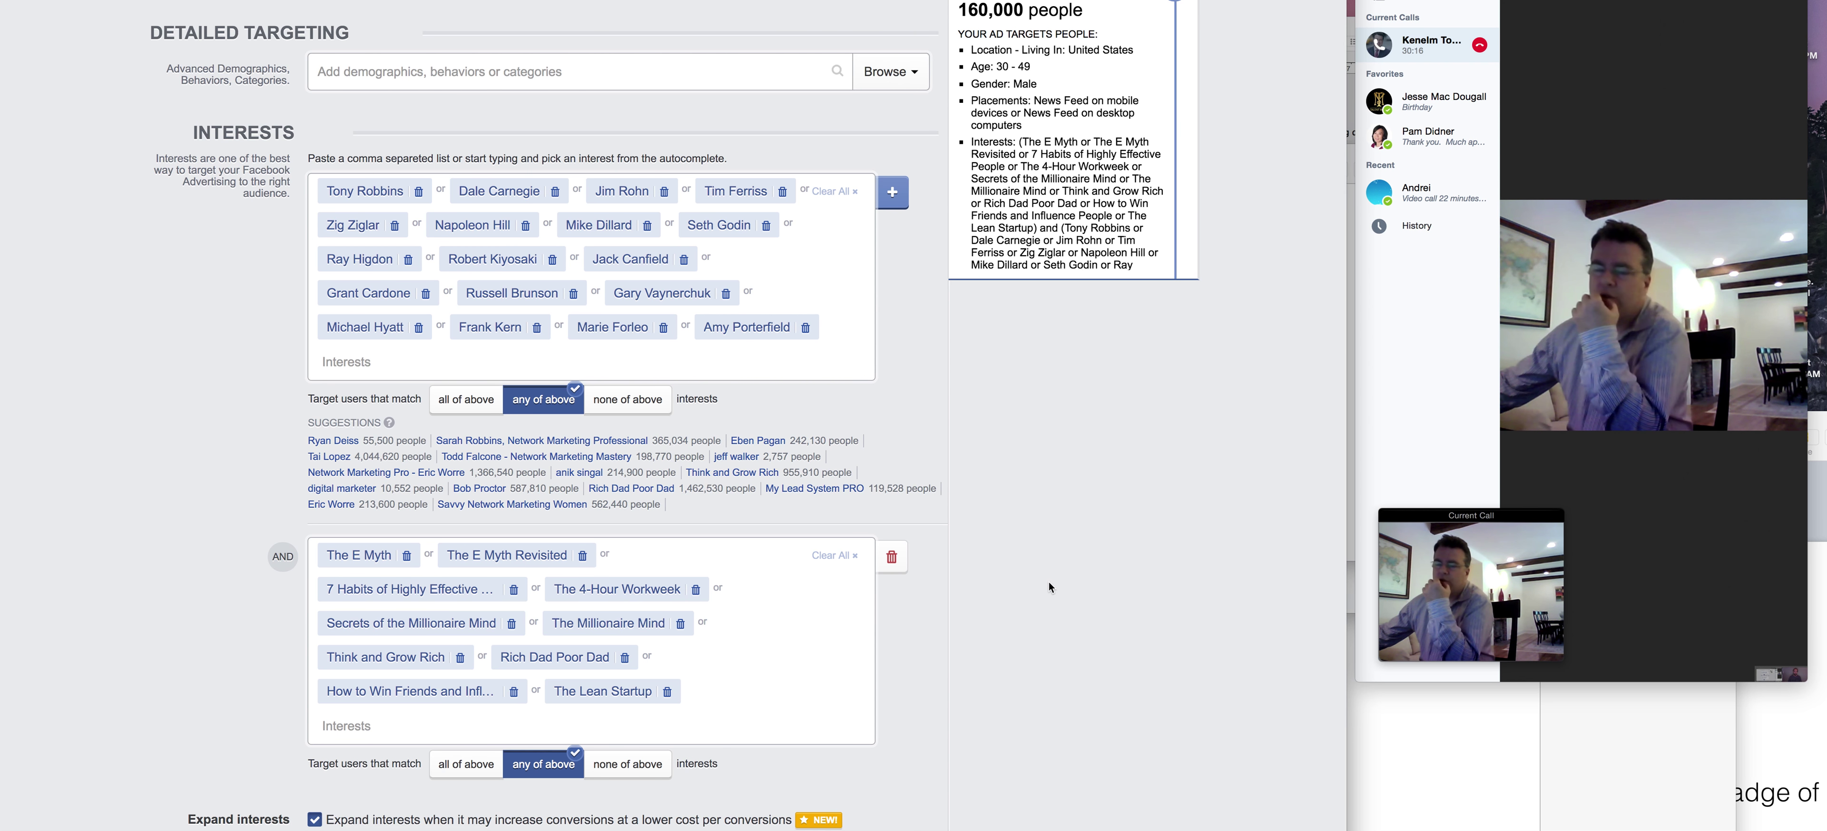
Target only users not already connected to the second Entrepreneurs Life page in the connections list.
{"action": "scroll", "coordinate": [1048, 587], "scroll_direction": "up", "scroll_amount": 1}
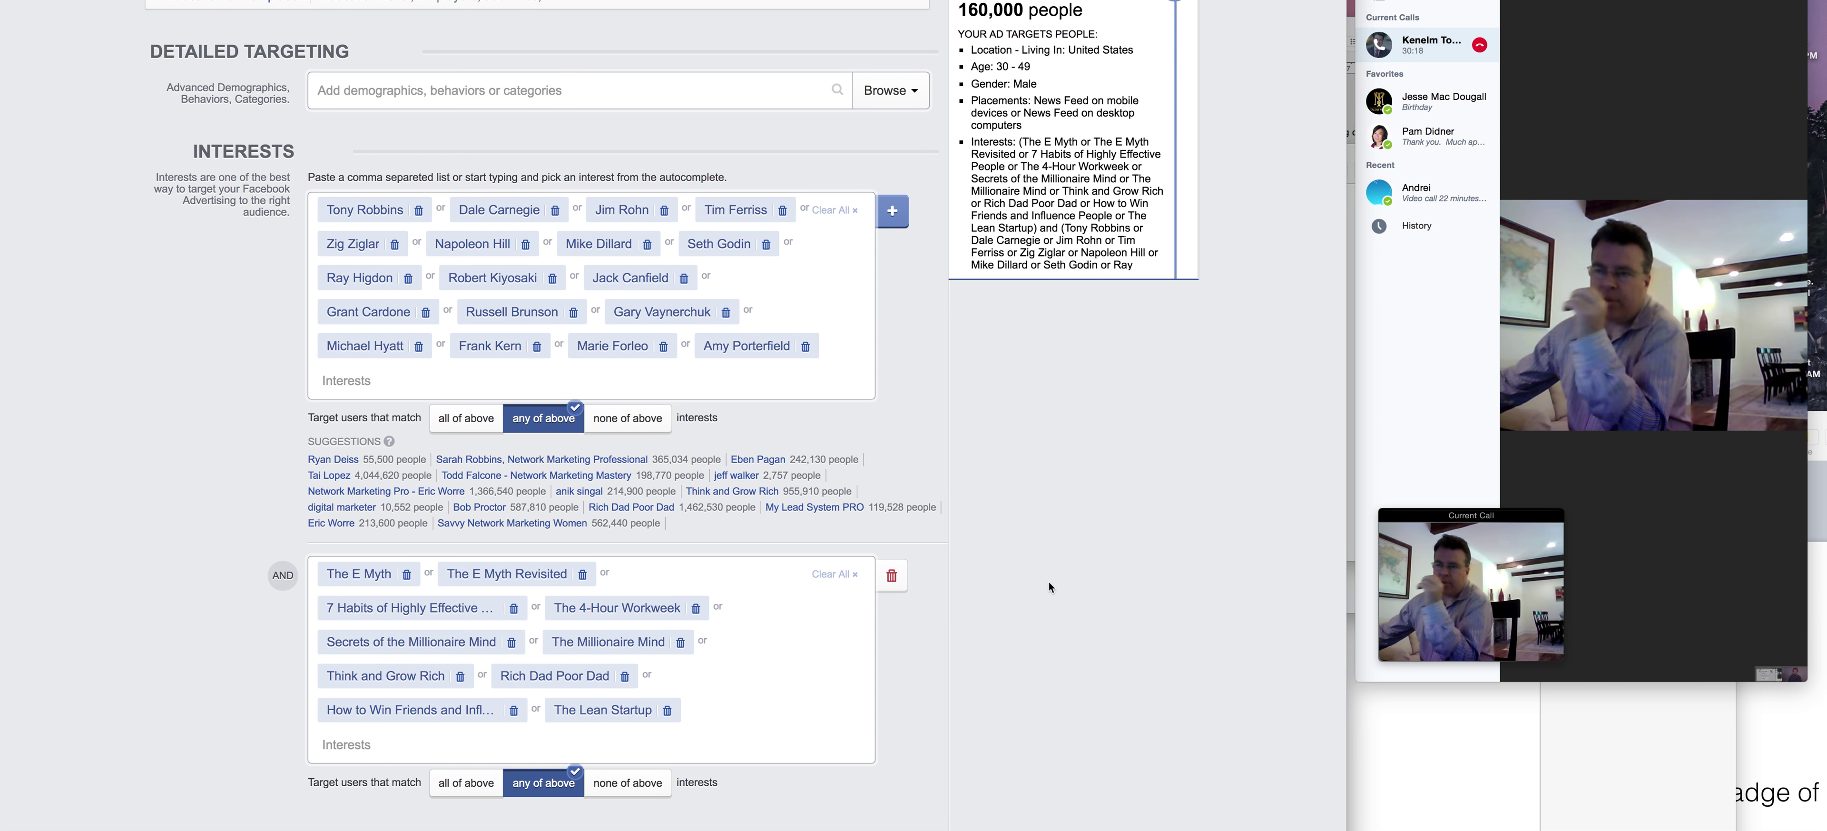
{"action": "scroll", "coordinate": [1049, 583], "scroll_direction": "down", "scroll_amount": 15}
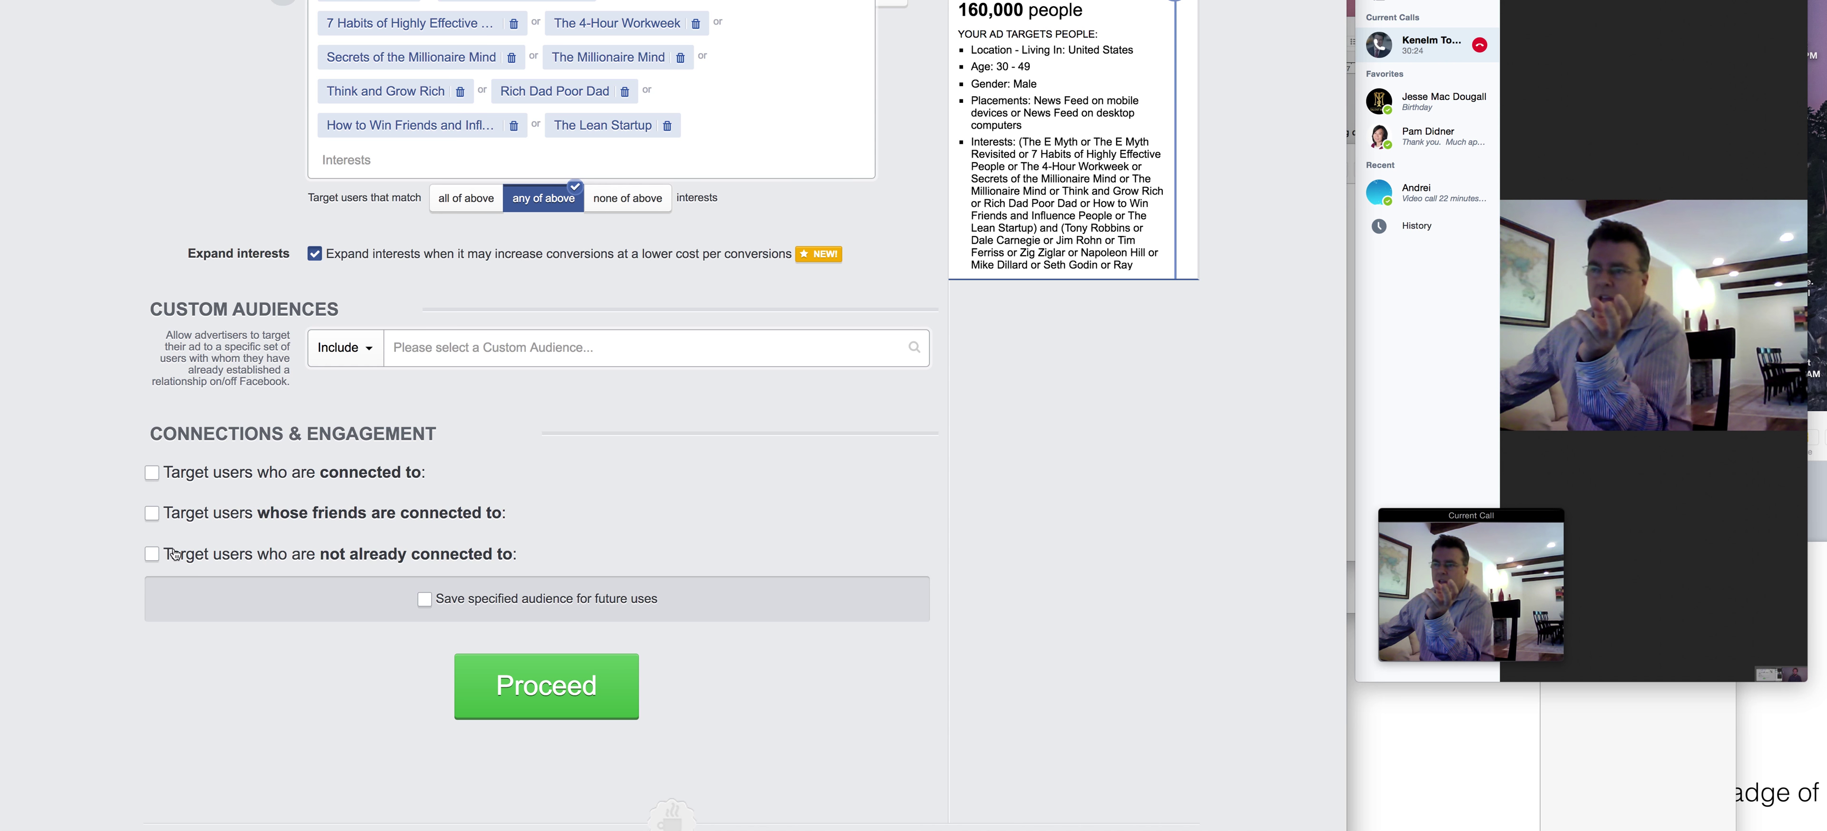
{"action": "left_click", "coordinate": [152, 554]}
{"action": "scroll", "coordinate": [318, 622], "scroll_direction": "down", "scroll_amount": 4}
{"action": "scroll", "coordinate": [272, 669], "scroll_direction": "up", "scroll_amount": 1}
{"action": "left_click", "coordinate": [175, 655]}
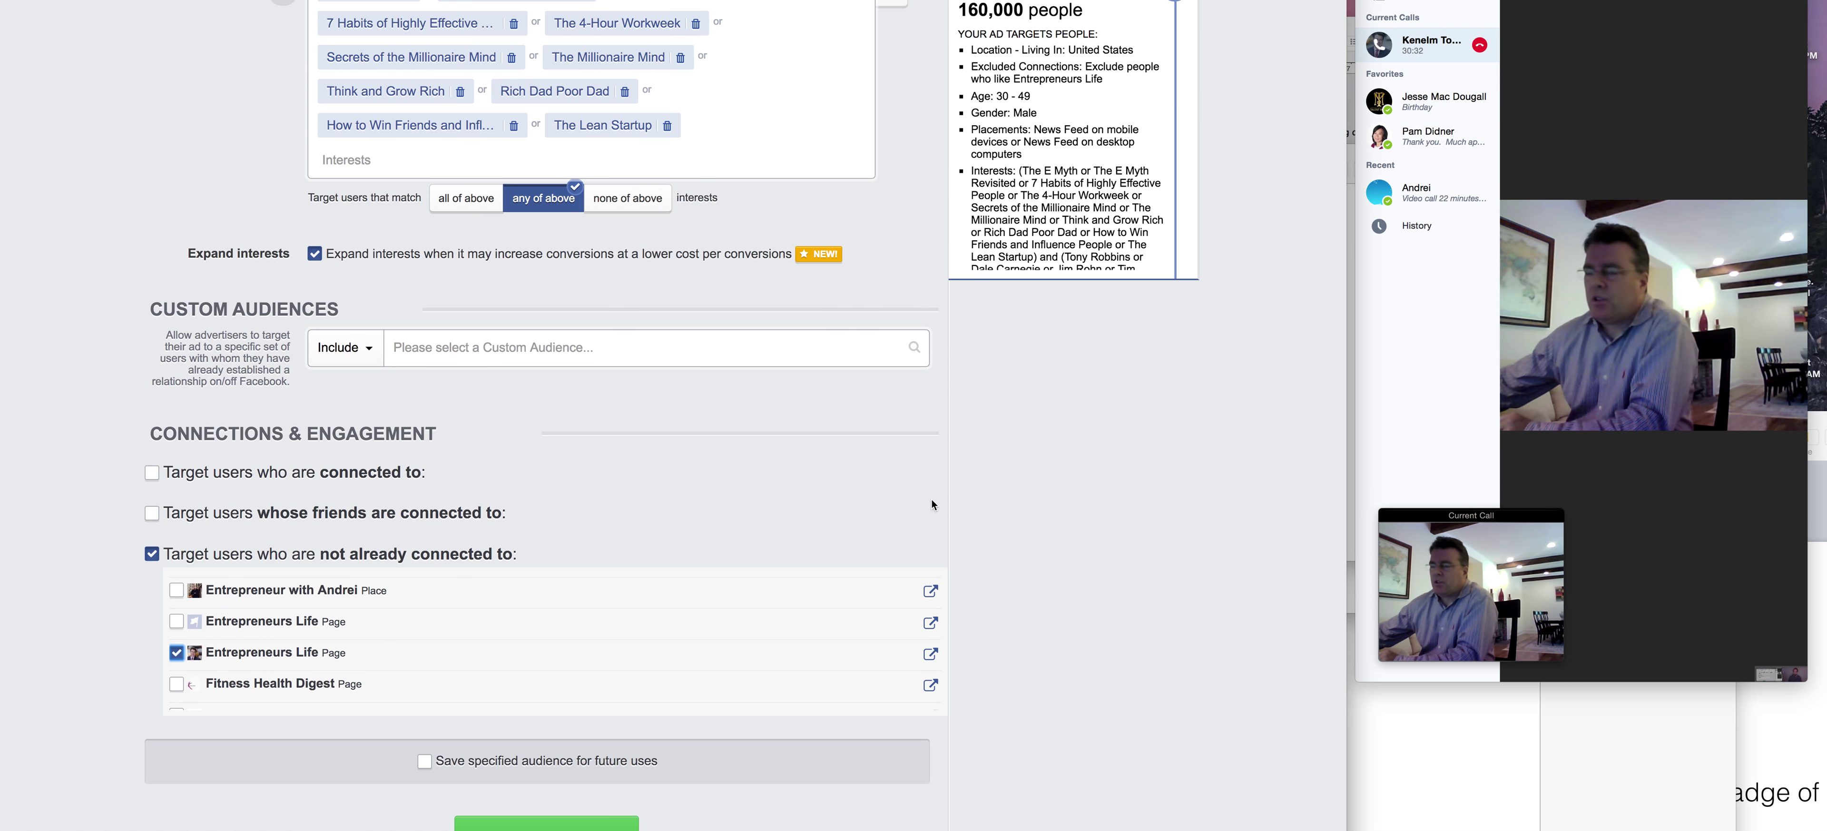
Review the revised audience's interests, targeting summary and age ranges.
{"action": "scroll", "coordinate": [1115, 523], "scroll_direction": "up", "scroll_amount": 5}
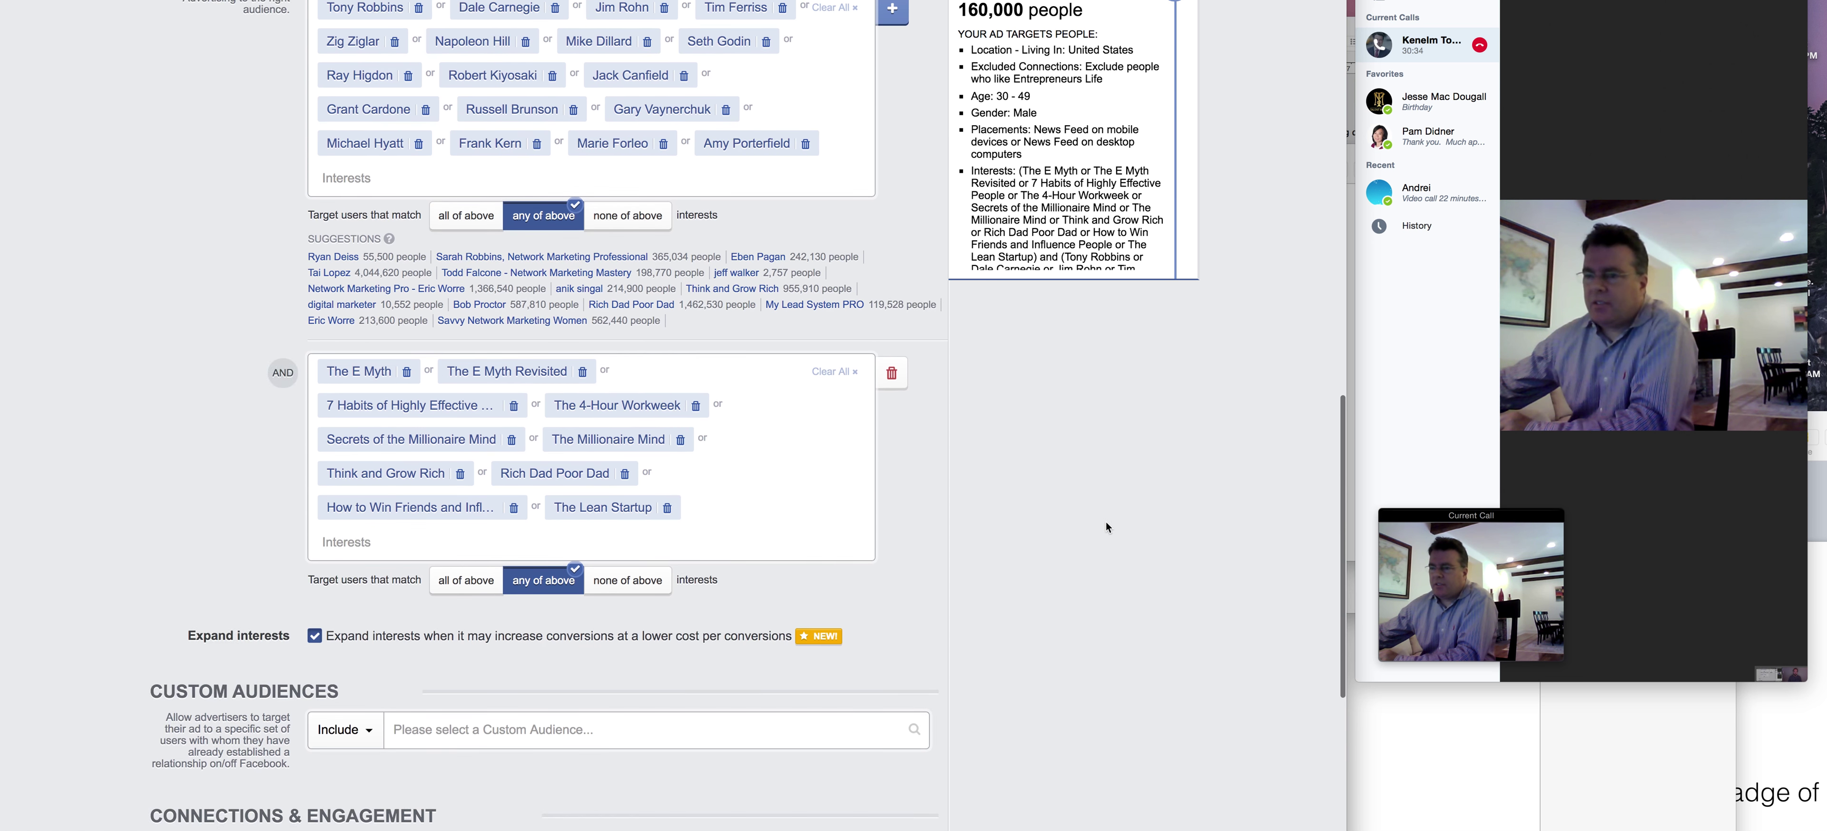
{"action": "scroll", "coordinate": [1106, 522], "scroll_direction": "up", "scroll_amount": 2}
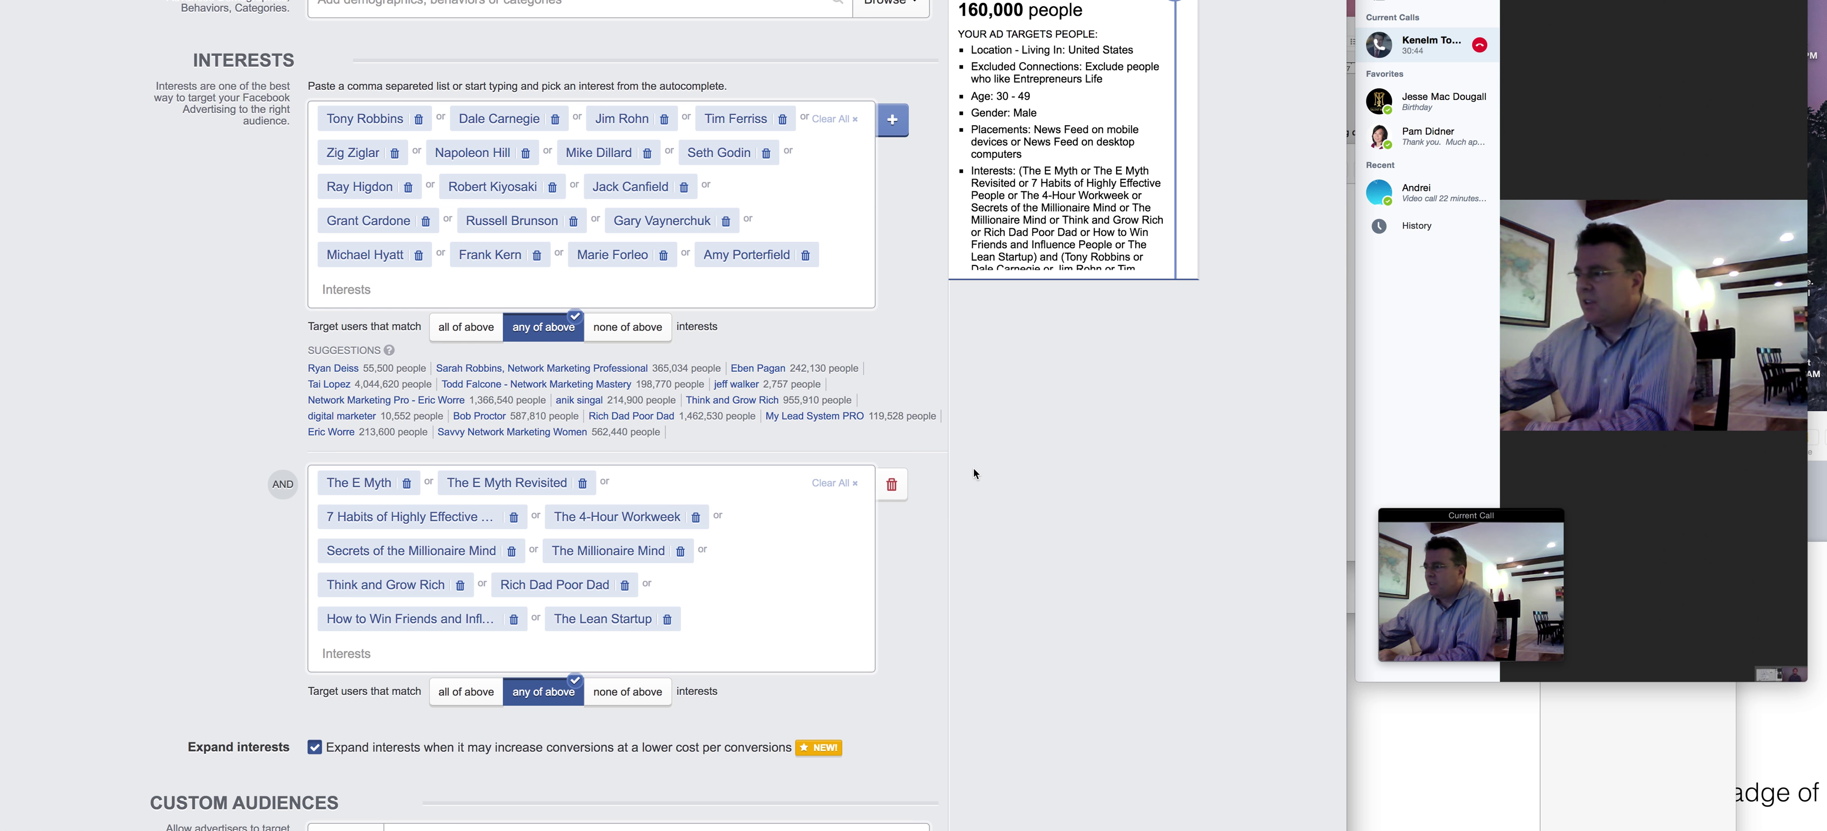
{"action": "scroll", "coordinate": [974, 467], "scroll_direction": "up", "scroll_amount": 20}
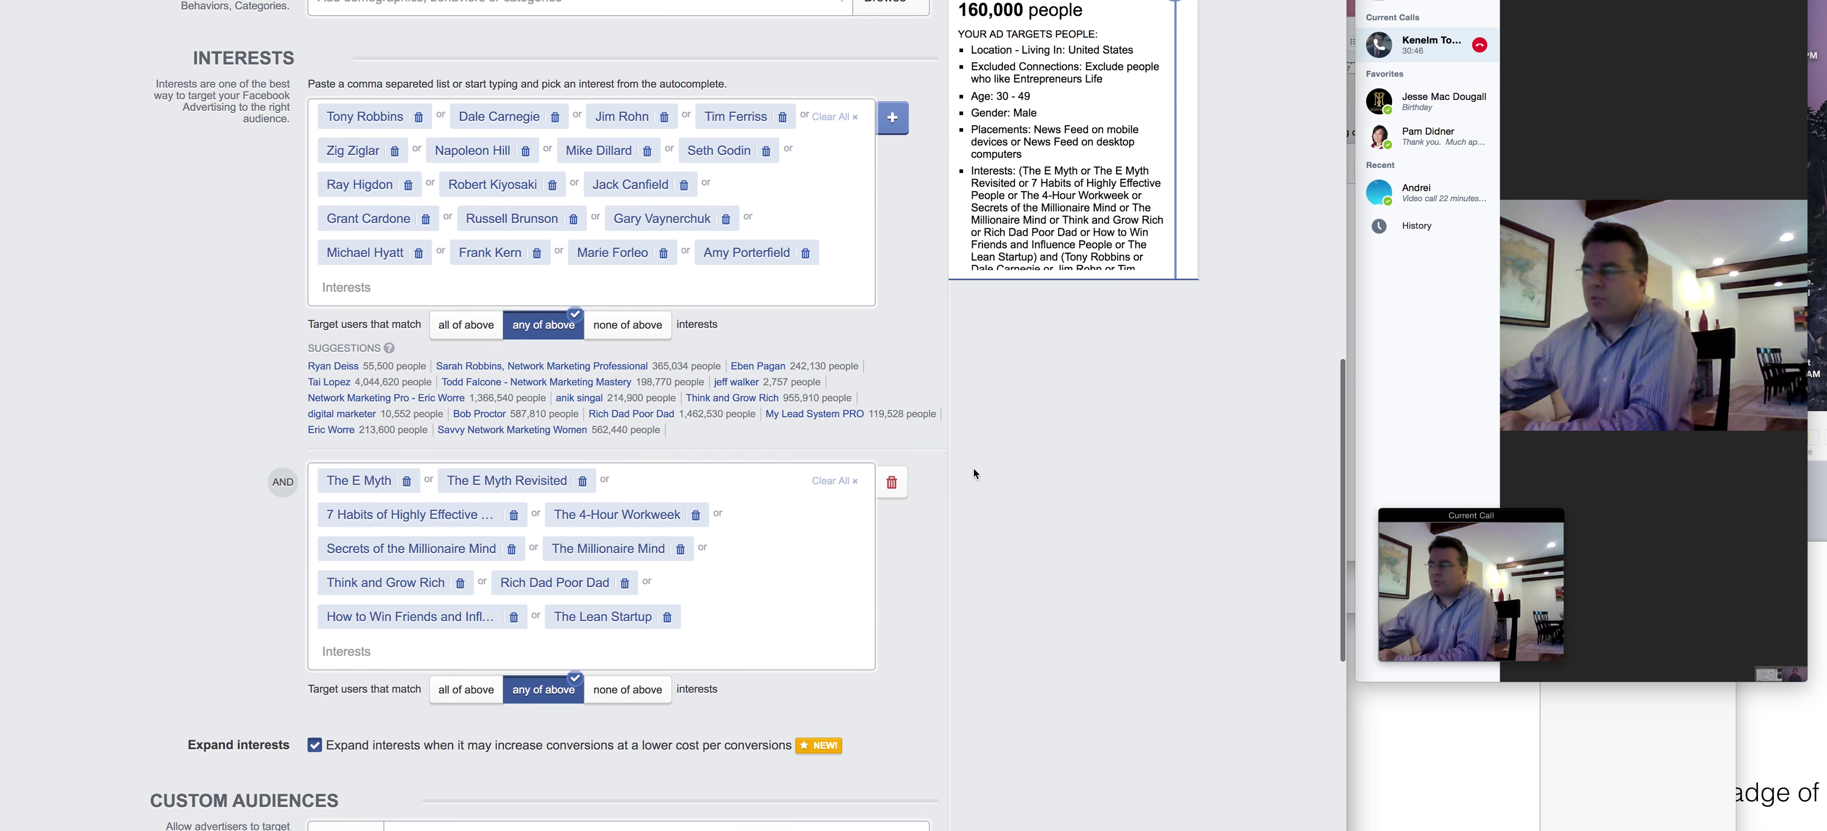
{"action": "scroll", "coordinate": [974, 468], "scroll_direction": "down", "scroll_amount": 5}
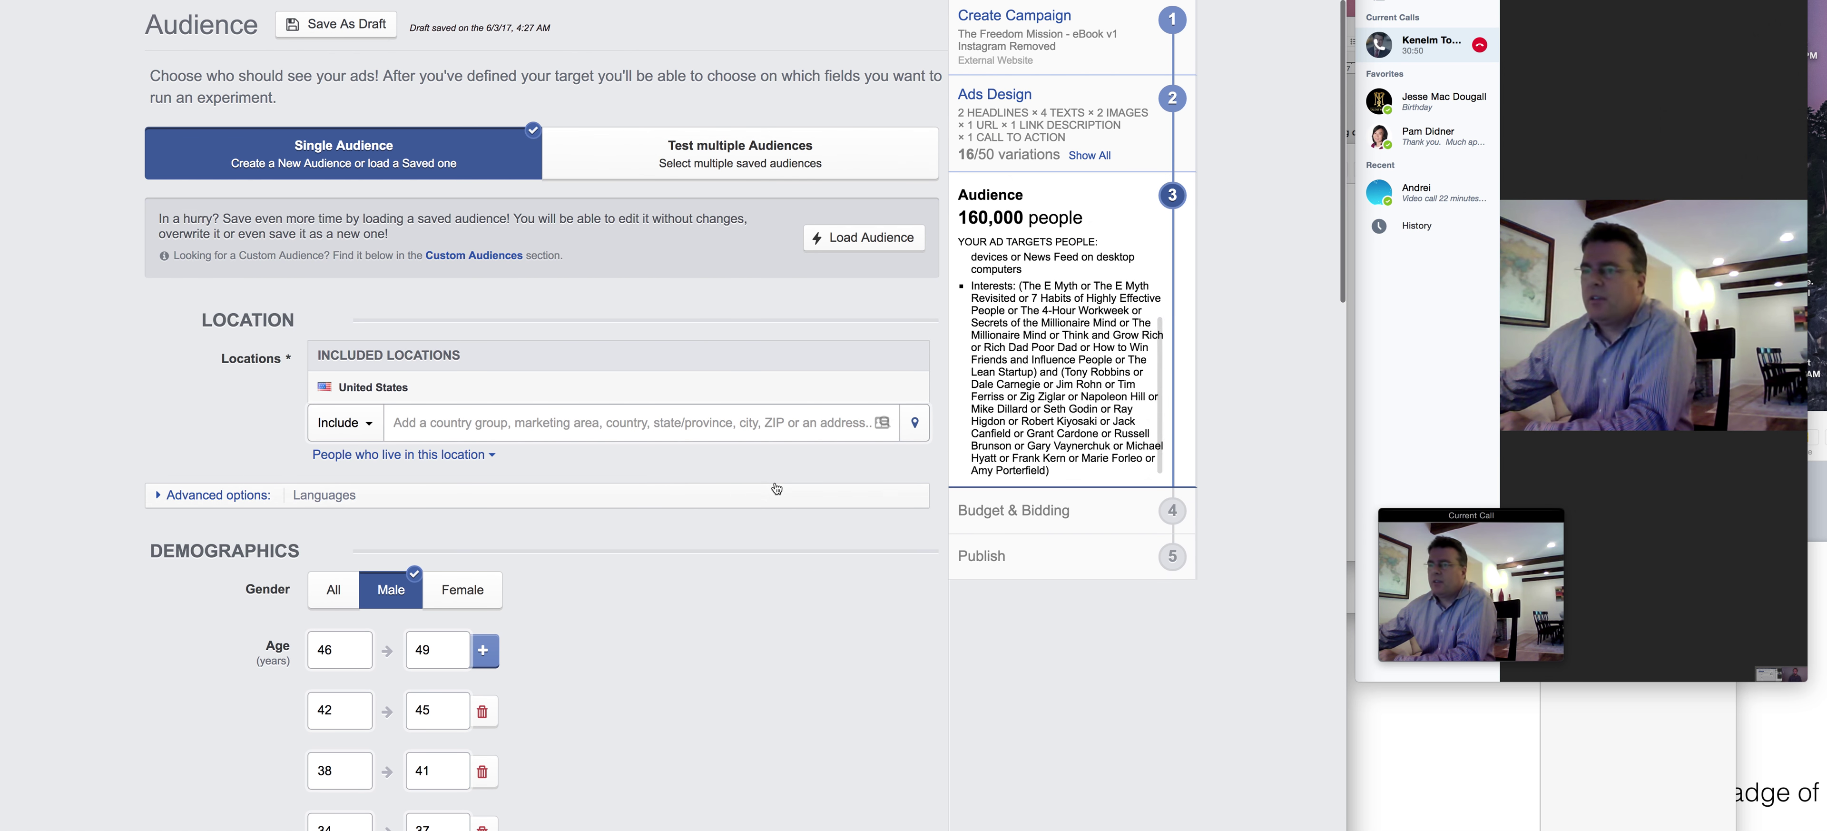
{"action": "scroll", "coordinate": [775, 482], "scroll_direction": "down", "scroll_amount": 3}
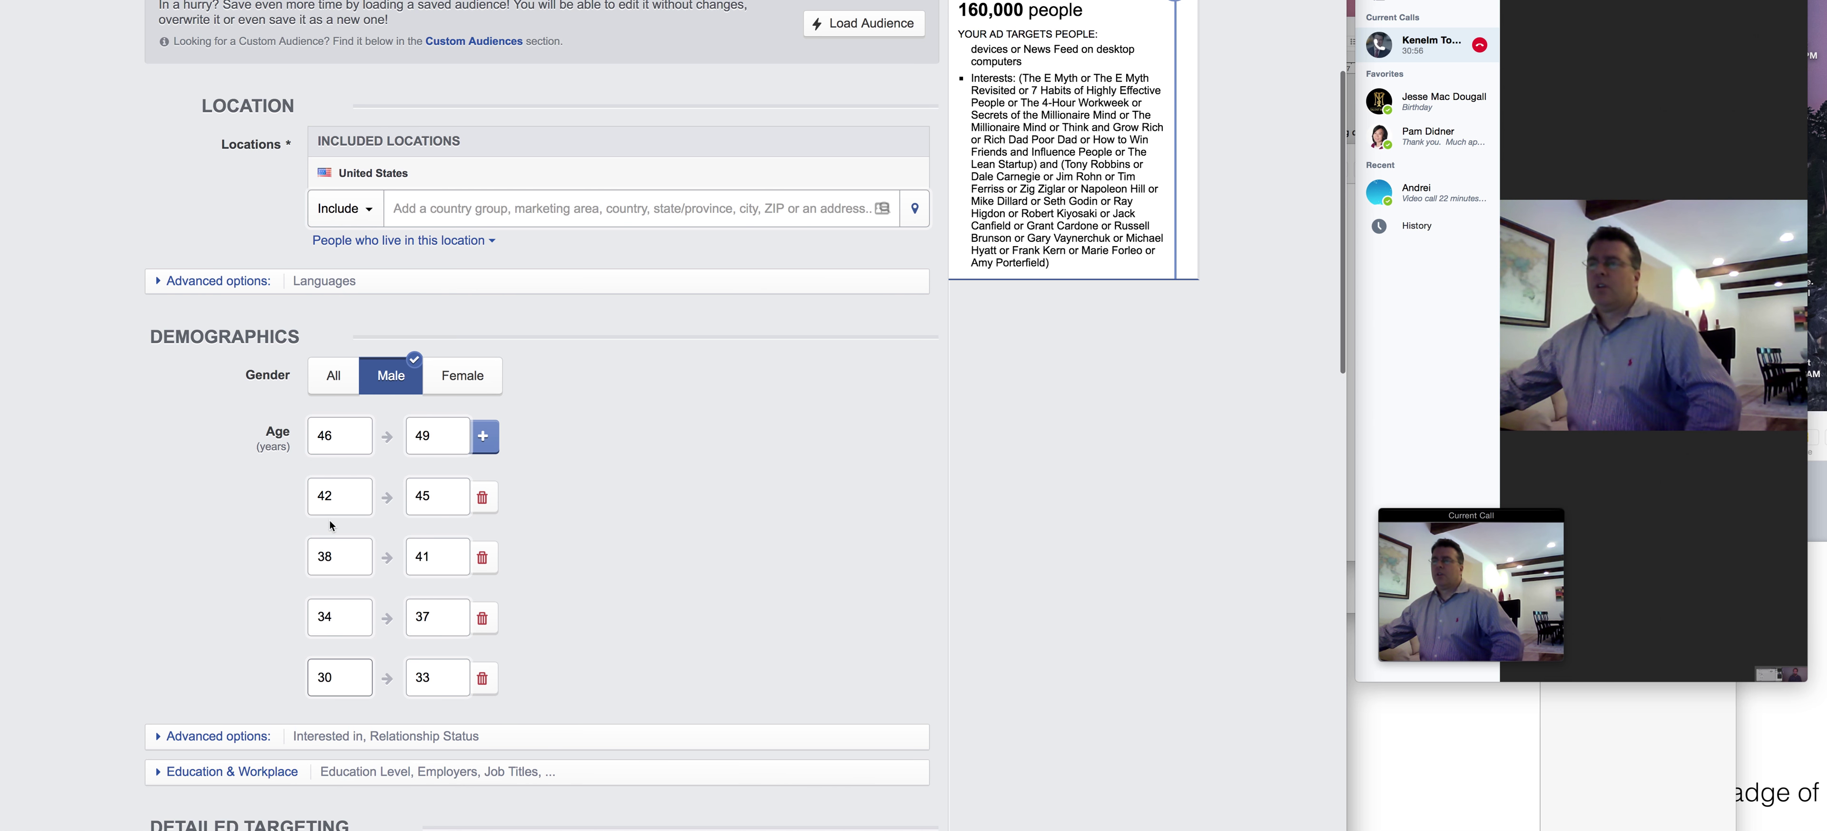
{"action": "double_click", "coordinate": [423, 675]}
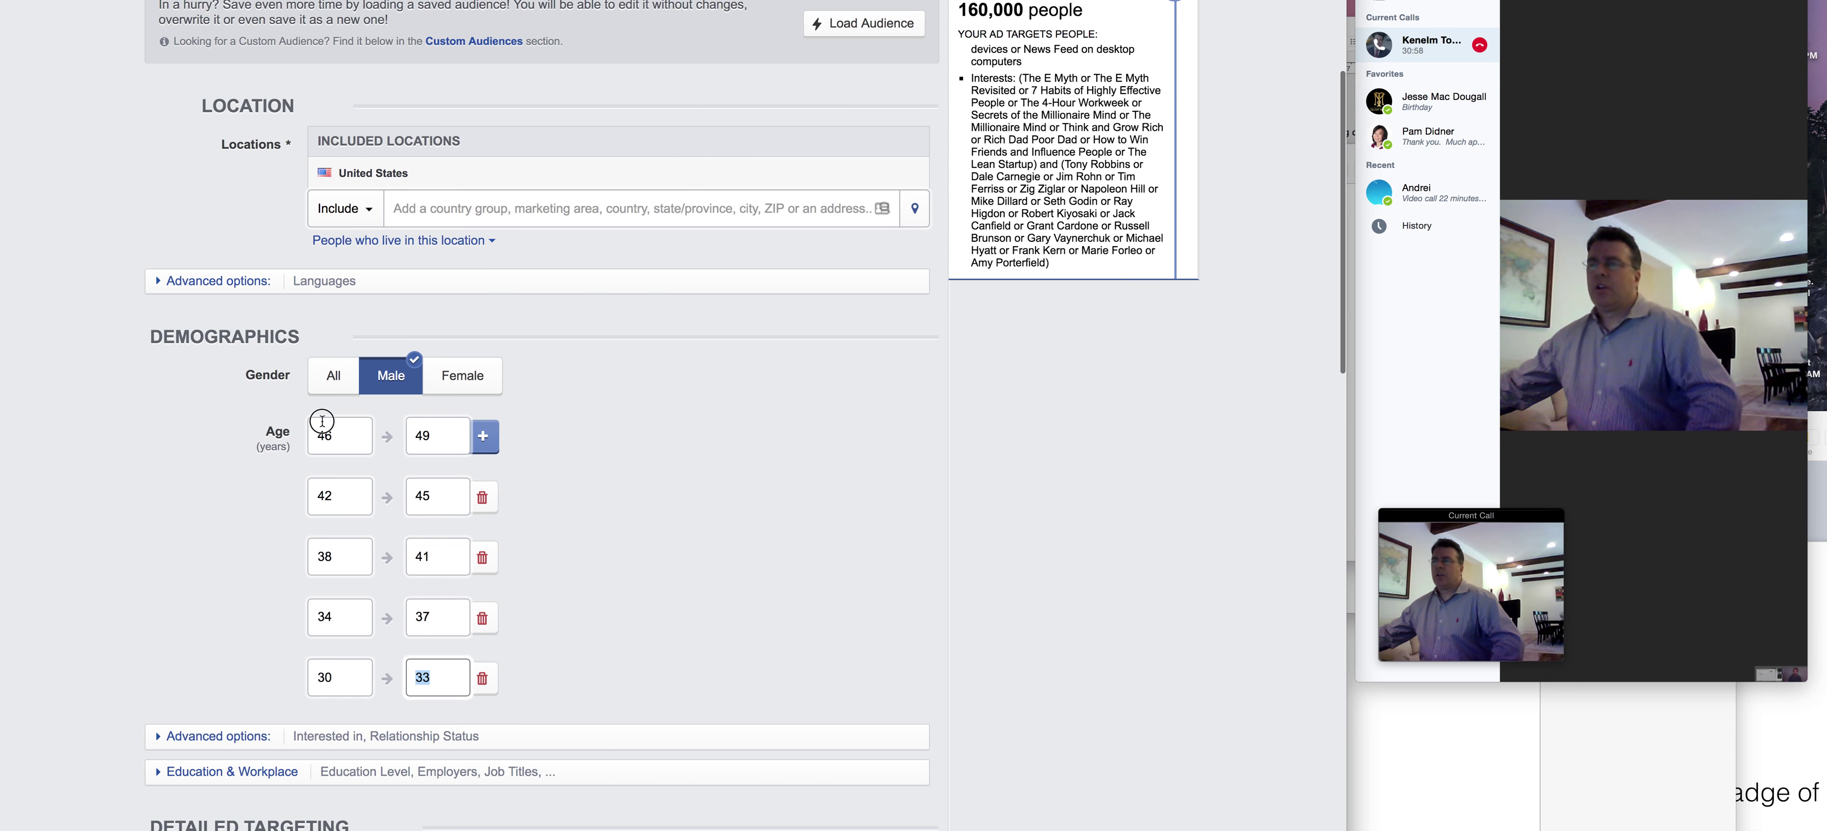
{"action": "scroll", "coordinate": [611, 508], "scroll_direction": "down", "scroll_amount": 8}
{"action": "scroll", "coordinate": [650, 499], "scroll_direction": "down", "scroll_amount": 2}
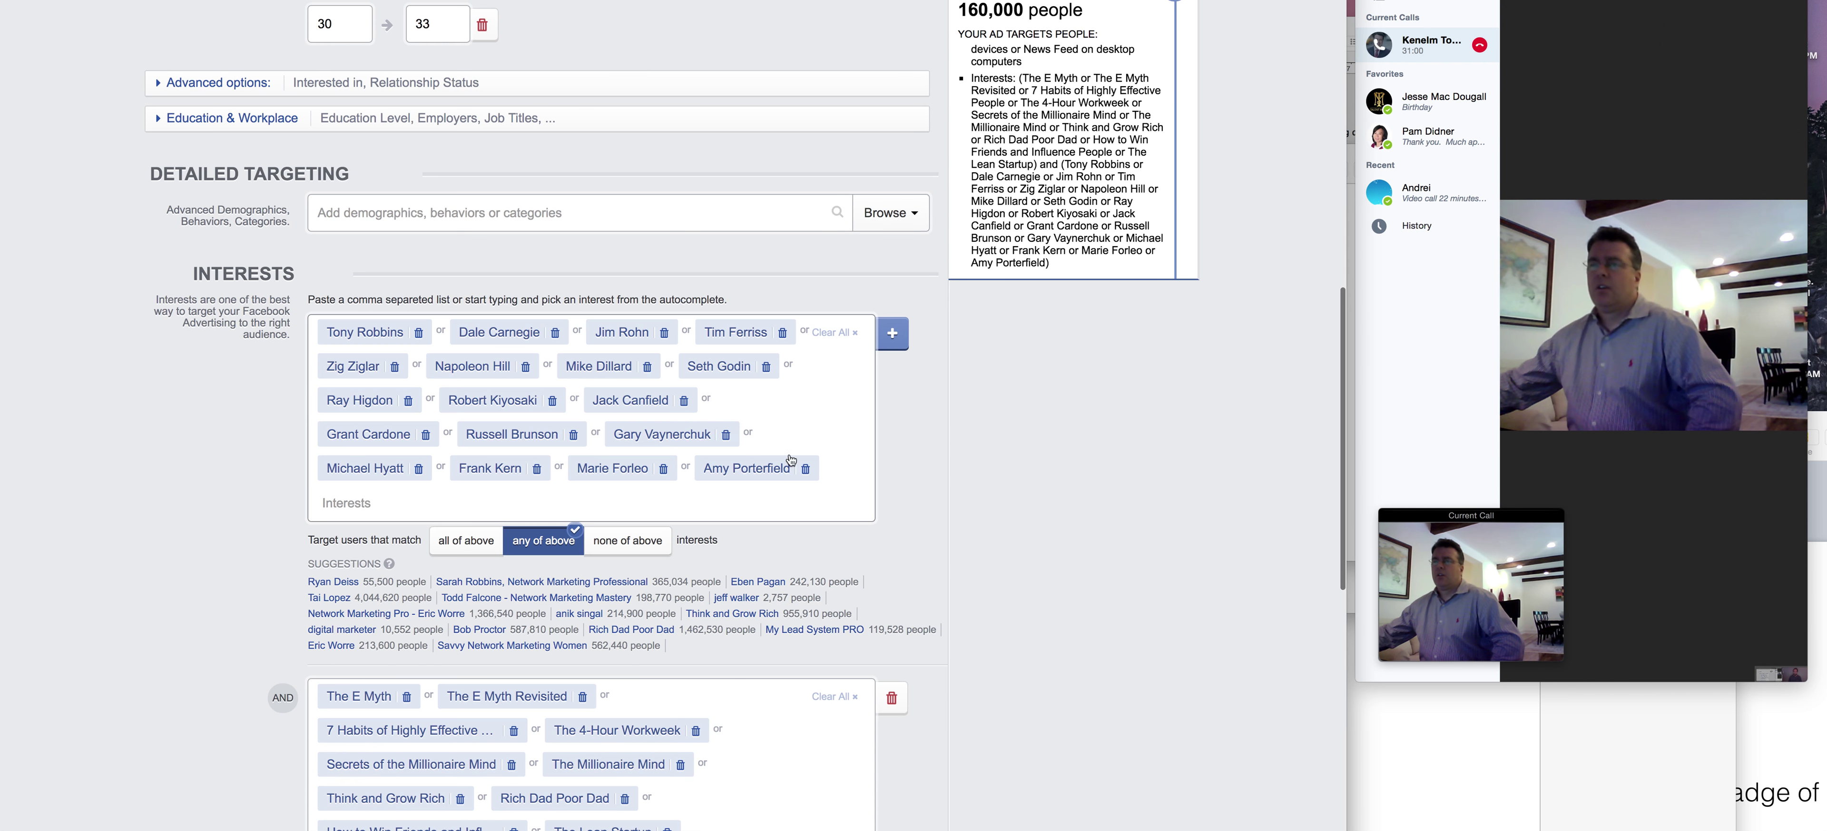
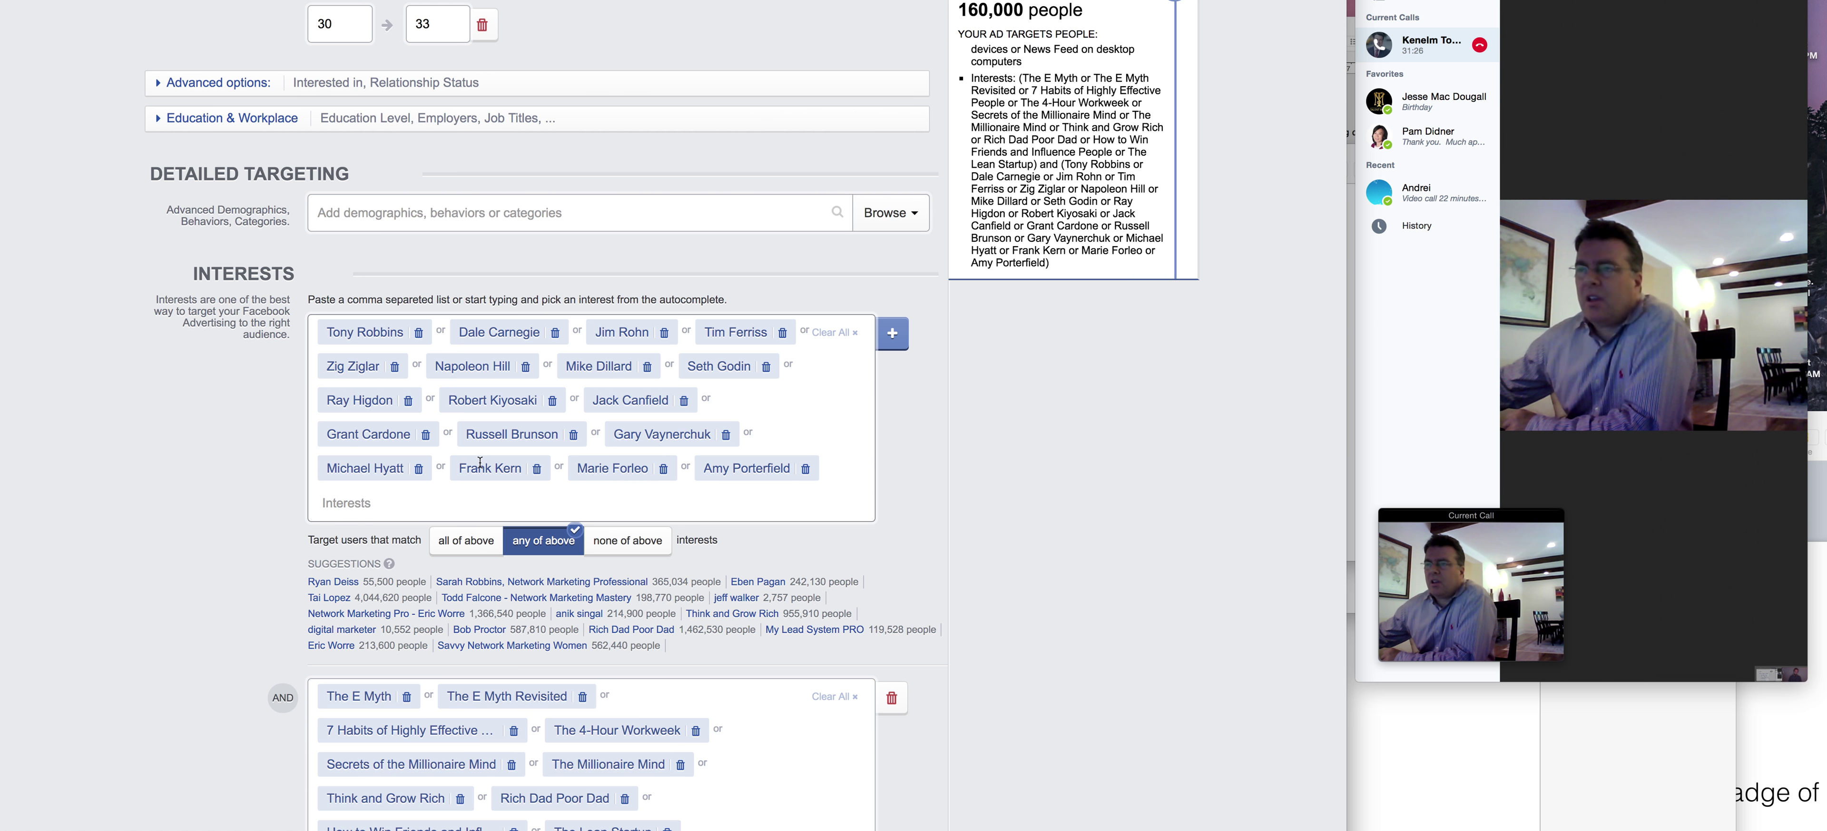
Try to find an interest for the first interest group using the spellings rich schefram, rich schefrem and rich schefem.
{"action": "scroll", "coordinate": [480, 462], "scroll_direction": "down", "scroll_amount": 3}
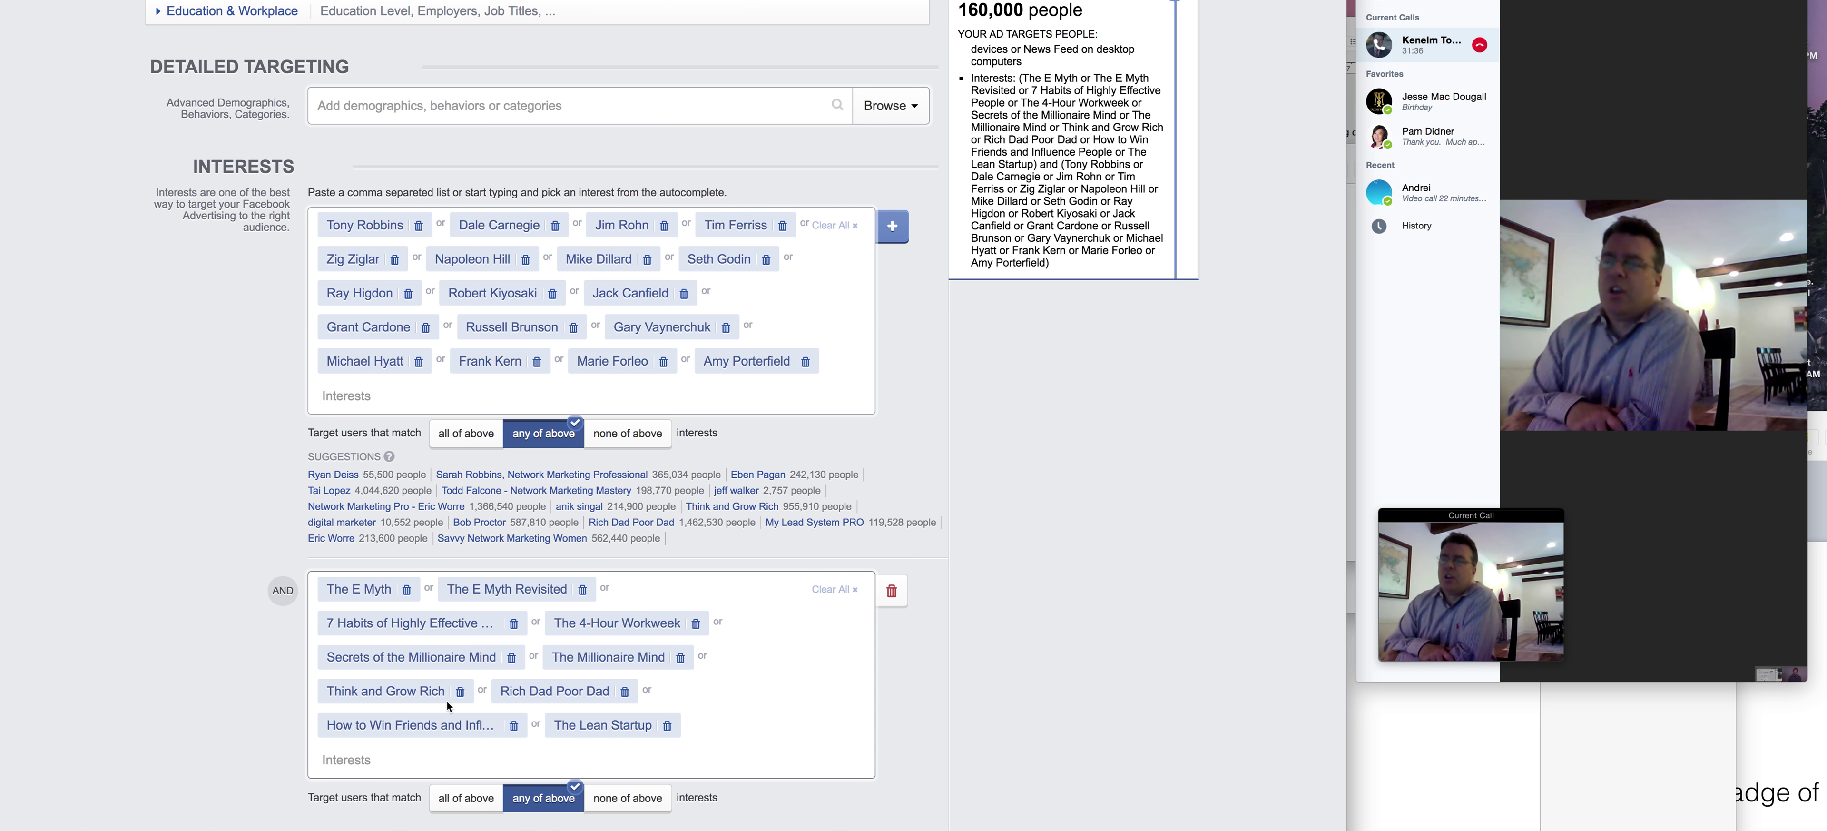
{"action": "type", "text": "rich "}
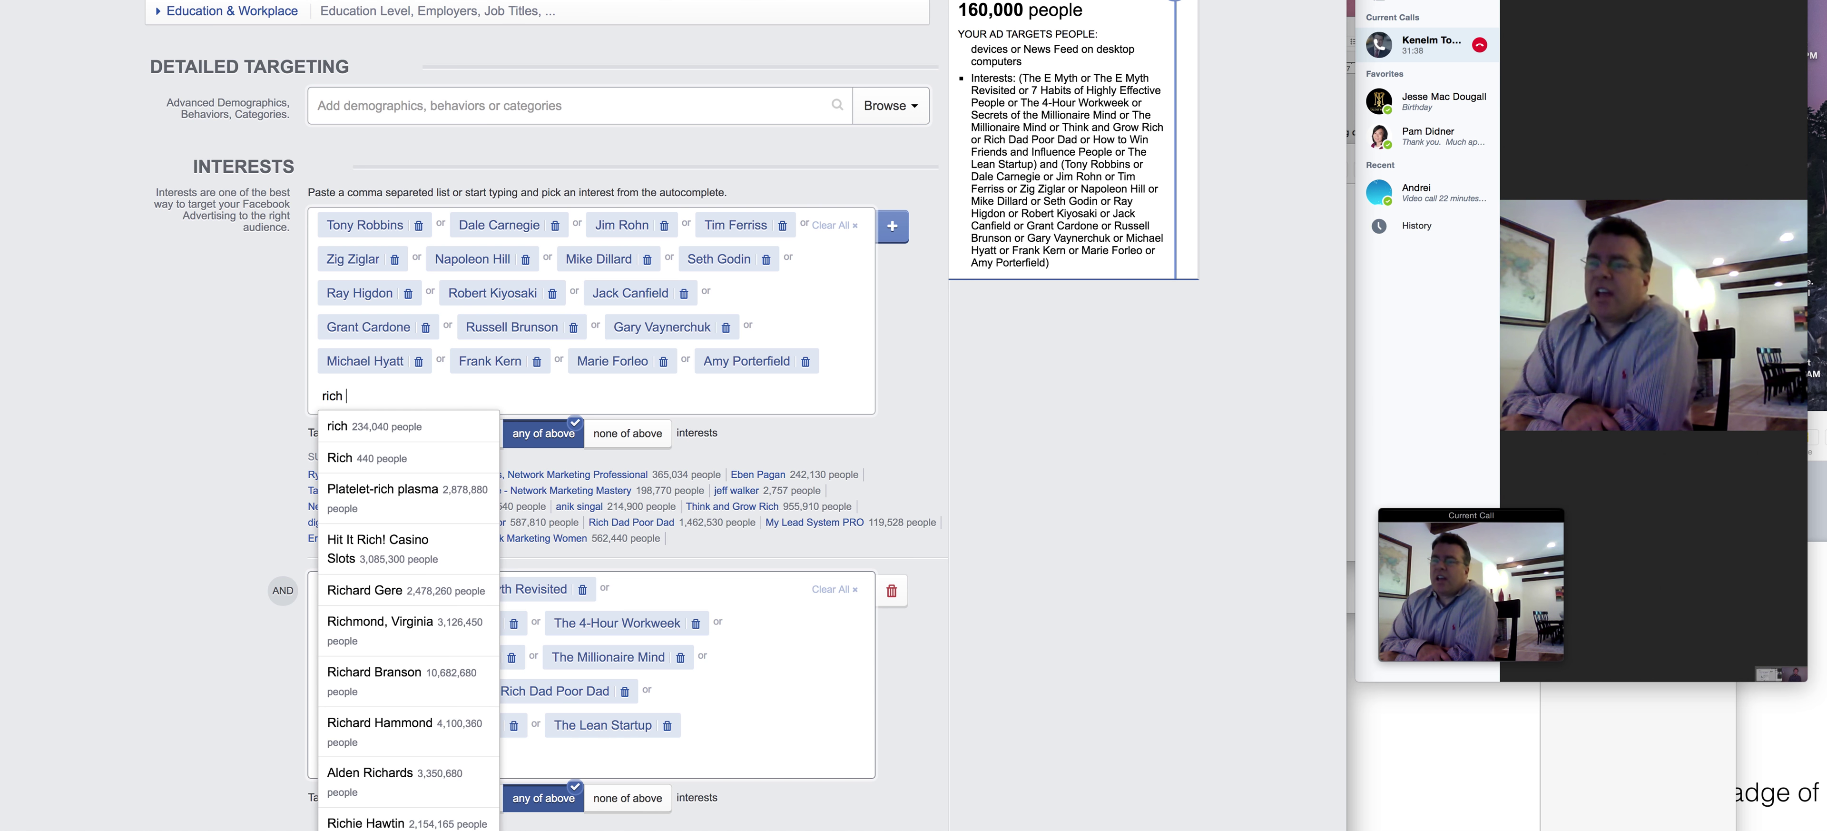
{"action": "type", "text": "schef"}
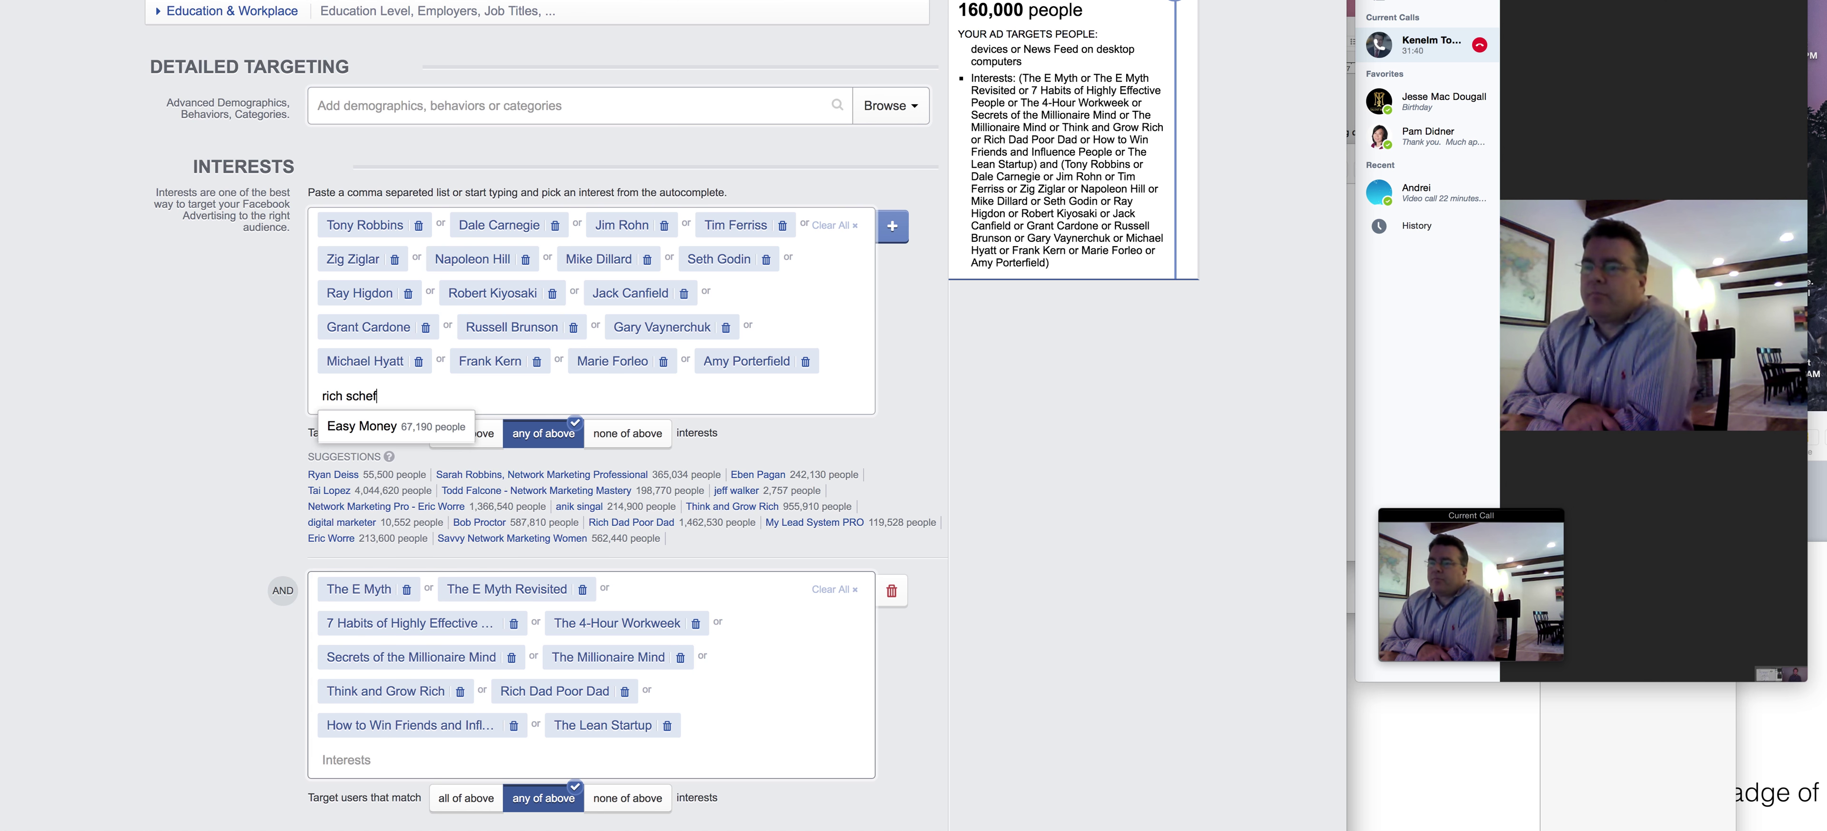
{"action": "type", "text": "ram"}
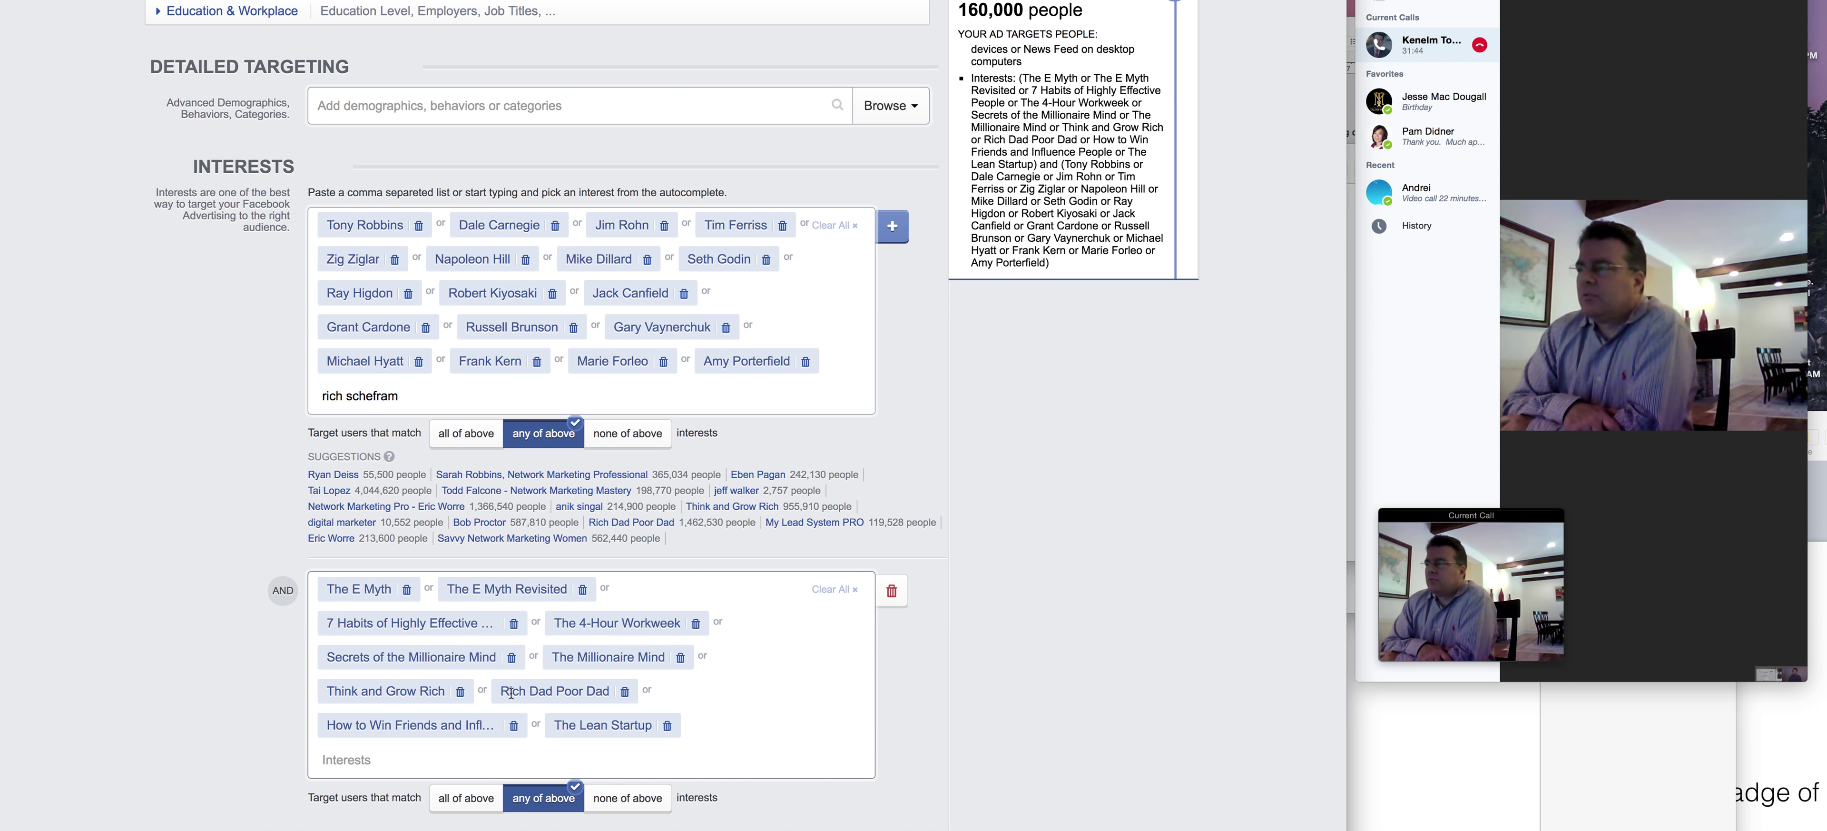
{"action": "left_click", "coordinate": [436, 392]}
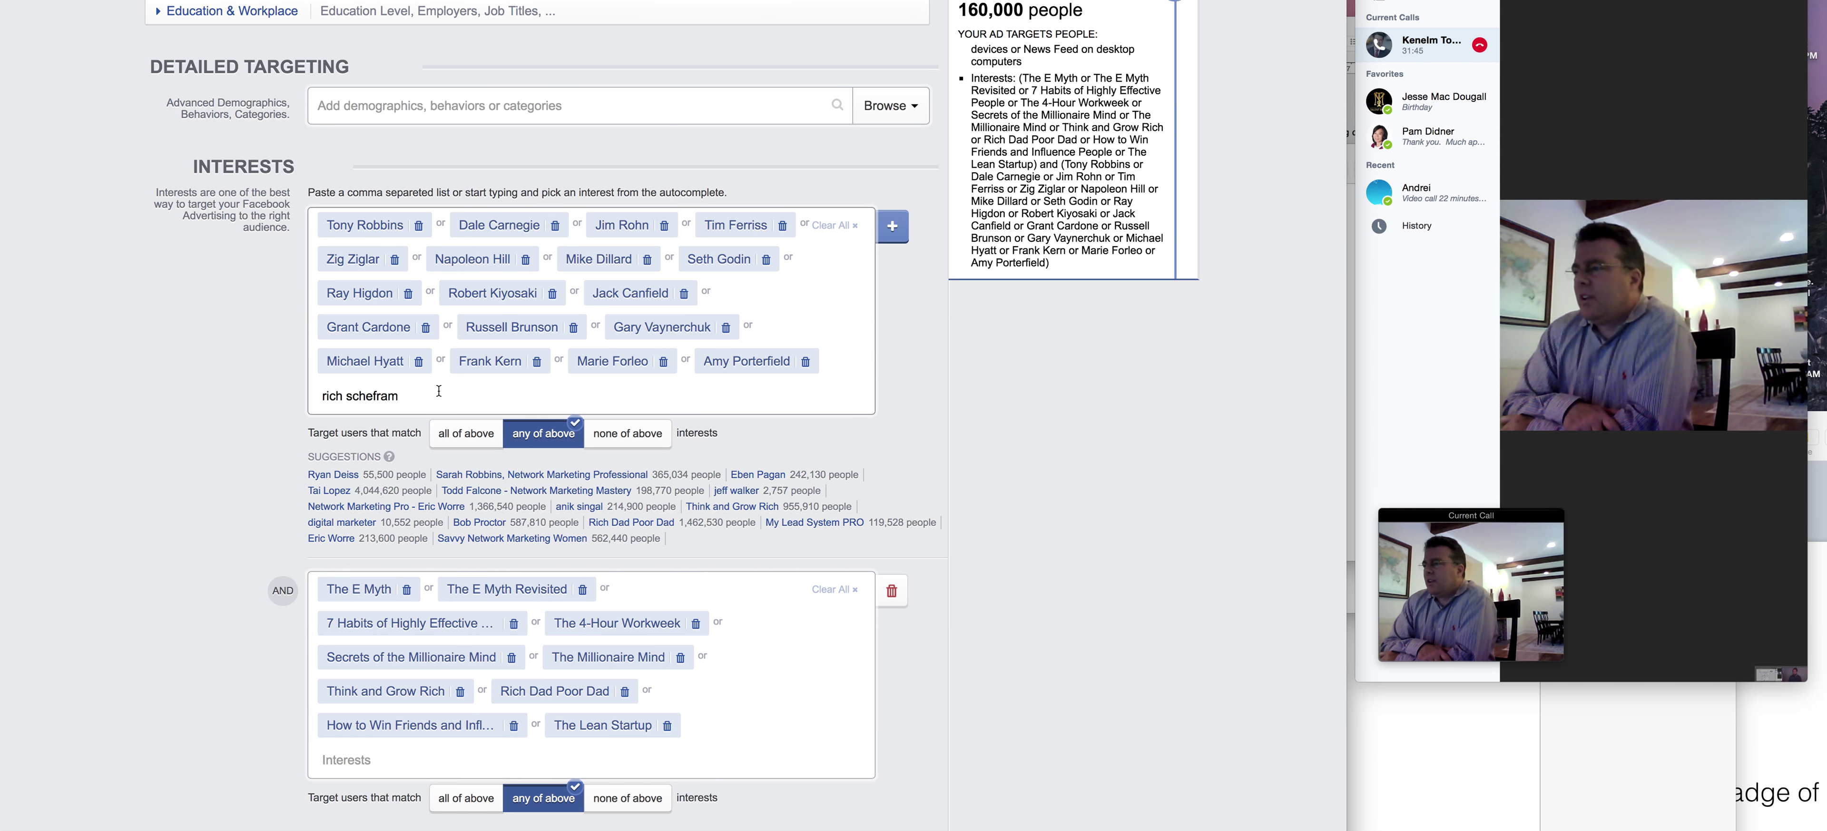
{"action": "left_click", "coordinate": [389, 395]}
{"action": "key", "text": "BackSpace"}
{"action": "type", "text": "e"}
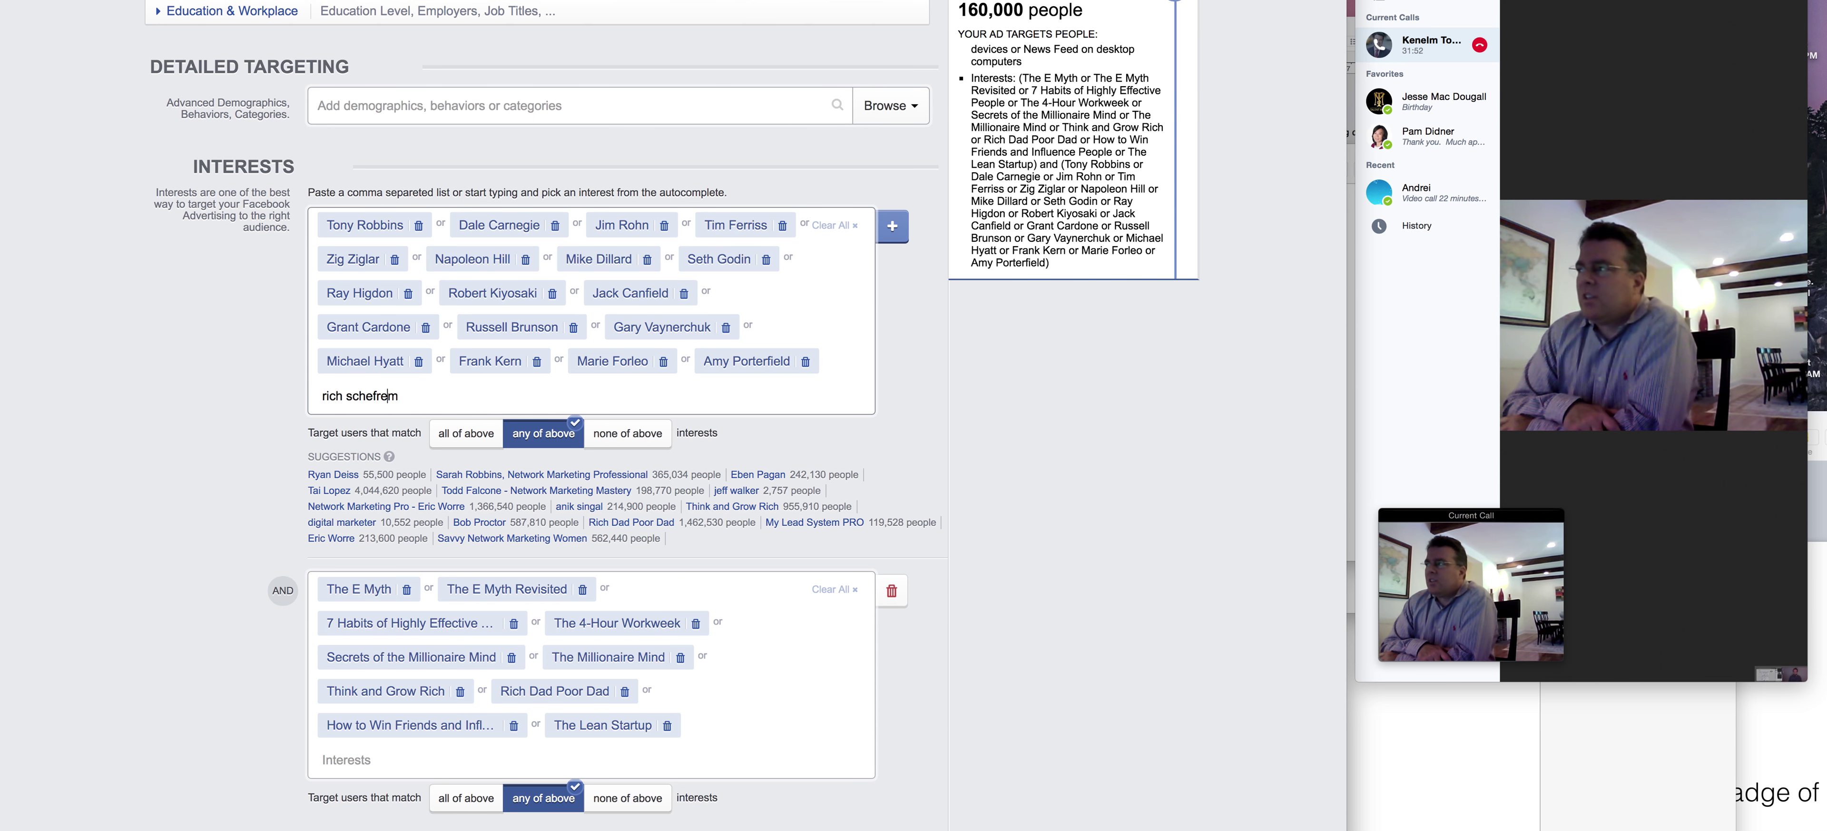
{"action": "left_click", "coordinate": [450, 397]}
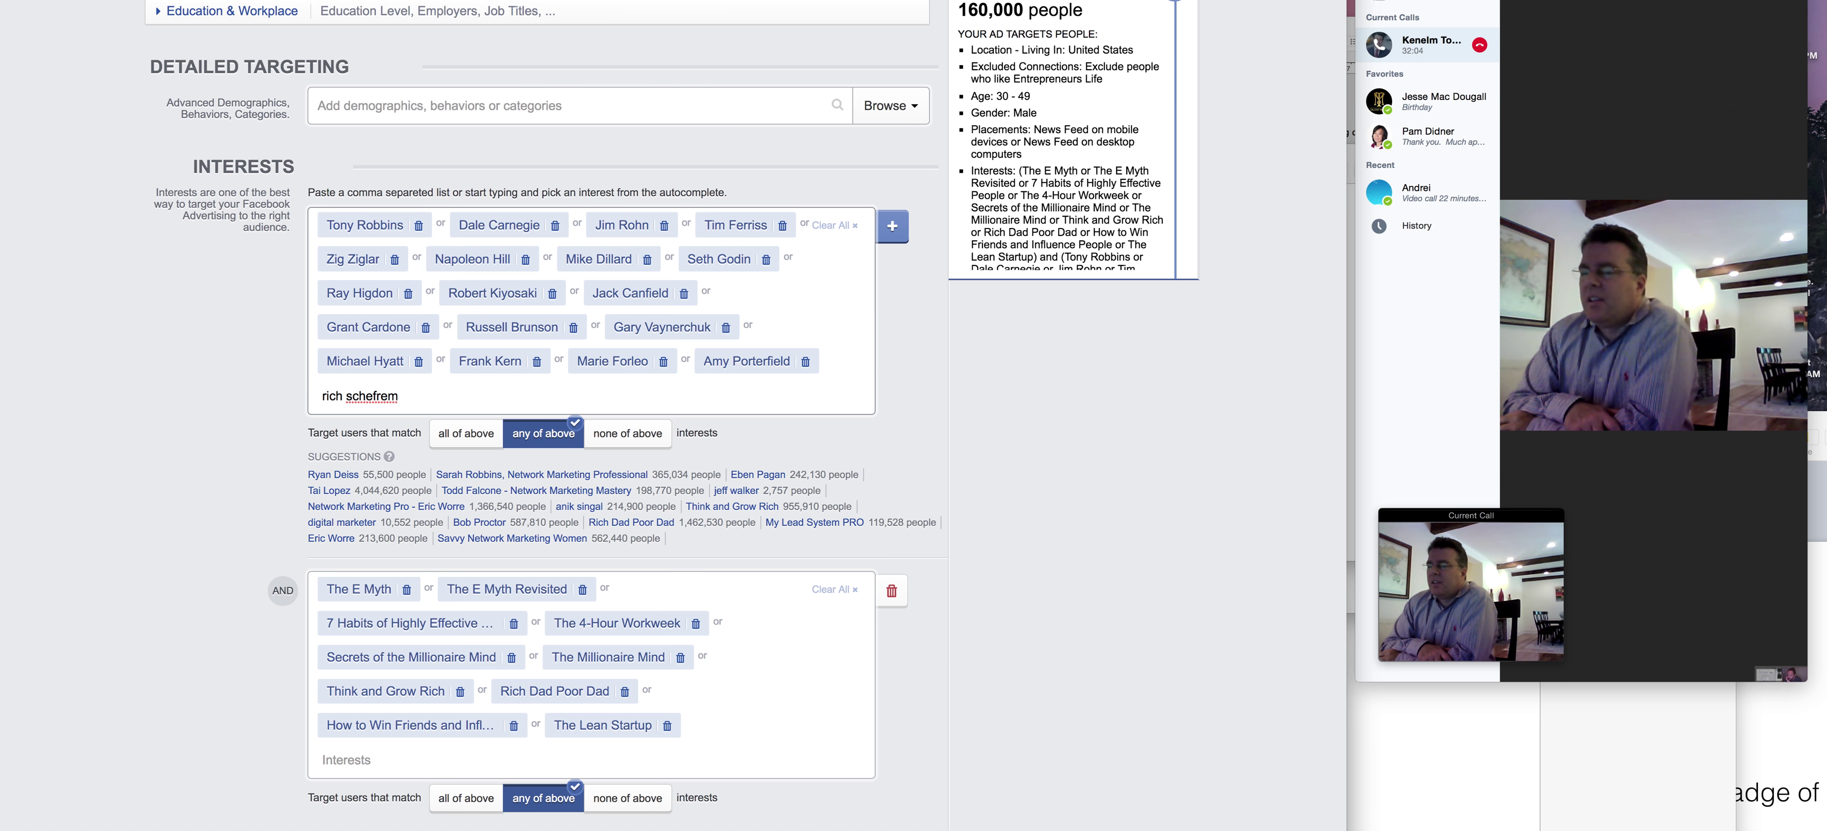
{"action": "type", "text": "\\"}
{"action": "key", "text": "BackSpace"}
{"action": "key", "text": "BackSpace"}
{"action": "key", "text": "BackSpace"}
{"action": "type", "text": "efe"}
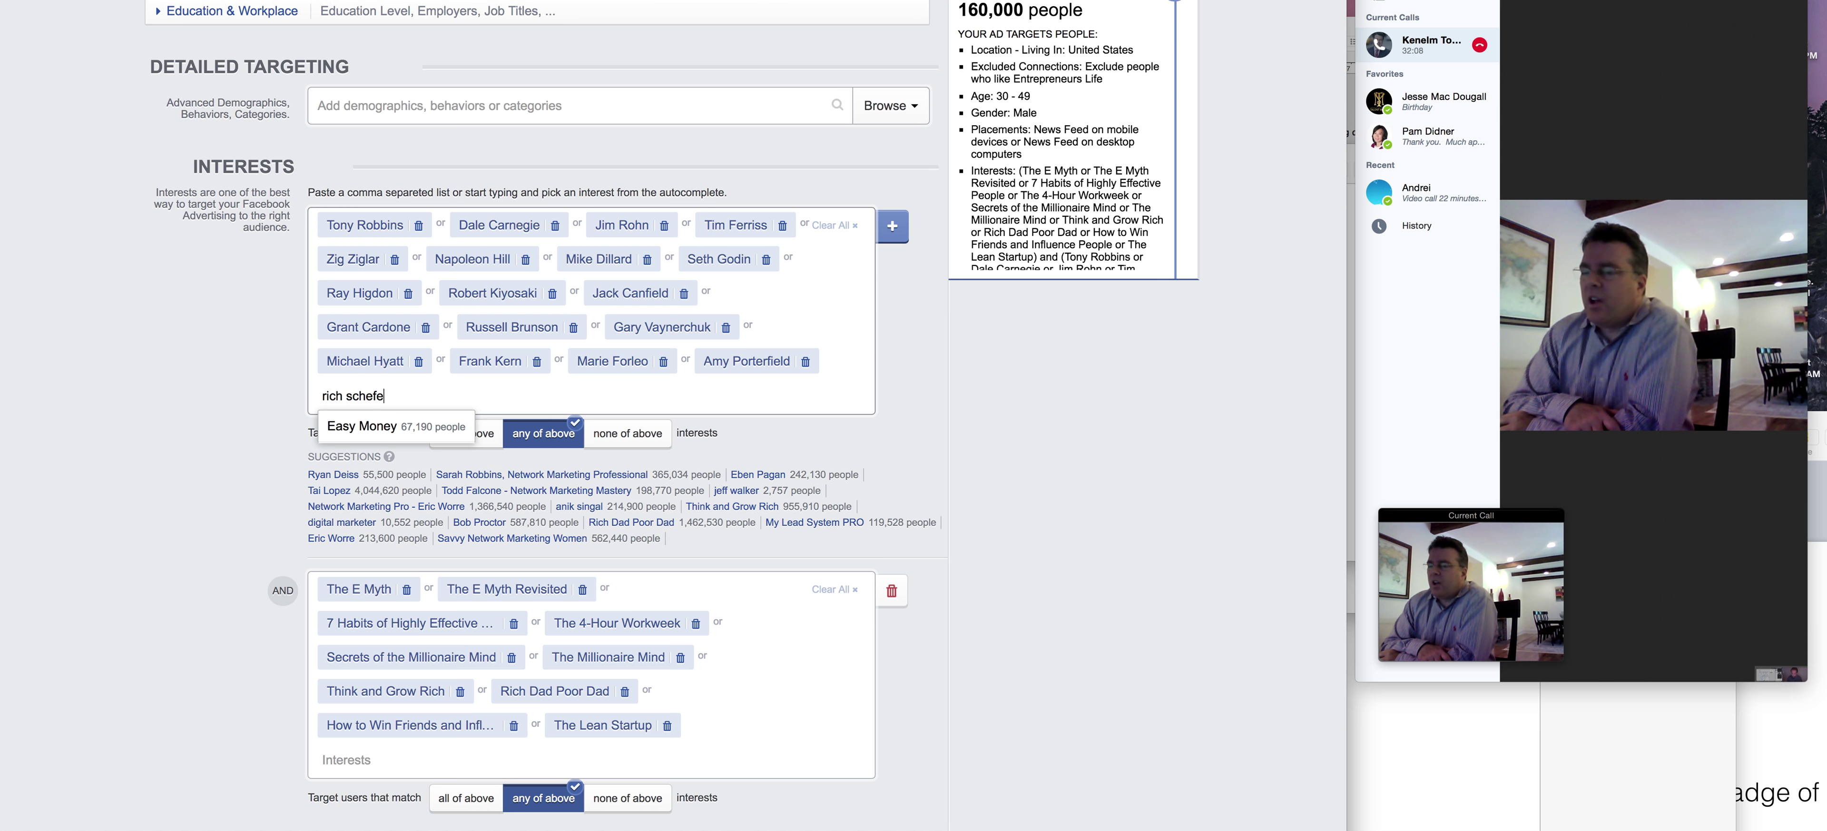
{"action": "type", "text": "m\\"}
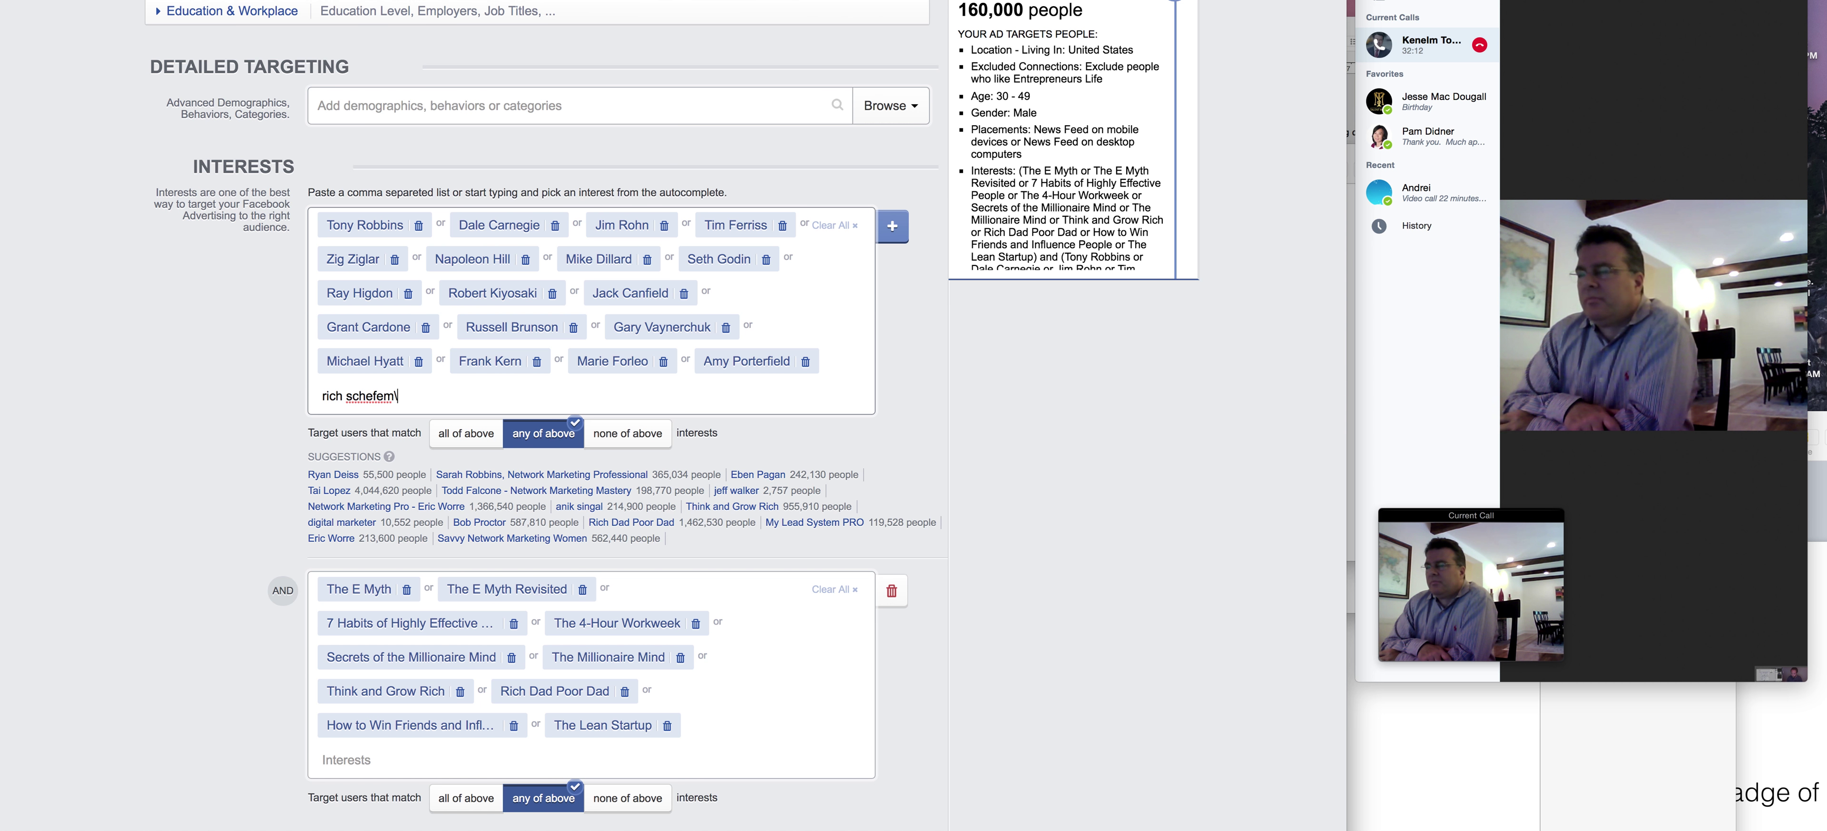
Search the first interest group for schefem alone, and clear the entry.
{"action": "key", "text": "BackSpace"}
{"action": "key", "text": "BackSpace"}
{"action": "key", "text": "BackSpace"}
{"action": "key", "text": "BackSpace"}
{"action": "key", "text": "BackSpace"}
{"action": "key", "text": "BackSpace"}
{"action": "key", "text": "BackSpace"}
{"action": "key", "text": "BackSpace"}
{"action": "key", "text": "BackSpace"}
{"action": "key", "text": "BackSpace"}
{"action": "key", "text": "BackSpace"}
{"action": "key", "text": "BackSpace"}
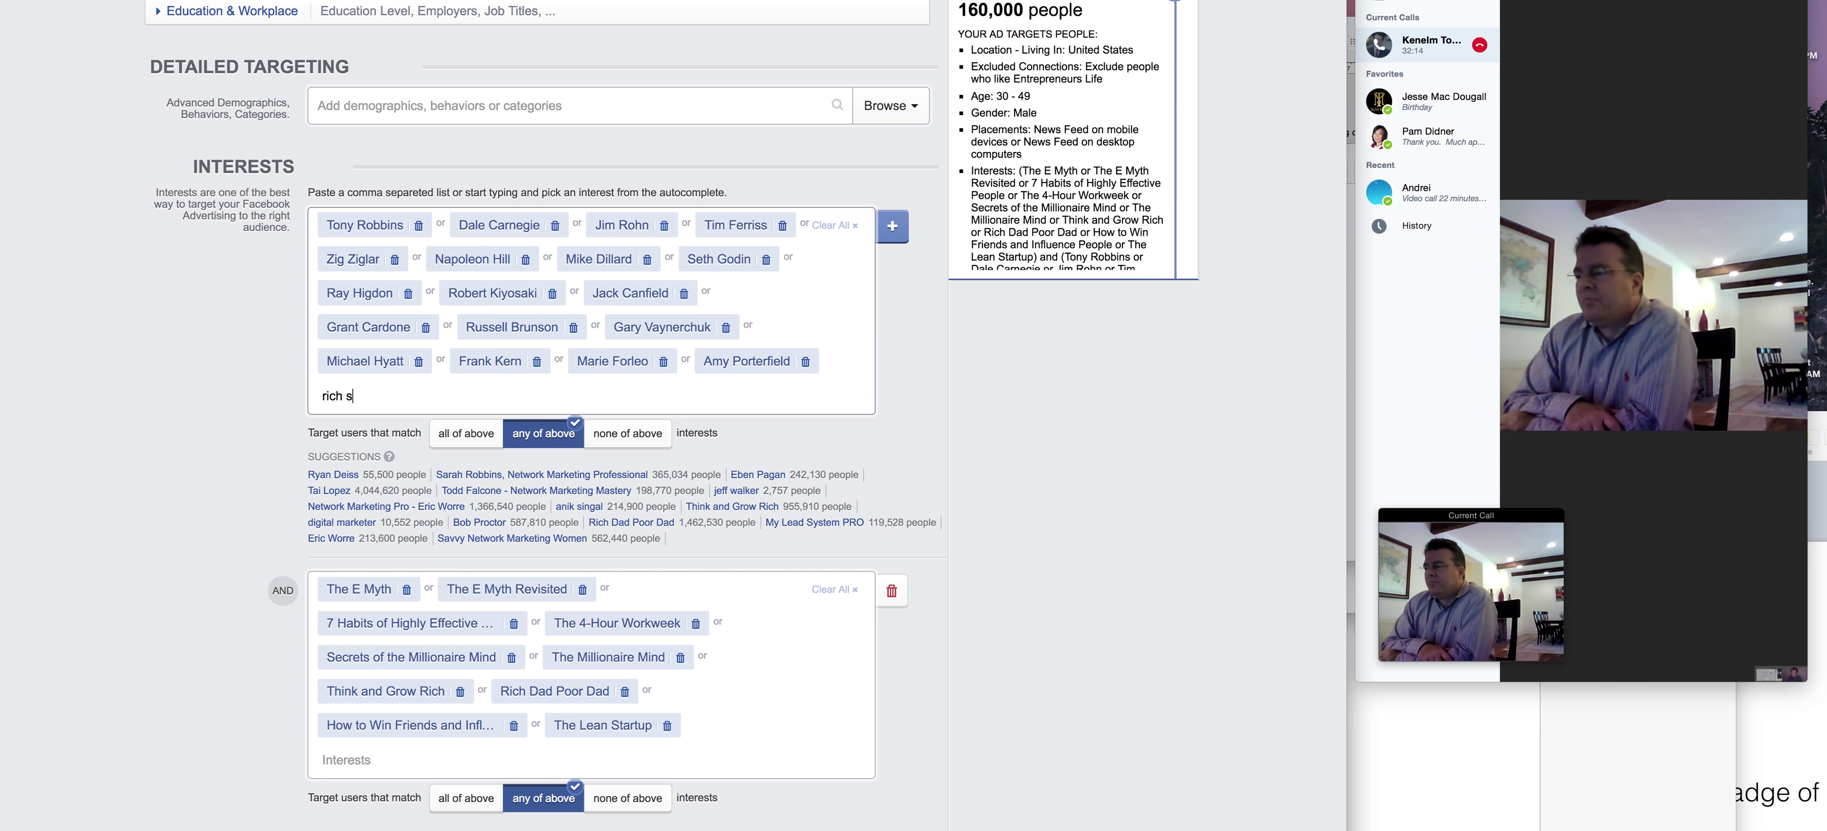
{"action": "type", "text": "schefem"}
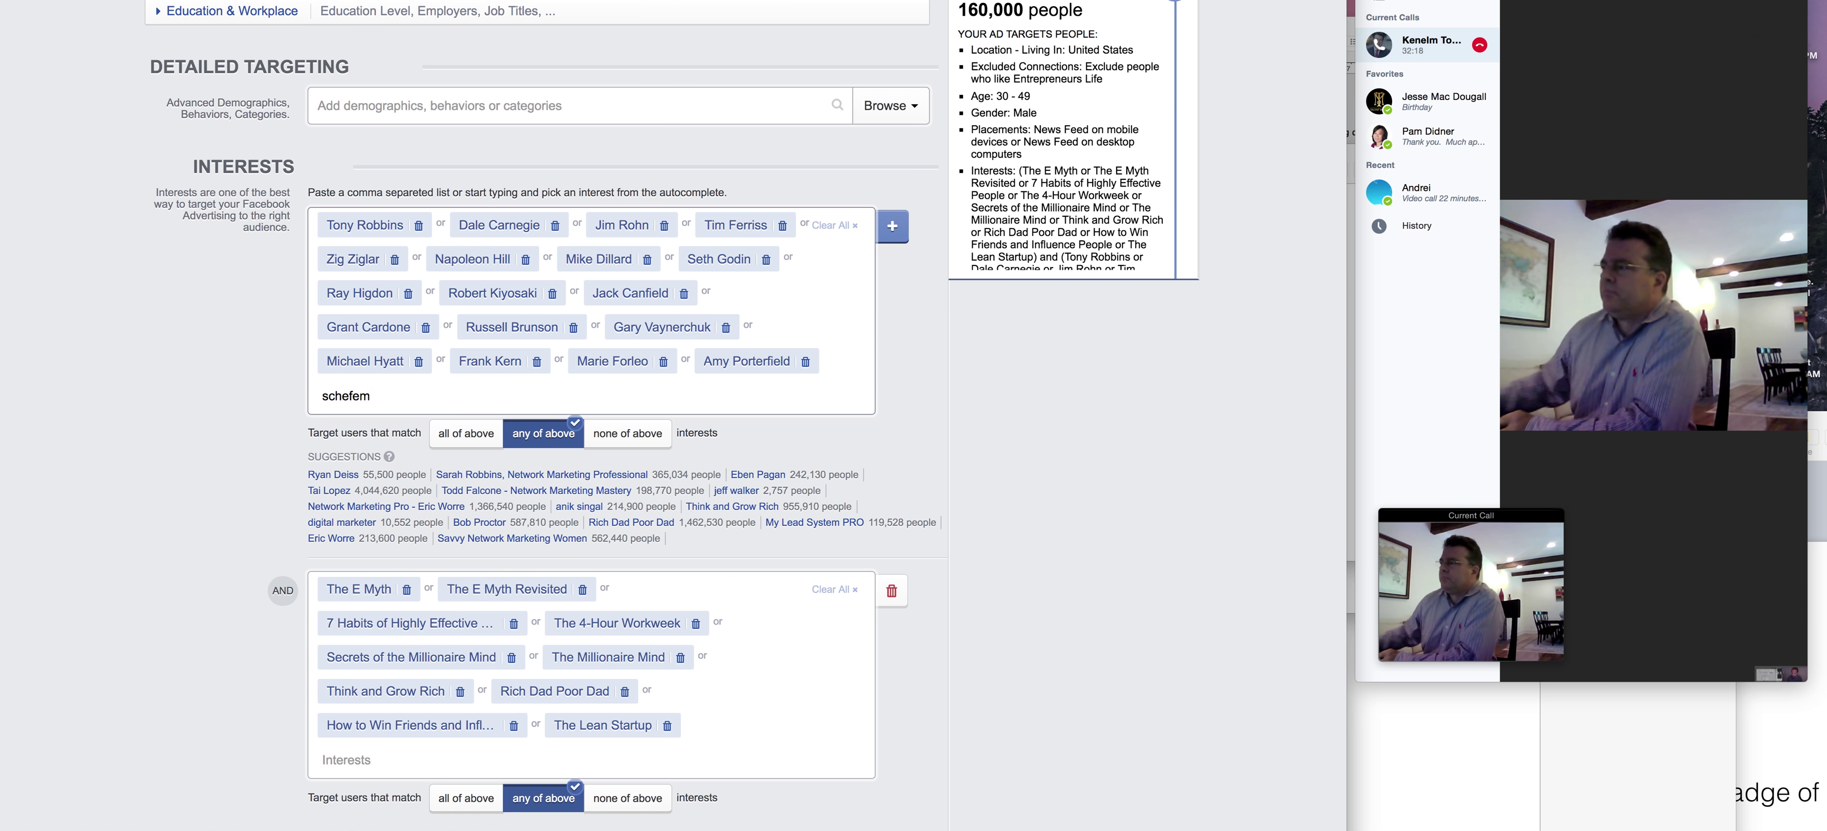
{"action": "key", "text": "BackSpace"}
{"action": "key", "text": "BackSpace"}
{"action": "key", "text": "BackSpace"}
{"action": "key", "text": "BackSpace"}
{"action": "key", "text": "BackSpace"}
{"action": "key", "text": "BackSpace"}
{"action": "key", "text": "BackSpace"}
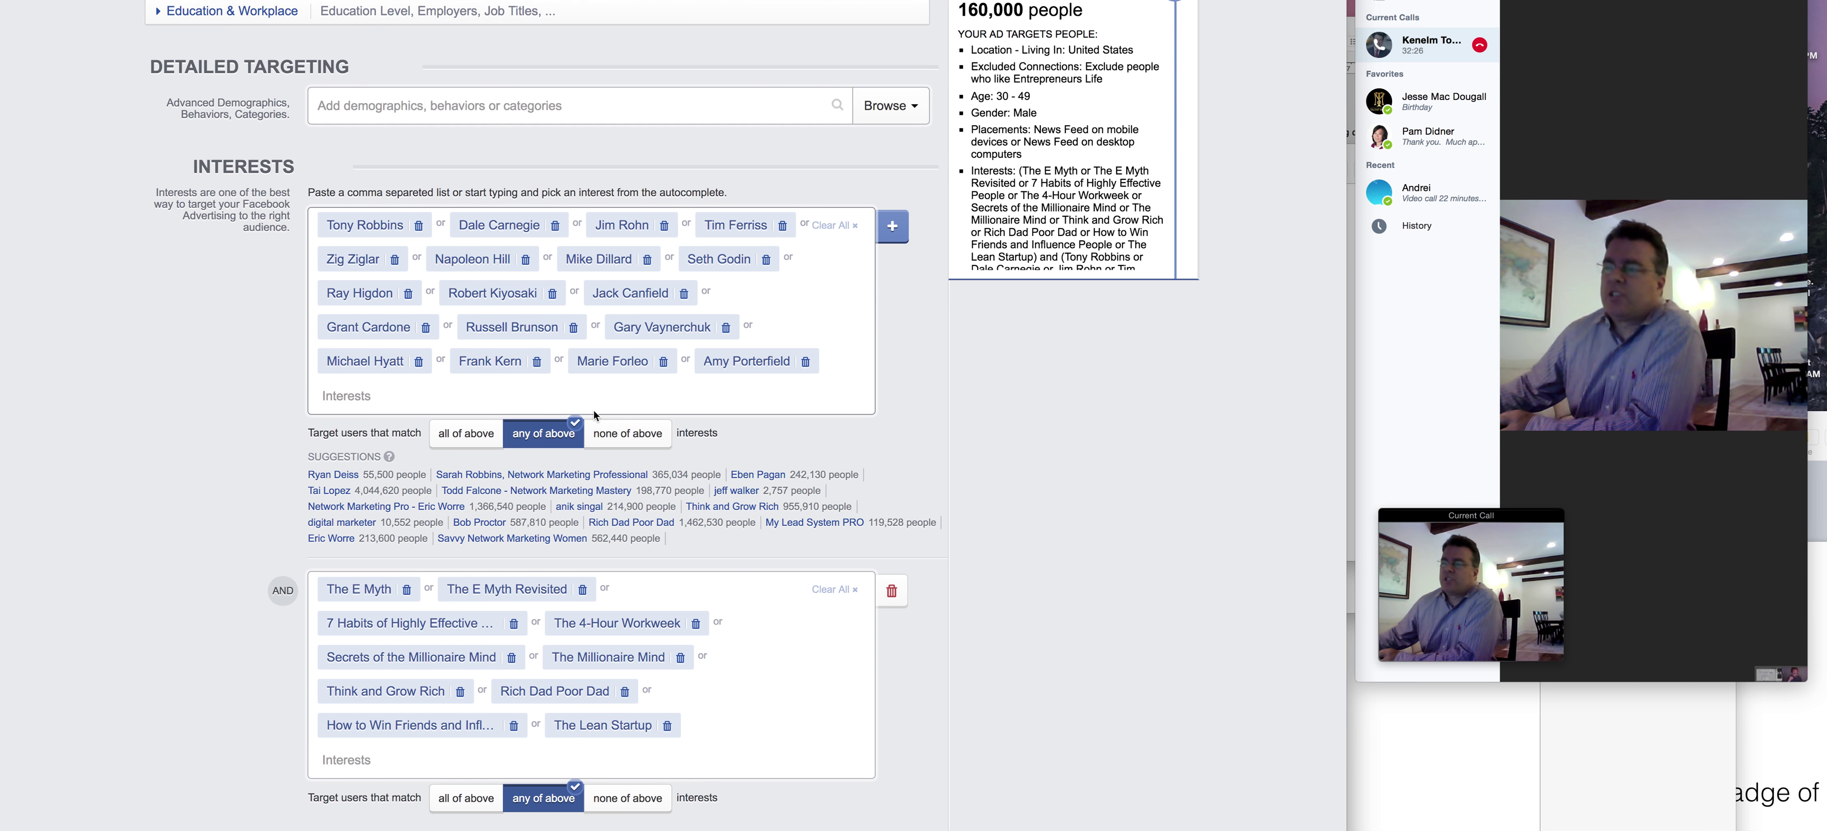
Search for strategic profits as an interest in the second interest group.
{"action": "left_click", "coordinate": [516, 761]}
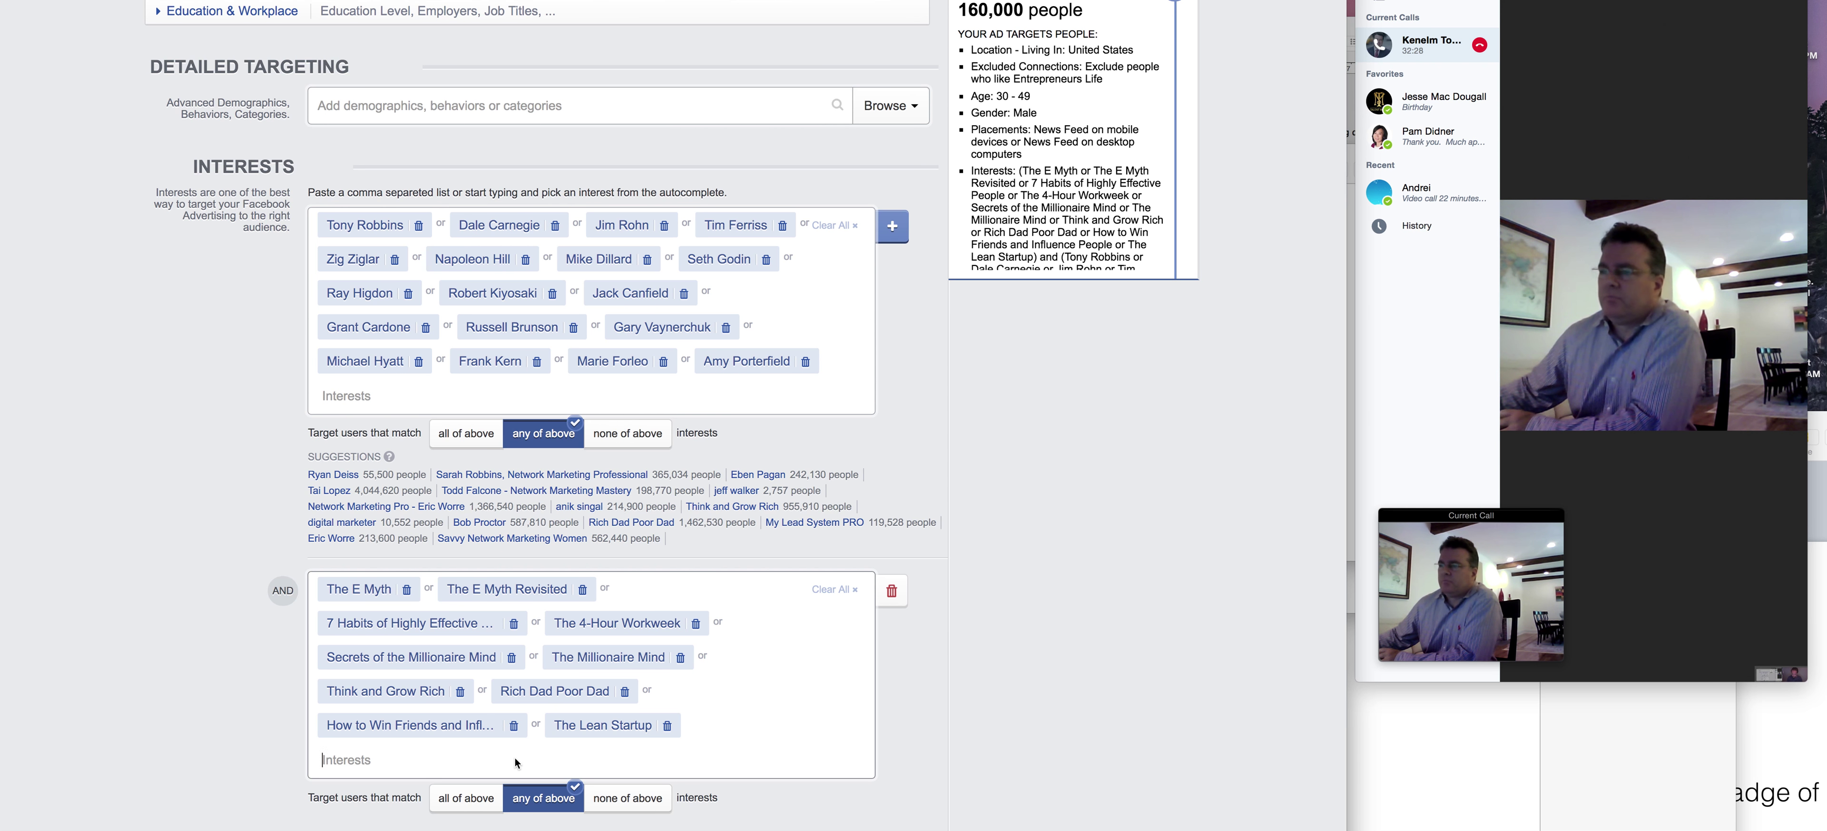
{"action": "type", "text": "s"}
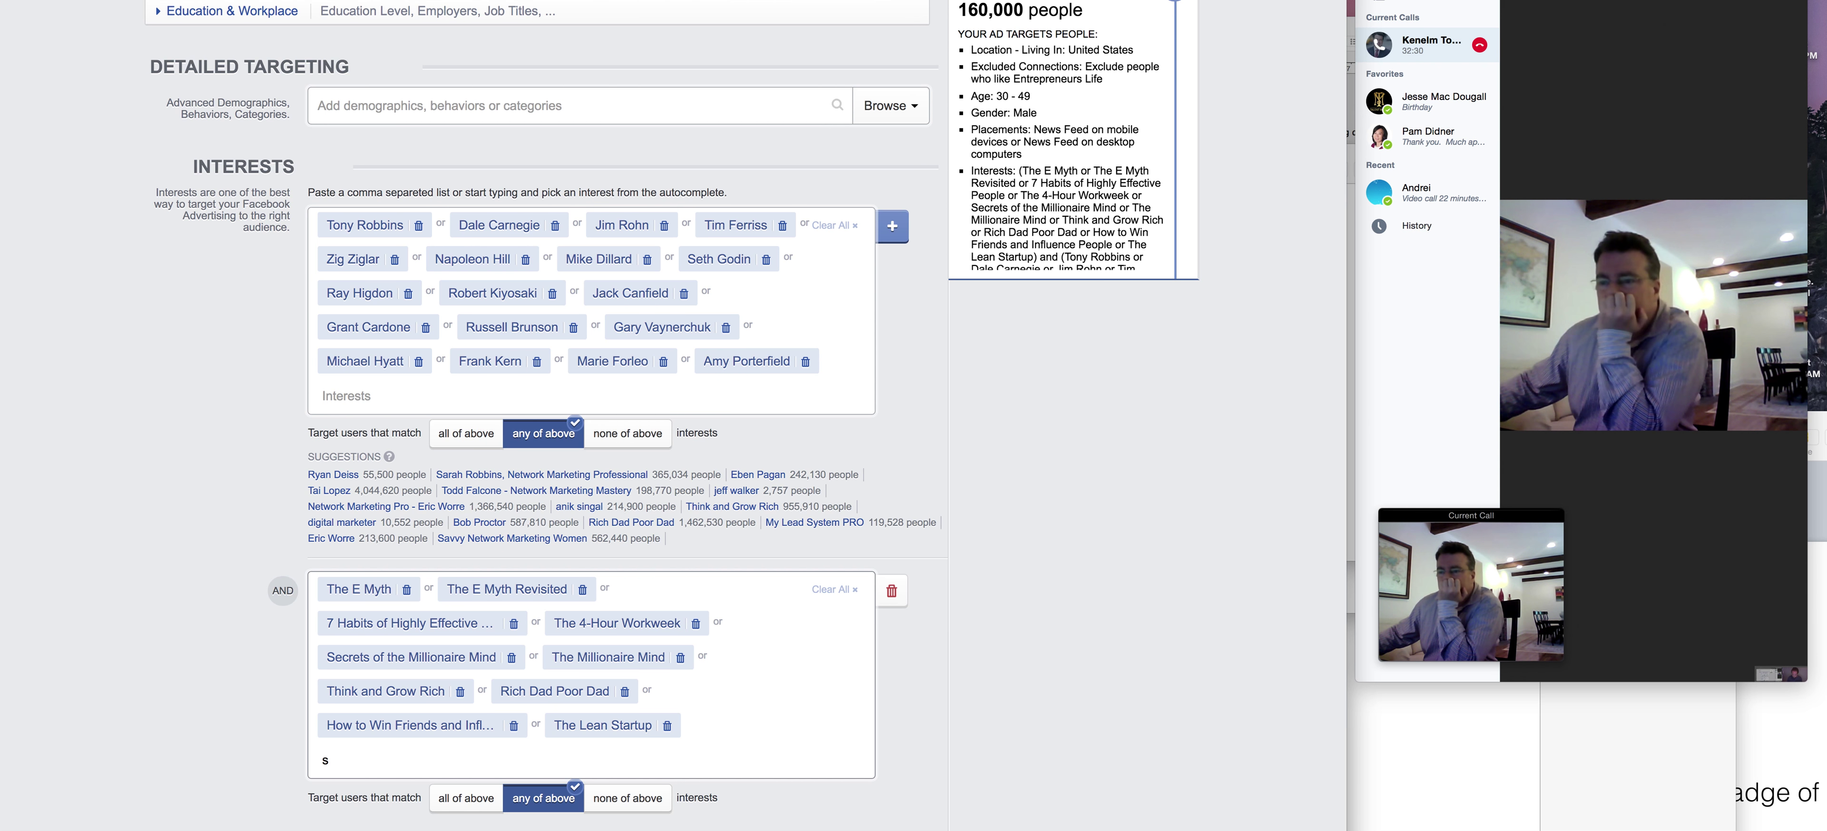
{"action": "type", "text": "trategic "}
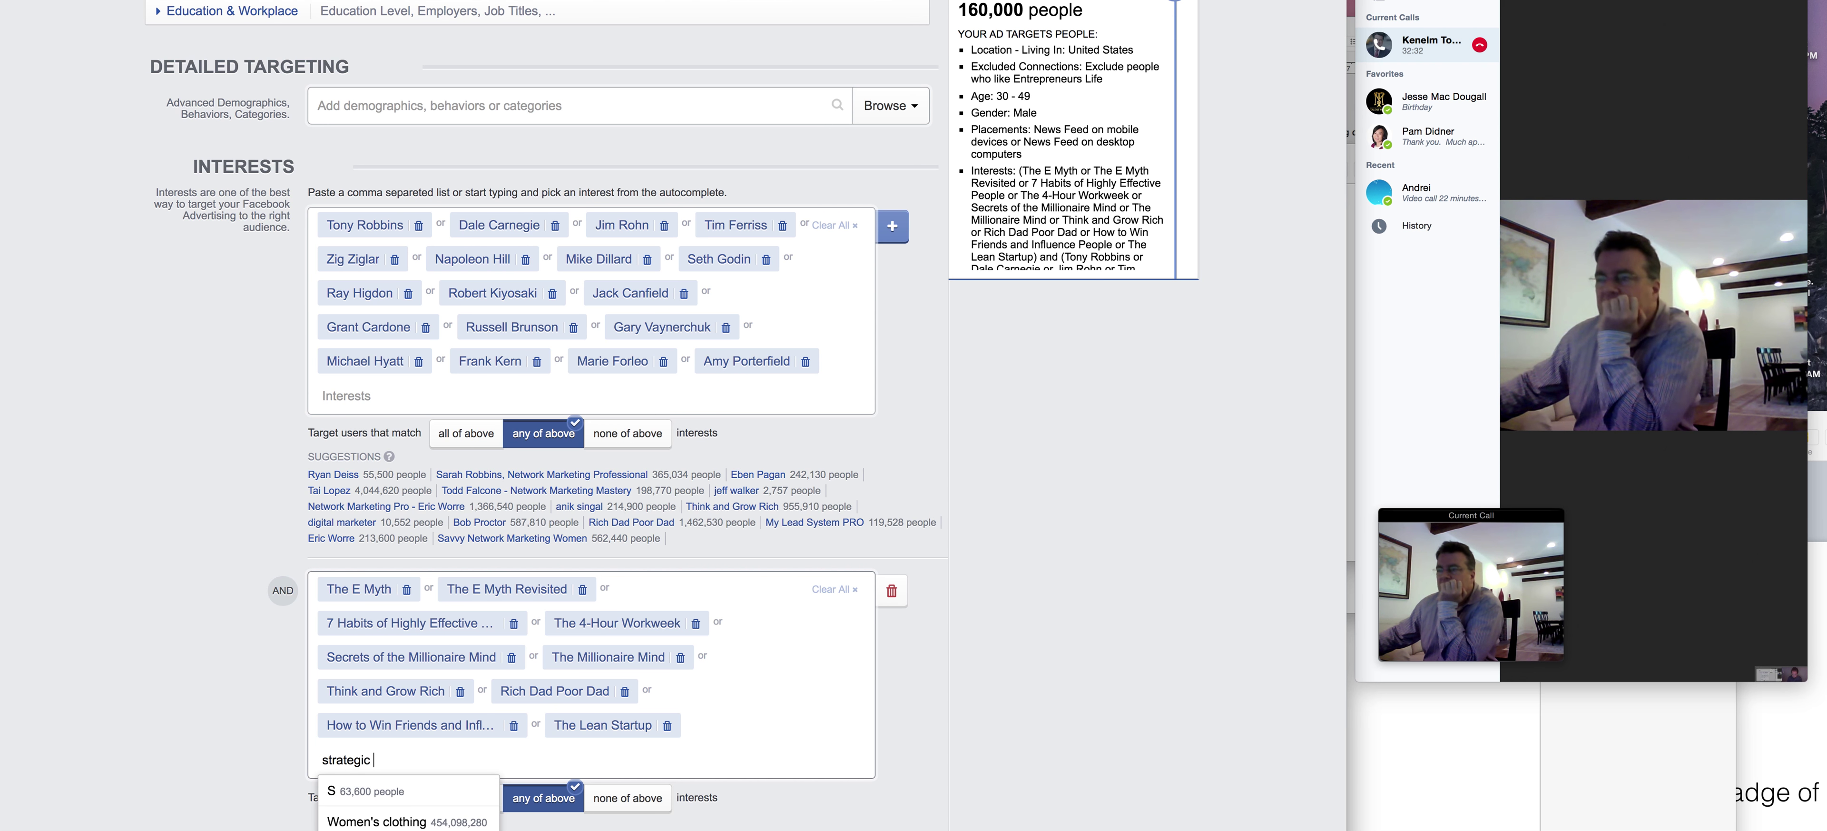
{"action": "type", "text": "profits"}
Retry the second interest group's search with strategicprofits.com and strategicprofits.
{"action": "key", "text": "BackSpace"}
{"action": "key", "text": "BackSpace"}
{"action": "key", "text": "BackSpace"}
{"action": "key", "text": "BackSpace"}
{"action": "key", "text": "BackSpace"}
{"action": "key", "text": "BackSpace"}
{"action": "key", "text": "BackSpace"}
{"action": "type", "text": "p"}
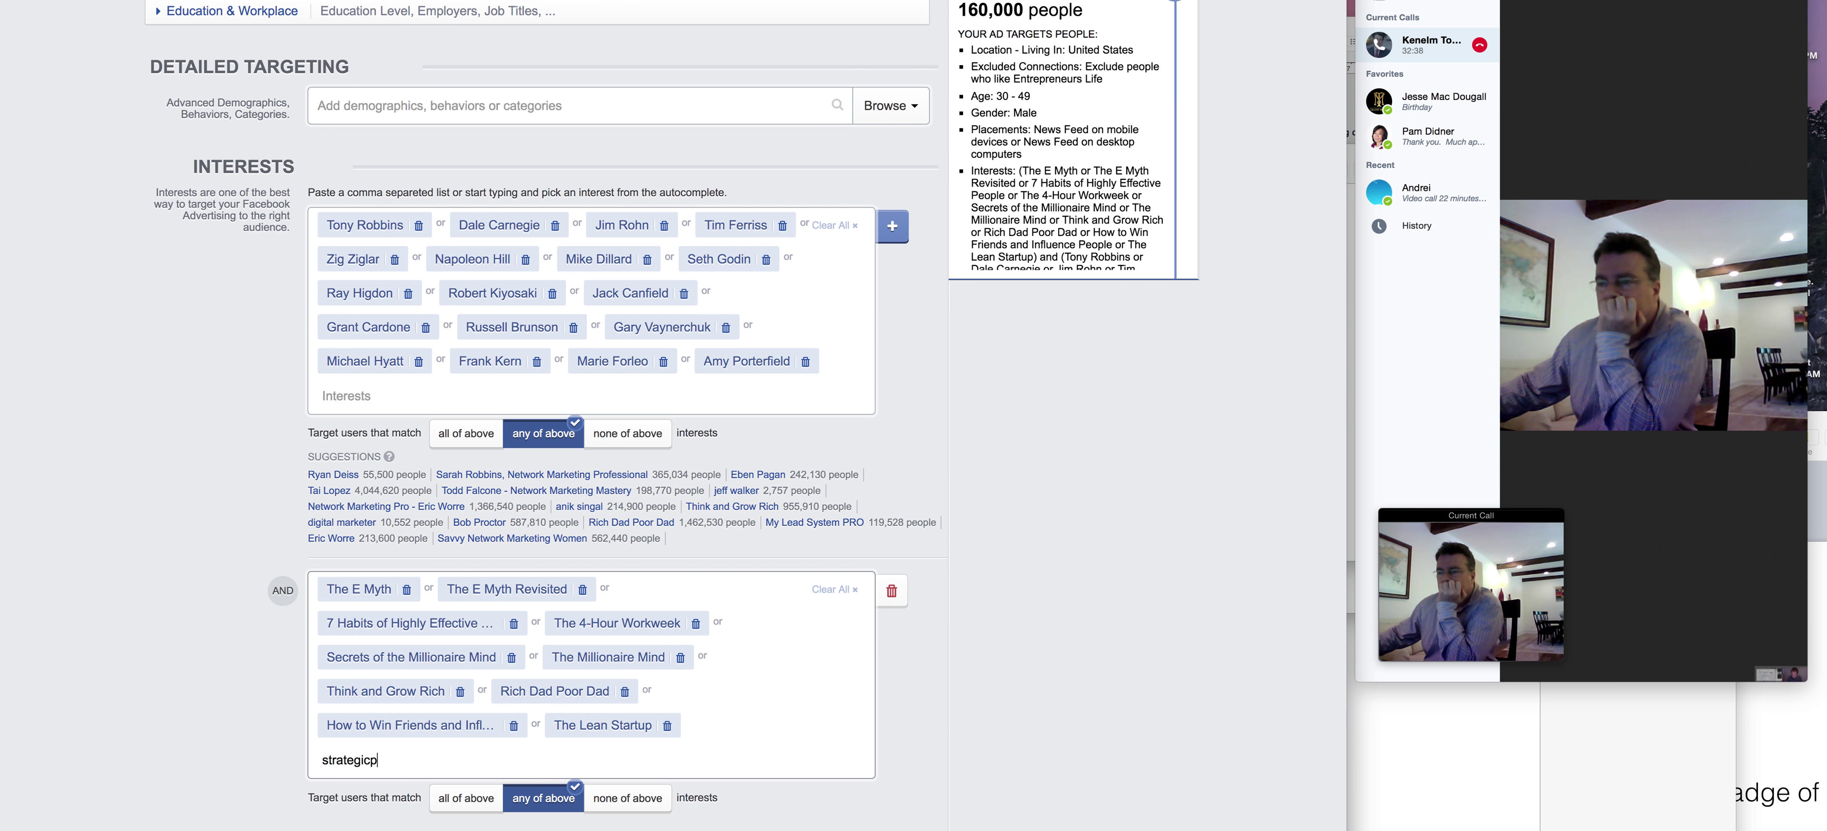
{"action": "type", "text": "rofits.com"}
{"action": "key", "text": "BackSpace"}
{"action": "key", "text": "BackSpace"}
{"action": "key", "text": "BackSpace"}
{"action": "key", "text": "BackSpace"}
{"action": "key", "text": "BackSpace"}
{"action": "type", "text": "s"}
{"action": "scroll", "coordinate": [525, 763], "scroll_direction": "down", "scroll_amount": 3}
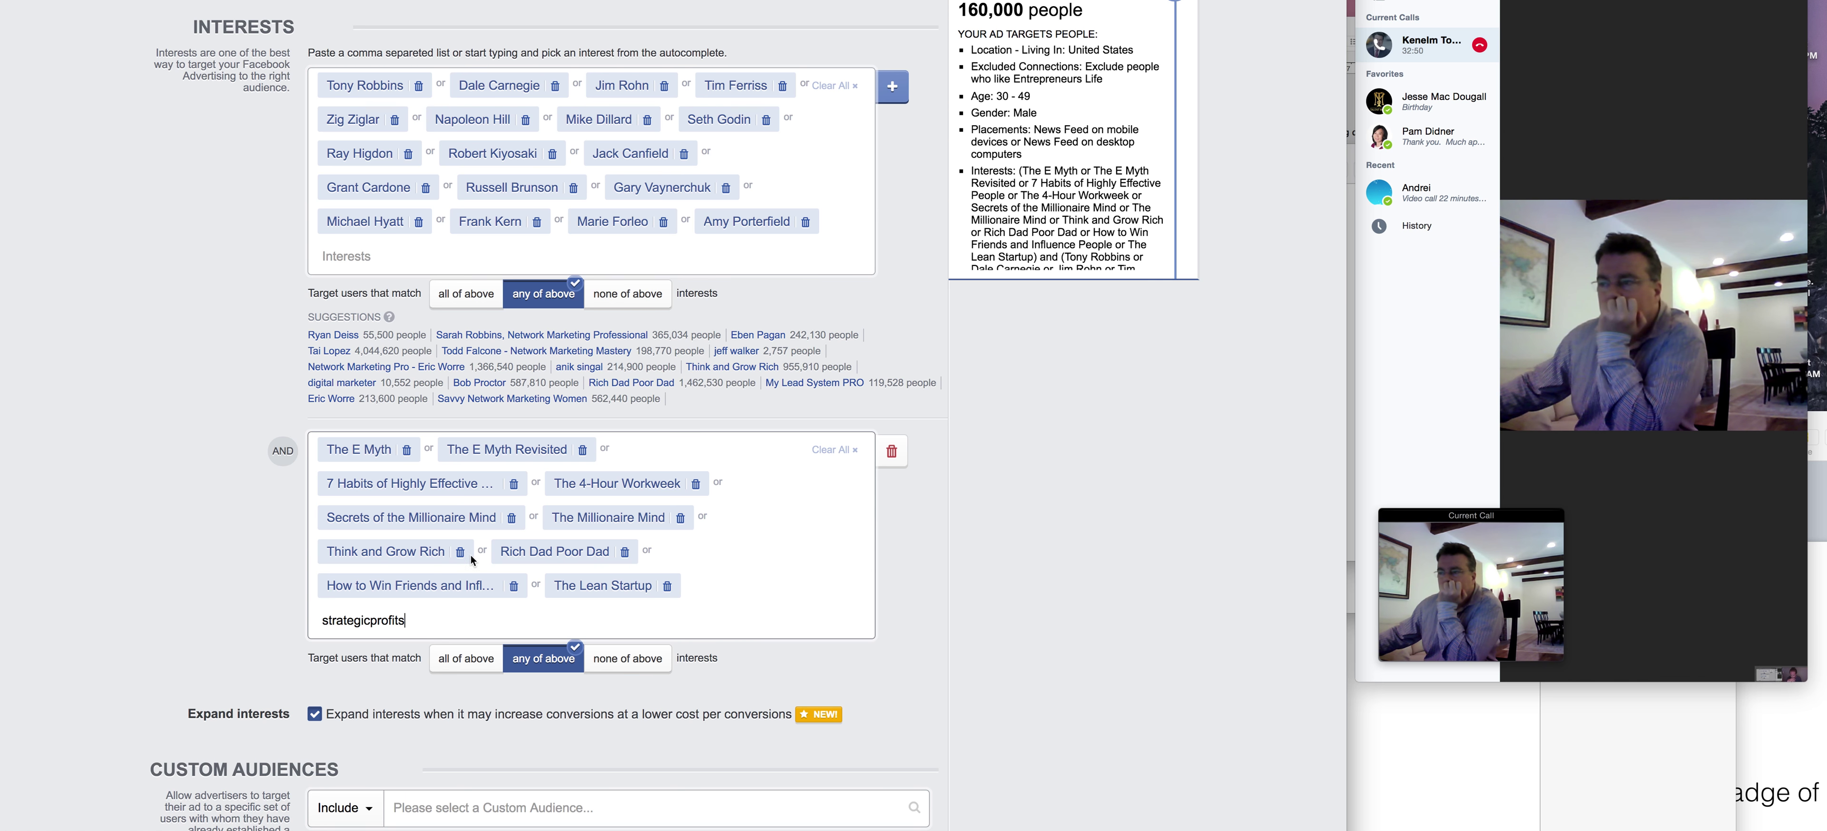
Look up the Strategic Profits website in a new browser tab and examine its home page and contact page.
{"action": "key", "text": "super+t"}
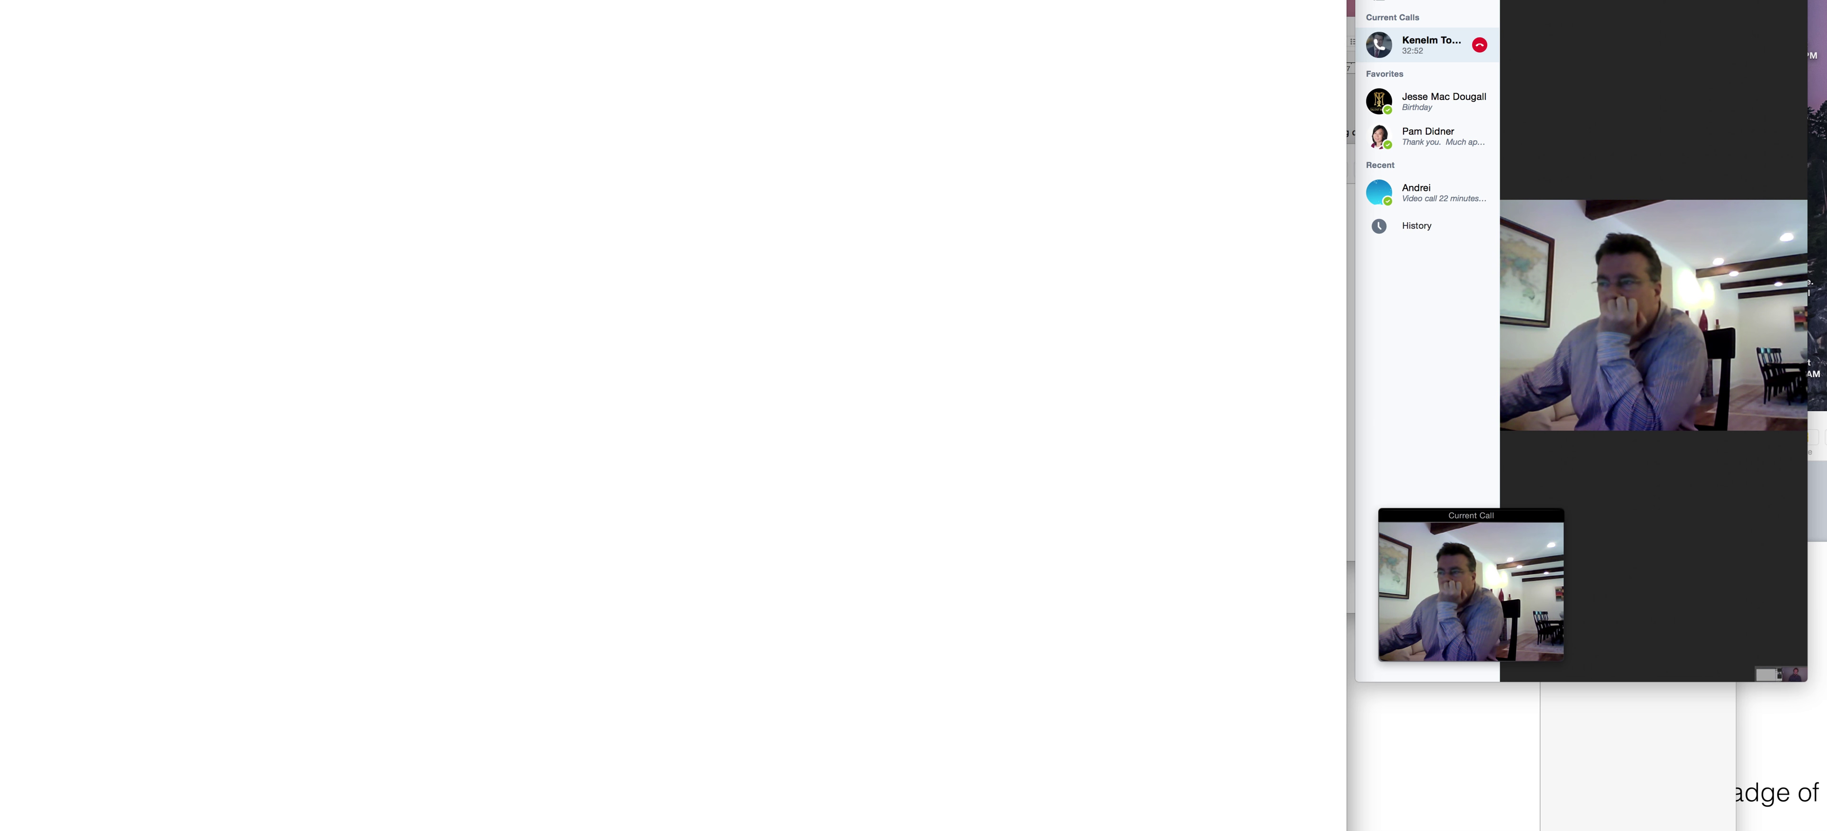
{"action": "type", "text": "strategic"}
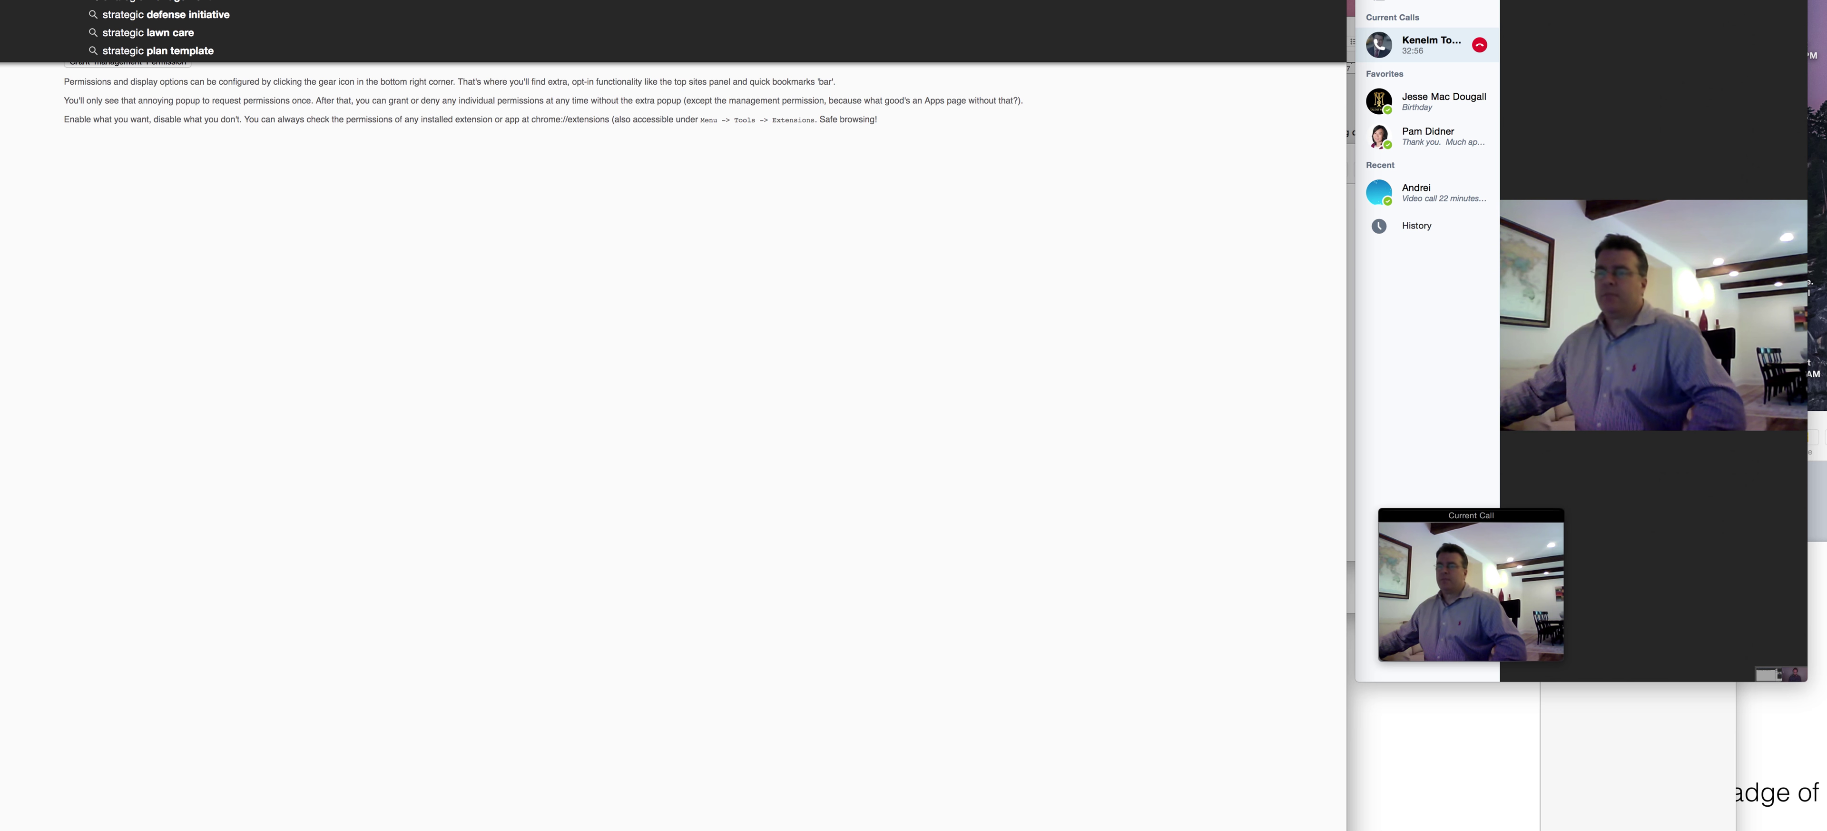
{"action": "key", "text": "Escape"}
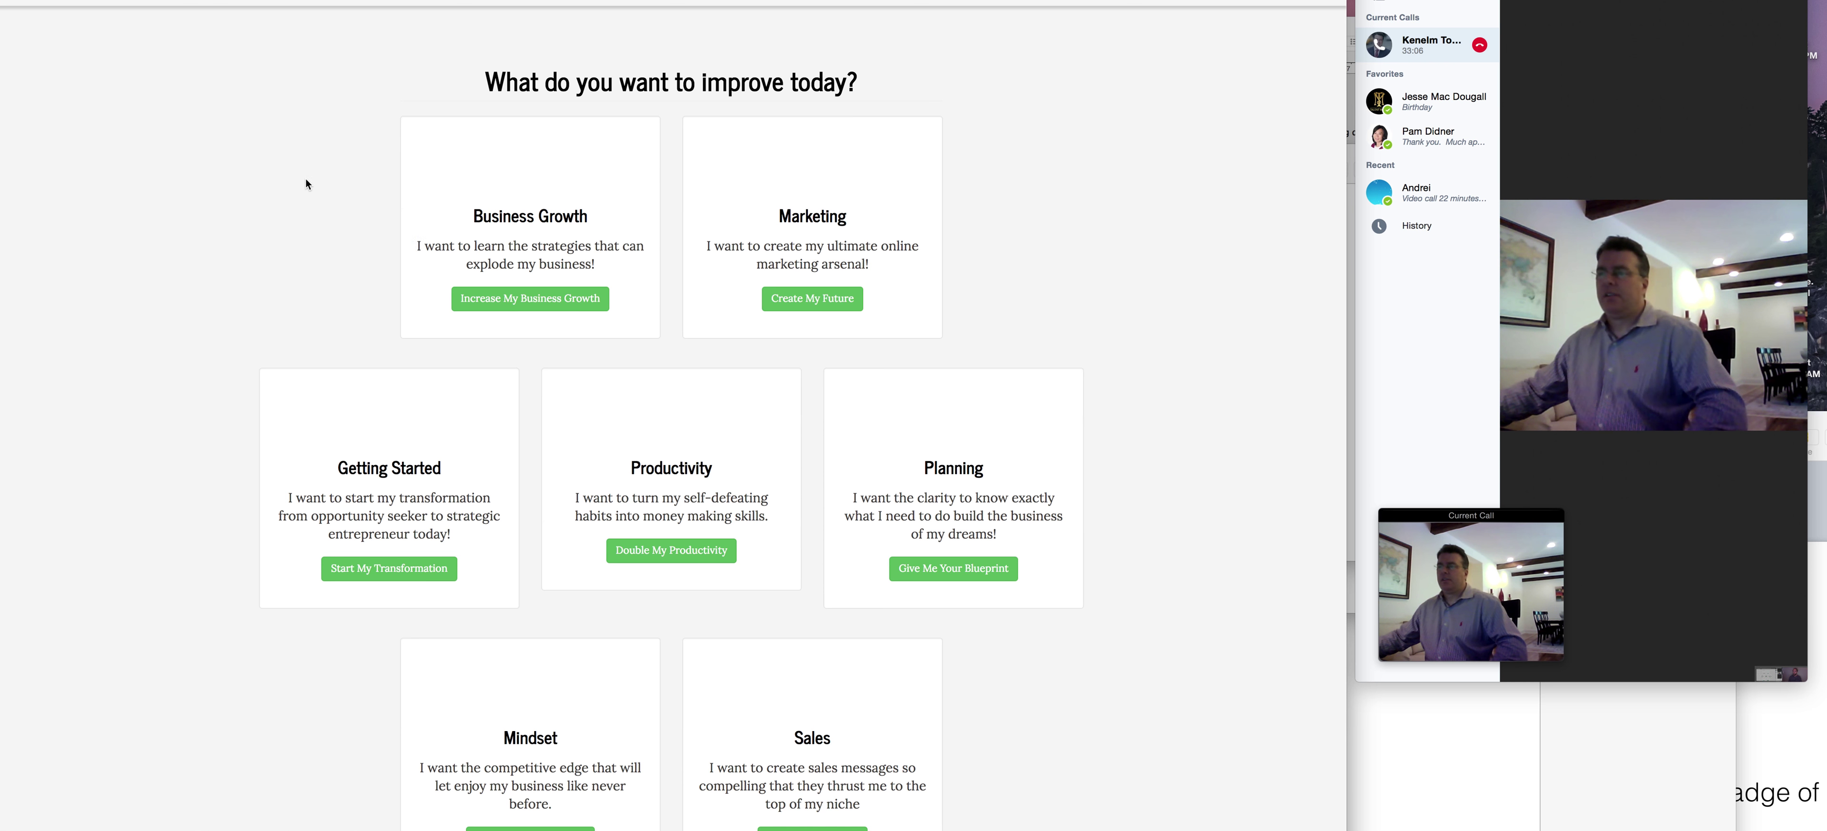
{"action": "right_click", "coordinate": [306, 181]}
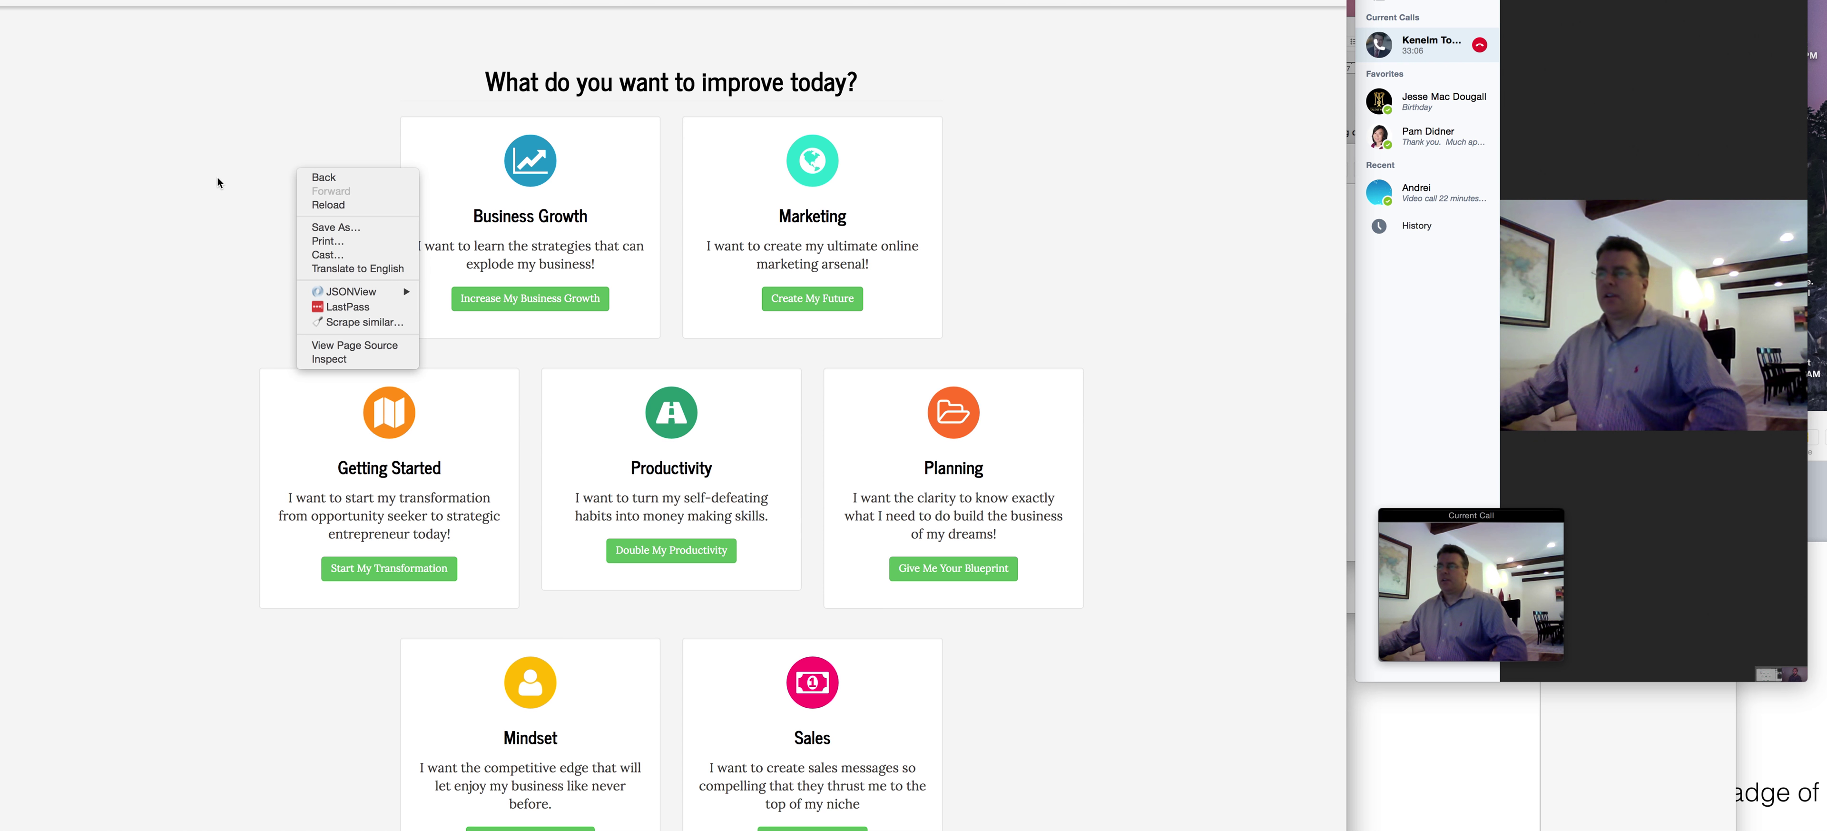
{"action": "left_click", "coordinate": [195, 178]}
{"action": "scroll", "coordinate": [100, 282], "scroll_direction": "down", "scroll_amount": 5}
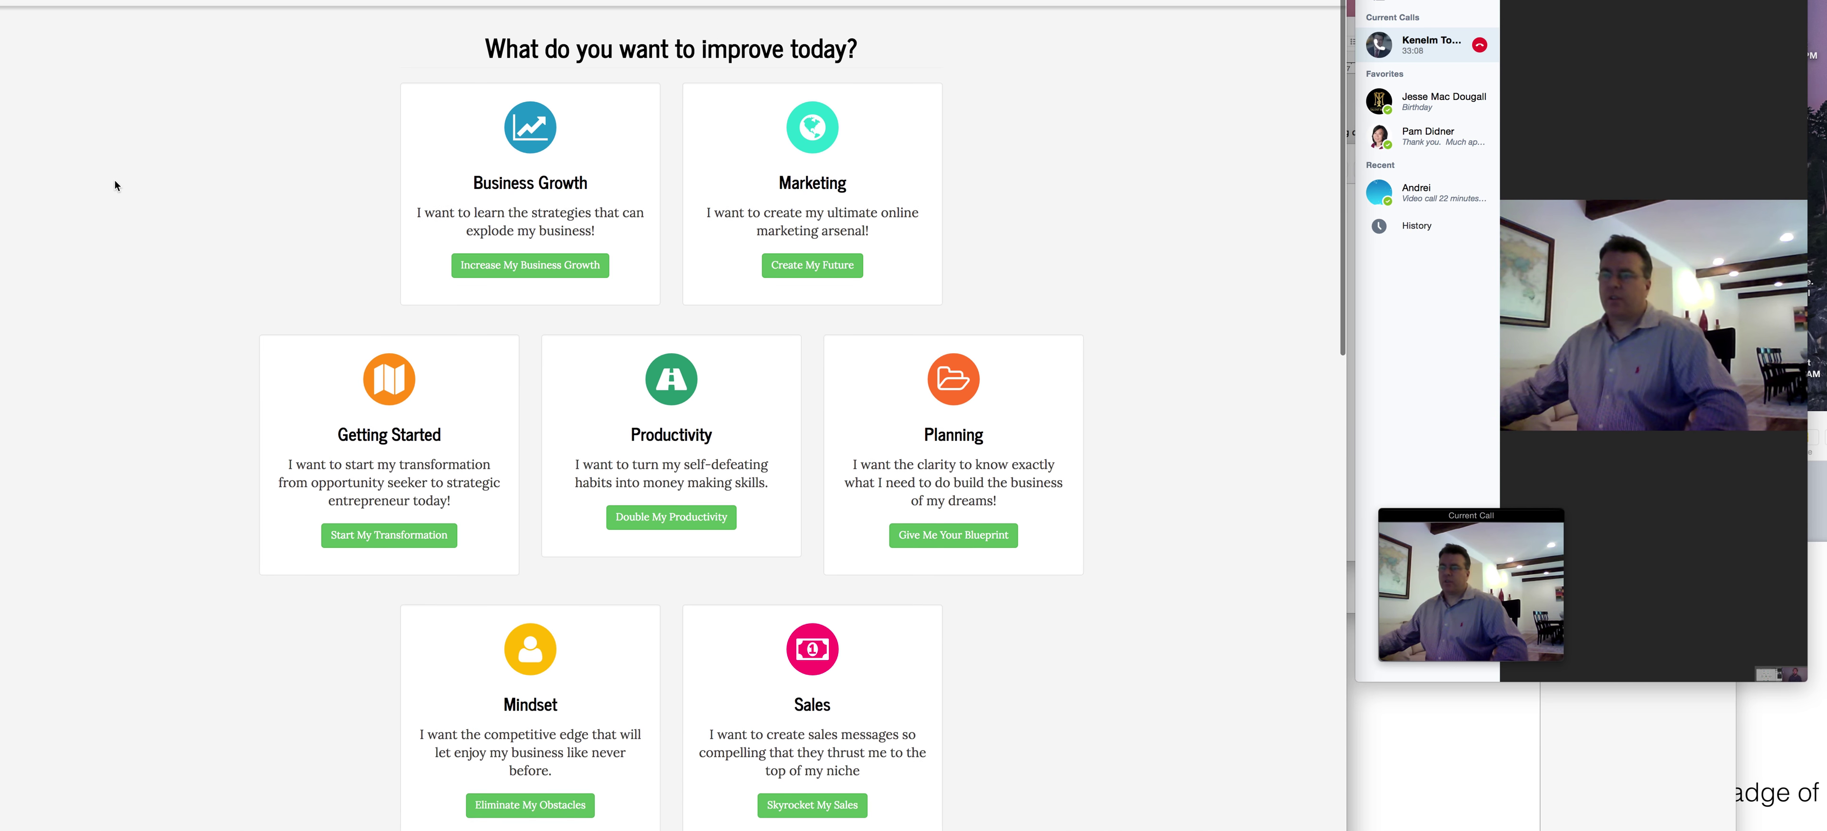
{"action": "scroll", "coordinate": [100, 281], "scroll_direction": "down", "scroll_amount": 10}
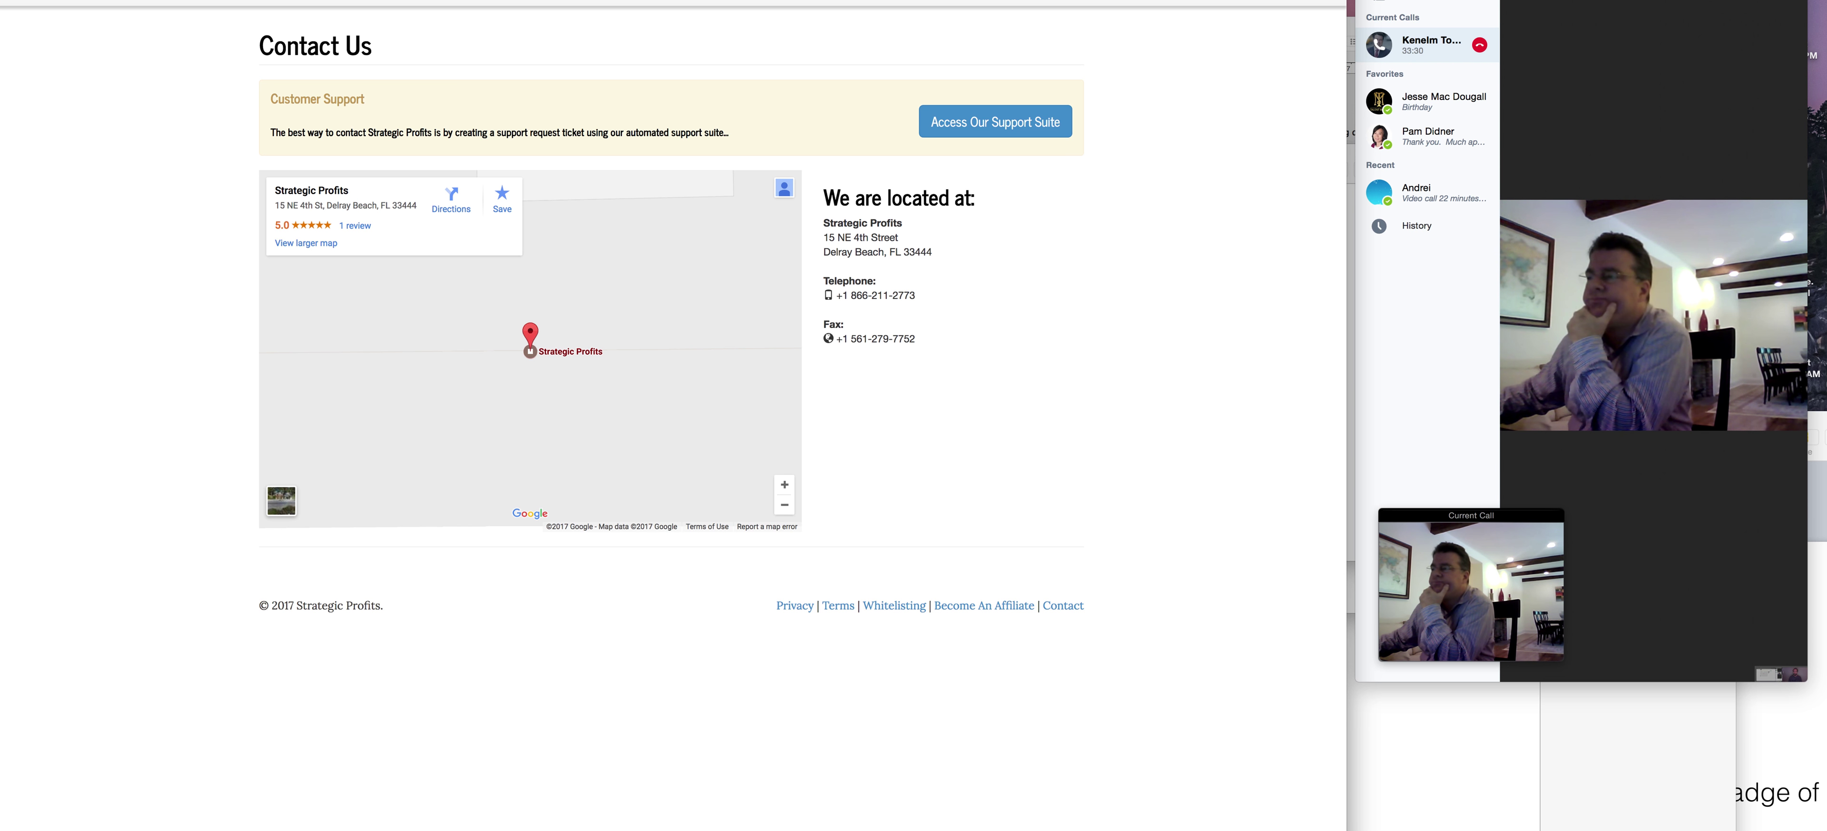
Examine the page source of the Strategic Profits RSS feed, and close the website tabs to return to the campaign form.
{"action": "key", "text": "super+bracketleft"}
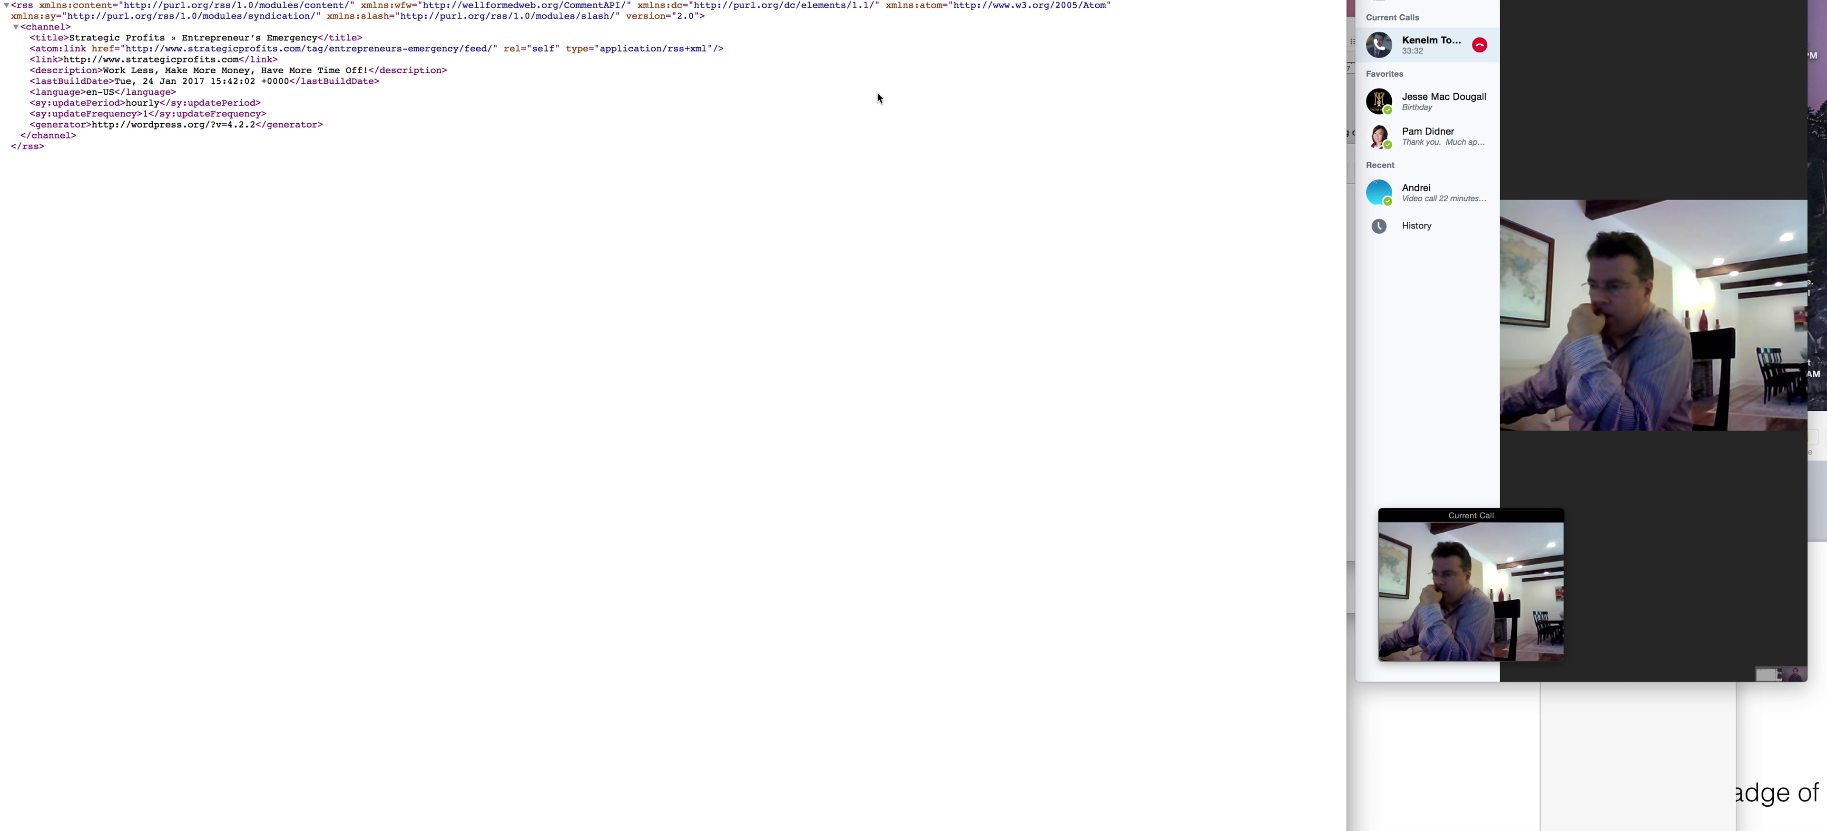
{"action": "right_click", "coordinate": [463, 108]}
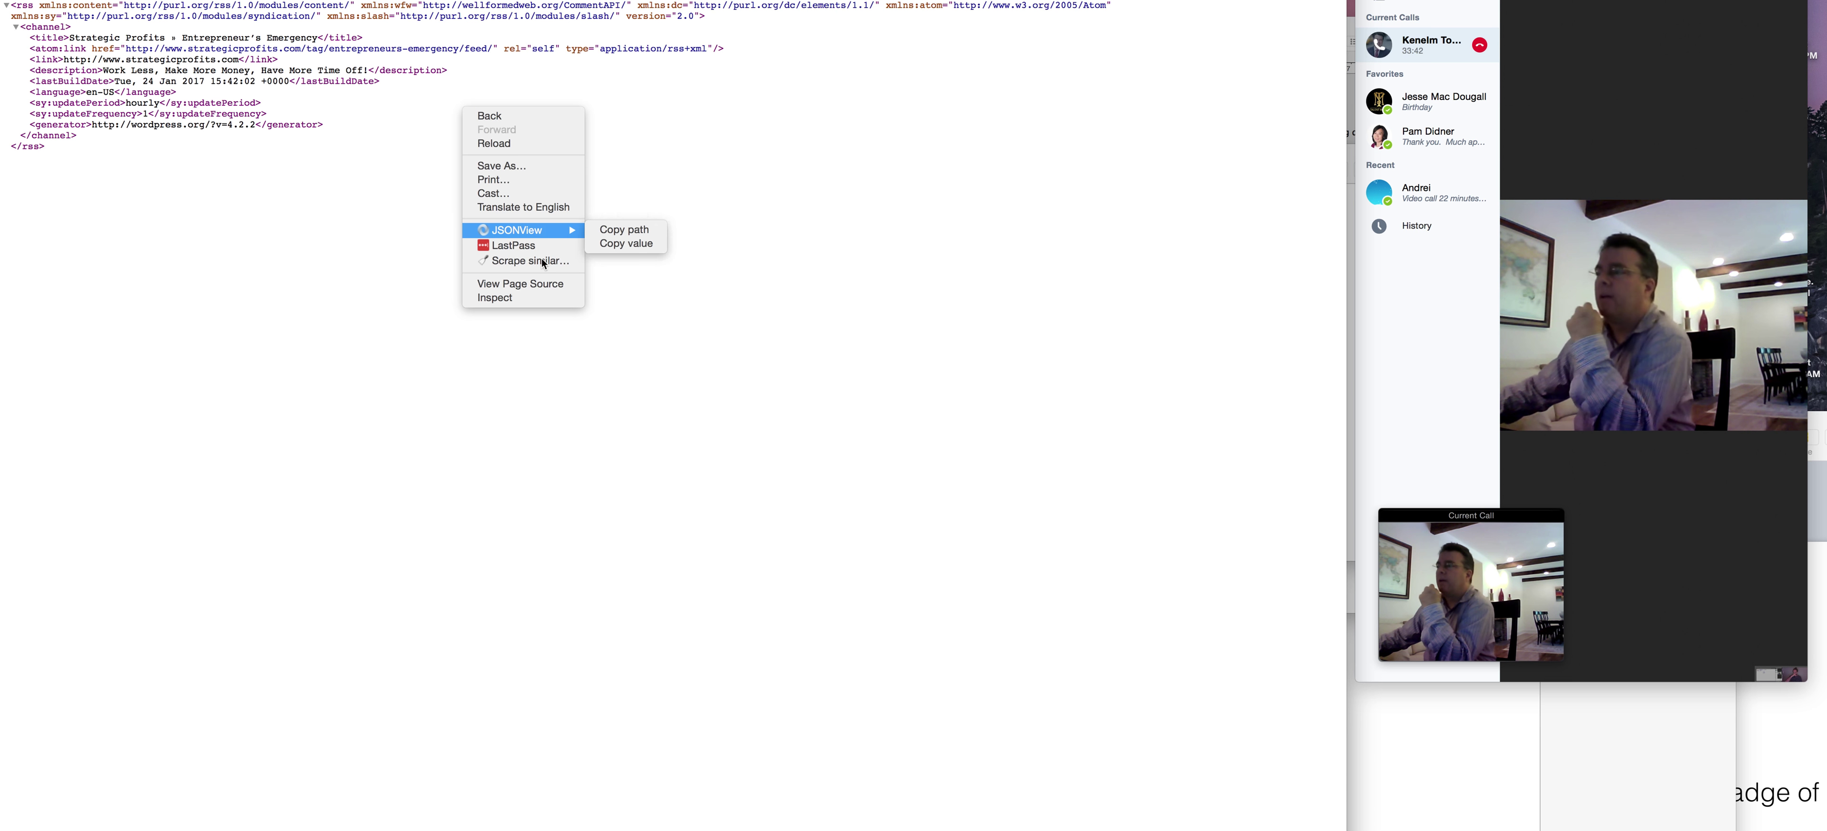
{"action": "left_click", "coordinate": [543, 285]}
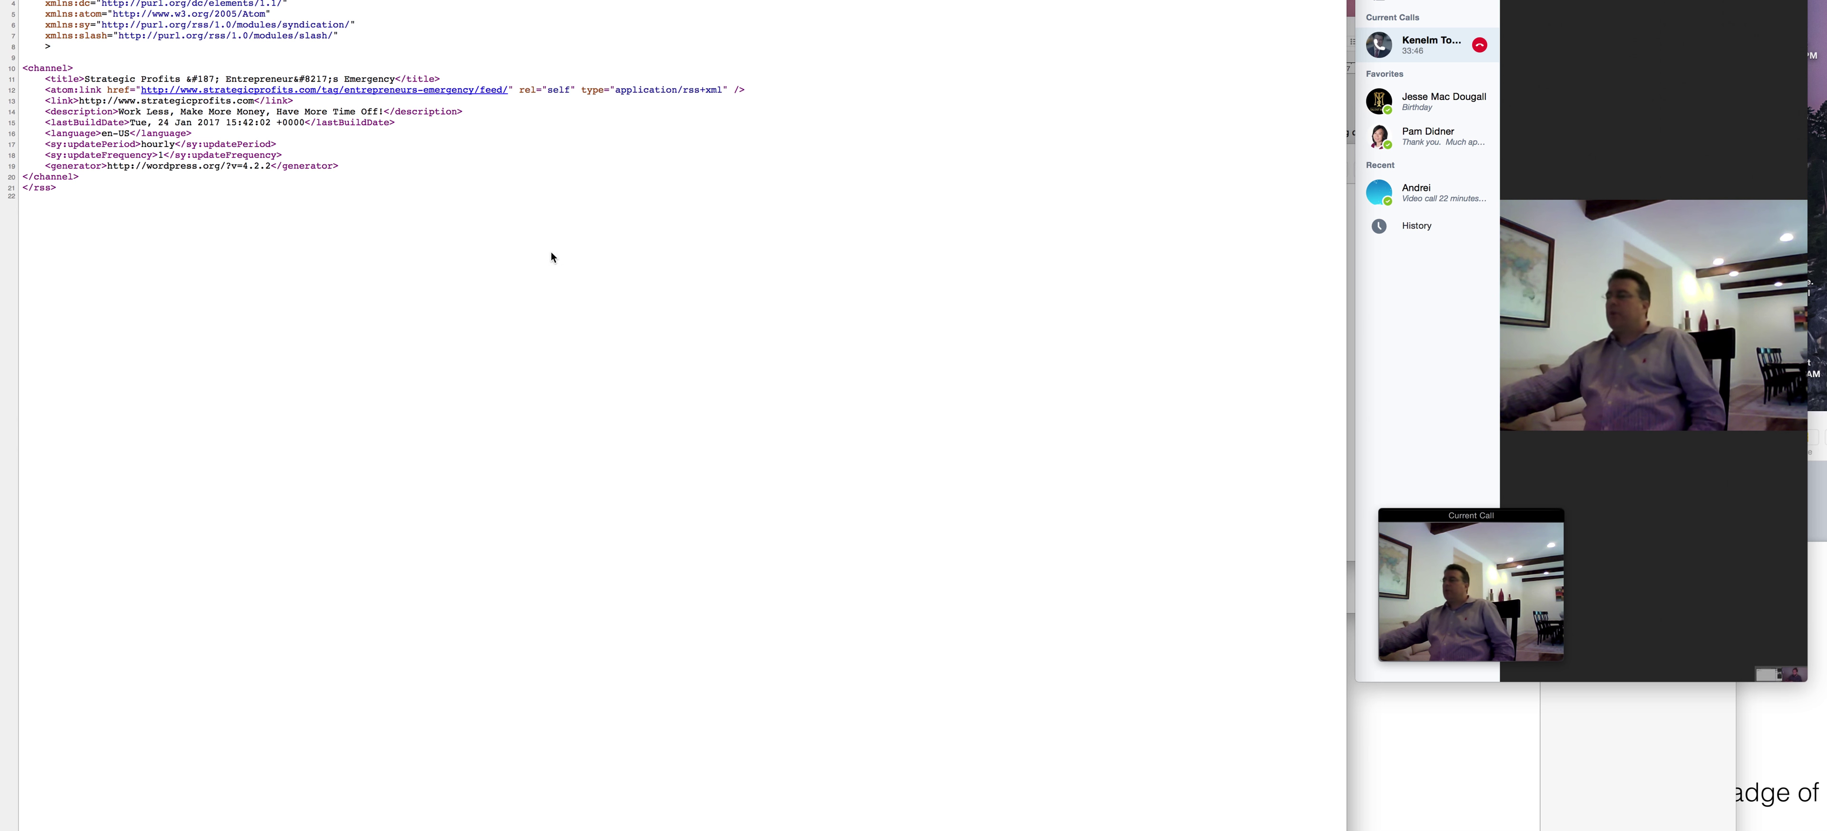
{"action": "key", "text": "super+w"}
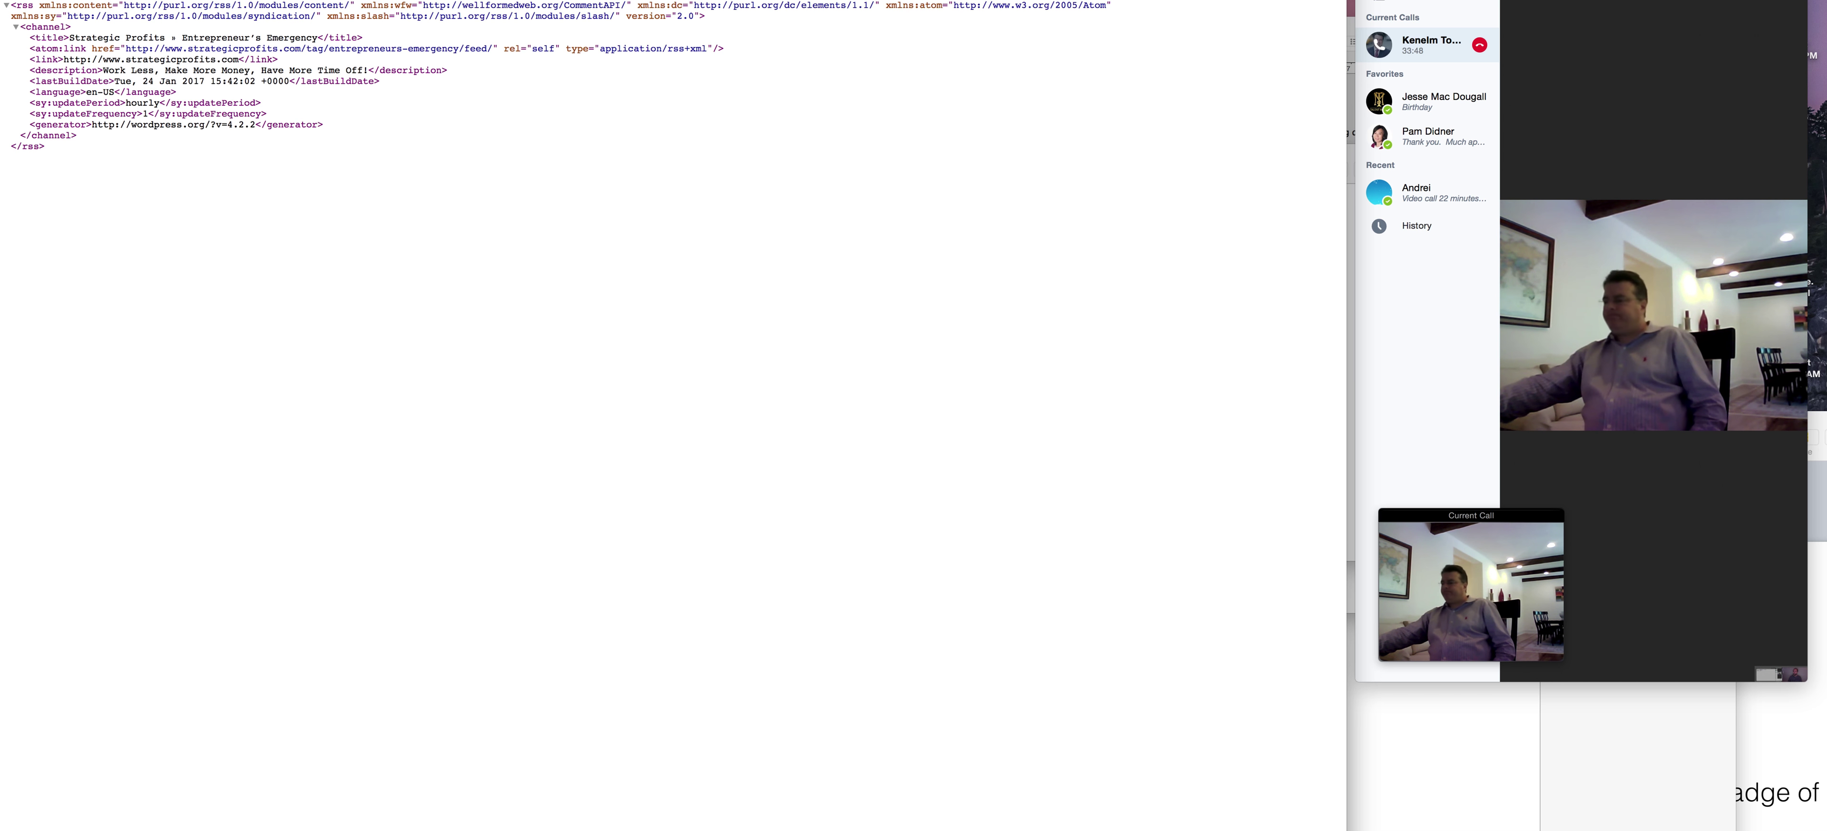
{"action": "key", "text": "super+w"}
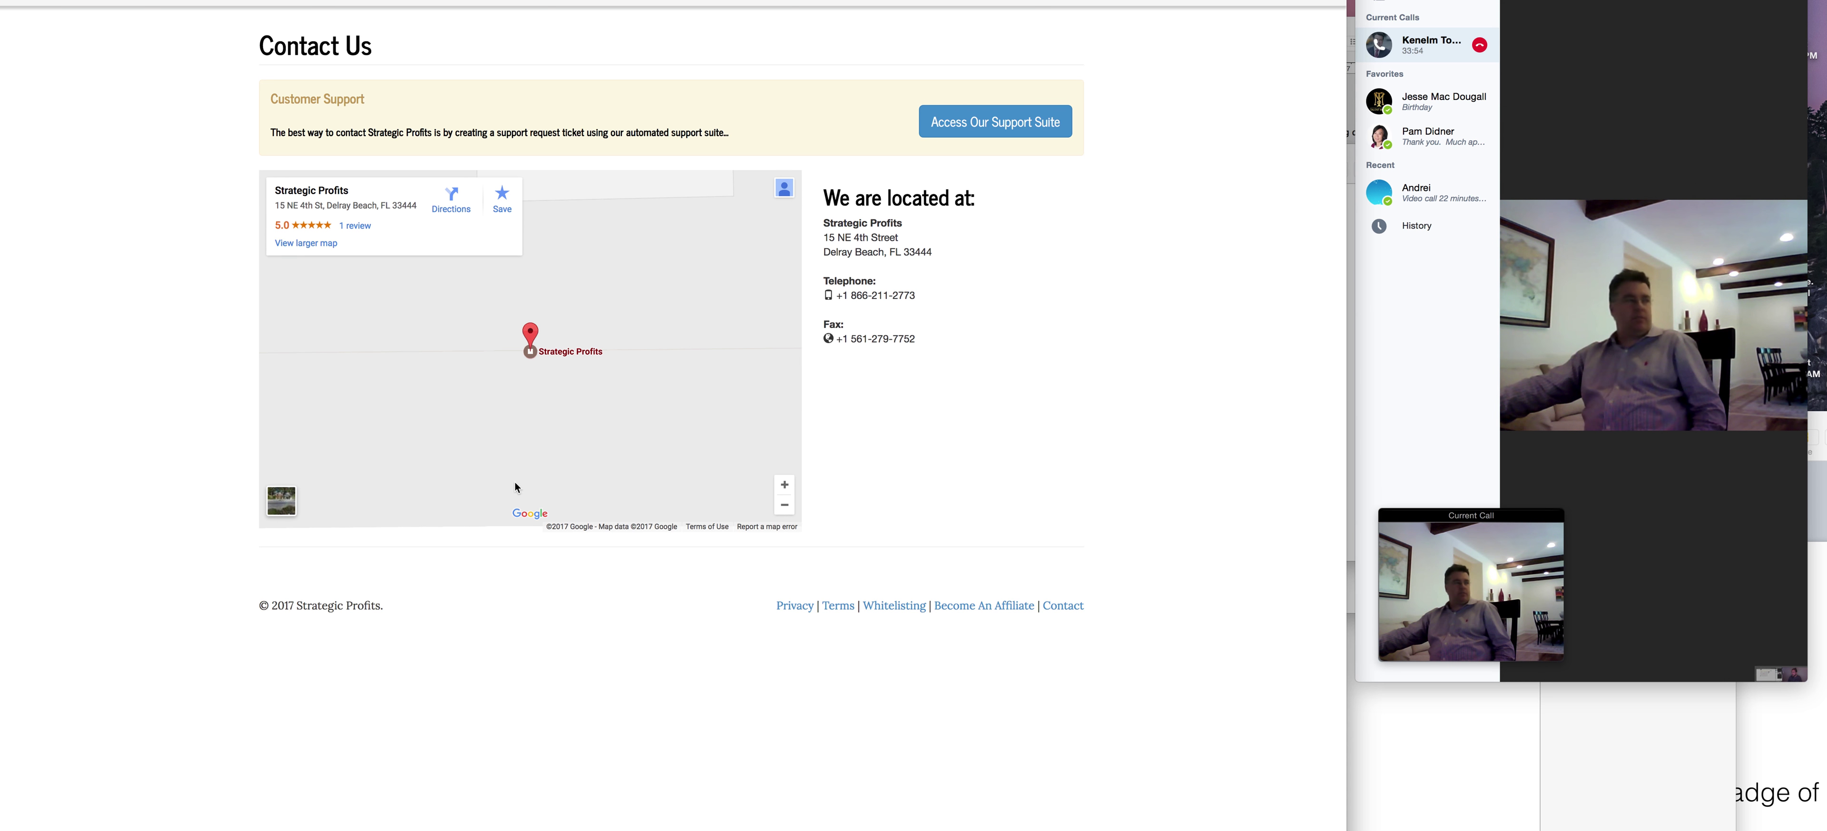
{"action": "key", "text": "super+w"}
Clear the leftover search text from the second interest group and add Chris Ducker as an interest in the first group.
{"action": "key", "text": "super+a"}
{"action": "key", "text": "super+x"}
{"action": "left_click", "coordinate": [395, 256]}
{"action": "type", "text": "chr"}
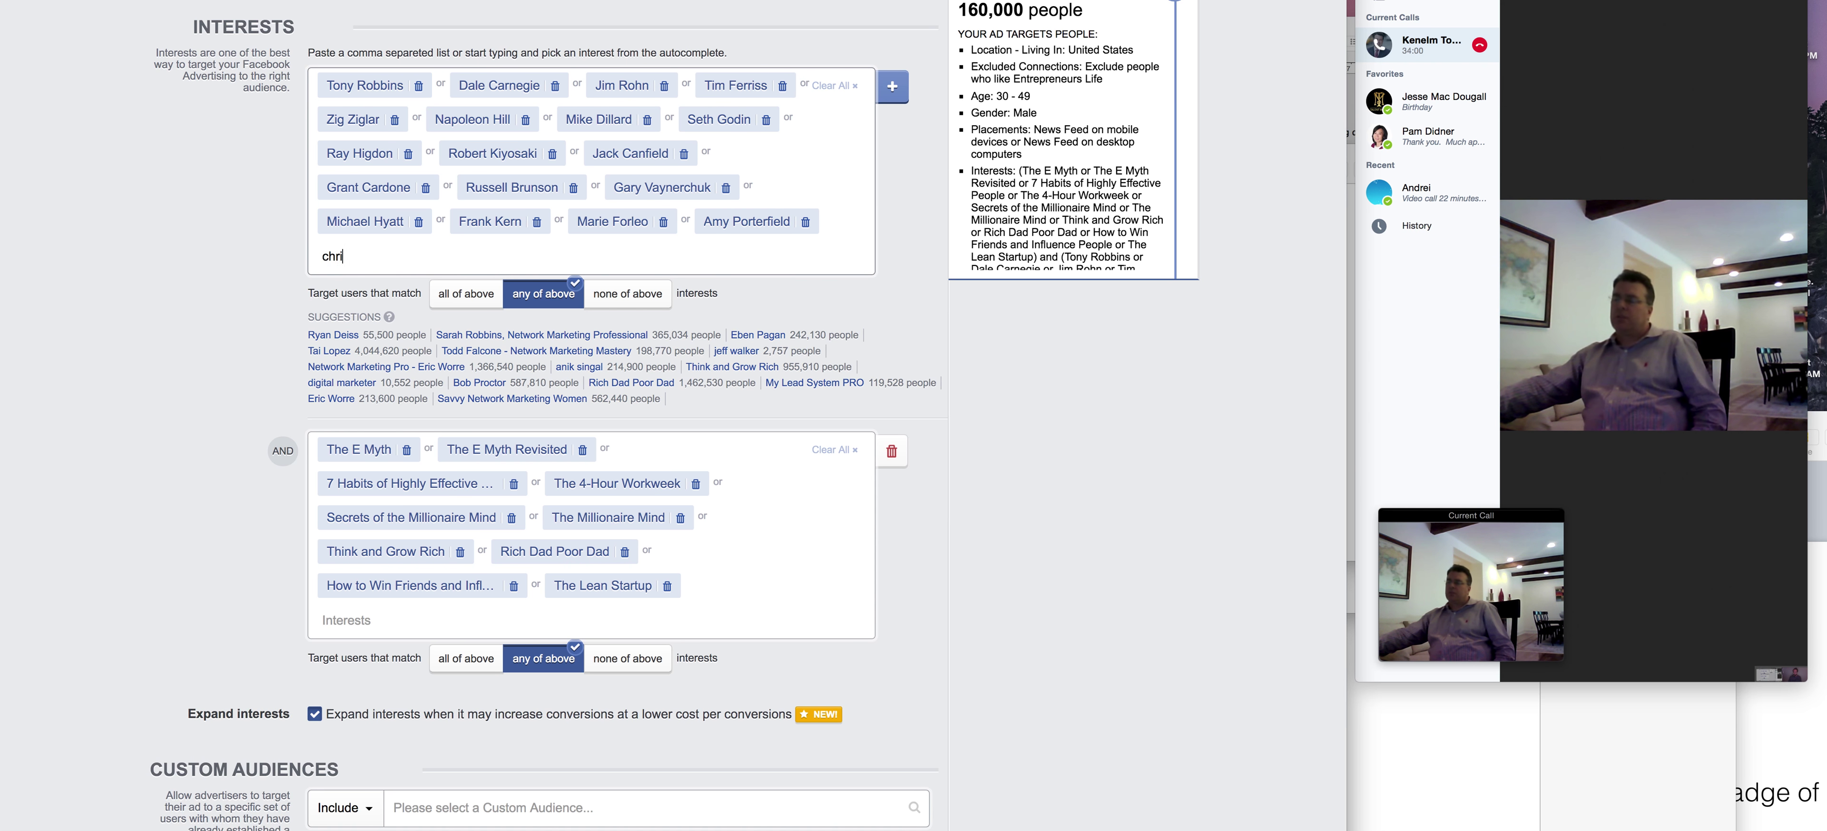
{"action": "type", "text": "is ducker"}
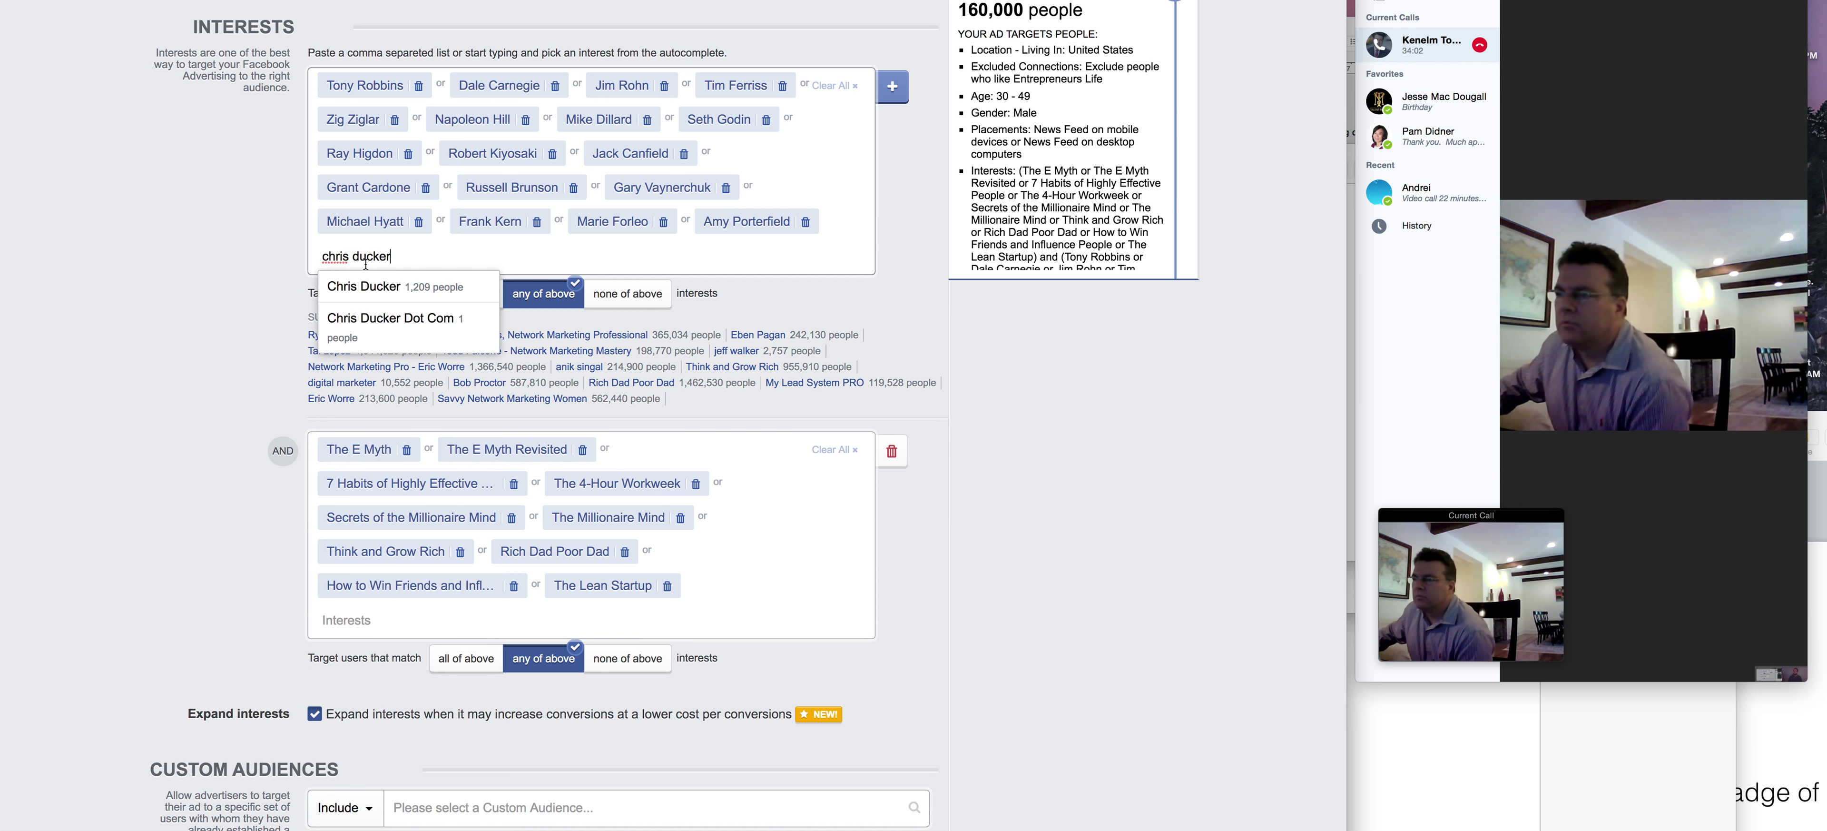
{"action": "left_click", "coordinate": [376, 287]}
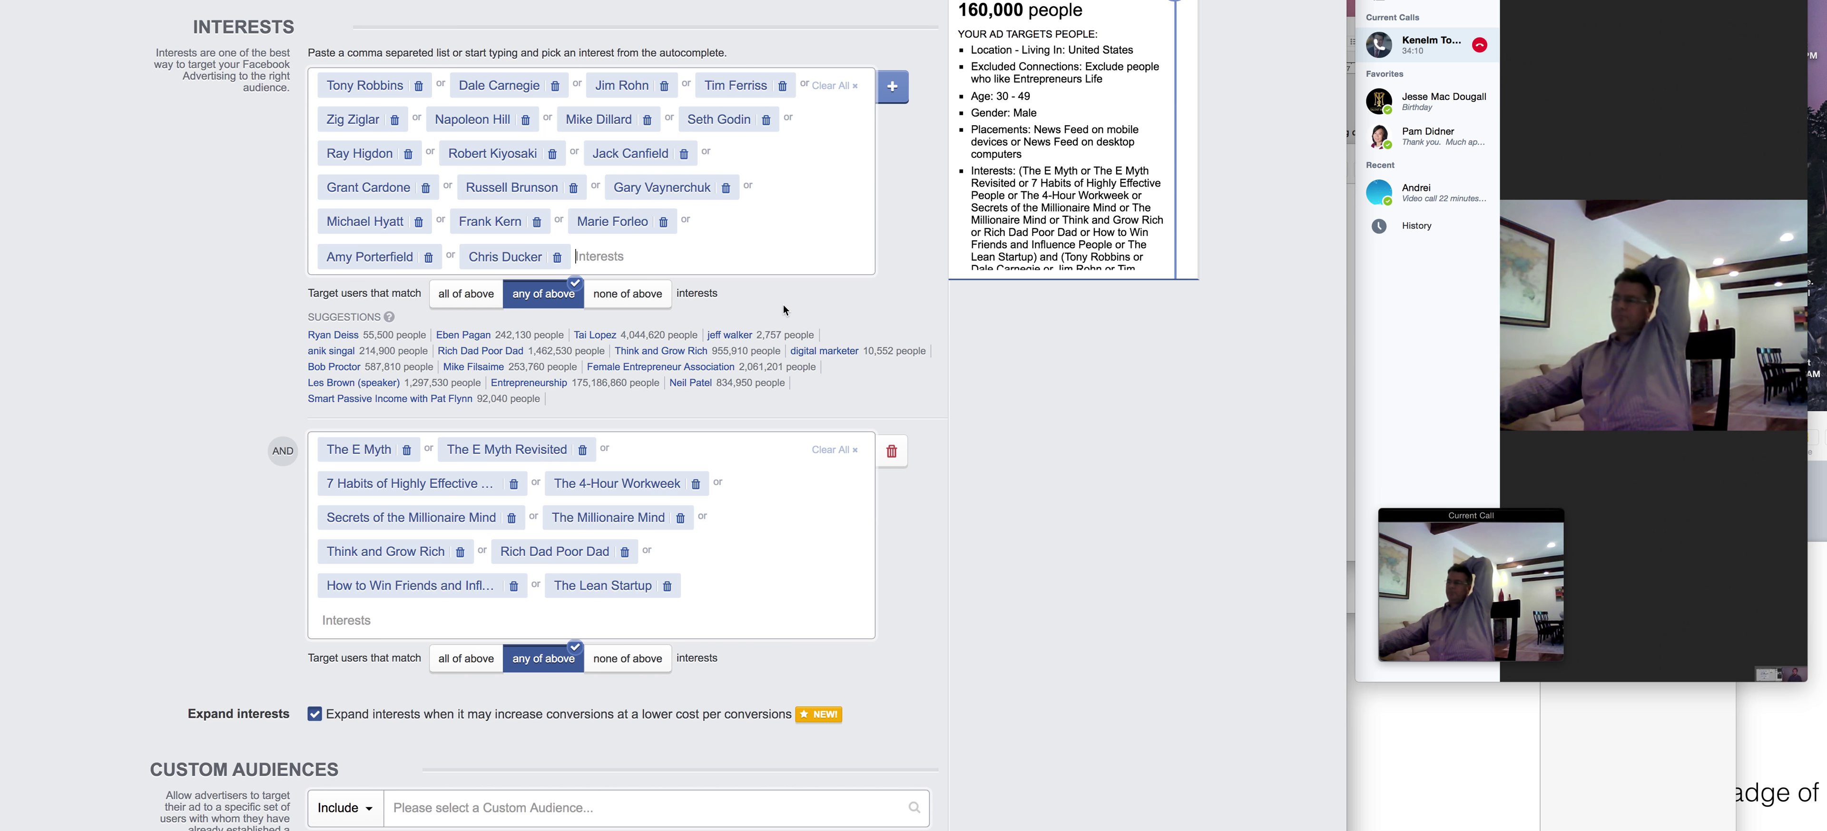
Review the interest groups, custom audience setting and excluded page connections through to the end of the targeting form.
{"action": "scroll", "coordinate": [784, 309], "scroll_direction": "down", "scroll_amount": 1}
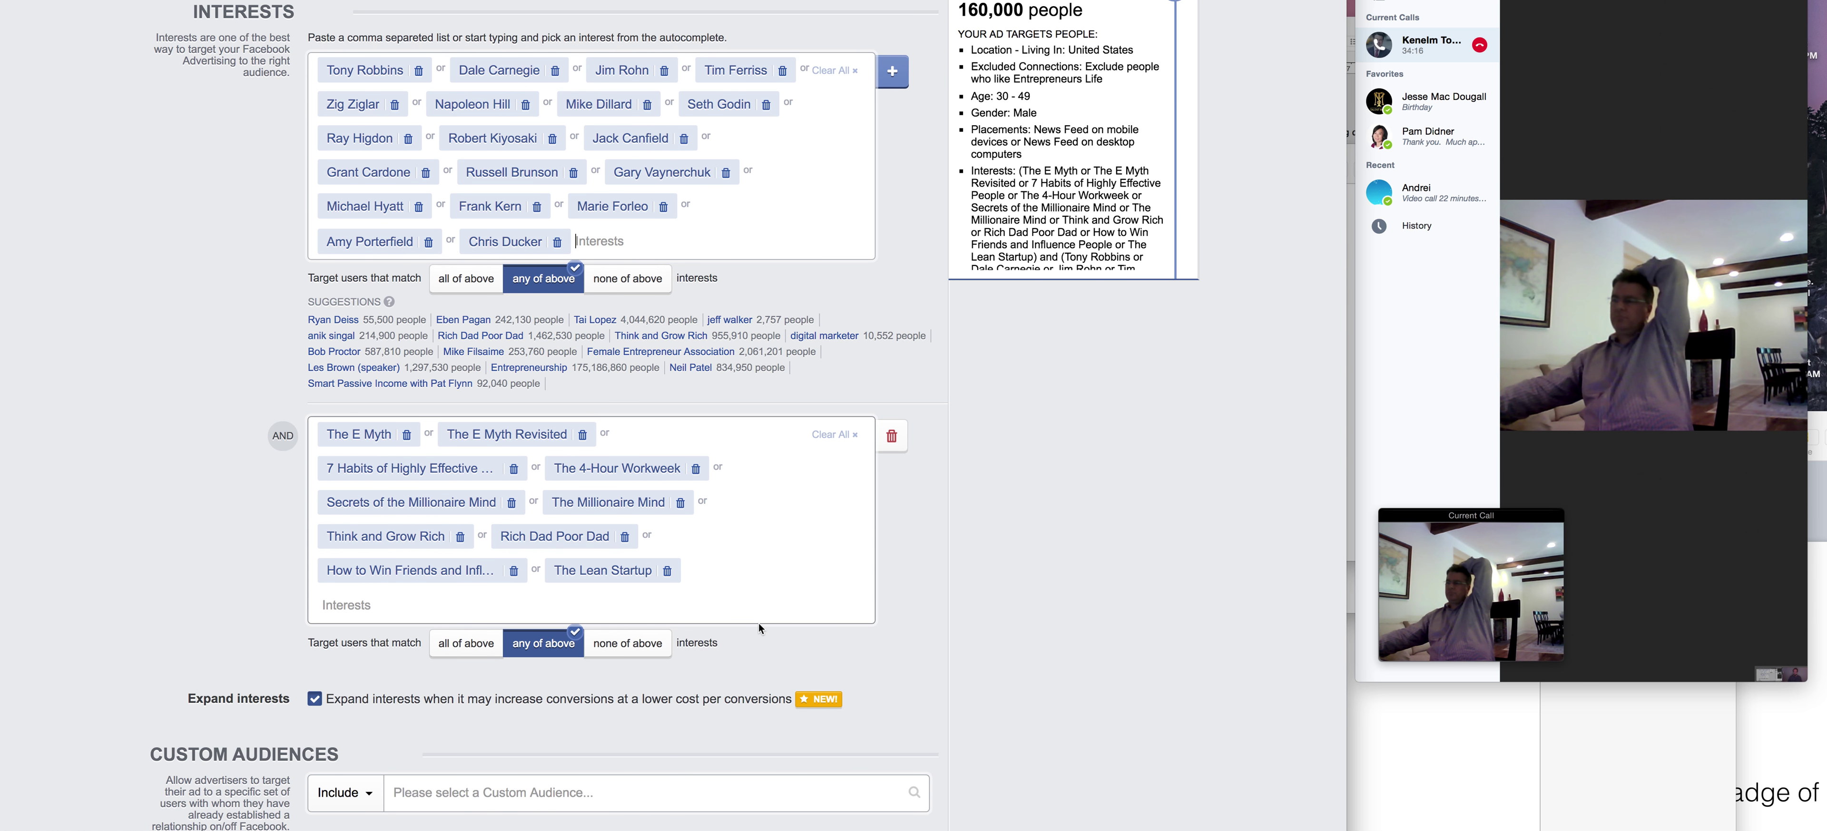
{"action": "scroll", "coordinate": [744, 496], "scroll_direction": "down", "scroll_amount": 5}
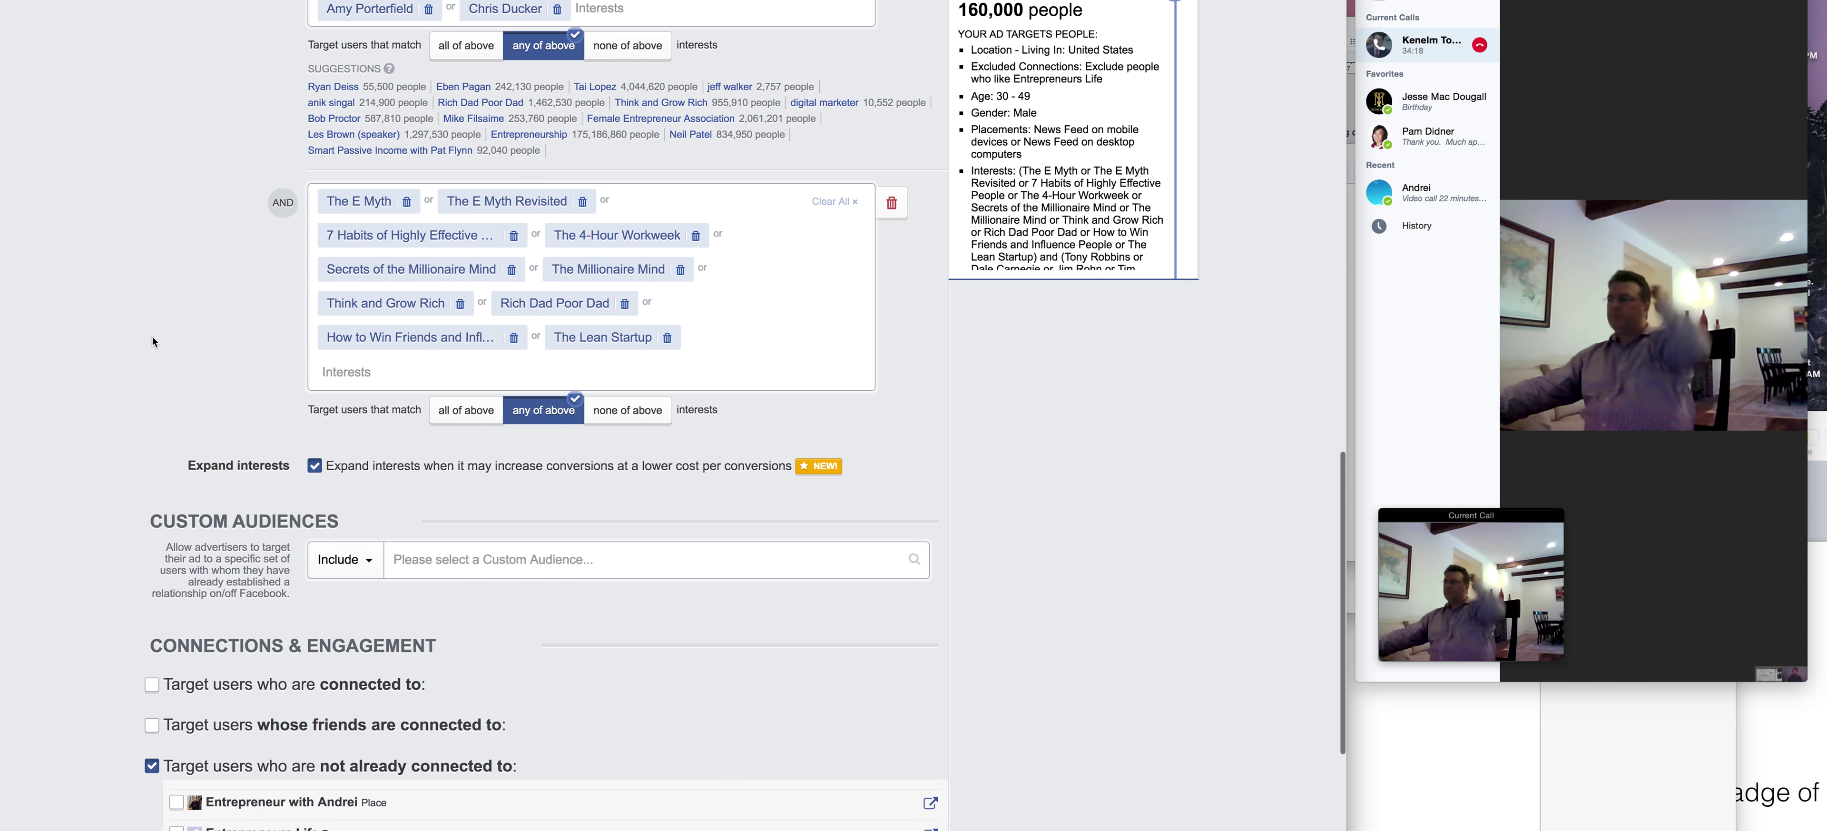
{"action": "scroll", "coordinate": [244, 426], "scroll_direction": "up", "scroll_amount": 7}
{"action": "scroll", "coordinate": [229, 431], "scroll_direction": "down", "scroll_amount": 5}
{"action": "scroll", "coordinate": [230, 431], "scroll_direction": "down", "scroll_amount": 6}
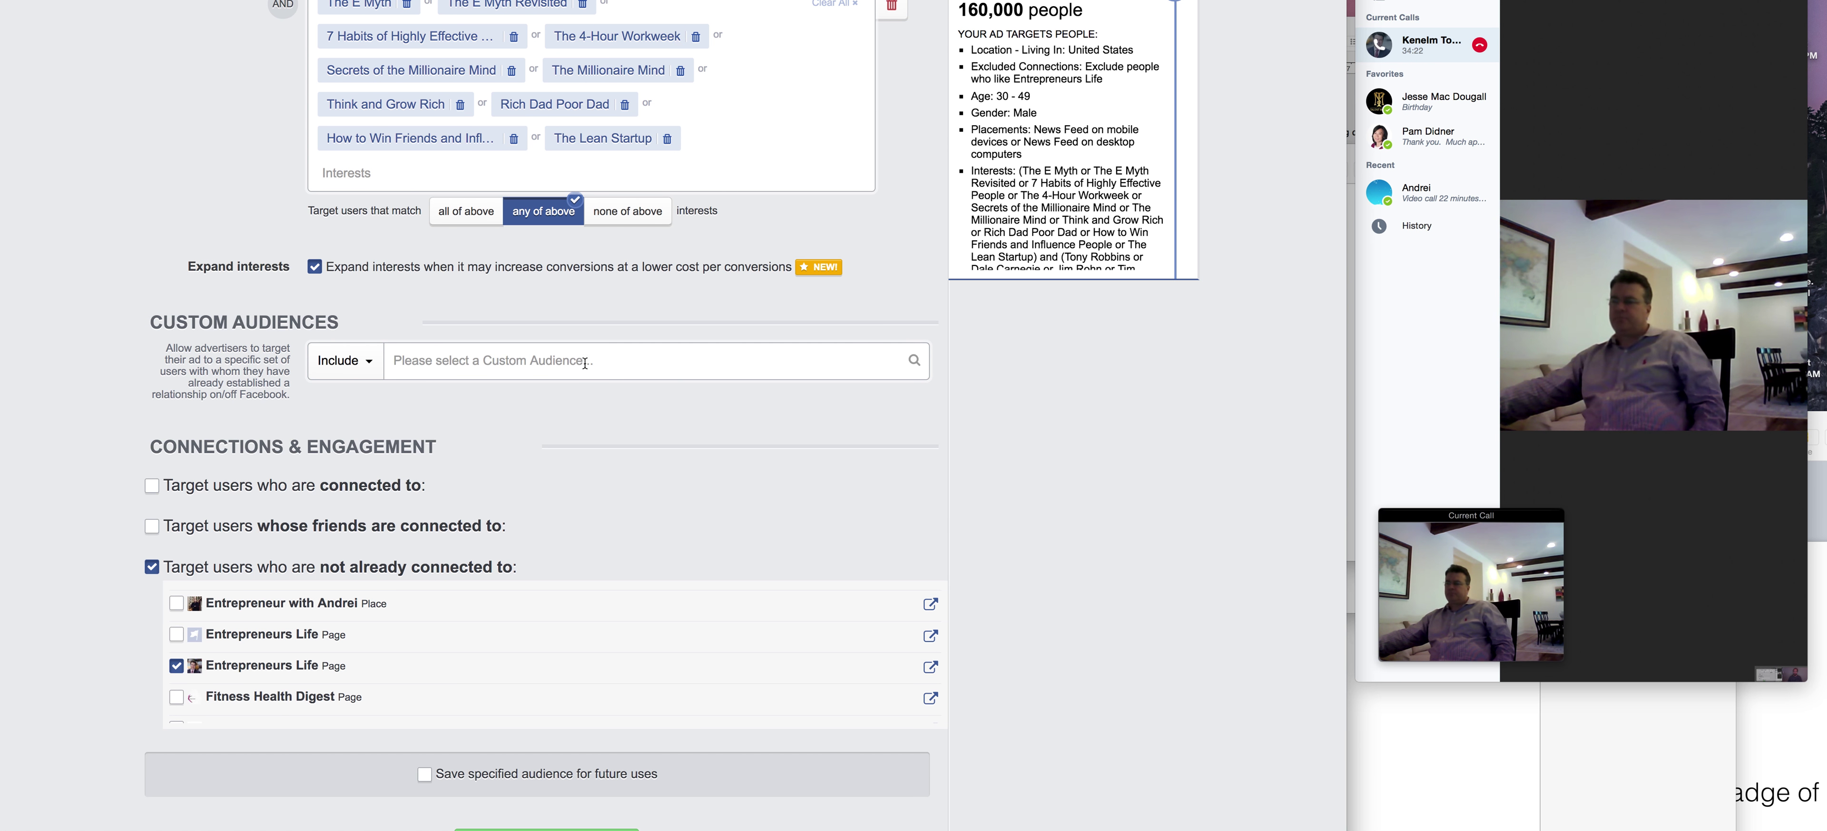
{"action": "left_click", "coordinate": [614, 363]}
{"action": "scroll", "coordinate": [611, 510], "scroll_direction": "down", "scroll_amount": 5}
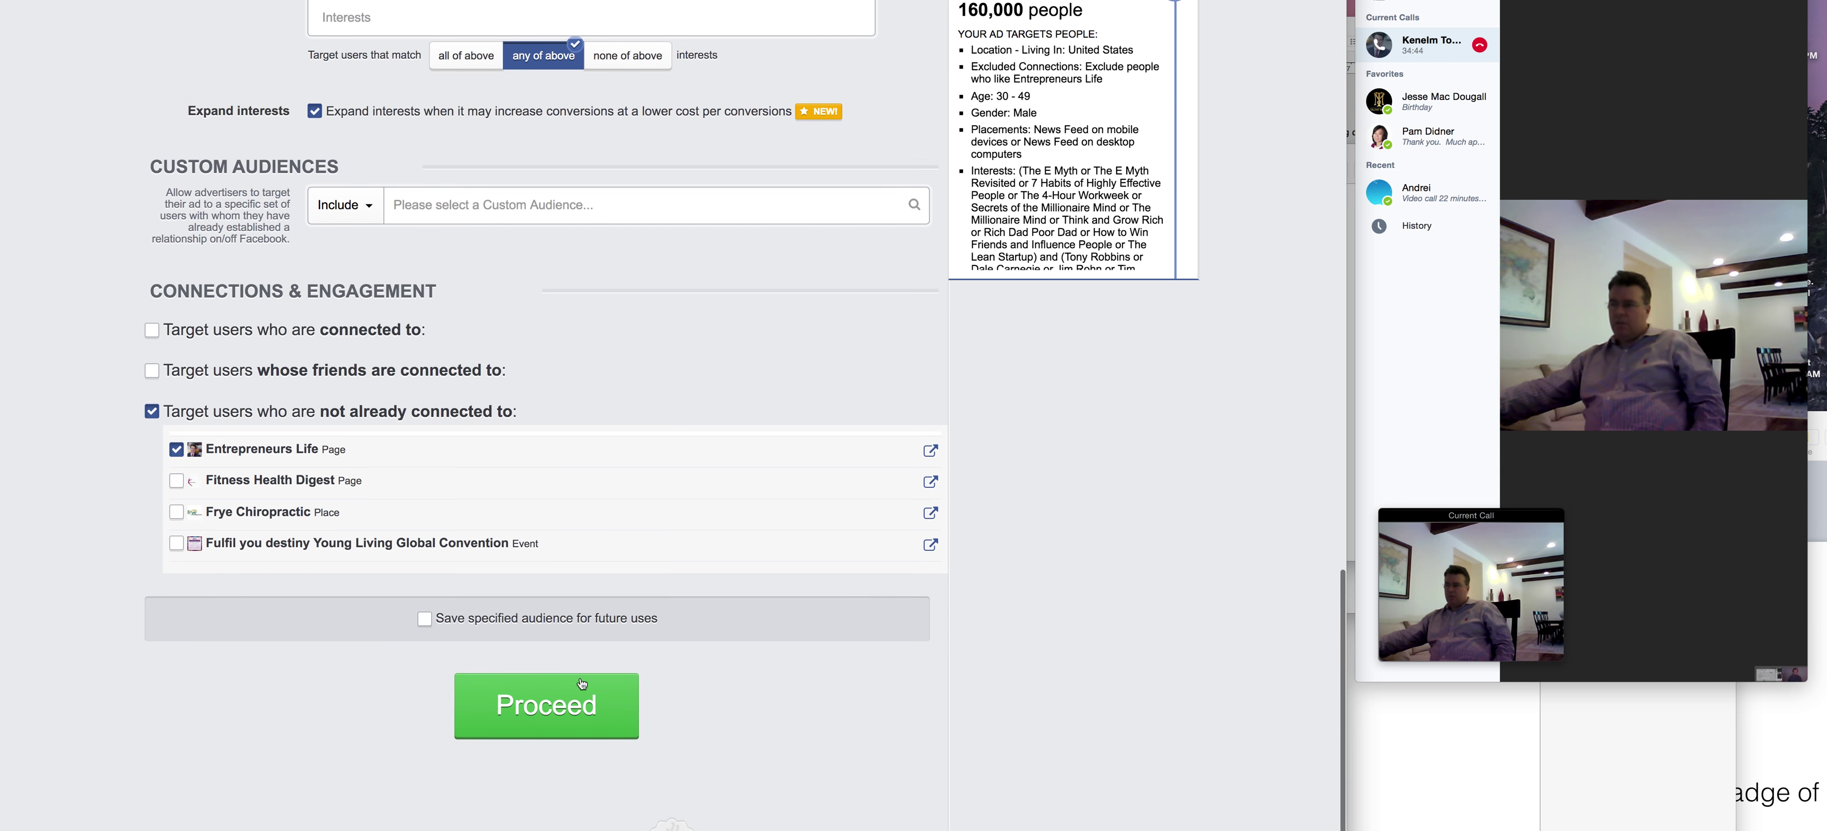
Submit the audience targeting and accept Age and Placement as the options to split test.
{"action": "left_click", "coordinate": [546, 666]}
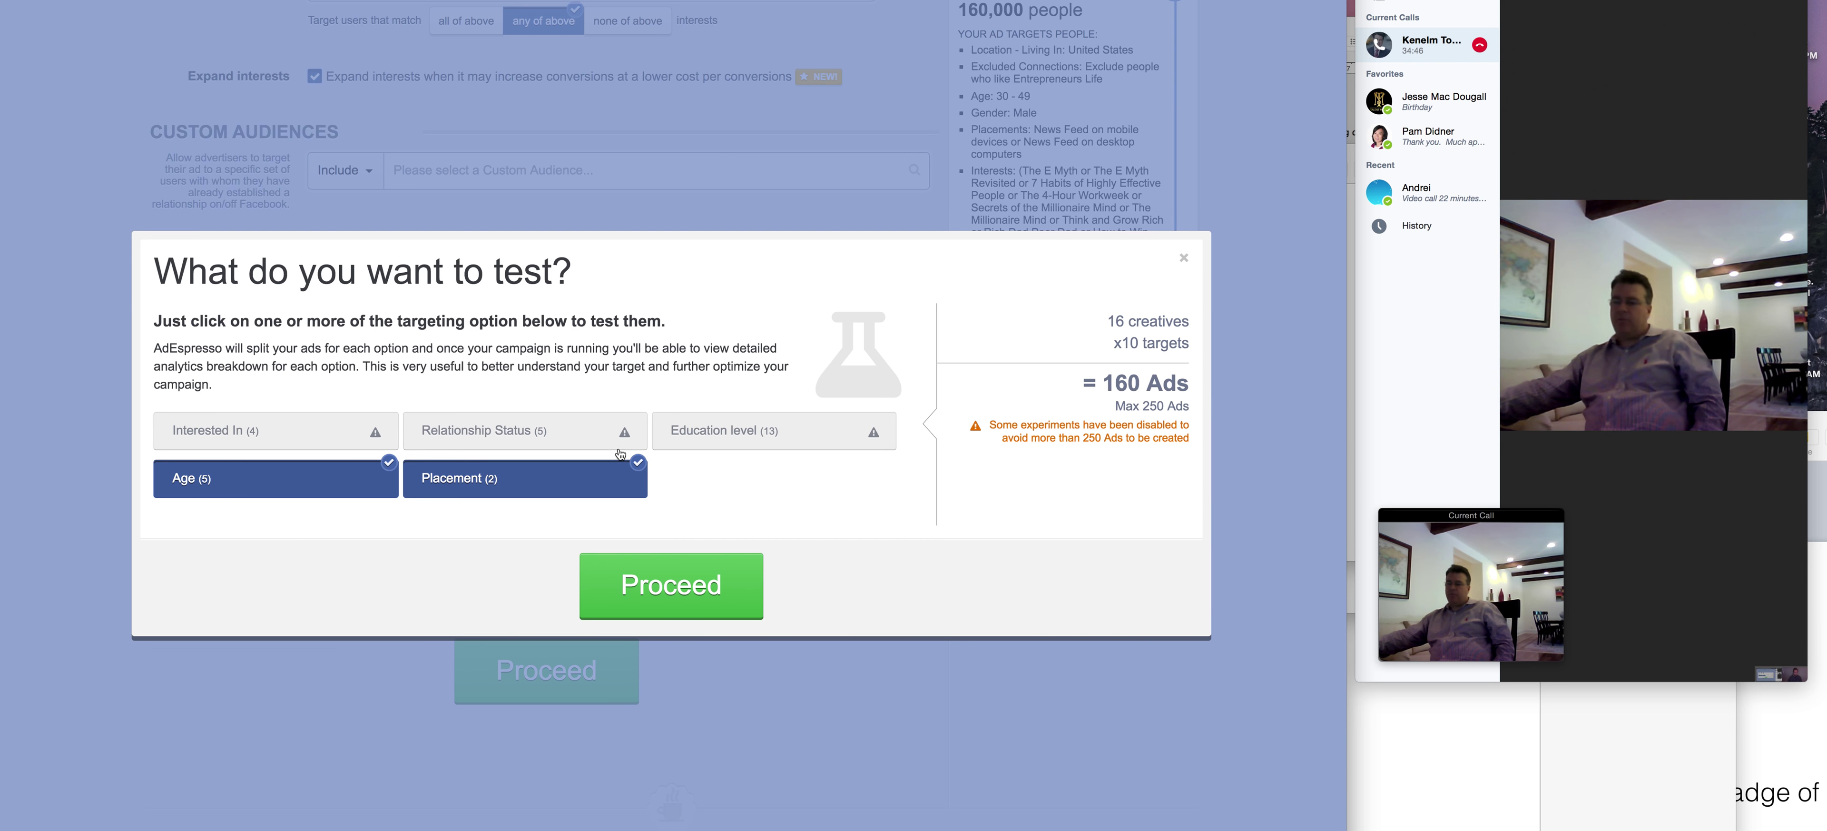
{"action": "left_click", "coordinate": [610, 588]}
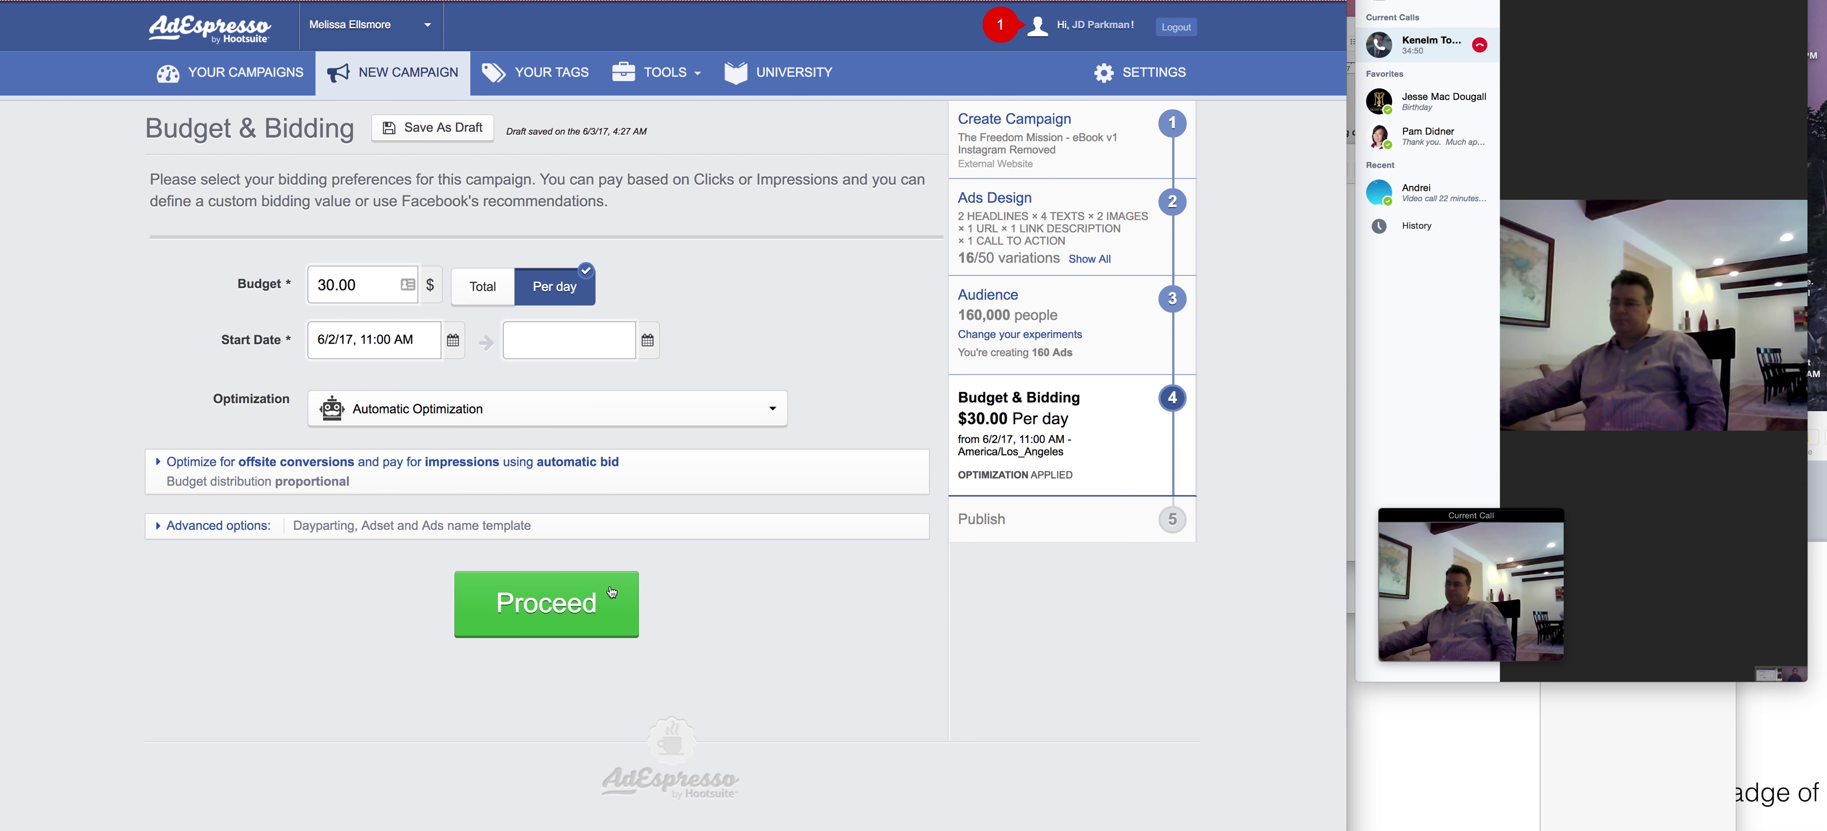
Set the campaign budget to $15.00 per day and publish the campaign to Facebook.
{"action": "left_click", "coordinate": [340, 295]}
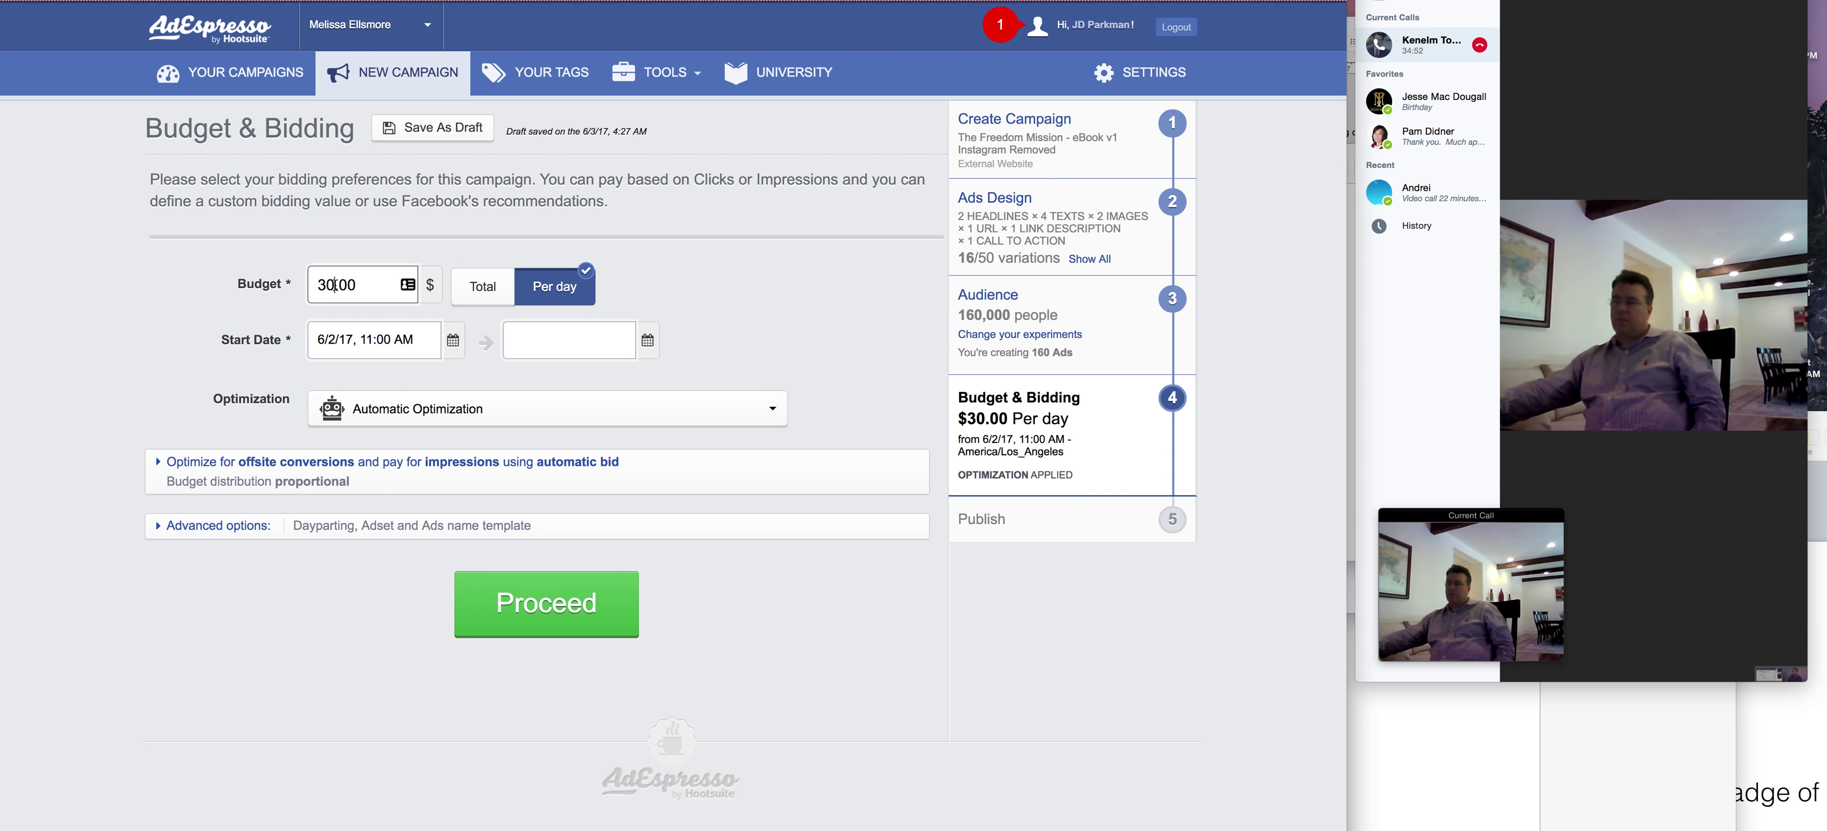
{"action": "left_click_drag", "start_coordinate": [340, 286], "coordinate": [297, 285]}
{"action": "left_click", "coordinate": [337, 285]}
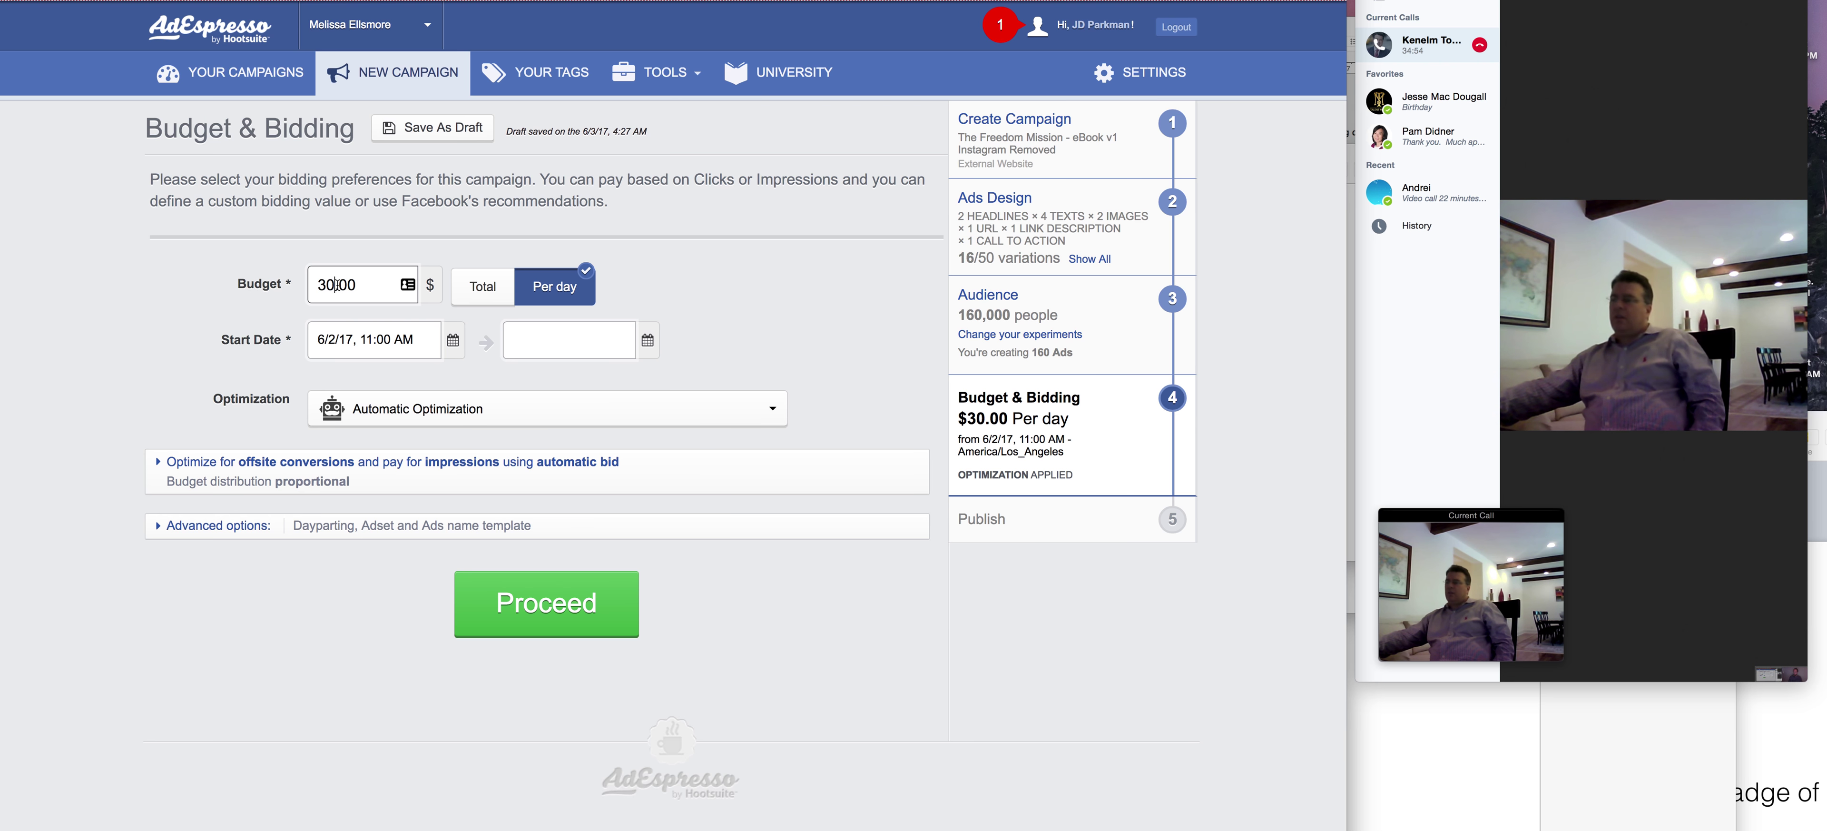
{"action": "key", "text": "super+a"}
{"action": "type", "text": "15.00"}
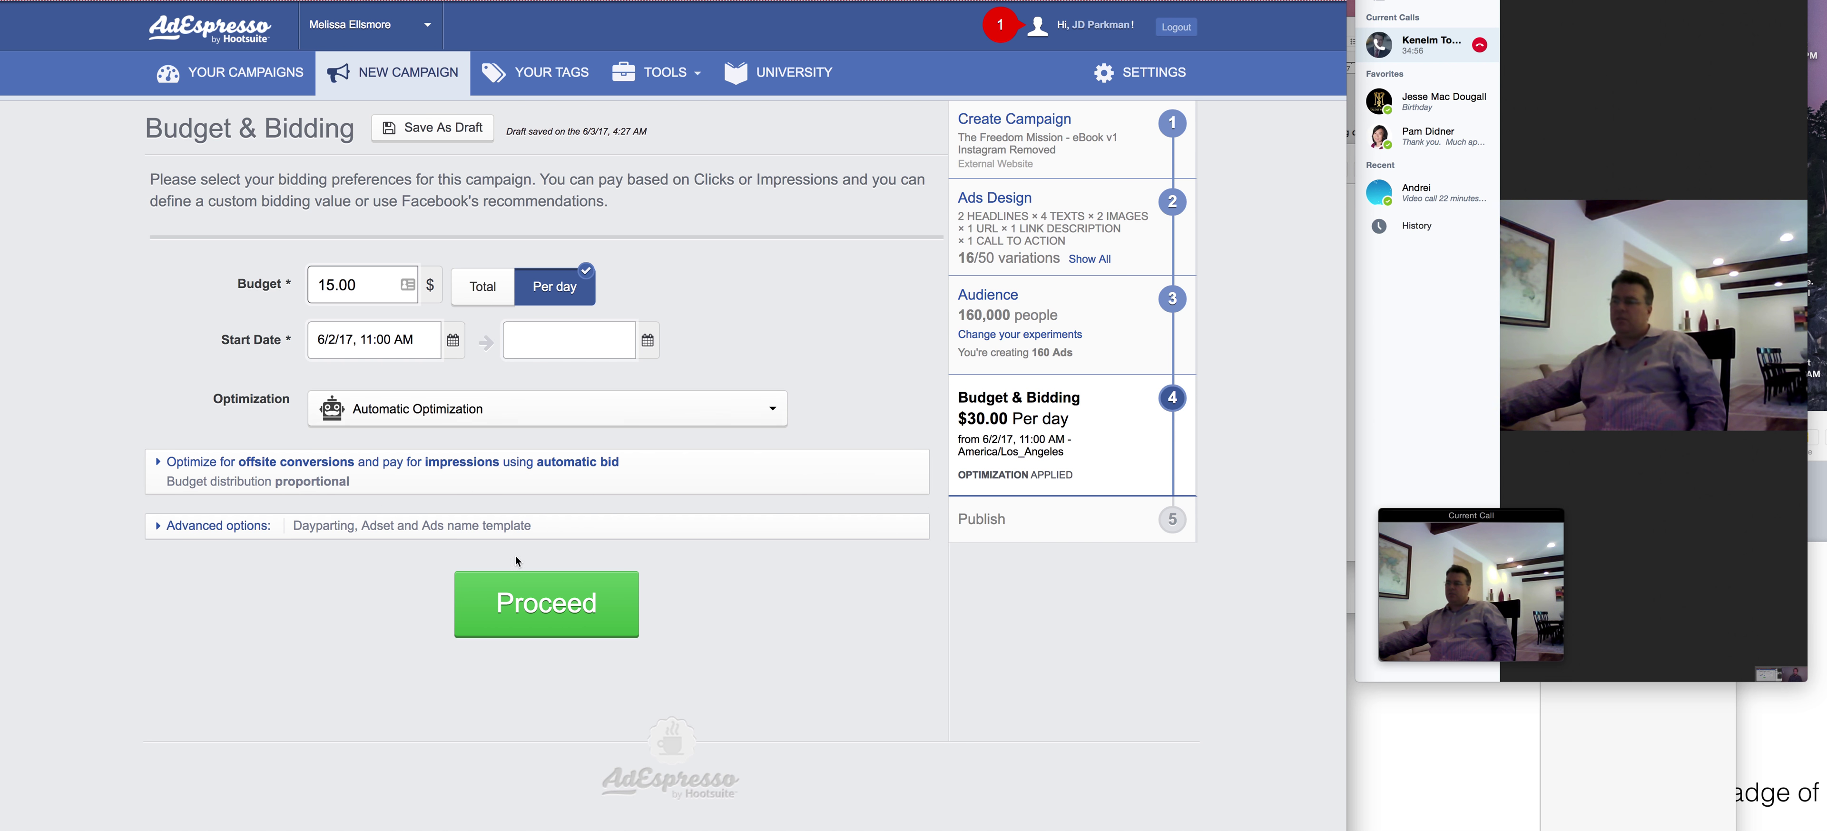
{"action": "left_click", "coordinate": [575, 631]}
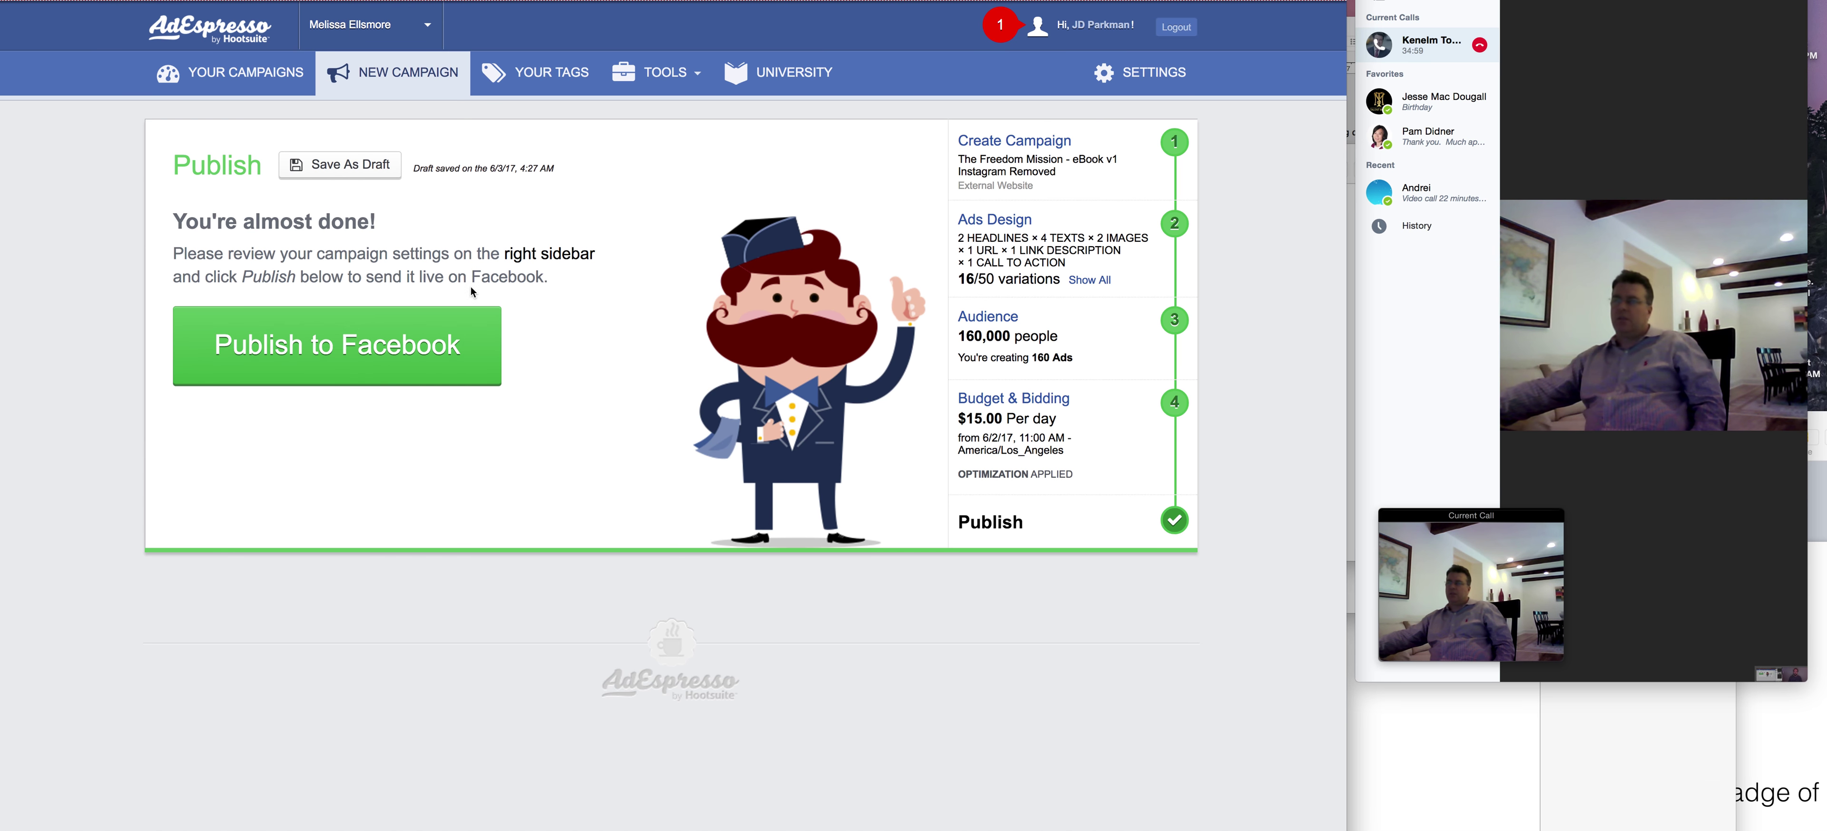
{"action": "left_click", "coordinate": [376, 340]}
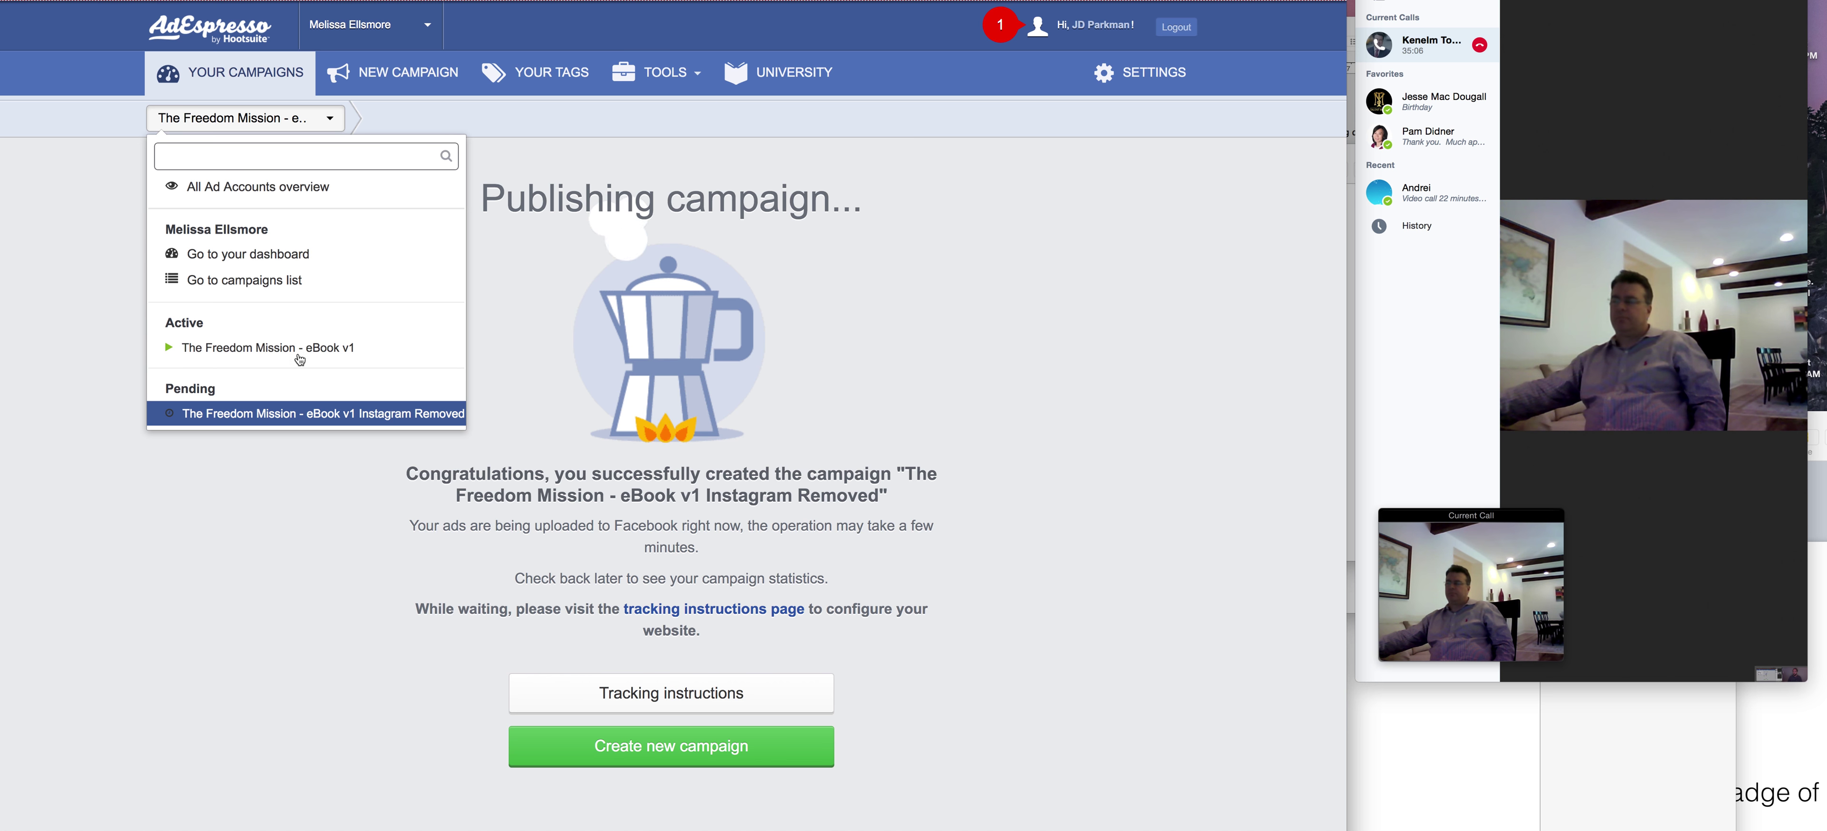
Open the active campaign "The Freedom Mission - eBook v1" and set its daily campaign budget to $15.00.
{"action": "left_click", "coordinate": [300, 350]}
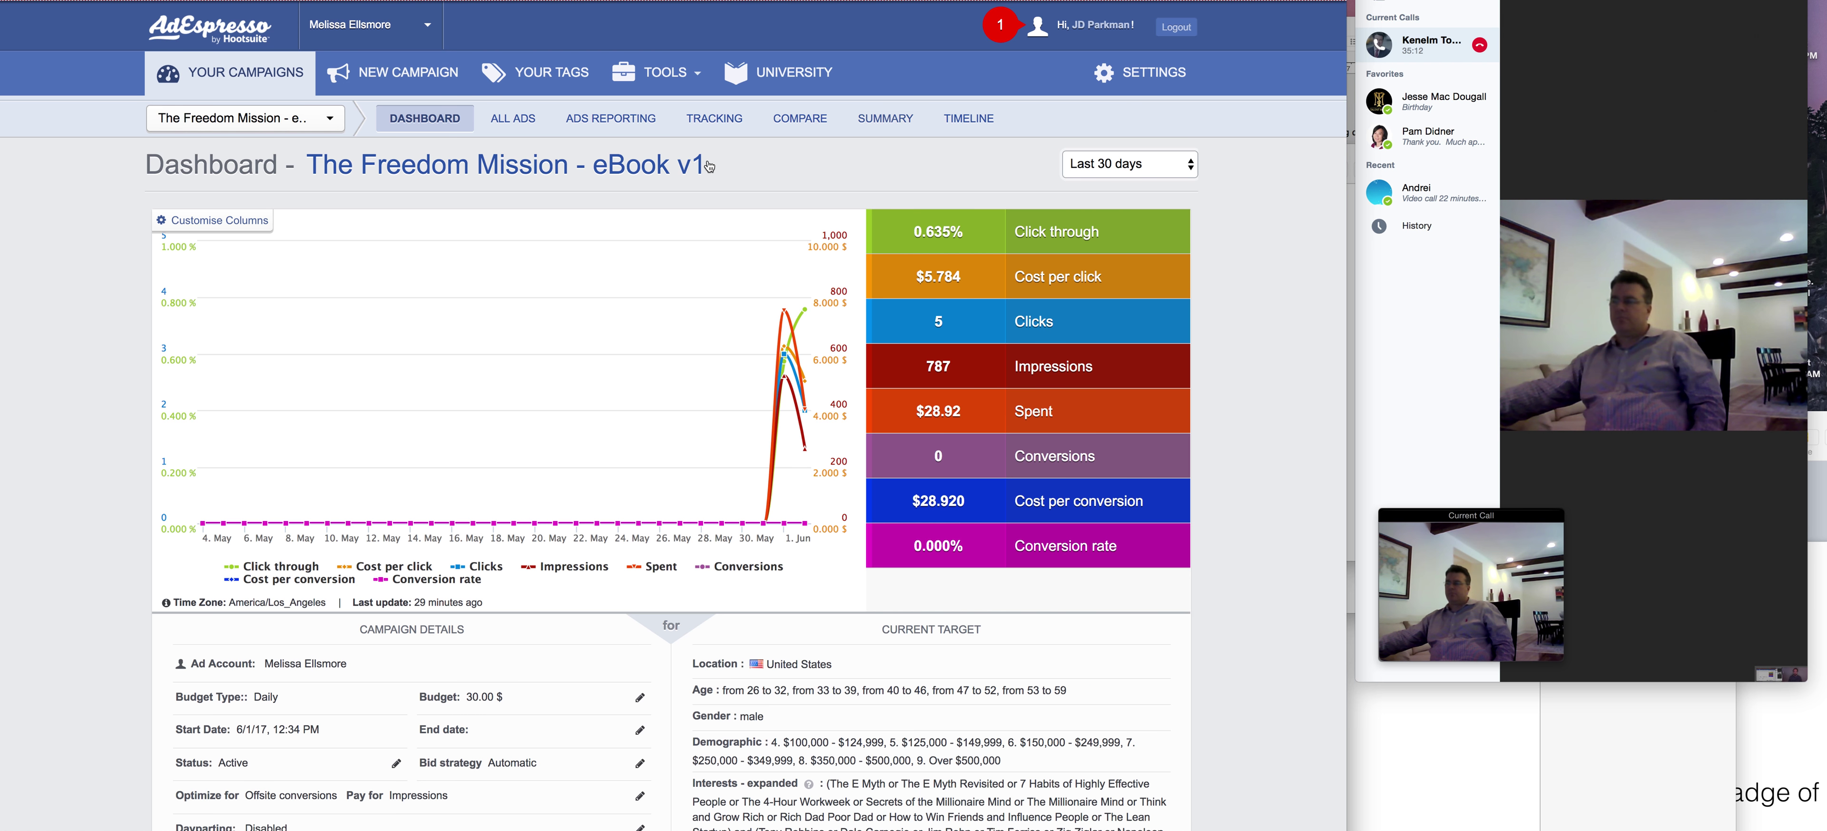
{"action": "mouse_move", "coordinate": [713, 323]}
{"action": "scroll", "coordinate": [712, 322], "scroll_direction": "down", "scroll_amount": 3}
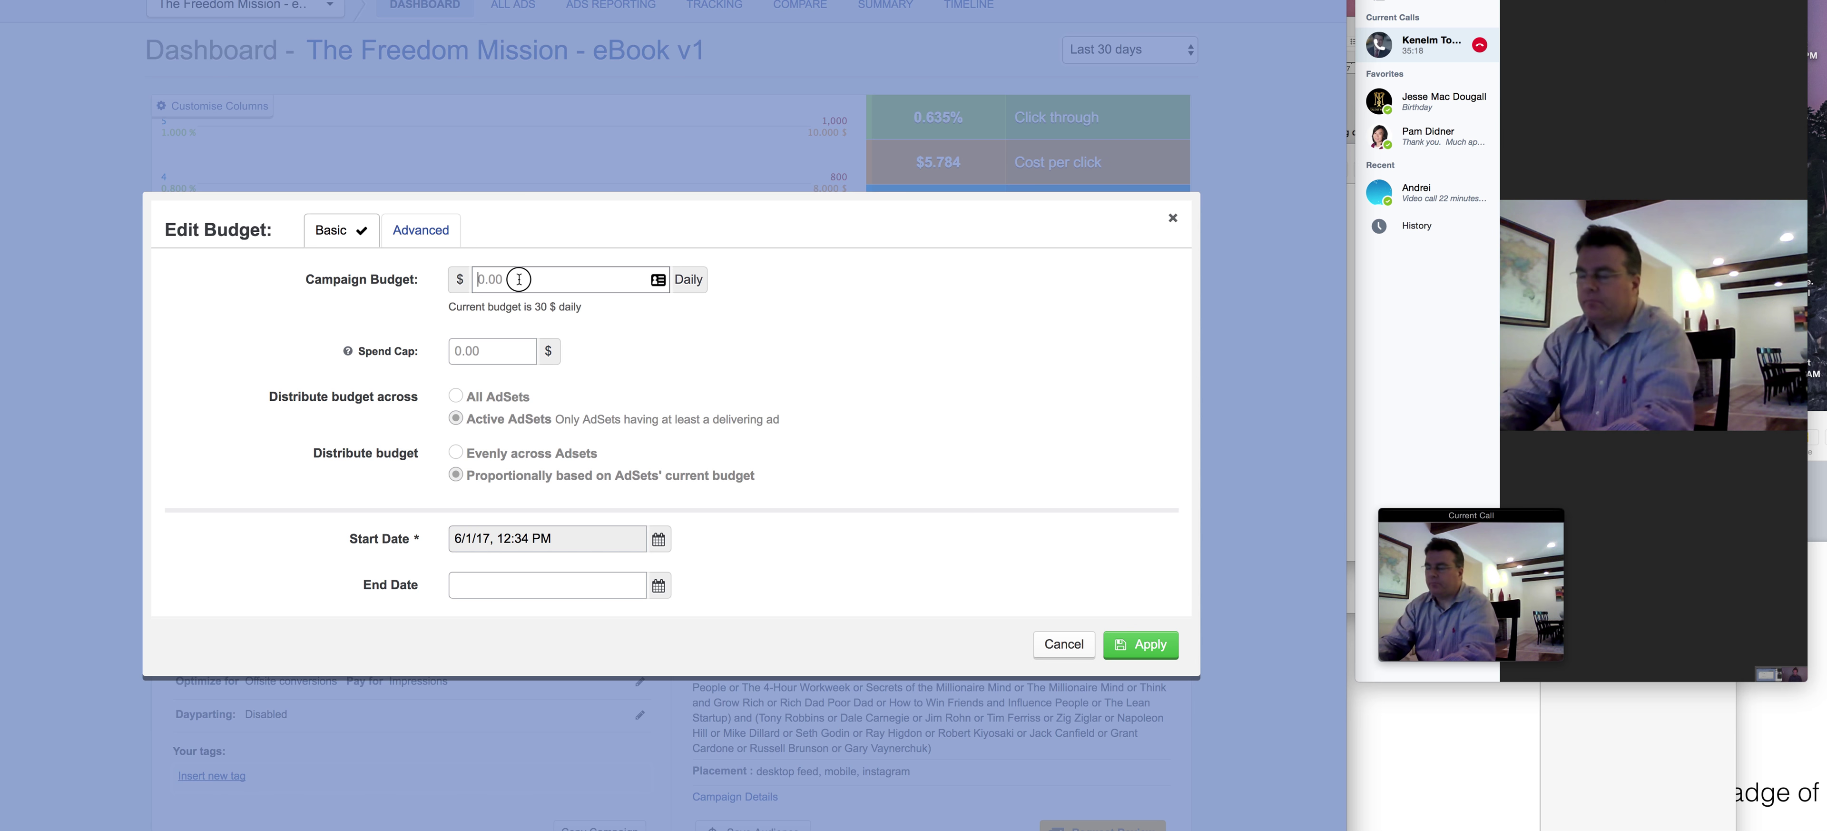
{"action": "left_click", "coordinate": [519, 279]}
{"action": "type", "text": "15.00"}
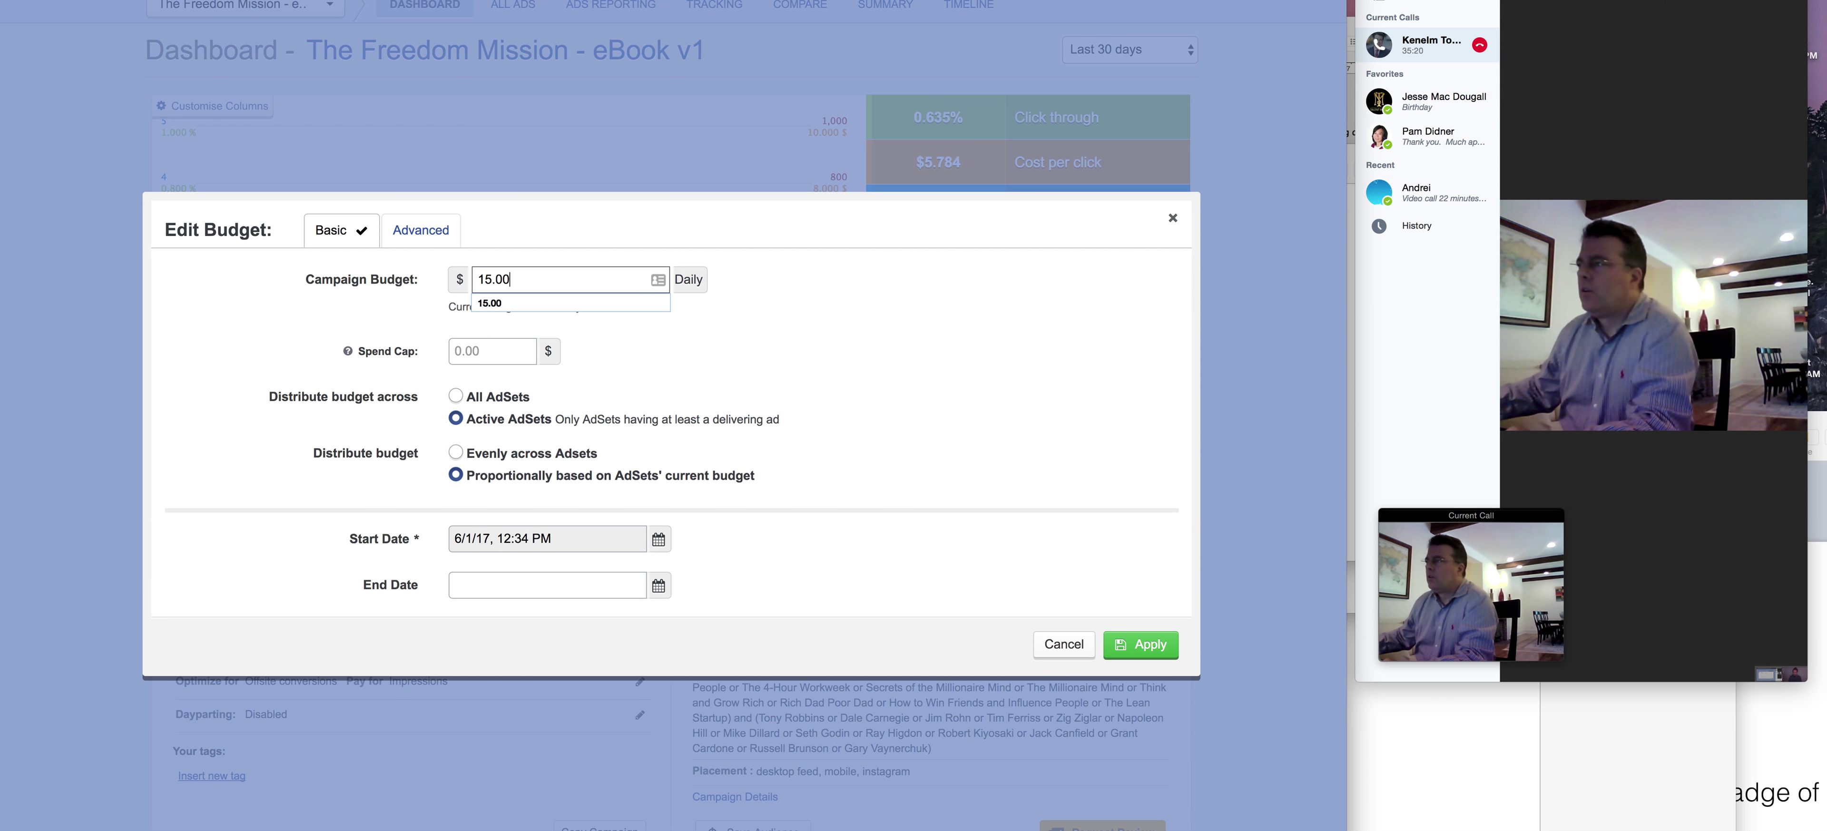
{"action": "left_click", "coordinate": [1138, 646]}
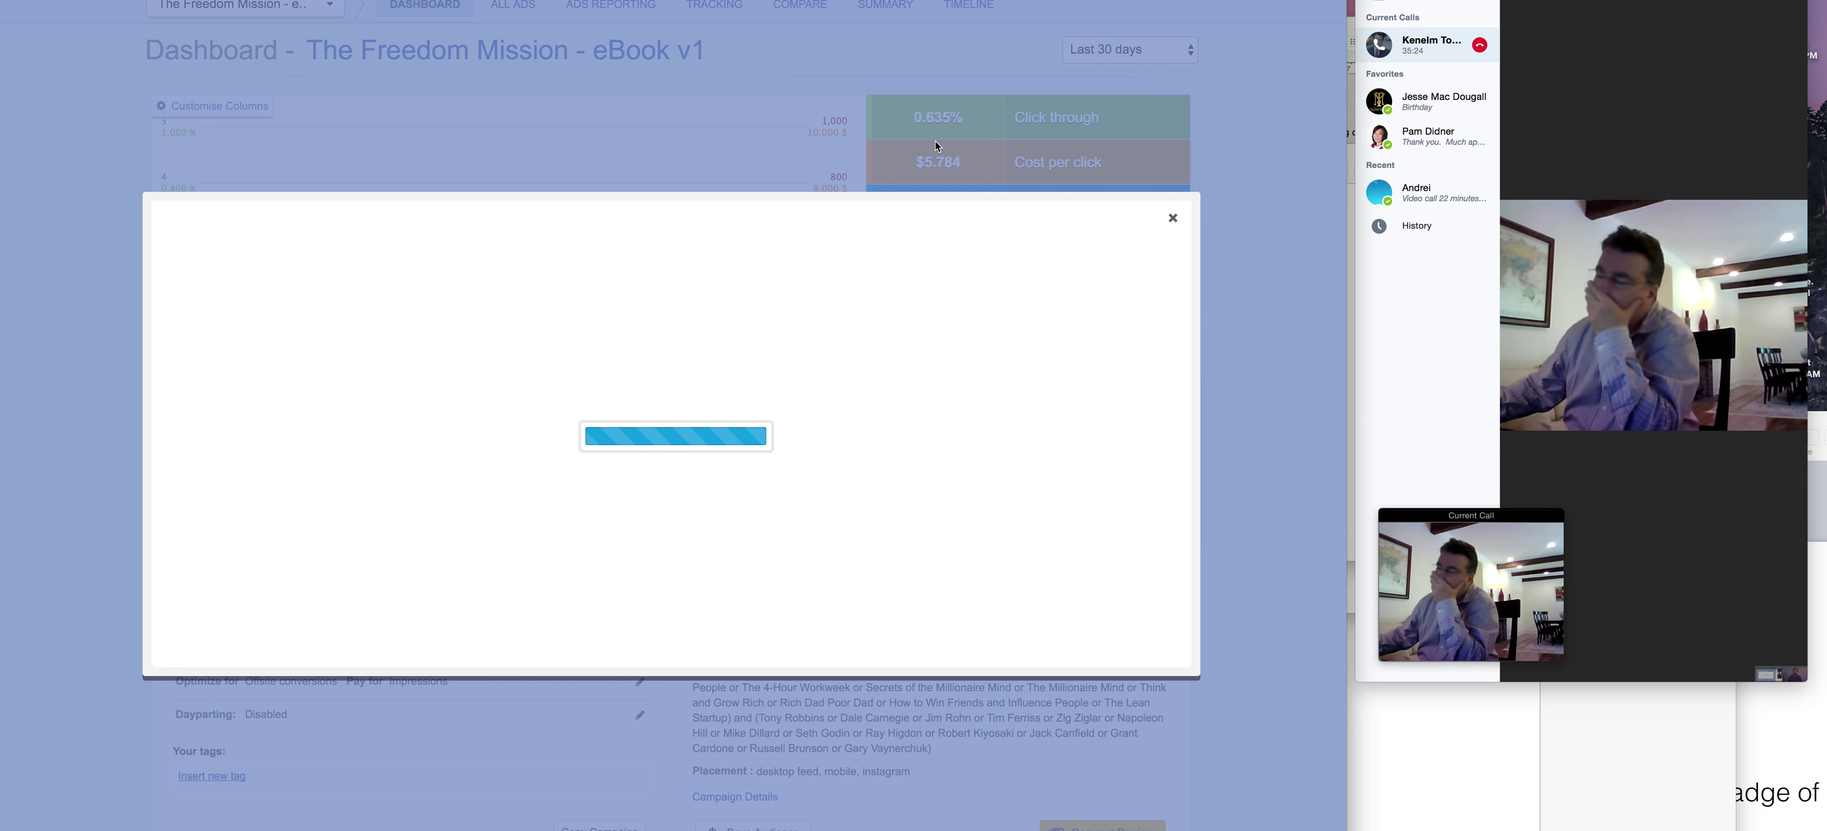
Look through the campaign dashboard's optimization, delivery, engagement, best period and goals sections.
{"action": "scroll", "coordinate": [665, 397], "scroll_direction": "down", "scroll_amount": 15}
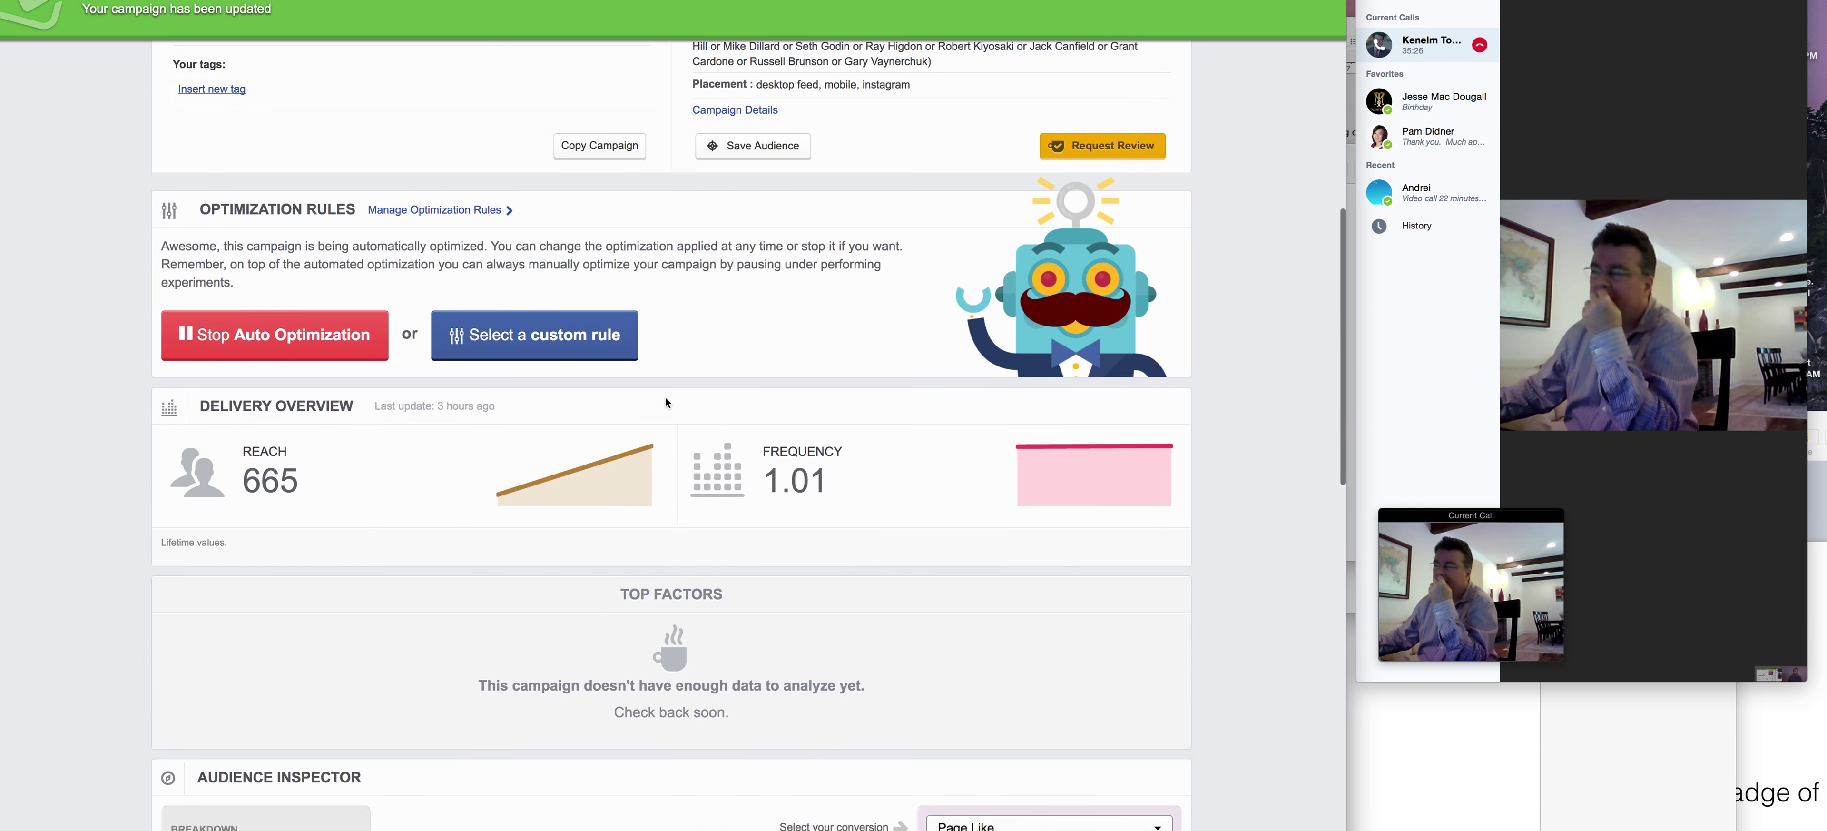
{"action": "scroll", "coordinate": [662, 400], "scroll_direction": "down", "scroll_amount": 8}
{"action": "scroll", "coordinate": [660, 400], "scroll_direction": "up", "scroll_amount": 3}
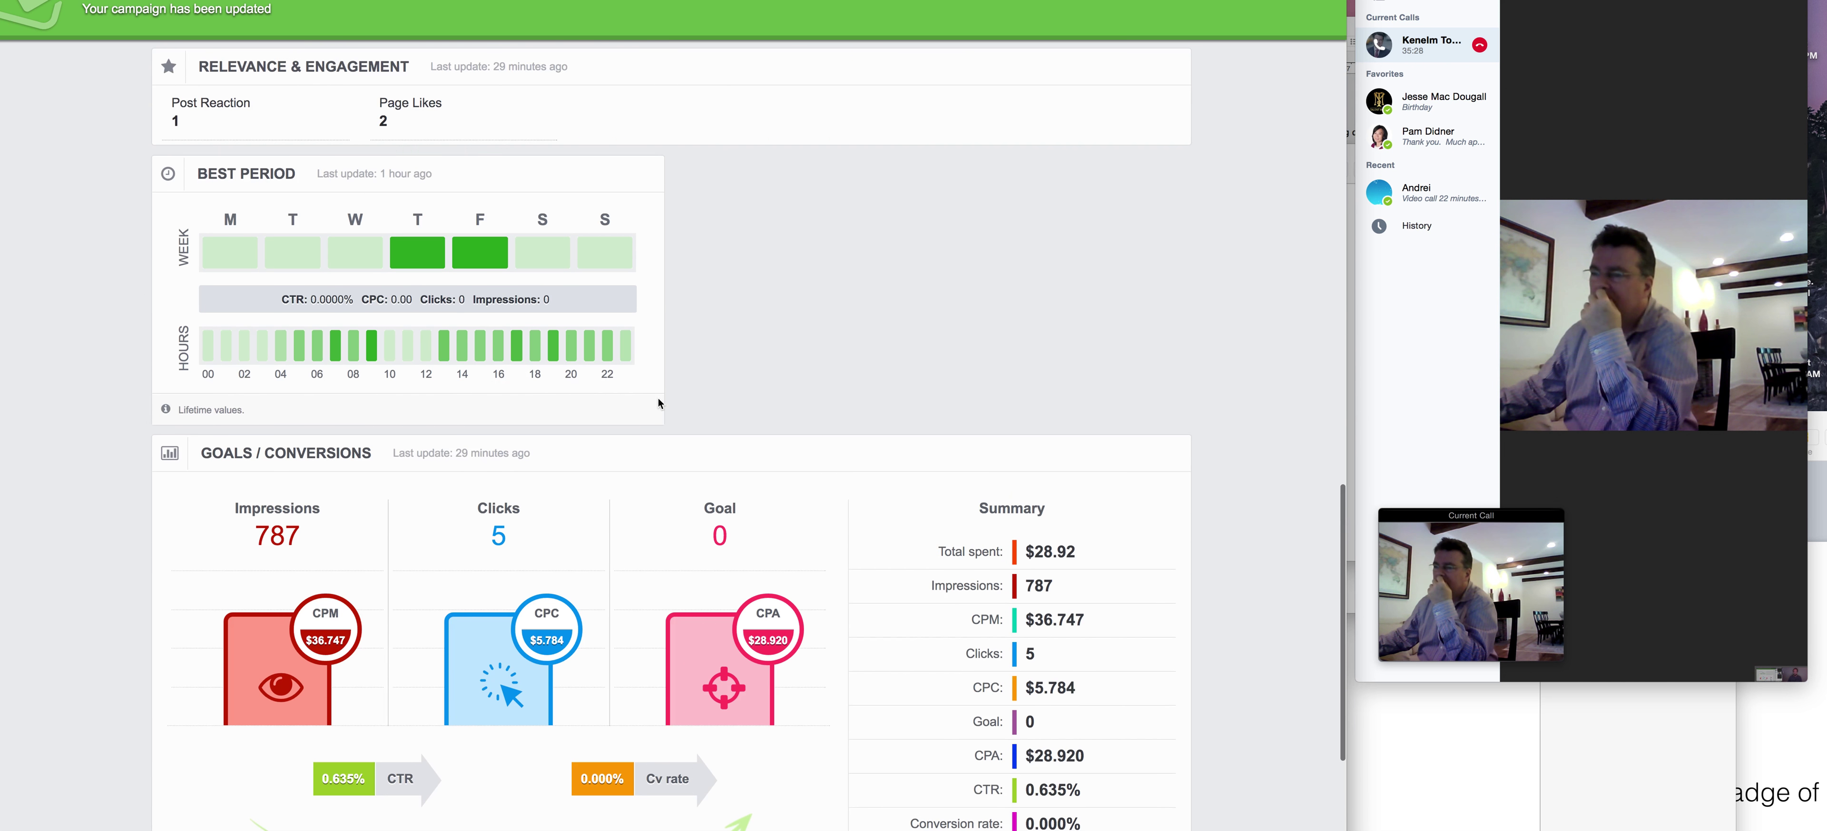
{"action": "scroll", "coordinate": [656, 401], "scroll_direction": "down", "scroll_amount": 5}
{"action": "scroll", "coordinate": [656, 398], "scroll_direction": "up", "scroll_amount": 15}
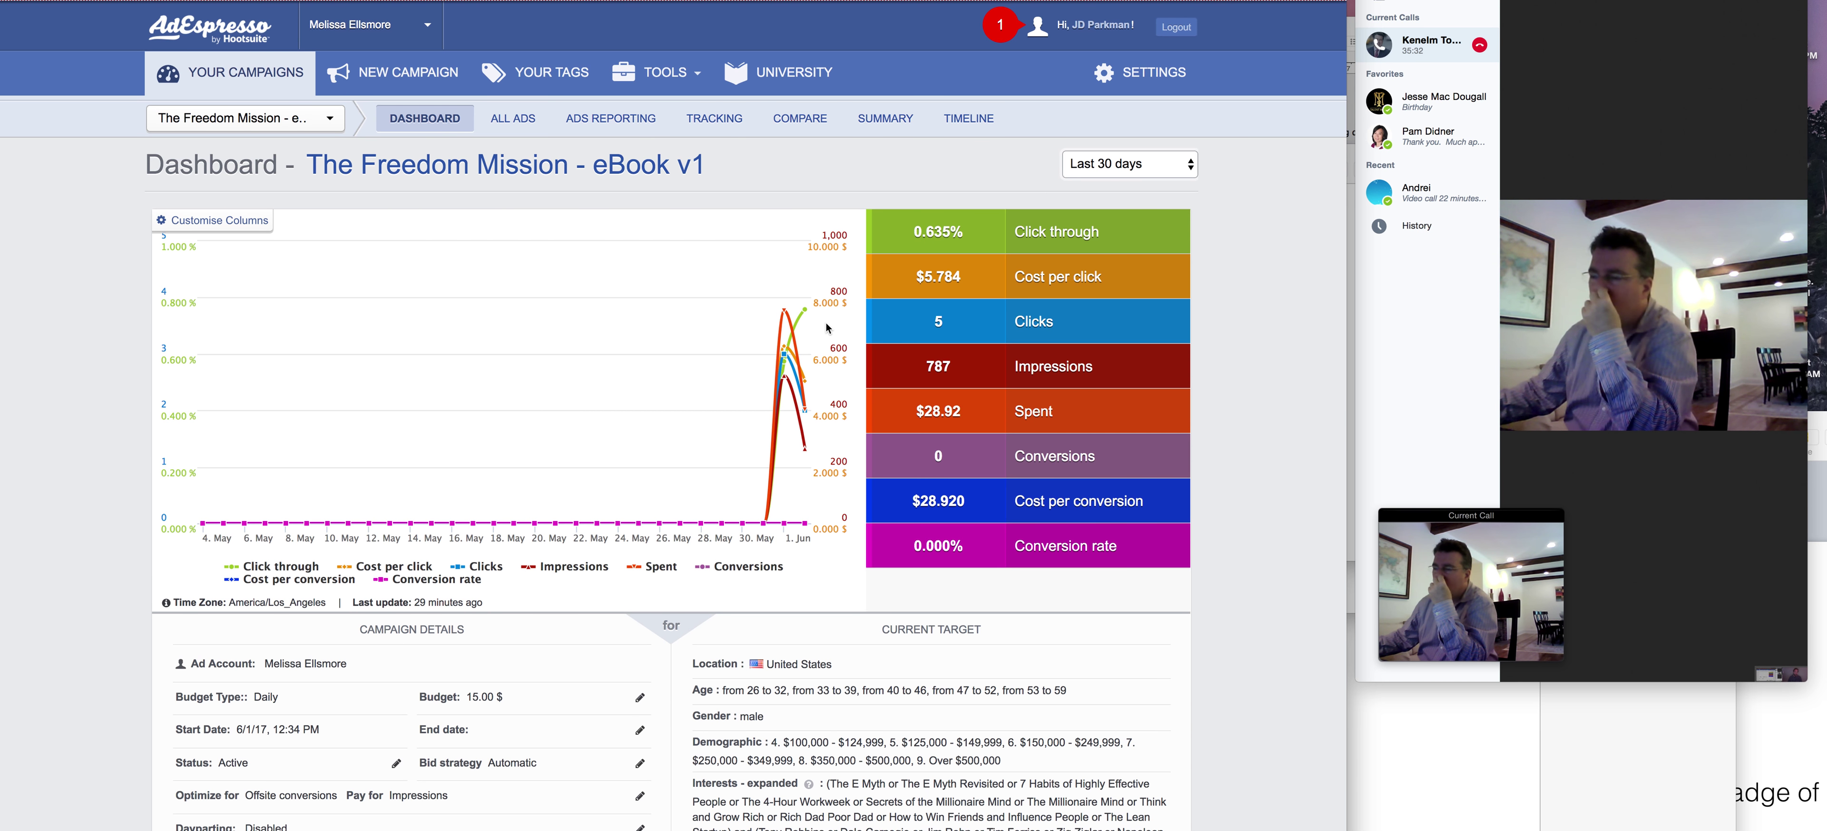
Mark all notifications as read and open the ad account's overview dashboard.
{"action": "left_click", "coordinate": [1000, 25]}
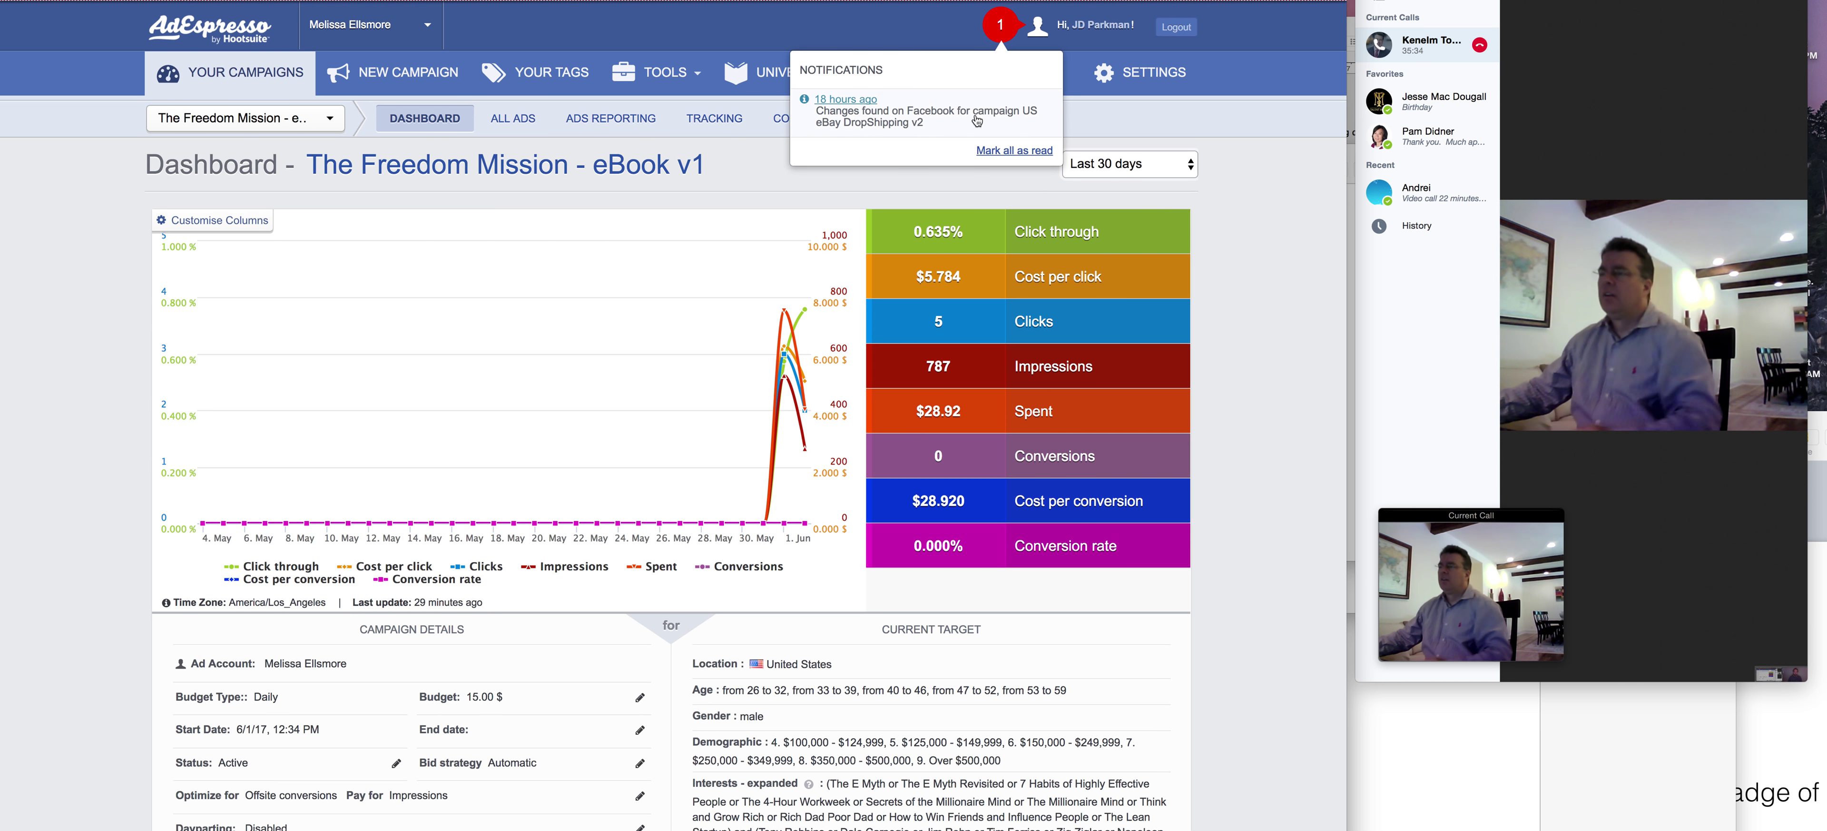
{"action": "left_click", "coordinate": [1002, 150]}
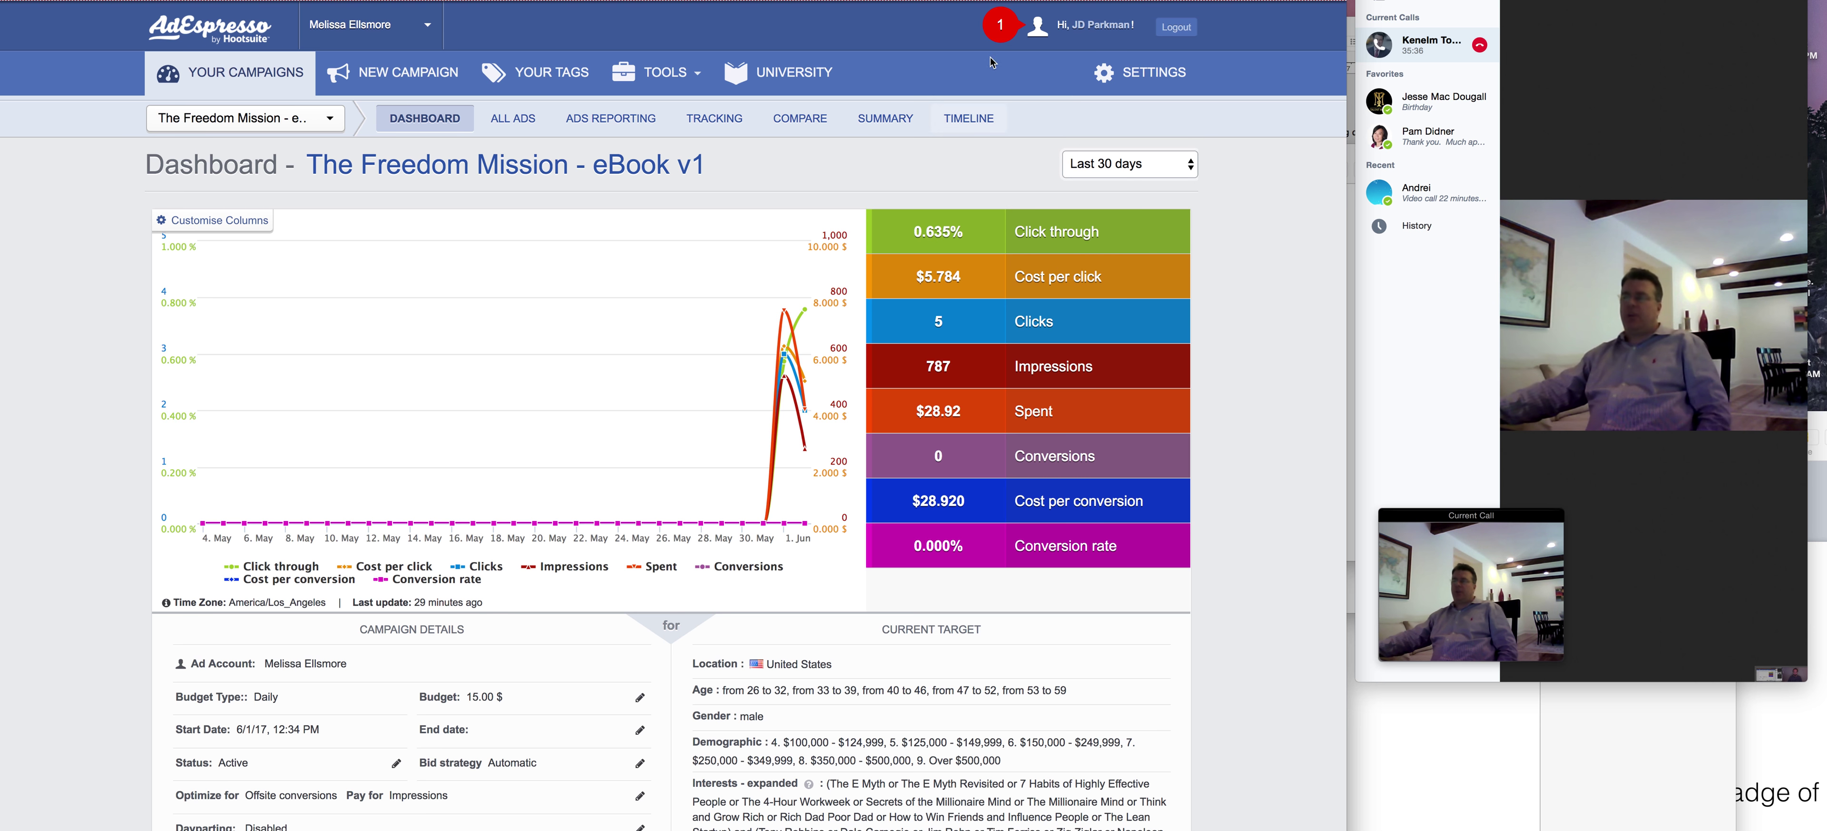
{"action": "left_click", "coordinate": [331, 119]}
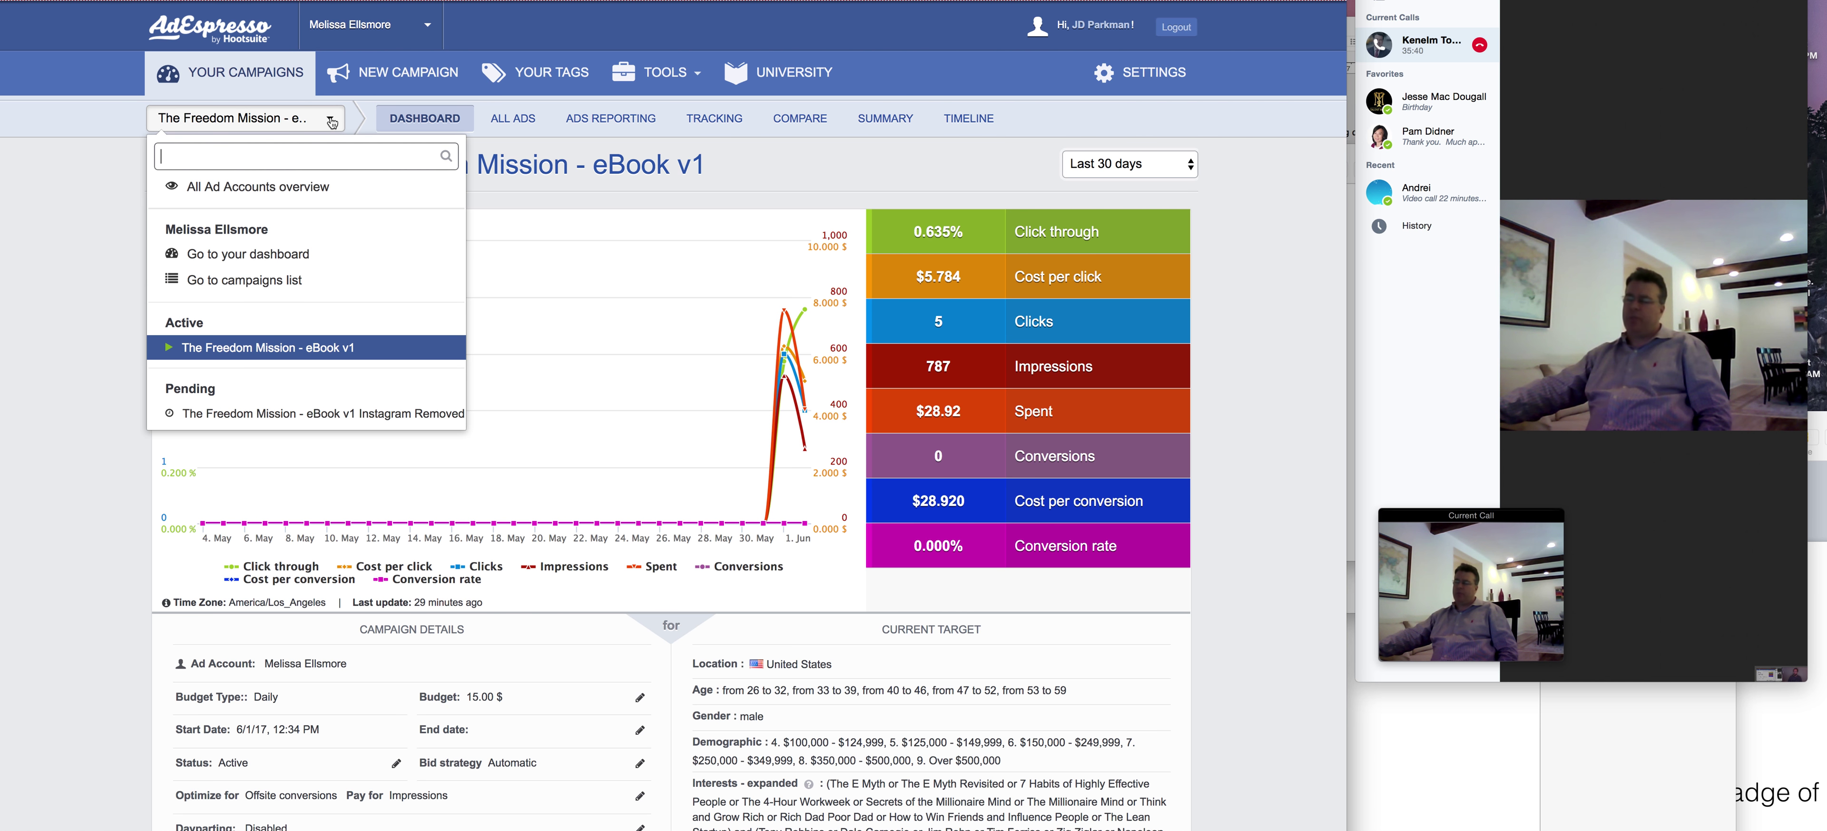
{"action": "left_click", "coordinate": [281, 255]}
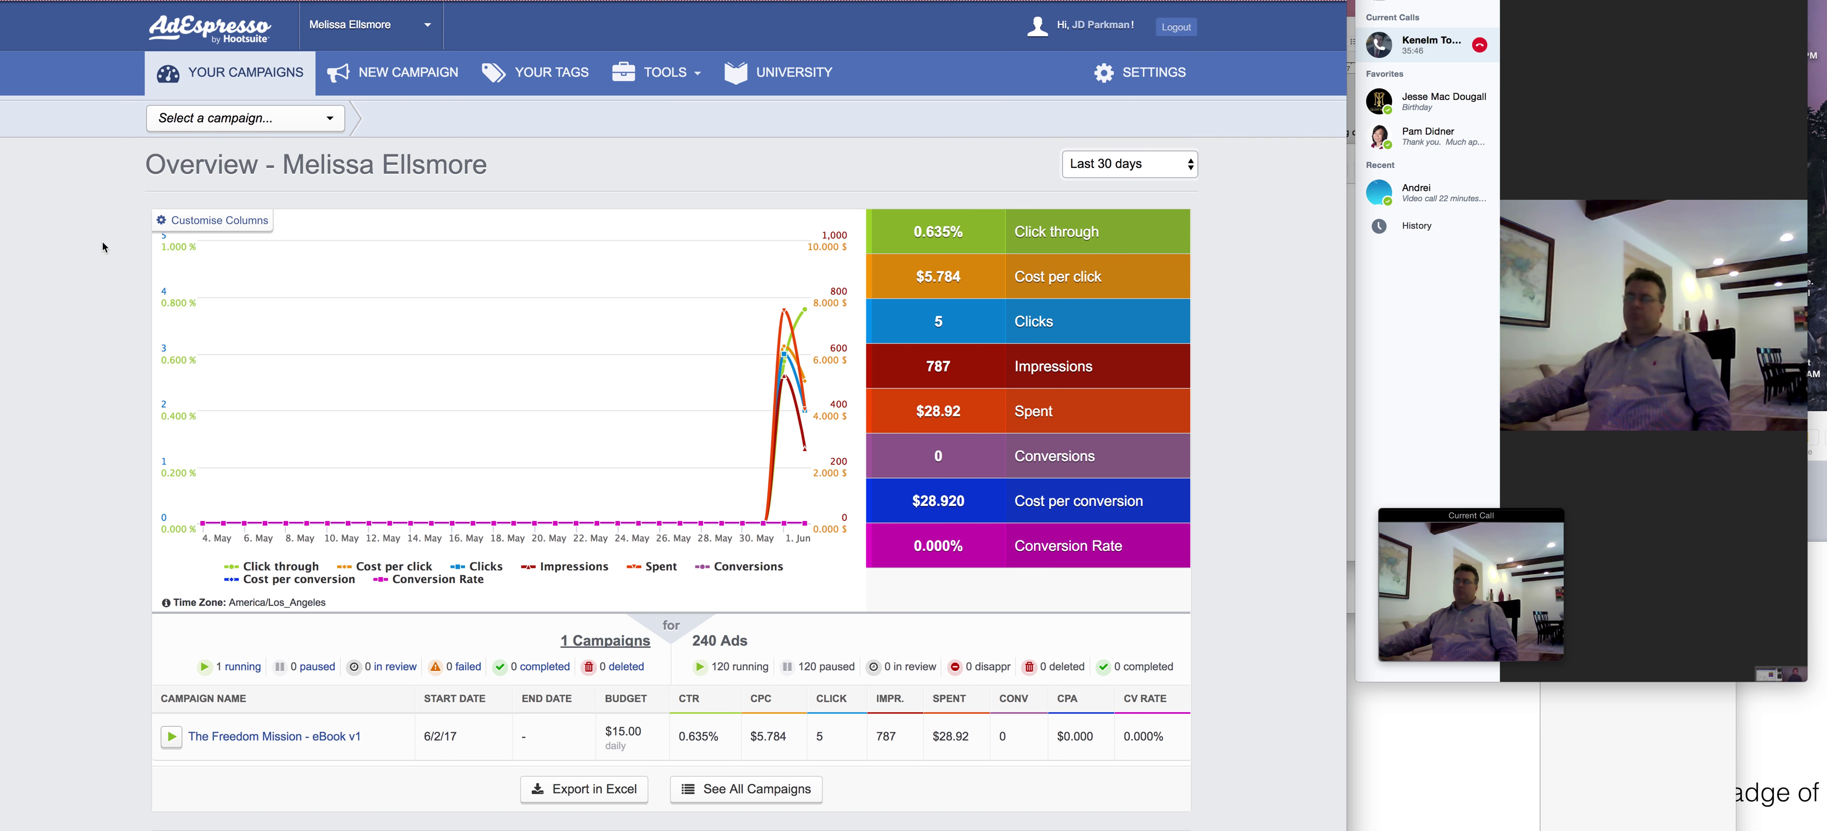
Examine the conversions, click-through rate, clicks, impressions and spend of "The Freedom Mission - eBook v1" in the overview's campaign table.
{"action": "scroll", "coordinate": [103, 245], "scroll_direction": "down", "scroll_amount": 3}
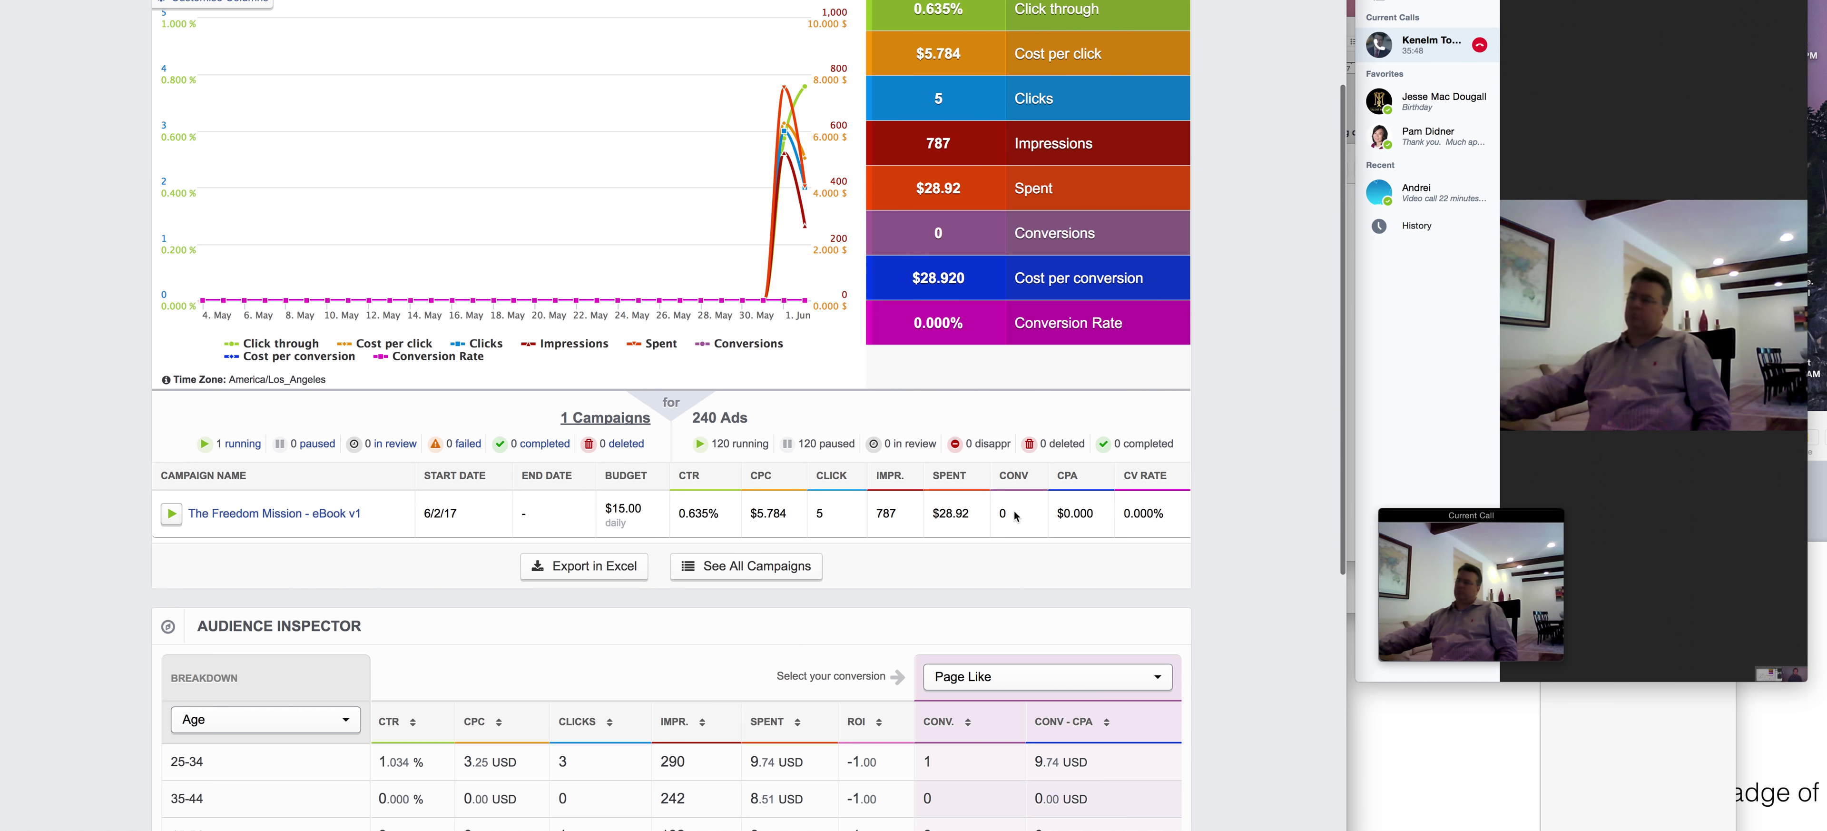
{"action": "scroll", "coordinate": [1016, 516], "scroll_direction": "down", "scroll_amount": 2}
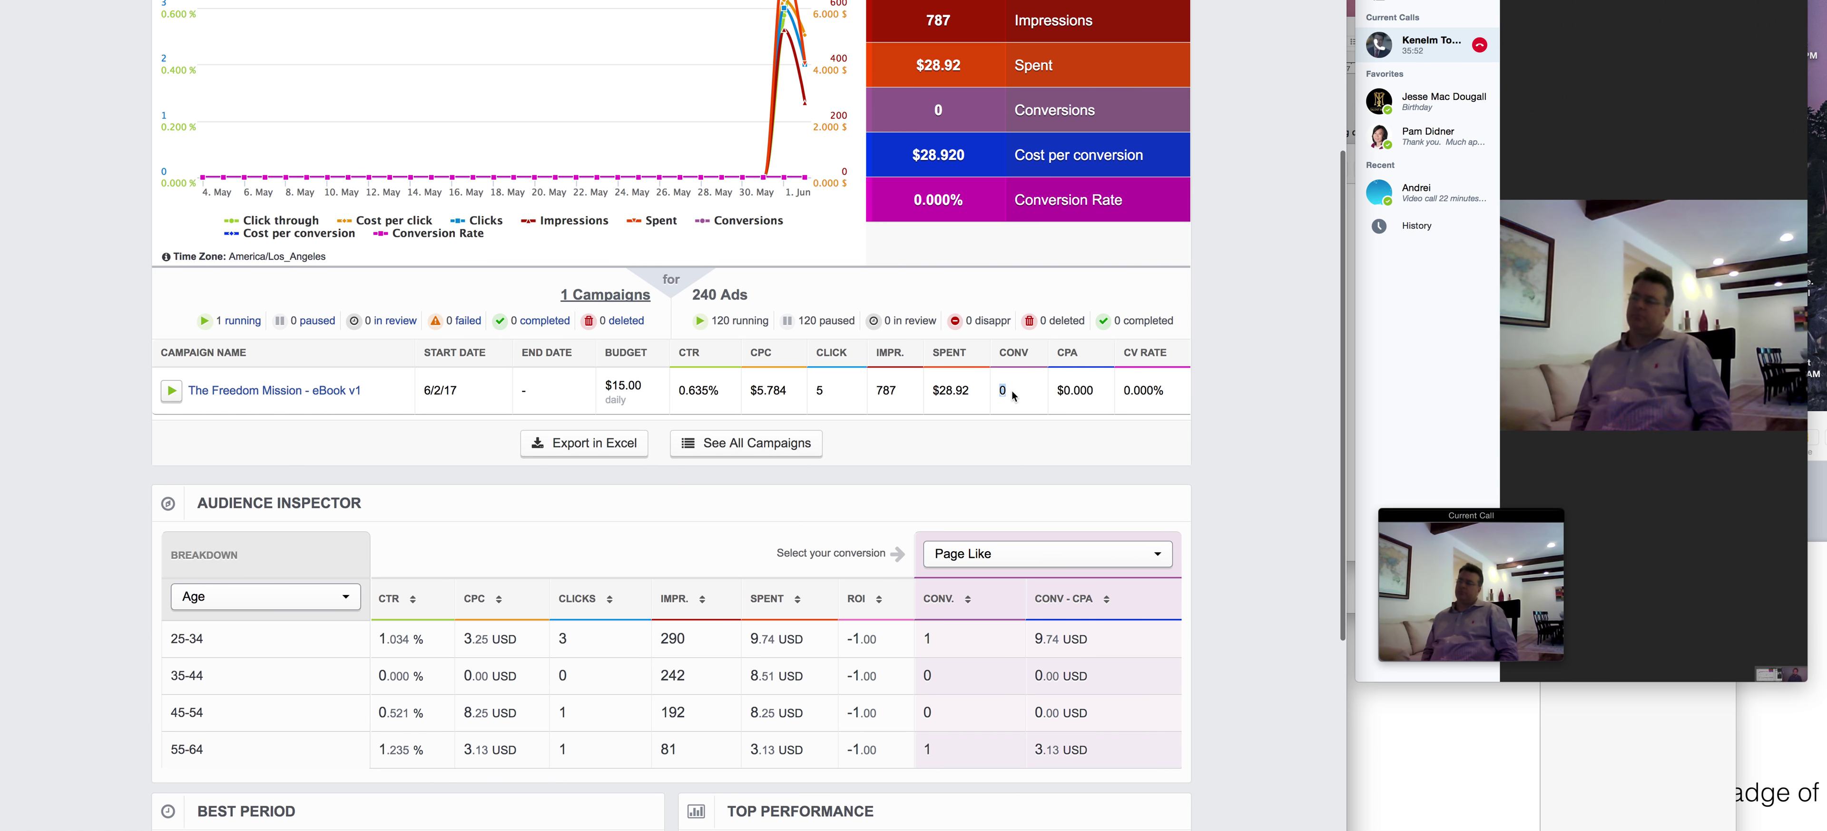
{"action": "double_click", "coordinate": [1001, 389]}
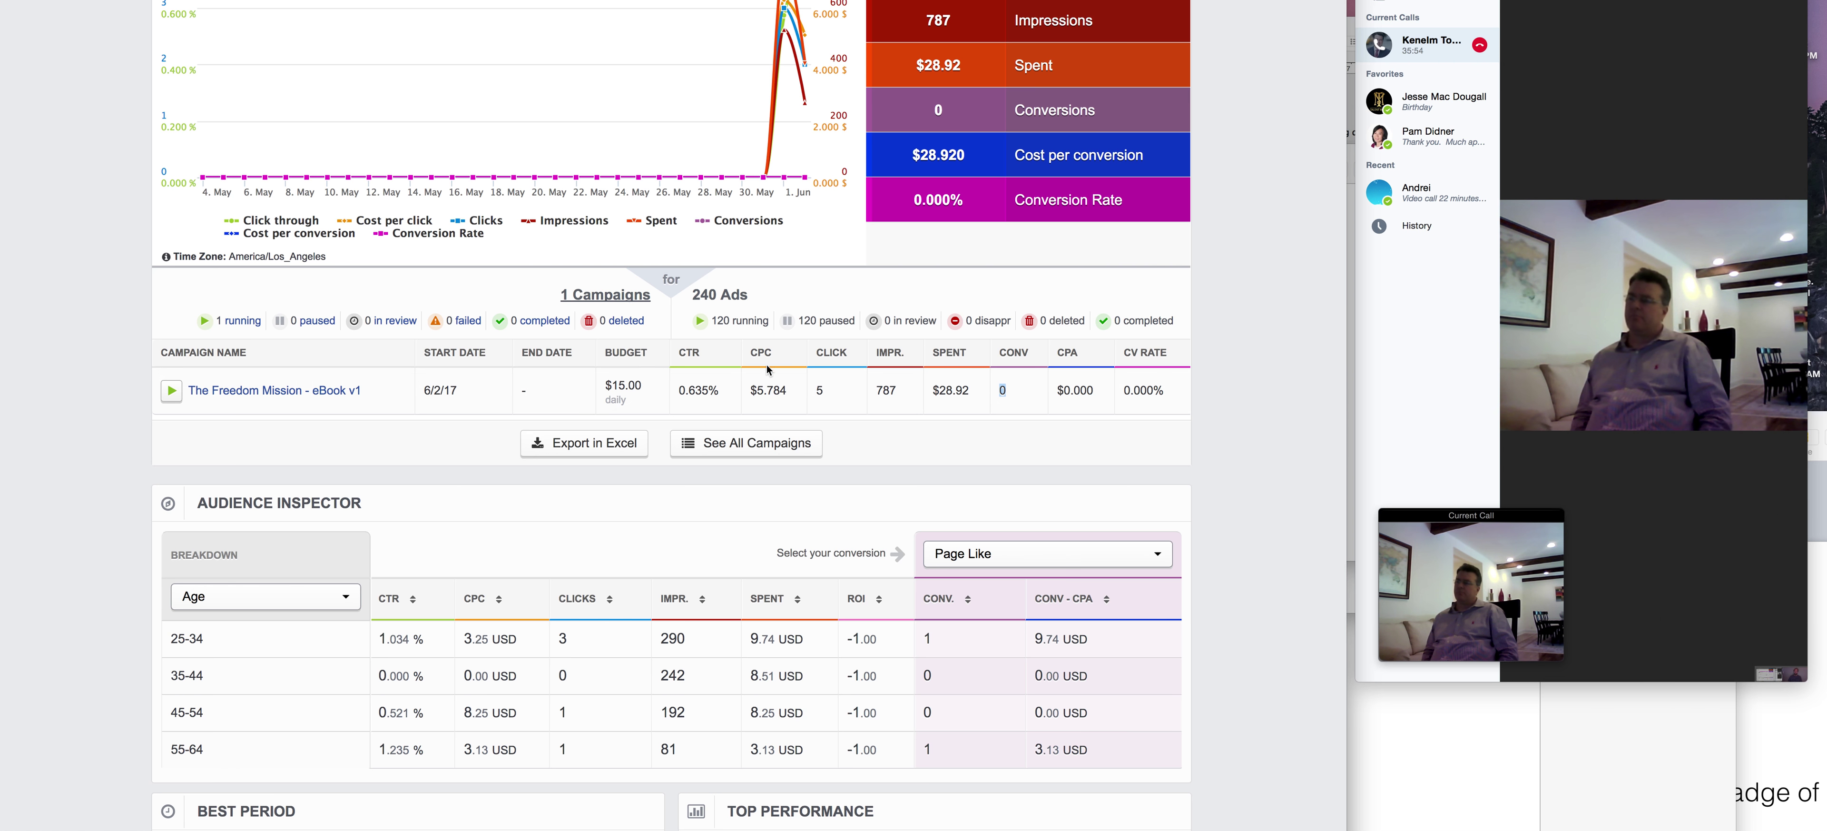
{"action": "left_click_drag", "start_coordinate": [722, 394], "coordinate": [670, 393]}
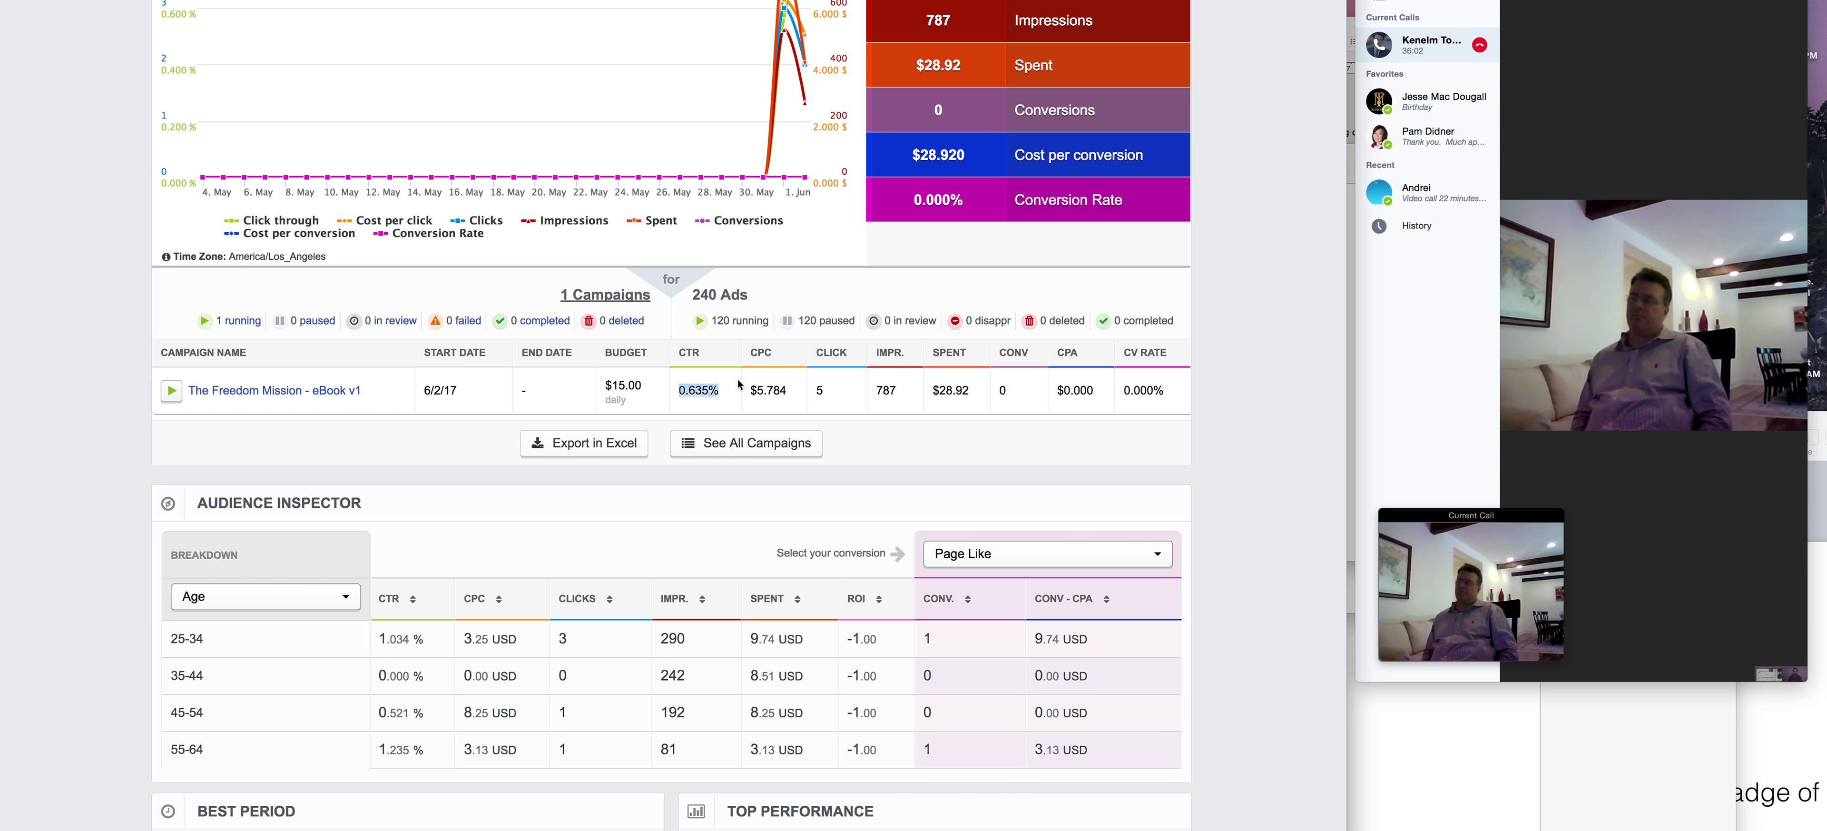
{"action": "left_click_drag", "start_coordinate": [977, 394], "coordinate": [813, 394]}
{"action": "scroll", "coordinate": [534, 368], "scroll_direction": "up", "scroll_amount": 5}
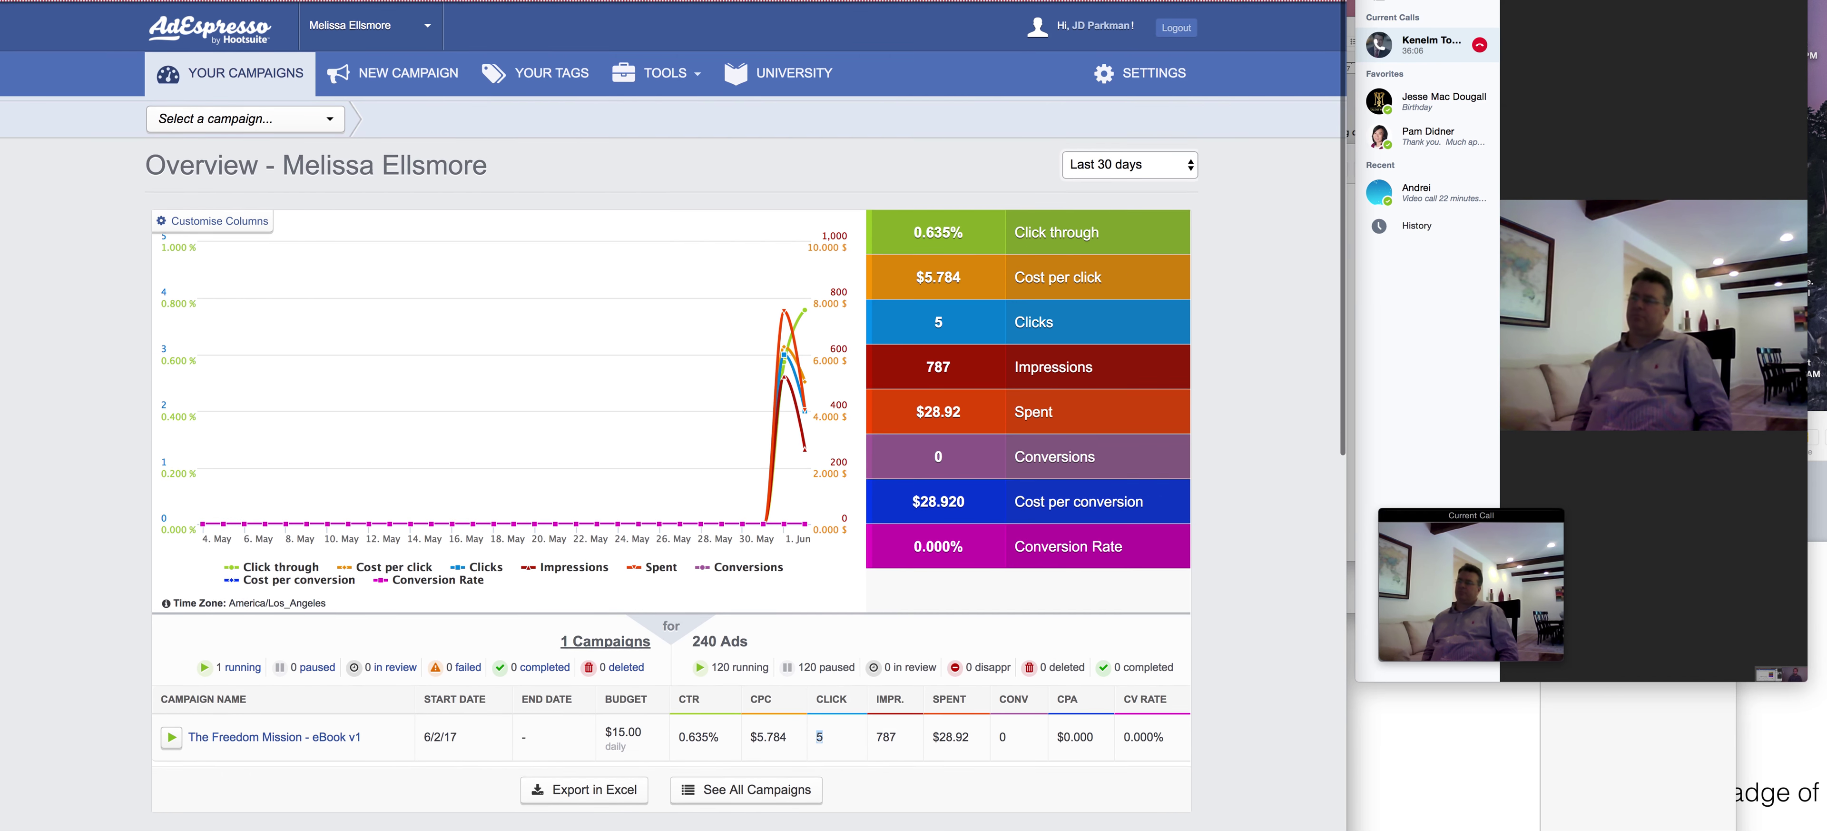
{"action": "left_click", "coordinate": [325, 119]}
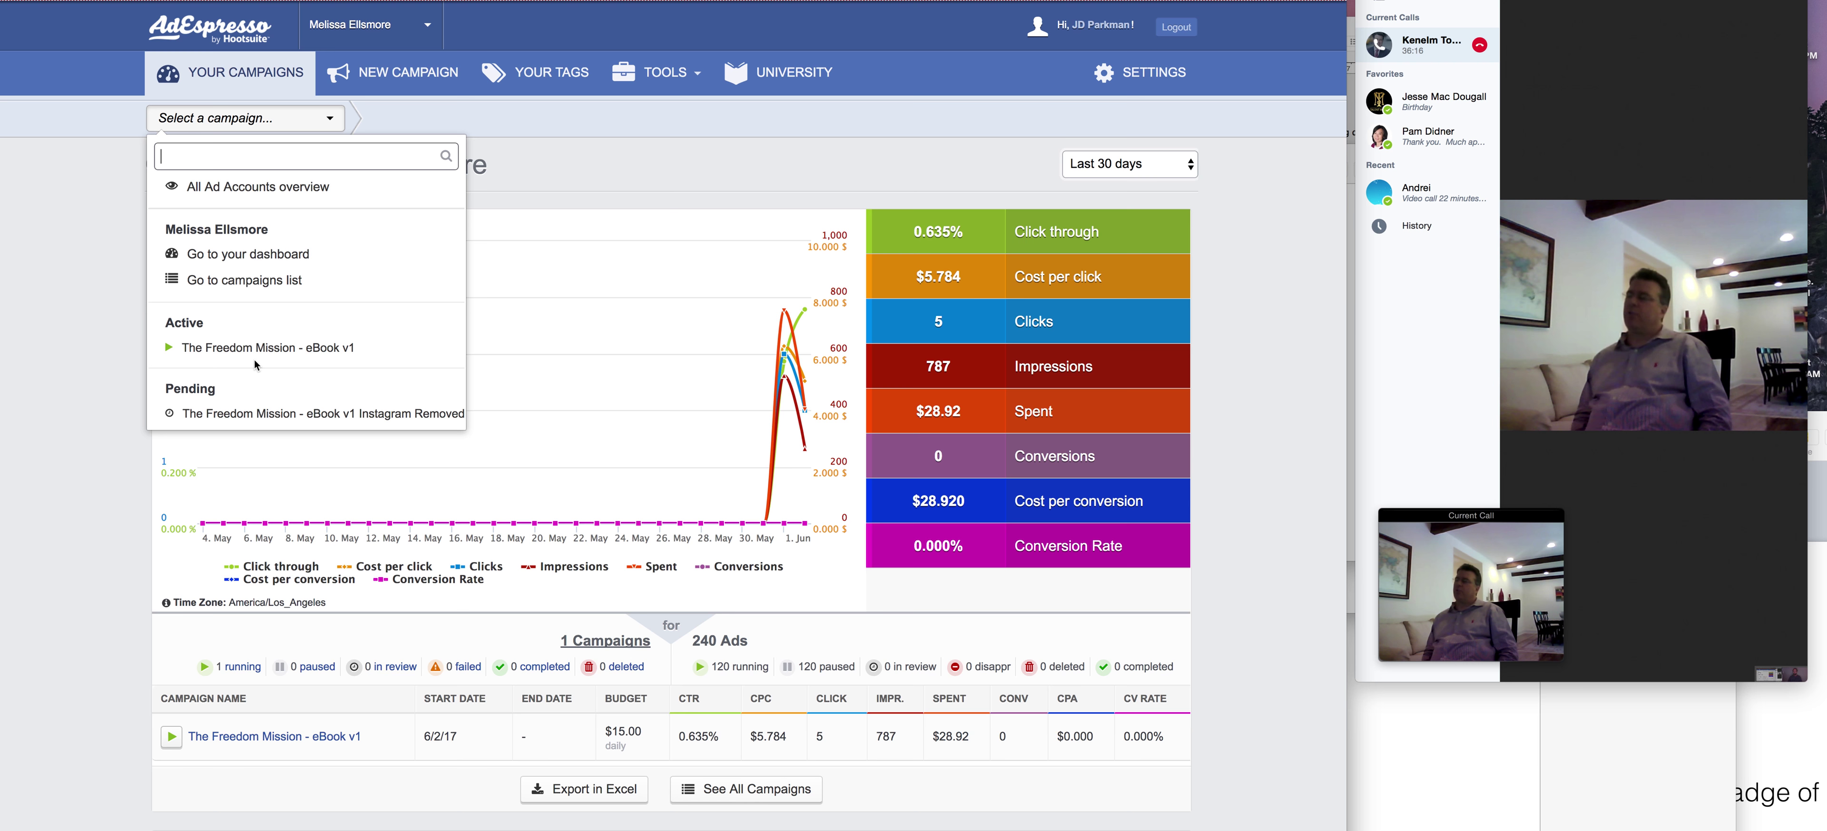
{"action": "left_click", "coordinate": [1284, 273]}
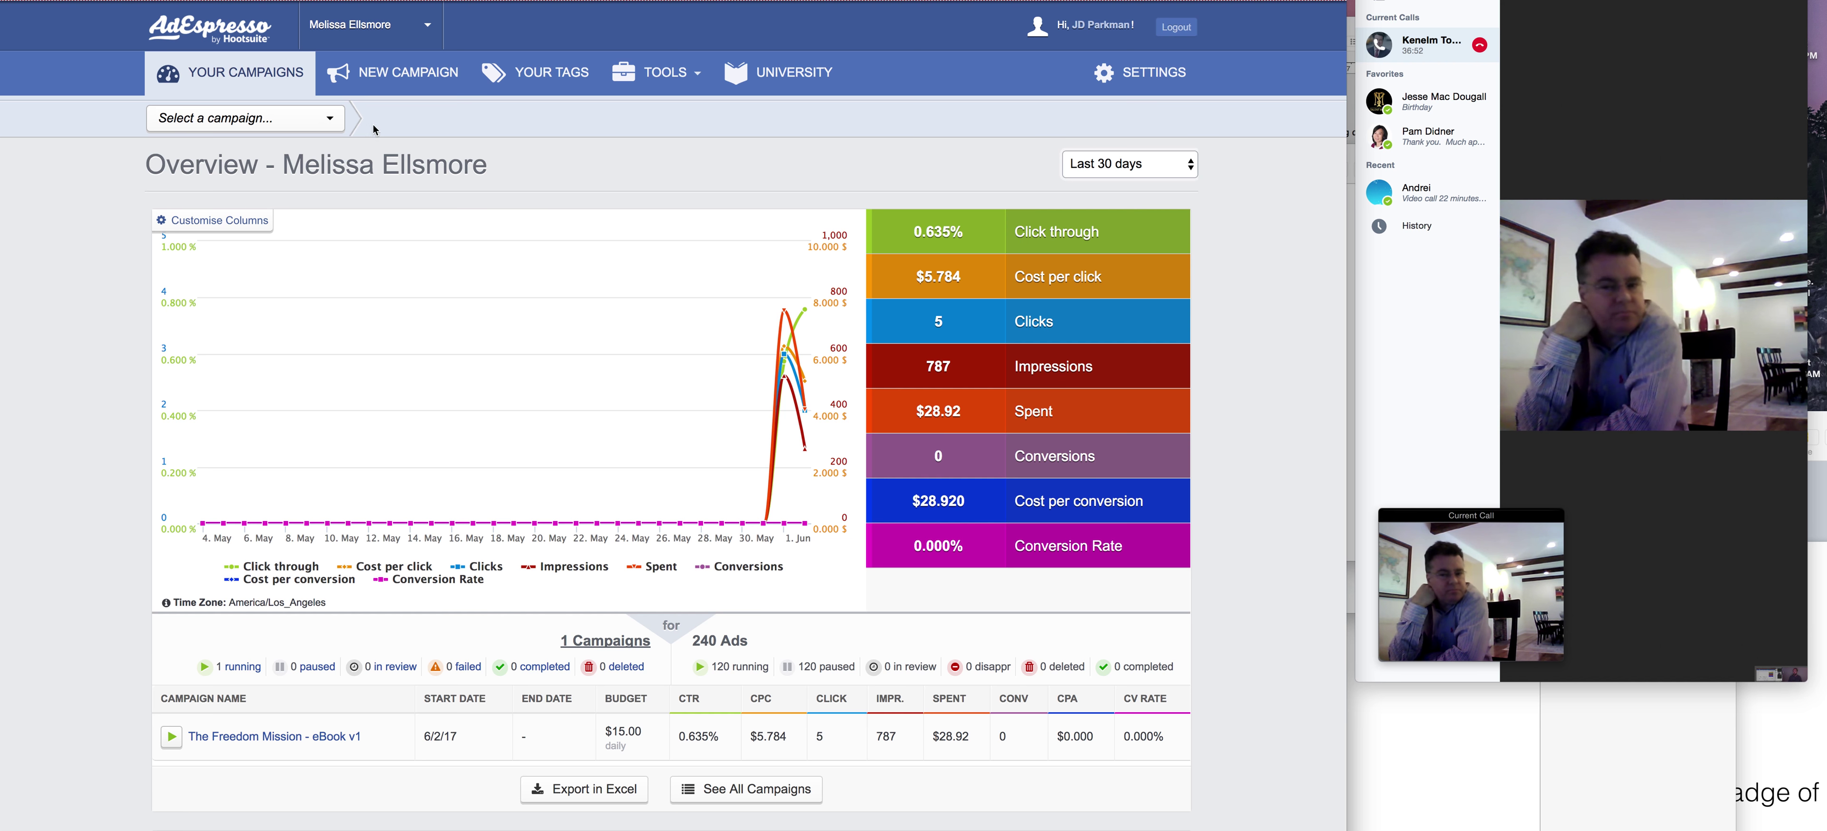
Open the campaign "The Freedom Mission - eBook v1" and copy it into a new campaign.
{"action": "left_click", "coordinate": [341, 125]}
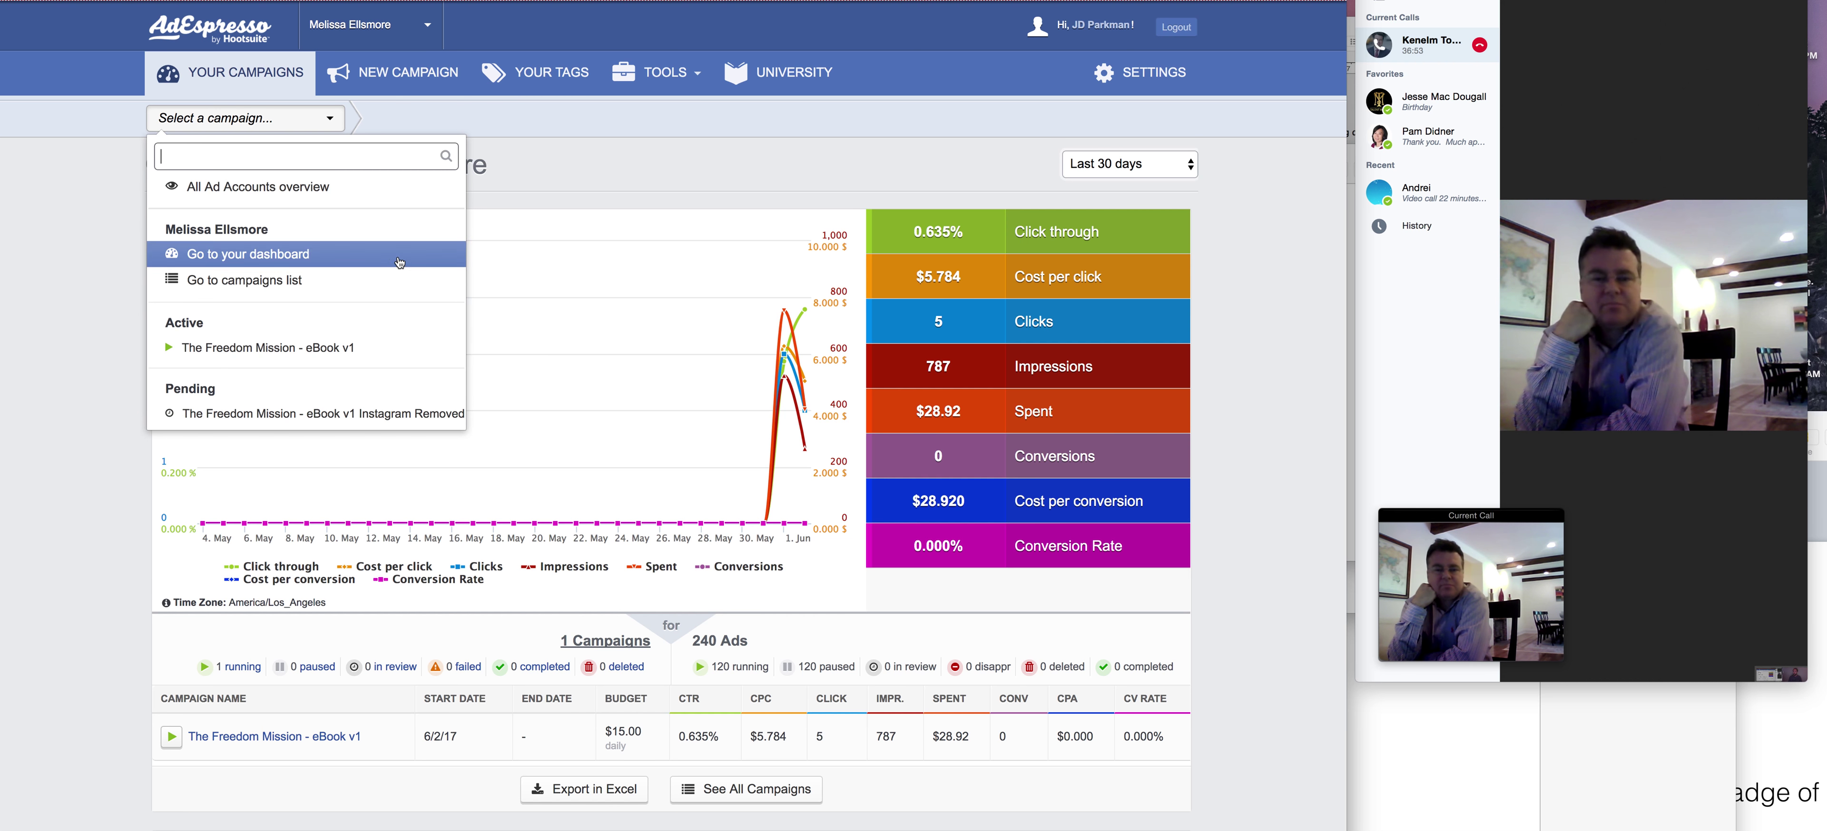
{"action": "left_click", "coordinate": [287, 348]}
{"action": "mouse_move", "coordinate": [286, 347]}
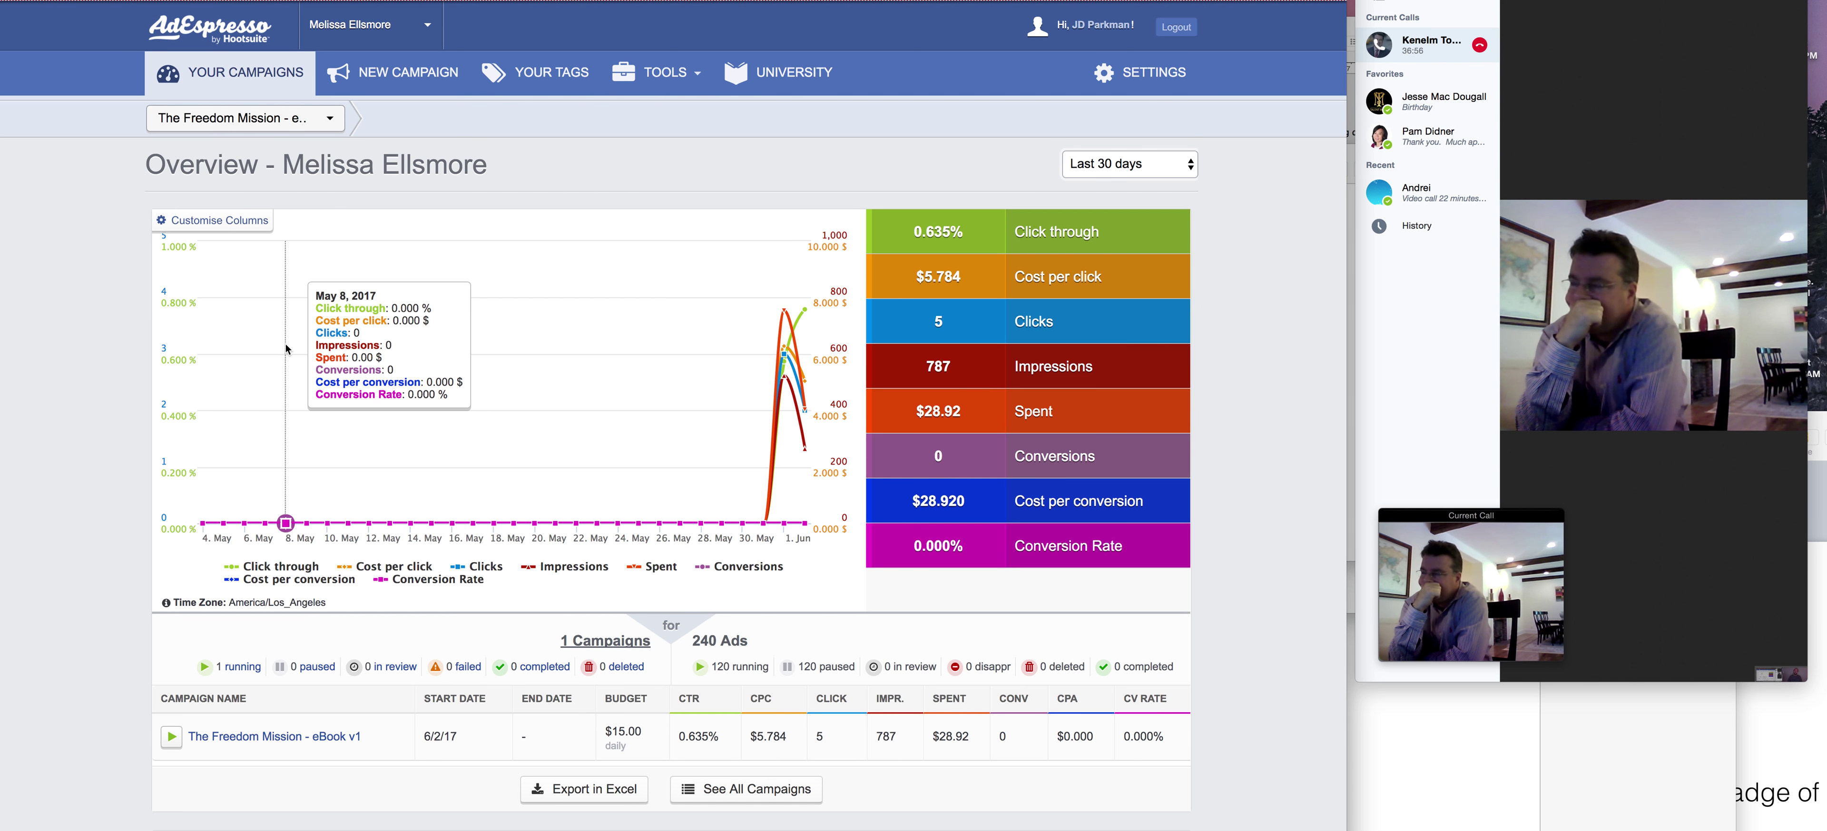
{"action": "scroll", "coordinate": [306, 330], "scroll_direction": "down", "scroll_amount": 5}
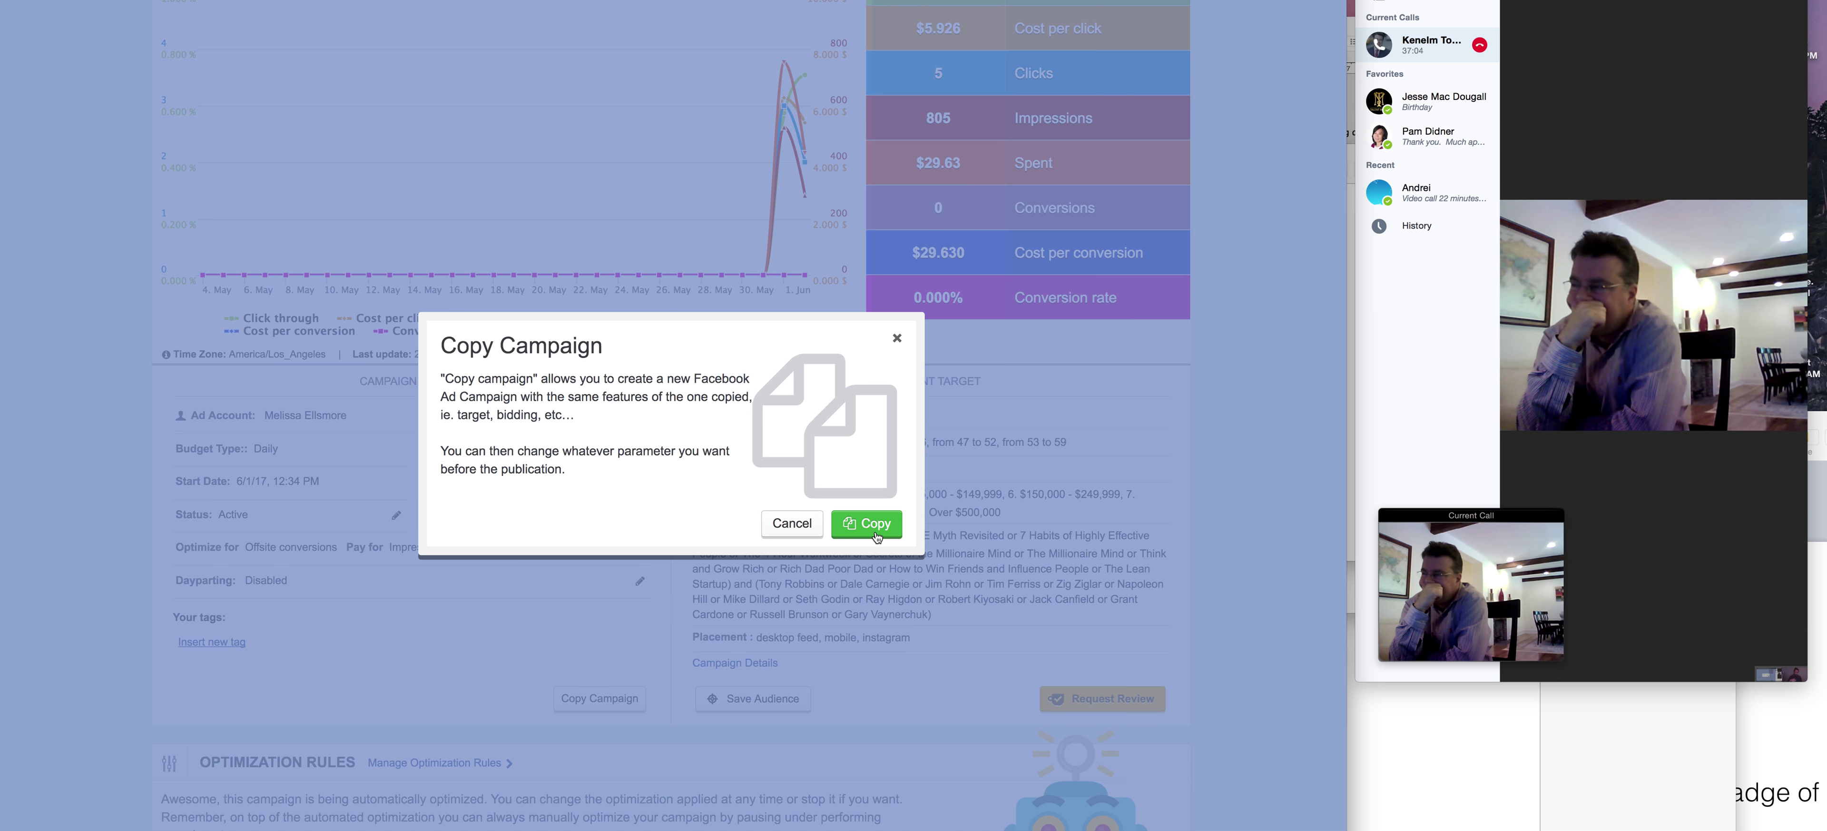
{"action": "left_click", "coordinate": [867, 524]}
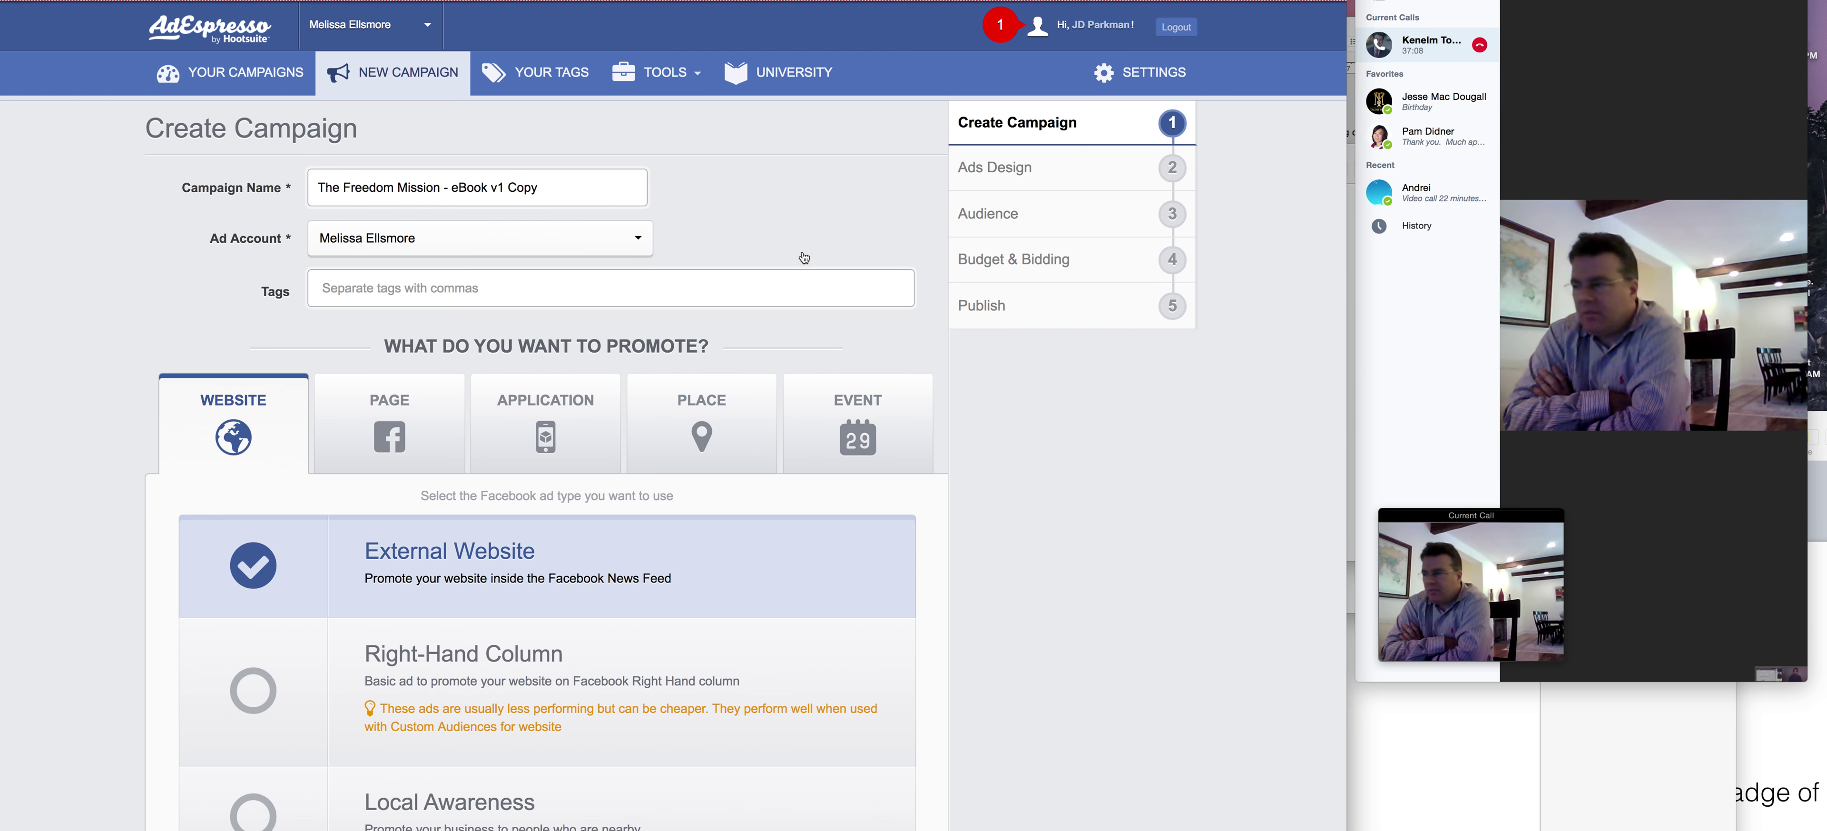
Name the copied campaign "The Freedom Mission - eBook v3", keep External Website as the ad type, and proceed to Ads Design.
{"action": "left_click", "coordinate": [581, 187]}
{"action": "key", "text": "BackSpace"}
{"action": "key", "text": "BackSpace"}
{"action": "key", "text": "BackSpace"}
{"action": "key", "text": "BackSpace"}
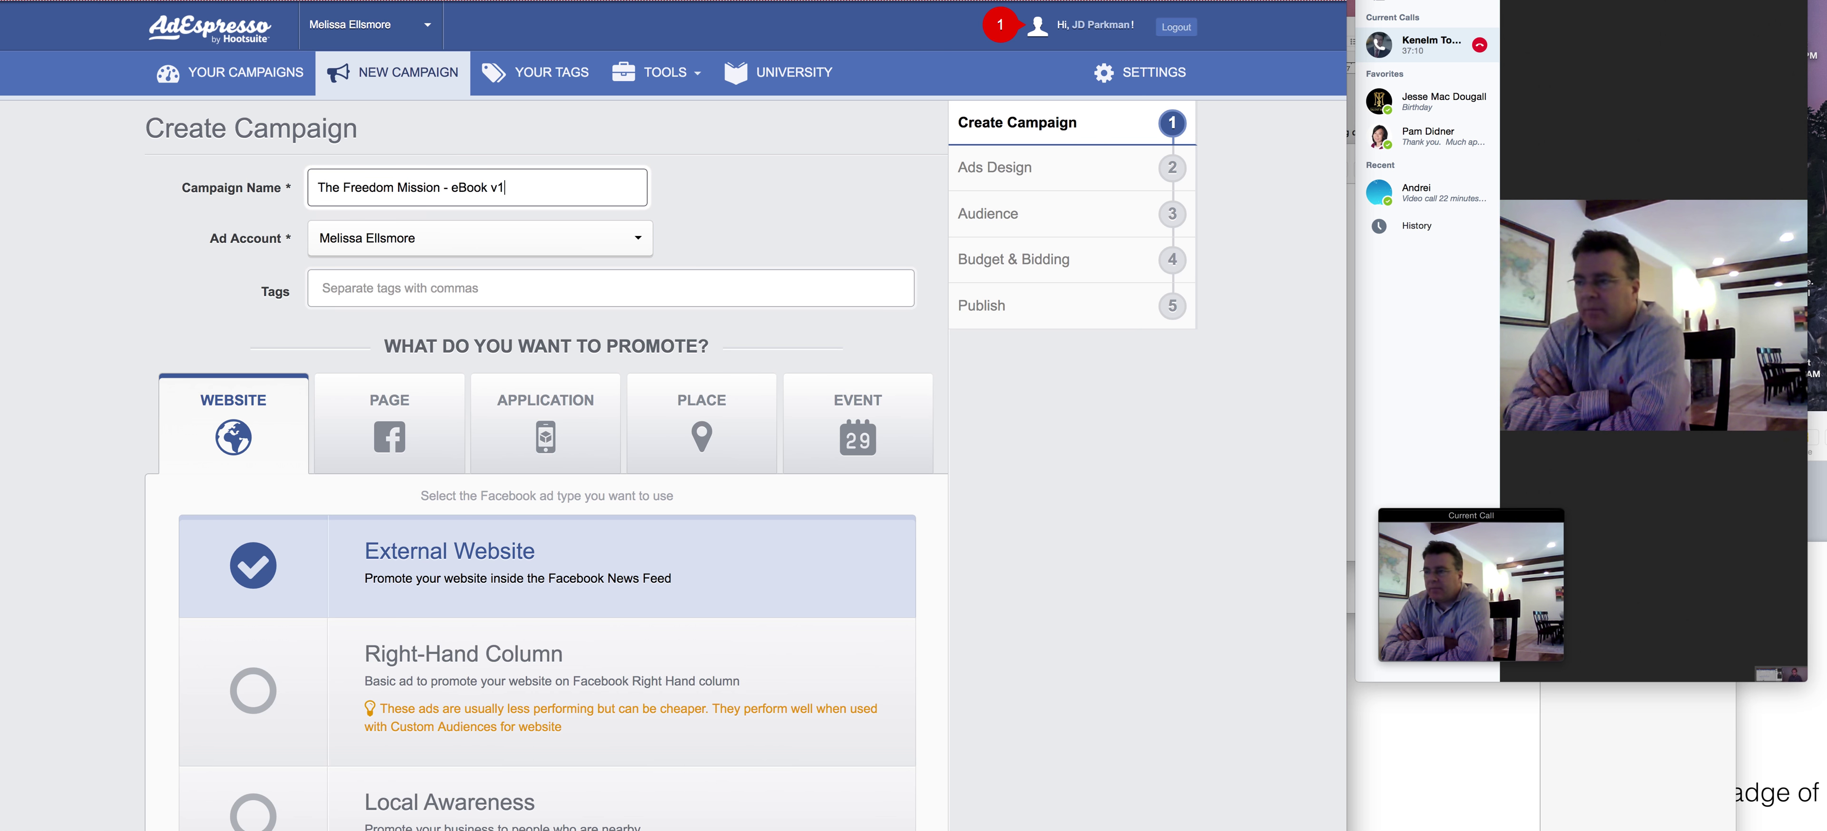
{"action": "scroll", "coordinate": [999, 597], "scroll_direction": "down", "scroll_amount": 10}
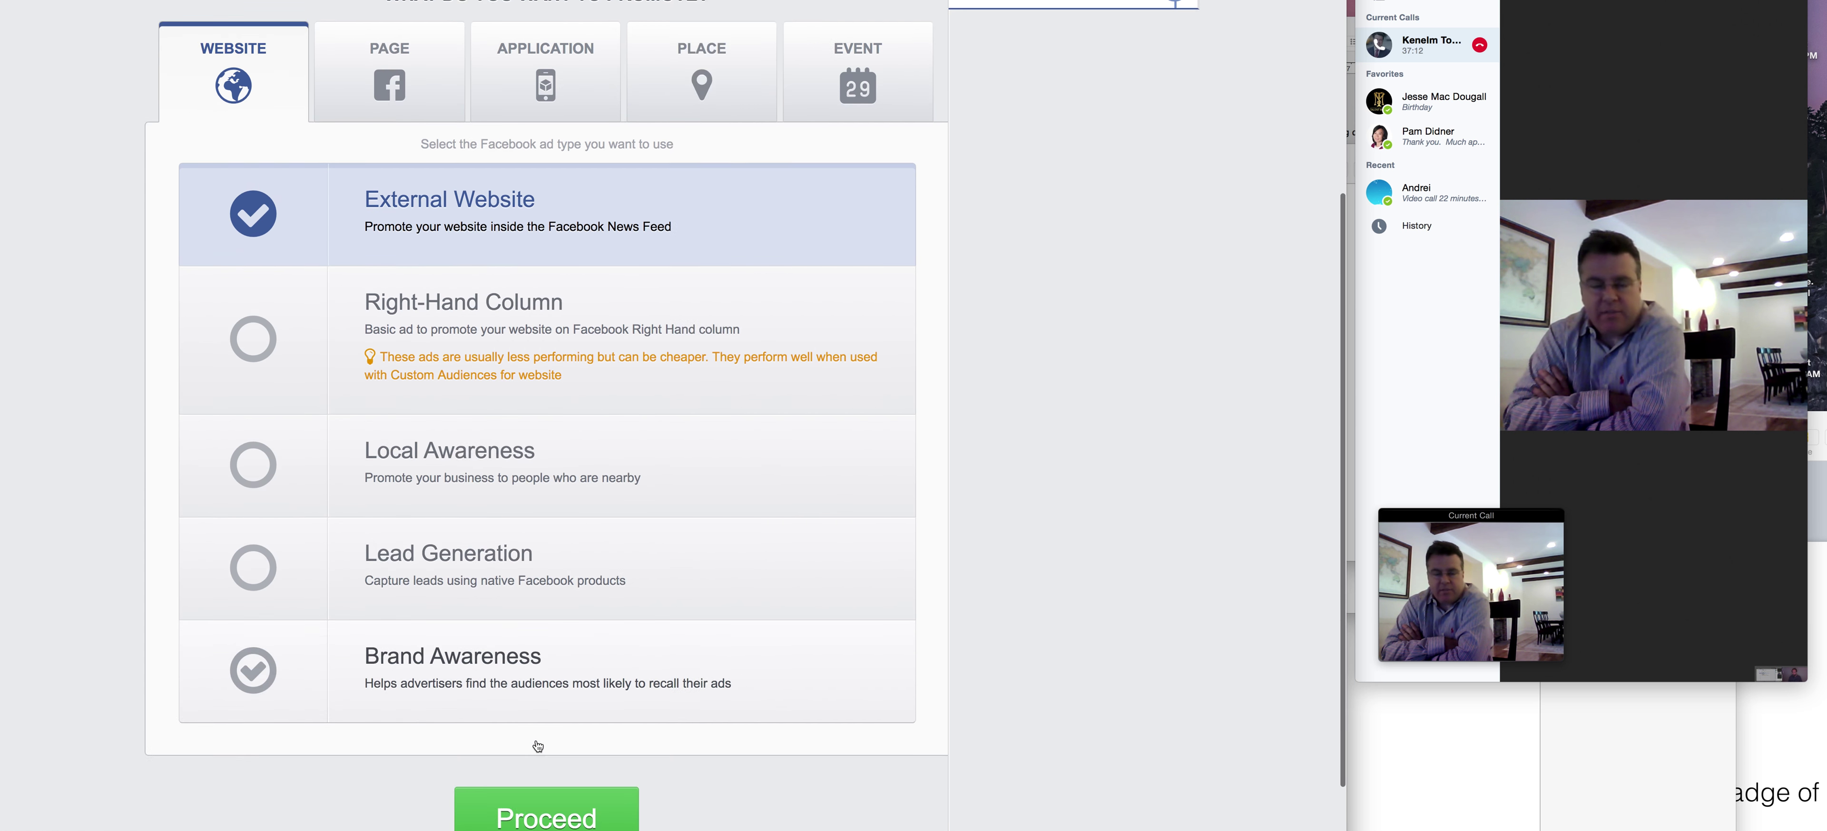
{"action": "key", "text": "Return"}
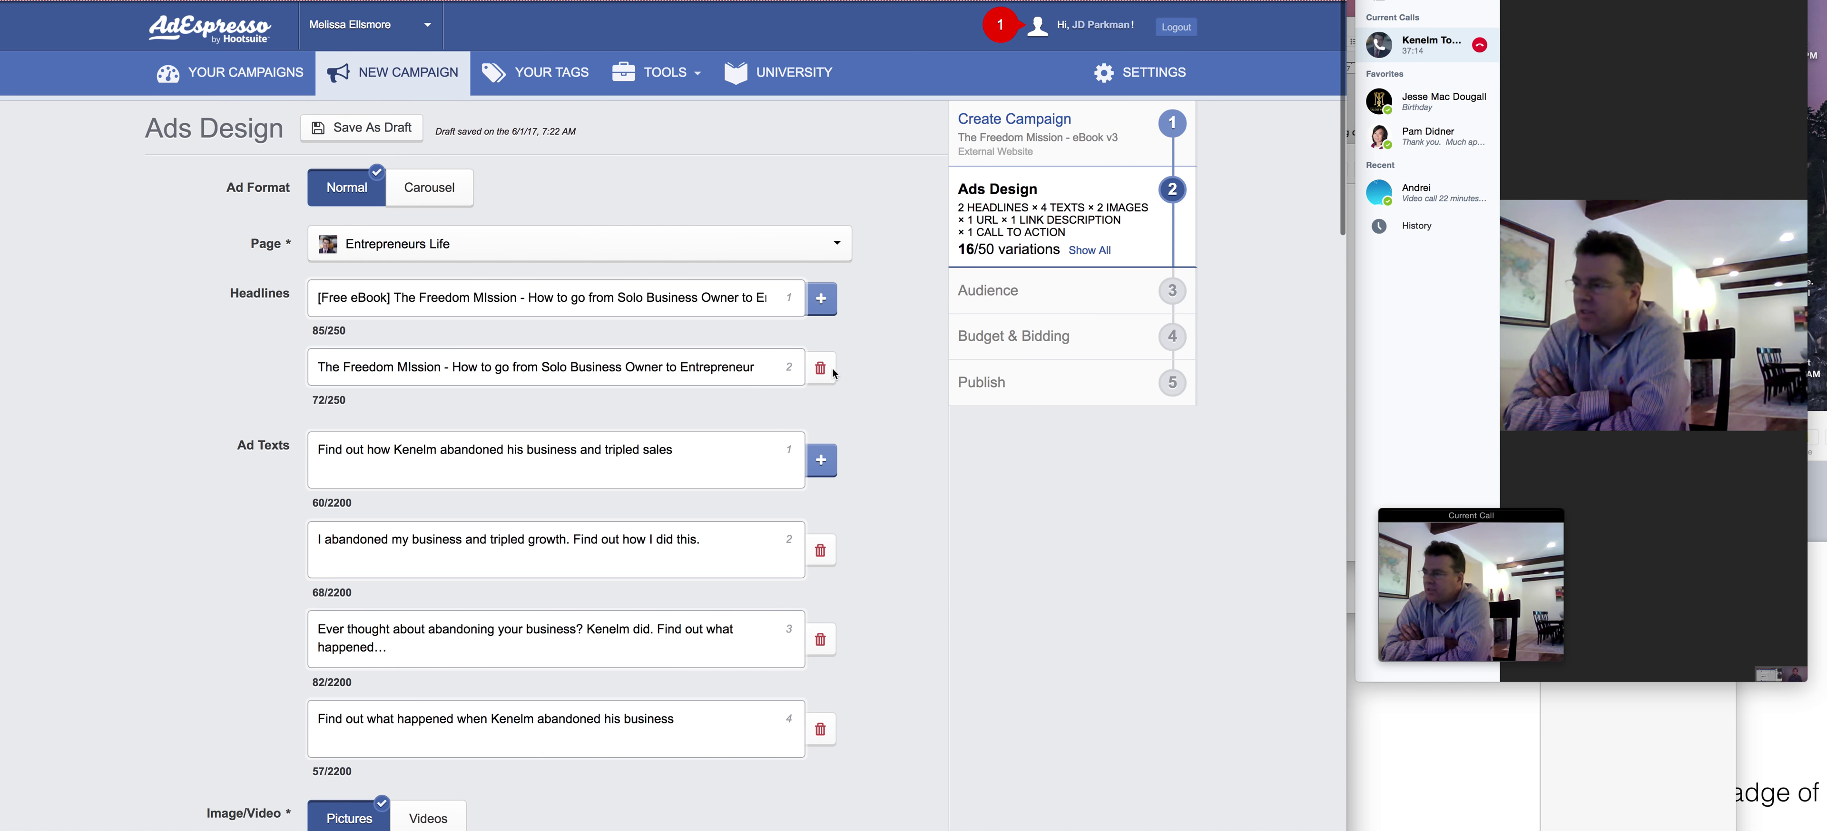
Remove both existing pictures from the ad design.
{"action": "scroll", "coordinate": [227, 602], "scroll_direction": "down", "scroll_amount": 6}
{"action": "left_click", "coordinate": [428, 693]}
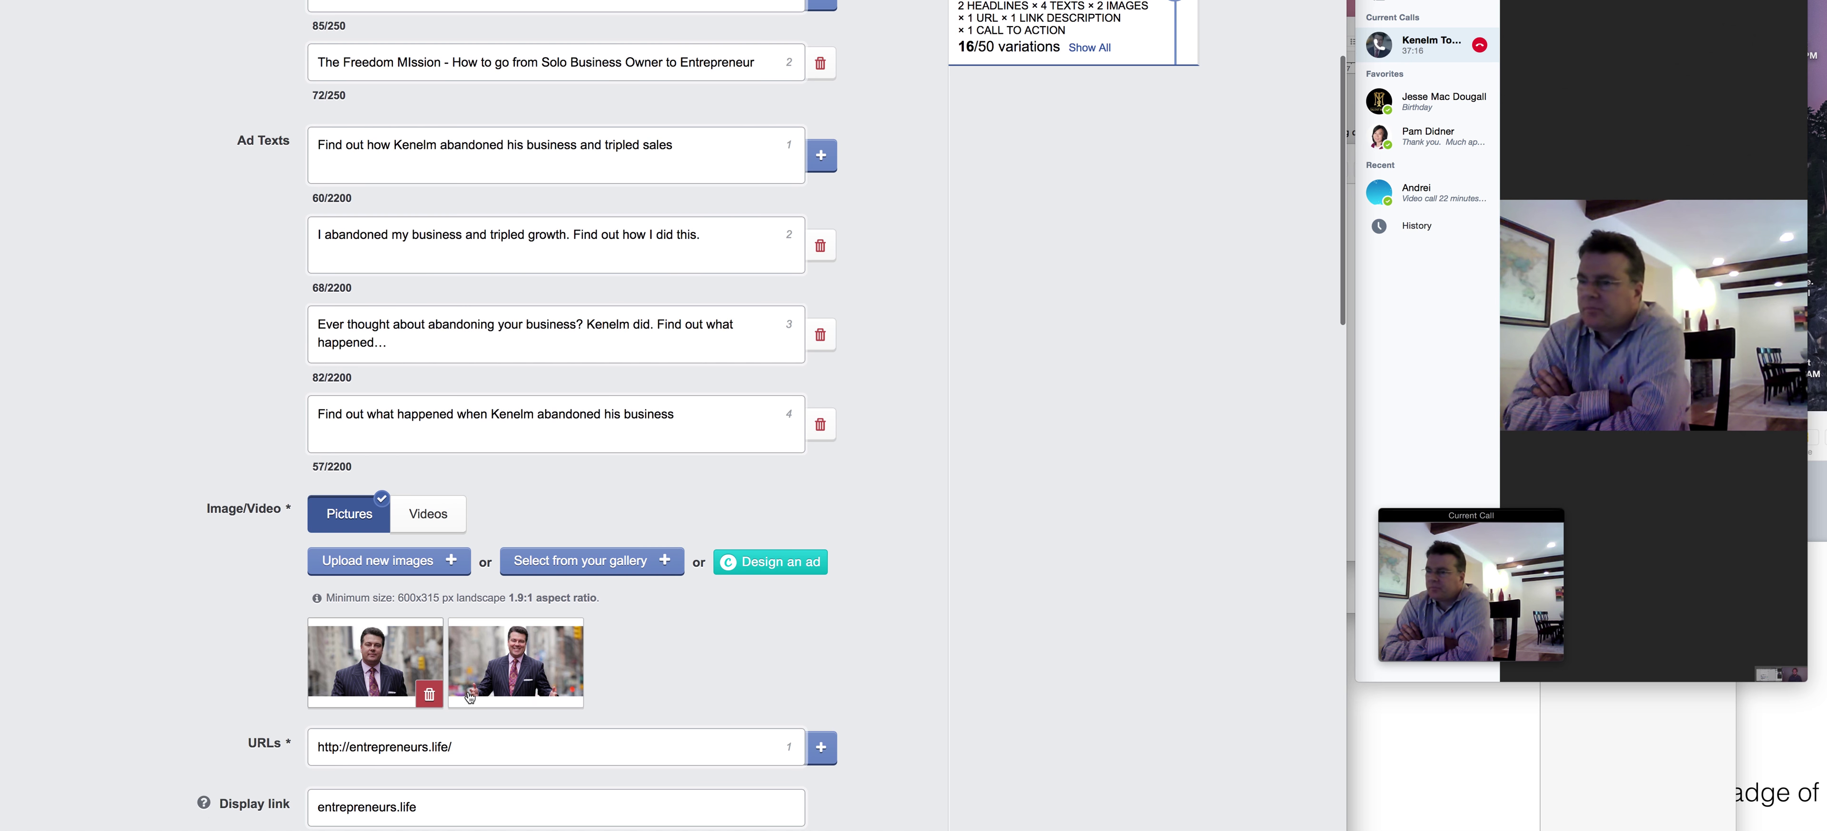
{"action": "left_click", "coordinate": [430, 694]}
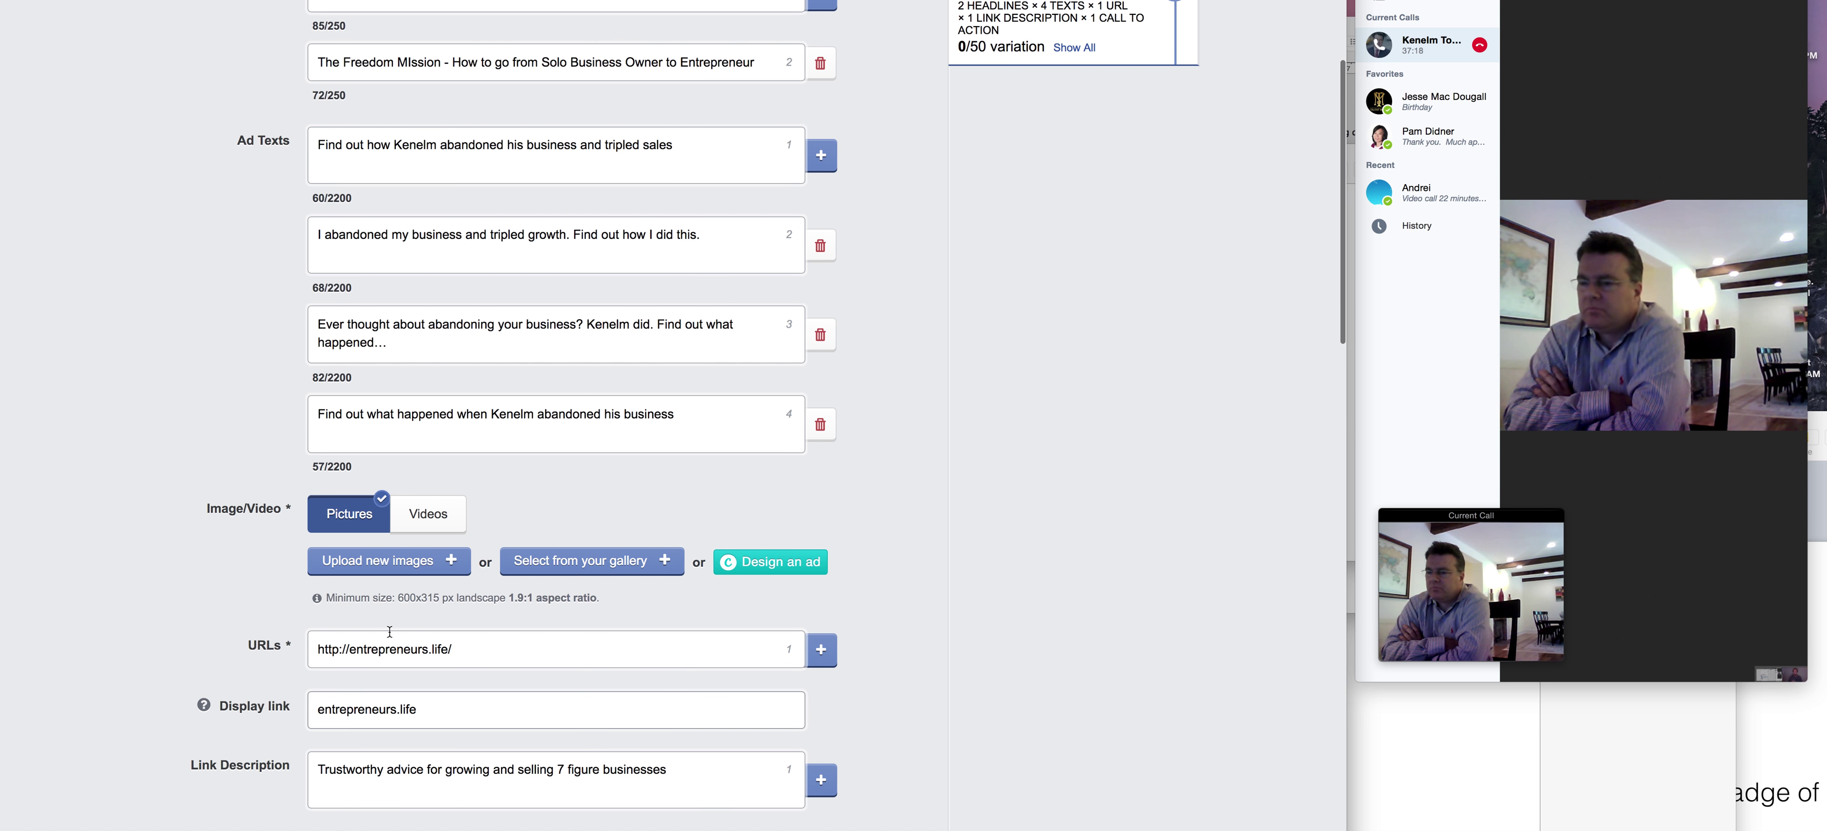
{"action": "left_click", "coordinate": [365, 561]}
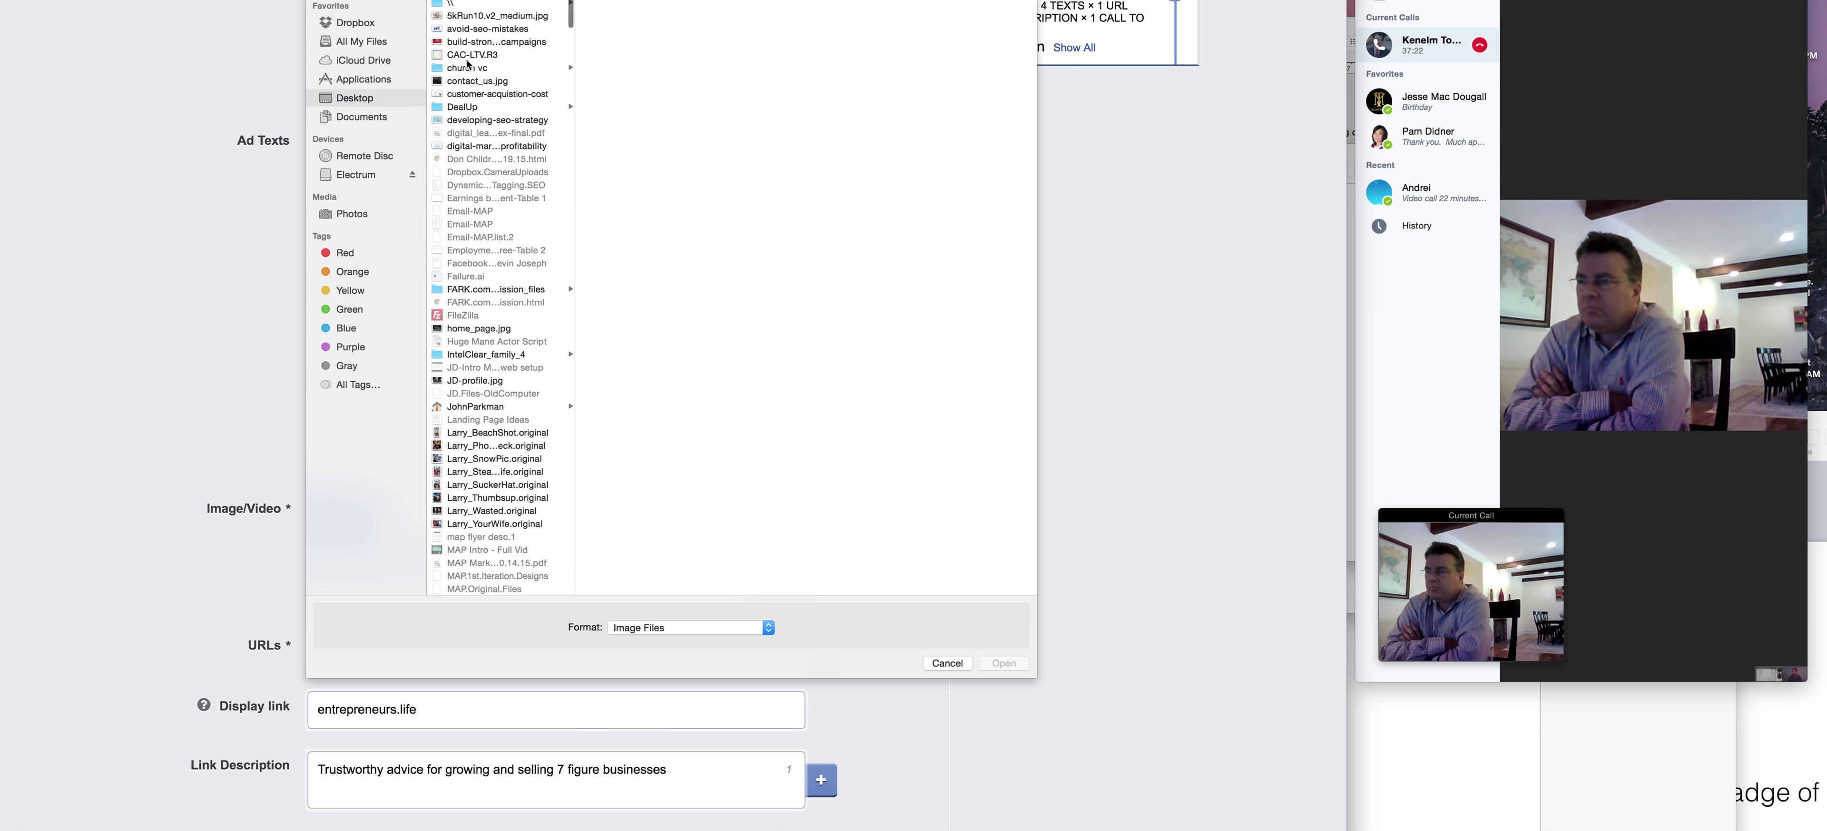
{"action": "left_click", "coordinate": [362, 117]}
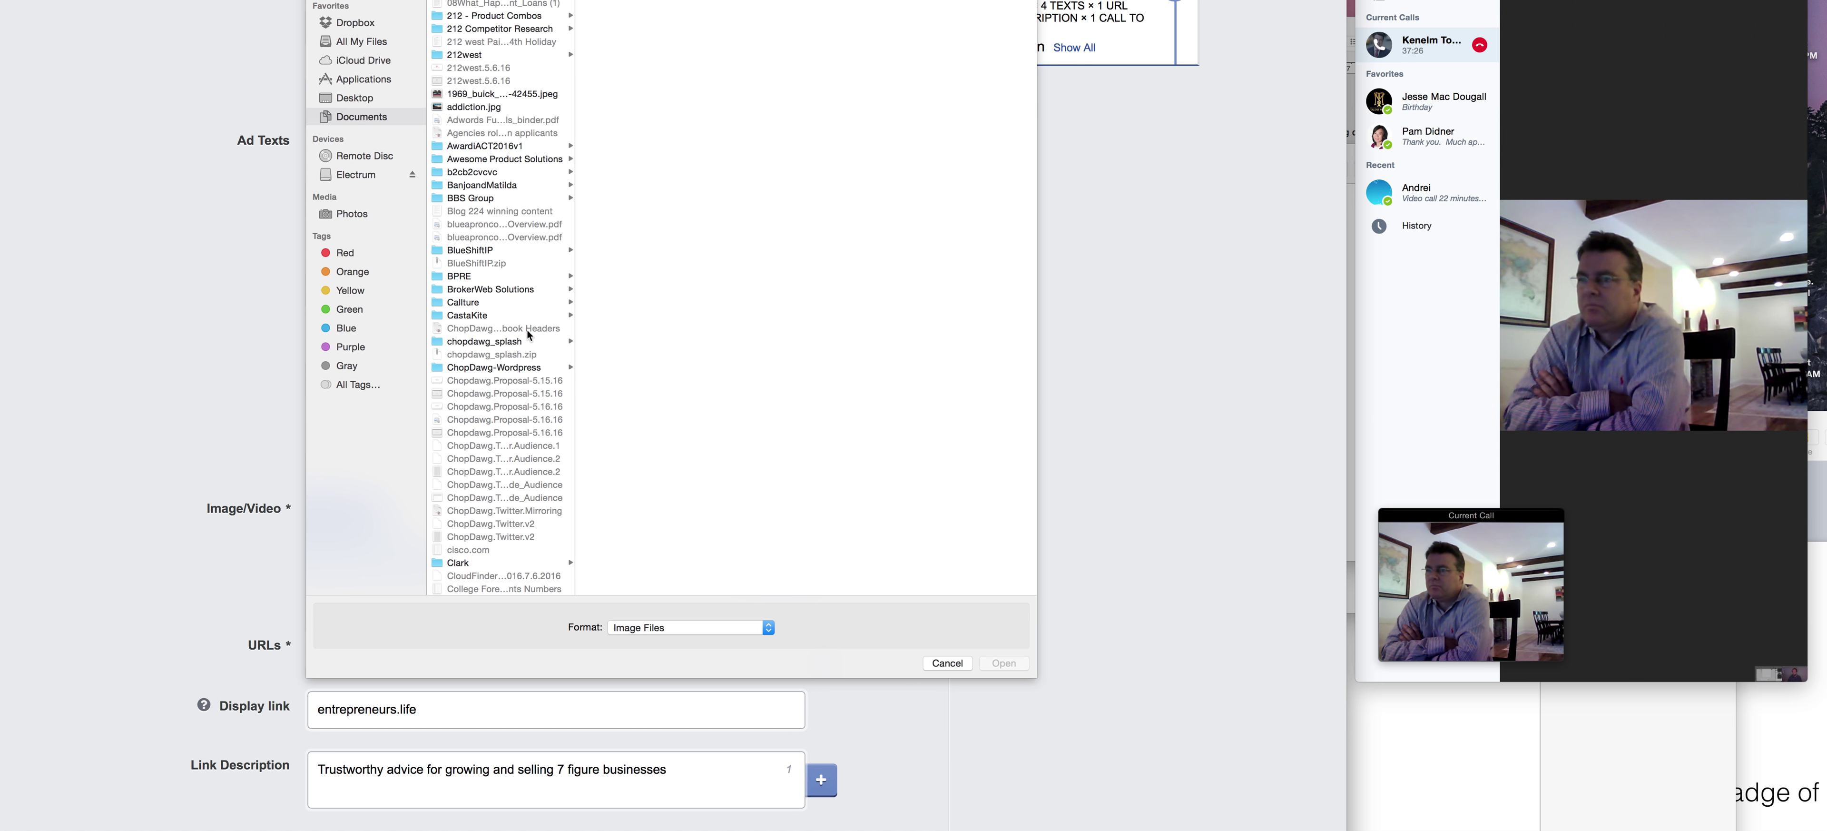
{"action": "scroll", "coordinate": [533, 360], "scroll_direction": "down", "scroll_amount": 15}
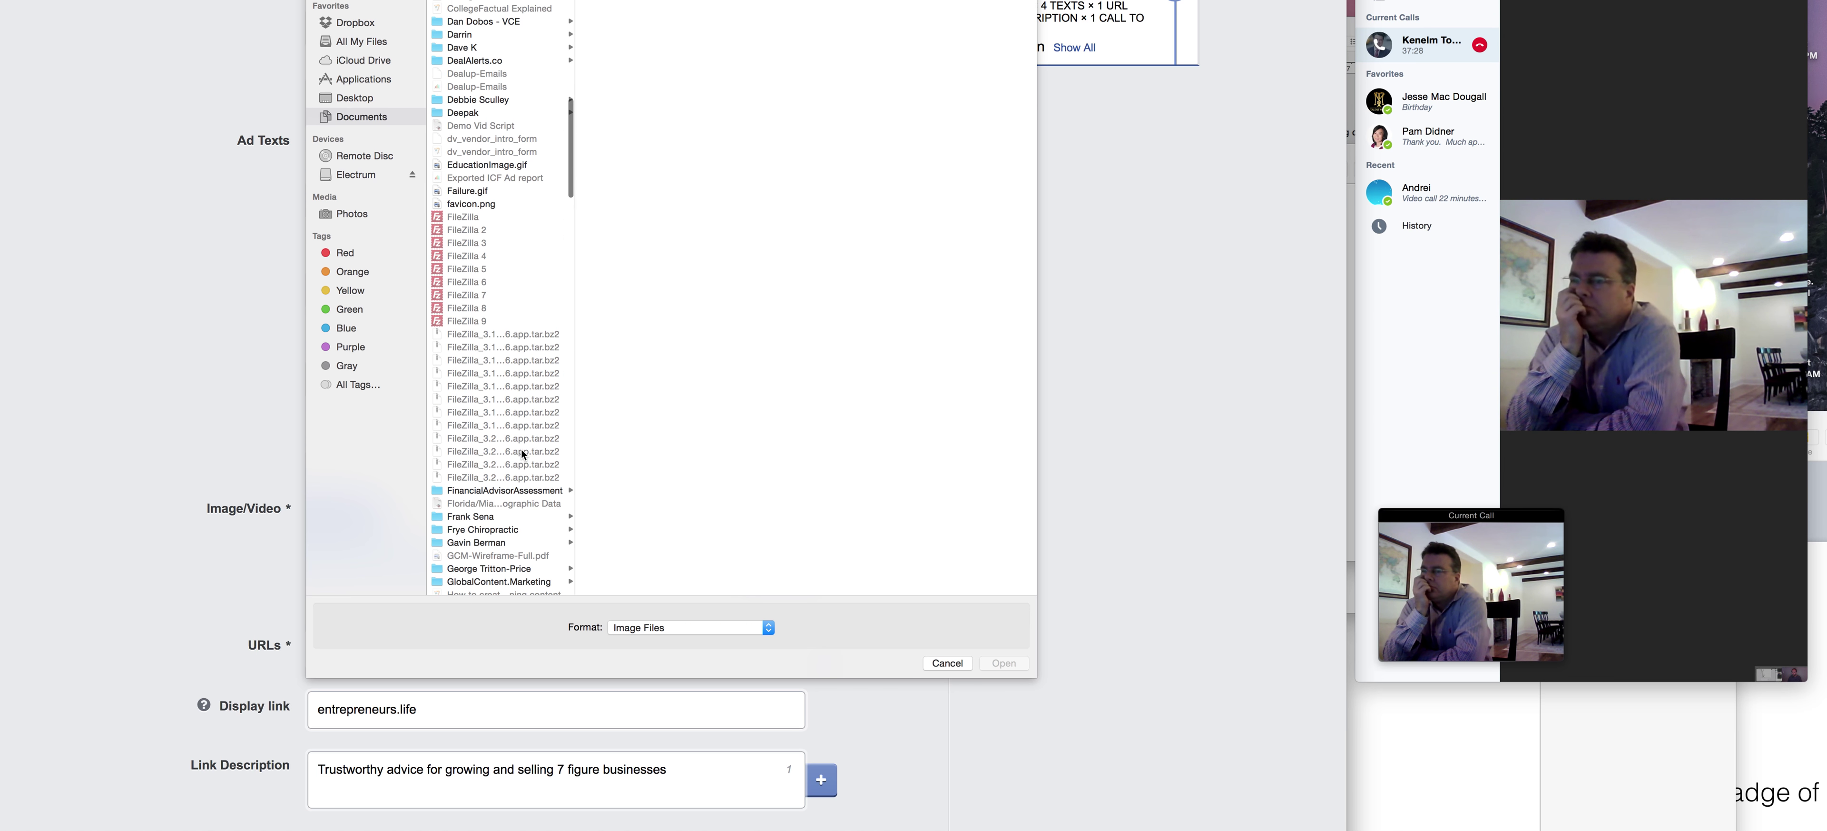
{"action": "scroll", "coordinate": [522, 452], "scroll_direction": "down", "scroll_amount": 15}
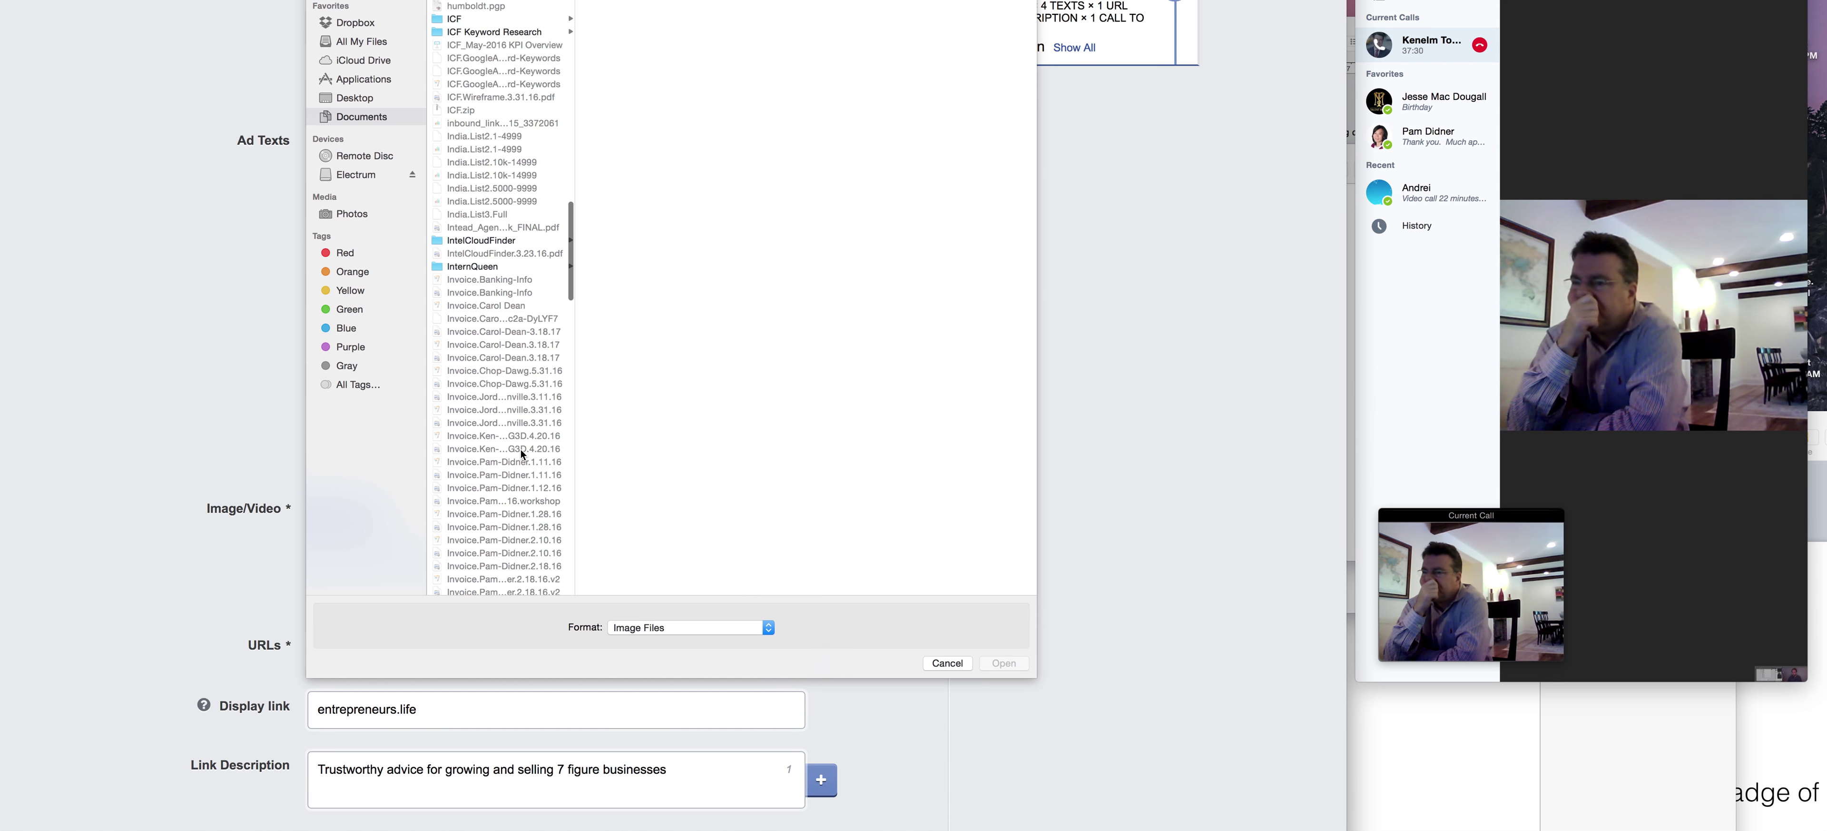
{"action": "scroll", "coordinate": [522, 451], "scroll_direction": "down", "scroll_amount": 10}
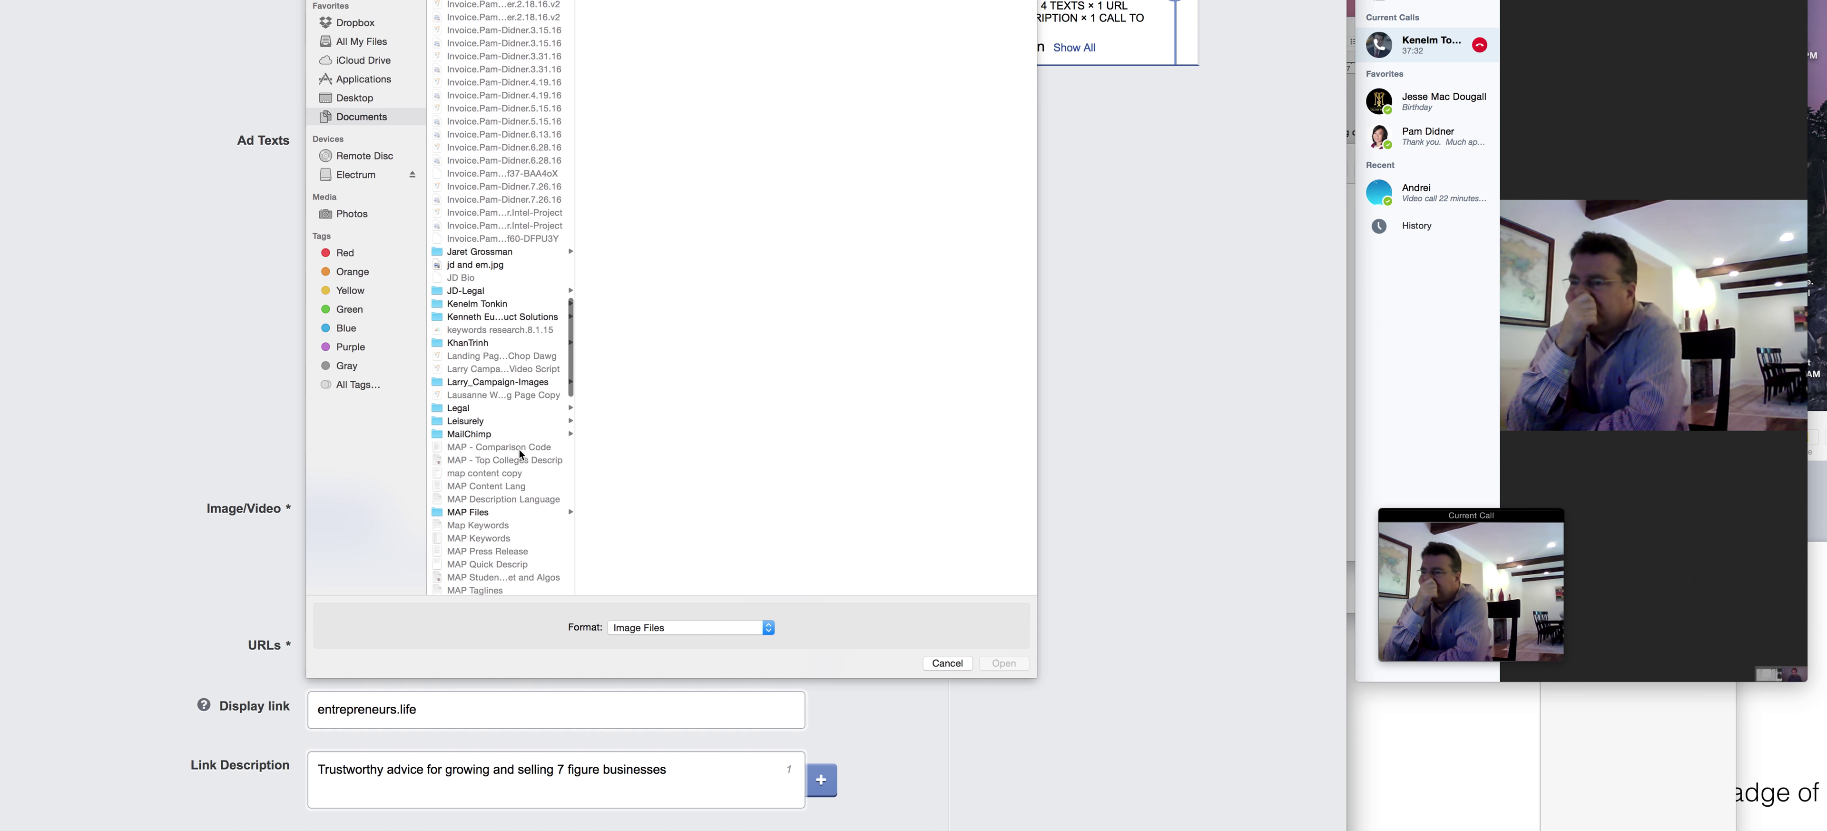
{"action": "left_click", "coordinate": [491, 309]}
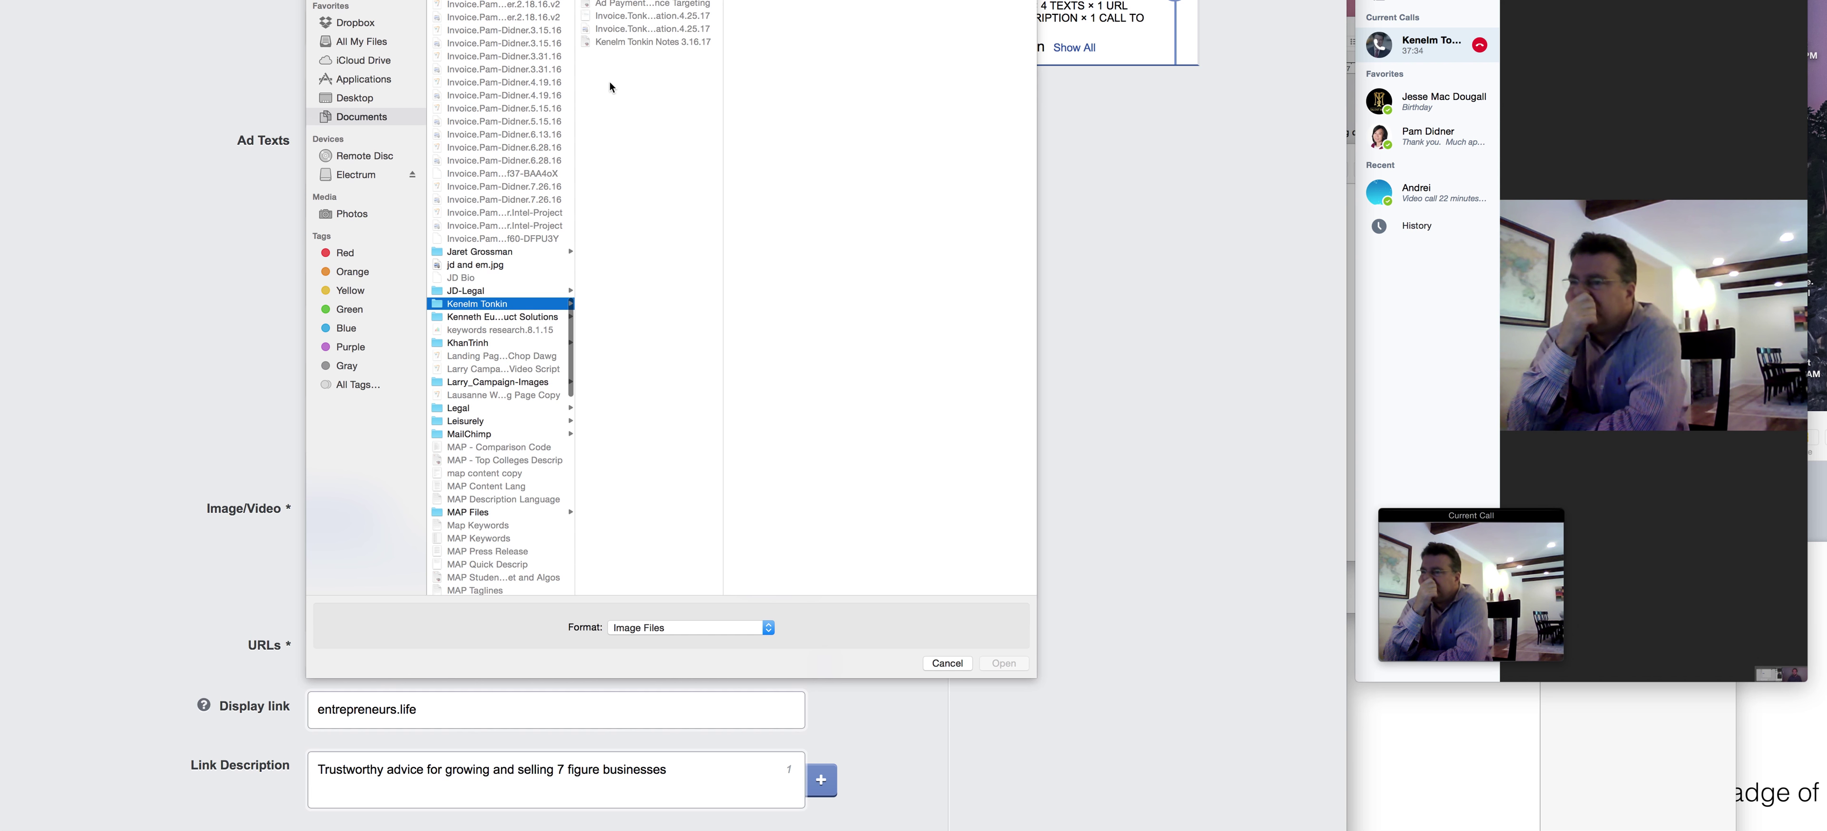
{"action": "left_click", "coordinate": [935, 662]}
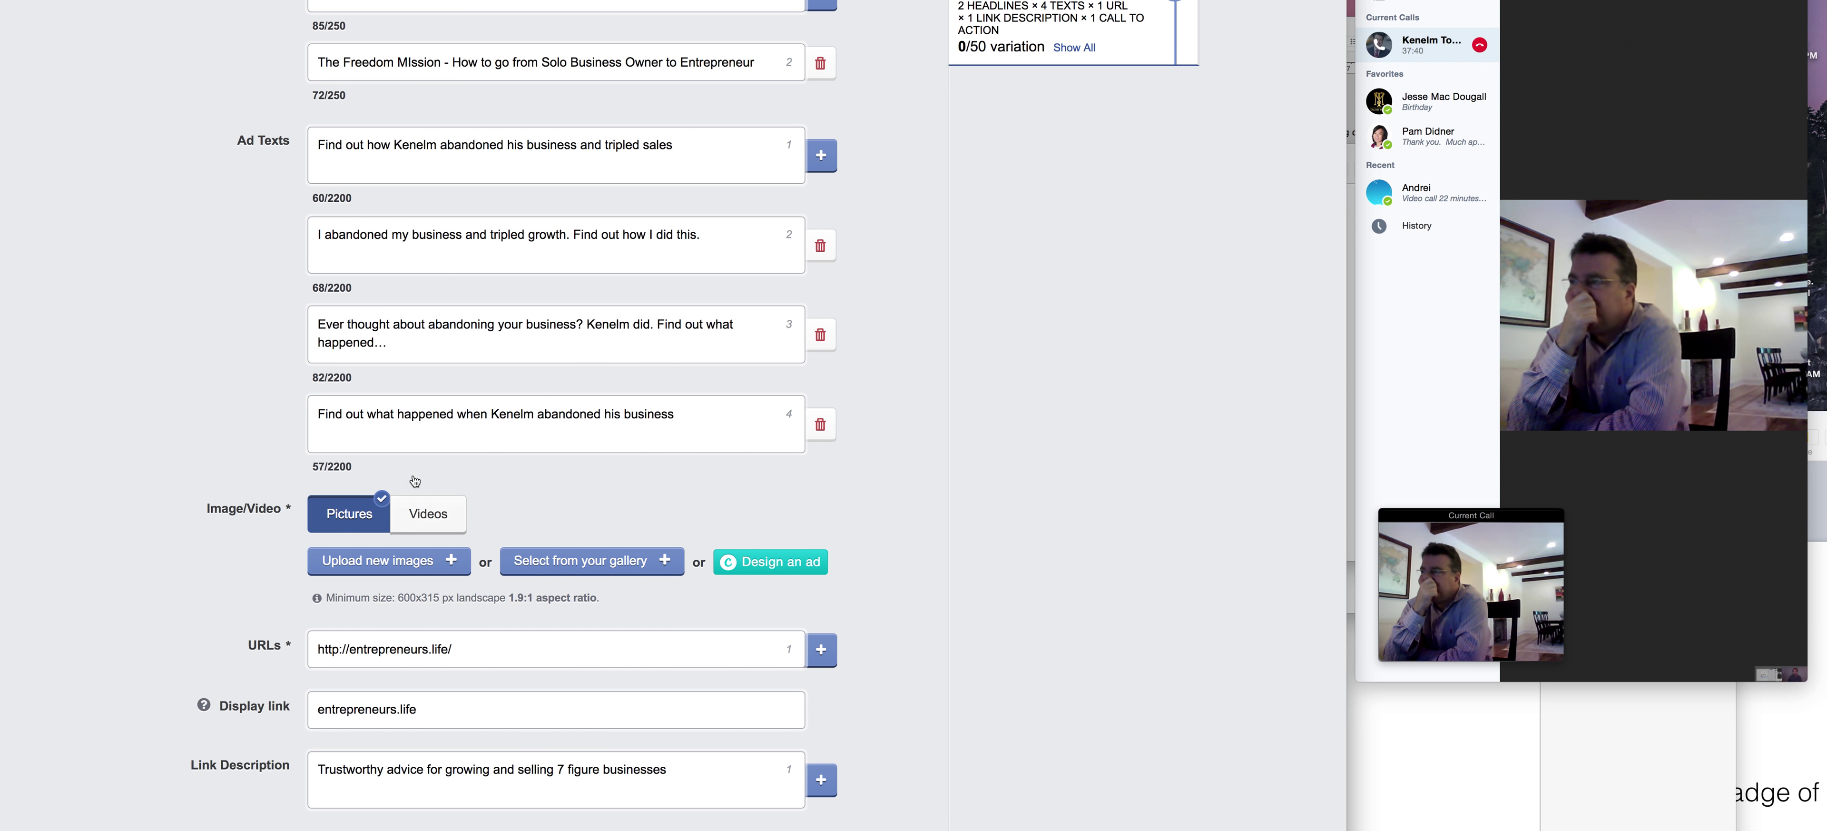
Check the selected placements and goal tracking settings, and try to proceed from Ads Design to the Audience stage.
{"action": "scroll", "coordinate": [114, 372], "scroll_direction": "down", "scroll_amount": 5}
{"action": "scroll", "coordinate": [106, 387], "scroll_direction": "down", "scroll_amount": 15}
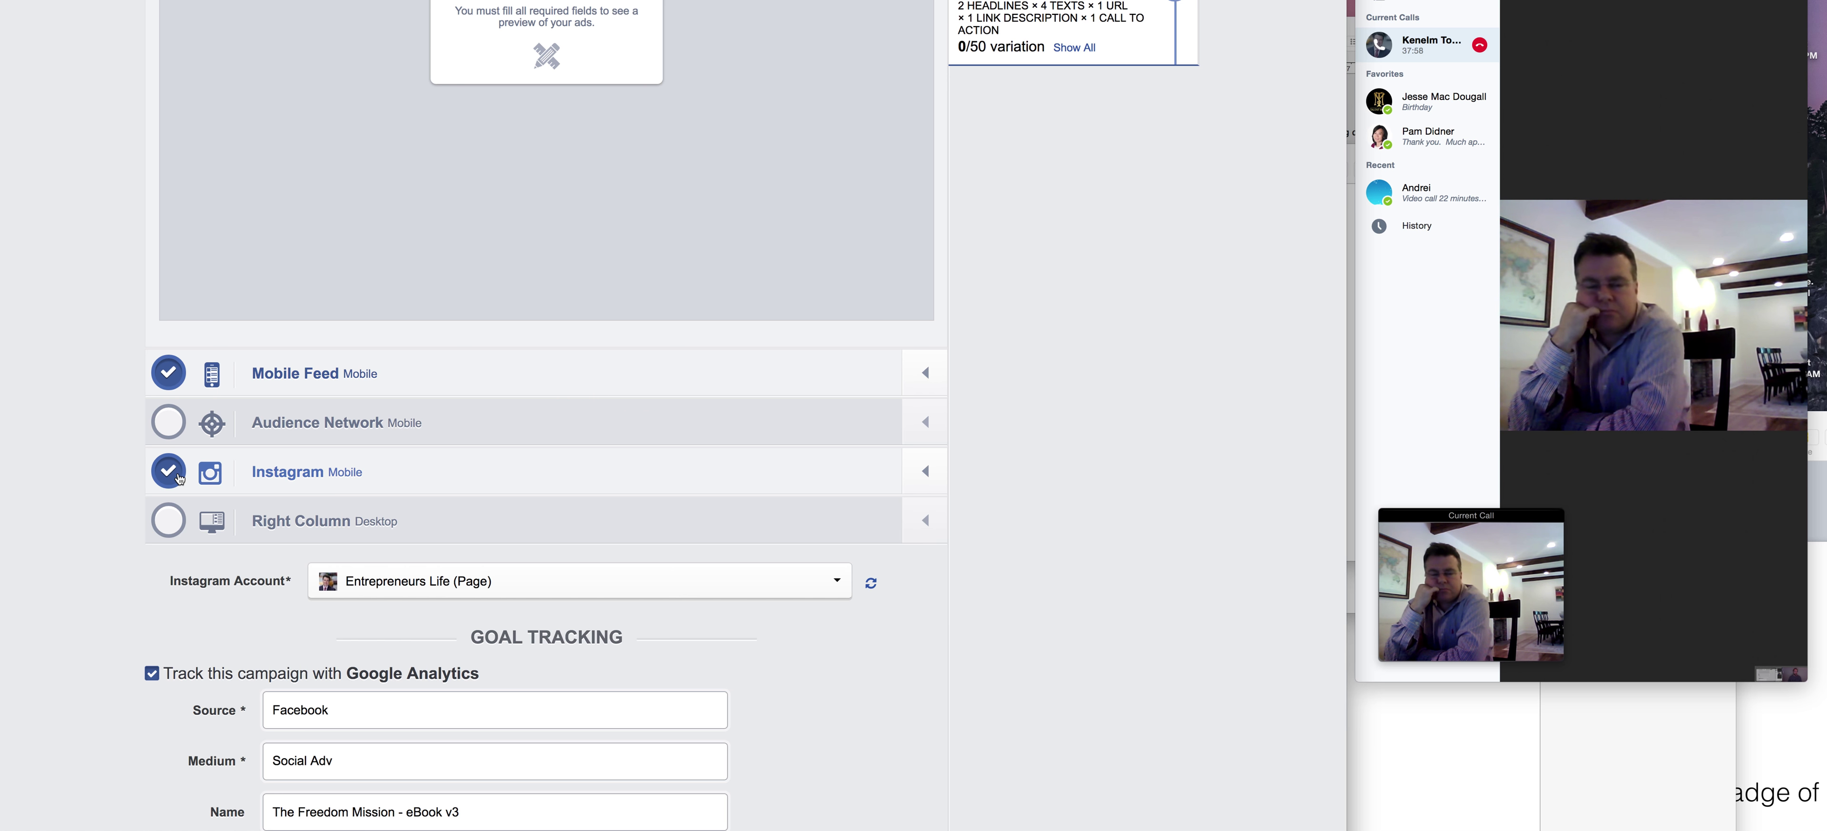
{"action": "scroll", "coordinate": [88, 457], "scroll_direction": "down", "scroll_amount": 10}
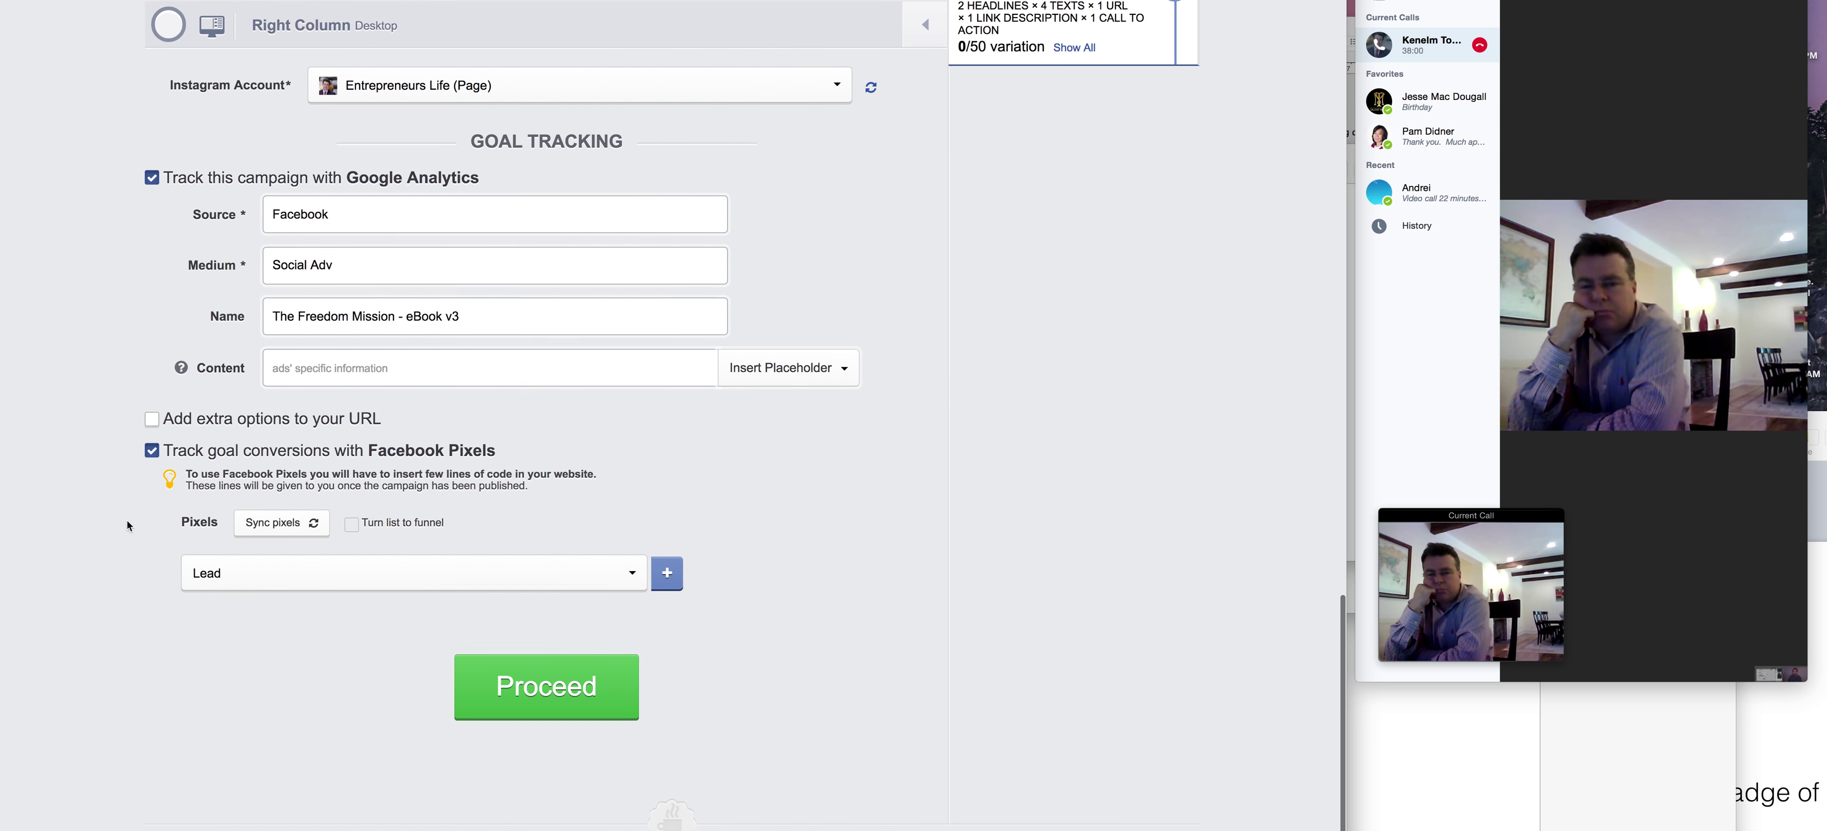
{"action": "left_click", "coordinate": [631, 679]}
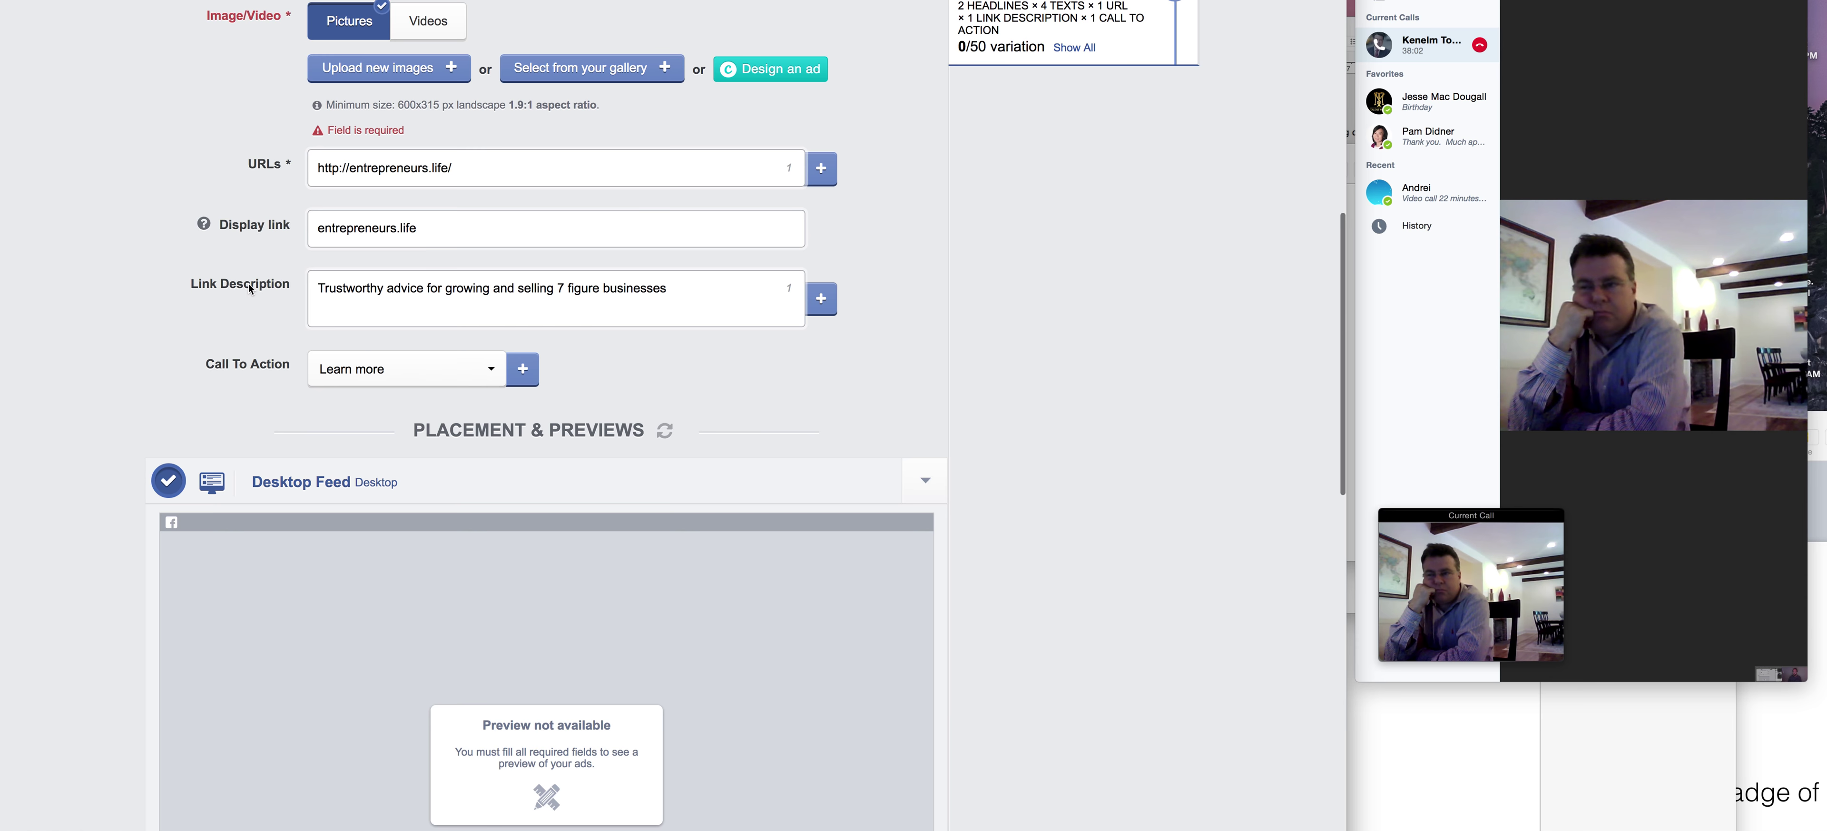
Replace the first headline with the second's "The Freedom MIssion - How to go from Solo Business Owner to Entrepreneur" and remove the second headline entry.
{"action": "scroll", "coordinate": [185, 251], "scroll_direction": "up", "scroll_amount": 15}
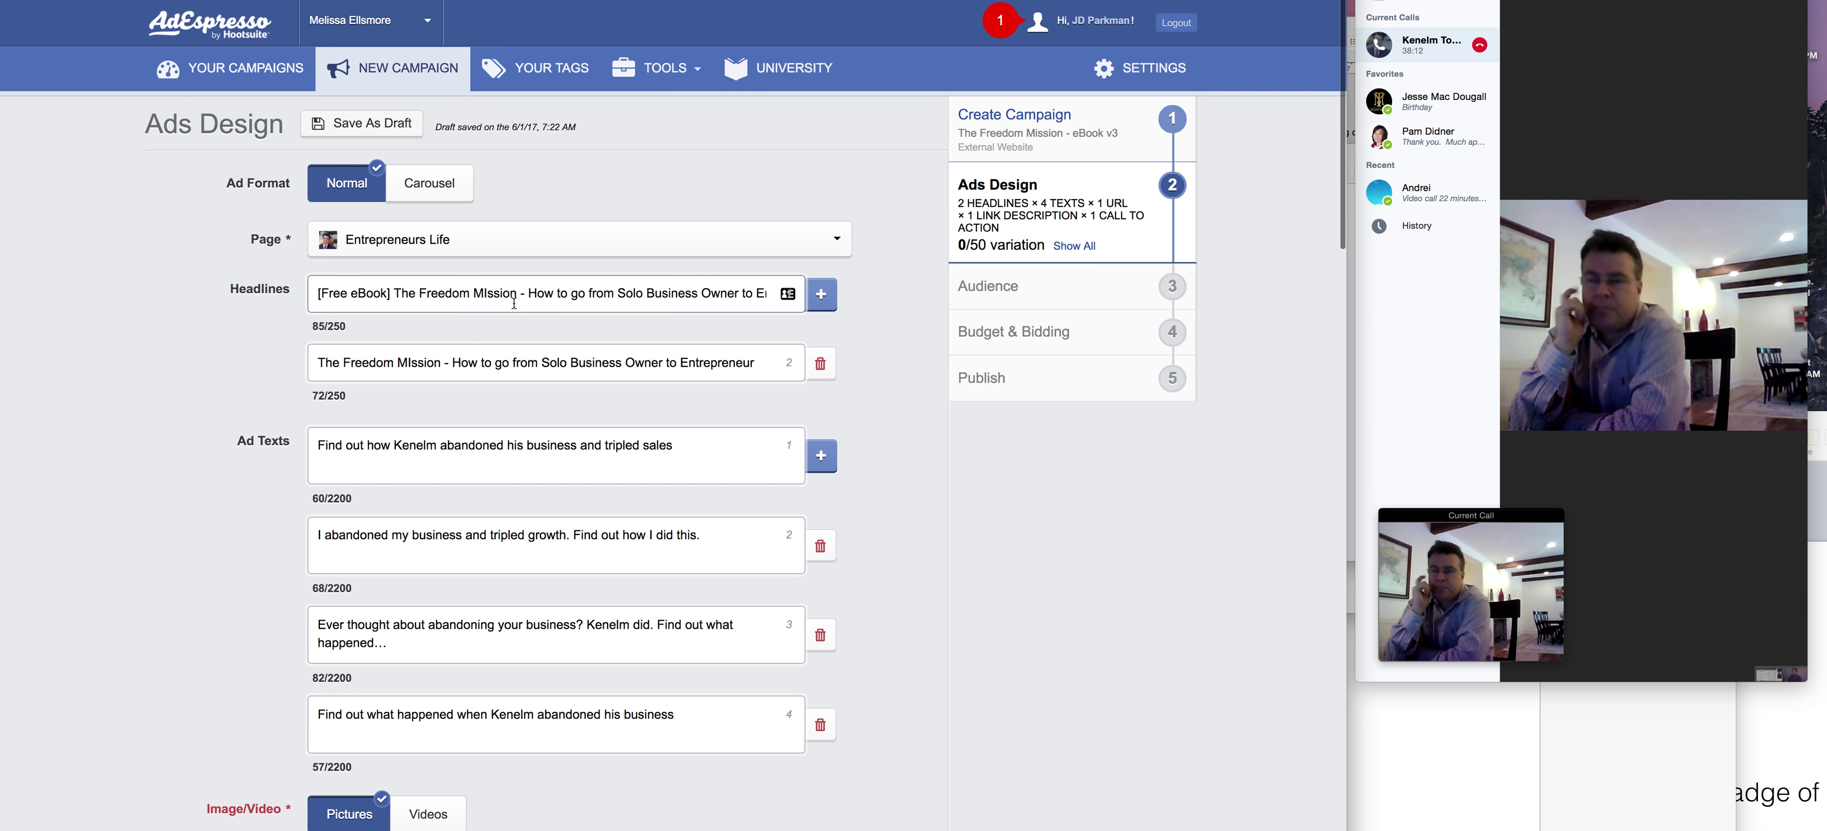
{"action": "left_click", "coordinate": [797, 281]}
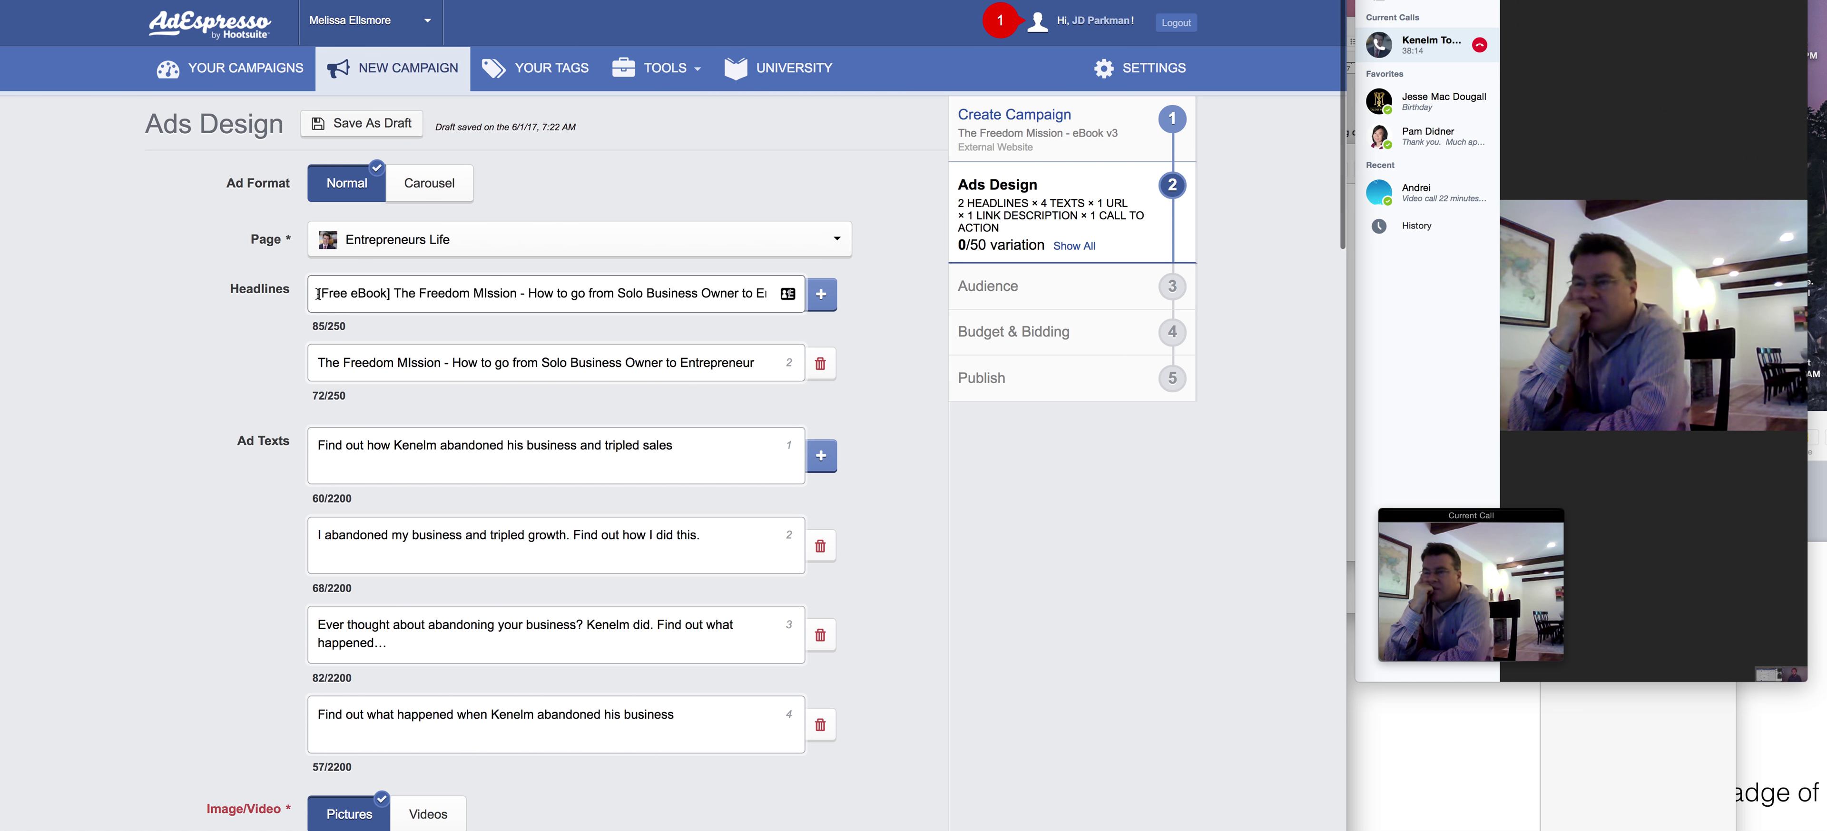
{"action": "triple_click", "coordinate": [797, 281]}
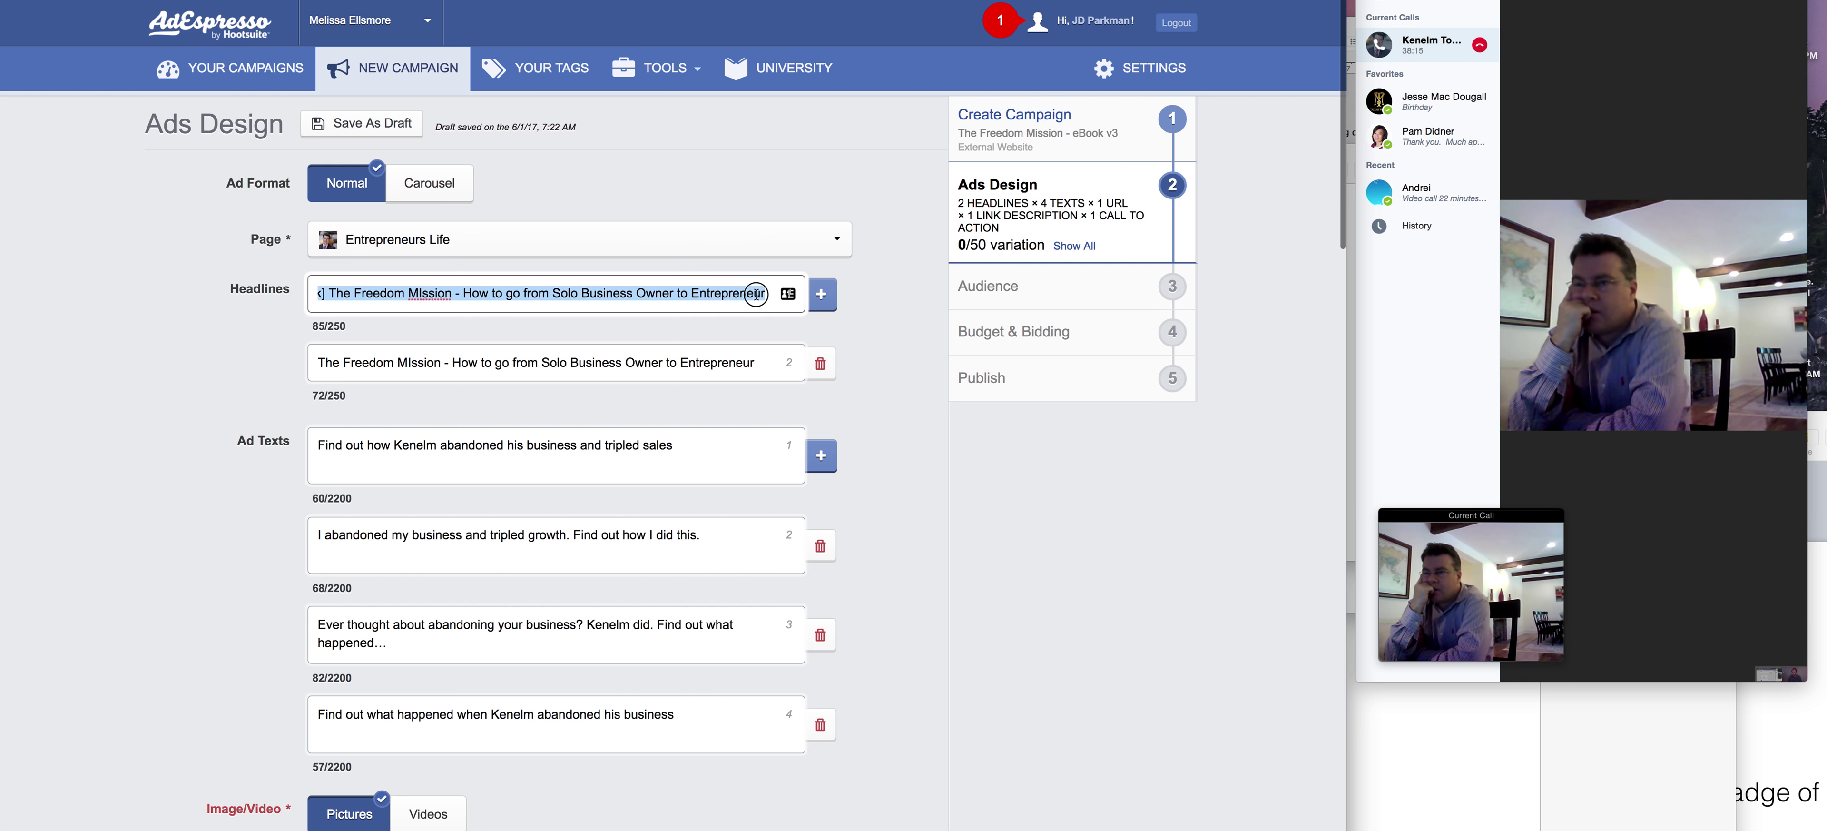
{"action": "left_click", "coordinate": [692, 364]}
{"action": "triple_click", "coordinate": [750, 364]}
{"action": "key", "text": "ctrl+c"}
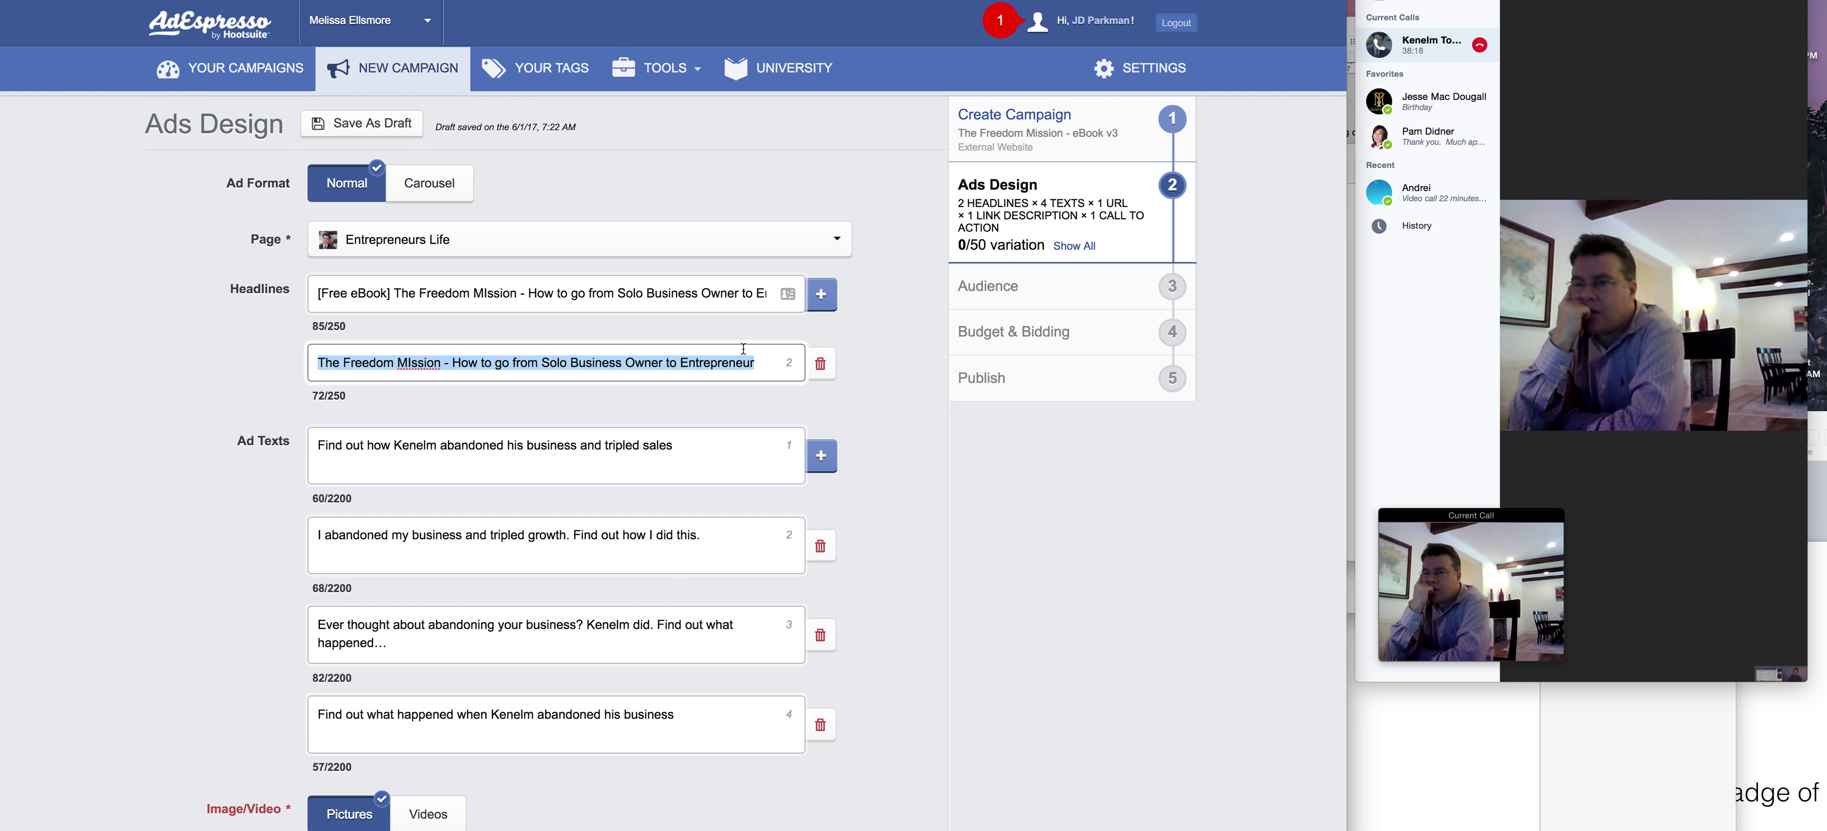
{"action": "left_click", "coordinate": [821, 363]}
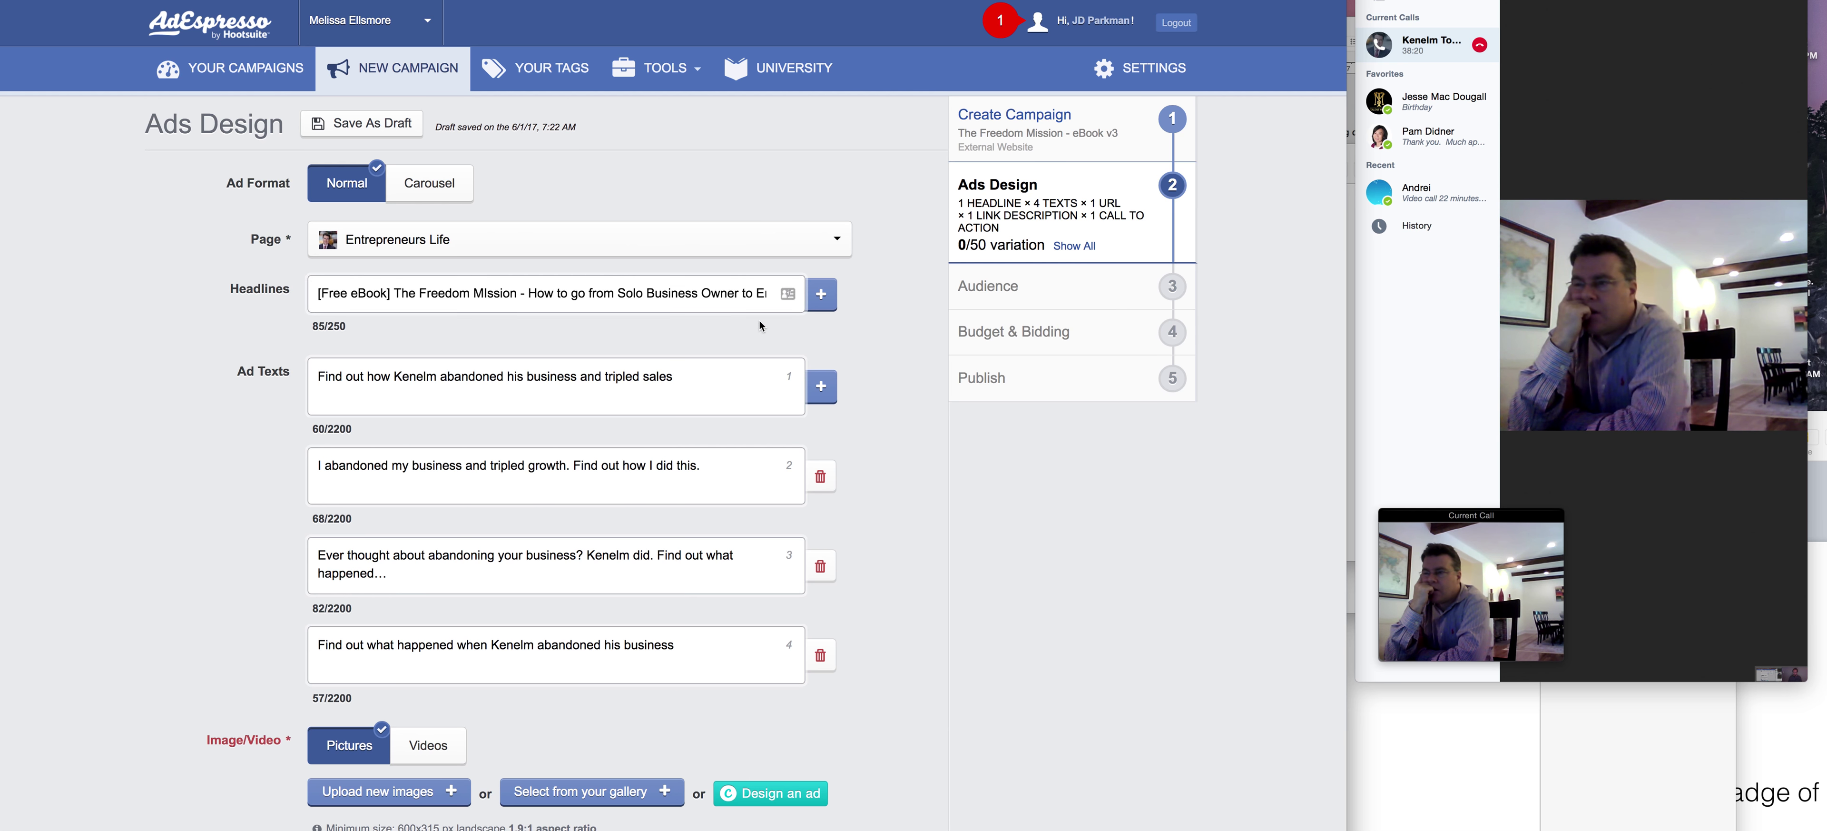
{"action": "triple_click", "coordinate": [710, 298]}
{"action": "key", "text": "ctrl+v"}
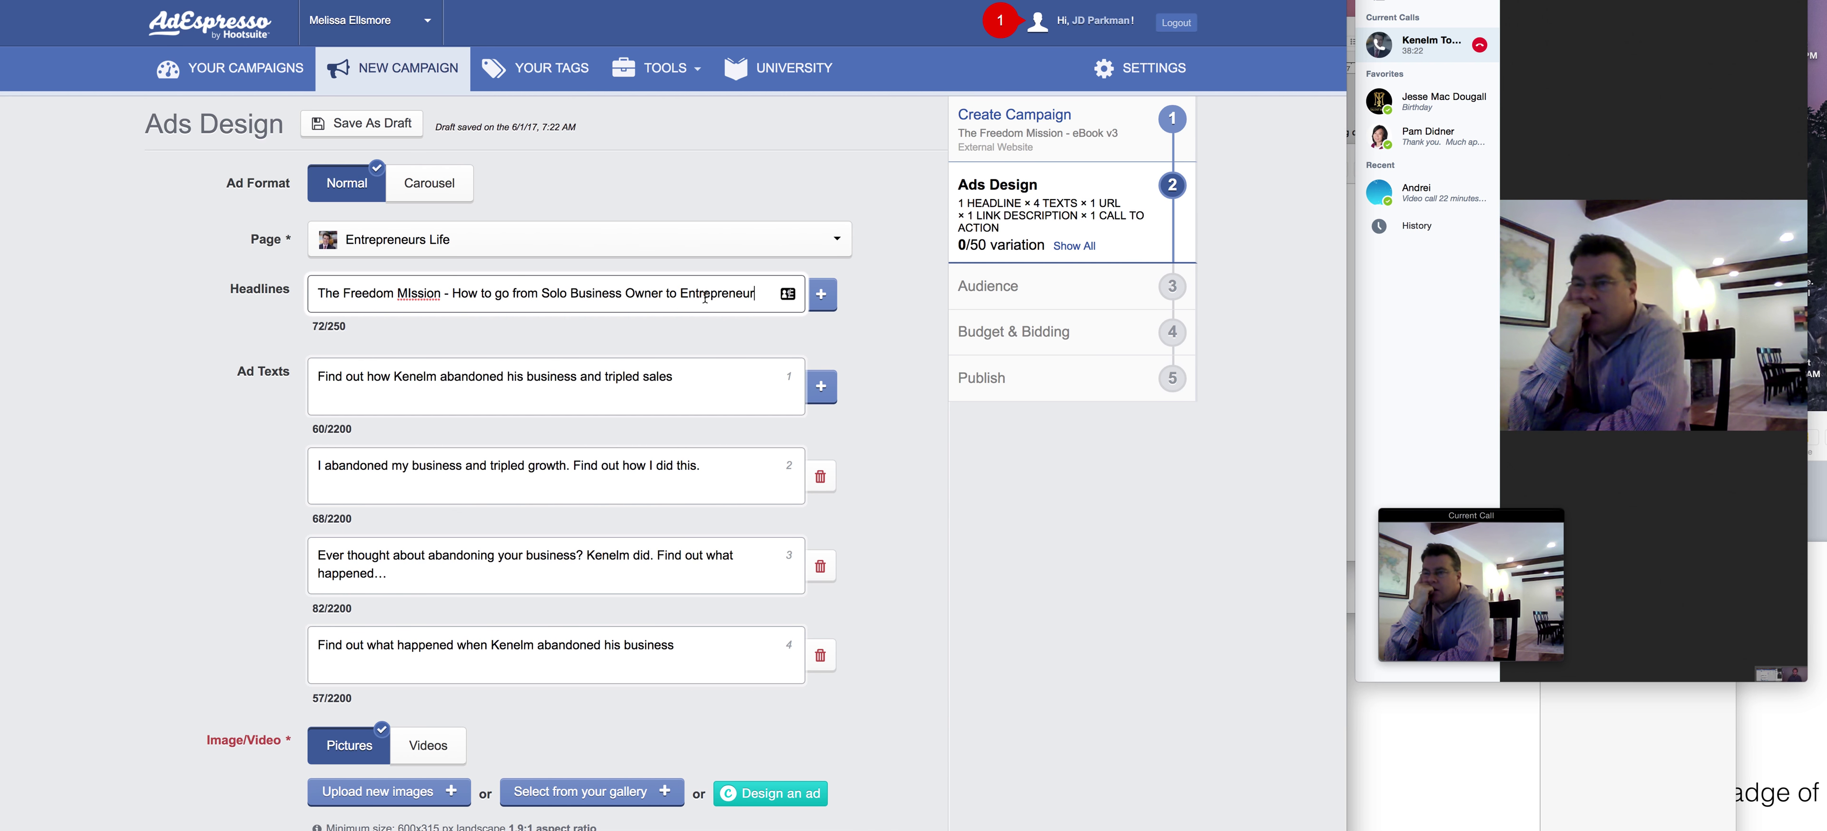
Review the wording of the four ad texts, comparing the first, second and fourth variations.
{"action": "scroll", "coordinate": [548, 397], "scroll_direction": "down", "scroll_amount": 2}
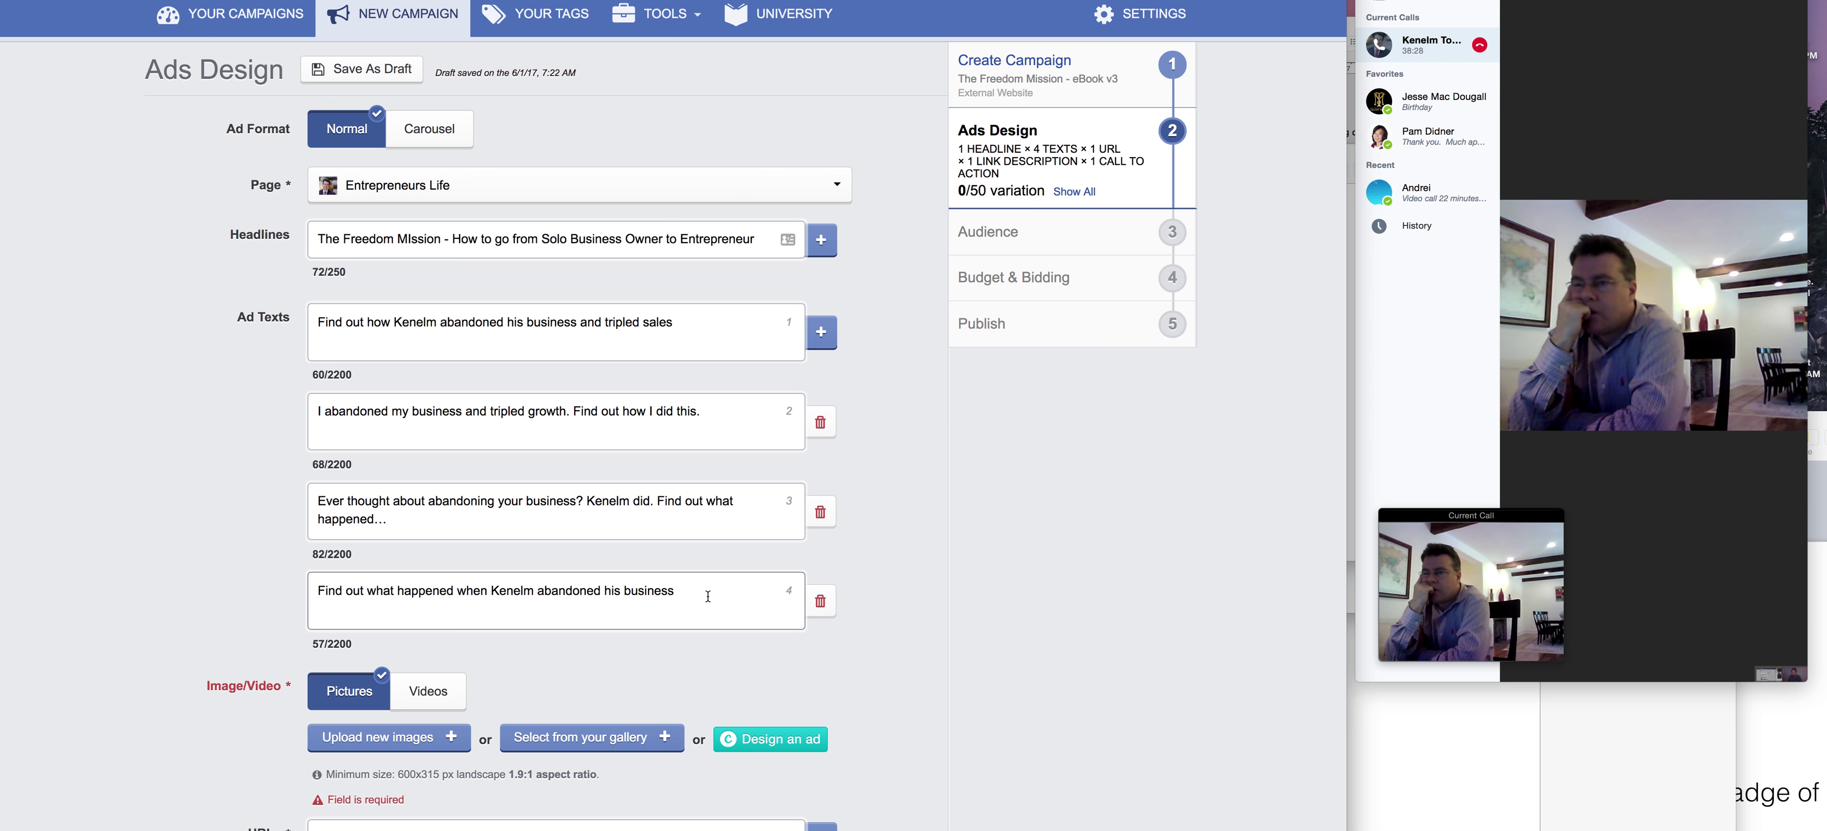
{"action": "left_click_drag", "start_coordinate": [707, 596], "coordinate": [343, 592]}
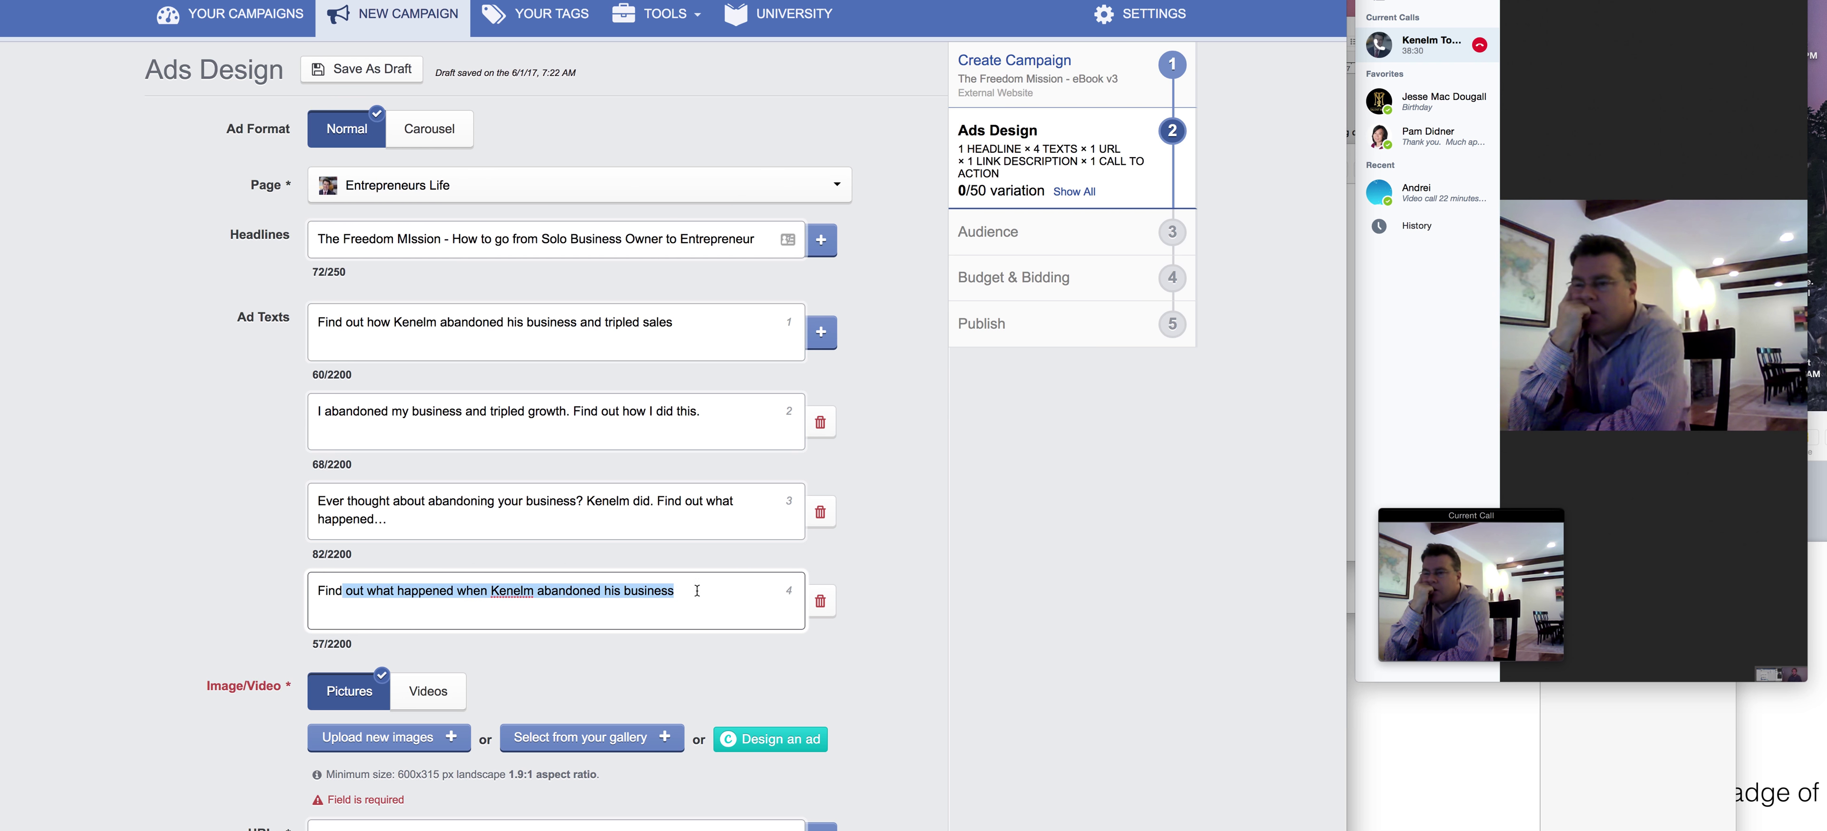
{"action": "triple_click", "coordinate": [678, 591]}
{"action": "left_click", "coordinate": [317, 321]}
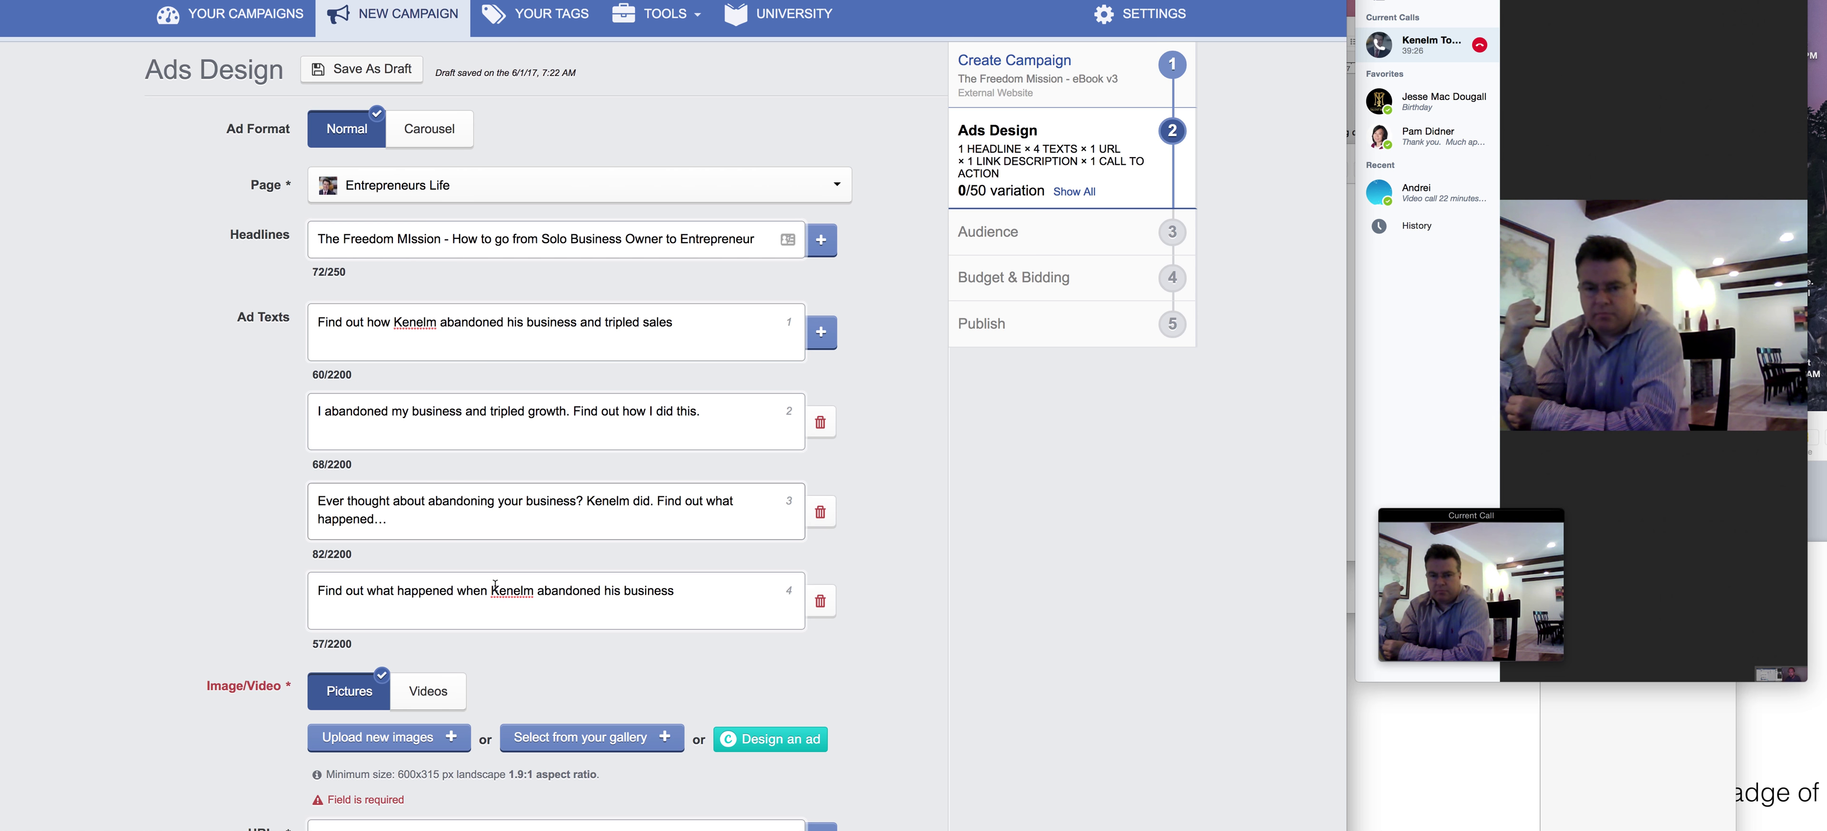
{"action": "left_click_drag", "start_coordinate": [677, 591], "coordinate": [343, 580]}
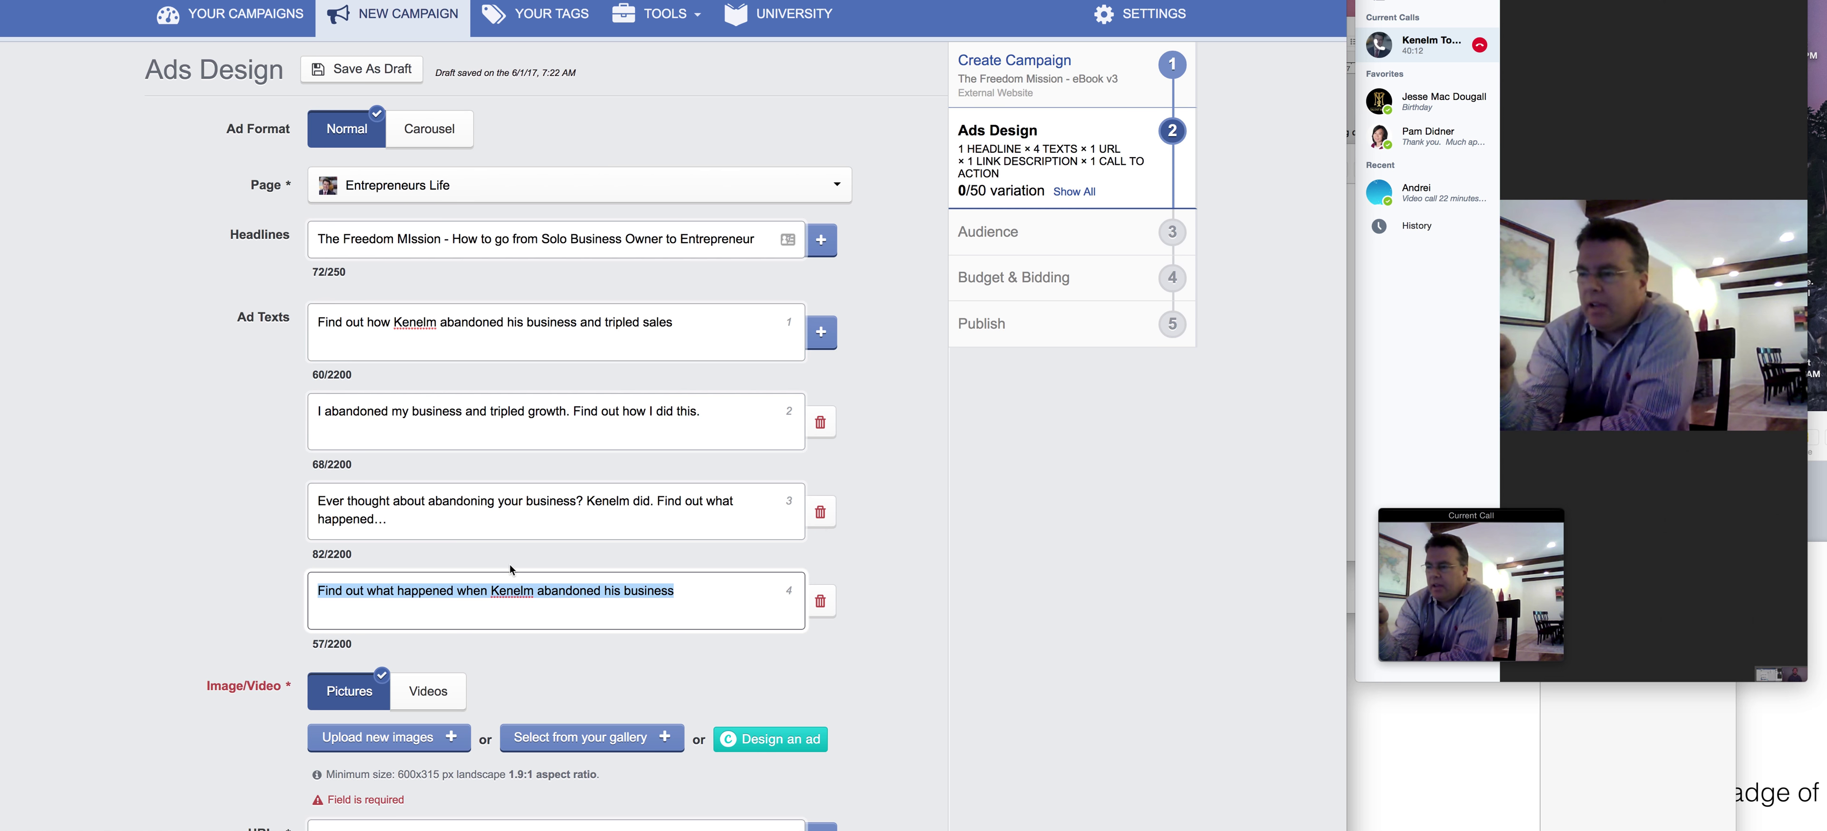
{"action": "left_click_drag", "start_coordinate": [699, 412], "coordinate": [250, 399]}
{"action": "left_click_drag", "start_coordinate": [672, 322], "coordinate": [315, 323]}
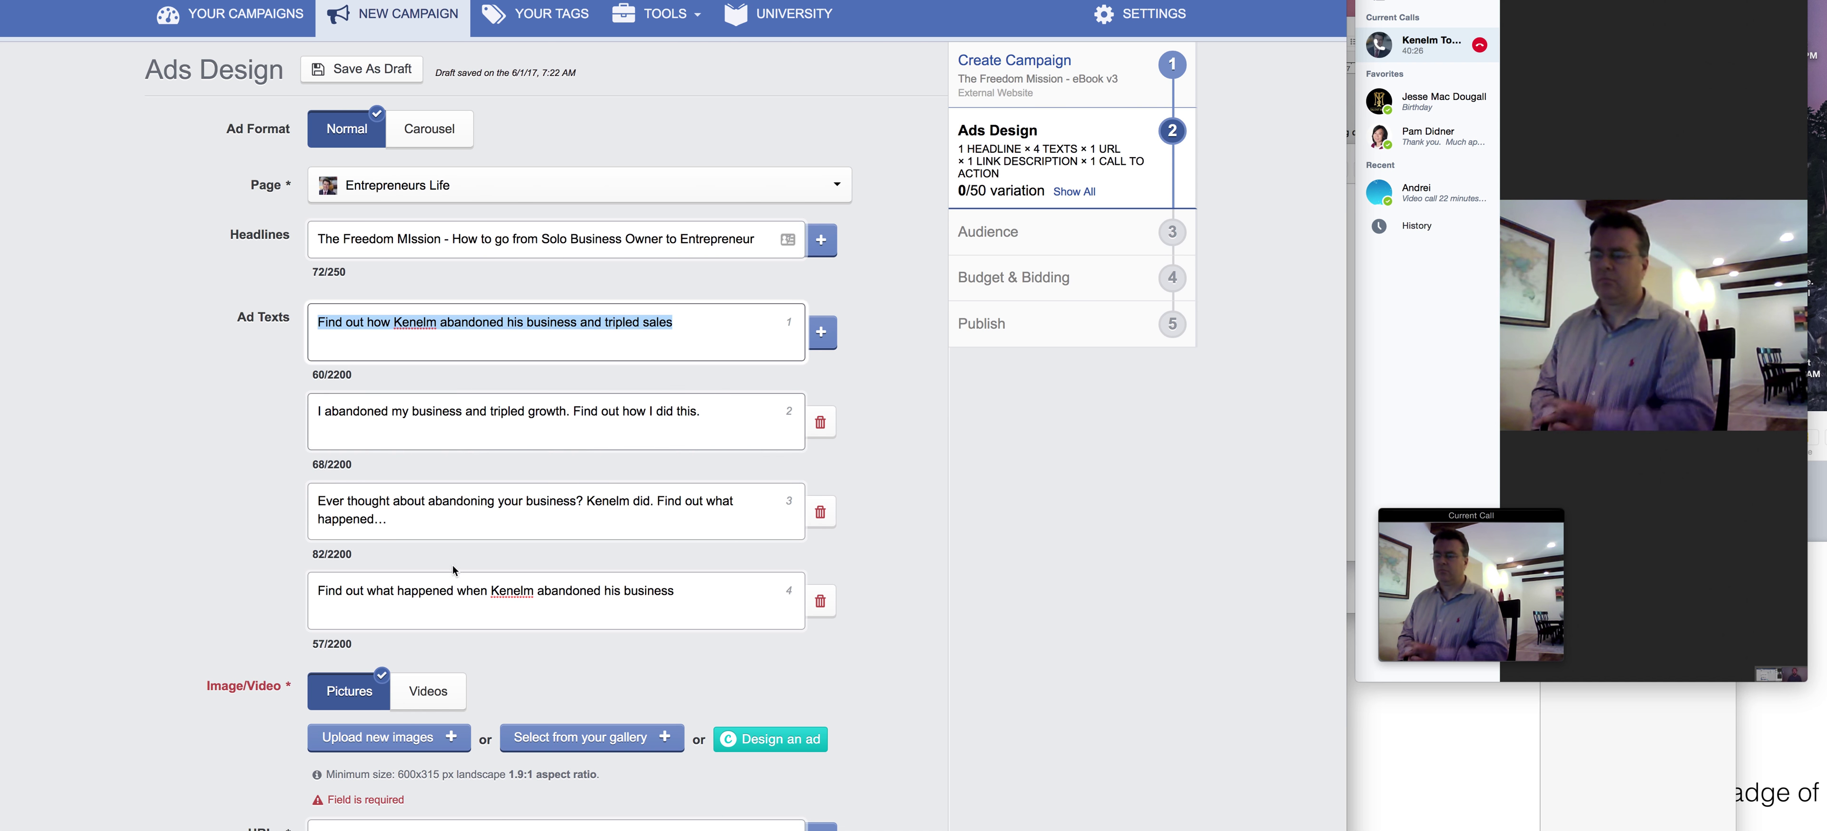
{"action": "left_click", "coordinate": [691, 599]}
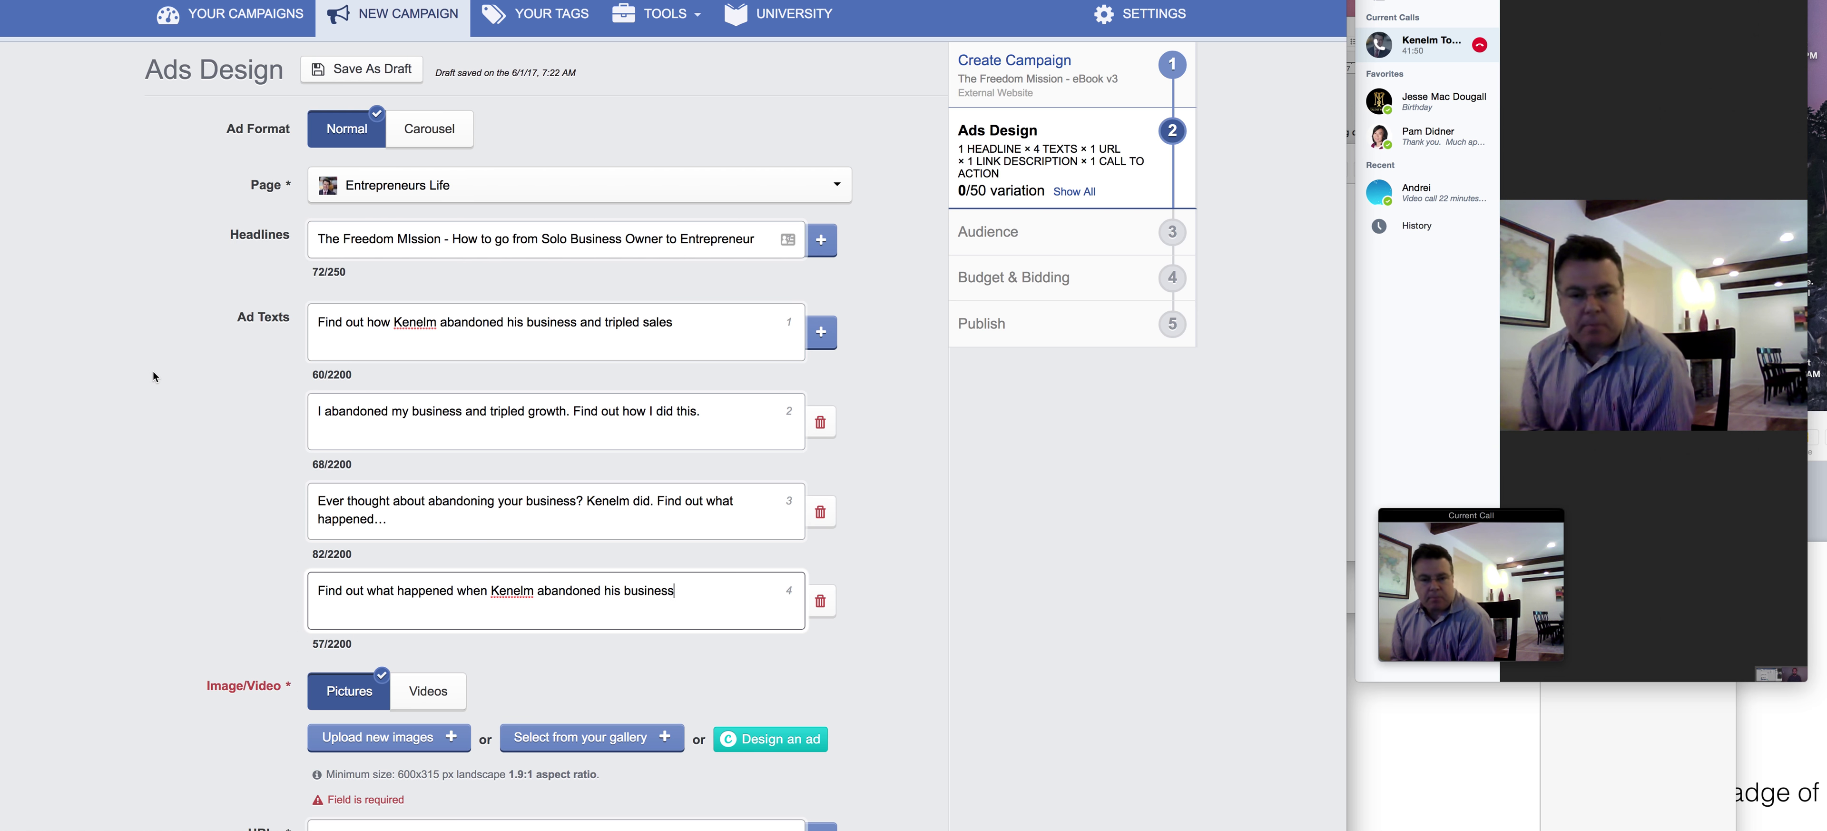
Save the campaign as a draft and mark all notifications as read.
{"action": "left_click", "coordinate": [390, 77]}
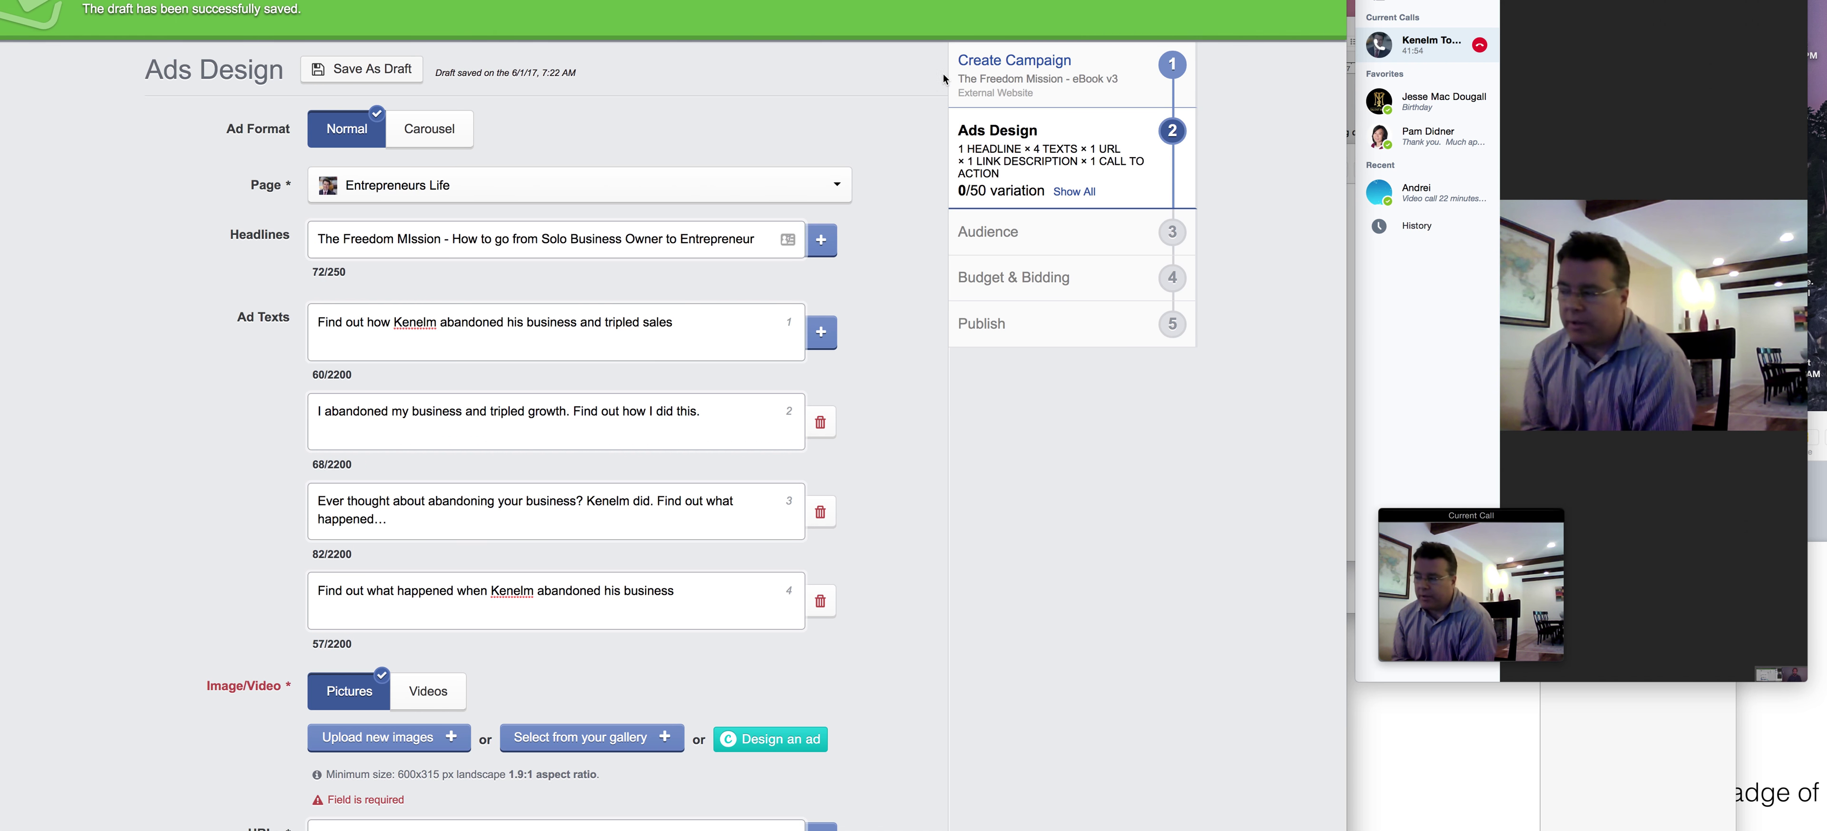
{"action": "scroll", "coordinate": [951, 80], "scroll_direction": "up", "scroll_amount": 2}
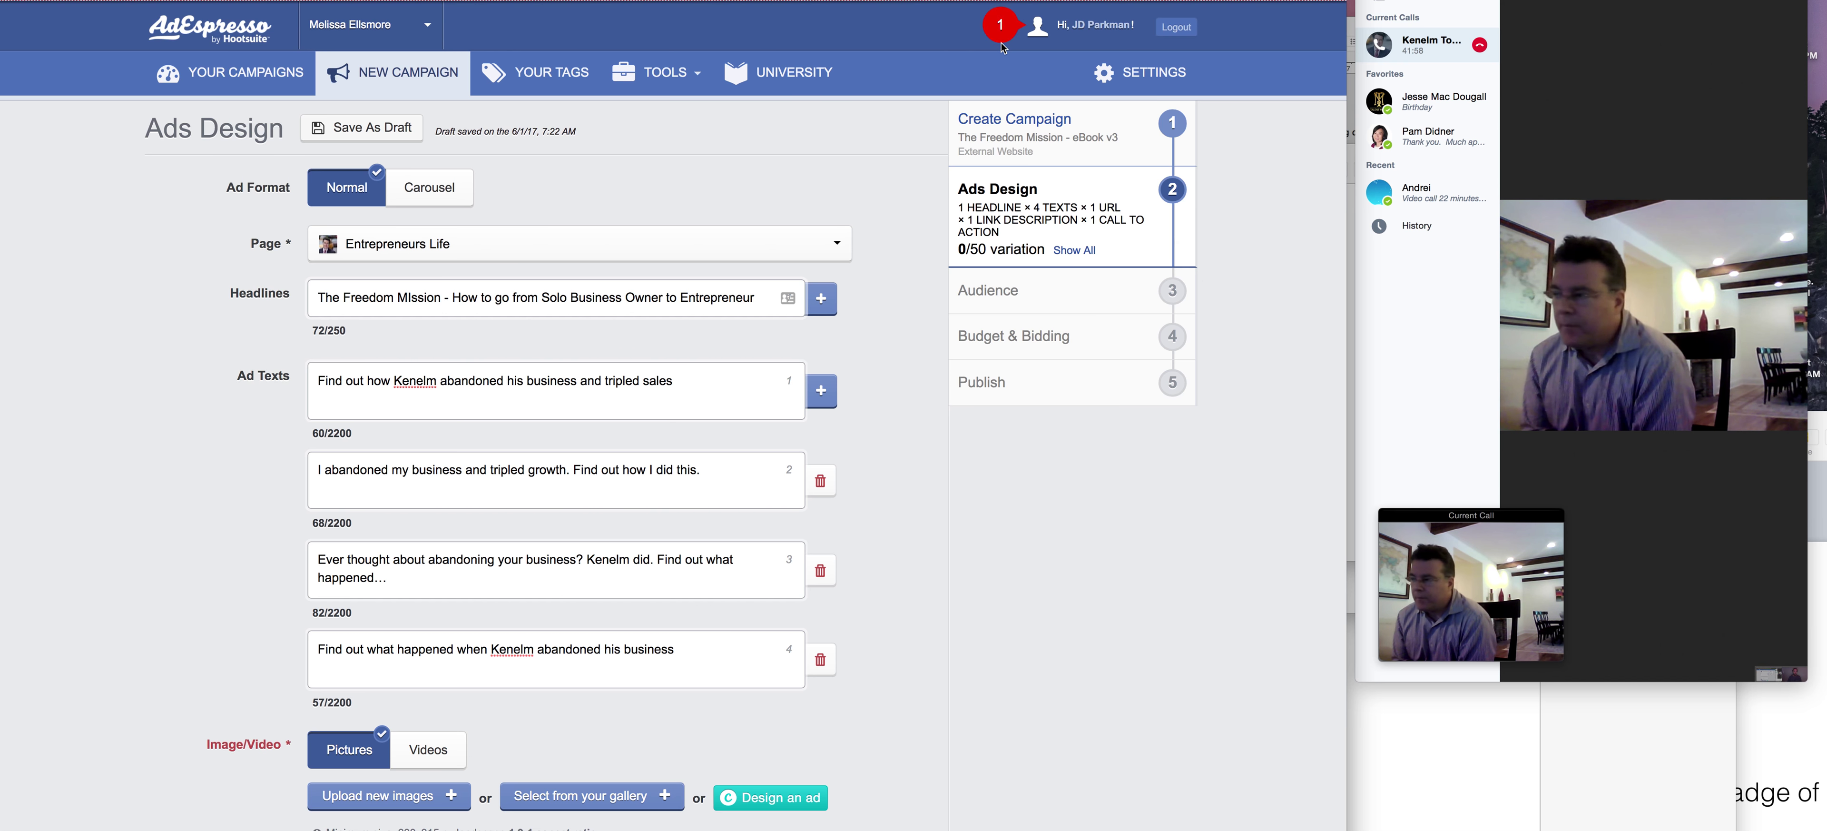
{"action": "left_click", "coordinate": [1000, 30]}
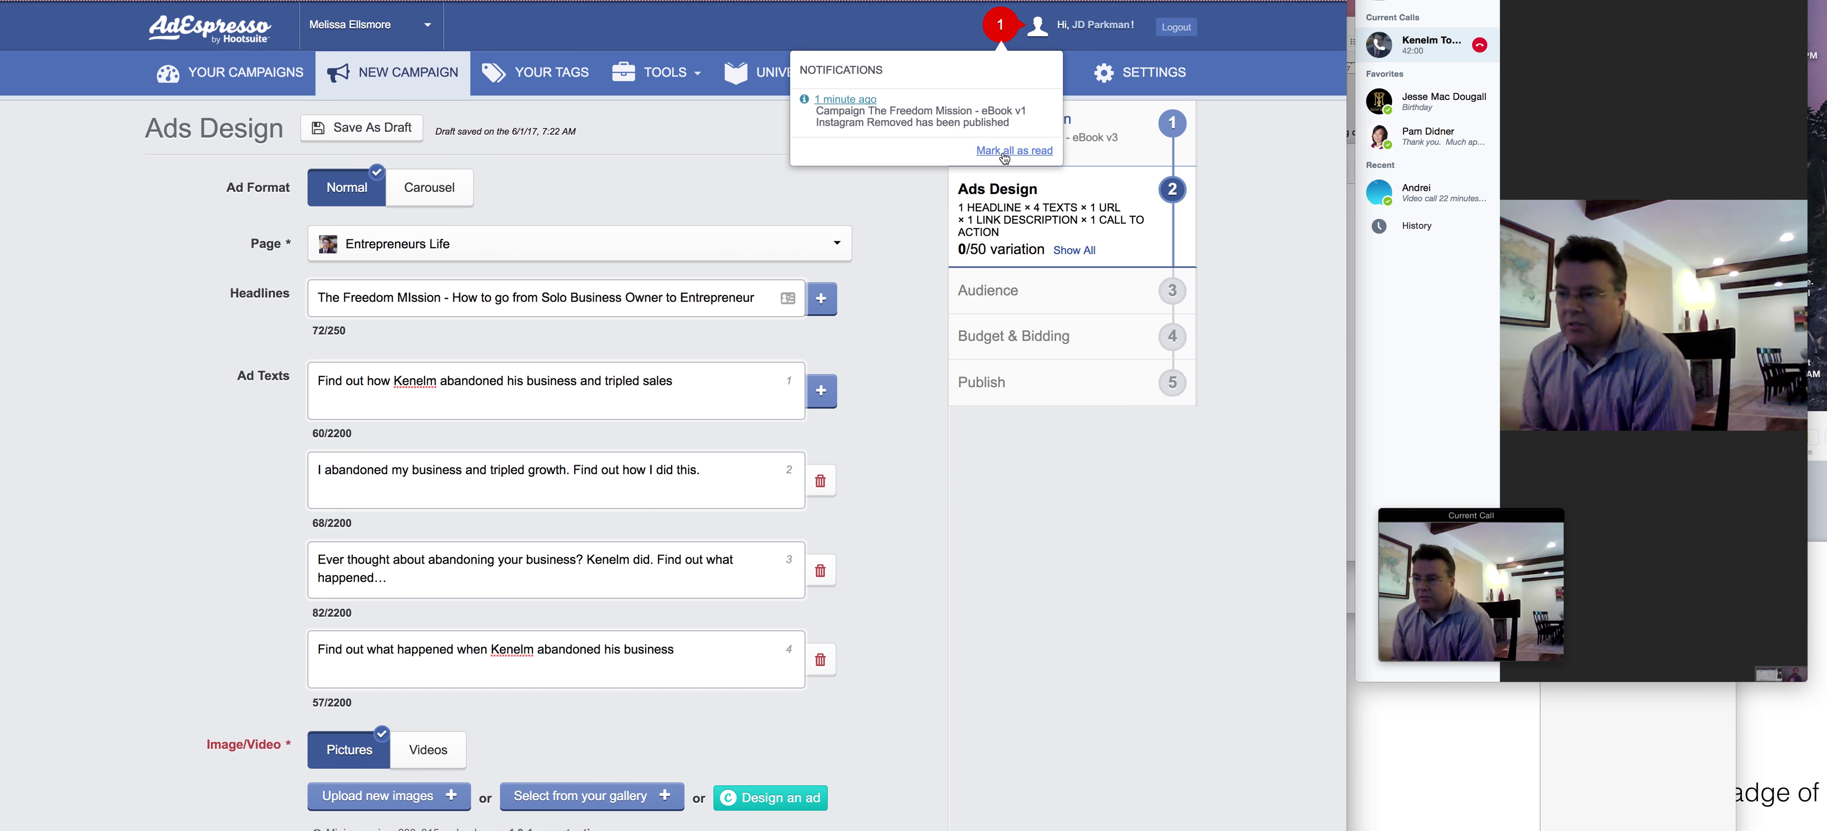
{"action": "left_click", "coordinate": [1044, 155]}
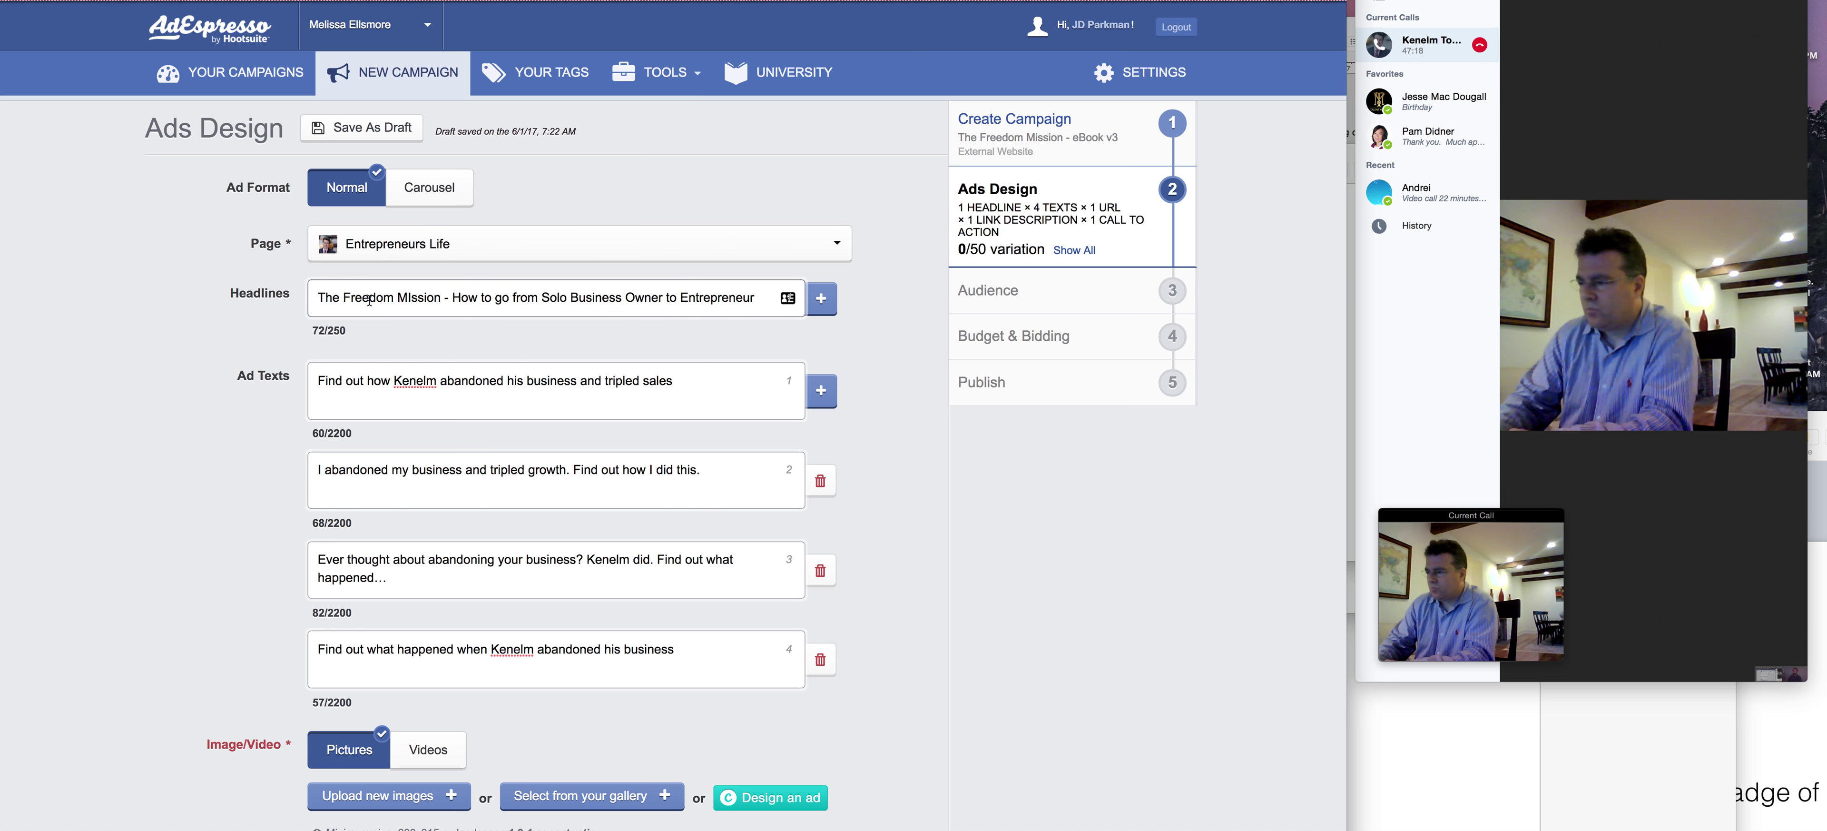
Review the wording of the ad headline and the link description about growing and selling 7 figure businesses.
{"action": "left_click", "coordinate": [317, 297]}
{"action": "left_click_drag", "start_coordinate": [317, 297], "coordinate": [733, 299]}
{"action": "scroll", "coordinate": [243, 345], "scroll_direction": "down", "scroll_amount": 3}
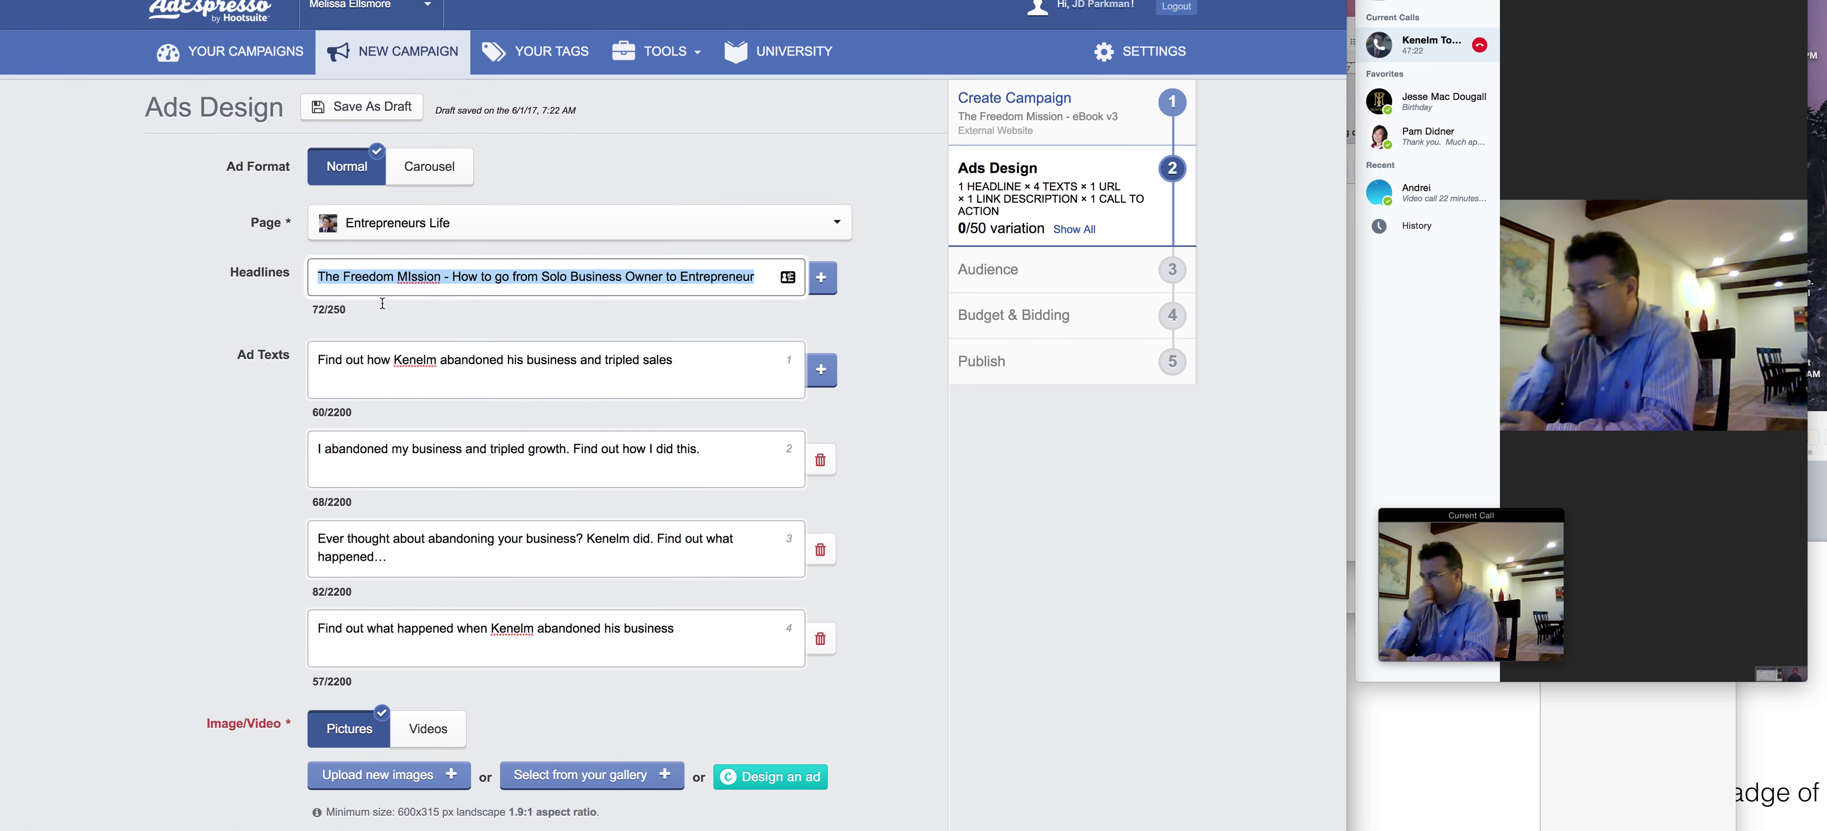
{"action": "scroll", "coordinate": [243, 346], "scroll_direction": "down", "scroll_amount": 8}
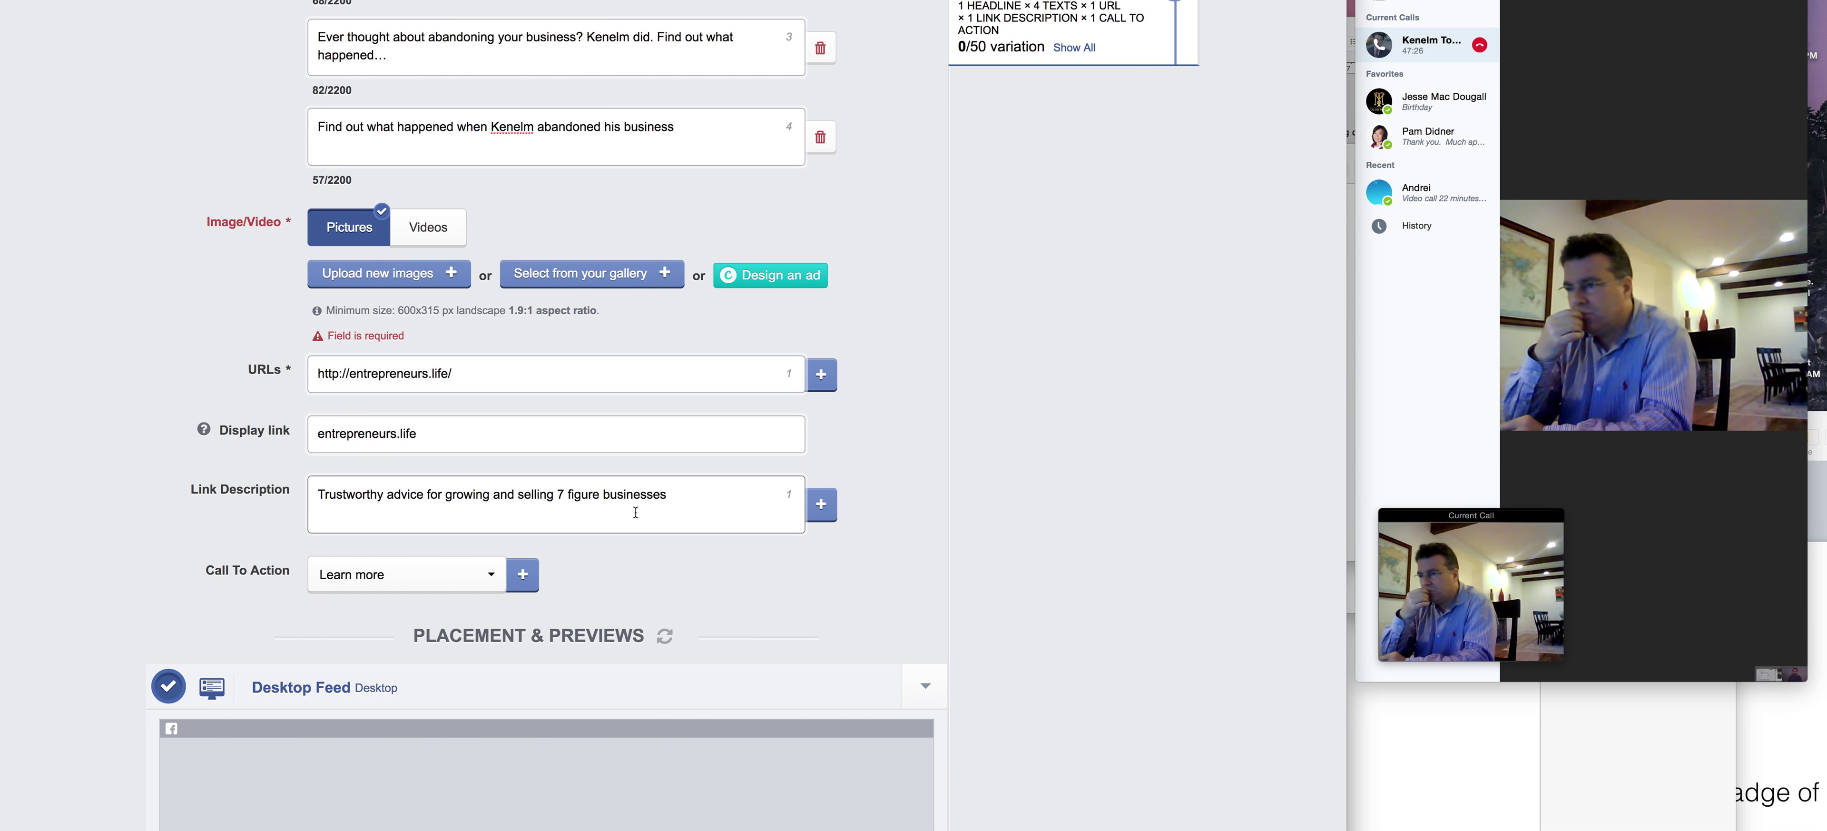
{"action": "triple_click", "coordinate": [660, 495]}
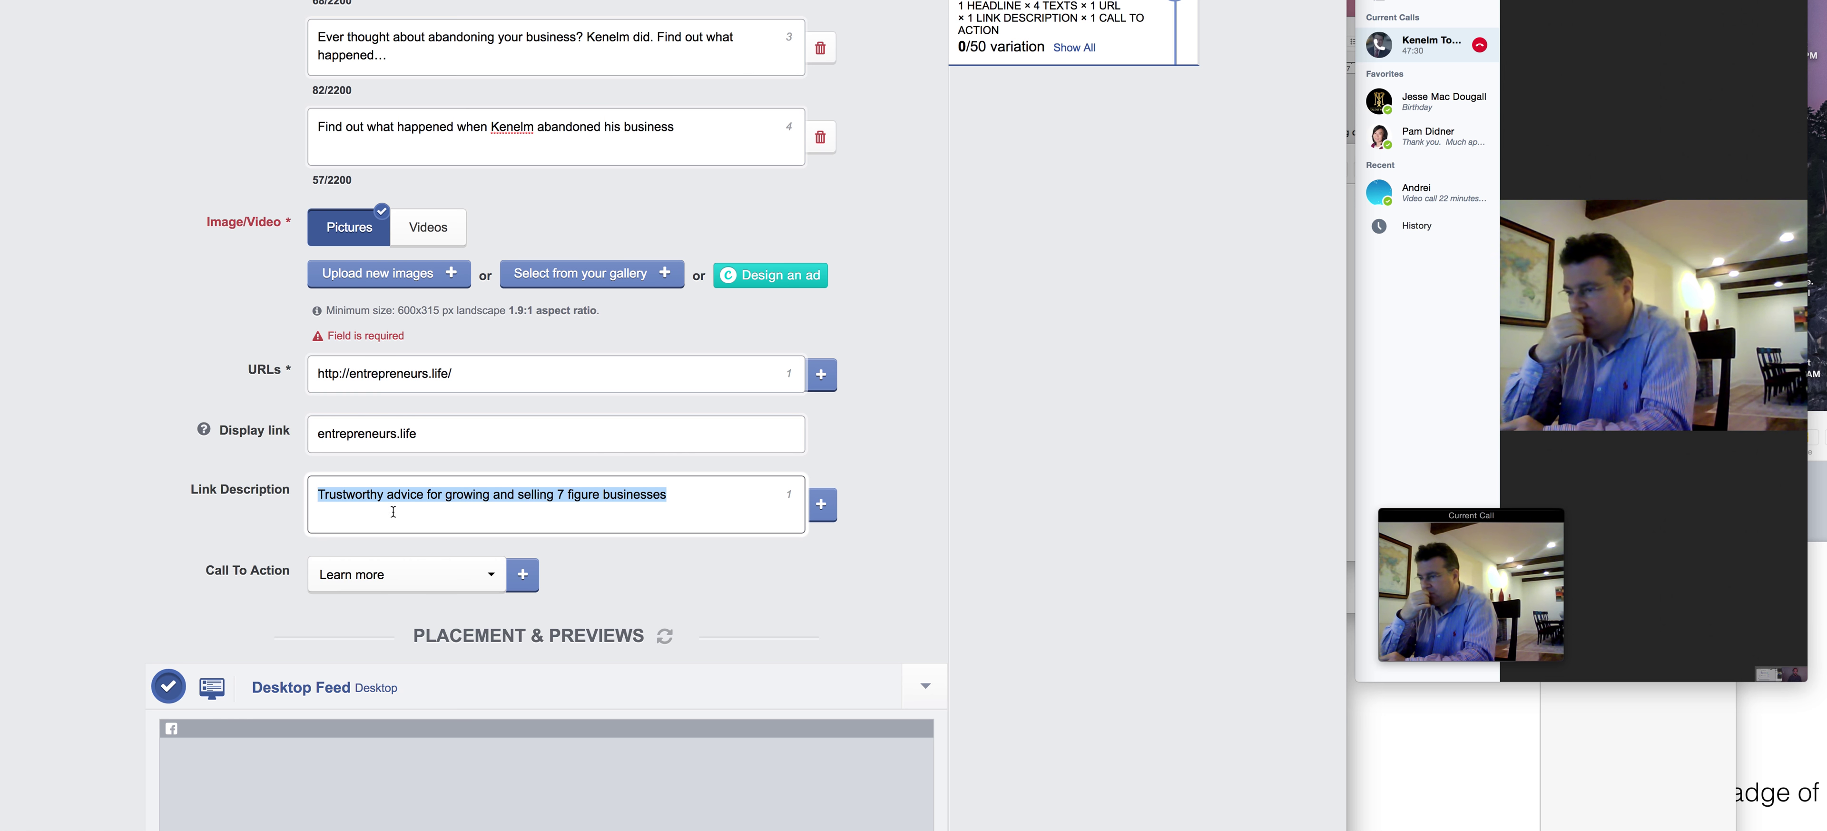
{"action": "left_click", "coordinate": [659, 496]}
{"action": "left_click", "coordinate": [292, 490]}
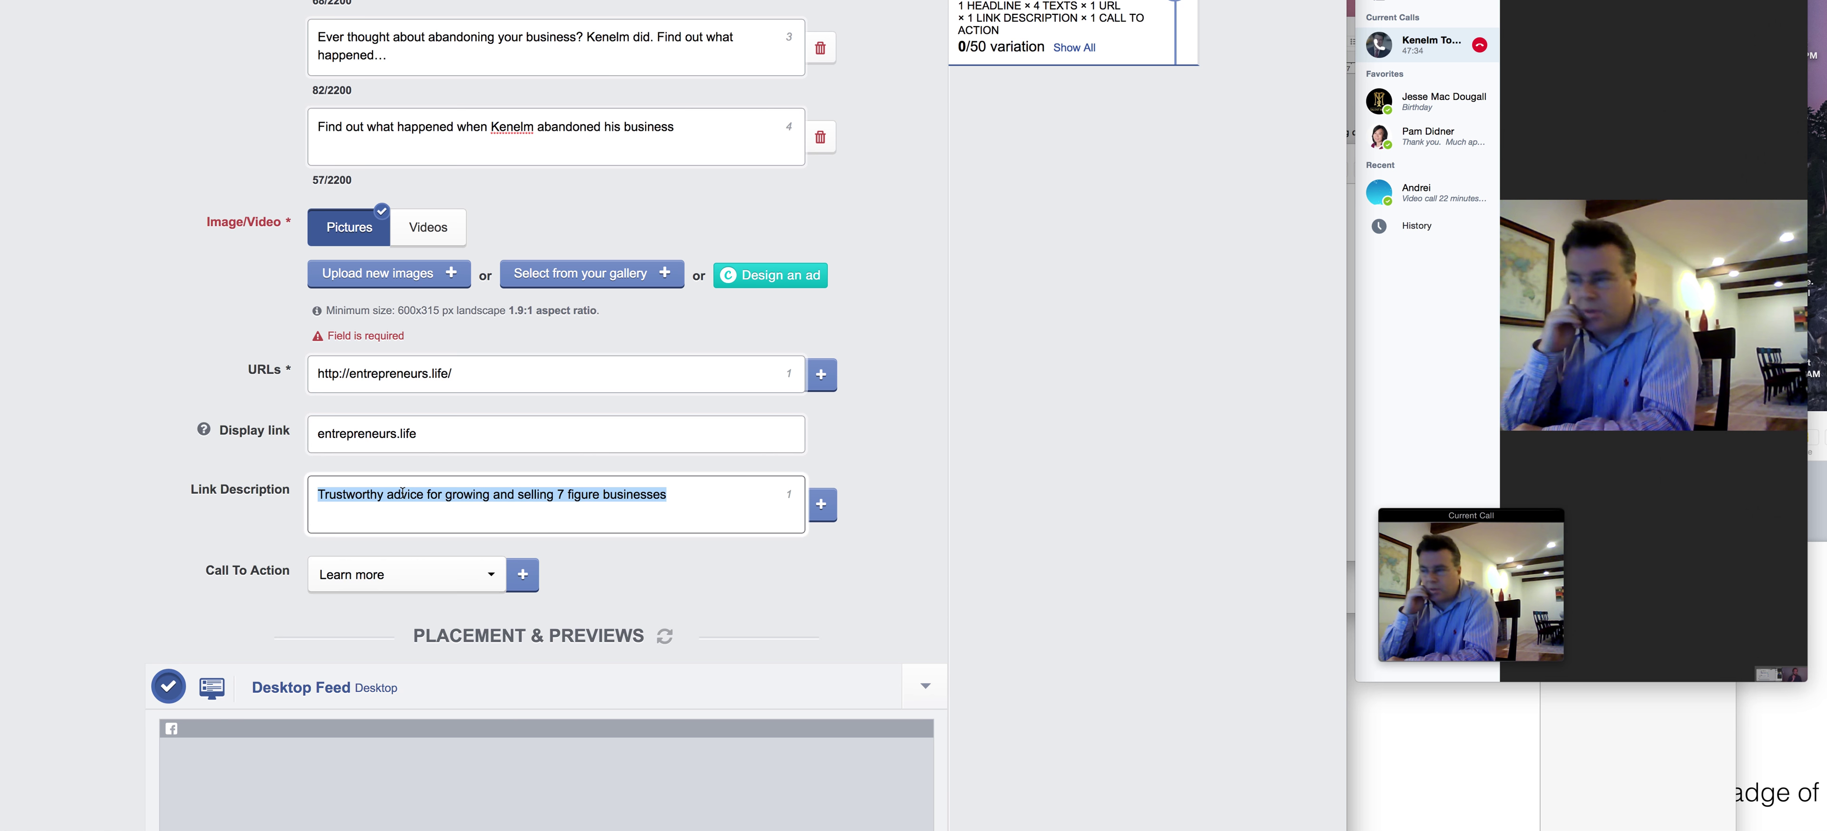
{"action": "scroll", "coordinate": [546, 506], "scroll_direction": "down", "scroll_amount": 2}
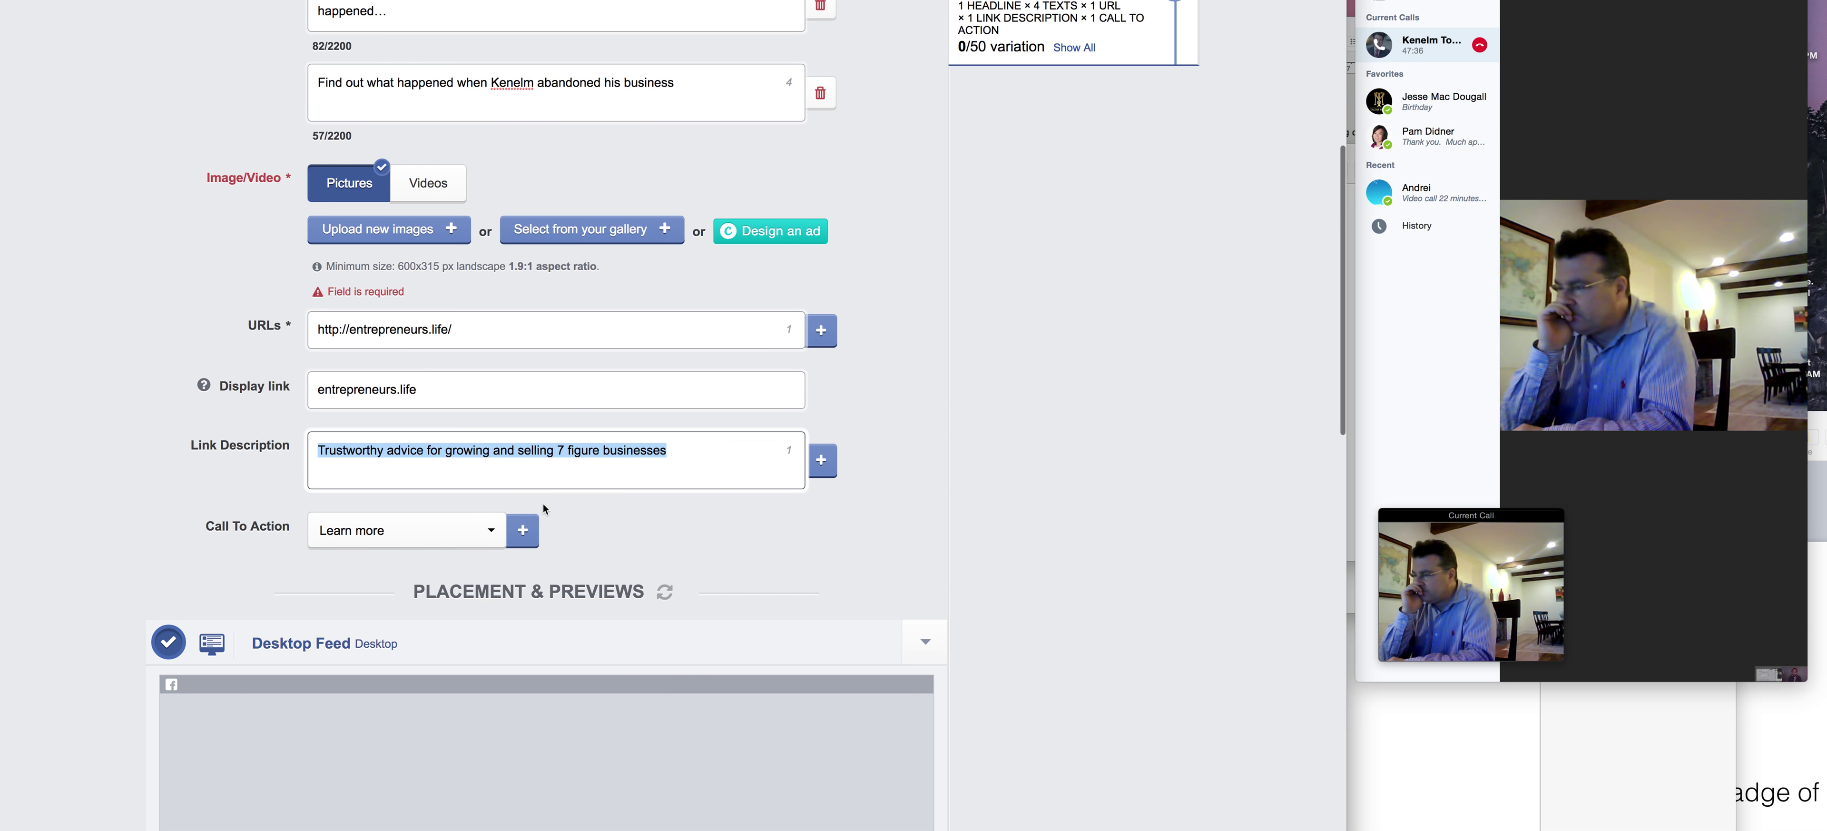
{"action": "mouse_move", "coordinate": [667, 450]}
{"action": "left_mouse_down"}
{"action": "mouse_move", "coordinate": [548, 451]}
{"action": "mouse_move", "coordinate": [670, 450]}
{"action": "left_mouse_up"}
{"action": "left_click", "coordinate": [514, 451]}
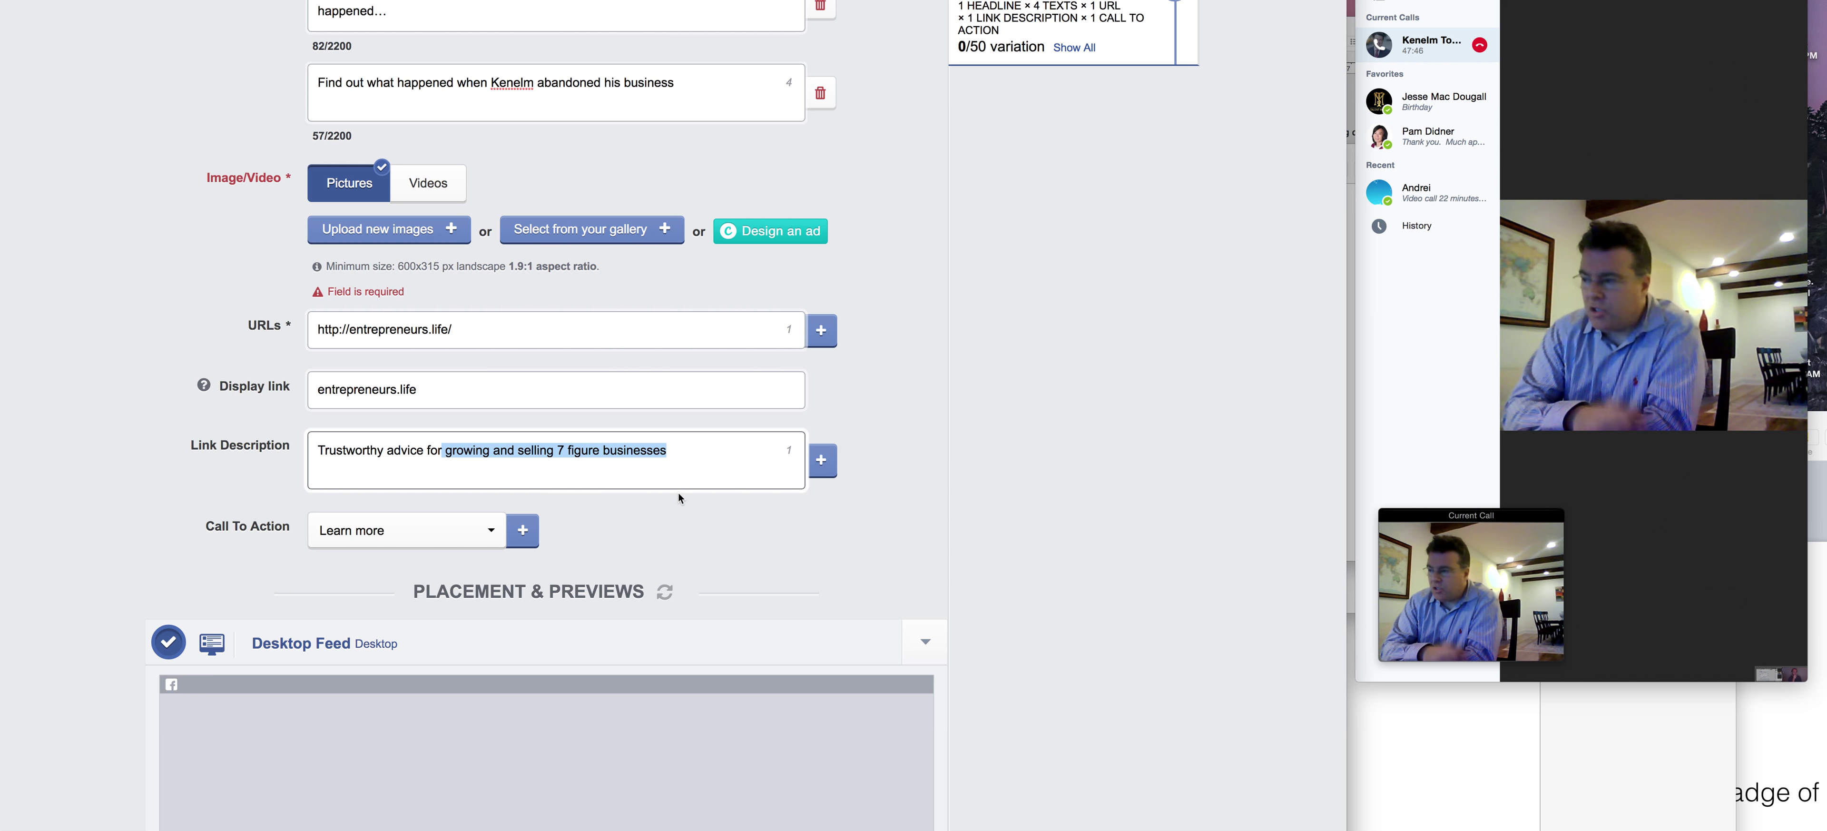
Clear the ad's destination URL.
{"action": "left_click_drag", "start_coordinate": [477, 334], "coordinate": [306, 329]}
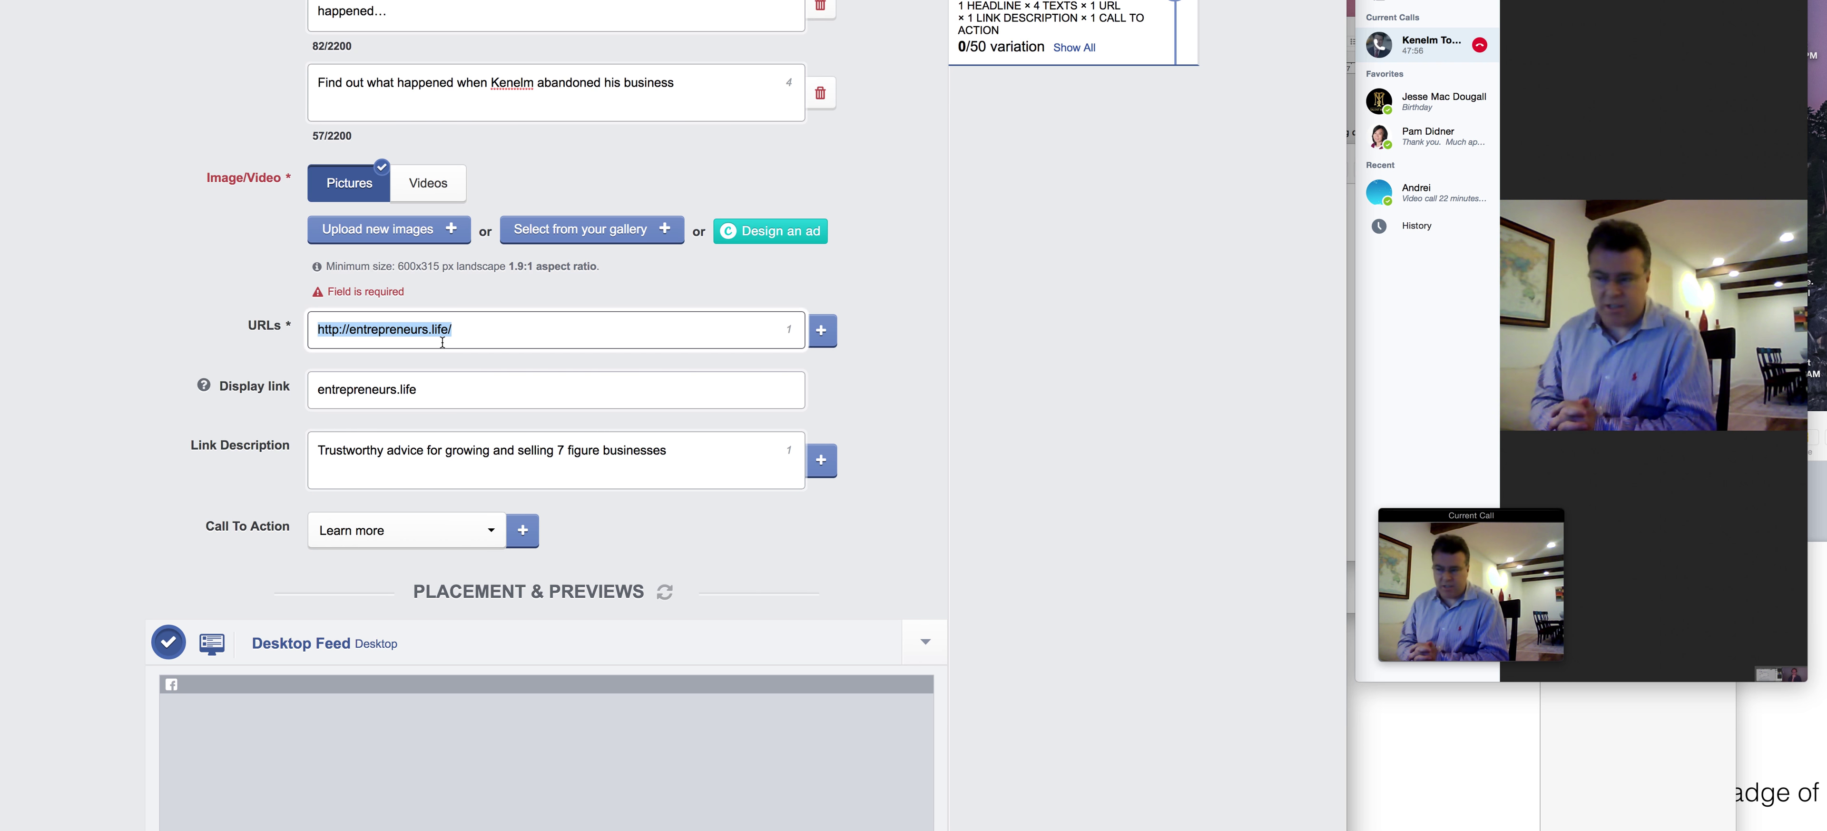
{"action": "key", "text": "BackSpace"}
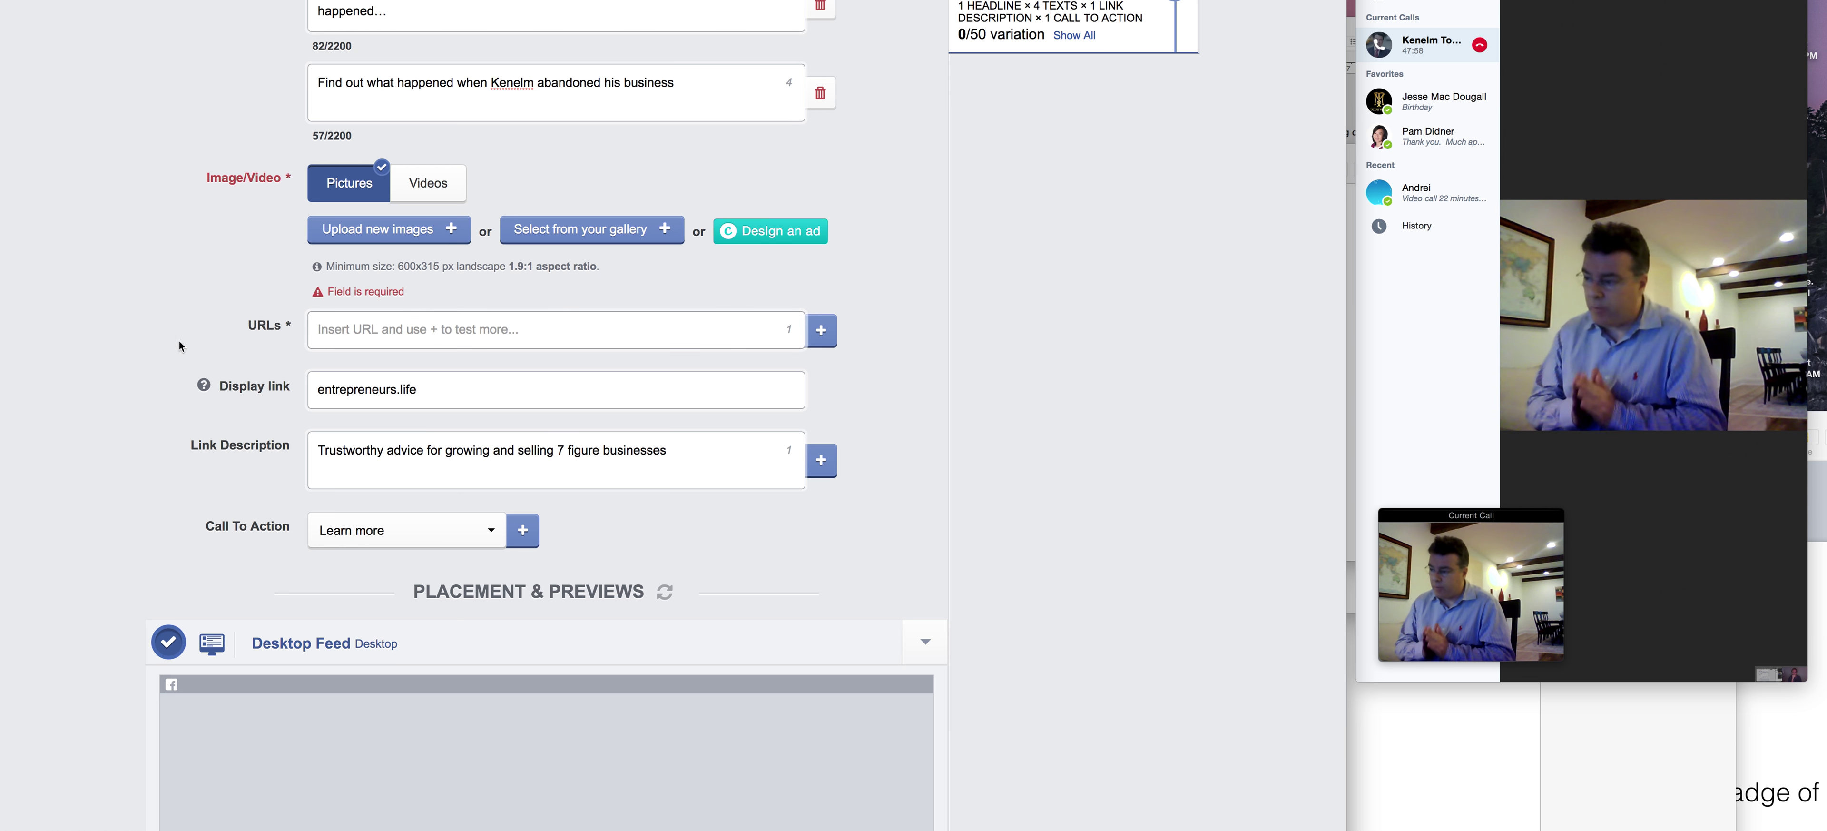
{"action": "scroll", "coordinate": [224, 396], "scroll_direction": "down", "scroll_amount": 2}
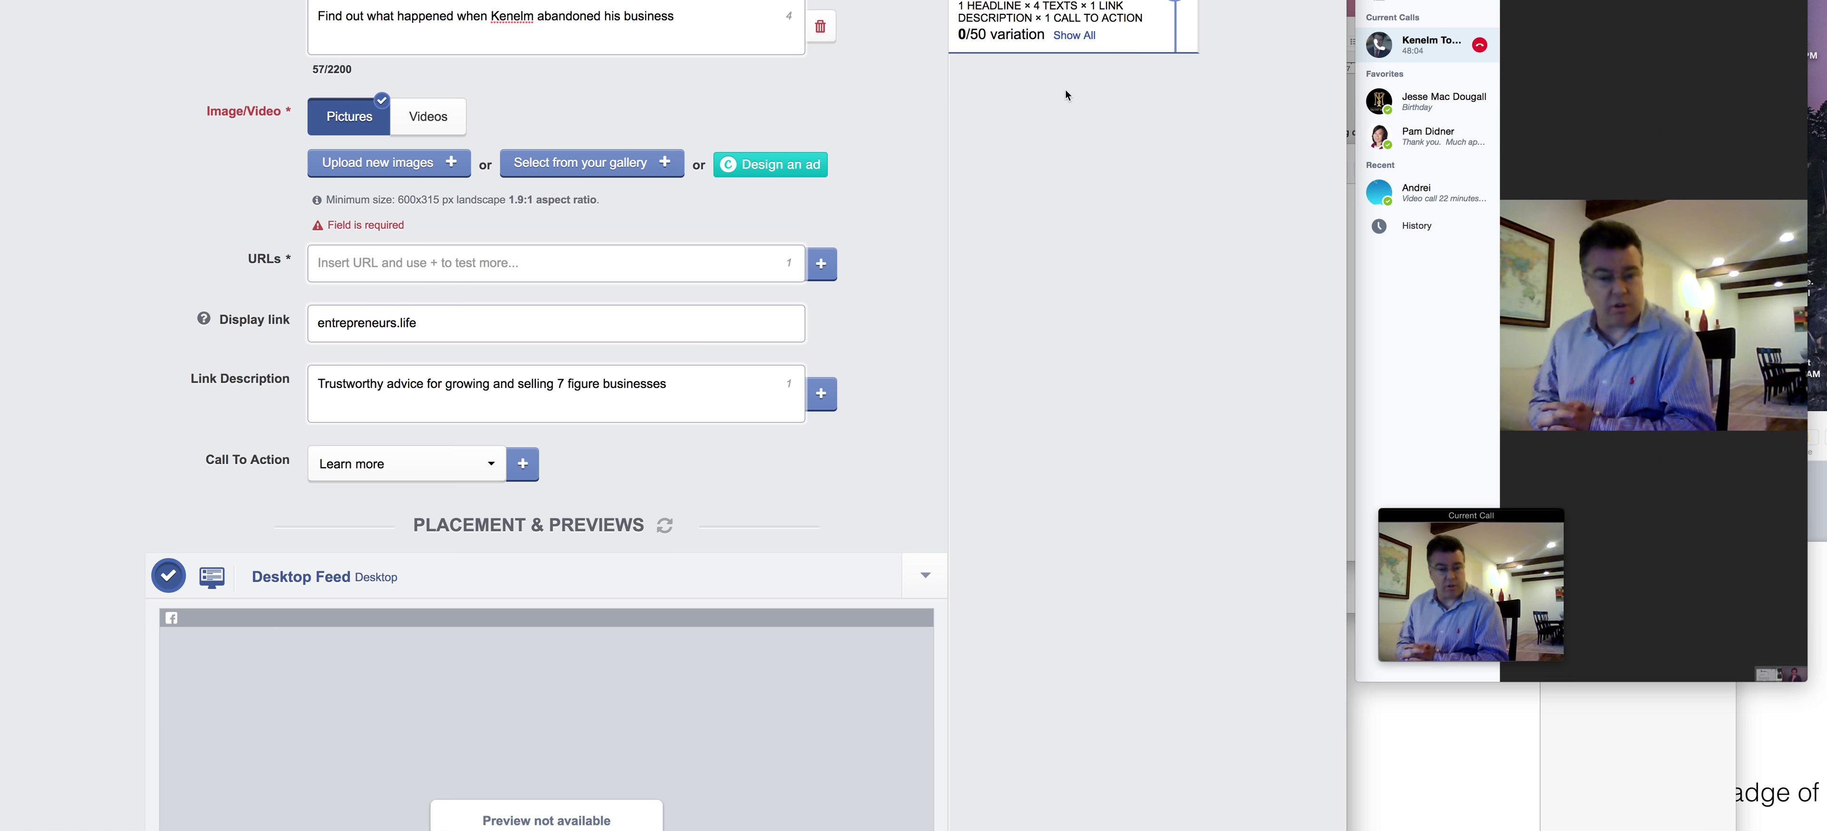
Add another headline variation to the ad and enter "Financial Independence" as its text.
{"action": "scroll", "coordinate": [1065, 91], "scroll_direction": "up", "scroll_amount": 10}
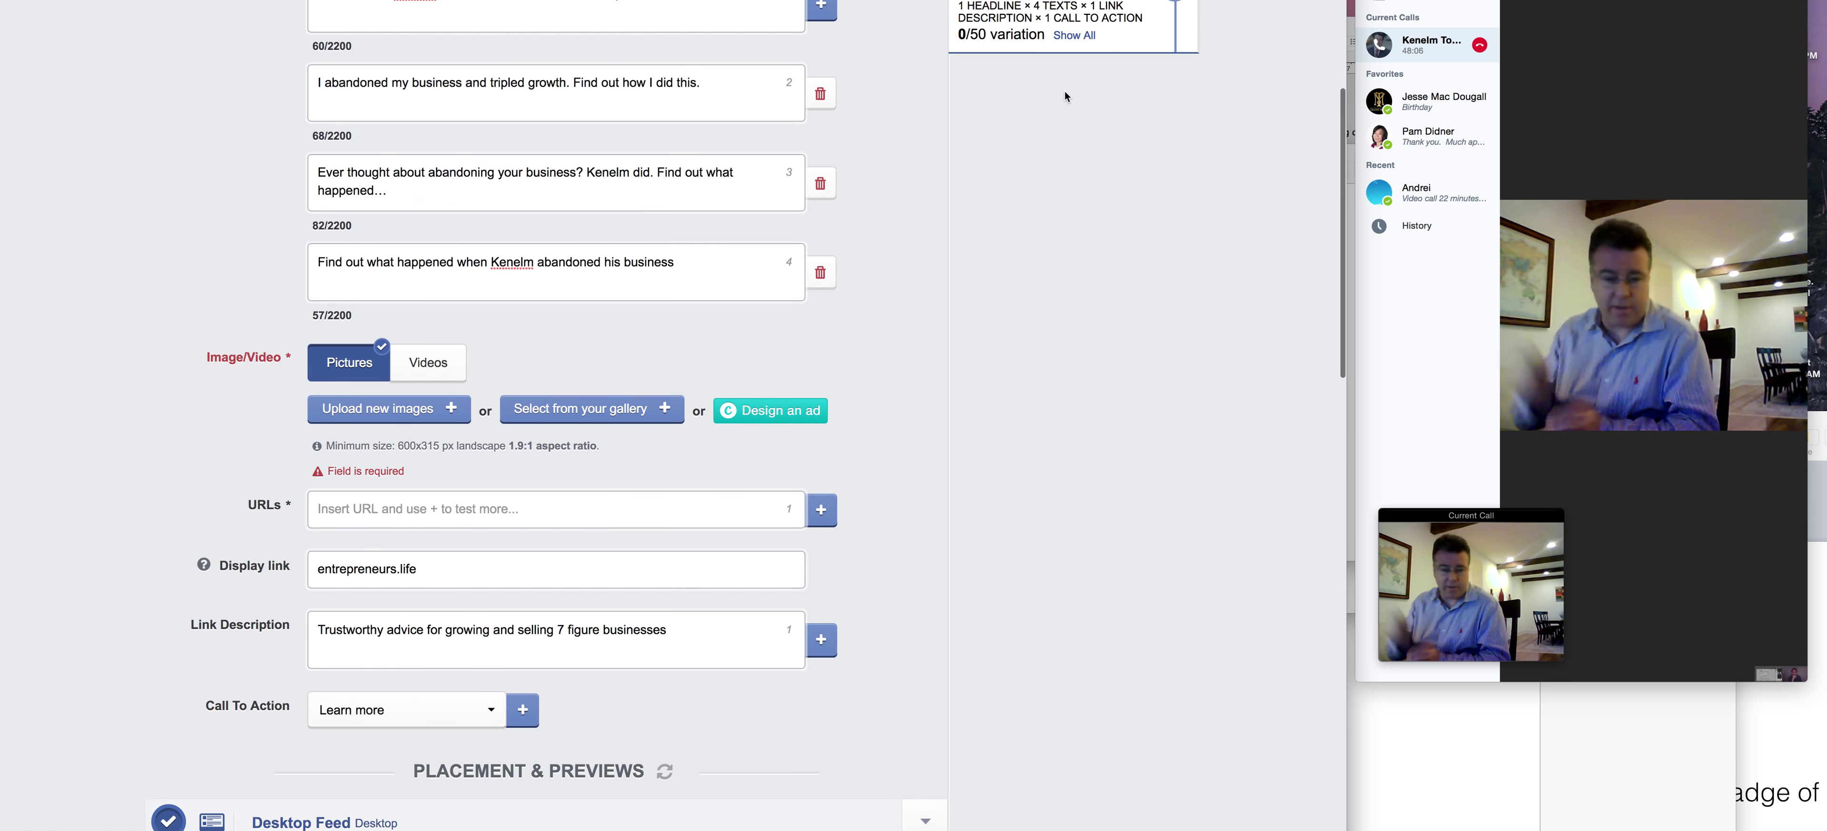
{"action": "scroll", "coordinate": [1065, 91], "scroll_direction": "up", "scroll_amount": 3}
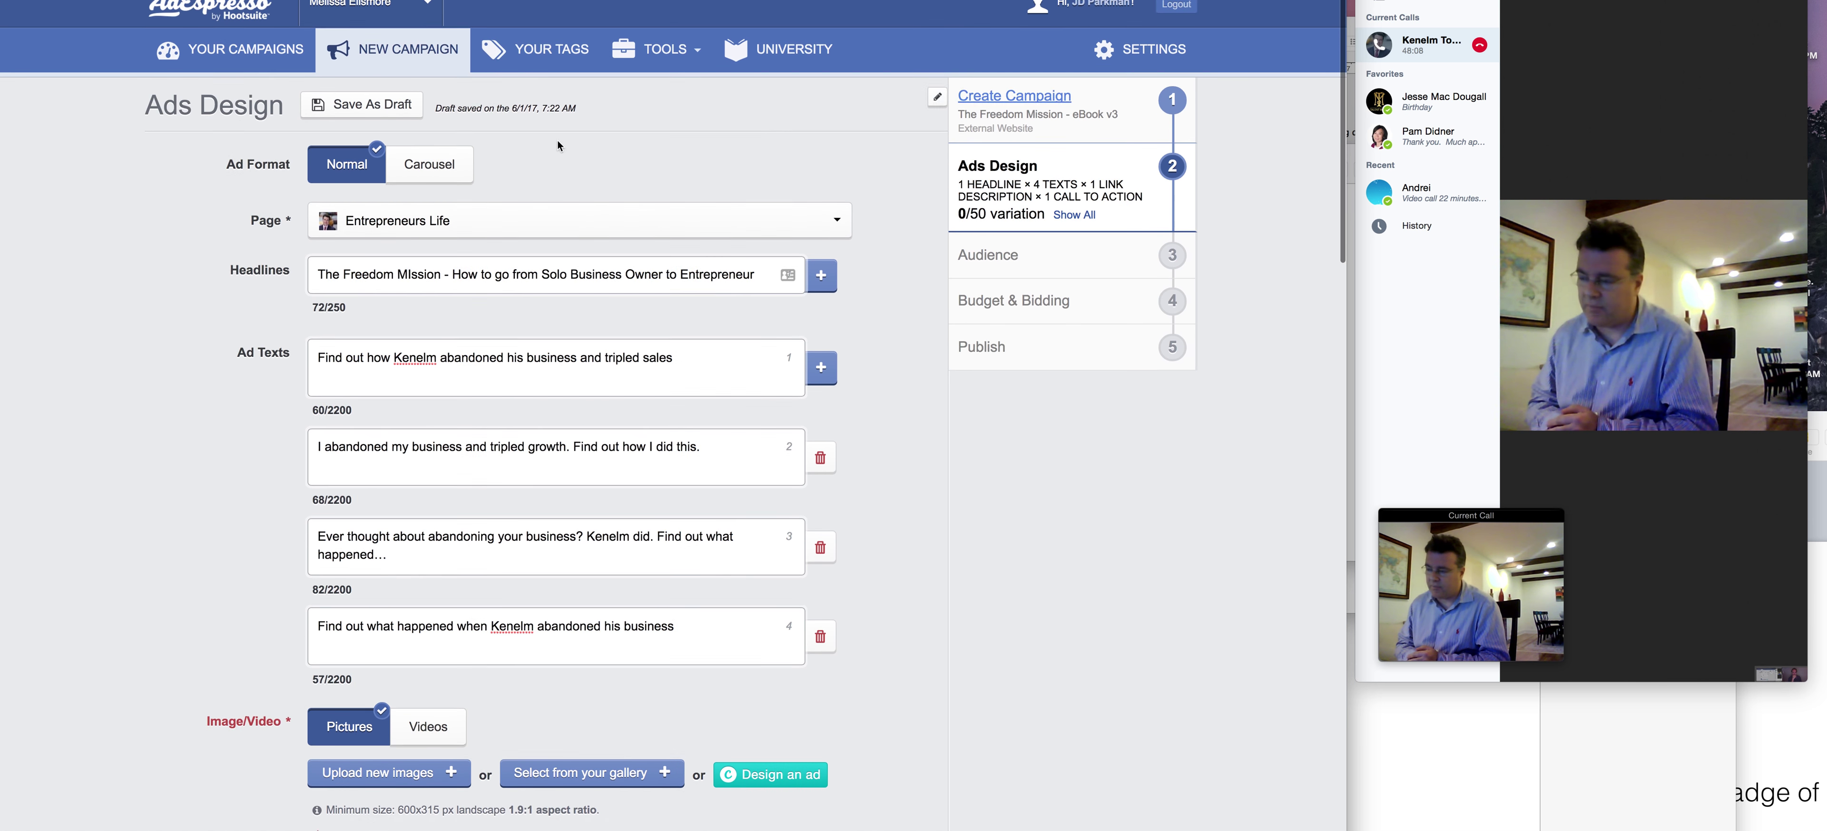
{"action": "left_click", "coordinate": [811, 289]}
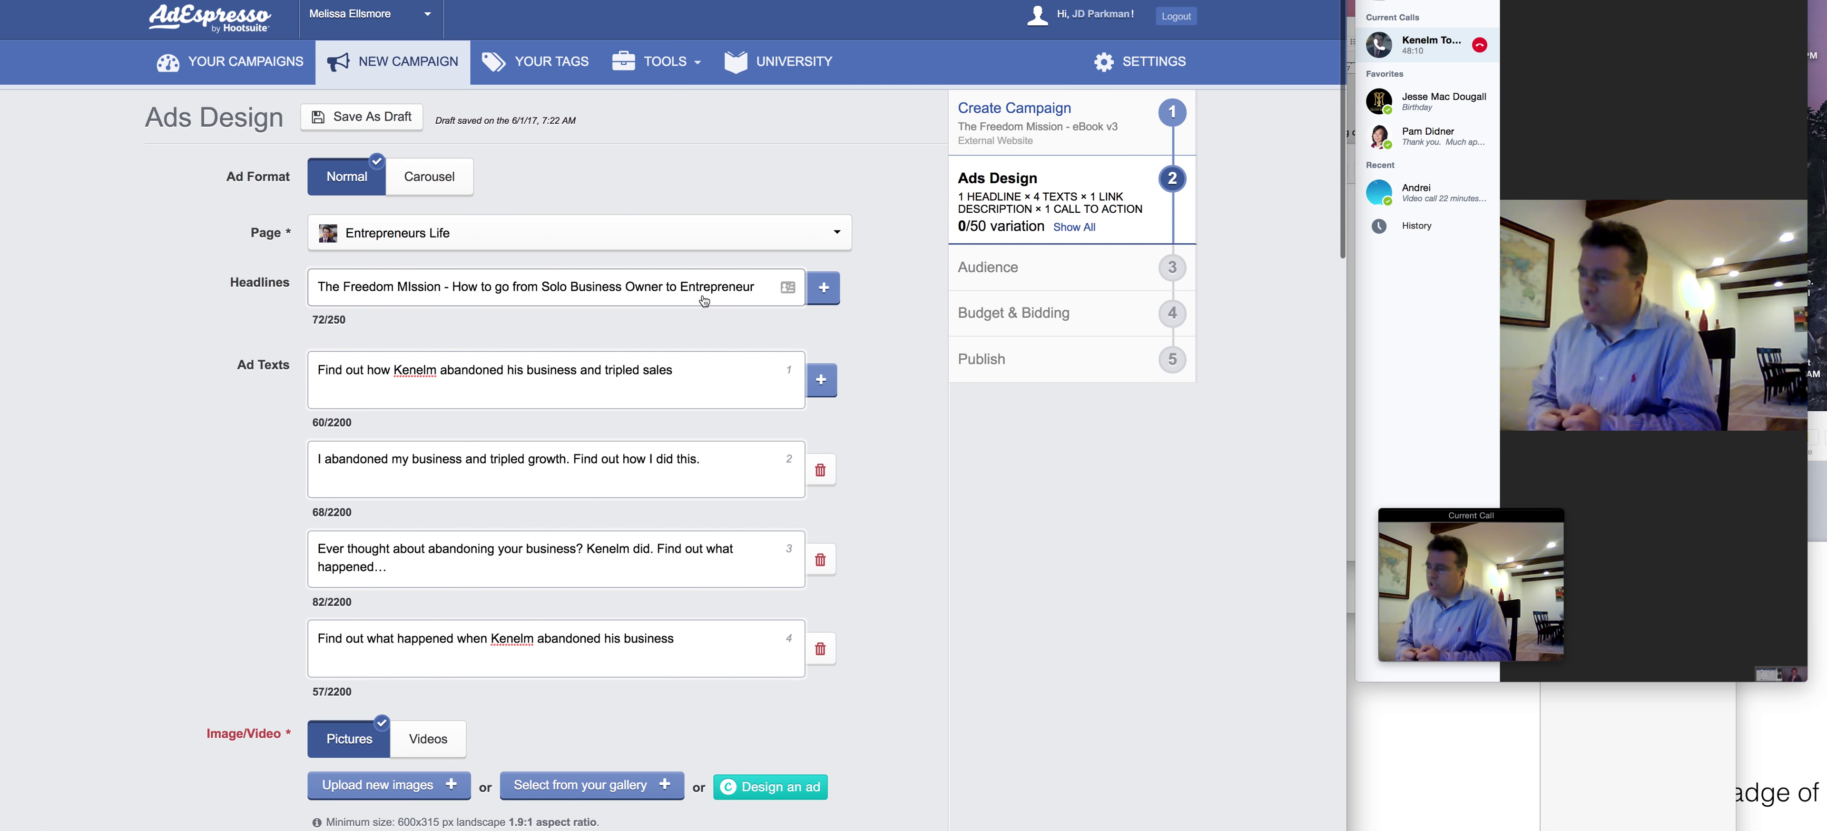
{"action": "type", "text": "Financial IN"}
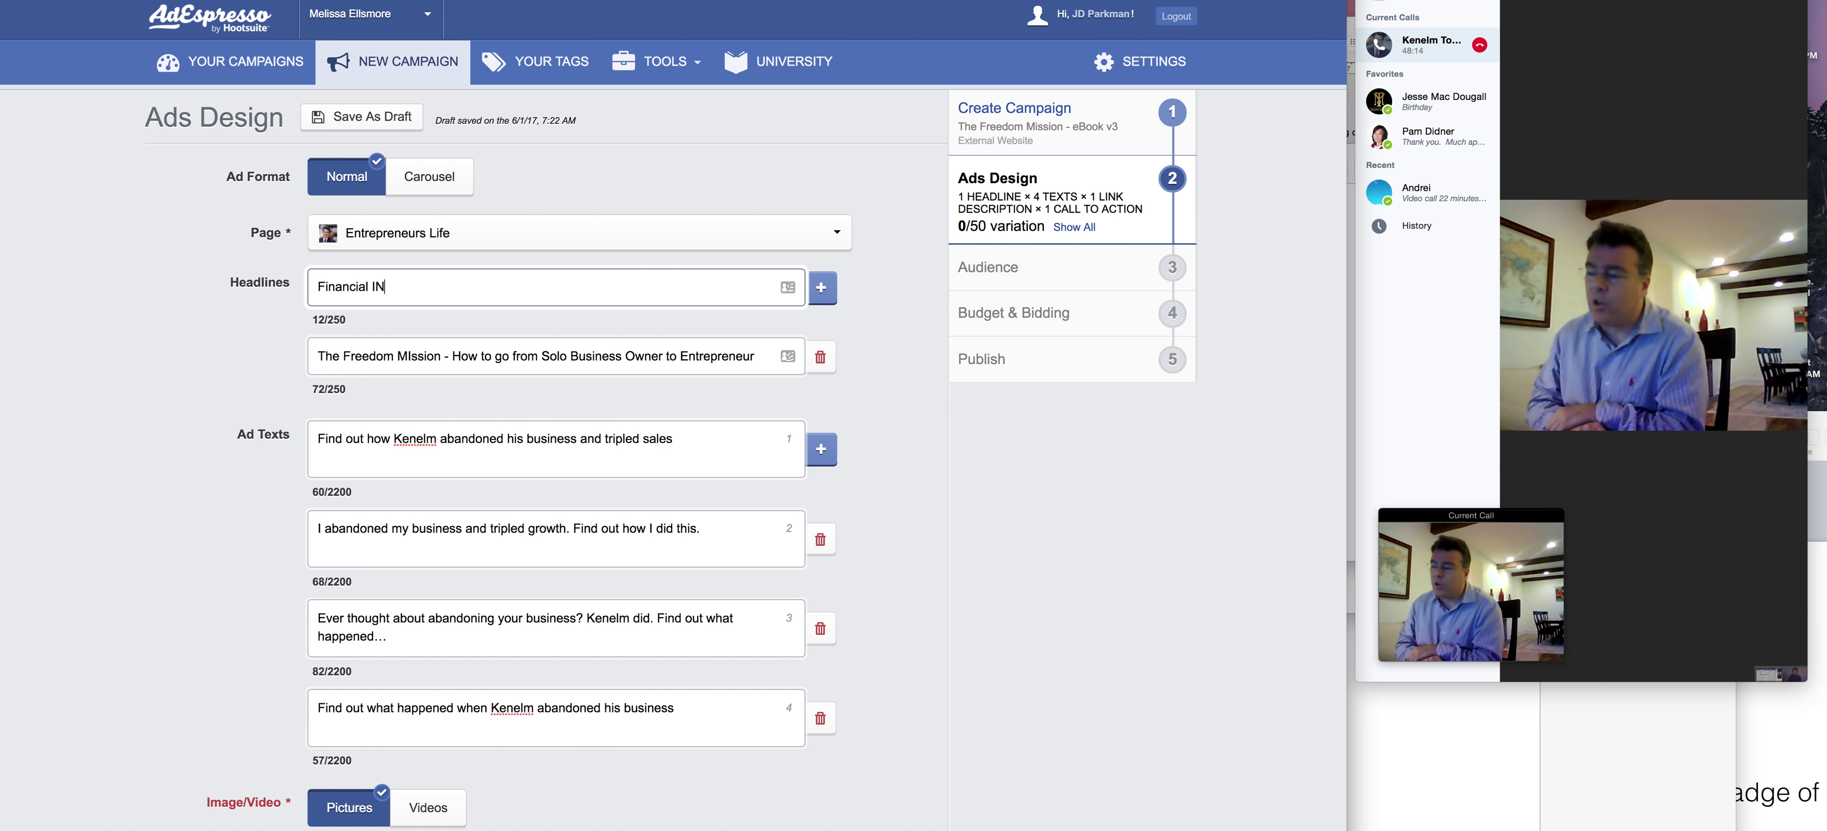
{"action": "key", "text": "BackSpace"}
{"action": "type", "text": "ndependence"}
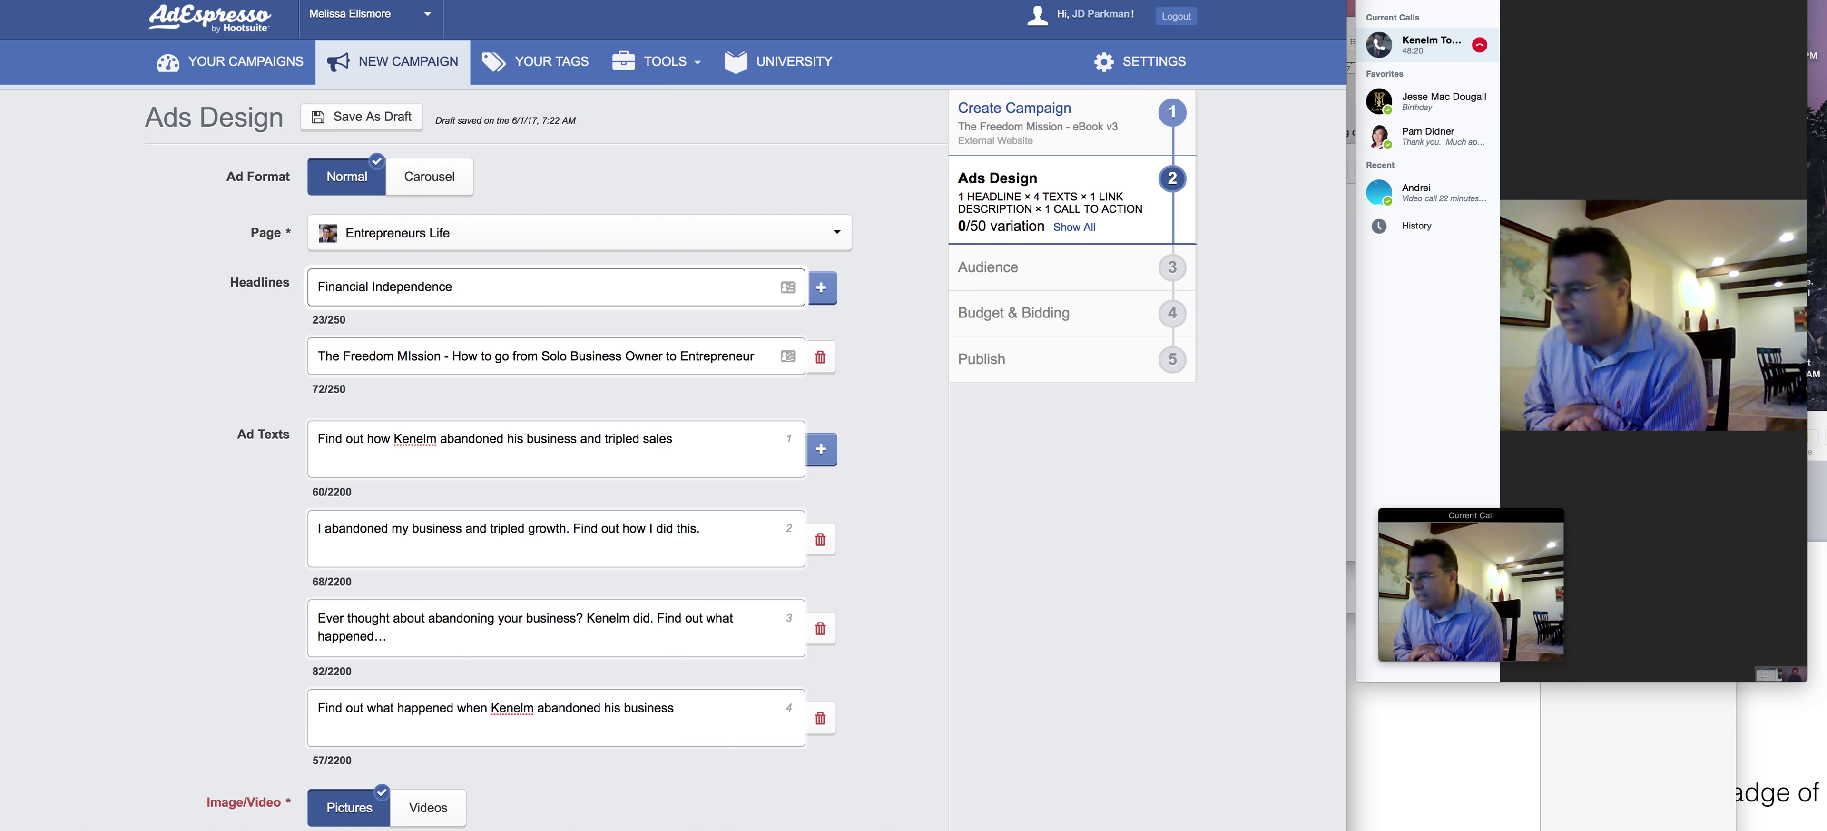
{"action": "type", "text": " Is Ache"}
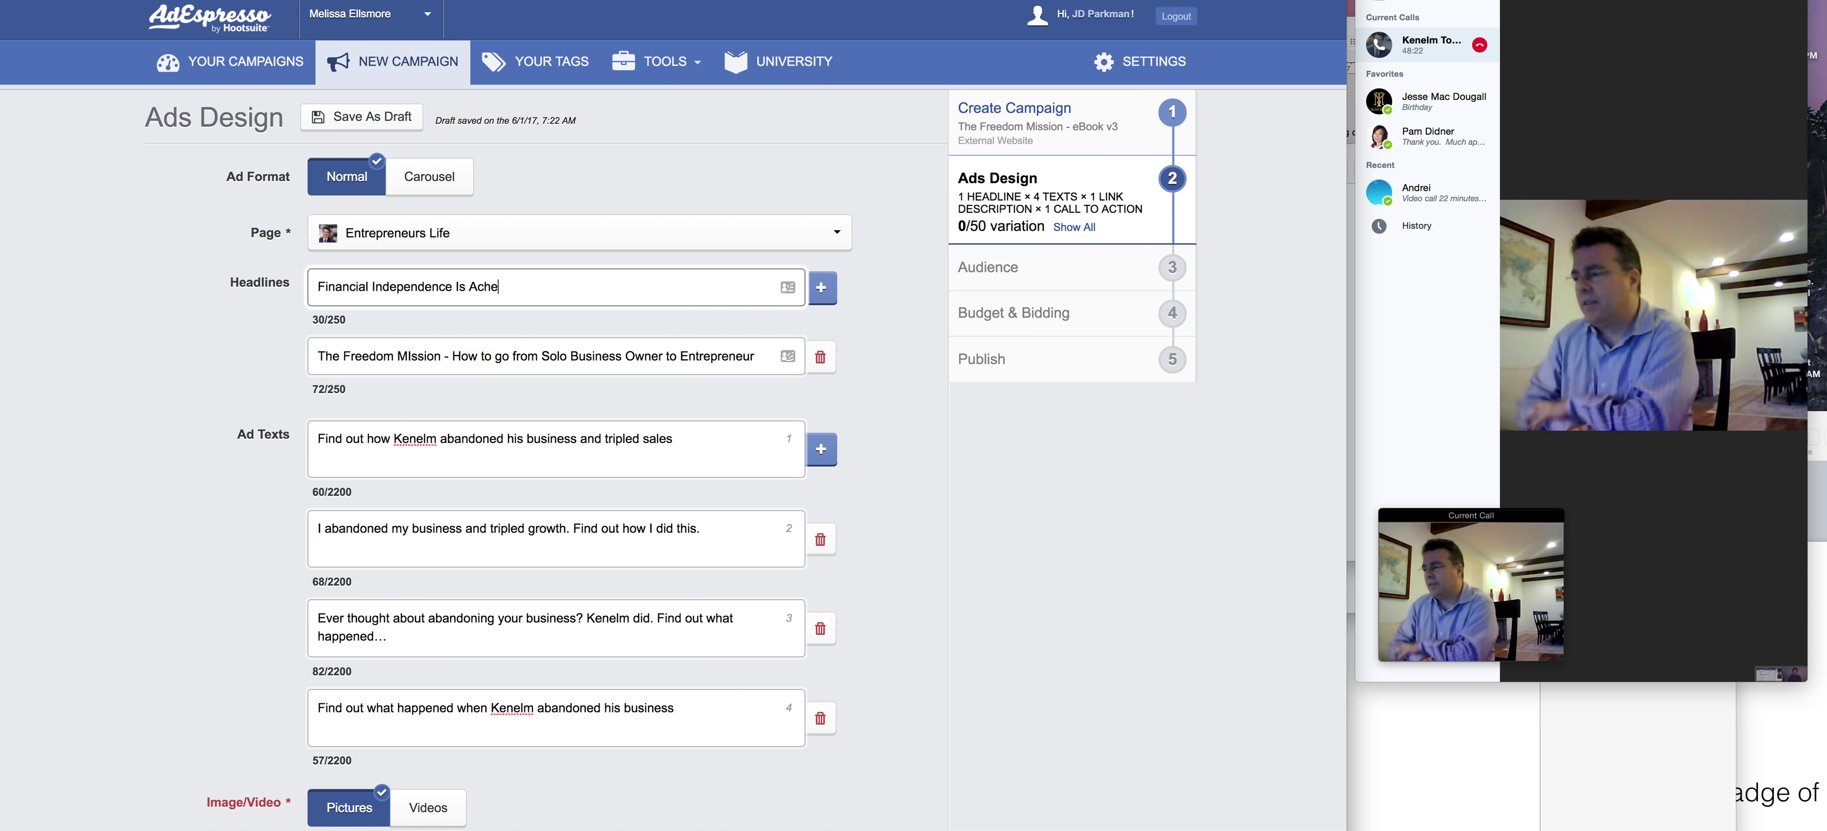
{"action": "type", "text": "ievab"}
{"action": "key", "text": "BackSpace"}
{"action": "key", "text": "BackSpace"}
{"action": "key", "text": "BackSpace"}
{"action": "key", "text": "BackSpace"}
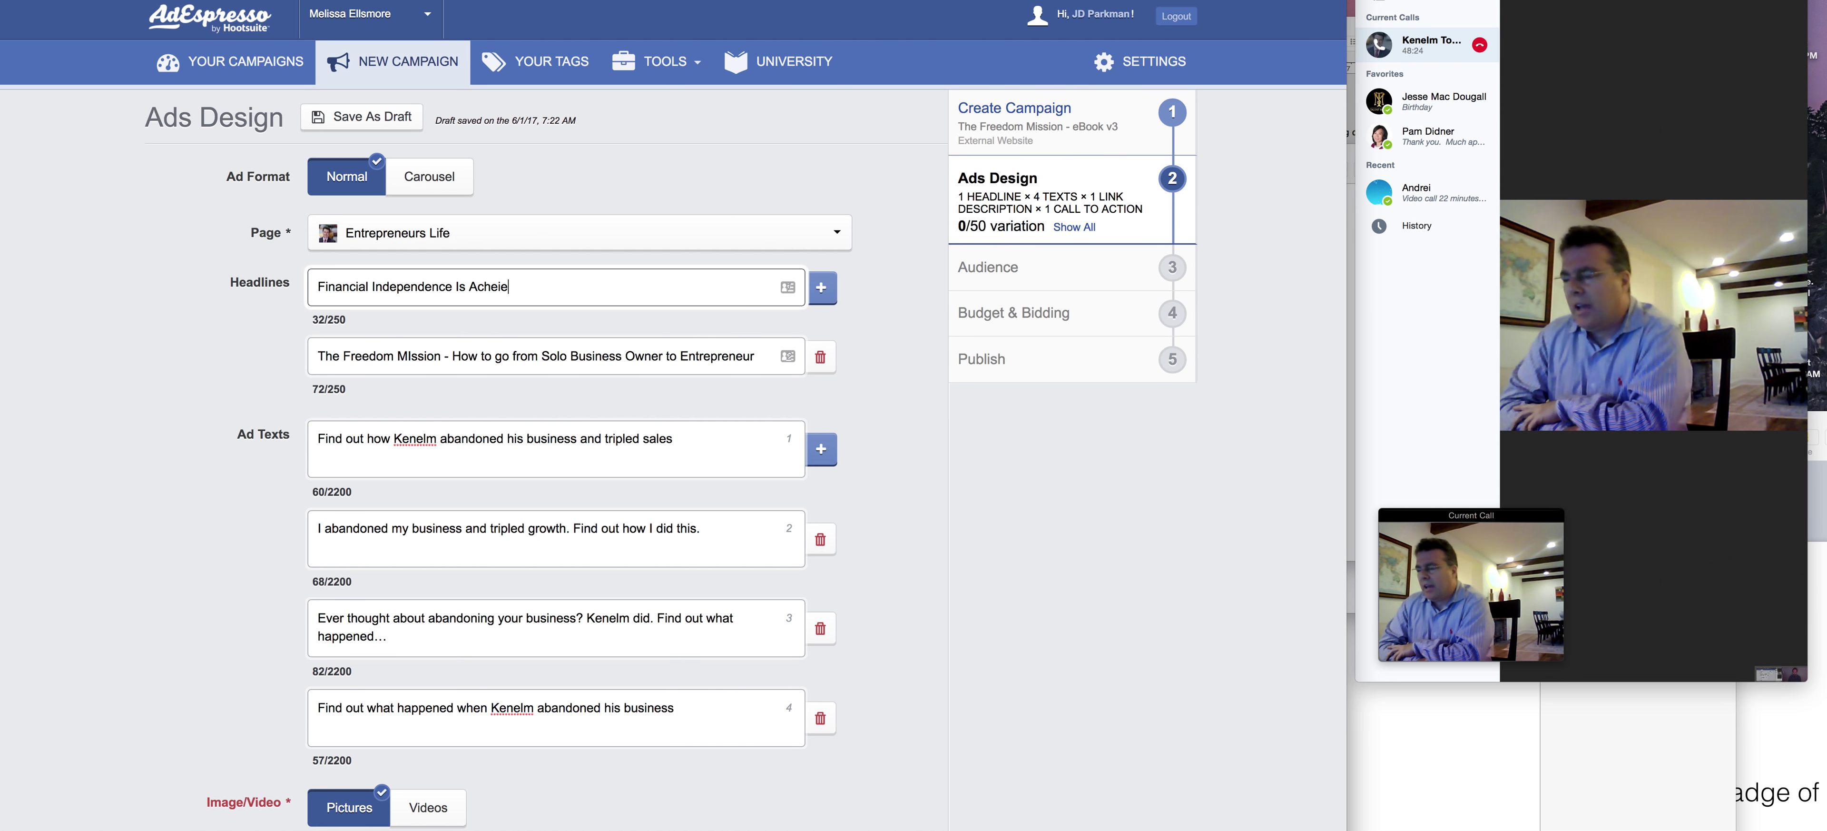
{"action": "key", "text": "BackSpace"}
{"action": "key", "text": "BackSpace"}
{"action": "key", "text": "BackSpace"}
{"action": "key", "text": "BackSpace"}
{"action": "key", "text": "BackSpace"}
{"action": "key", "text": "BackSpace"}
{"action": "key", "text": "BackSpace"}
{"action": "key", "text": "BackSpace"}
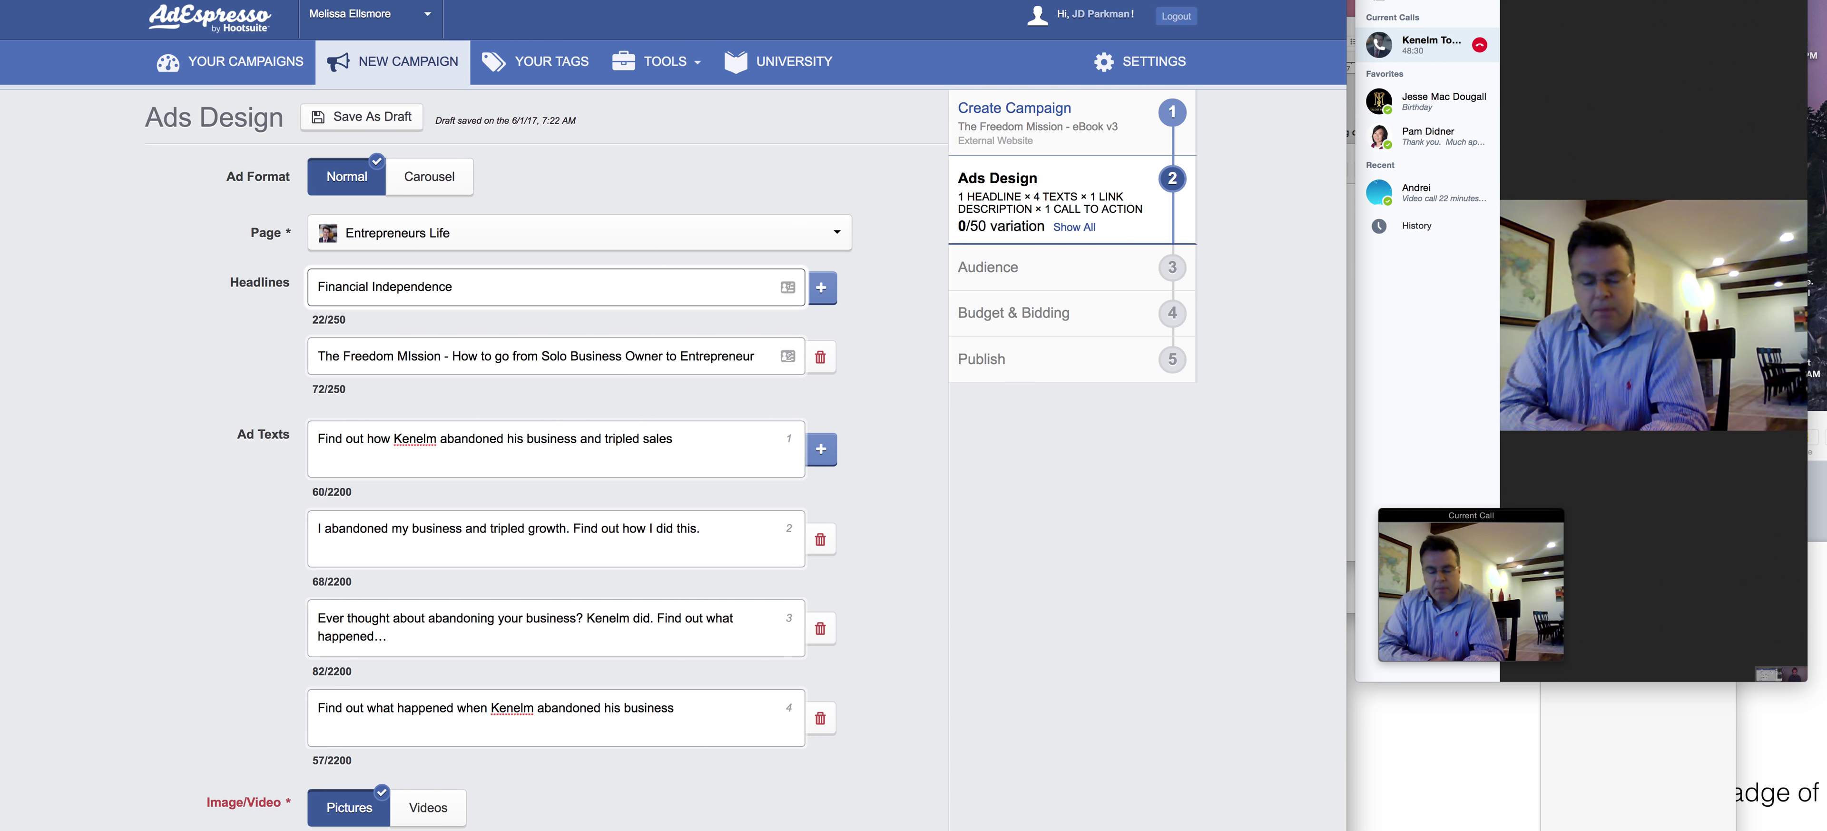
Extend the new headline so that it reads "Financial Independence. I'll Show You How".
{"action": "type", "text": "Il"}
{"action": "key", "text": "BackSpace"}
{"action": "key", "text": "BackSpace"}
{"action": "key", "text": "BackSpace"}
{"action": "type", "text": "'ll Show You "}
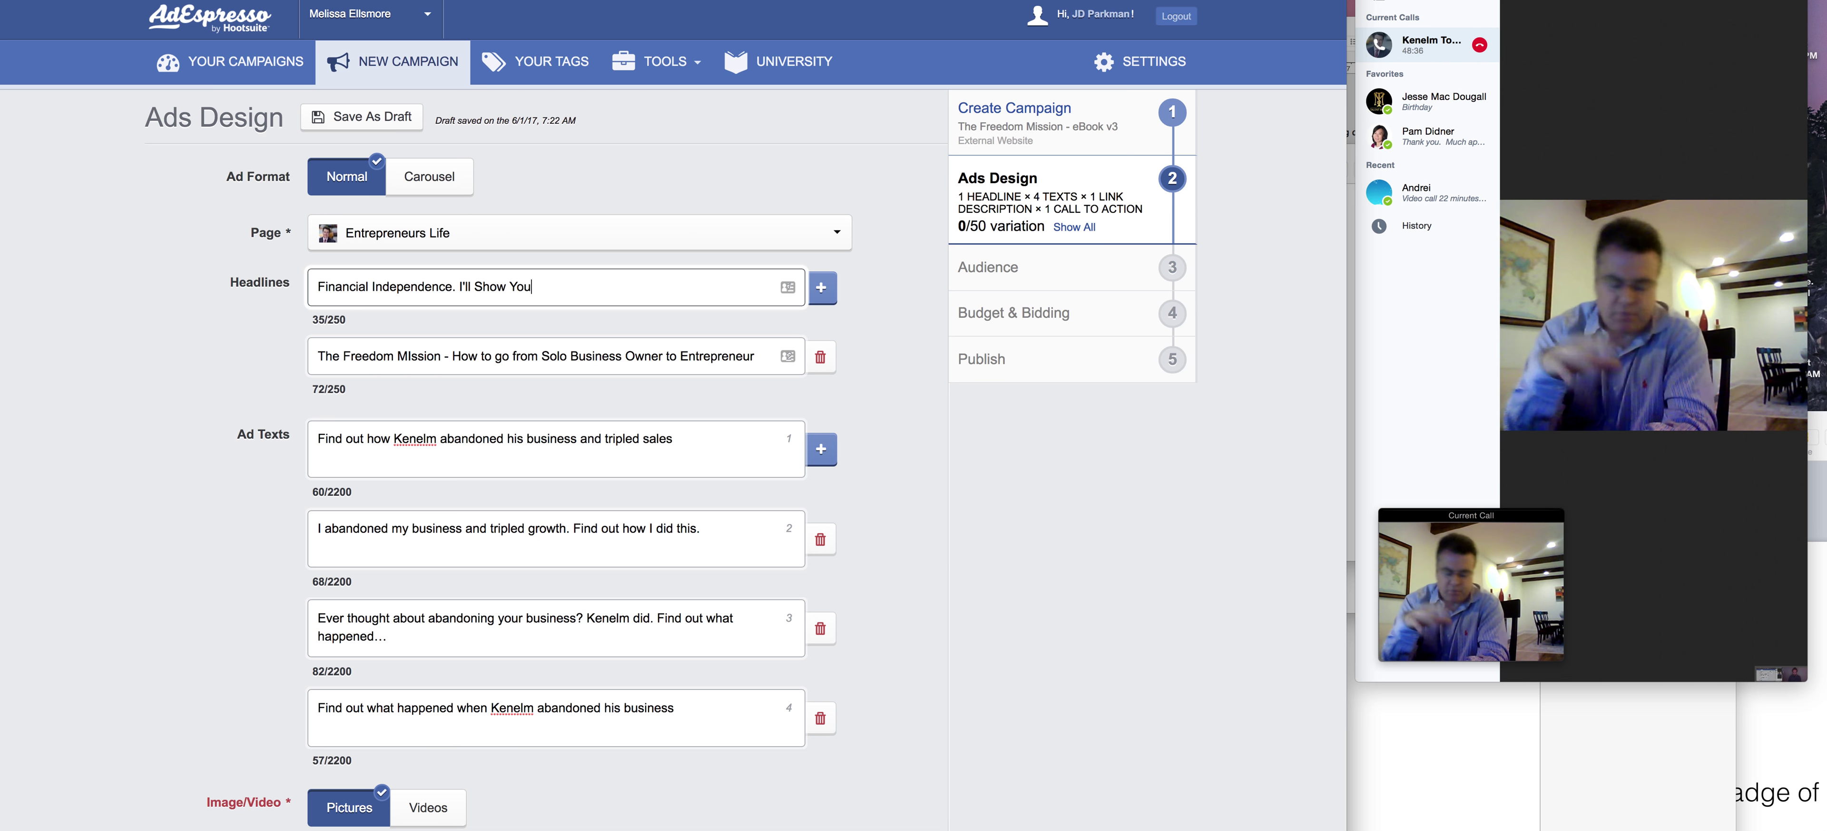
{"action": "type", "text": "How"}
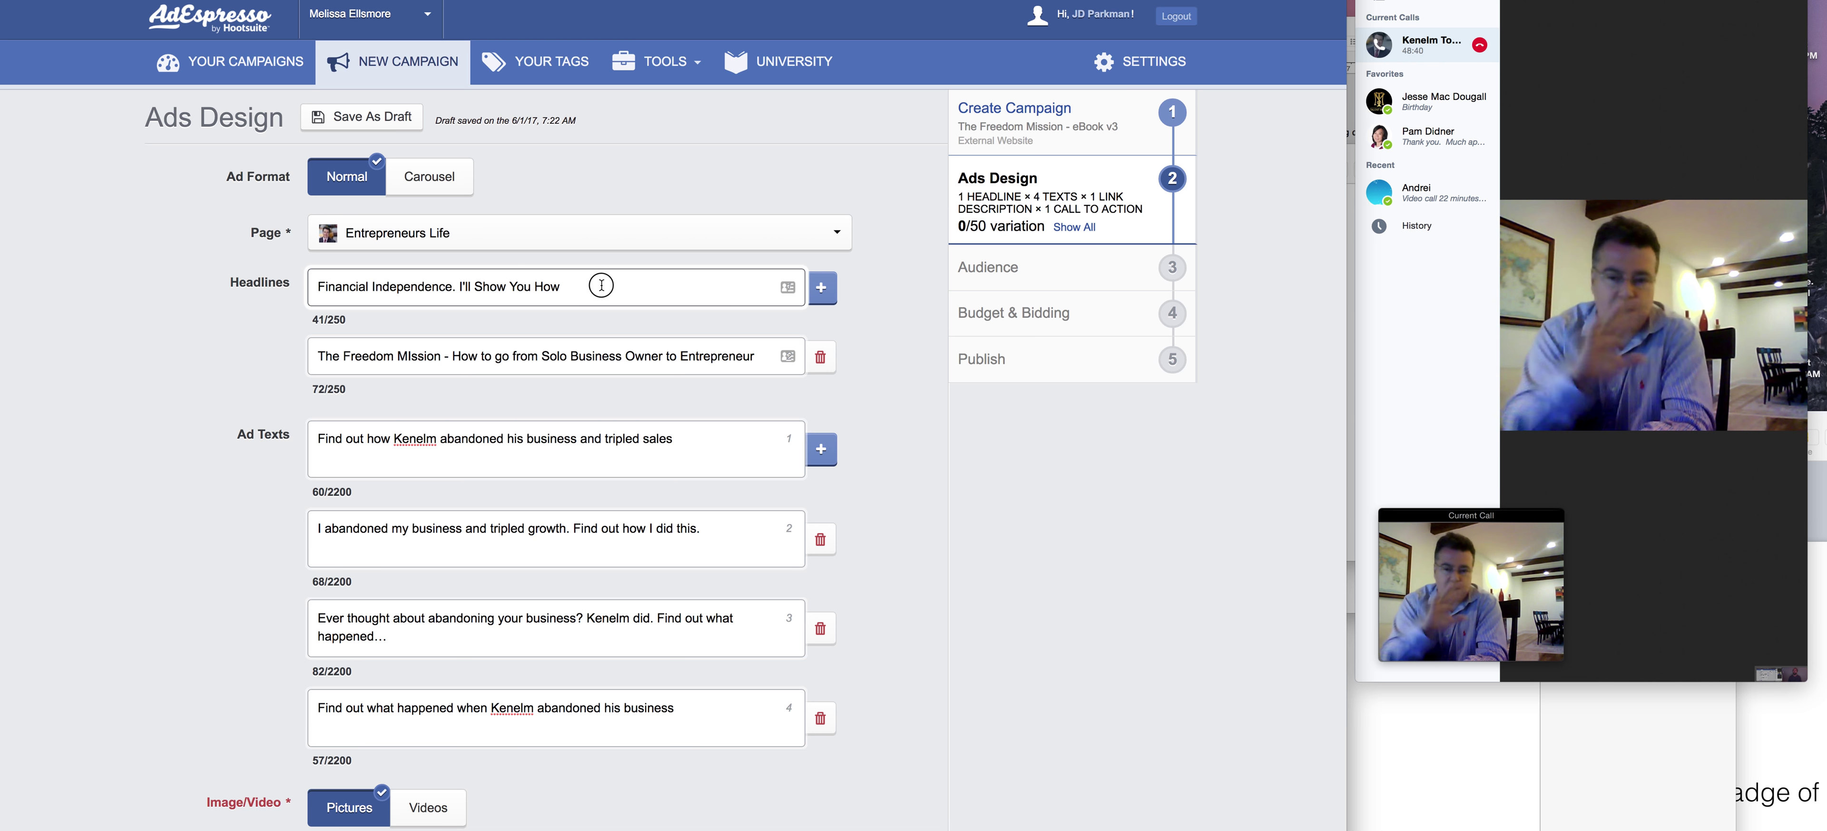
Move "Financial Independence. I'll Show You How" out of the headline into a newly added first ad text.
{"action": "left_click_drag", "start_coordinate": [571, 287], "coordinate": [256, 292]}
{"action": "key", "text": "super+c"}
{"action": "key", "text": "BackSpace"}
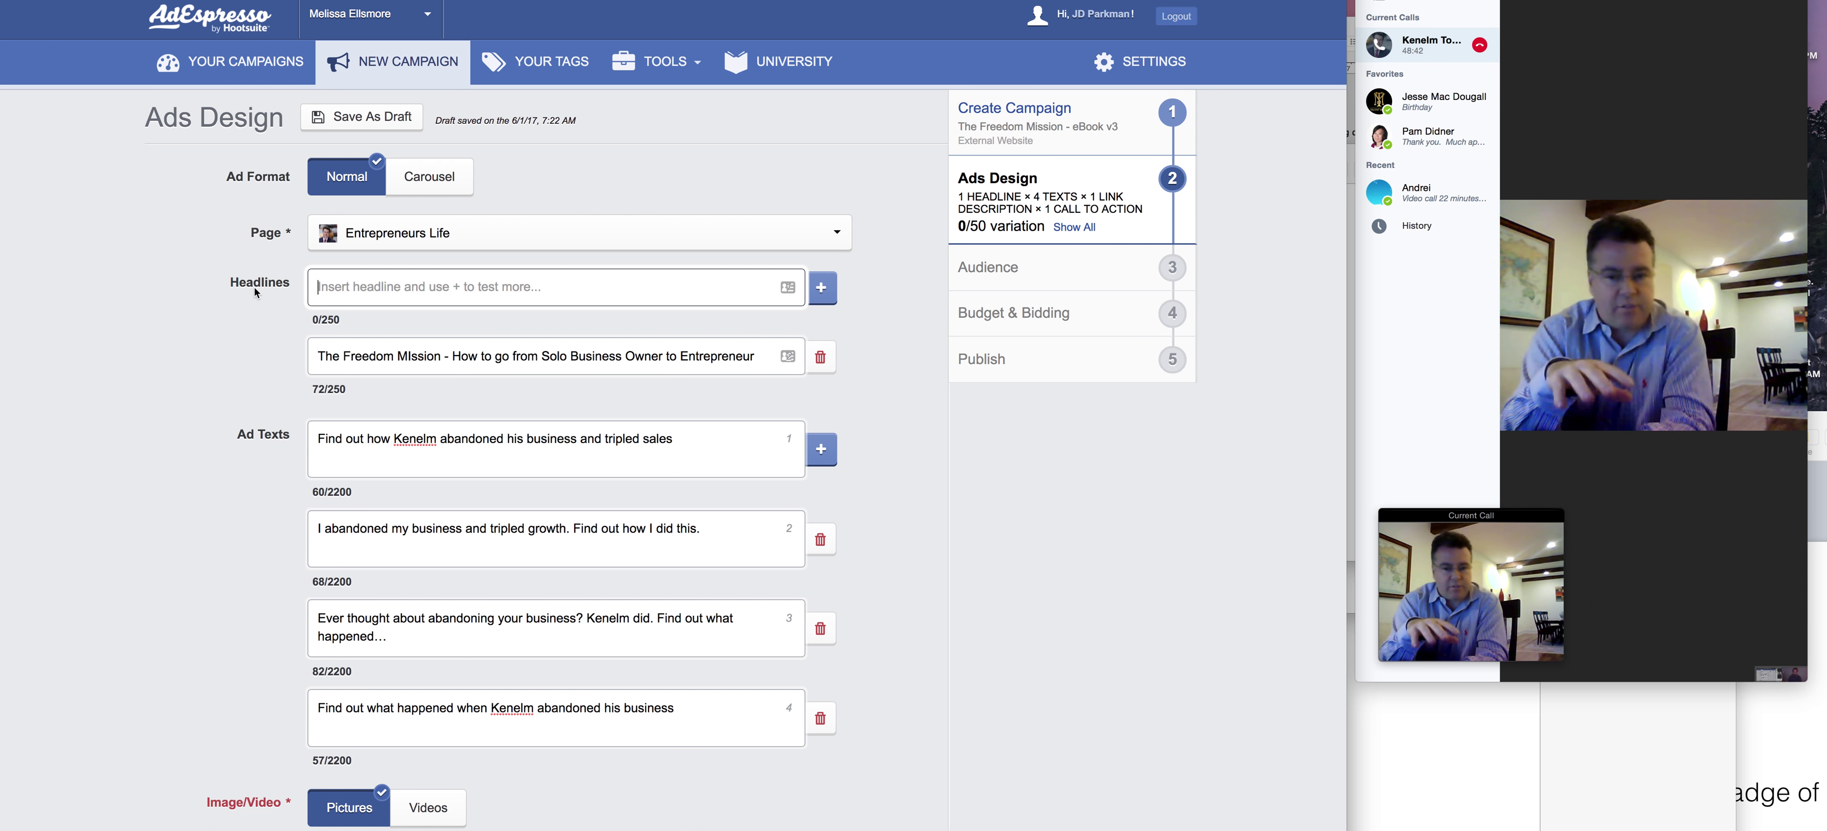
{"action": "left_click", "coordinate": [640, 460]}
{"action": "type", "text": "https://app.adespresso.com/campaign/new?copy=2122771#_"}
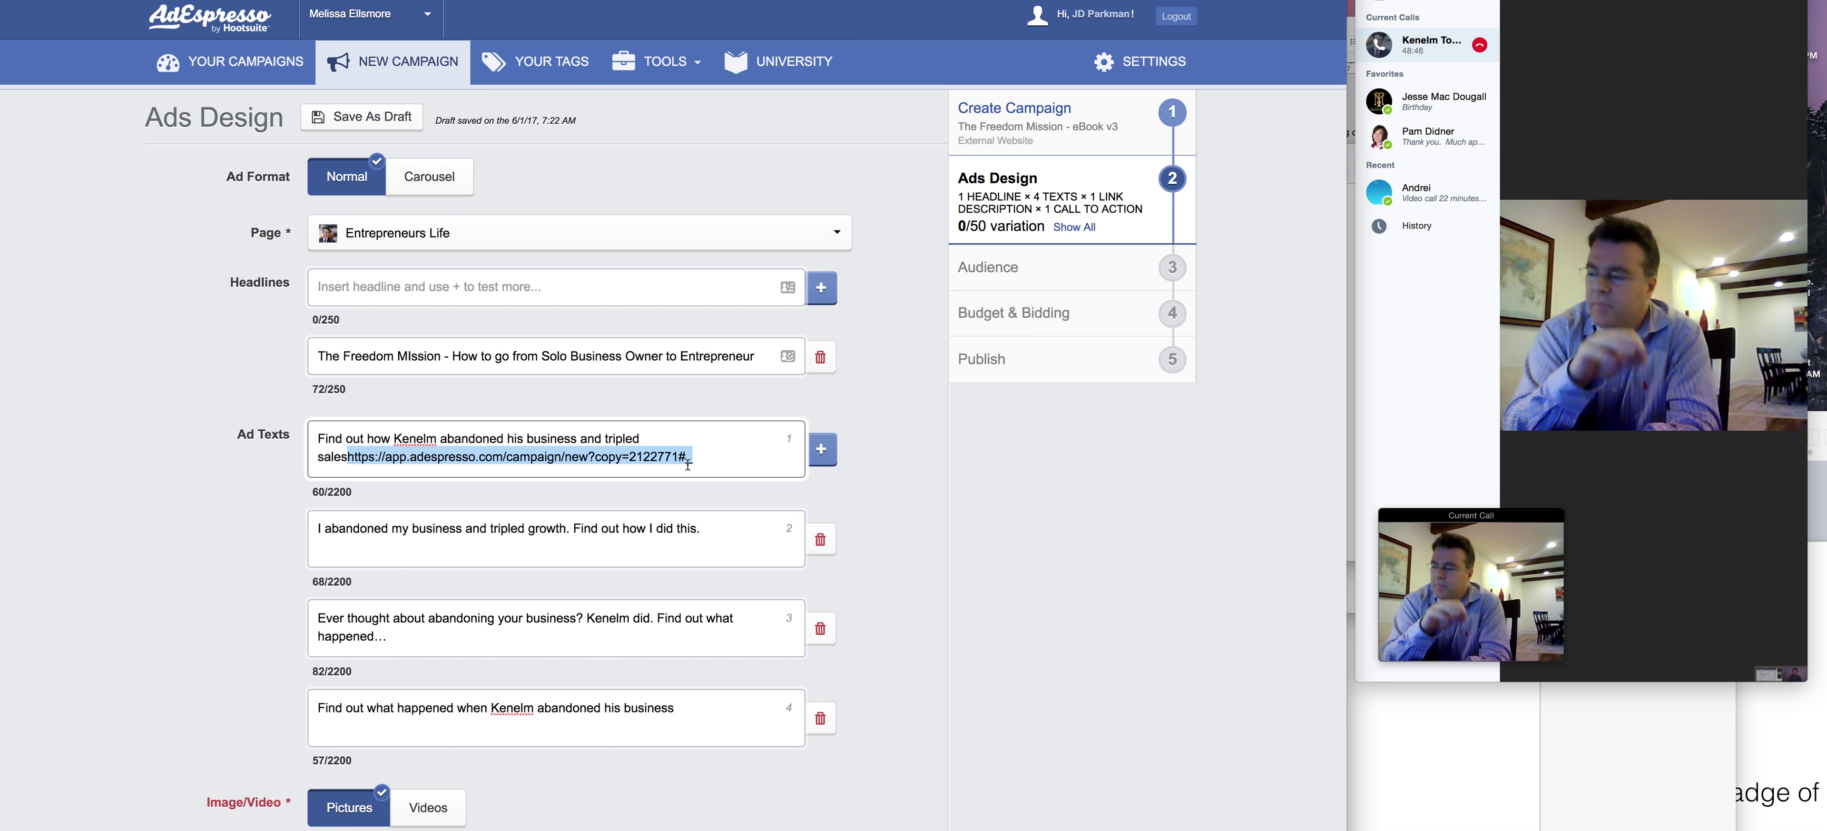
{"action": "key", "text": "BackSpace"}
{"action": "left_click", "coordinate": [822, 448]}
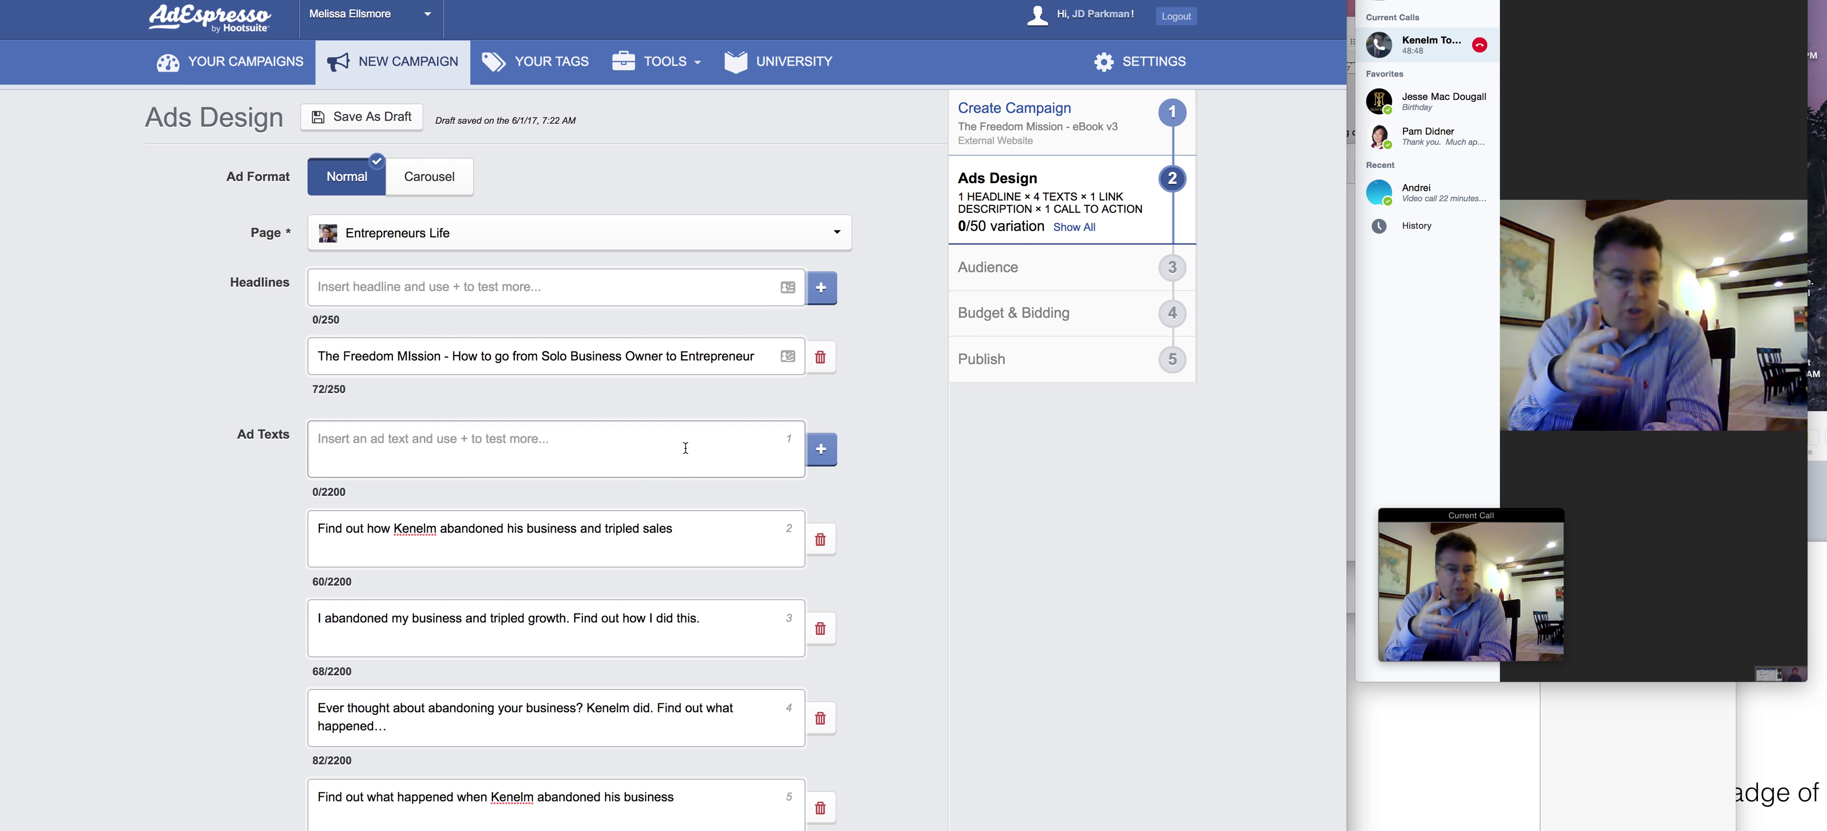
{"action": "key", "text": "super+v"}
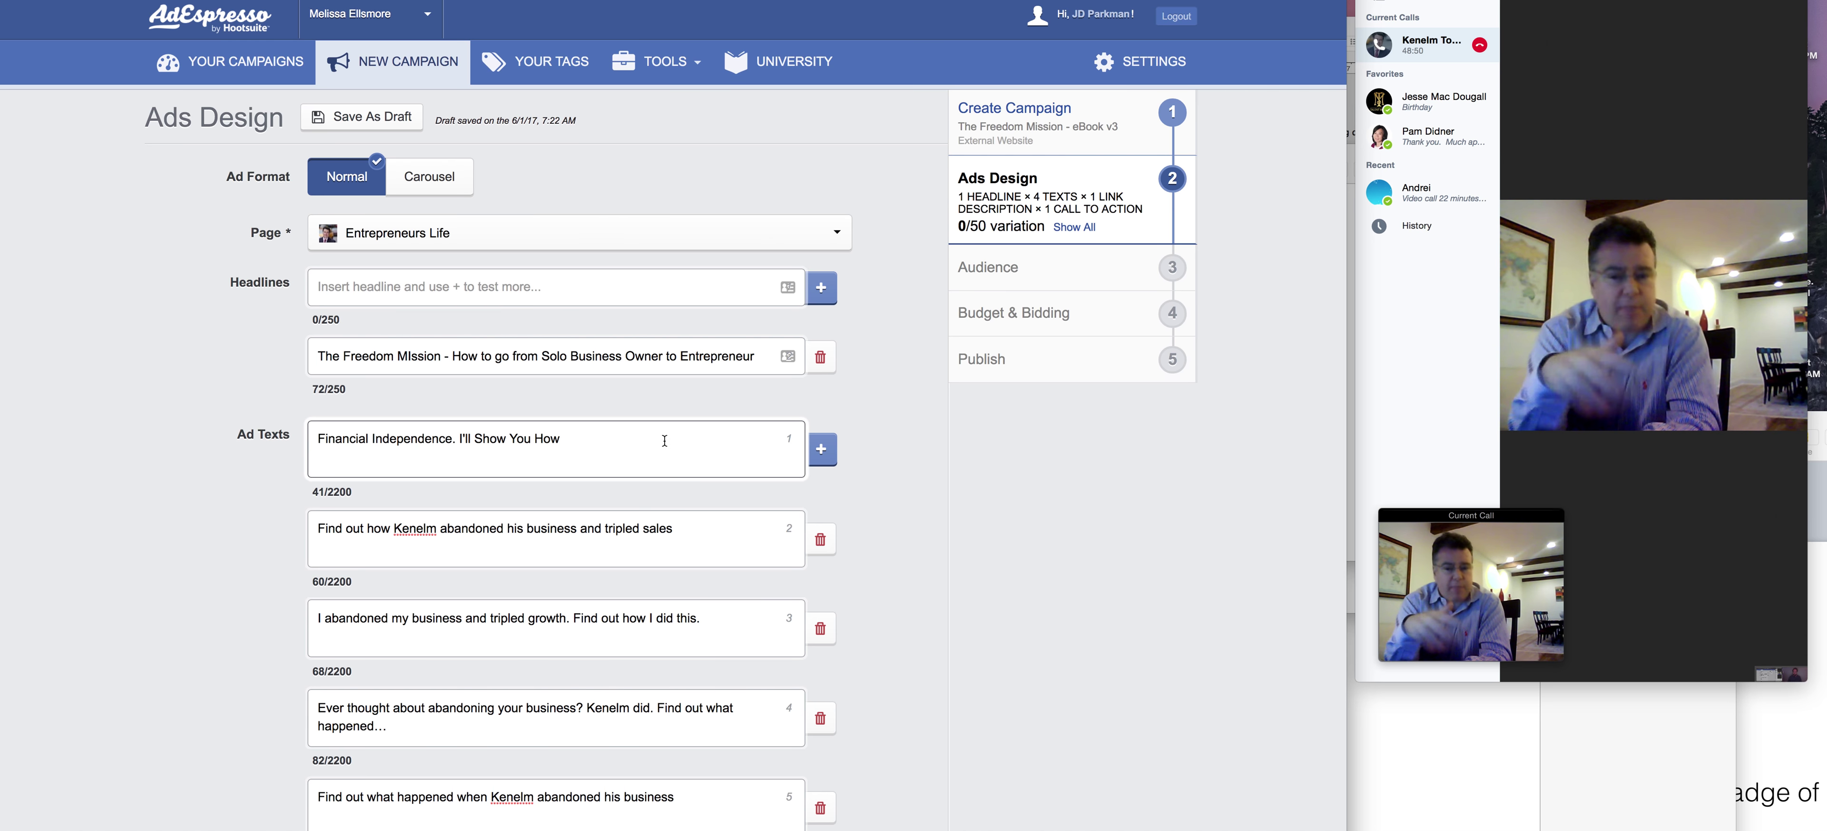
Delete the ad texts "Find out what happened when…" and "Find out how… tripled sales".
{"action": "scroll", "coordinate": [1051, 518], "scroll_direction": "down", "scroll_amount": 3}
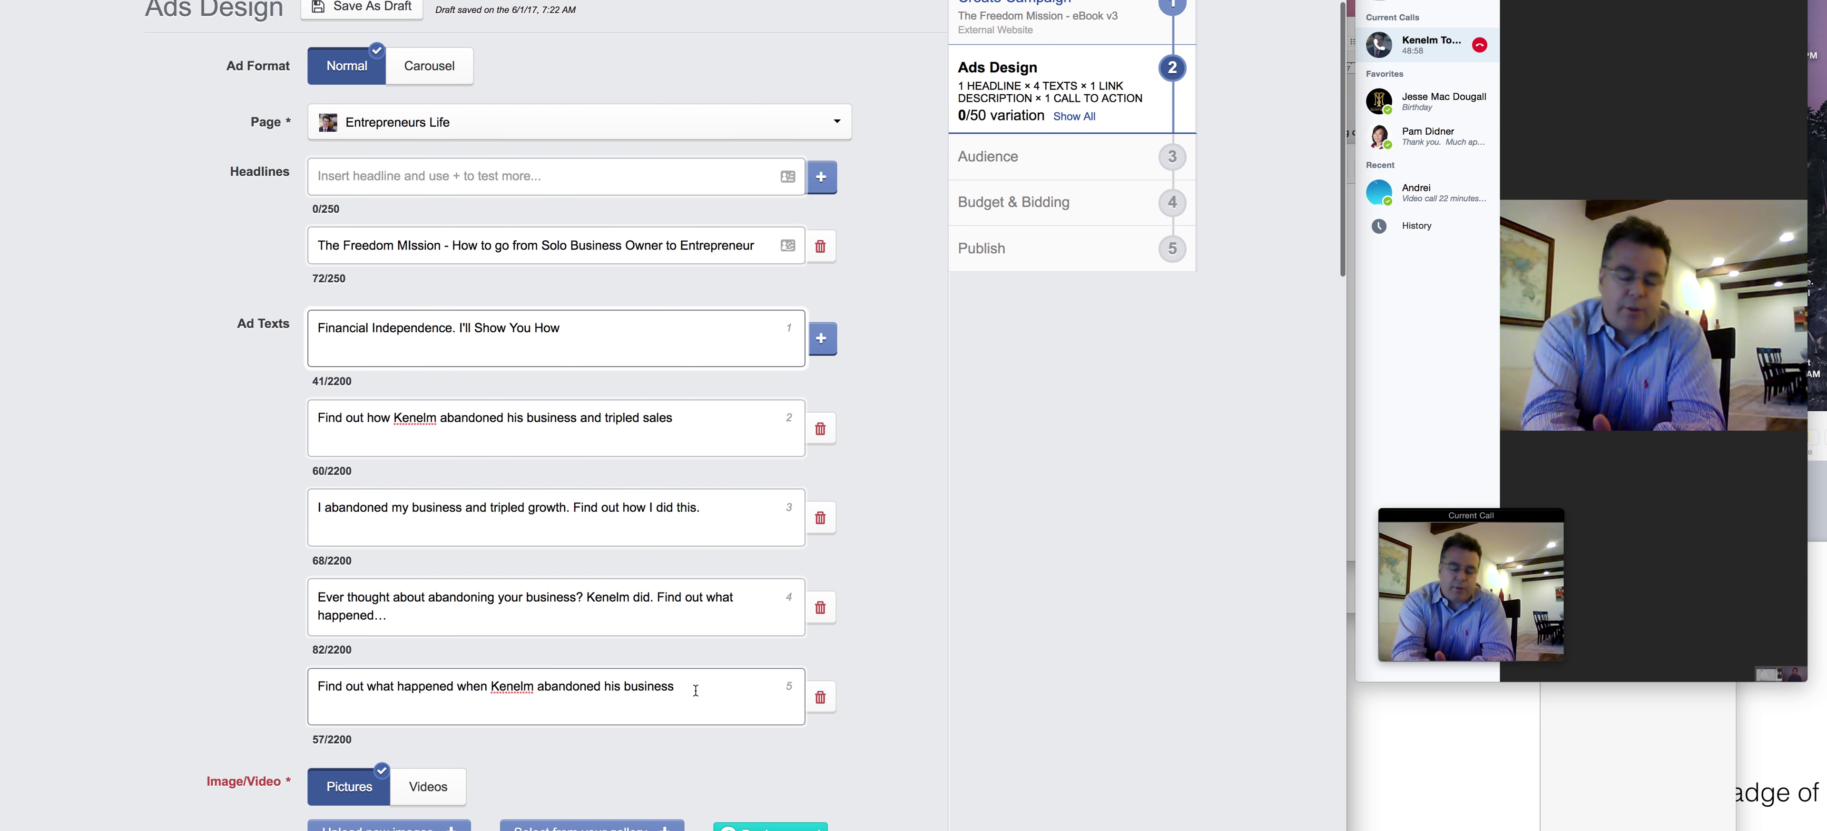
{"action": "left_click", "coordinate": [820, 697]}
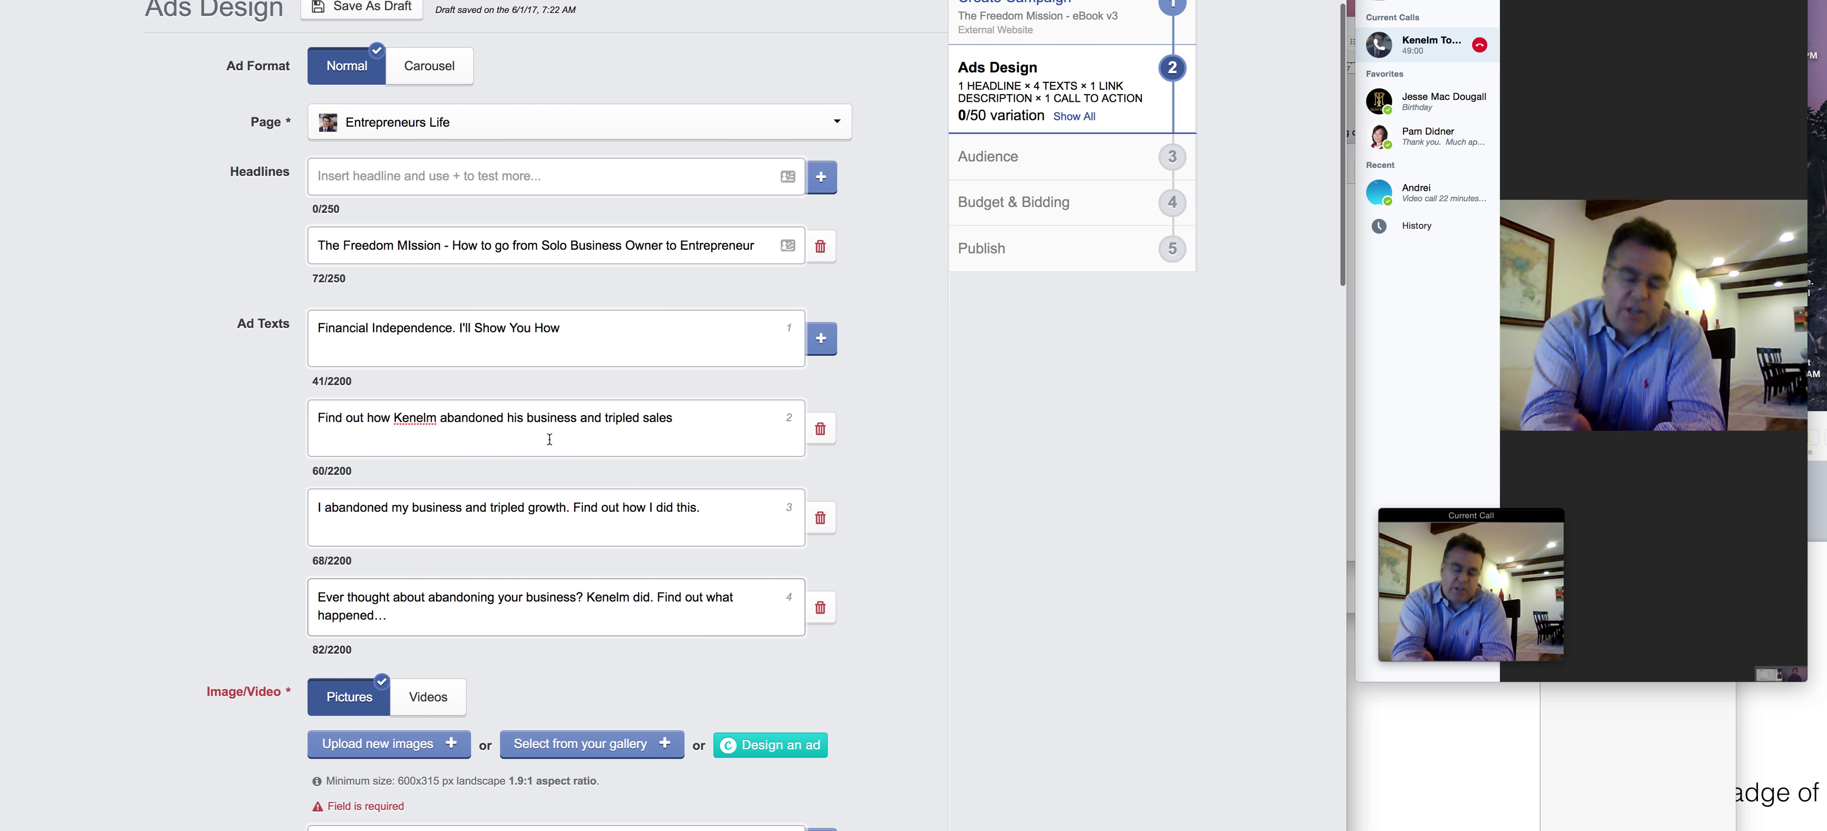
{"action": "left_click", "coordinate": [822, 428]}
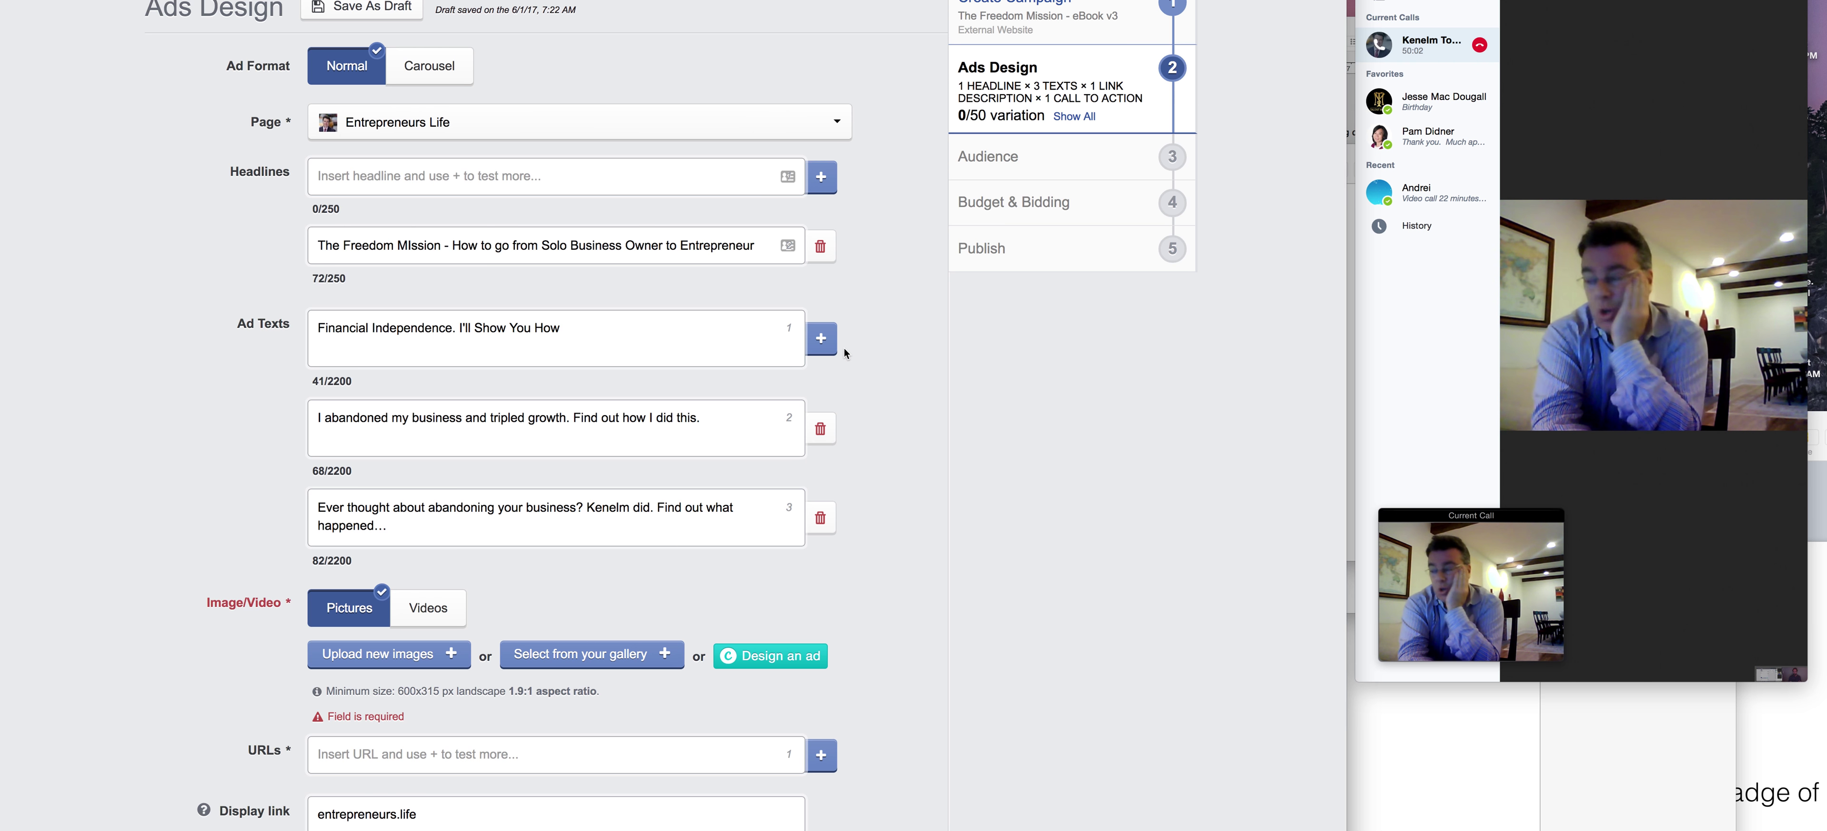
Fill the empty first headline with "Replicate Your Business And Scale".
{"action": "left_click", "coordinate": [558, 175]}
{"action": "type", "text": "Replicate Your Business And S"}
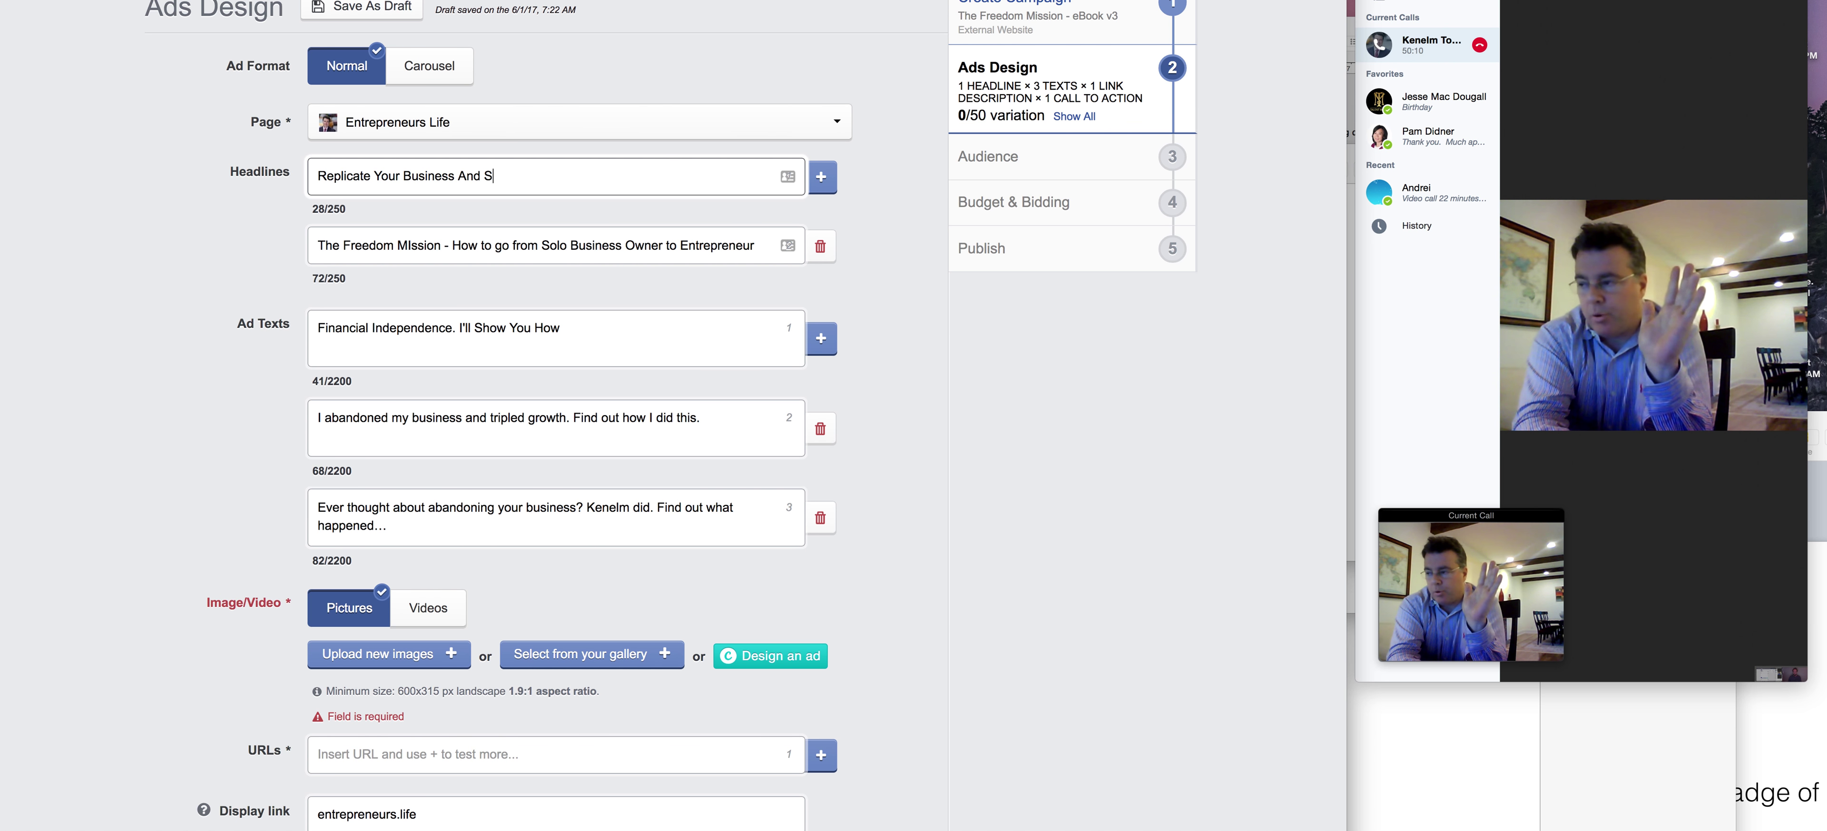
{"action": "type", "text": "cale Wit"}
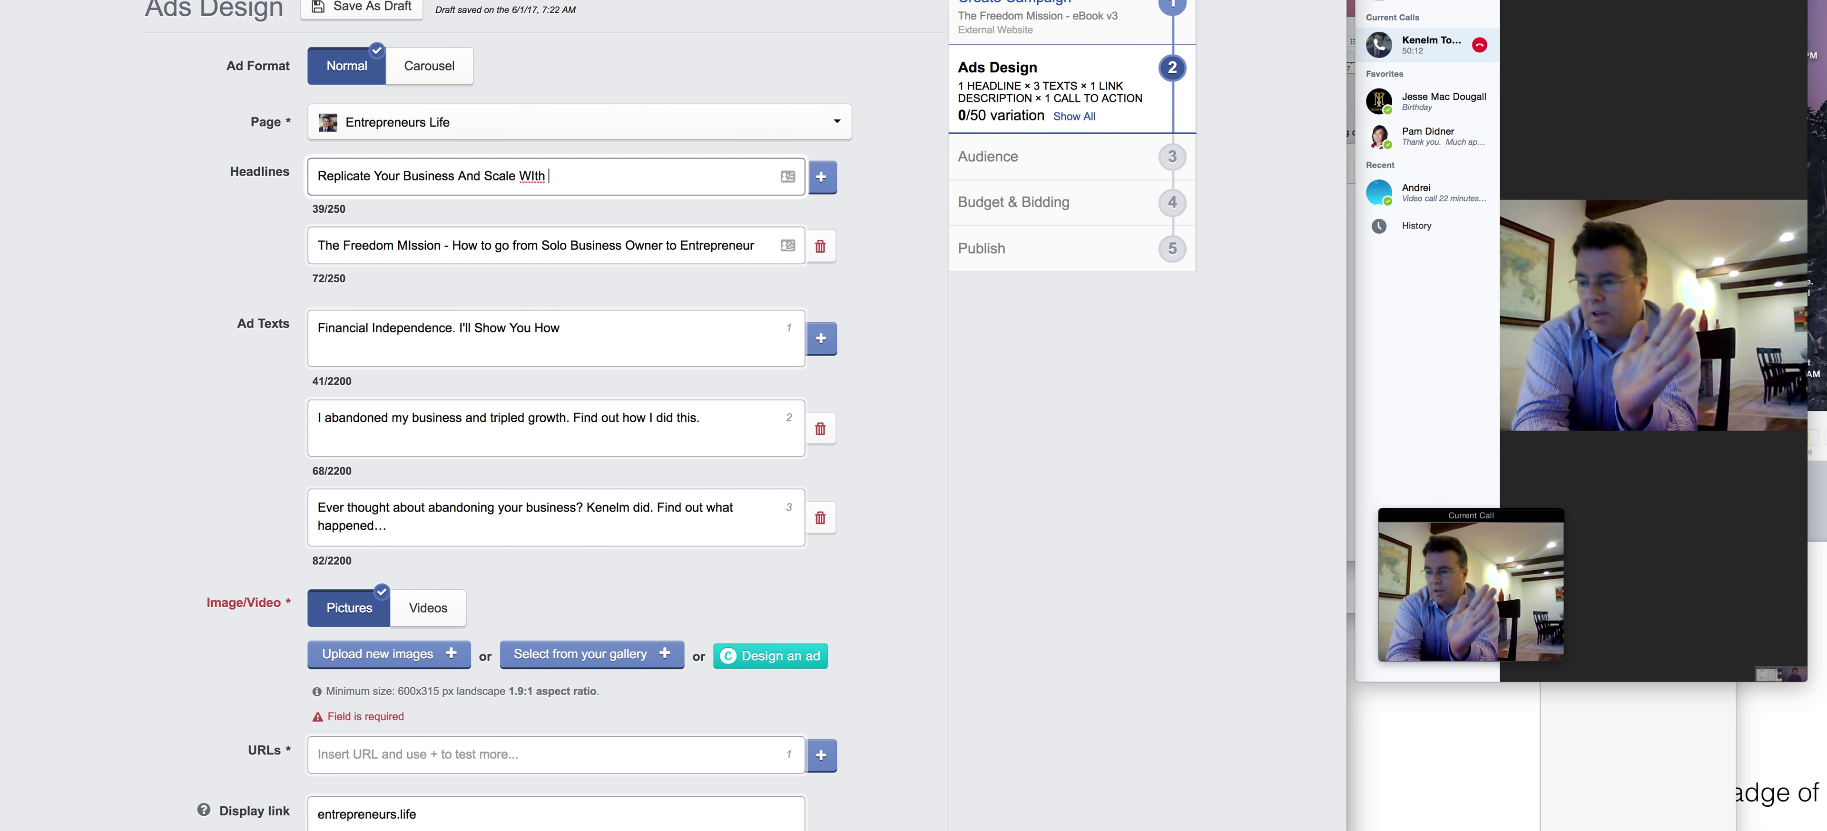
{"action": "type", "text": "h These"}
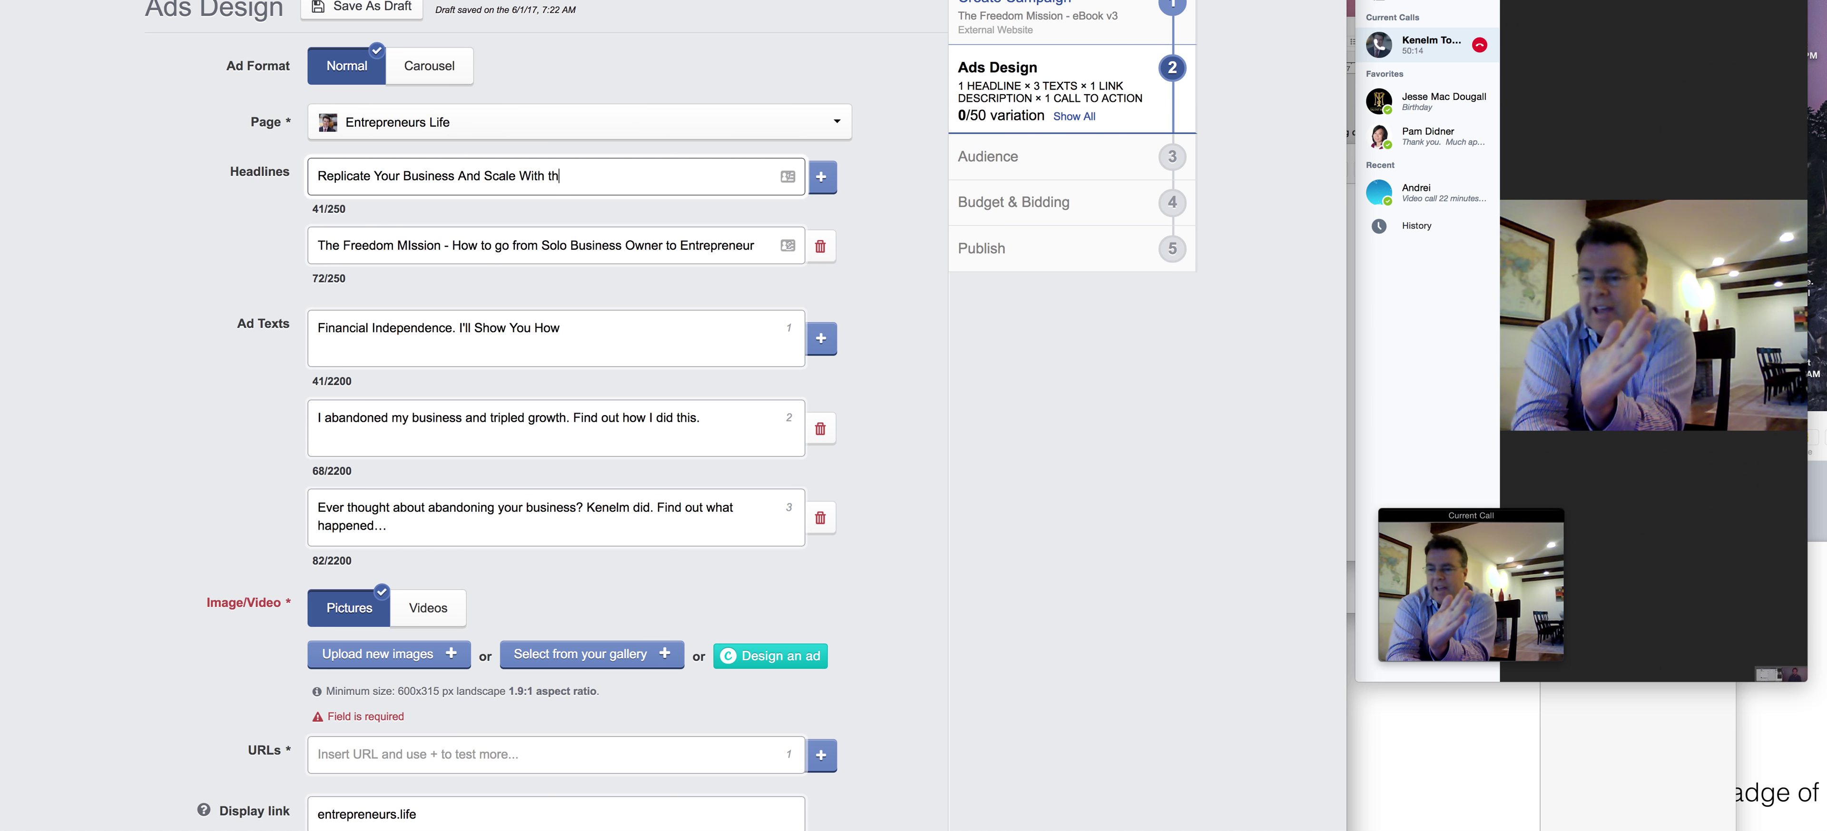
{"action": "key", "text": "BackSpace"}
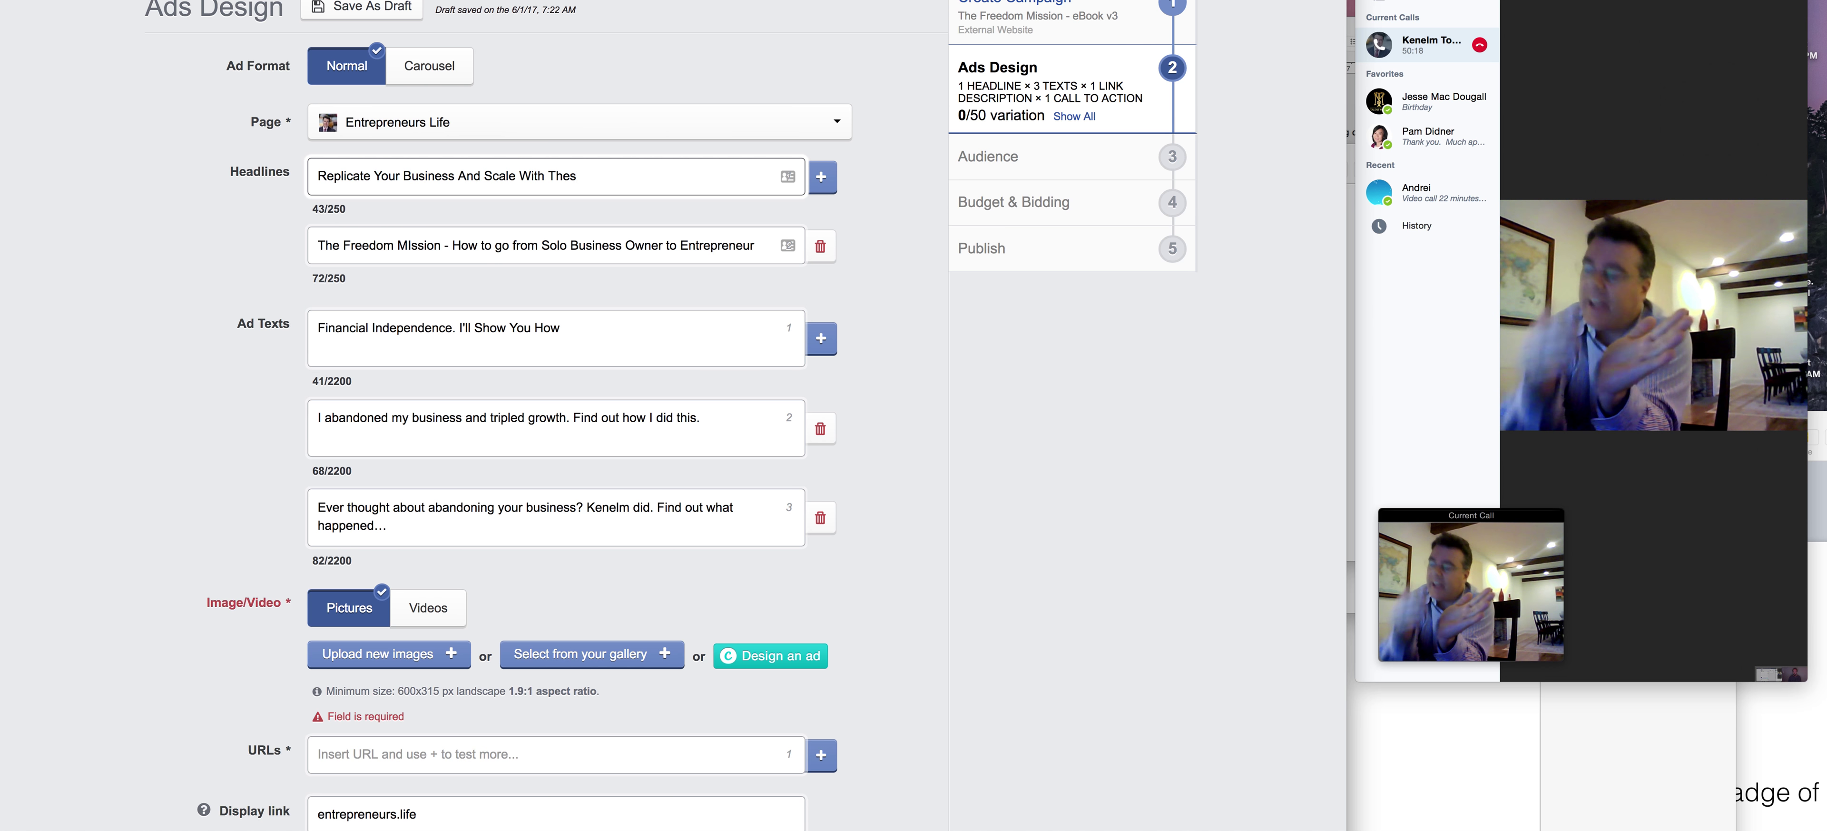
{"action": "key", "text": "BackSpace"}
{"action": "key", "text": "BackSpace"}
{"action": "key", "text": "BackSpace"}
{"action": "key", "text": "BackSpace"}
{"action": "key", "text": "BackSpace"}
{"action": "key", "text": "BackSpace"}
{"action": "key", "text": "BackSpace"}
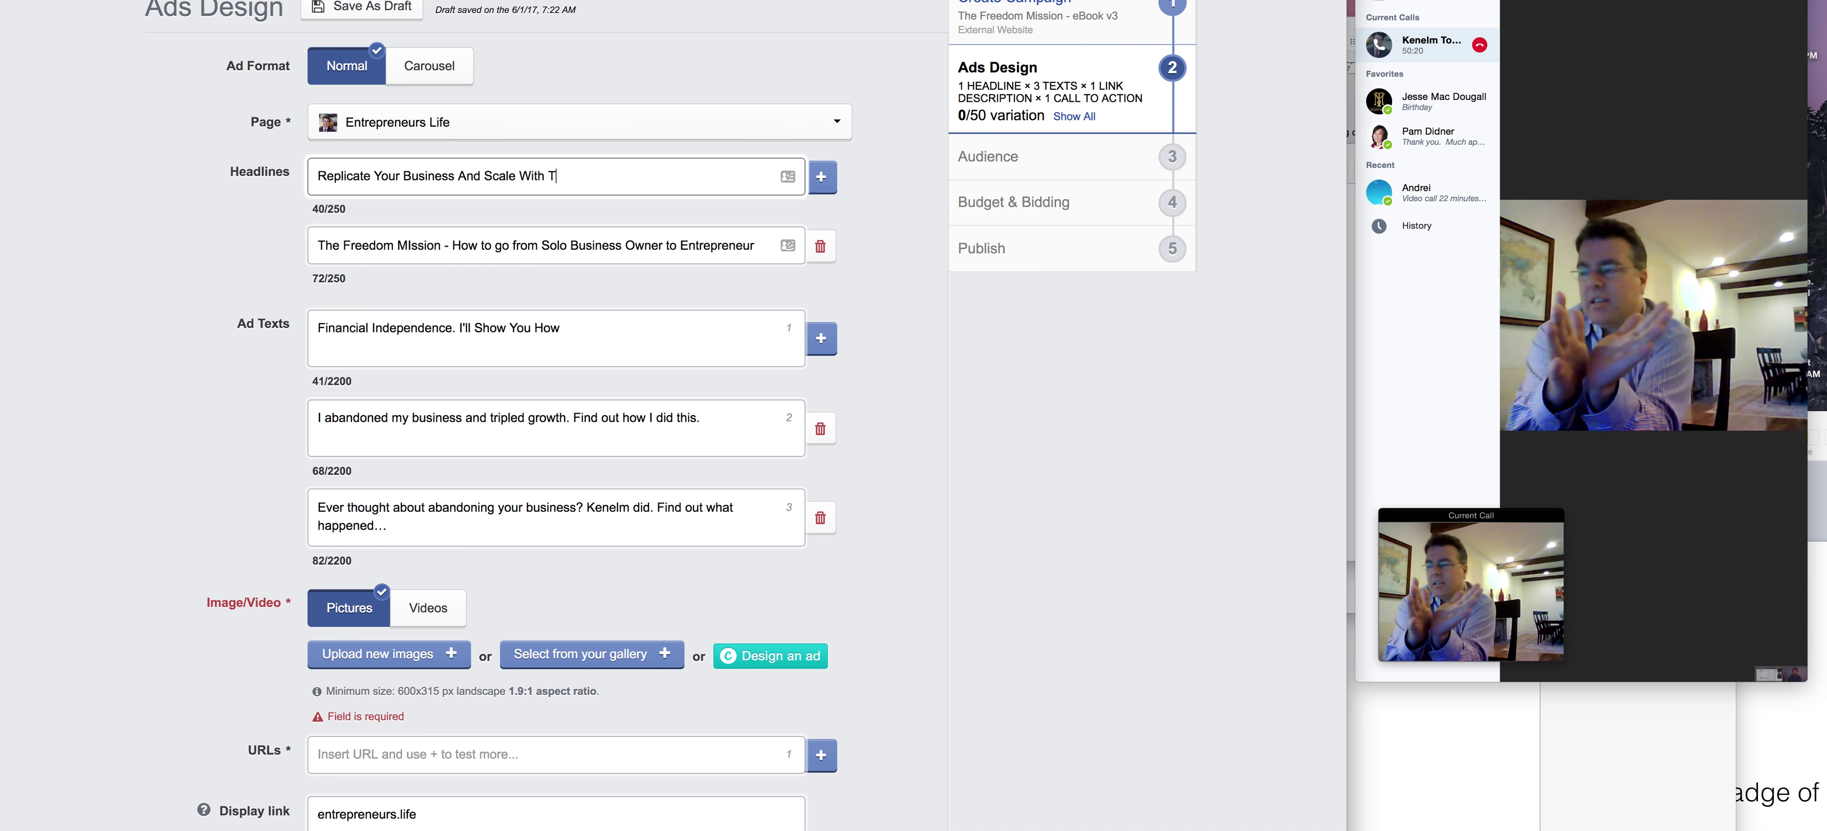
{"action": "key", "text": "BackSpace"}
{"action": "key", "text": "BackSpace"}
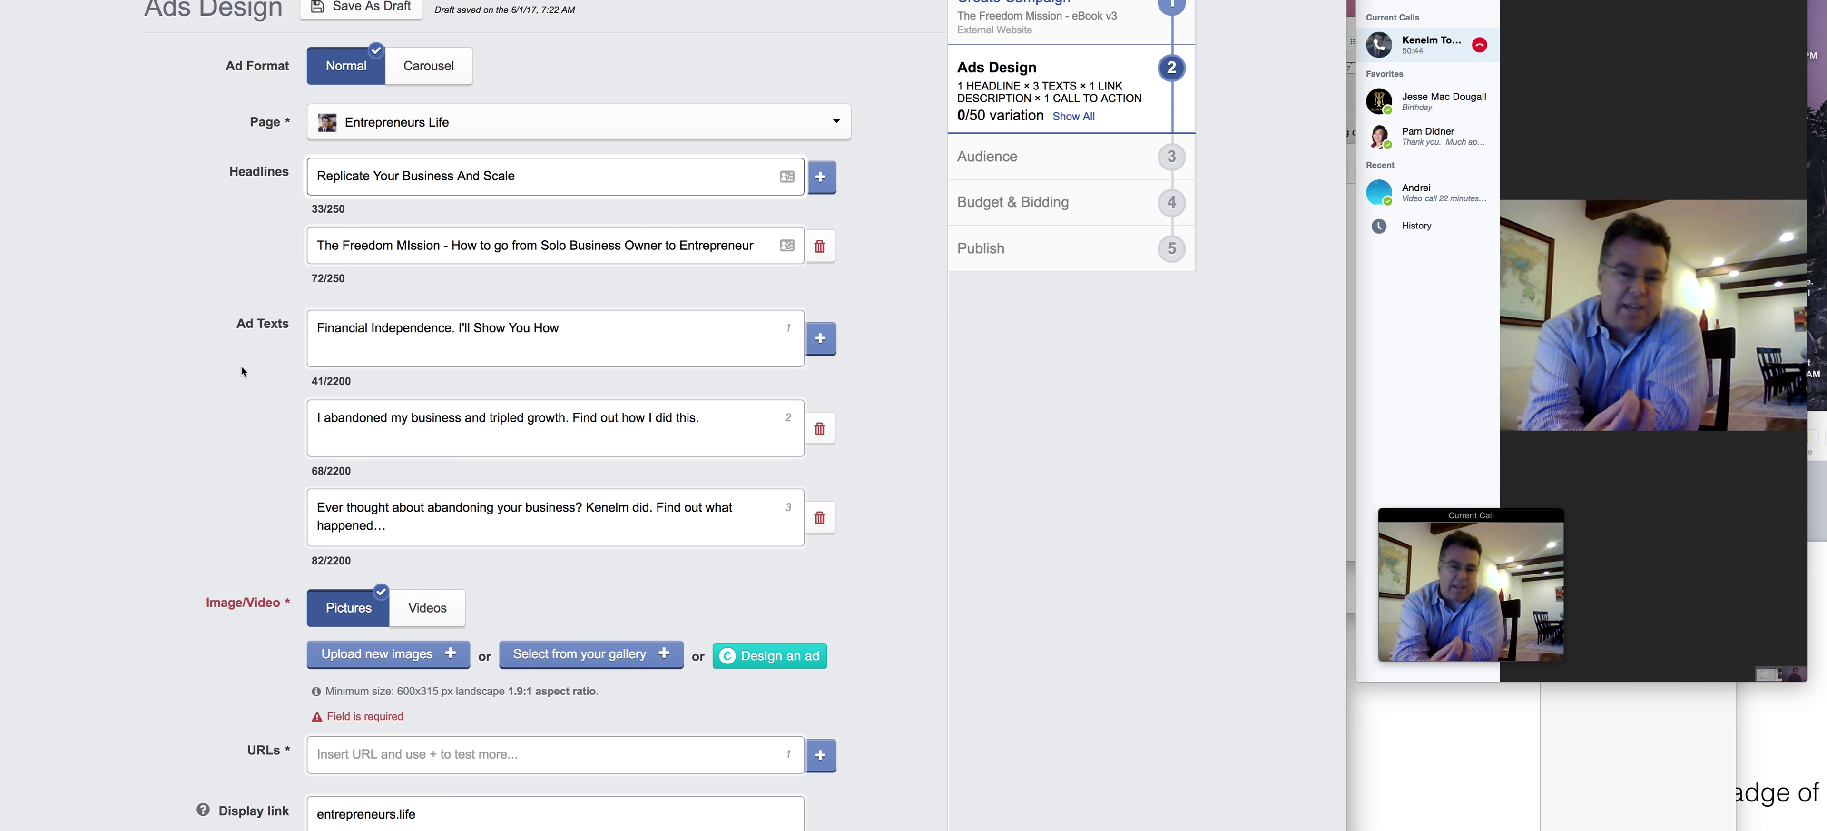
Save the campaign draft and open the overview of all campaigns to view the campaign list.
{"action": "scroll", "coordinate": [248, 315], "scroll_direction": "up", "scroll_amount": 3}
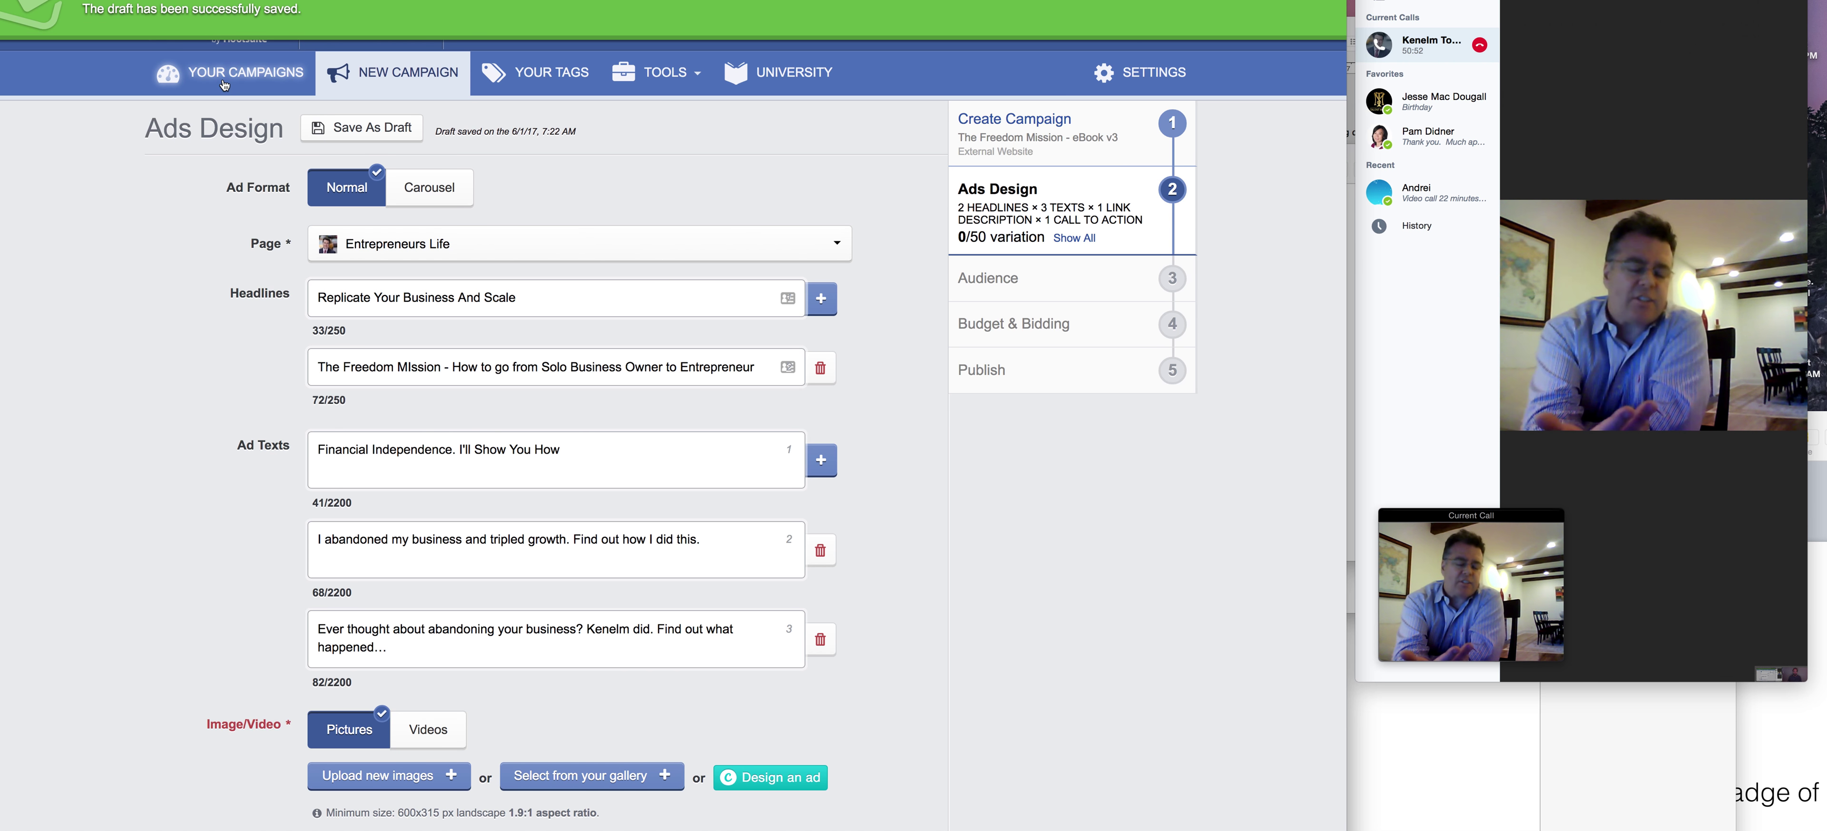
{"action": "left_click", "coordinate": [224, 84]}
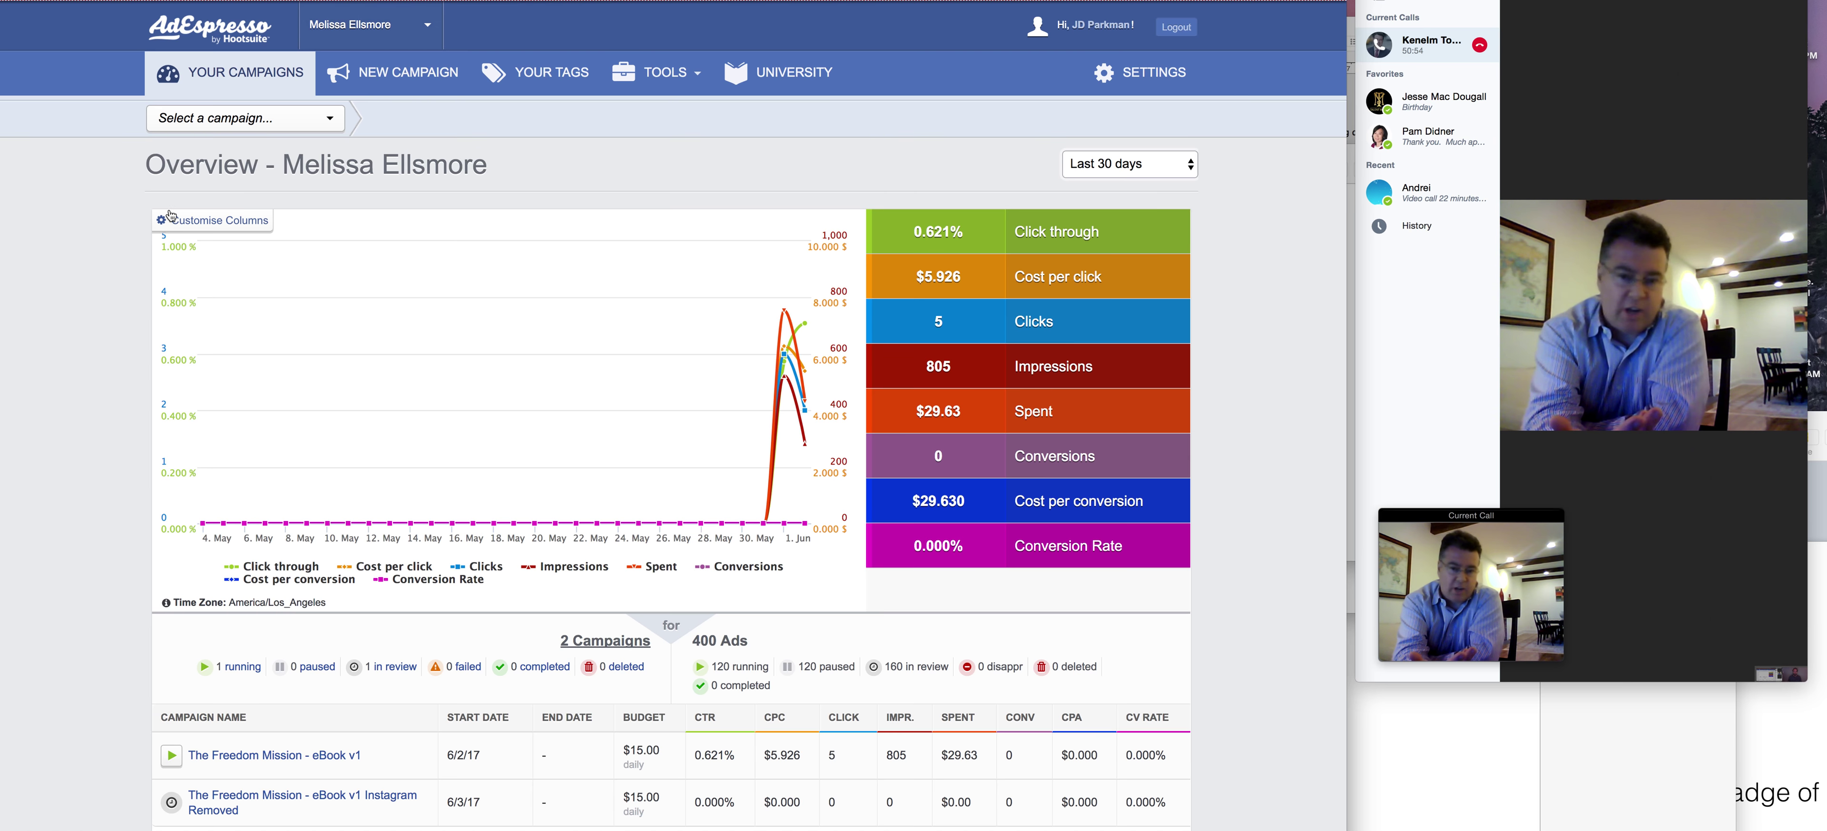
{"action": "scroll", "coordinate": [79, 231], "scroll_direction": "down", "scroll_amount": 2}
{"action": "scroll", "coordinate": [78, 231], "scroll_direction": "down", "scroll_amount": 3}
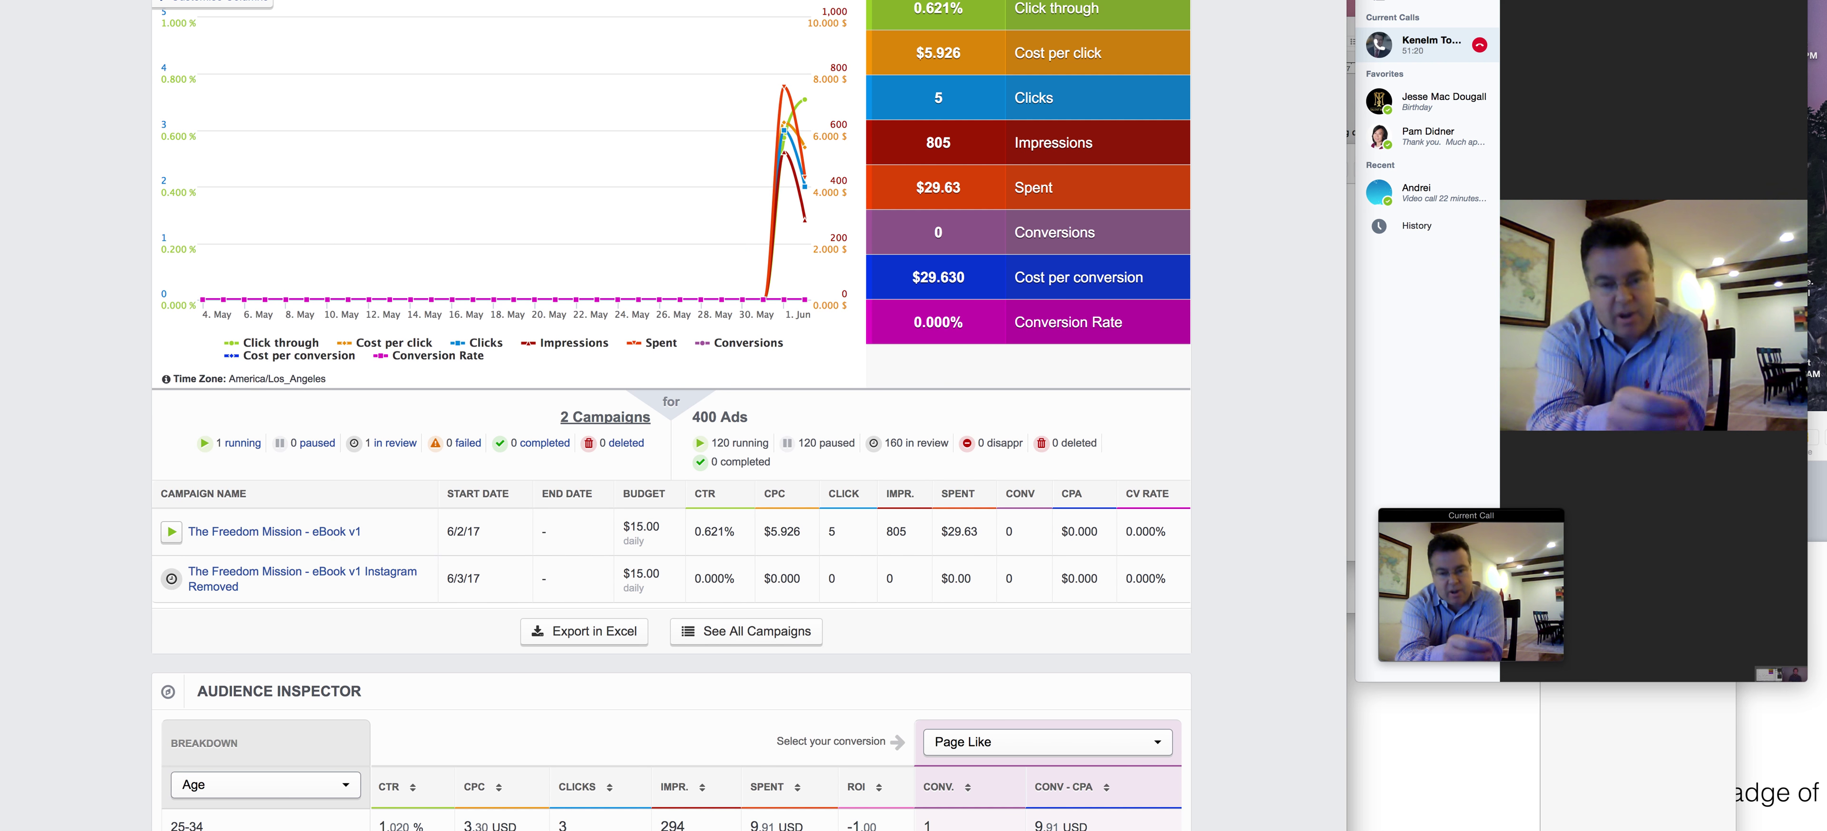
Search the web in a new tab for Donald Trump as a war general and show the image results.
{"action": "key", "text": "super+t"}
{"action": "type", "text": "donald"}
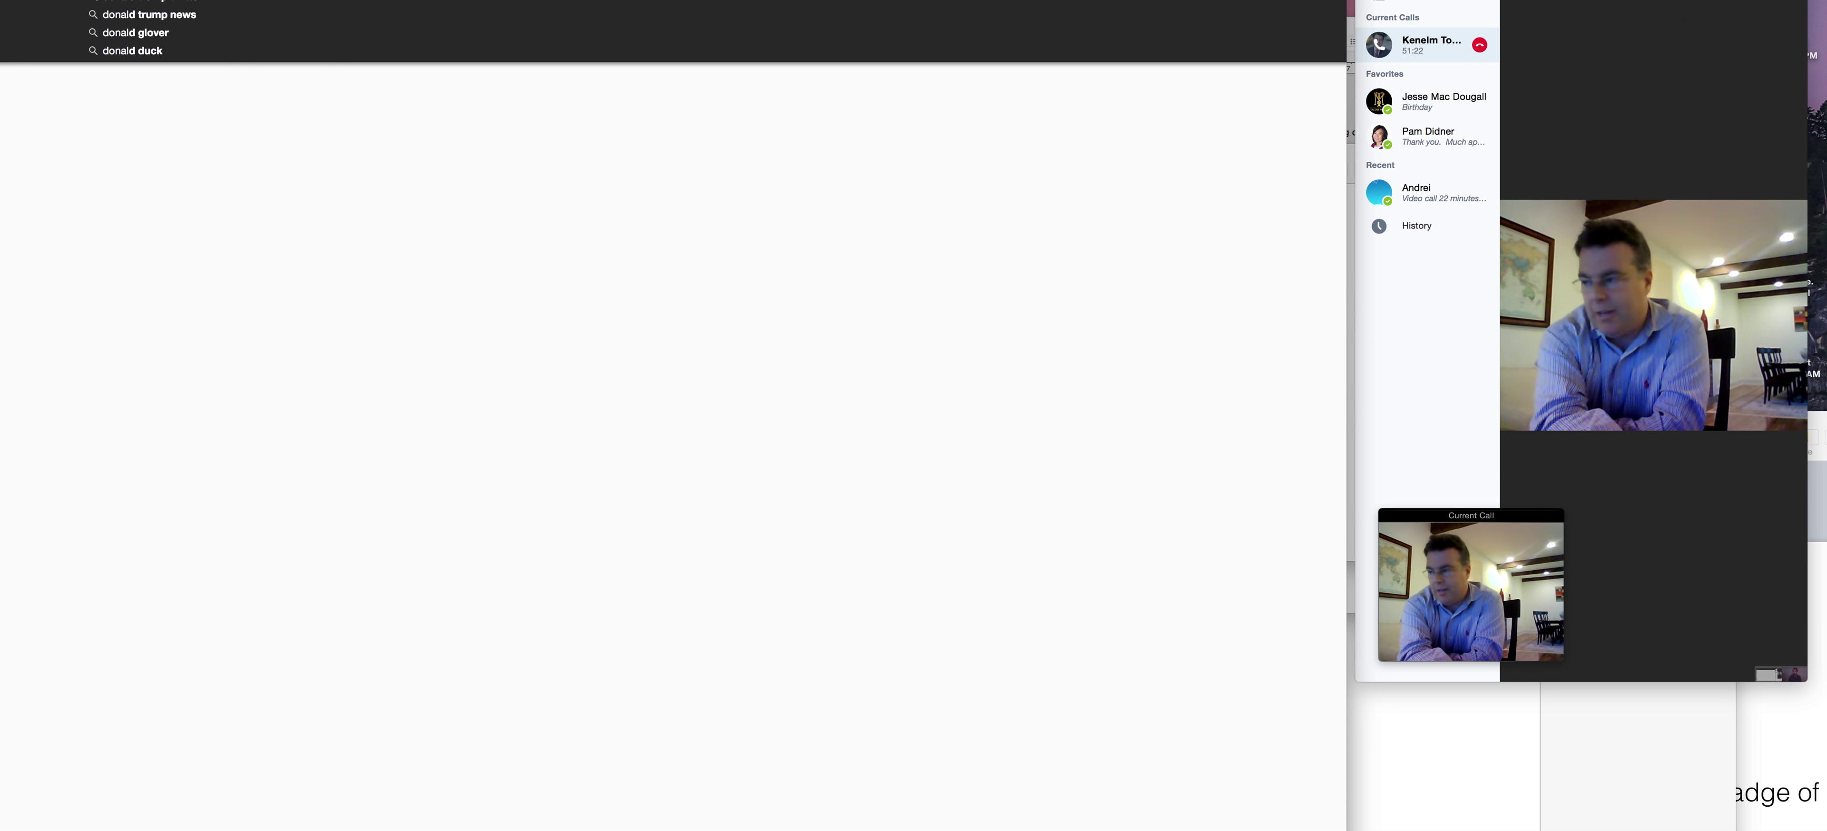
{"action": "type", "text": " trump"}
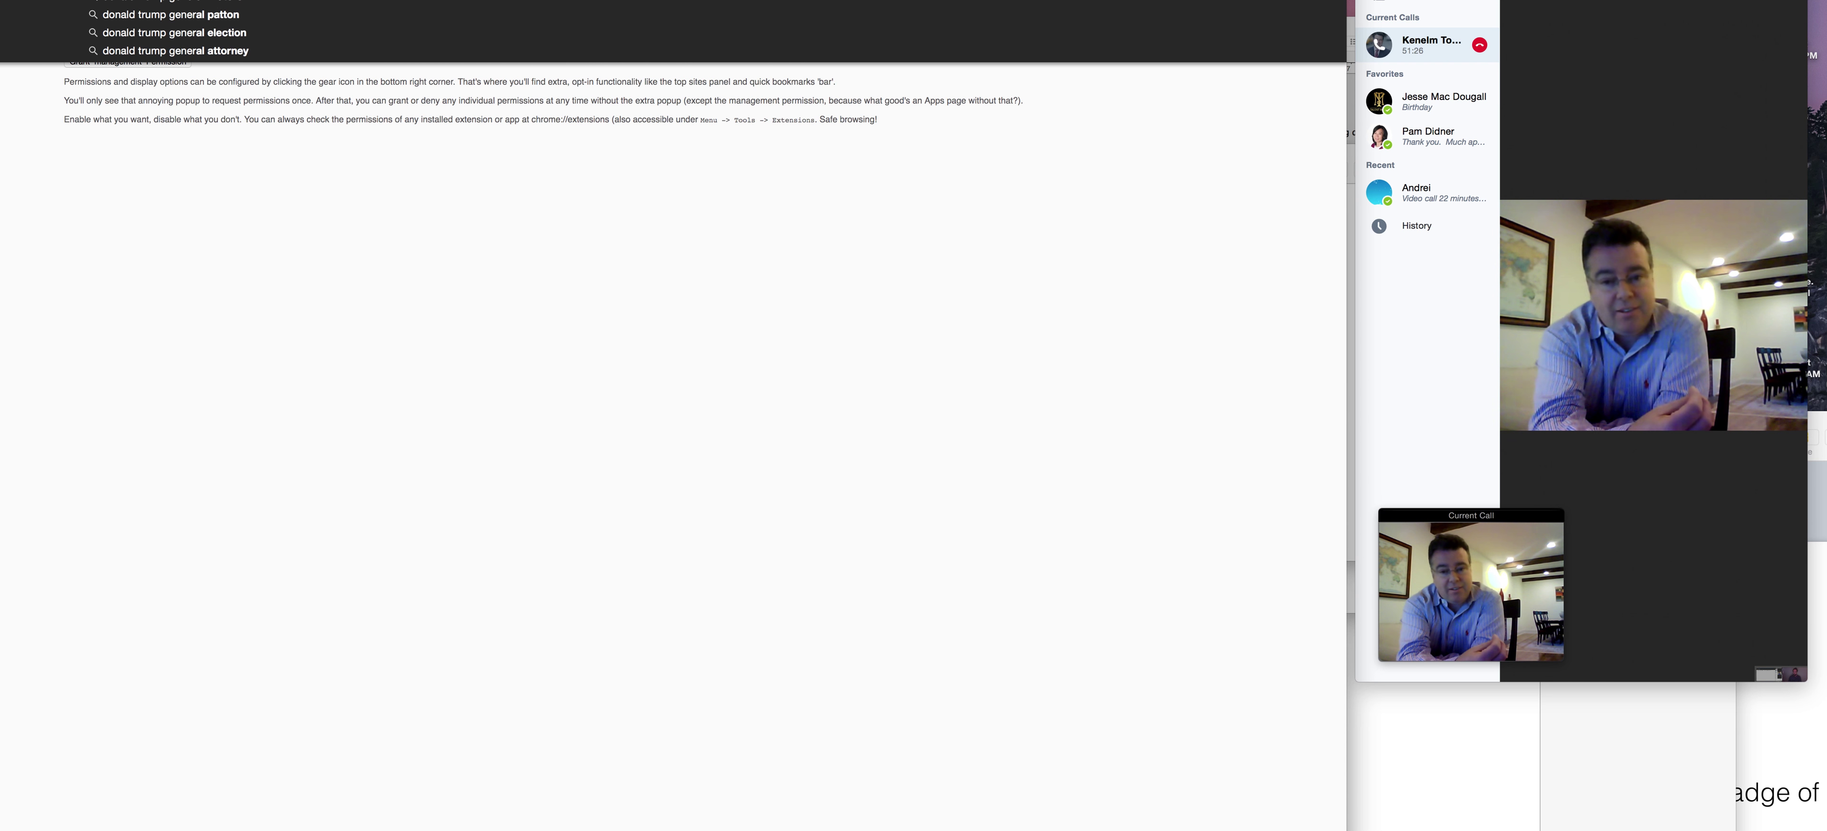
{"action": "type", "text": " war"}
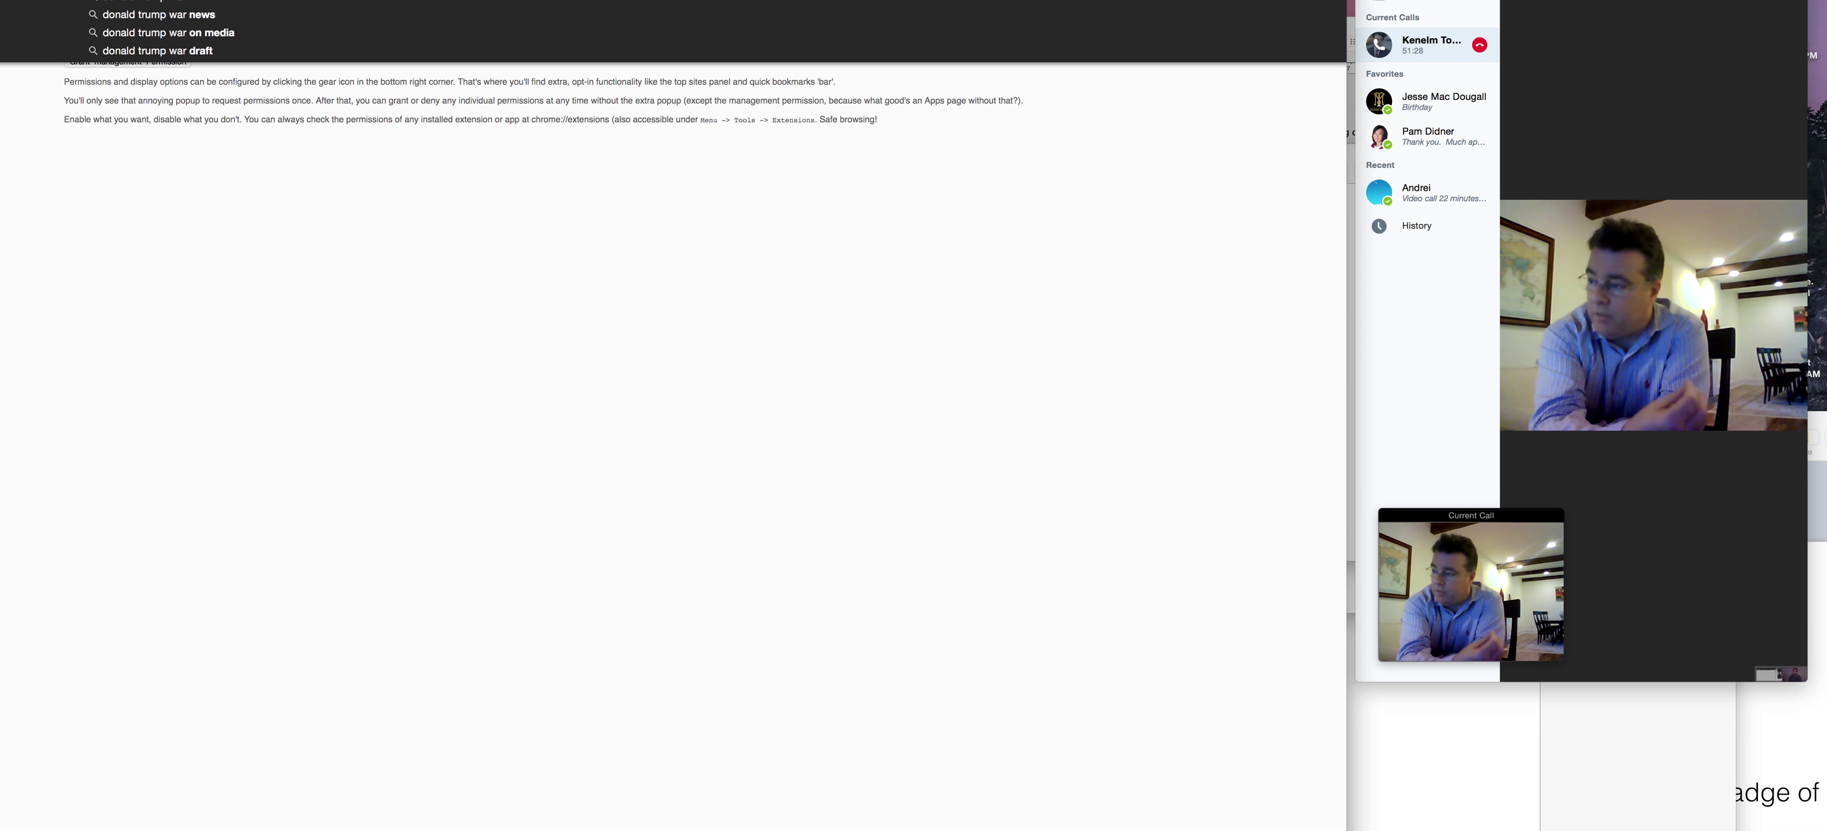
{"action": "key", "text": "Return"}
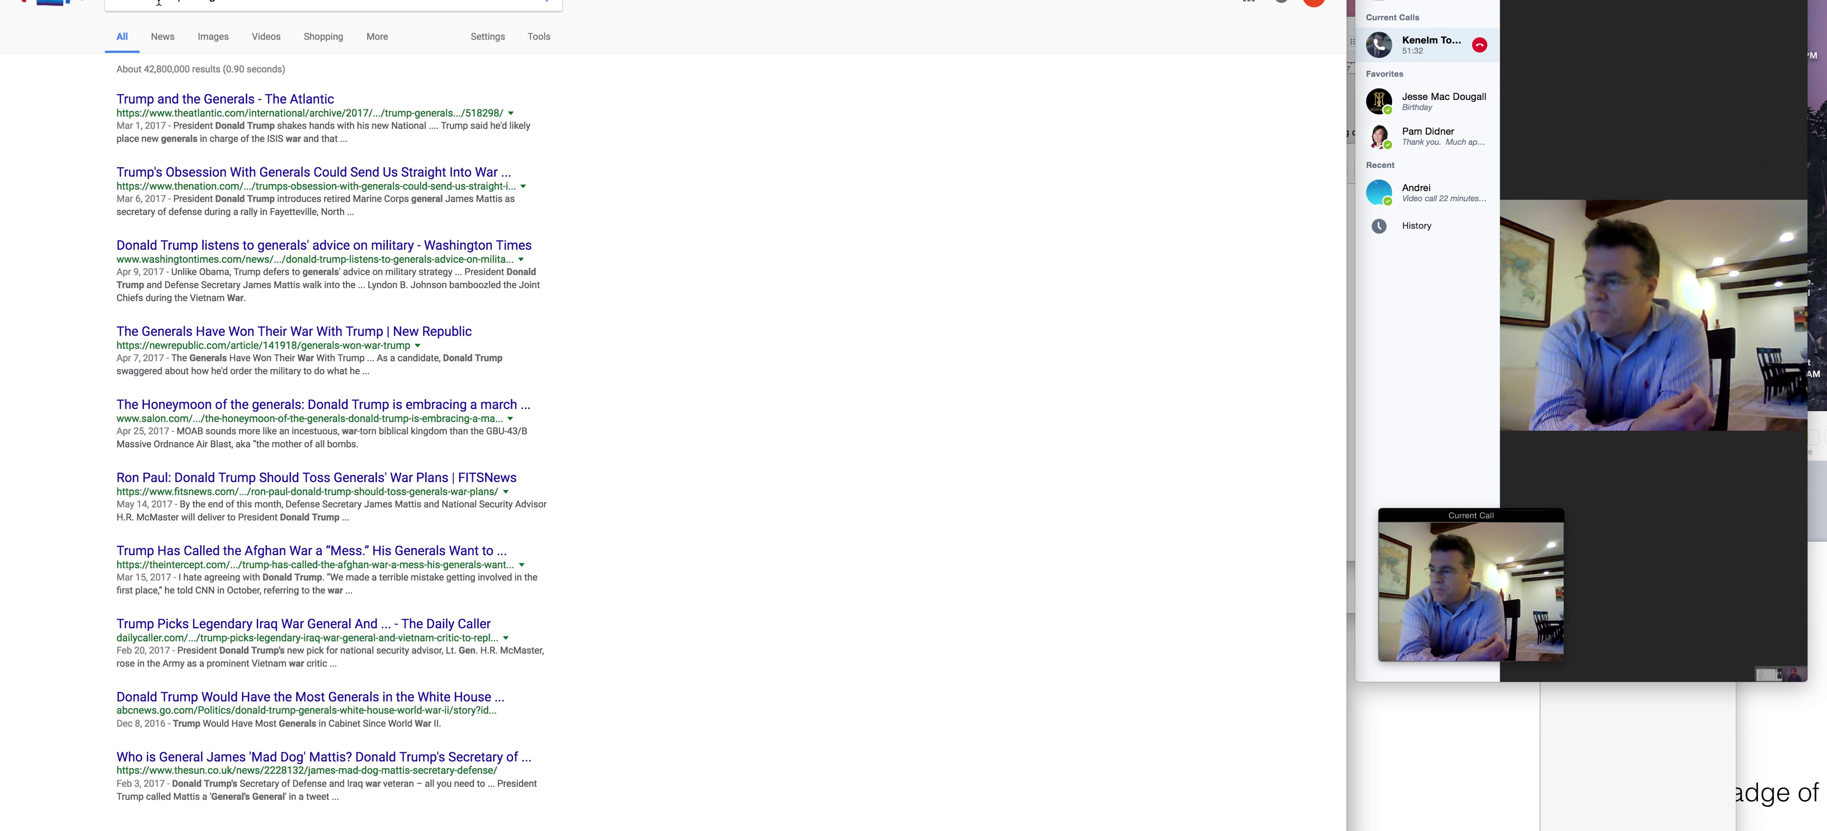
{"action": "left_click", "coordinate": [211, 39]}
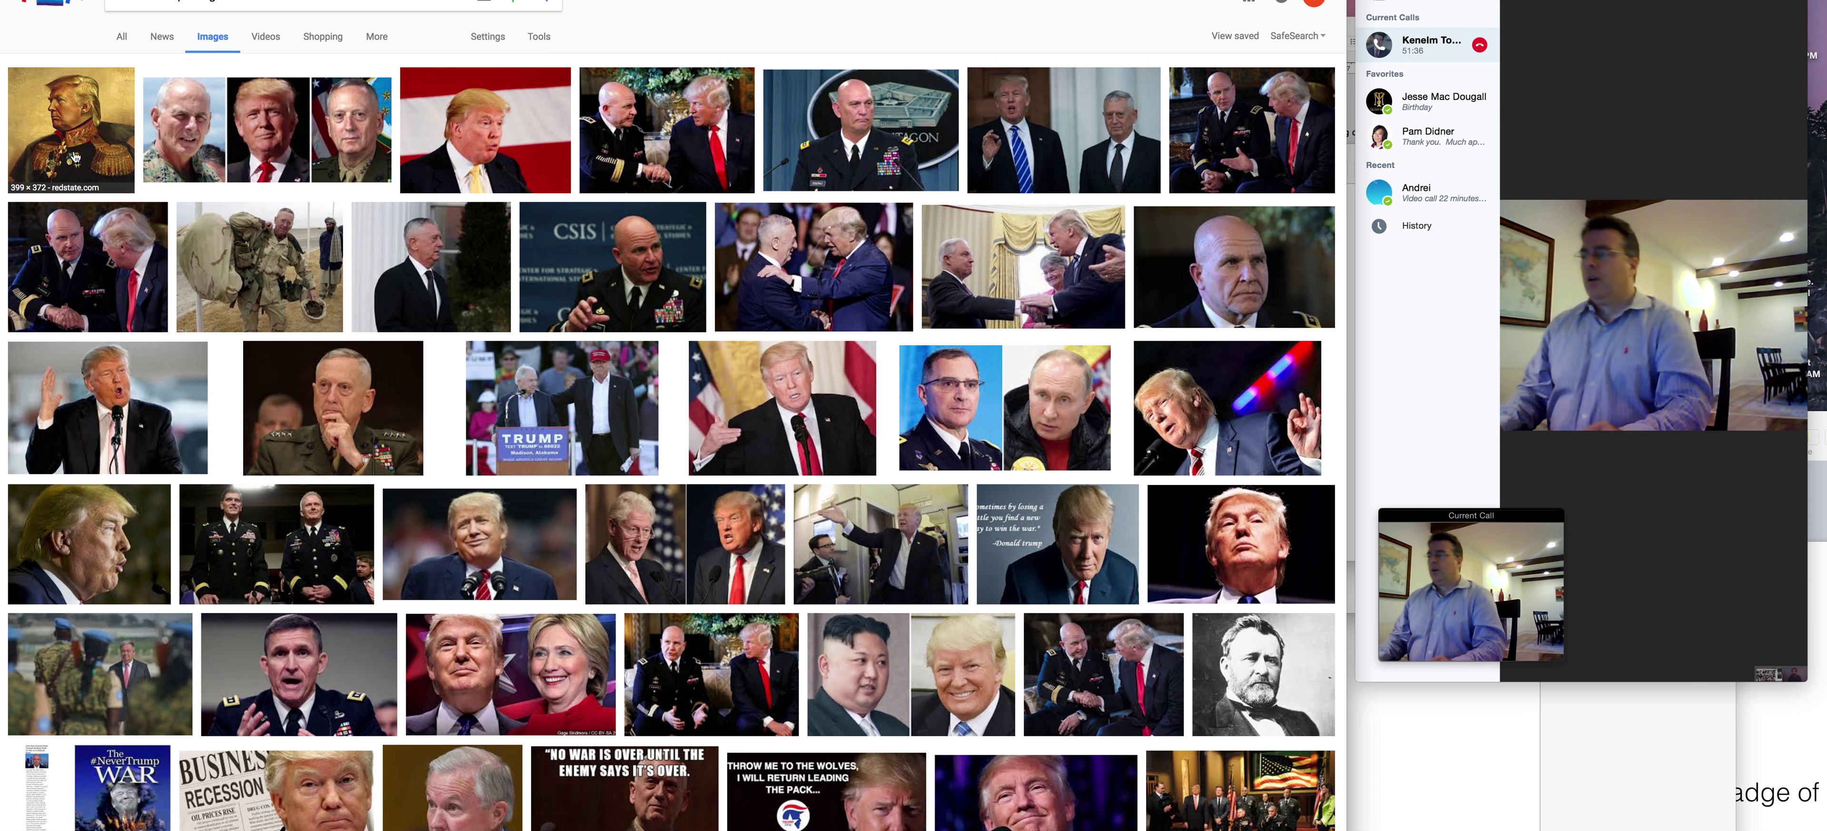
Preview the painted portrait of Trump in a general's uniform and return to the campaigns overview.
{"action": "left_click", "coordinate": [75, 156]}
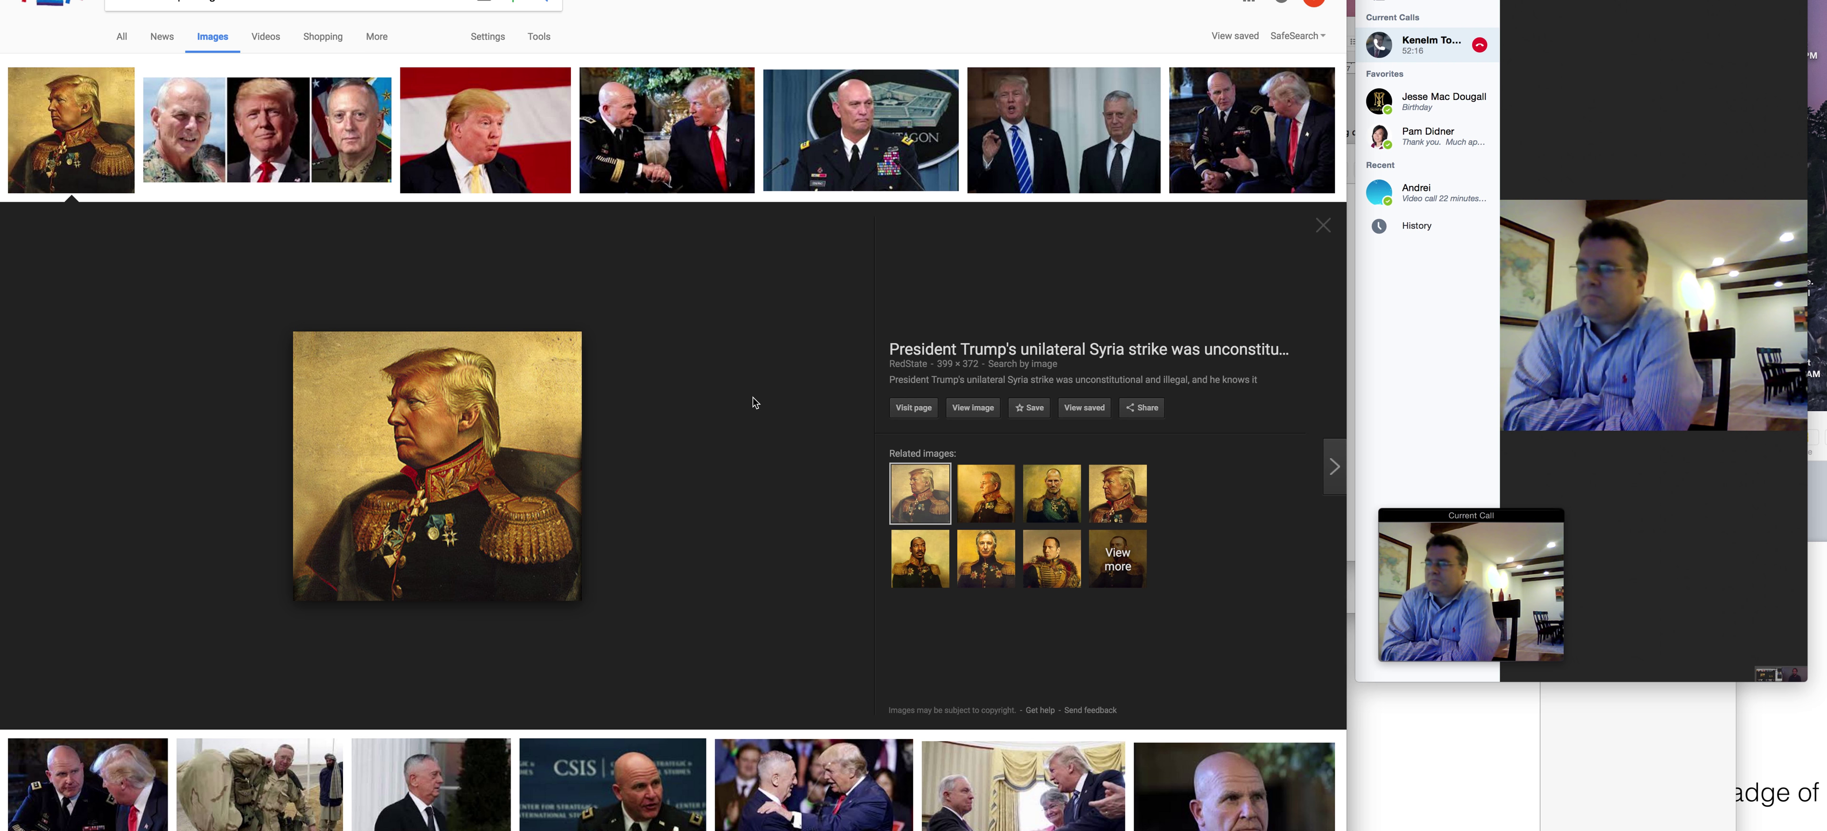
{"action": "mouse_move", "coordinate": [419, 393]}
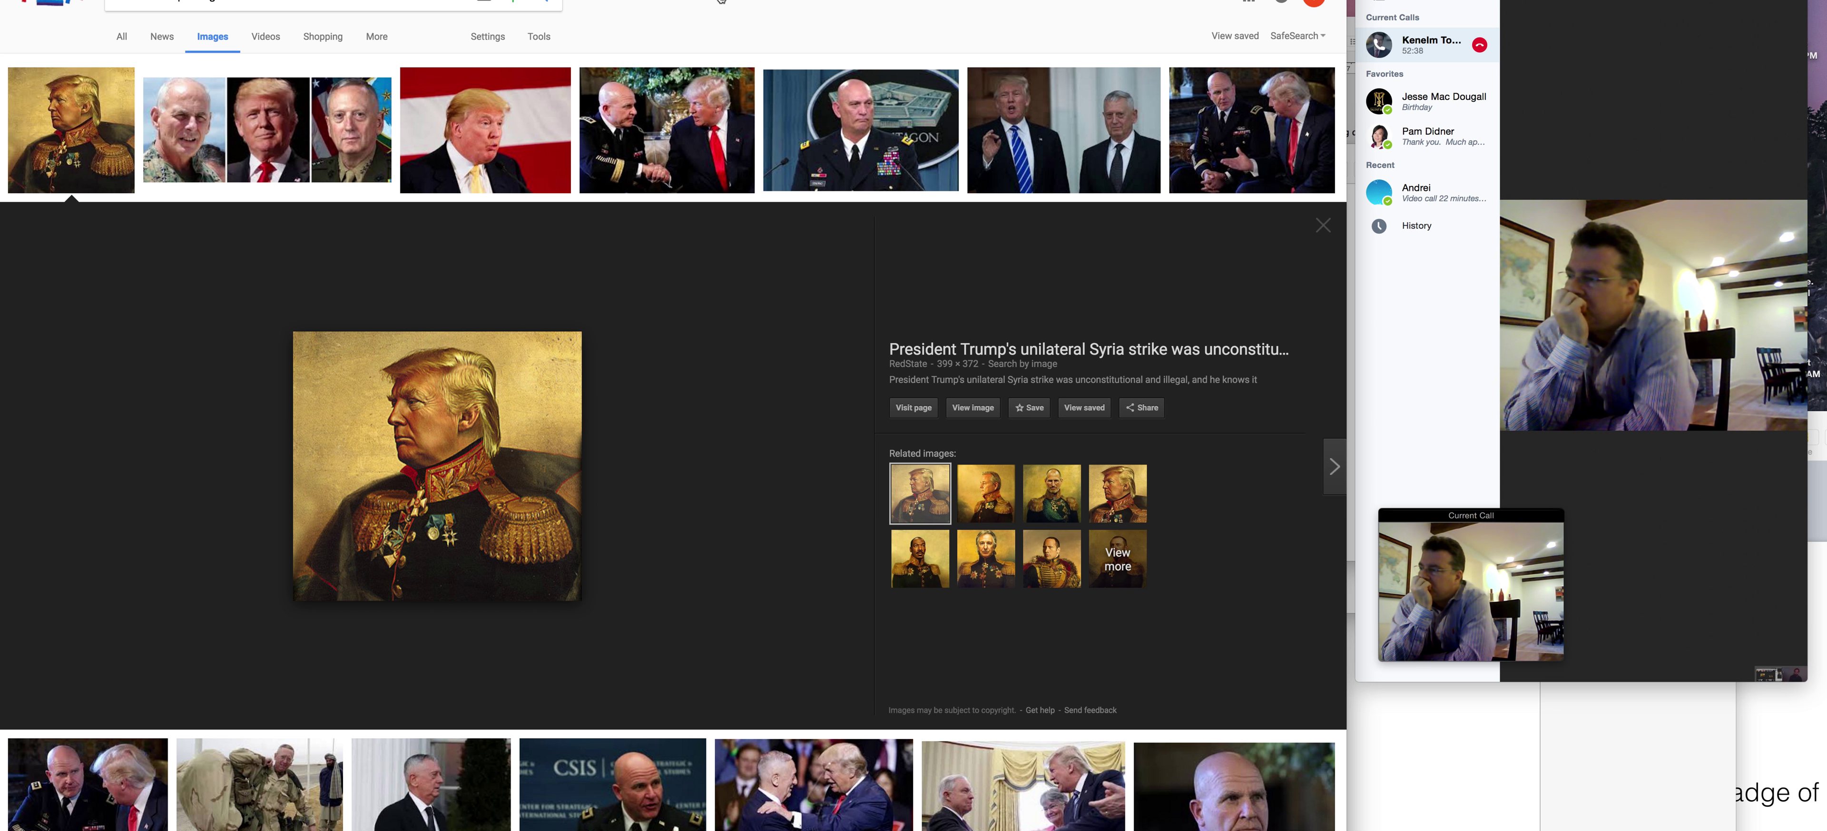
{"action": "key", "text": "ctrl+Tab"}
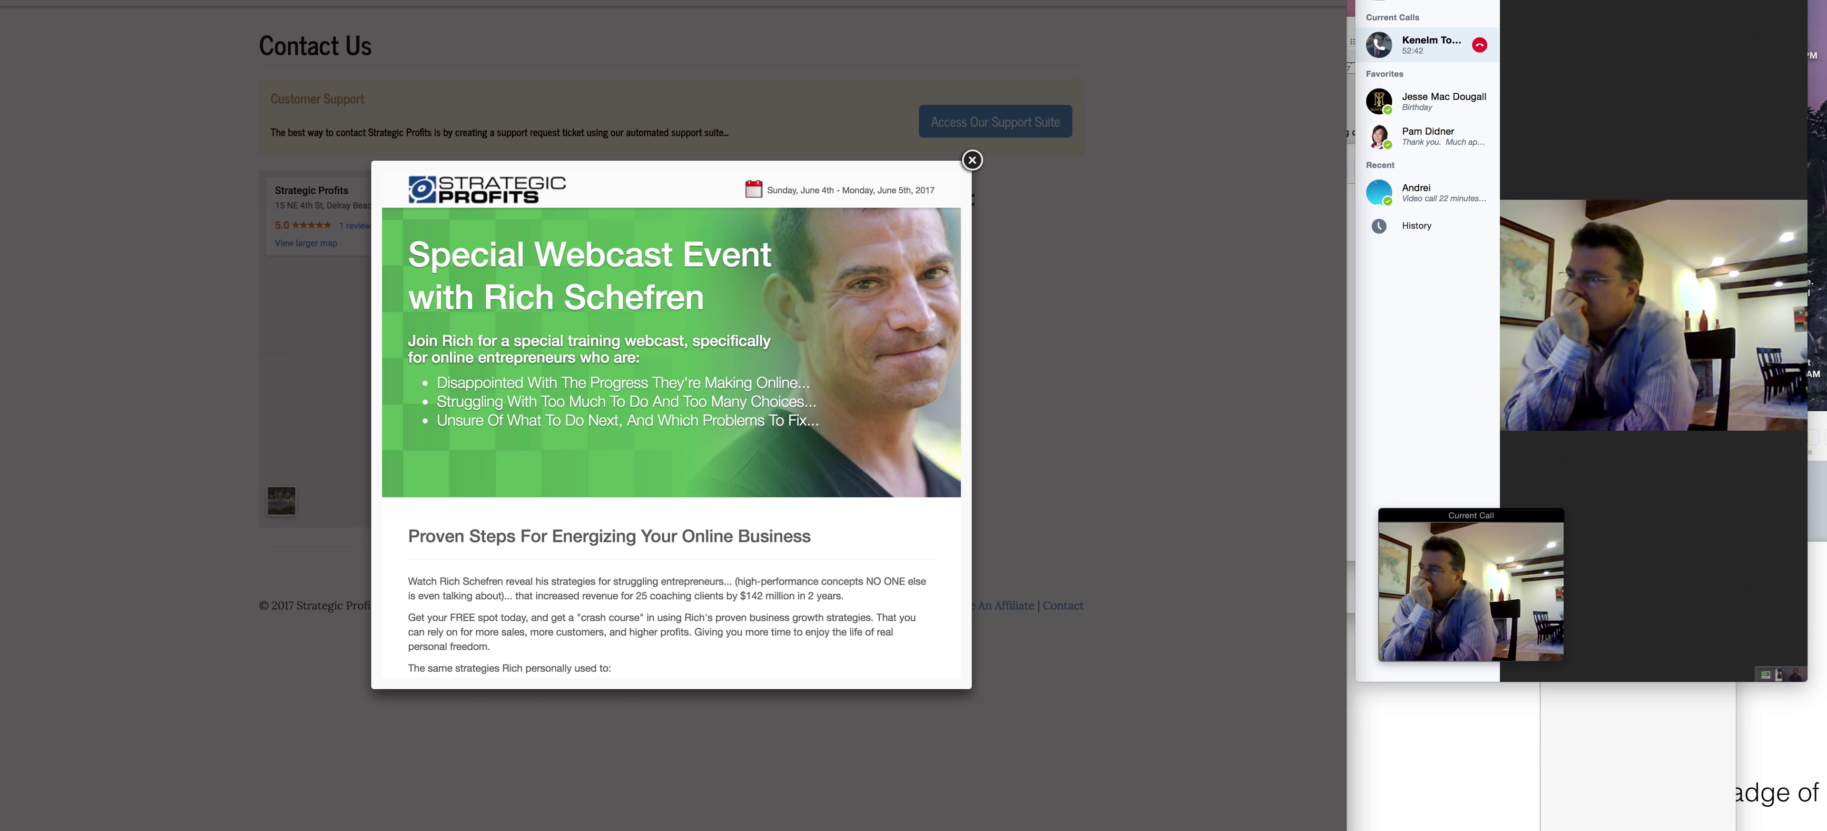
{"action": "key", "text": "ctrl+Tab"}
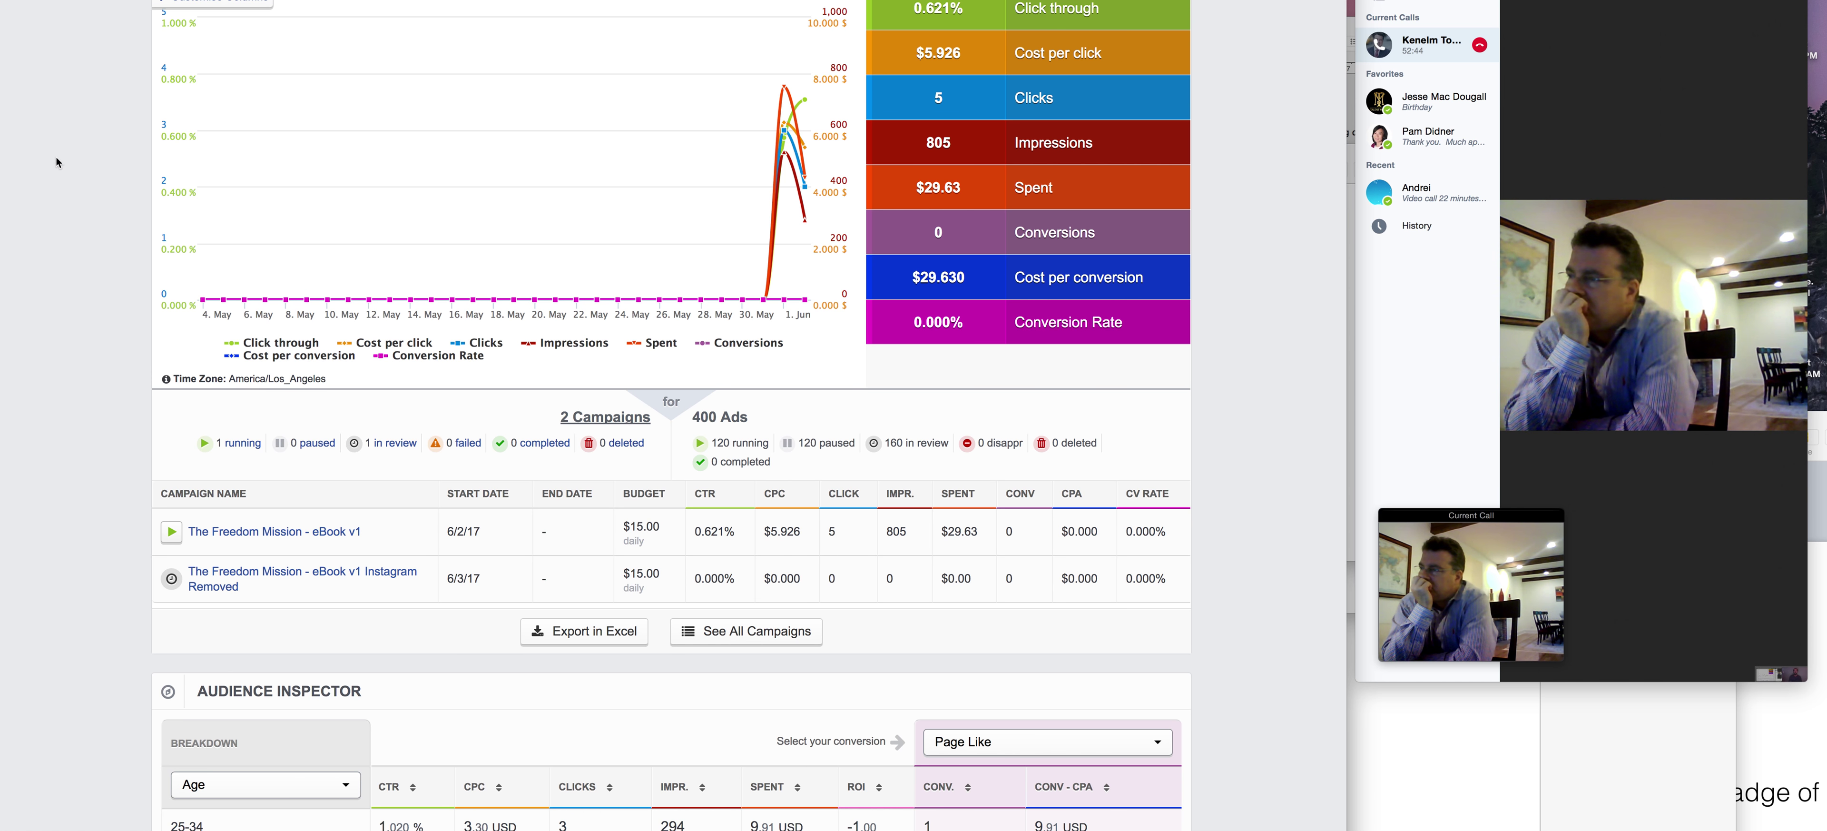
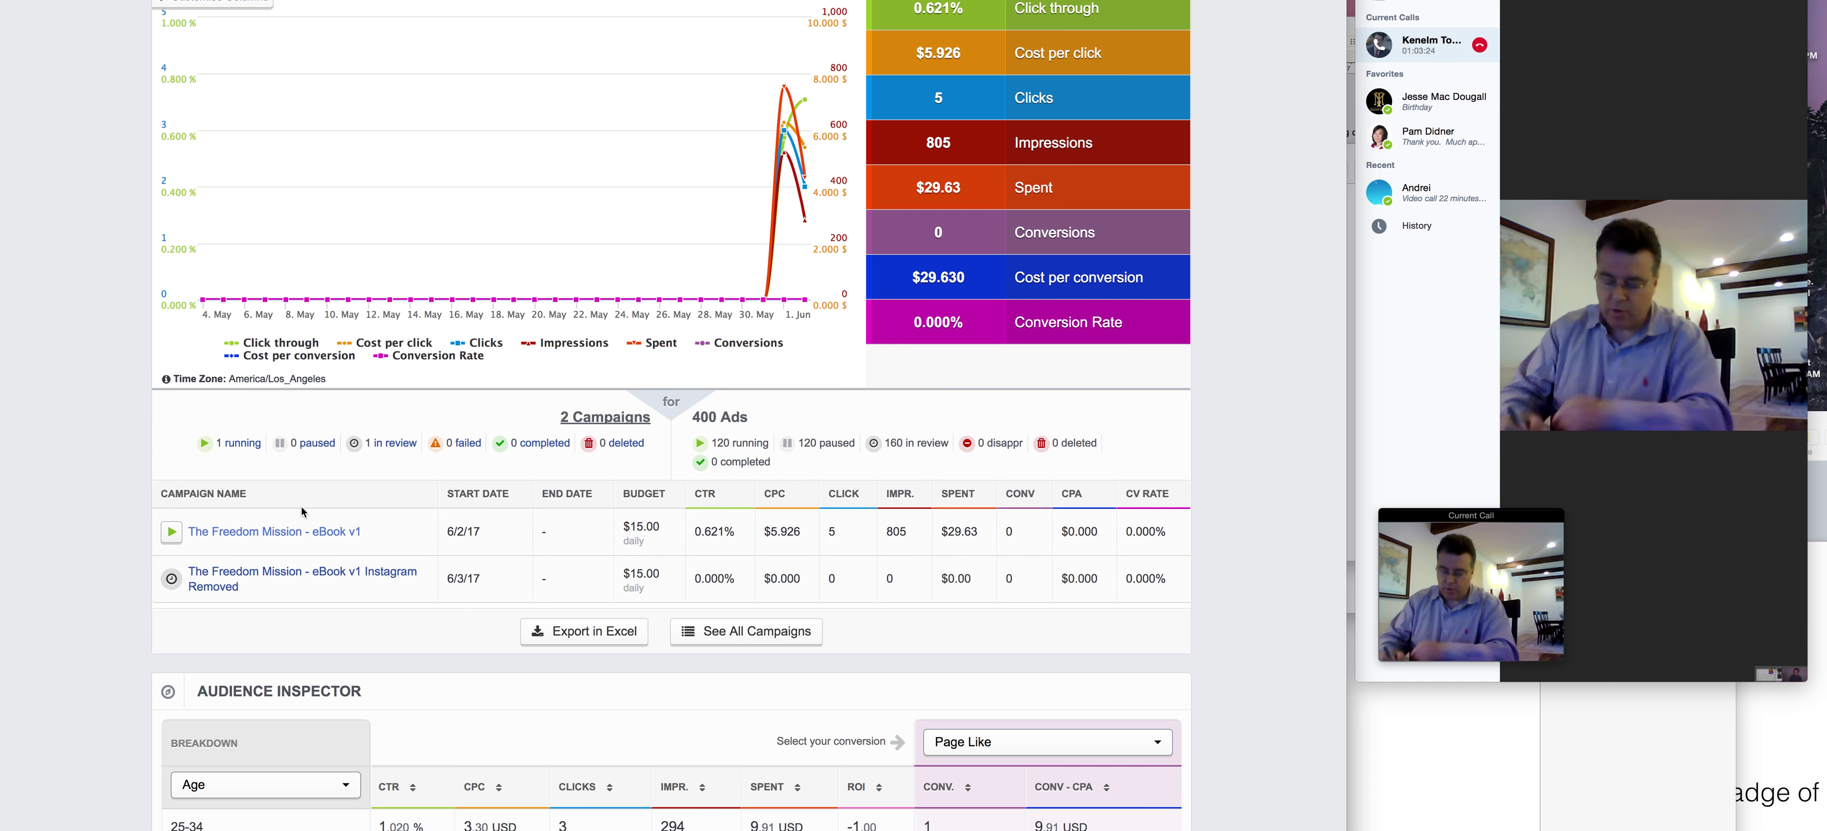
Open The Freedom Mission - eBook v1 campaign dashboard and review its details, delivery, audience and conversion sections.
{"action": "left_click", "coordinate": [296, 539]}
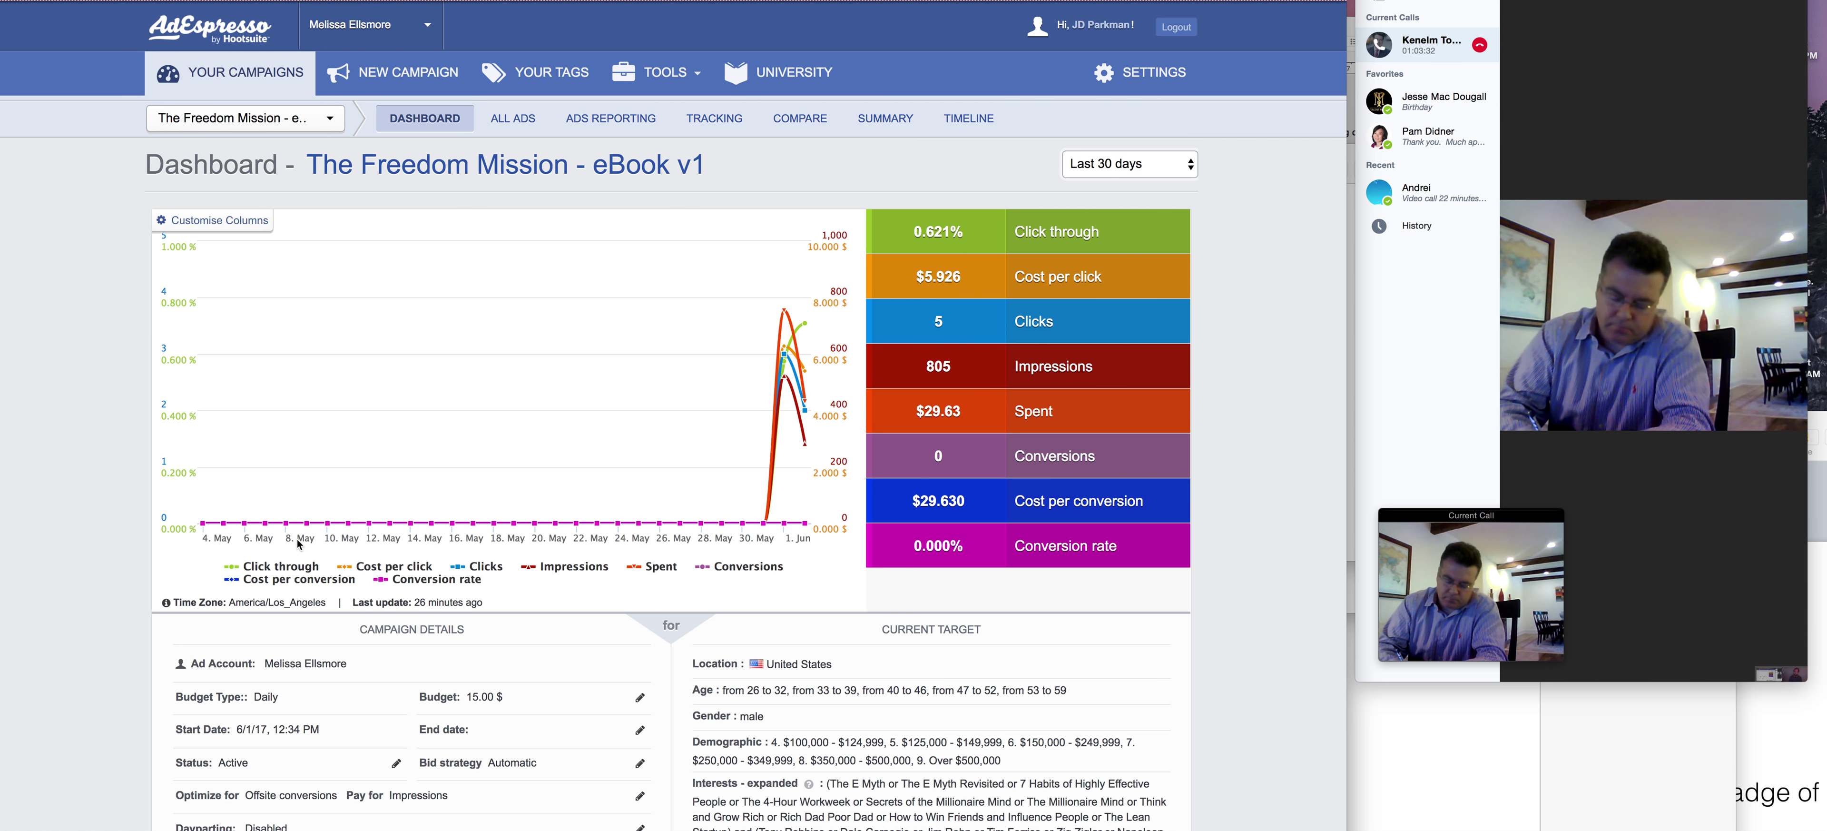
{"action": "scroll", "coordinate": [76, 472], "scroll_direction": "down", "scroll_amount": 6}
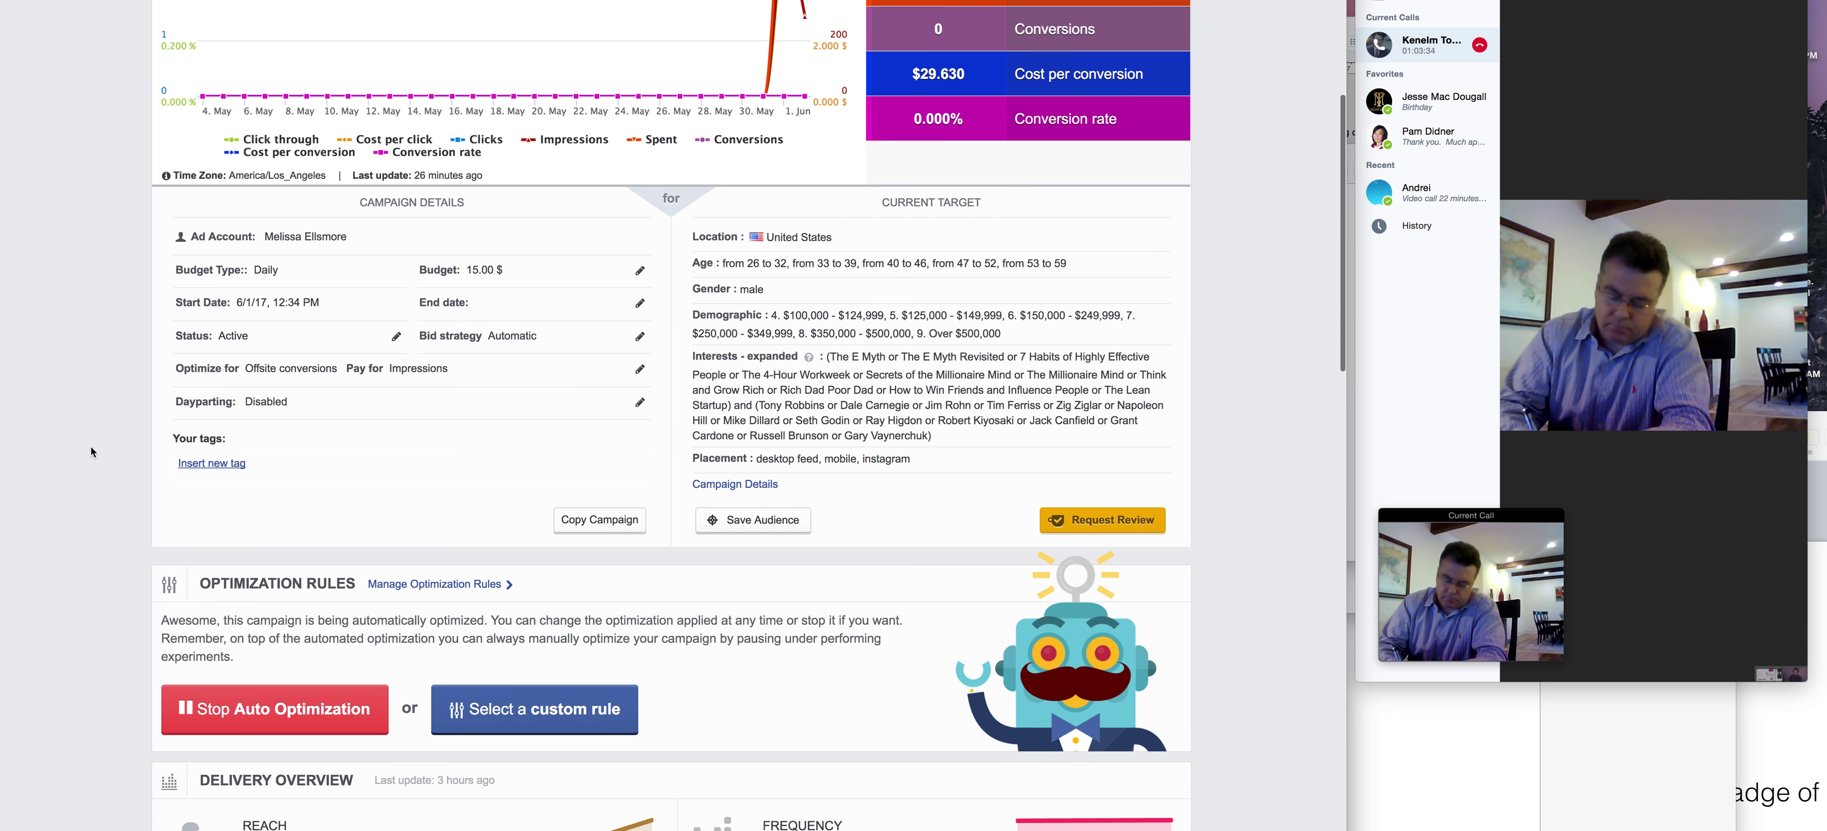
{"action": "scroll", "coordinate": [266, 454], "scroll_direction": "down", "scroll_amount": 6}
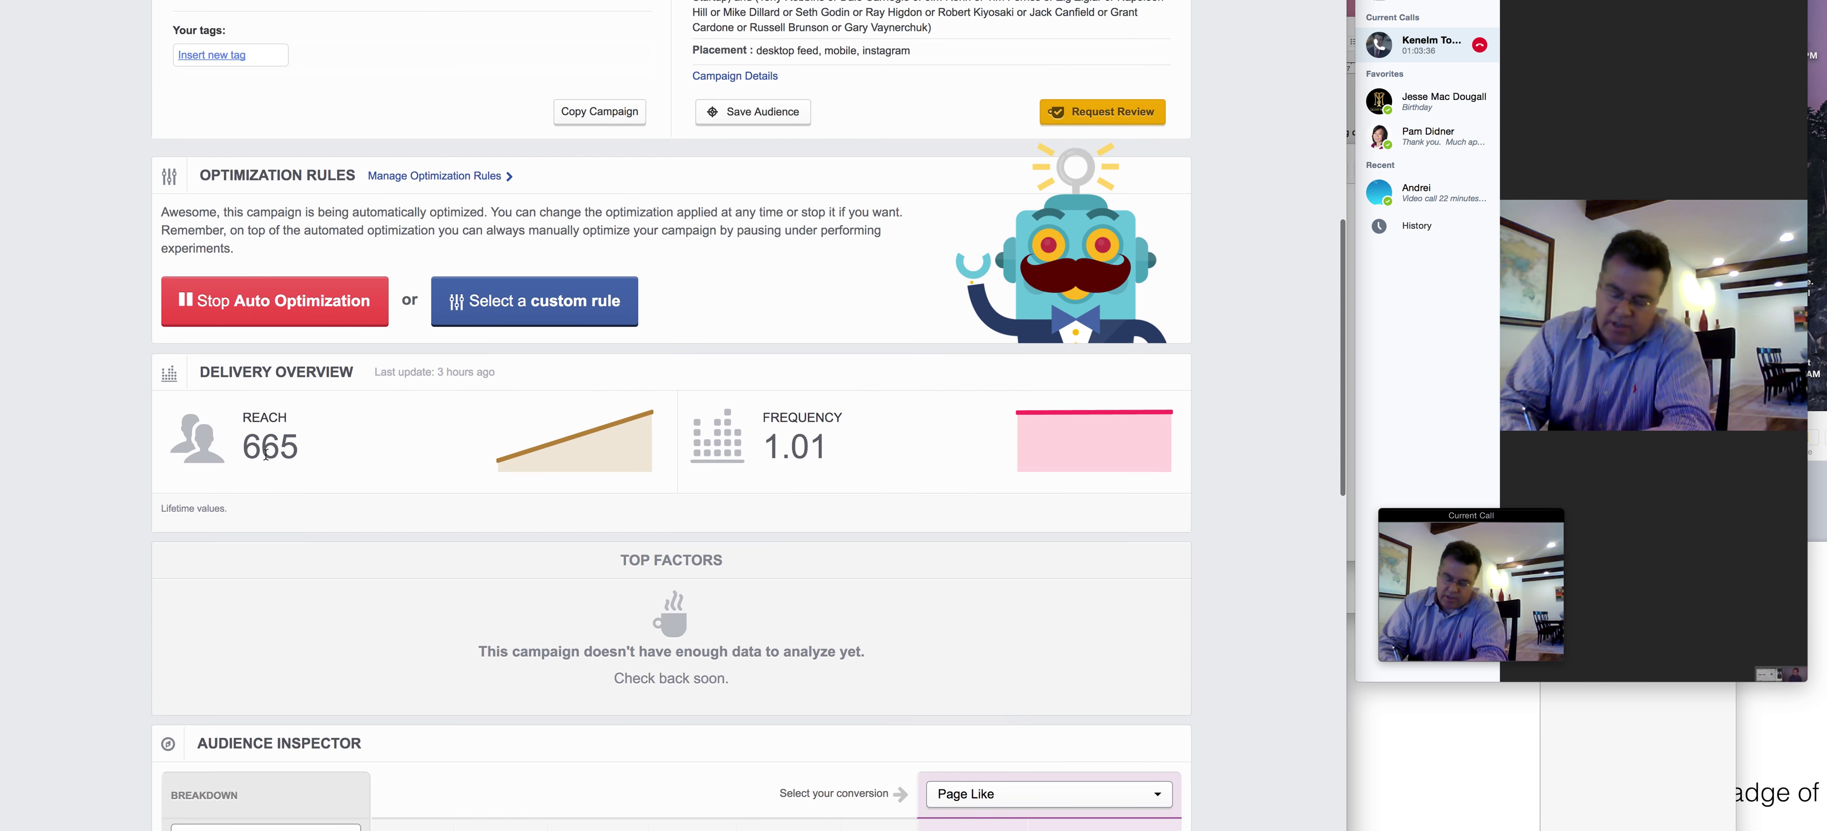
{"action": "scroll", "coordinate": [266, 454], "scroll_direction": "down", "scroll_amount": 10}
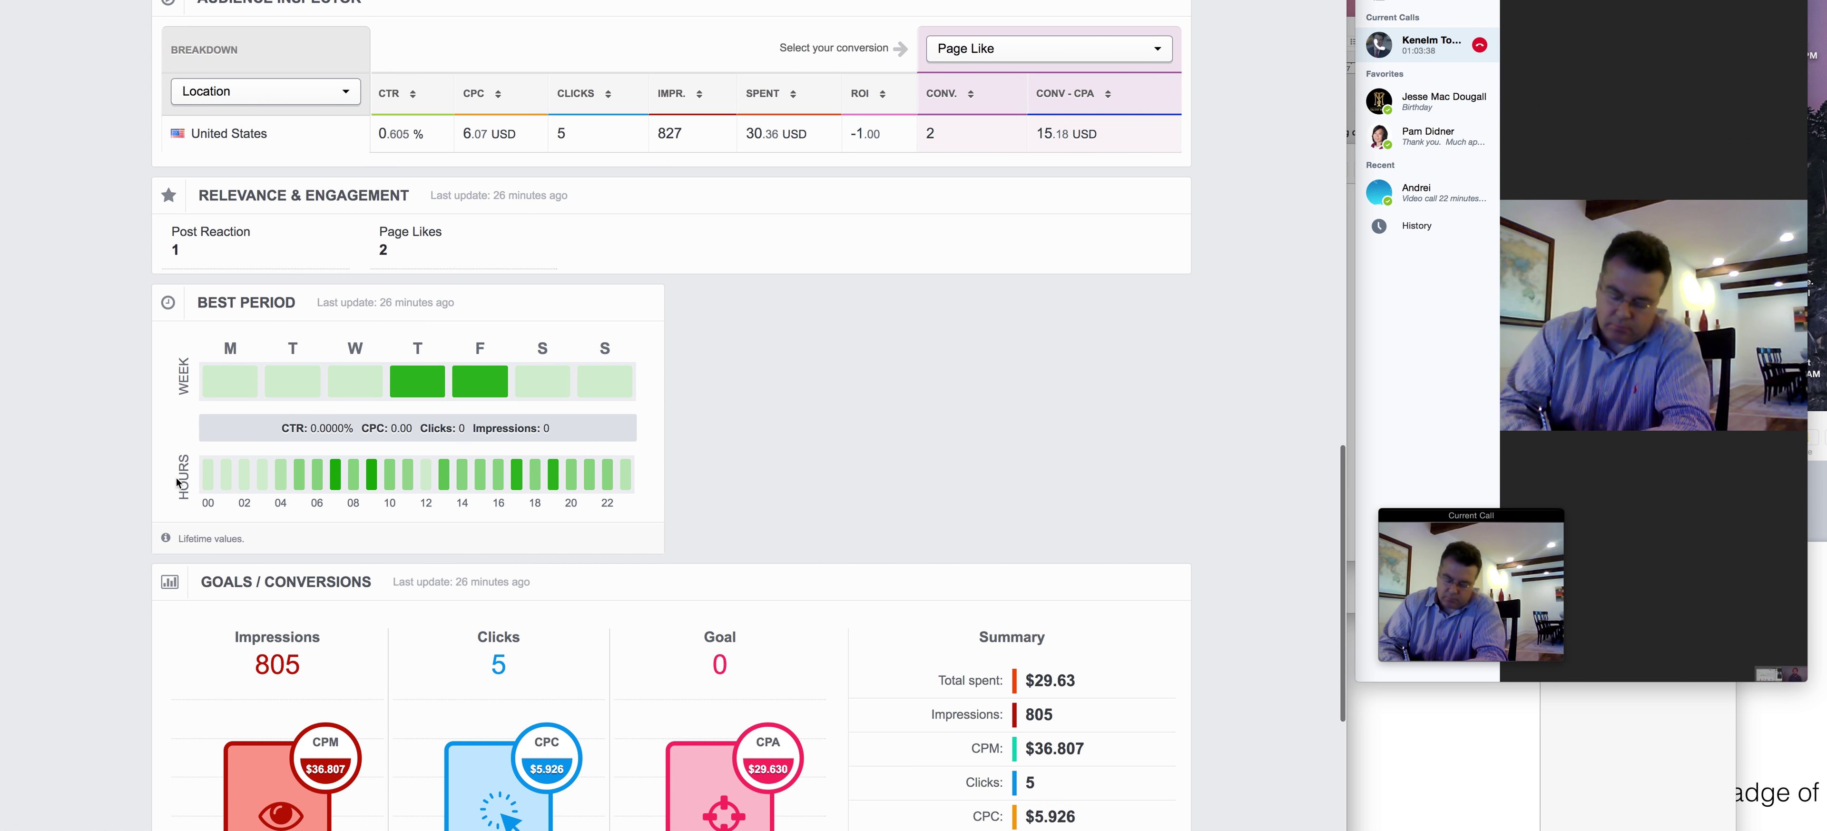
{"action": "scroll", "coordinate": [177, 481], "scroll_direction": "down", "scroll_amount": 6}
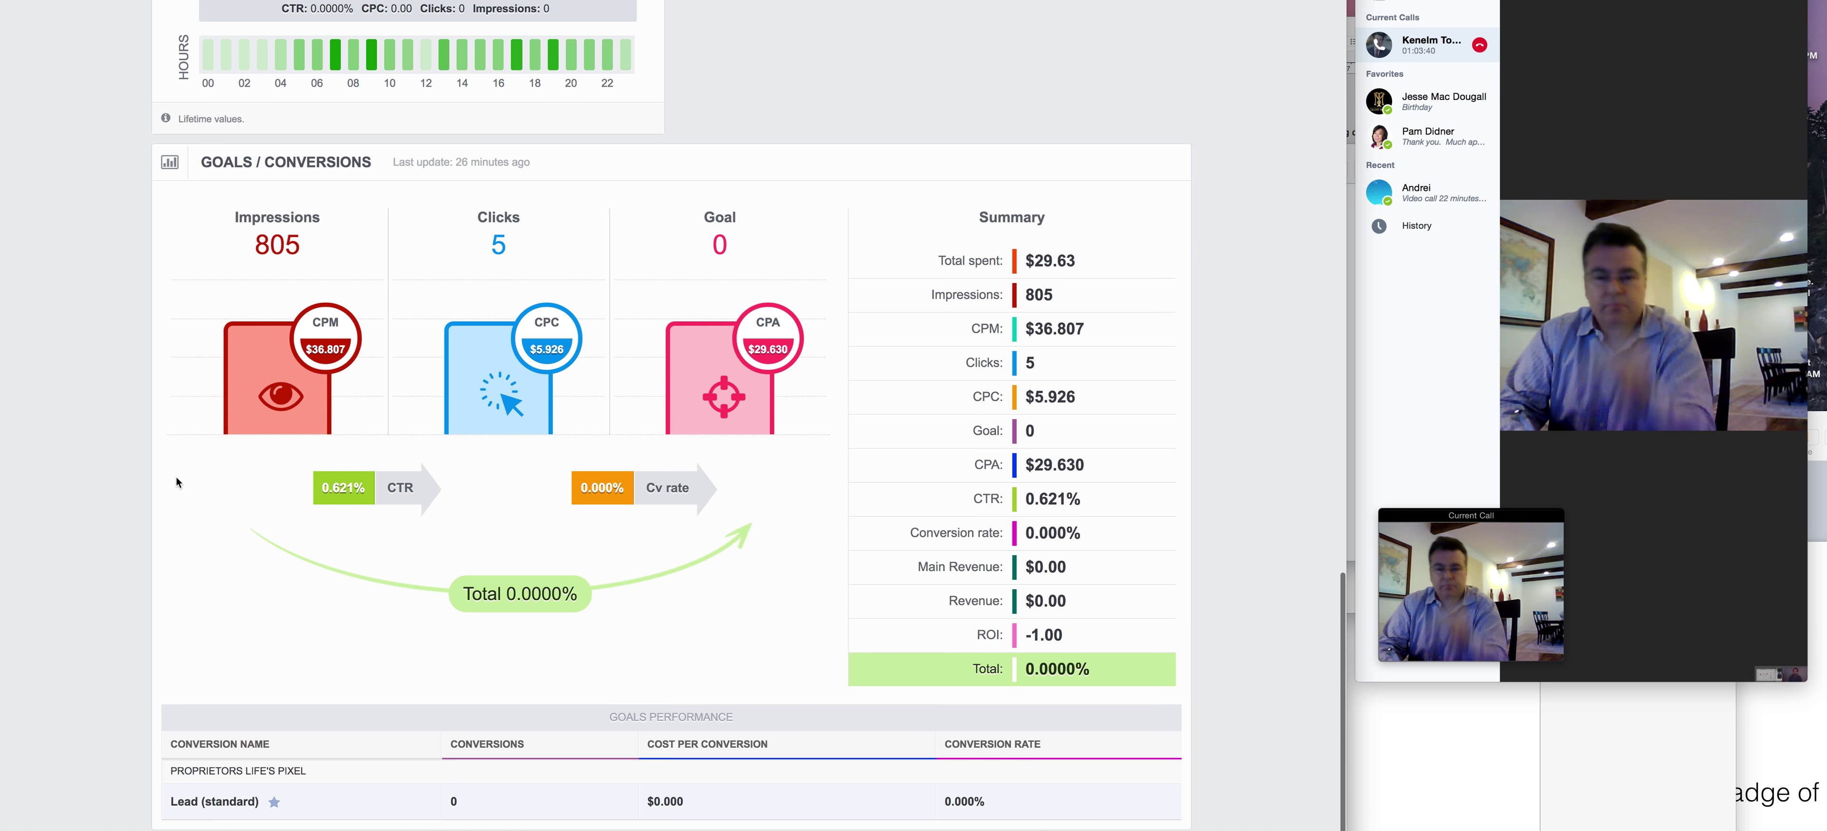
{"action": "scroll", "coordinate": [177, 482], "scroll_direction": "down", "scroll_amount": 2}
{"action": "scroll", "coordinate": [178, 482], "scroll_direction": "up", "scroll_amount": 14}
{"action": "scroll", "coordinate": [178, 475], "scroll_direction": "up", "scroll_amount": 12}
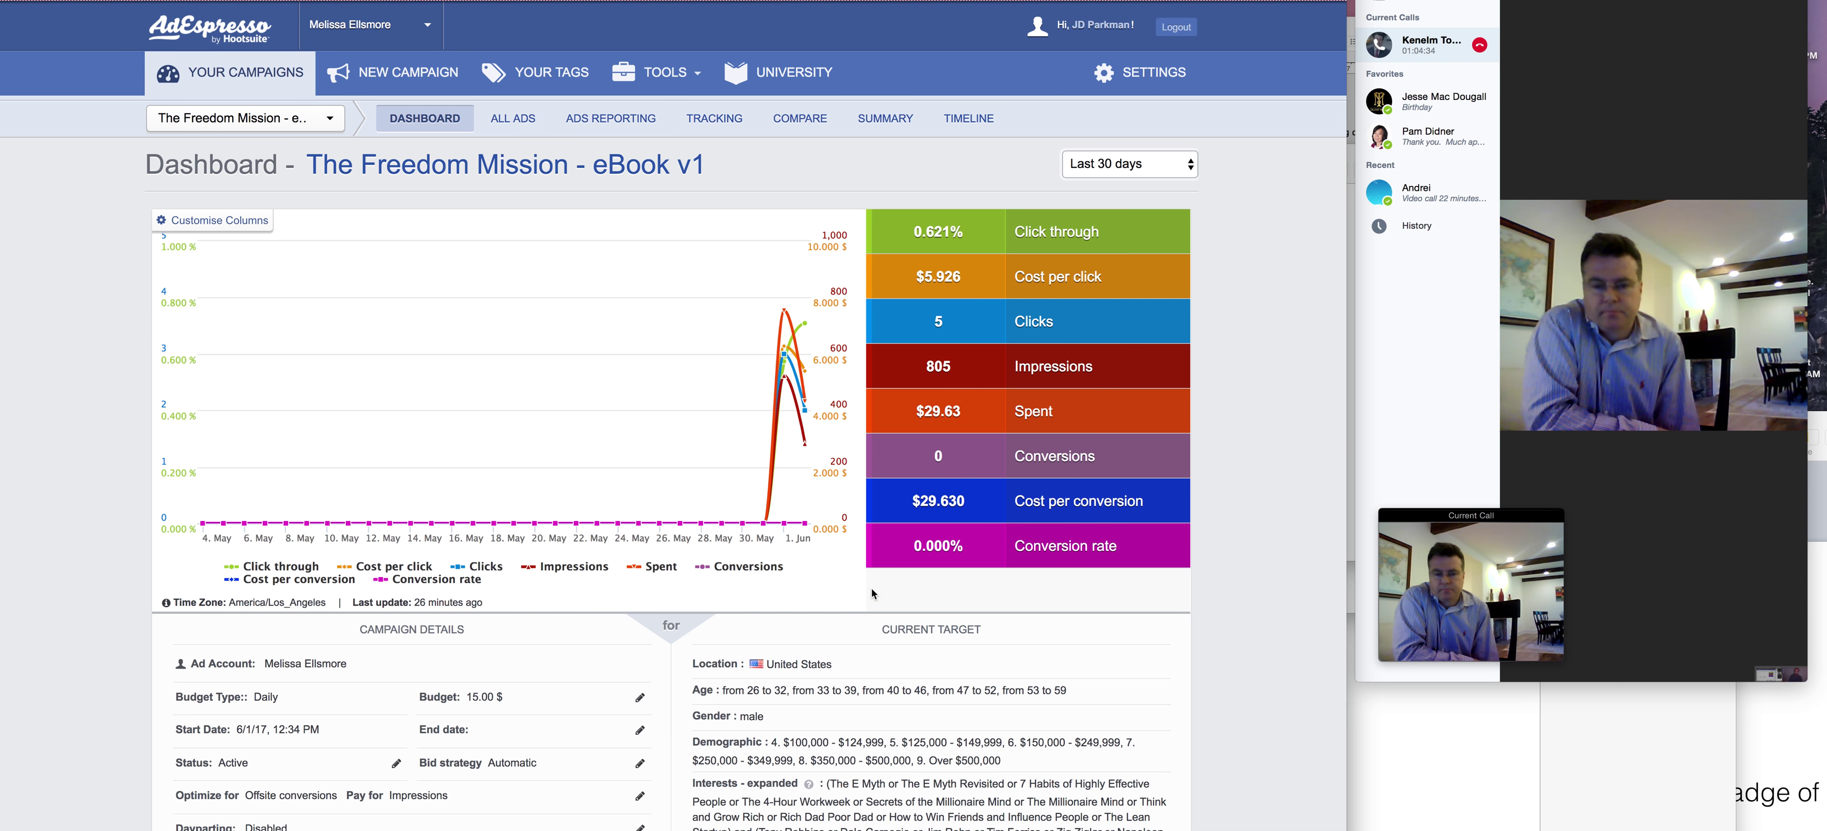
Examine the campaign's conversion rate, the Lead goal's performance and the main revenue in the Goals / Conversions summary.
{"action": "left_click_drag", "start_coordinate": [983, 547], "coordinate": [879, 550]}
{"action": "left_click", "coordinate": [883, 560]}
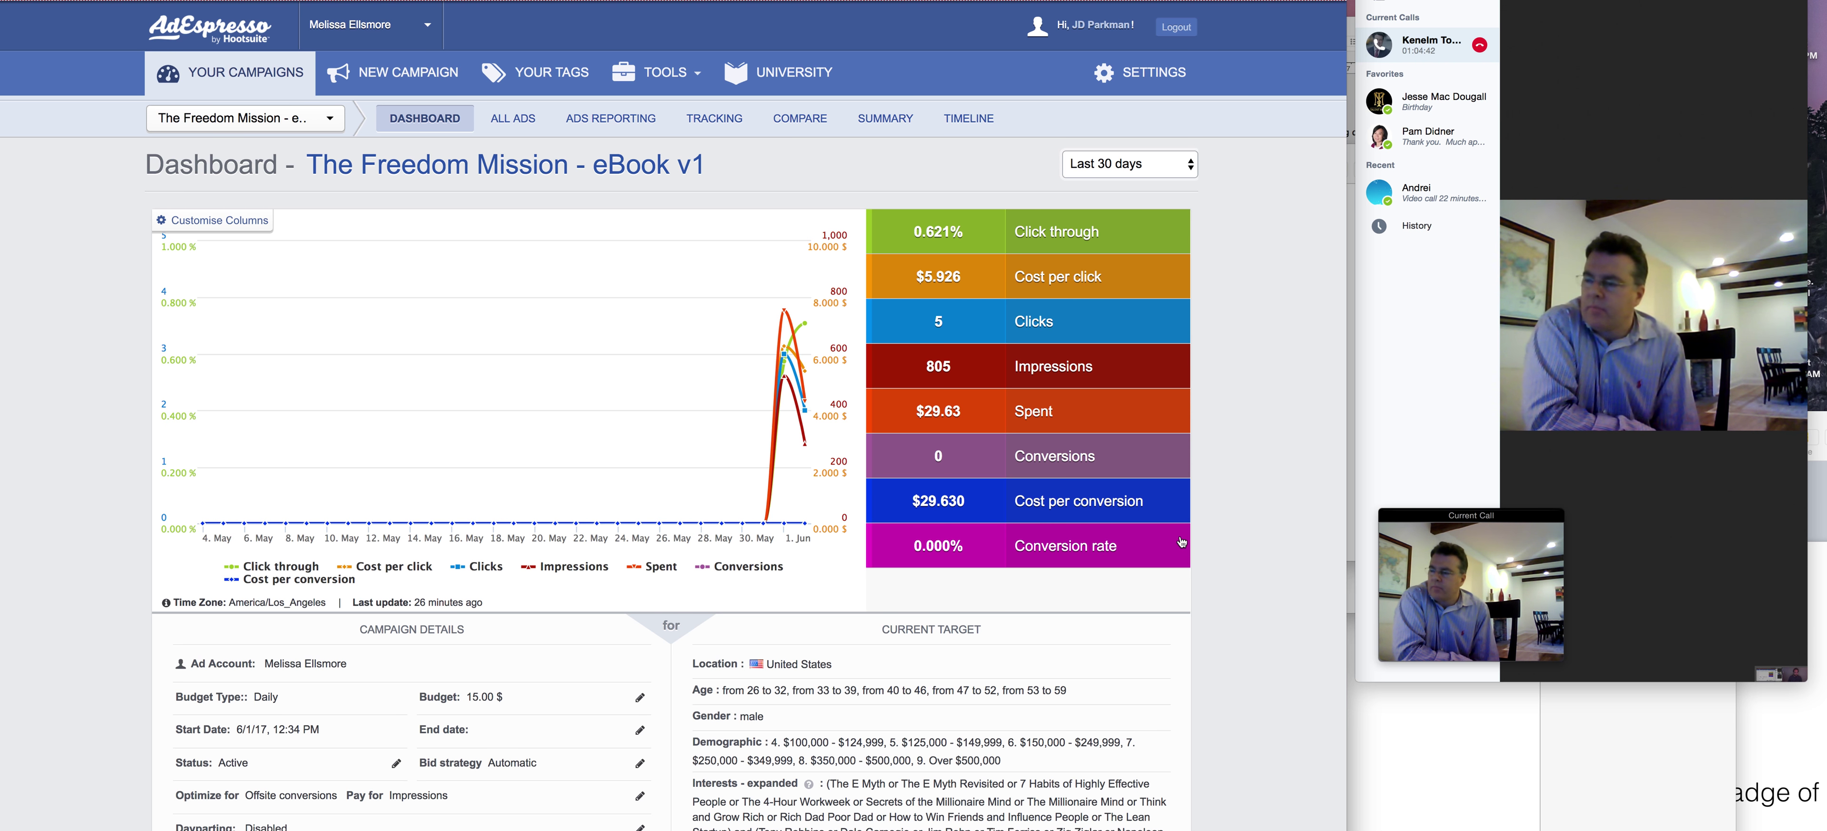
{"action": "left_click_drag", "start_coordinate": [595, 163], "coordinate": [369, 165]}
{"action": "scroll", "coordinate": [856, 381], "scroll_direction": "down", "scroll_amount": 15}
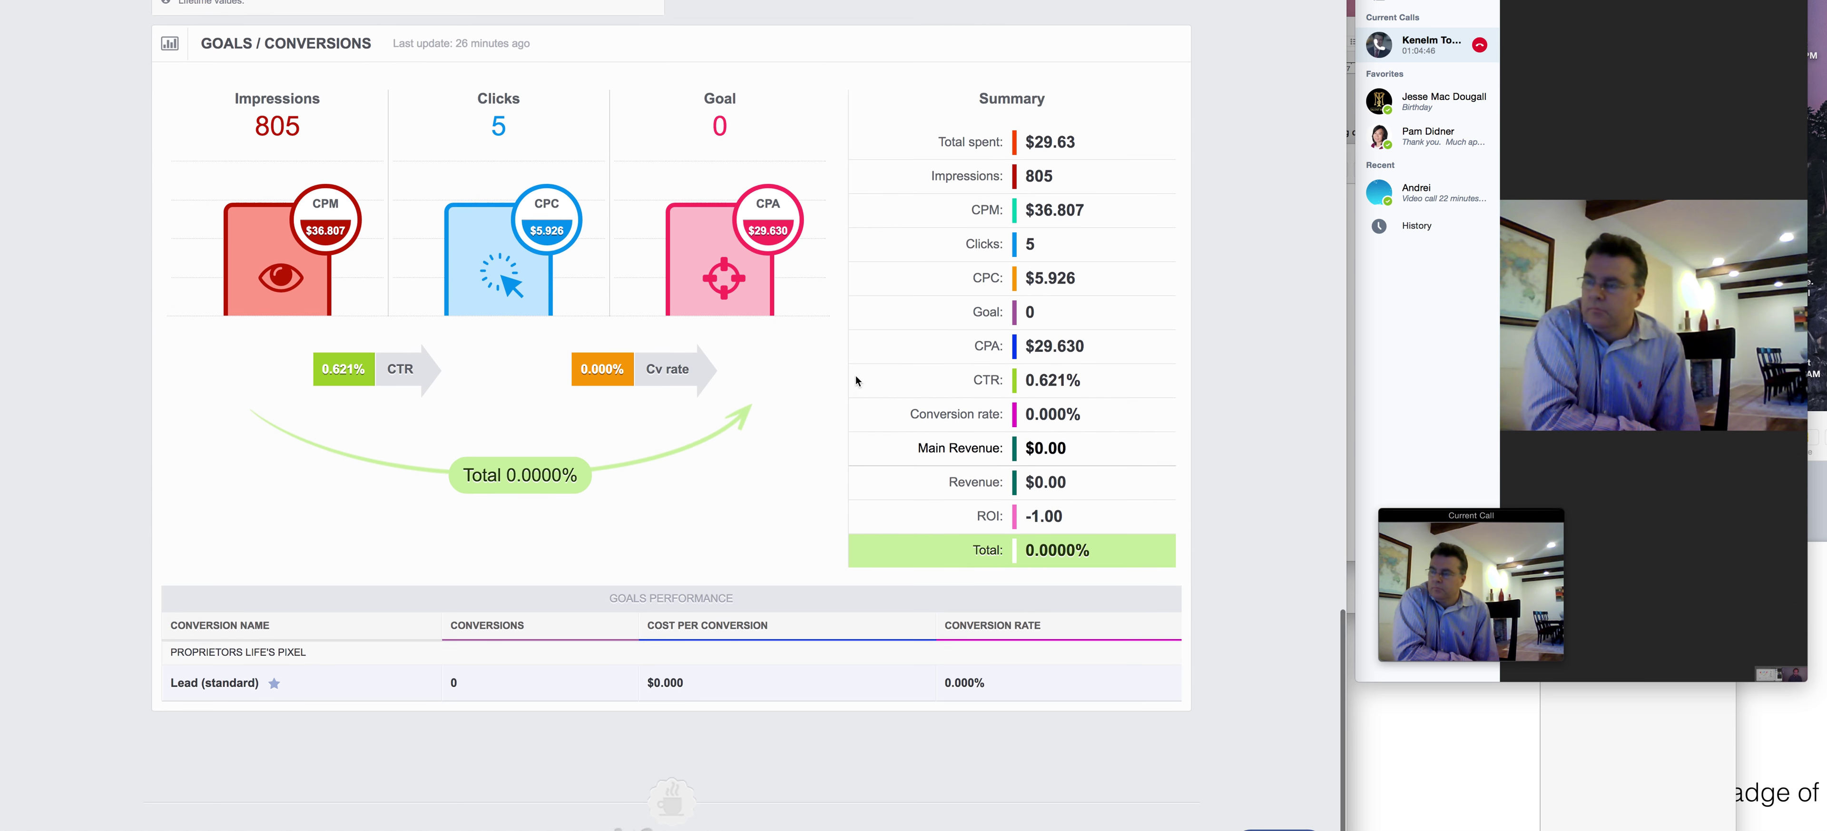
{"action": "left_click_drag", "start_coordinate": [268, 683], "coordinate": [163, 7]}
{"action": "left_click_drag", "start_coordinate": [416, 789], "coordinate": [1162, 640]}
{"action": "left_click", "coordinate": [1146, 691]}
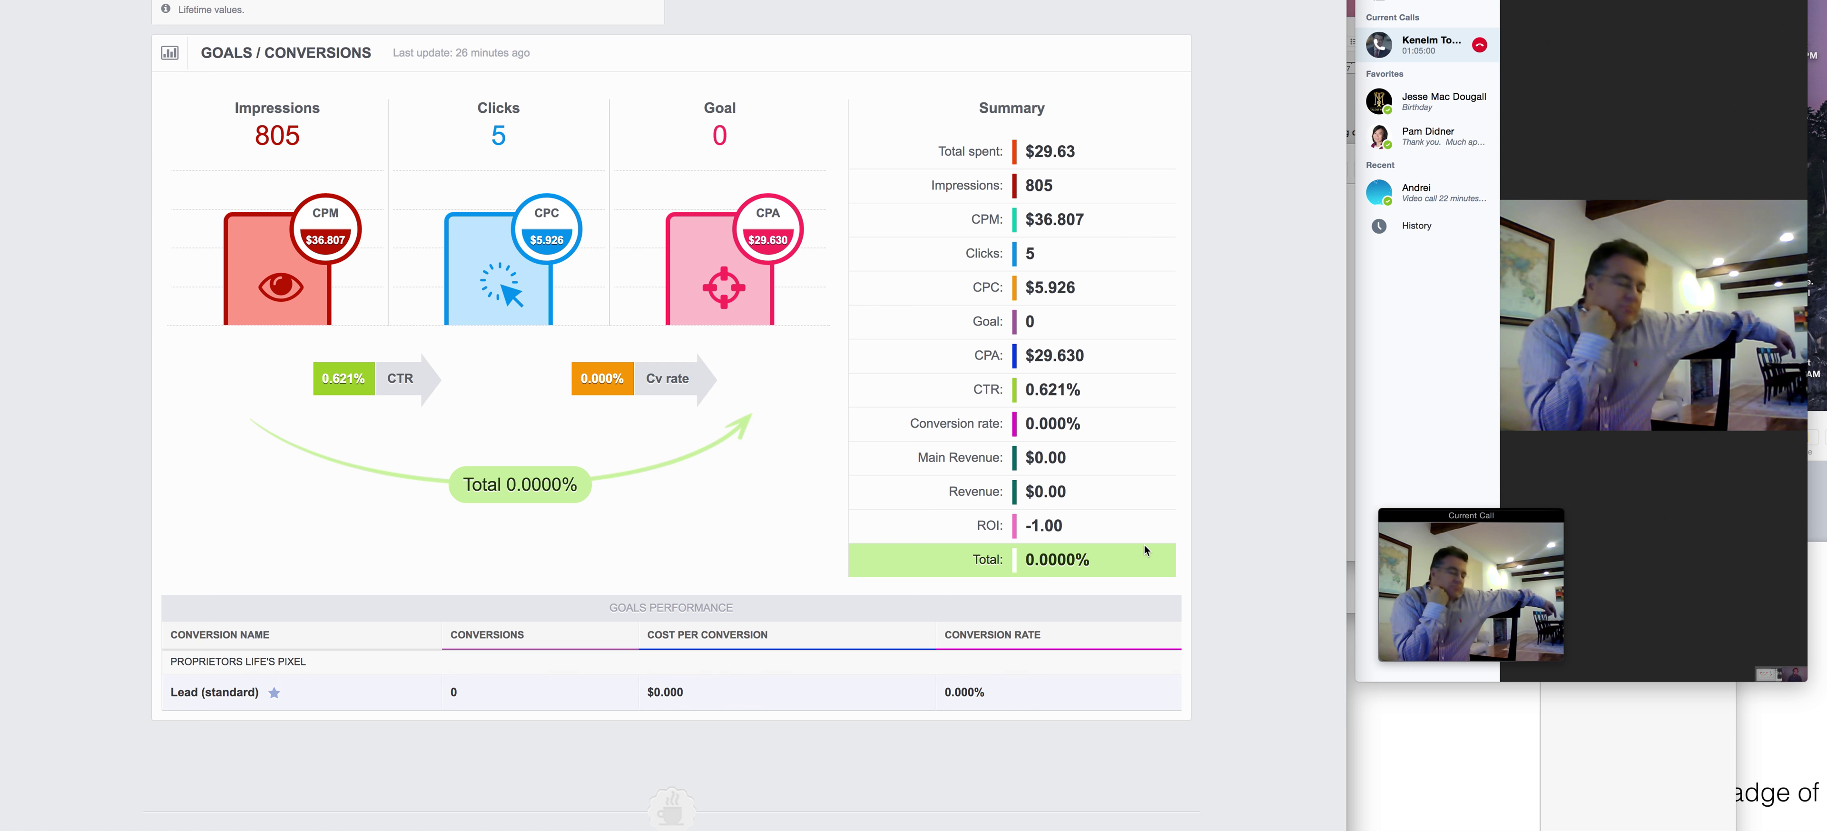
{"action": "left_click_drag", "start_coordinate": [1081, 457], "coordinate": [1022, 458]}
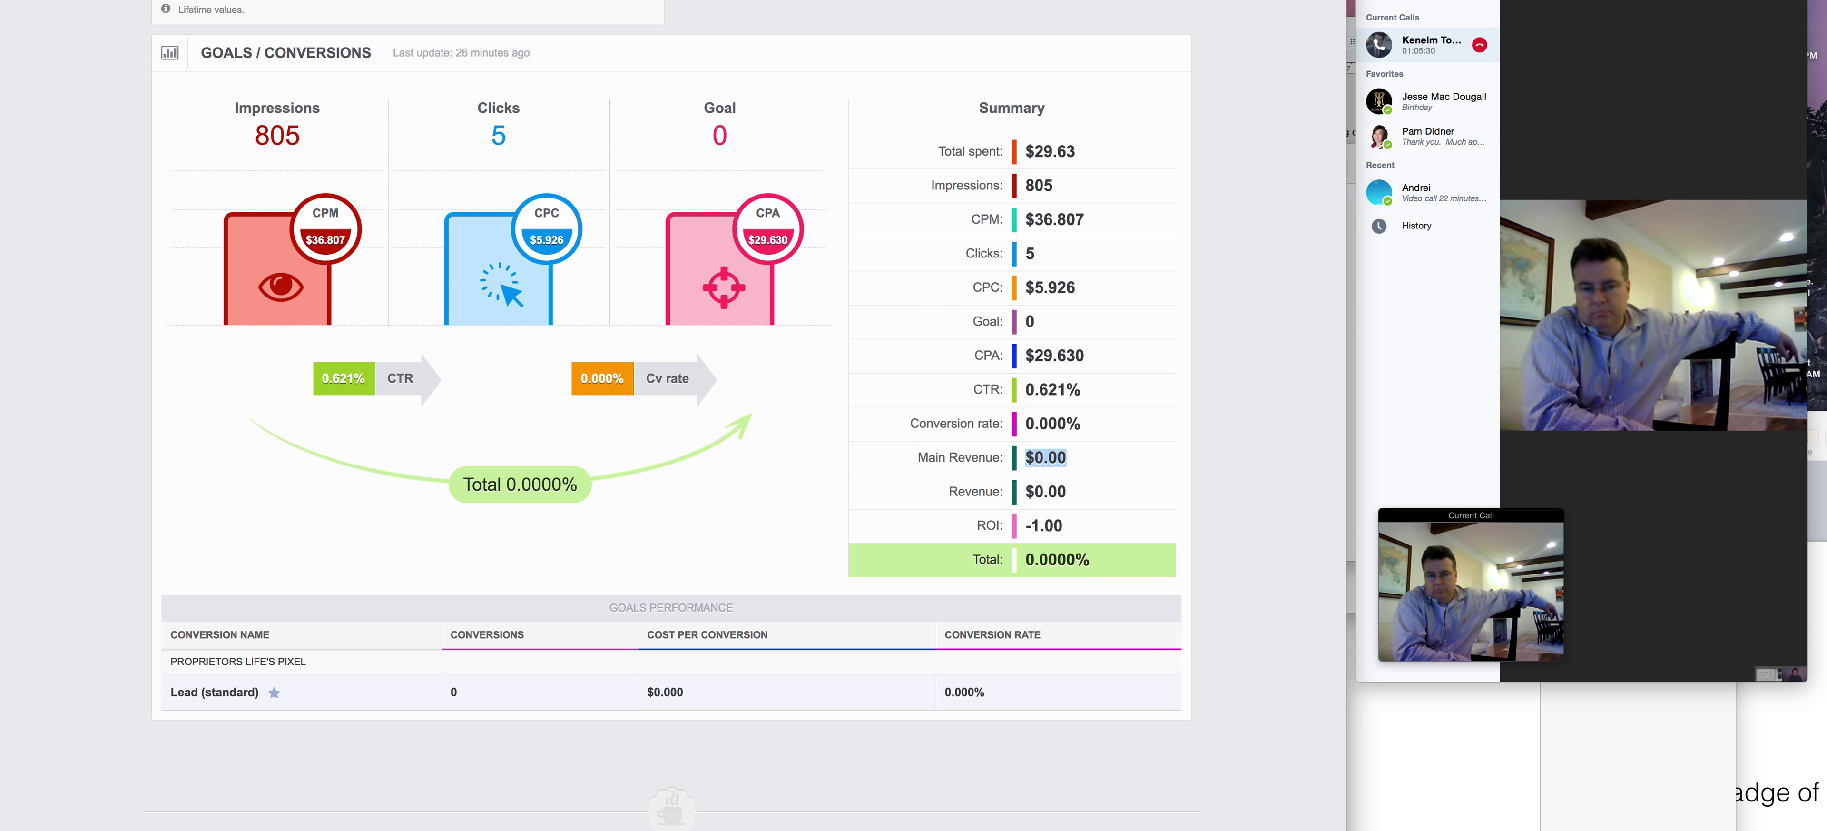
Switch to TextEdit and start a new blank document with the line "CPA lead - $4".
{"action": "key", "text": "super+Tab"}
{"action": "key", "text": "super+a"}
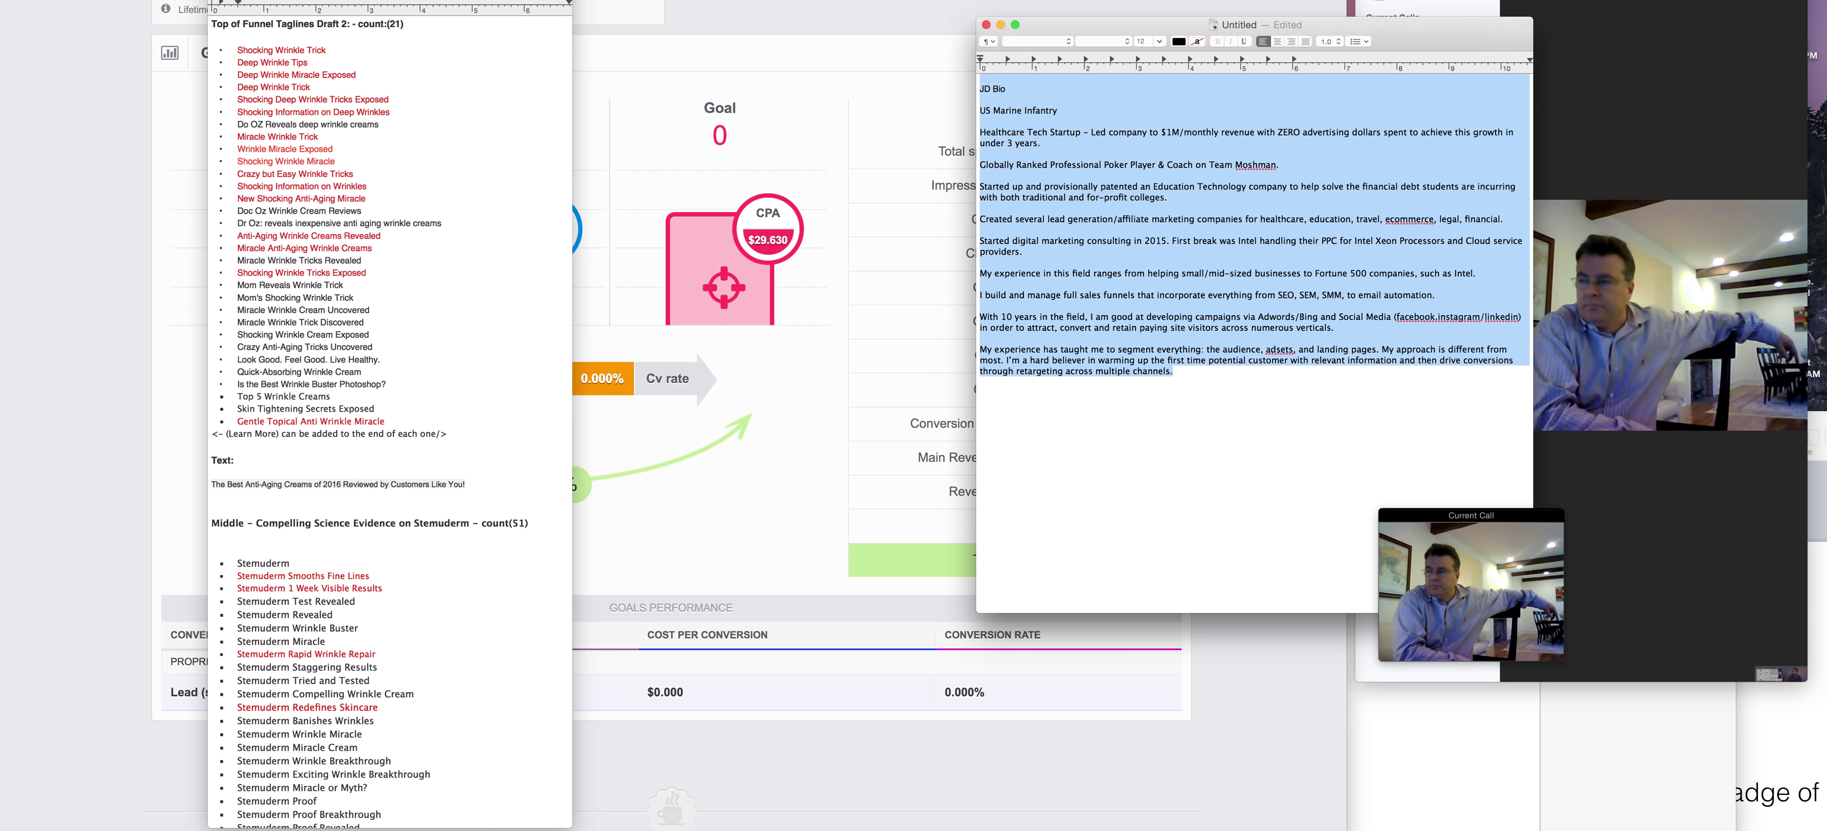
{"action": "key", "text": "super+c"}
{"action": "key", "text": "super+n"}
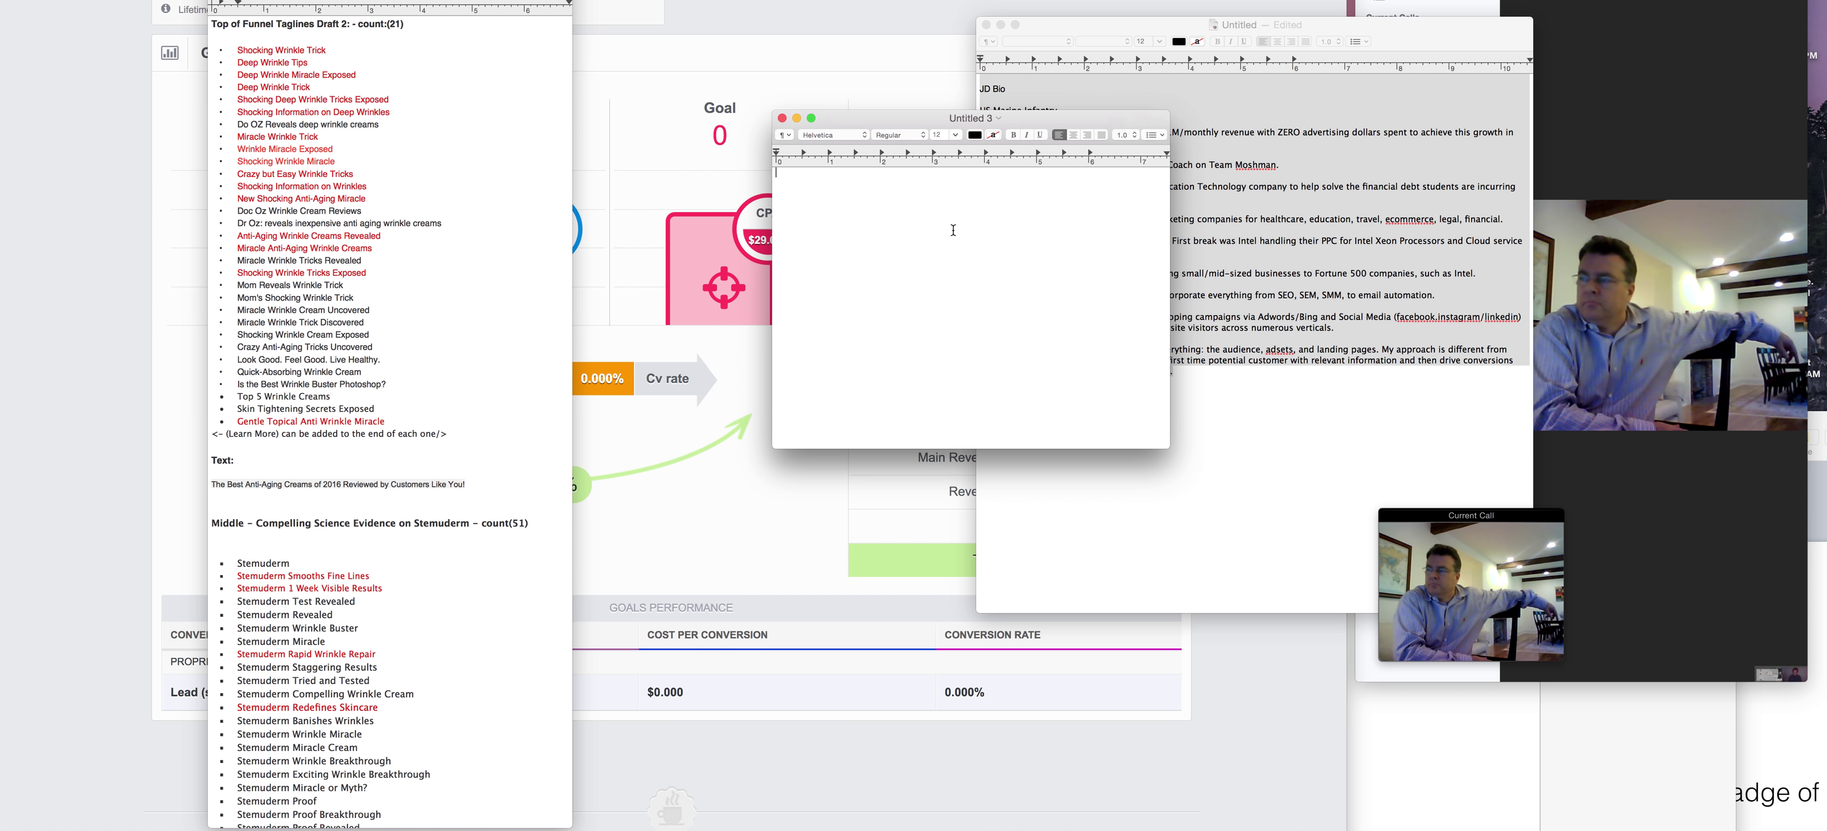
{"action": "type", "text": "CPA"}
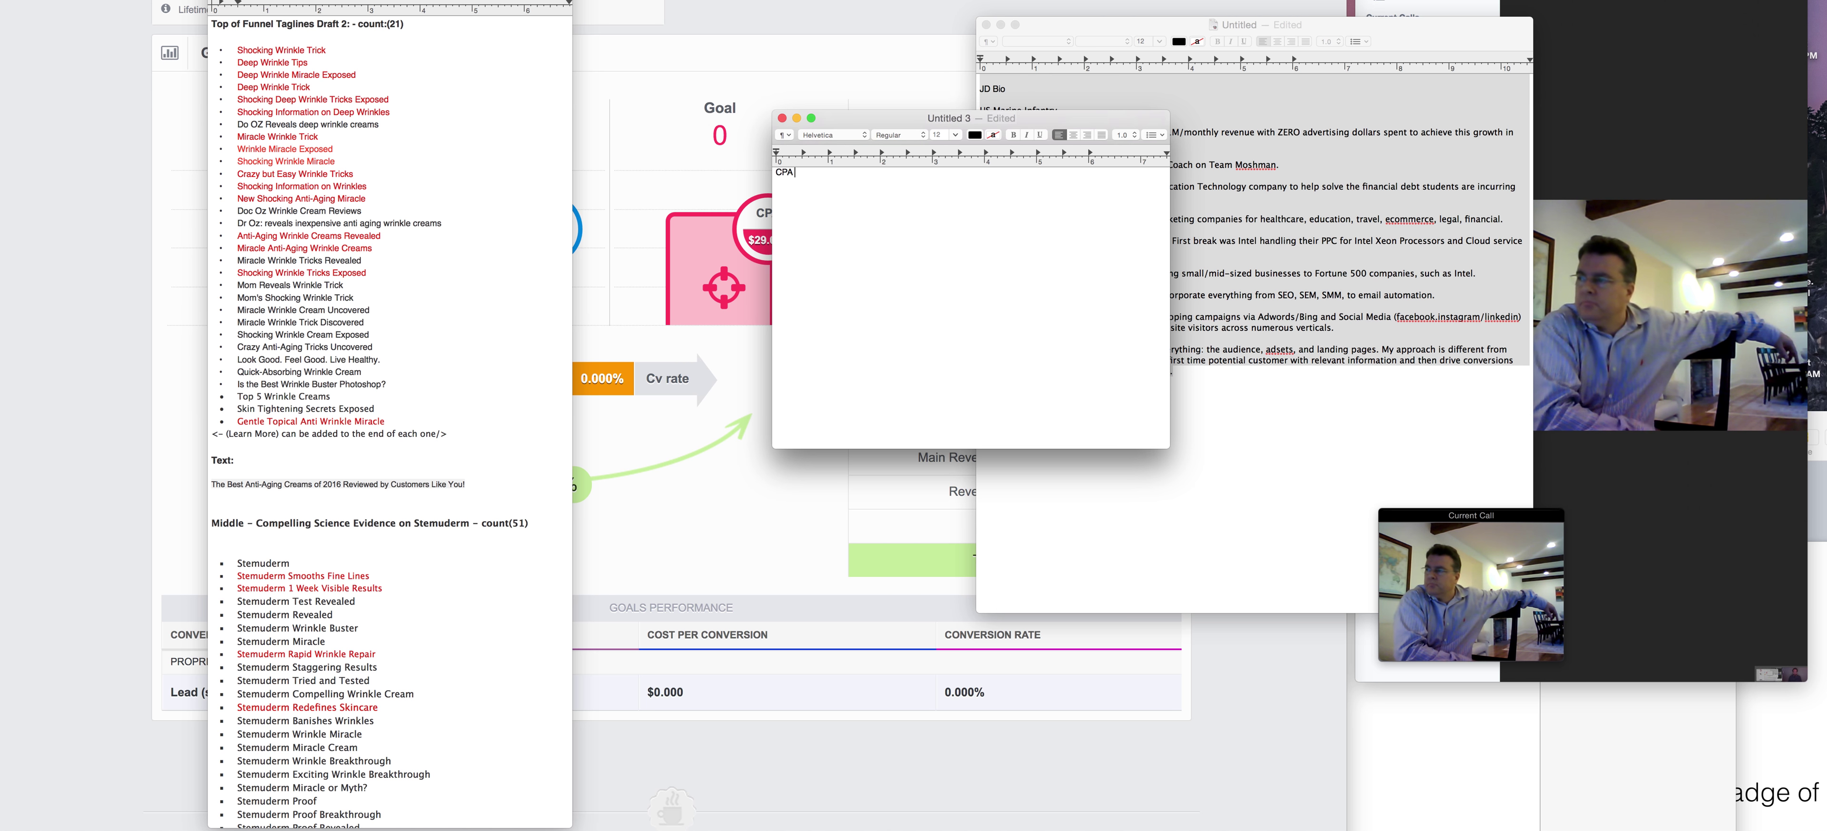
{"action": "type", "text": " lead -"}
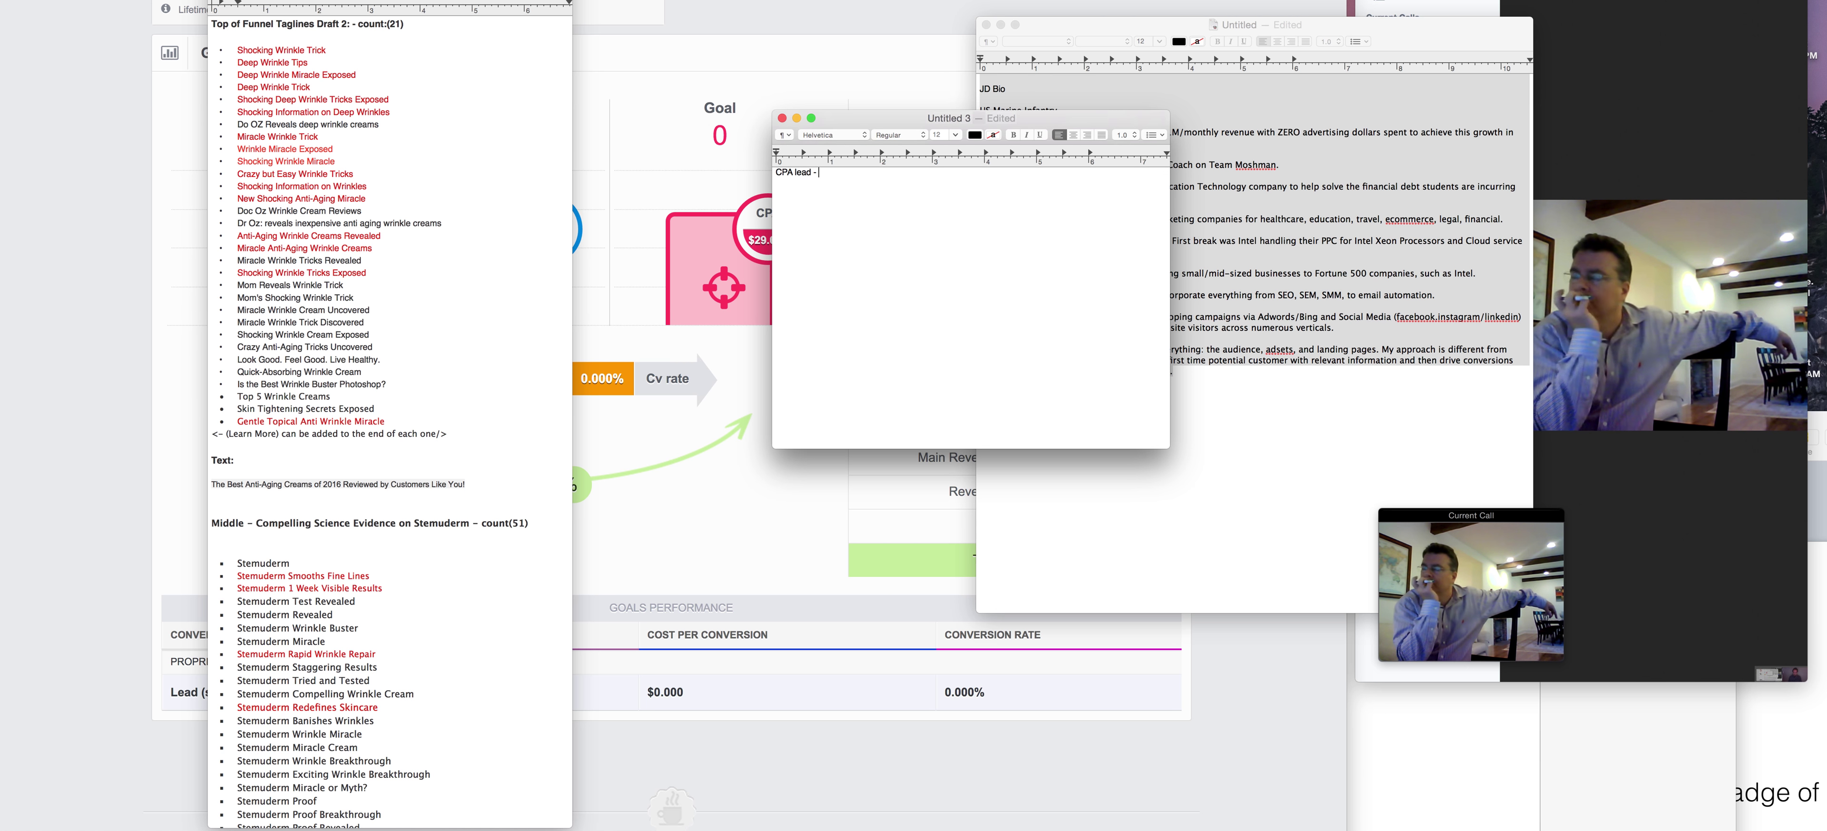
{"action": "type", "text": " $4"}
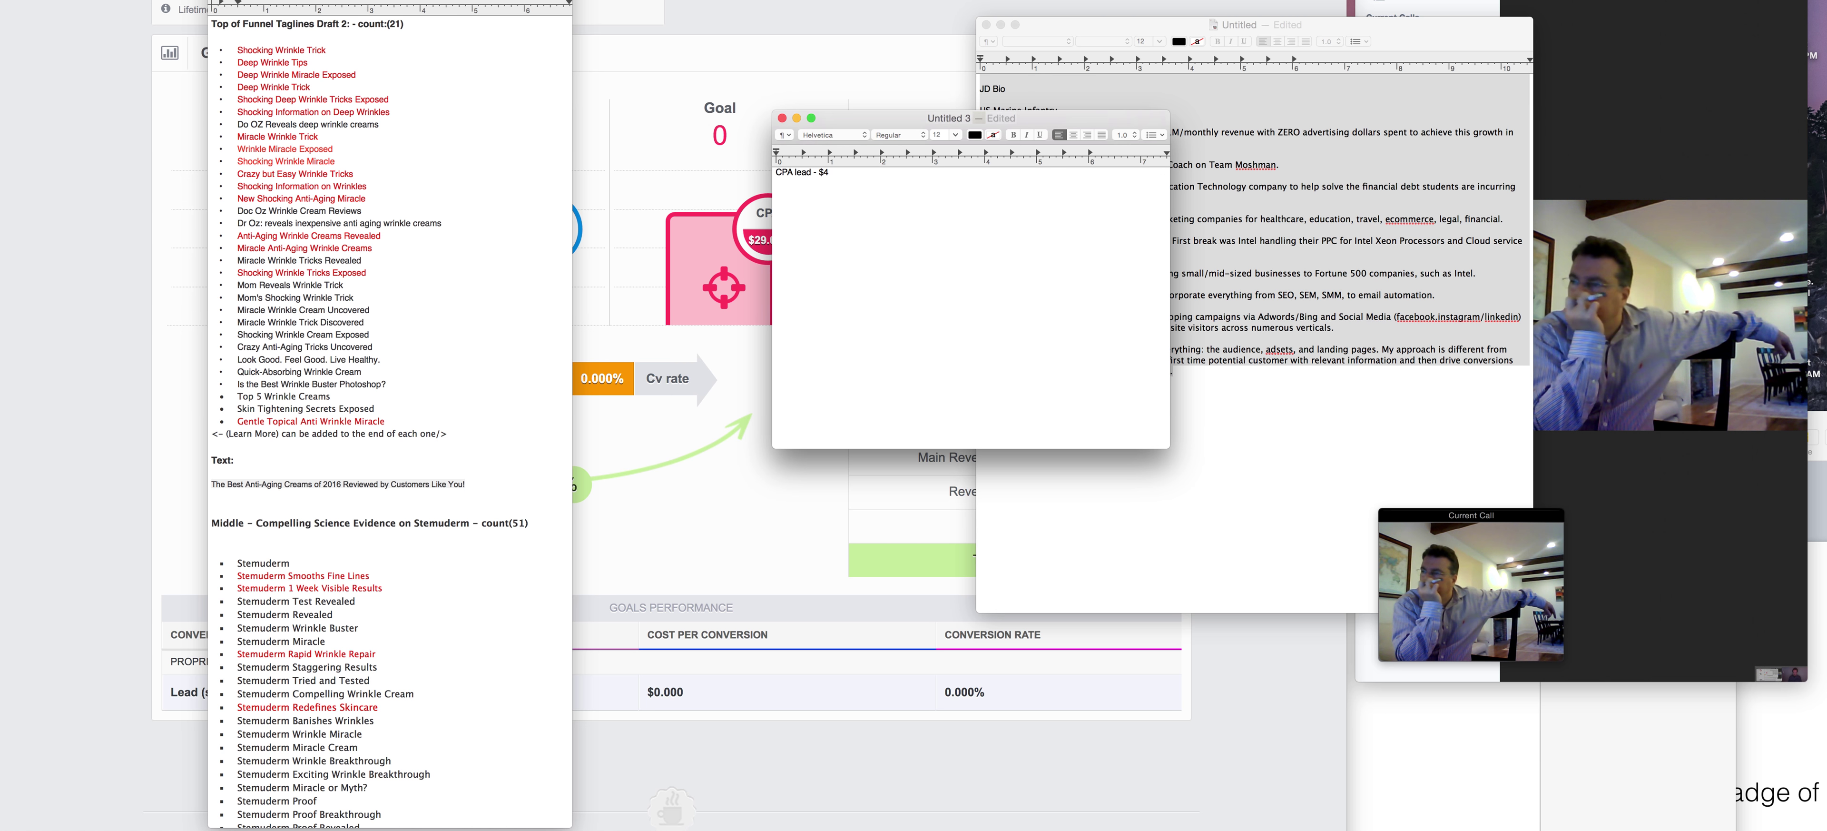
Add the line "Sales cont 1.5%" directly below the CPA lead line.
{"action": "key", "text": "Return"}
{"action": "type", "text": "Sales conv"}
{"action": "key", "text": "BackSpace"}
{"action": "type", "text": "t 2"}
{"action": "key", "text": "BackSpace"}
{"action": "type", "text": "1.5"}
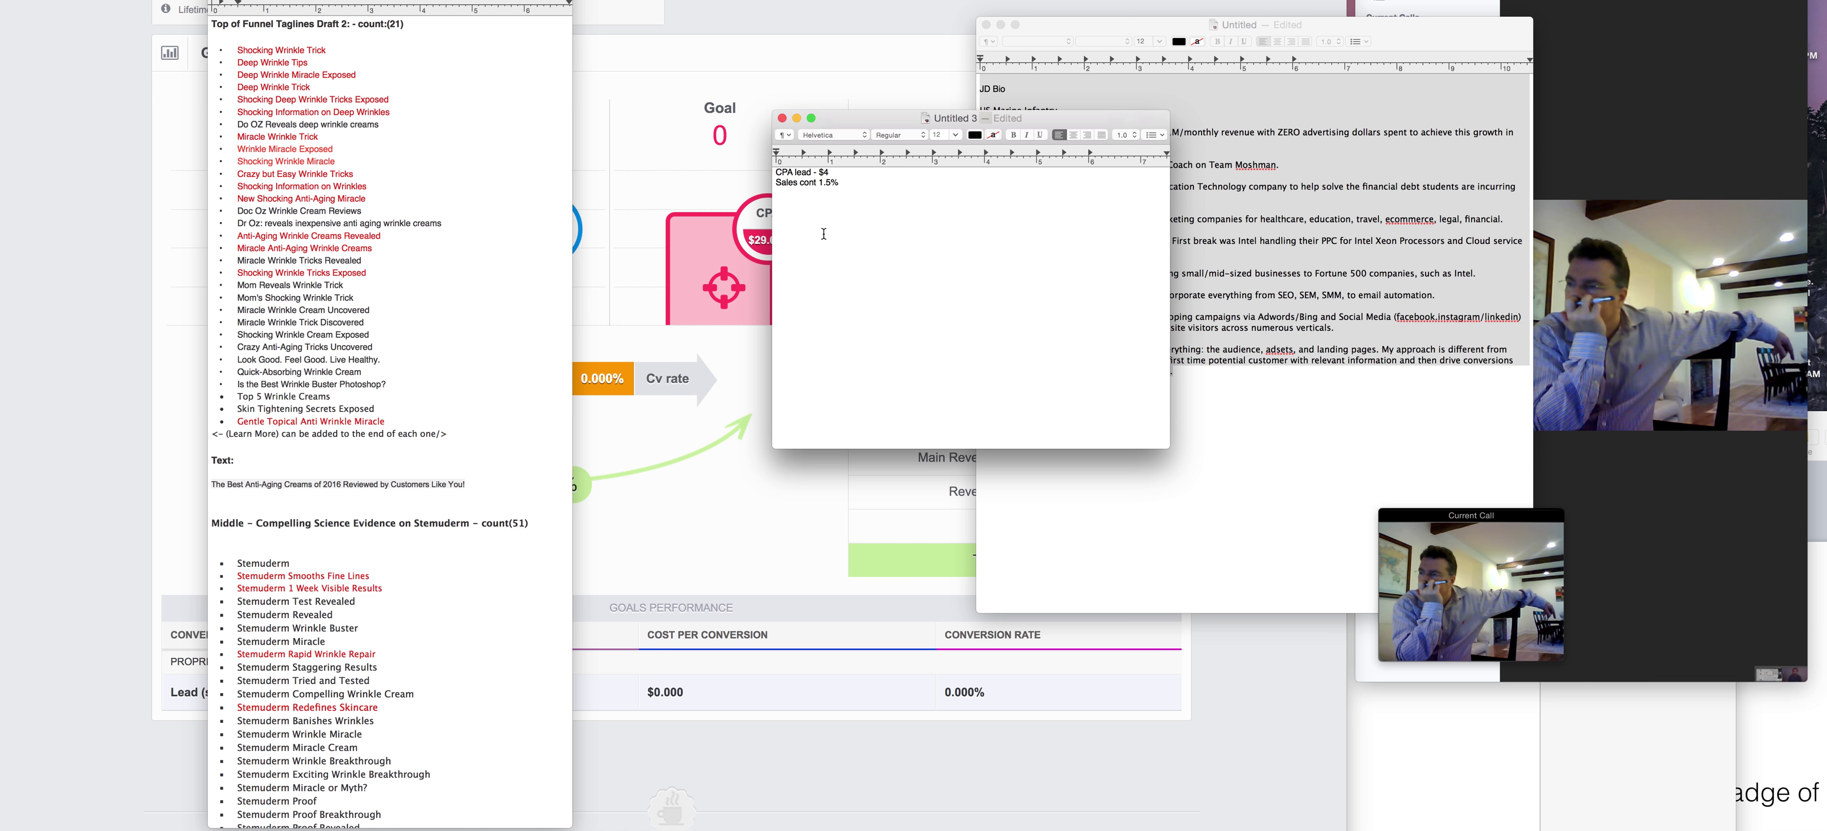
Add the customer acquisition cost line "CAC - $400" below the sales line, separated by a blank line.
{"action": "key", "text": "Return"}
{"action": "key", "text": "Return"}
{"action": "type", "text": "CAC"}
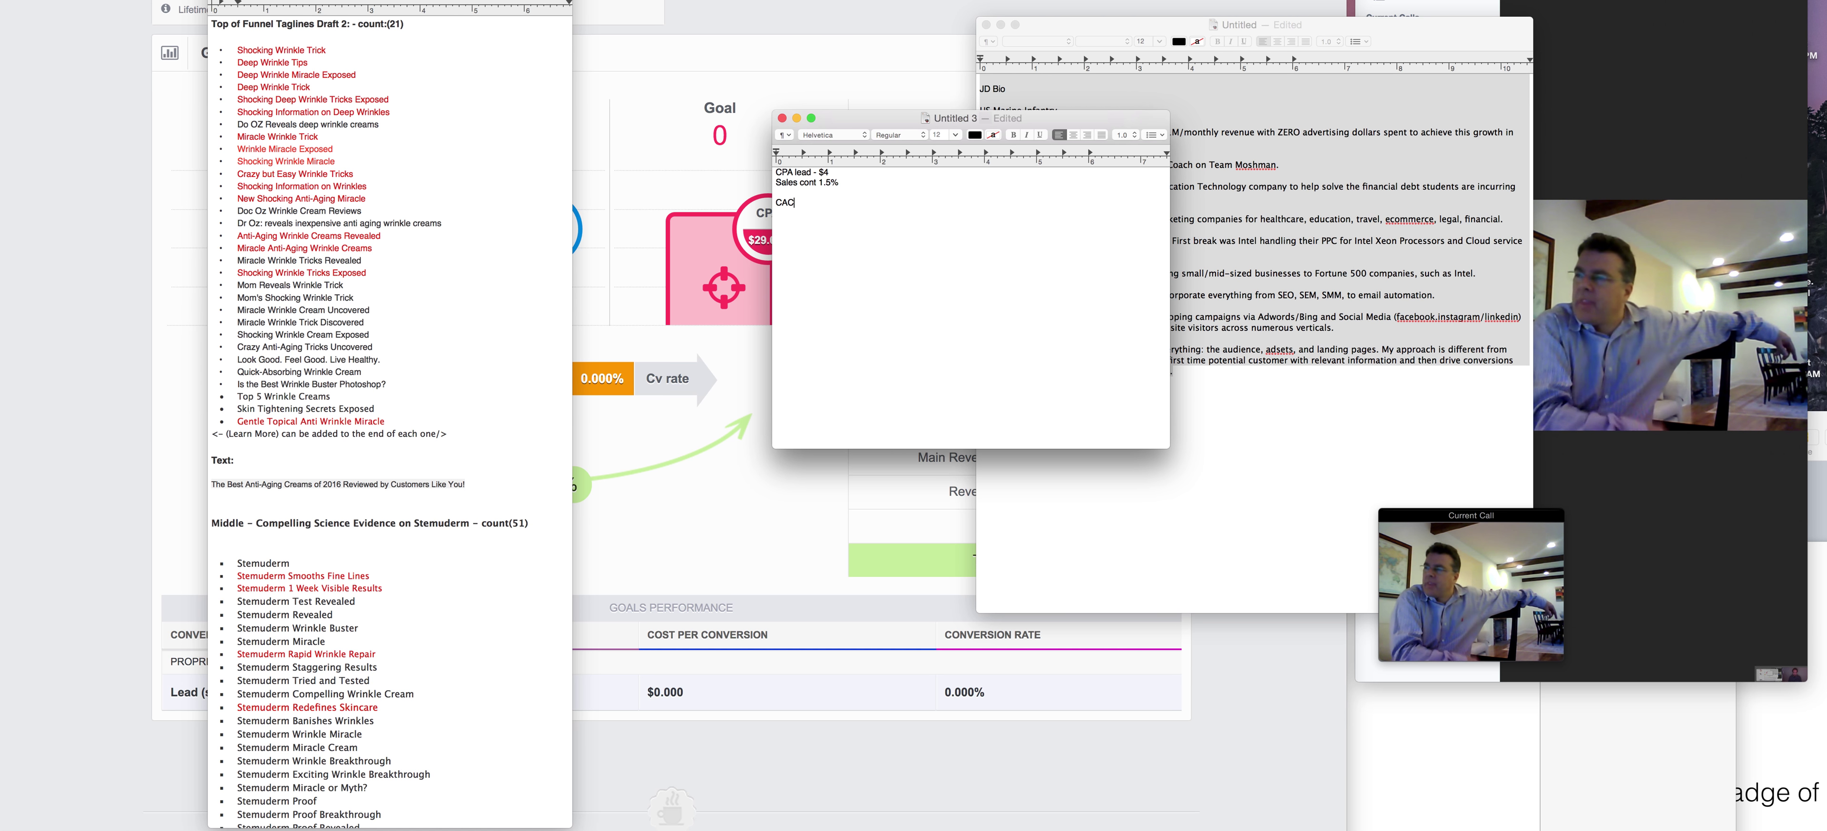
{"action": "type", "text": " - 4"}
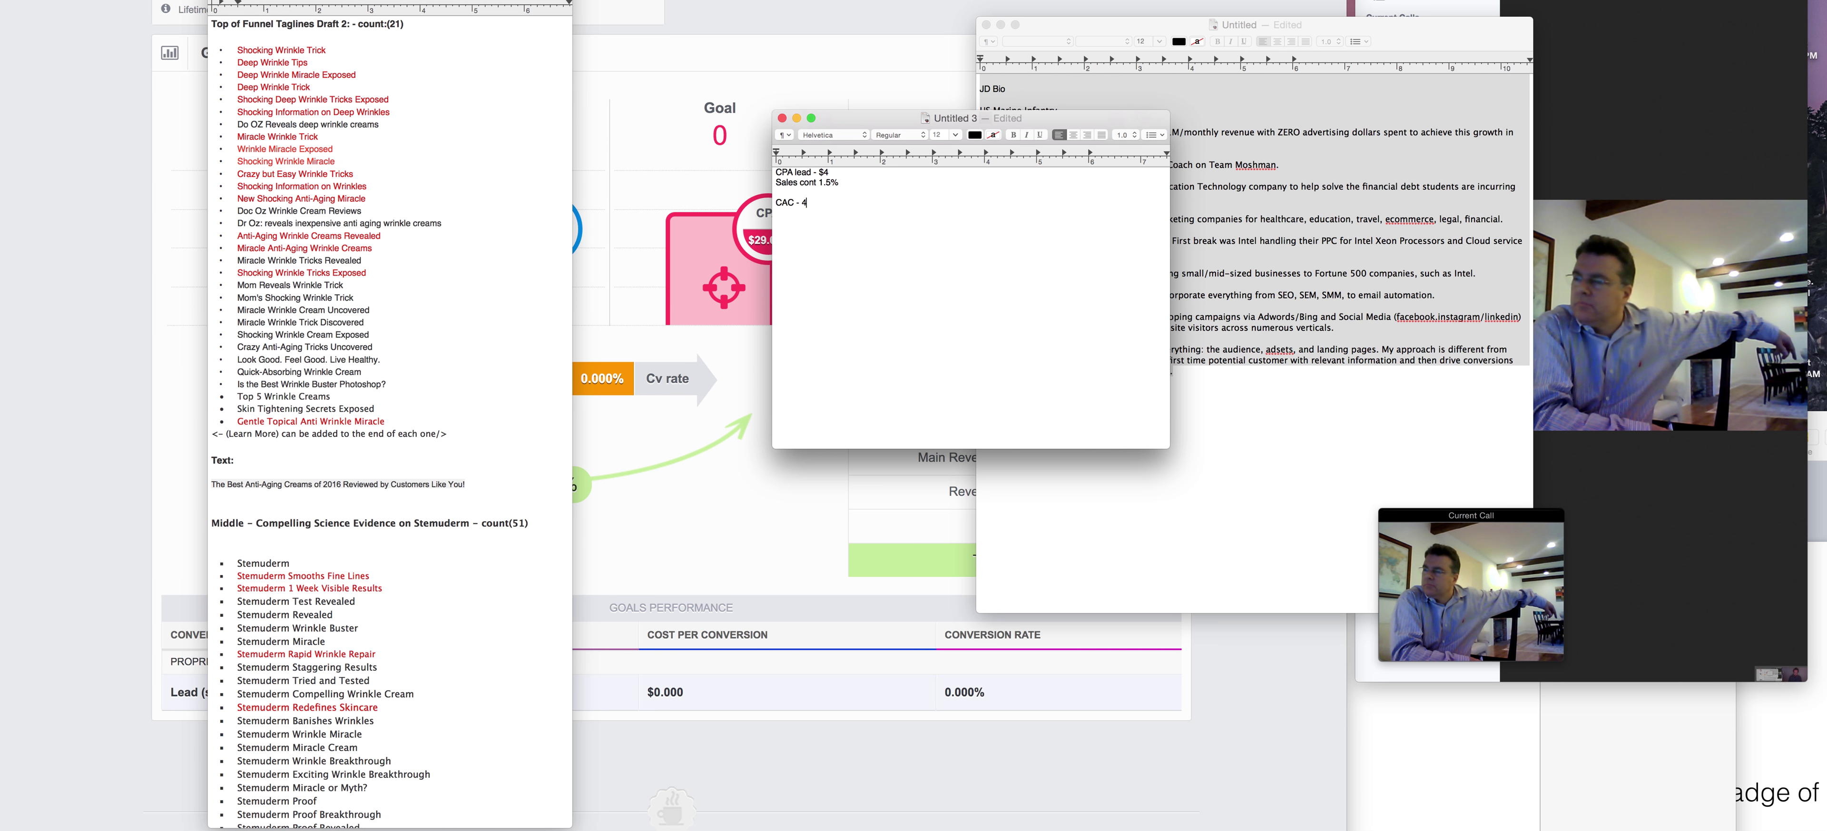
{"action": "key", "text": "BackSpace"}
{"action": "type", "text": "$400"}
{"action": "key", "text": "Return"}
{"action": "key", "text": "Return"}
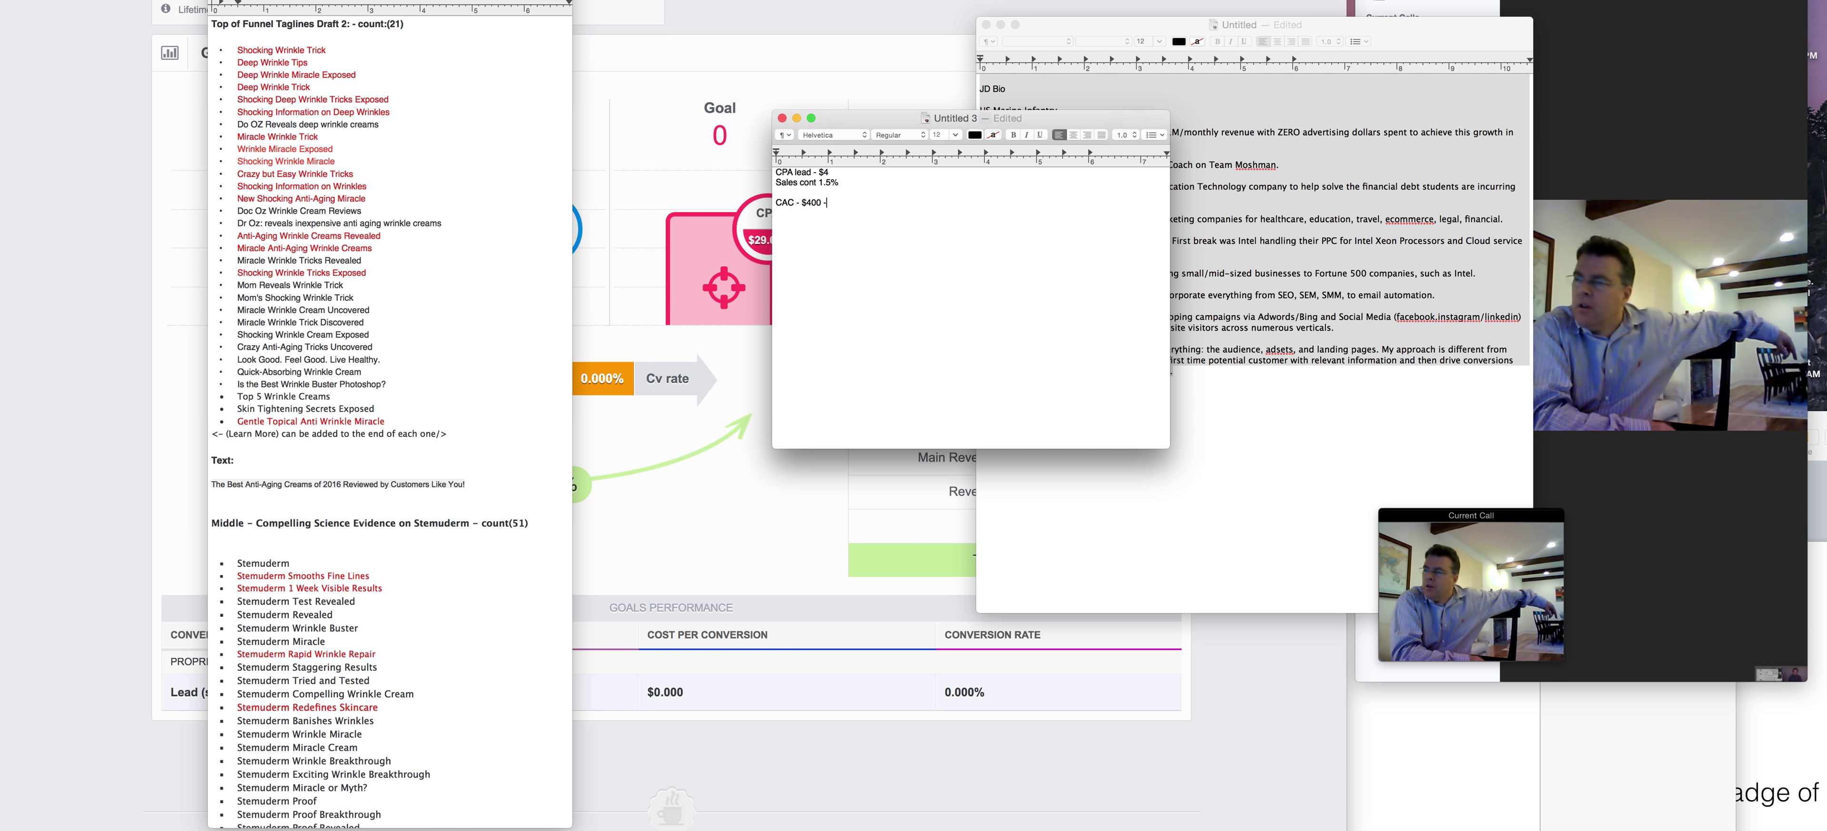
Add the lines "Course - $2k" and "ROI - 5-1" below the CAC line, separated by blank lines.
{"action": "type", "text": "Course - "}
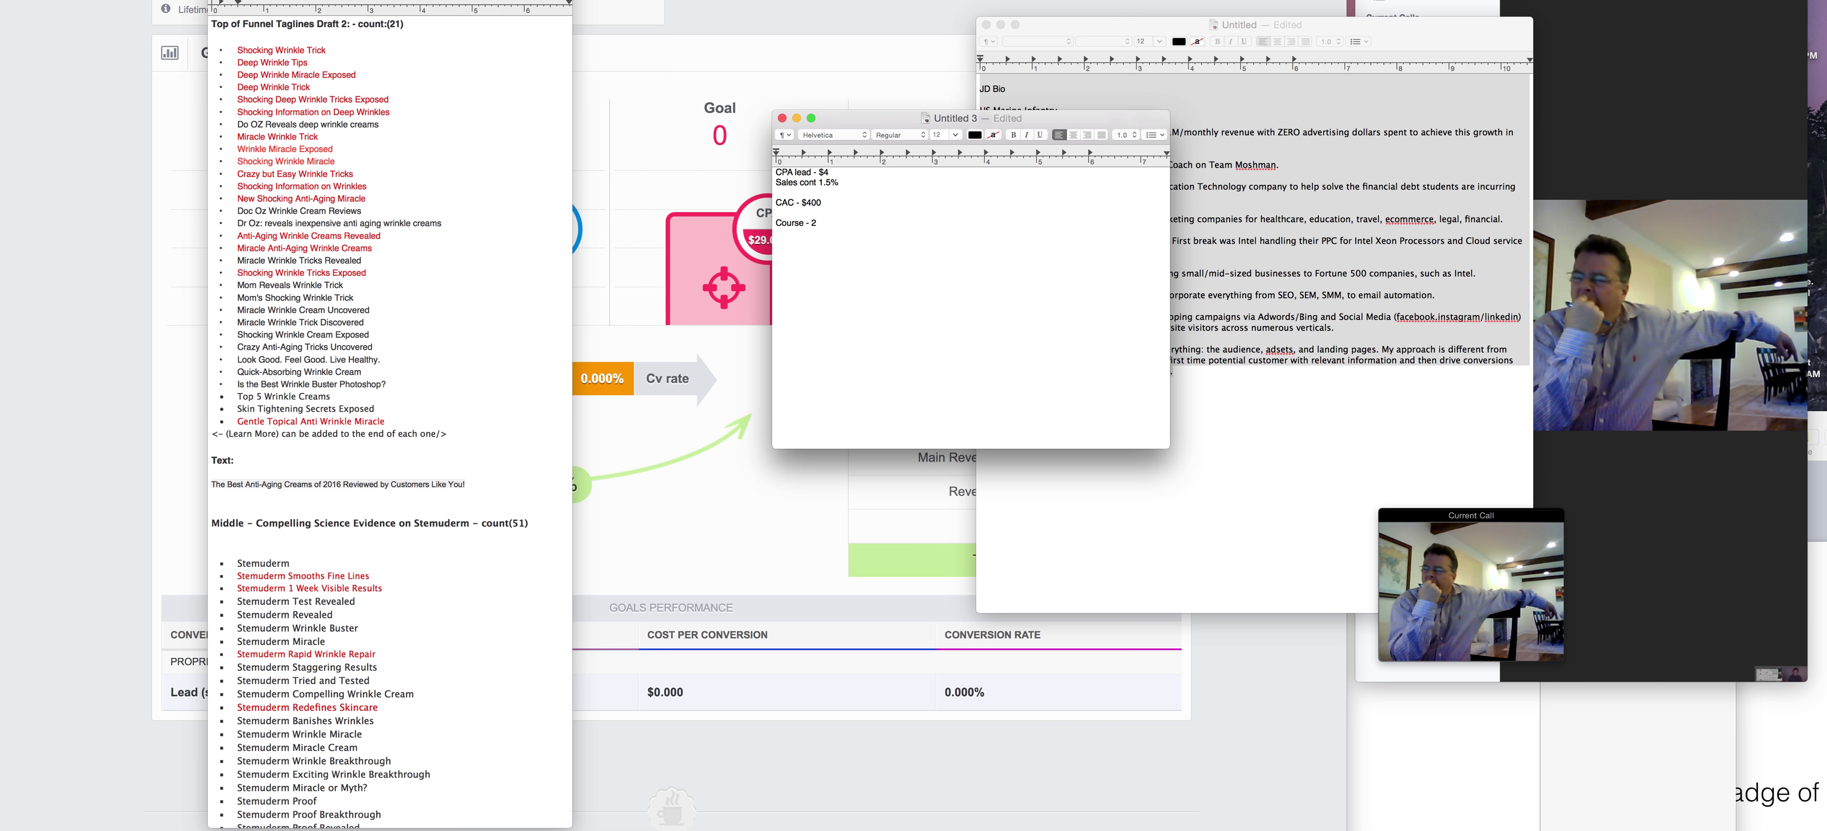
{"action": "type", "text": "$2k"}
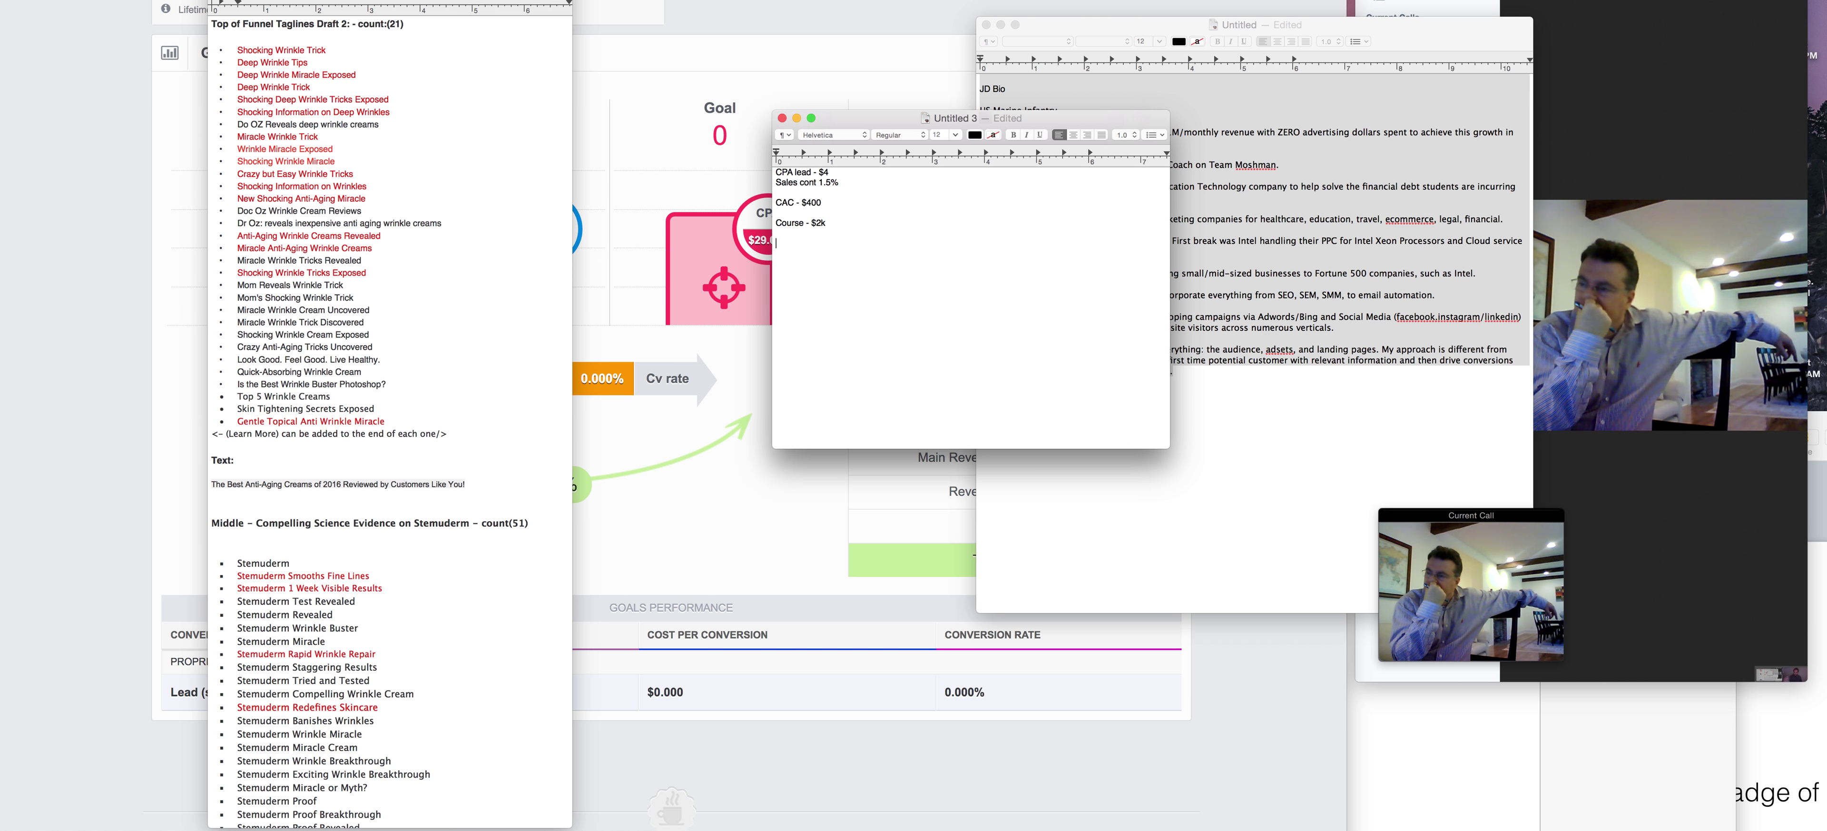
{"action": "type", "text": "ROI - 5-1"}
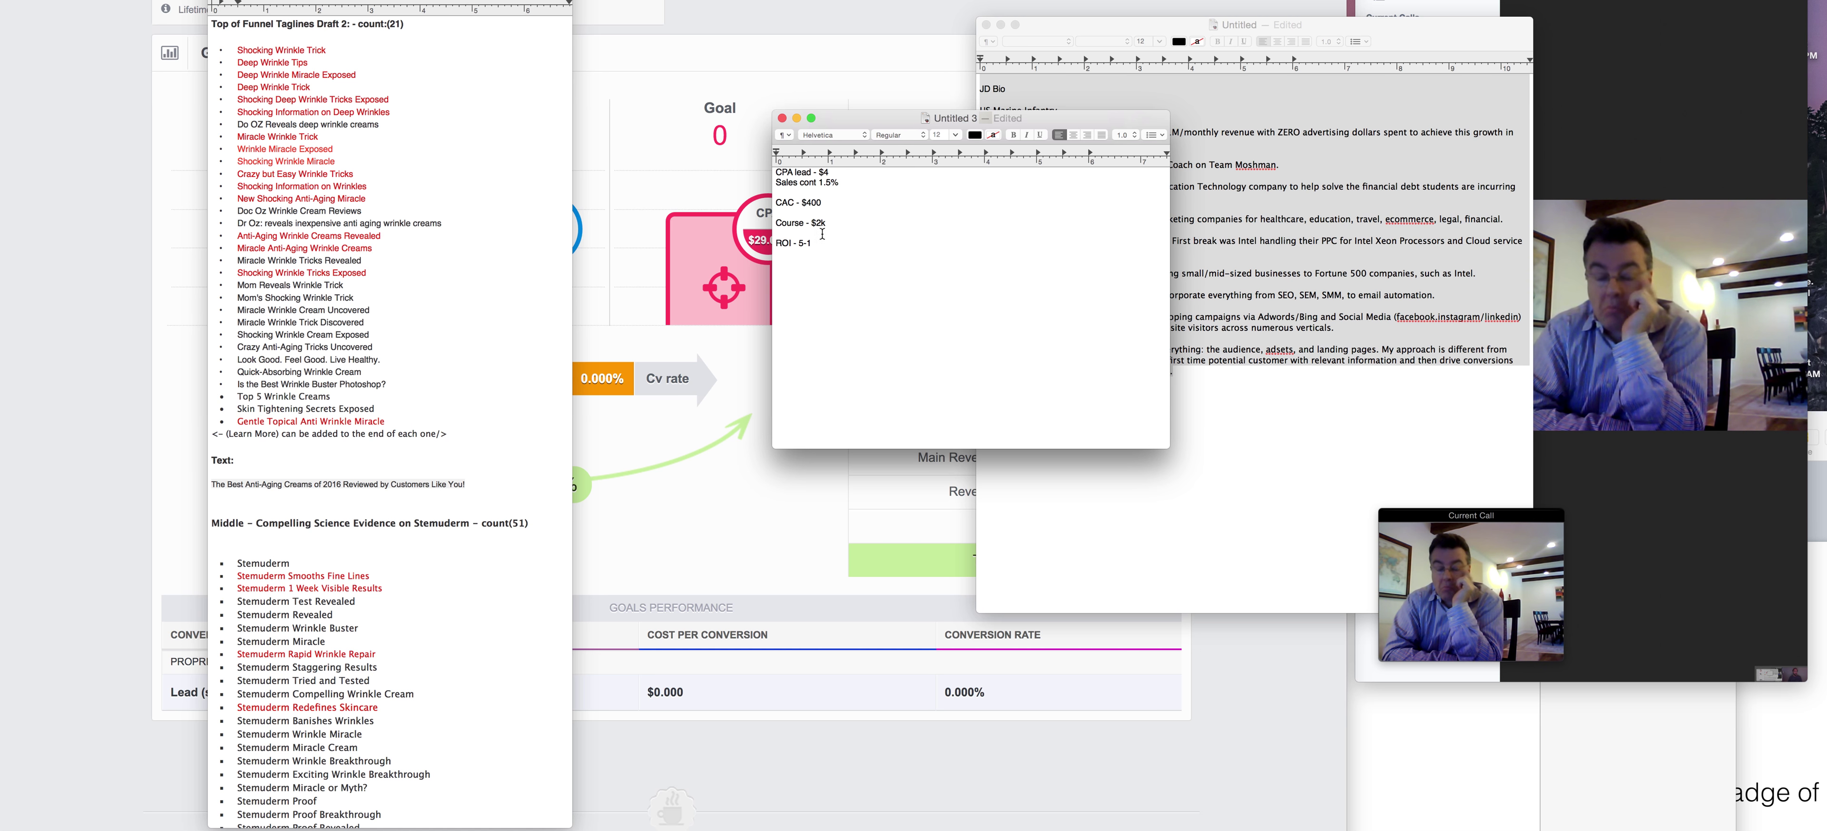
Highlight the CPA lead and Sales cont lines in the notes to point them out.
{"action": "left_click_drag", "start_coordinate": [848, 187], "coordinate": [762, 170]}
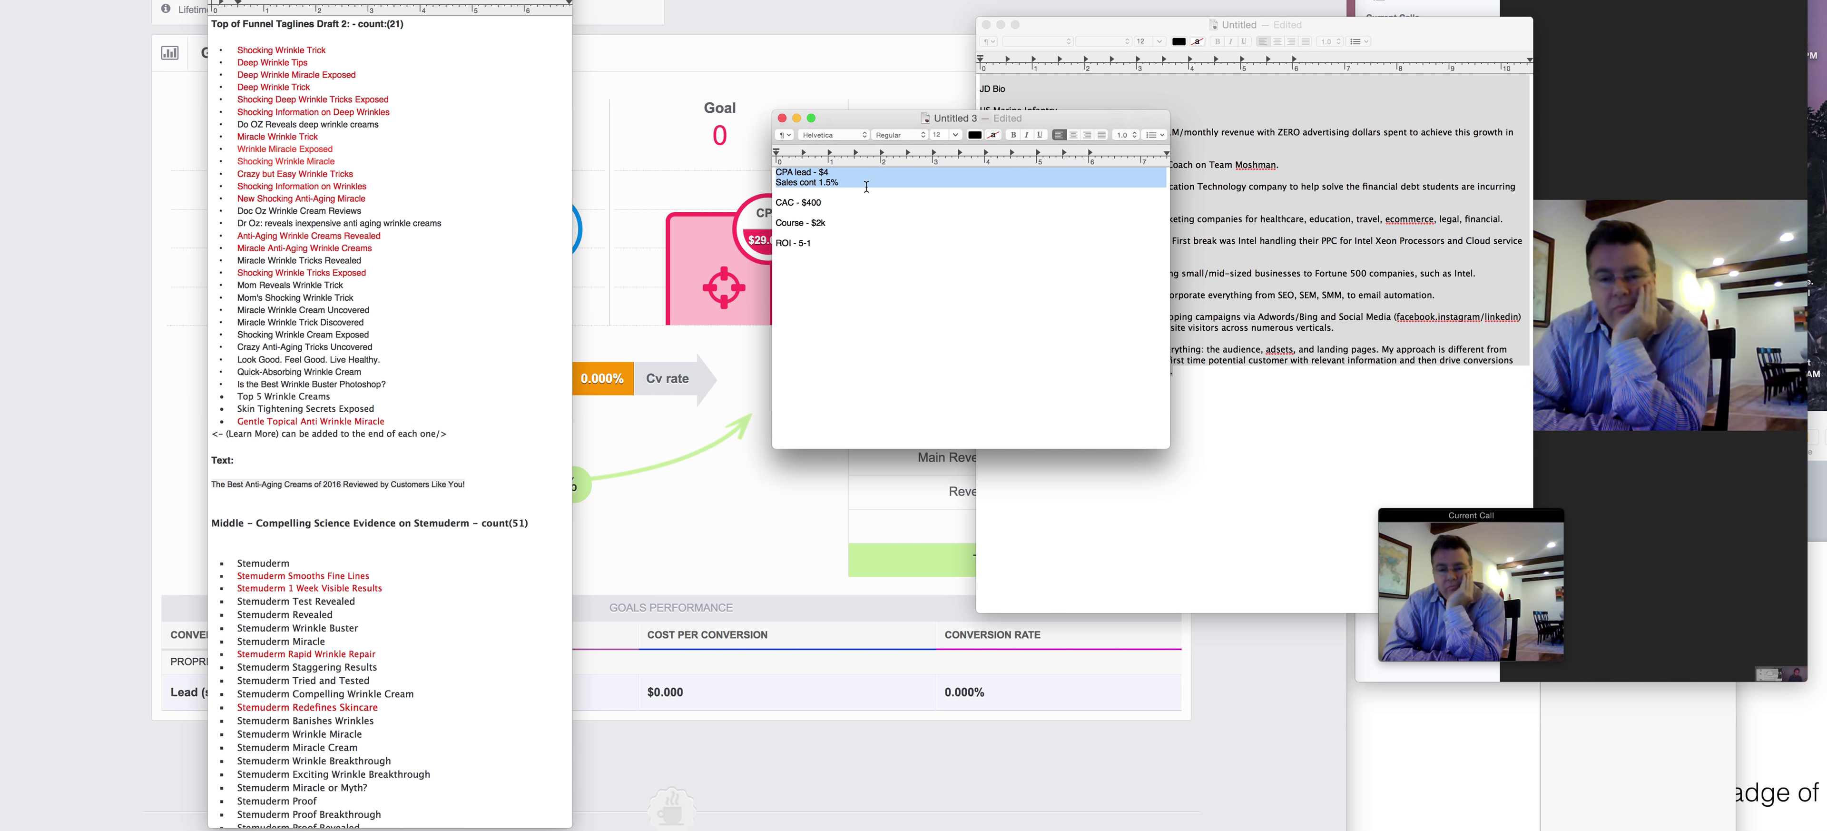
{"action": "left_click", "coordinate": [826, 172]}
{"action": "left_click_drag", "start_coordinate": [827, 172], "coordinate": [797, 172]}
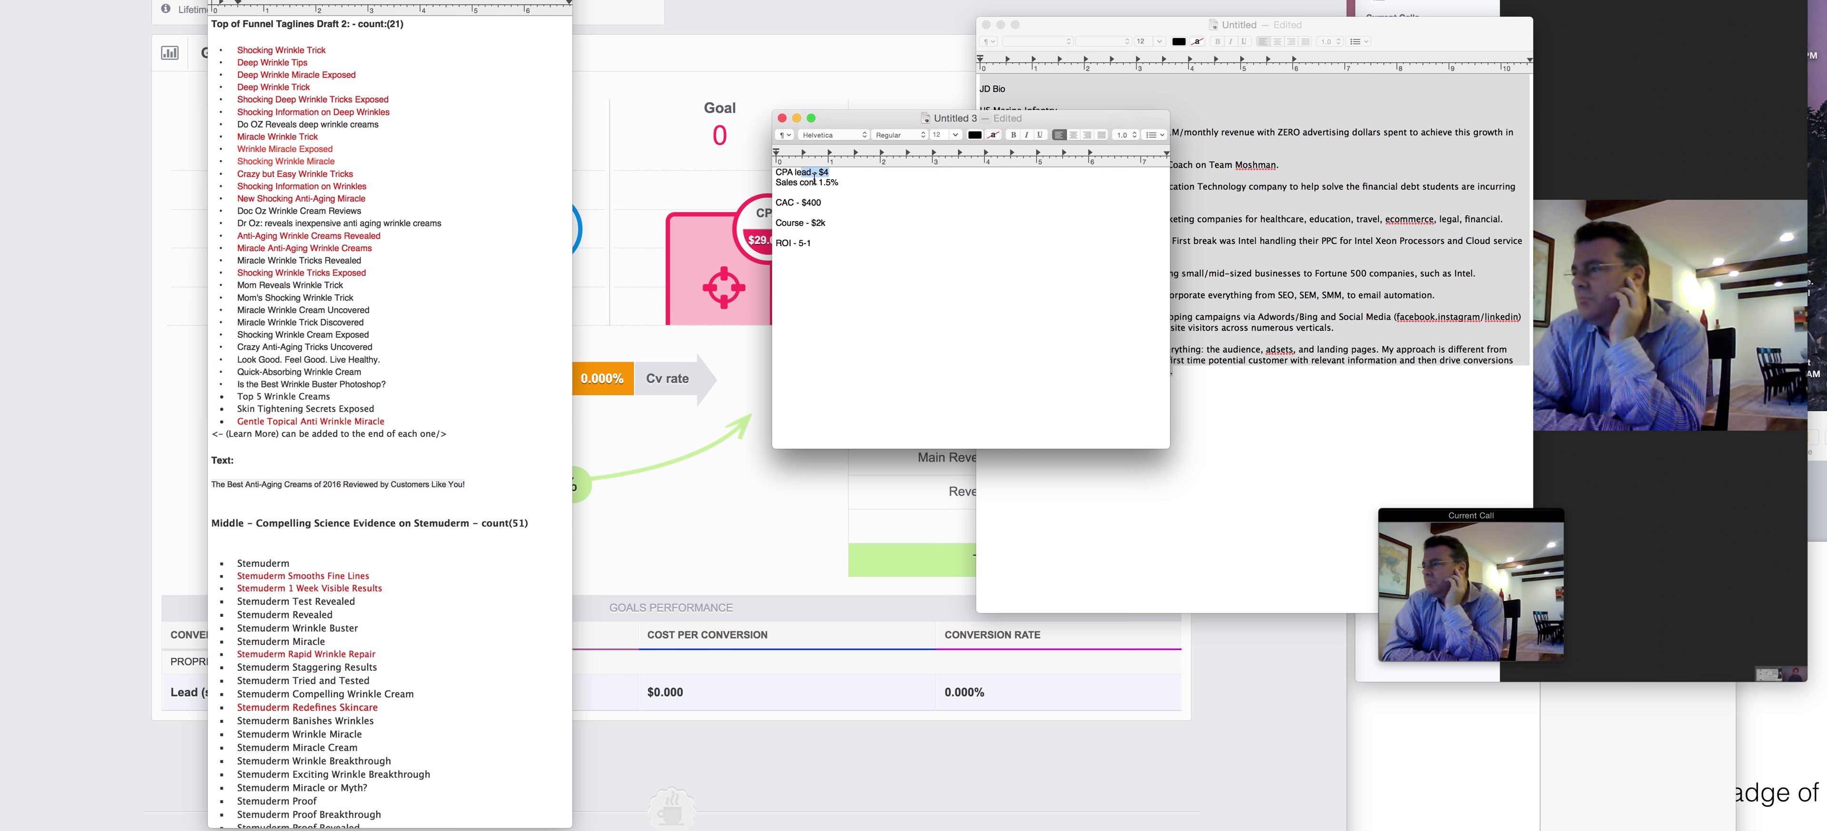
{"action": "left_click_drag", "start_coordinate": [840, 182], "coordinate": [773, 183]}
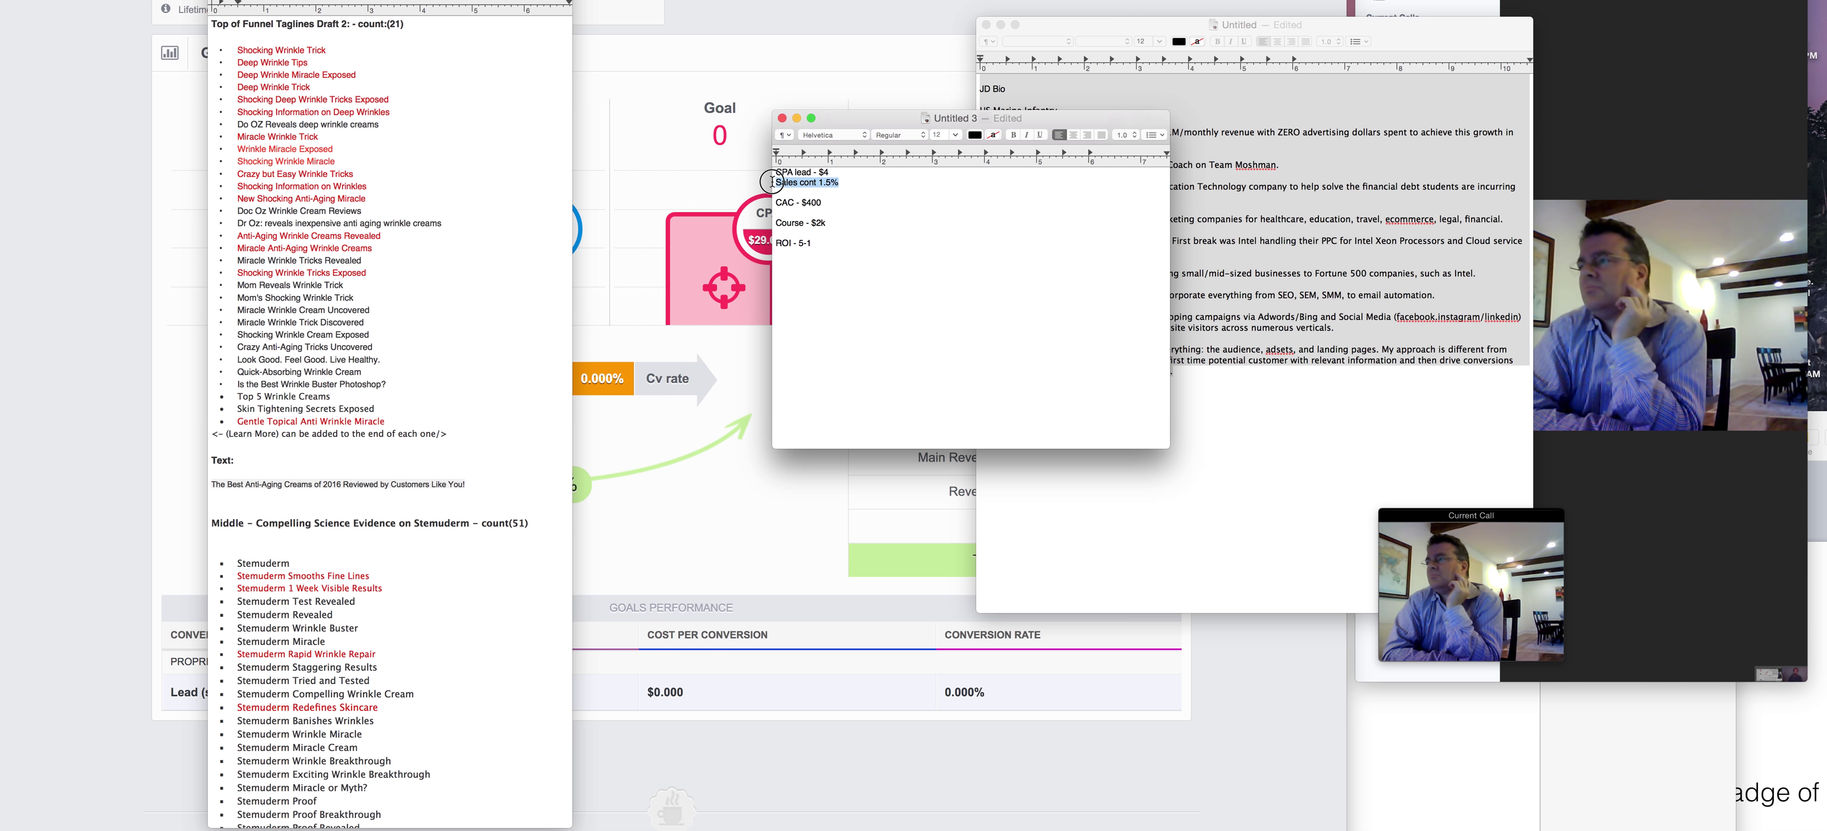
{"action": "left_click", "coordinate": [822, 182]}
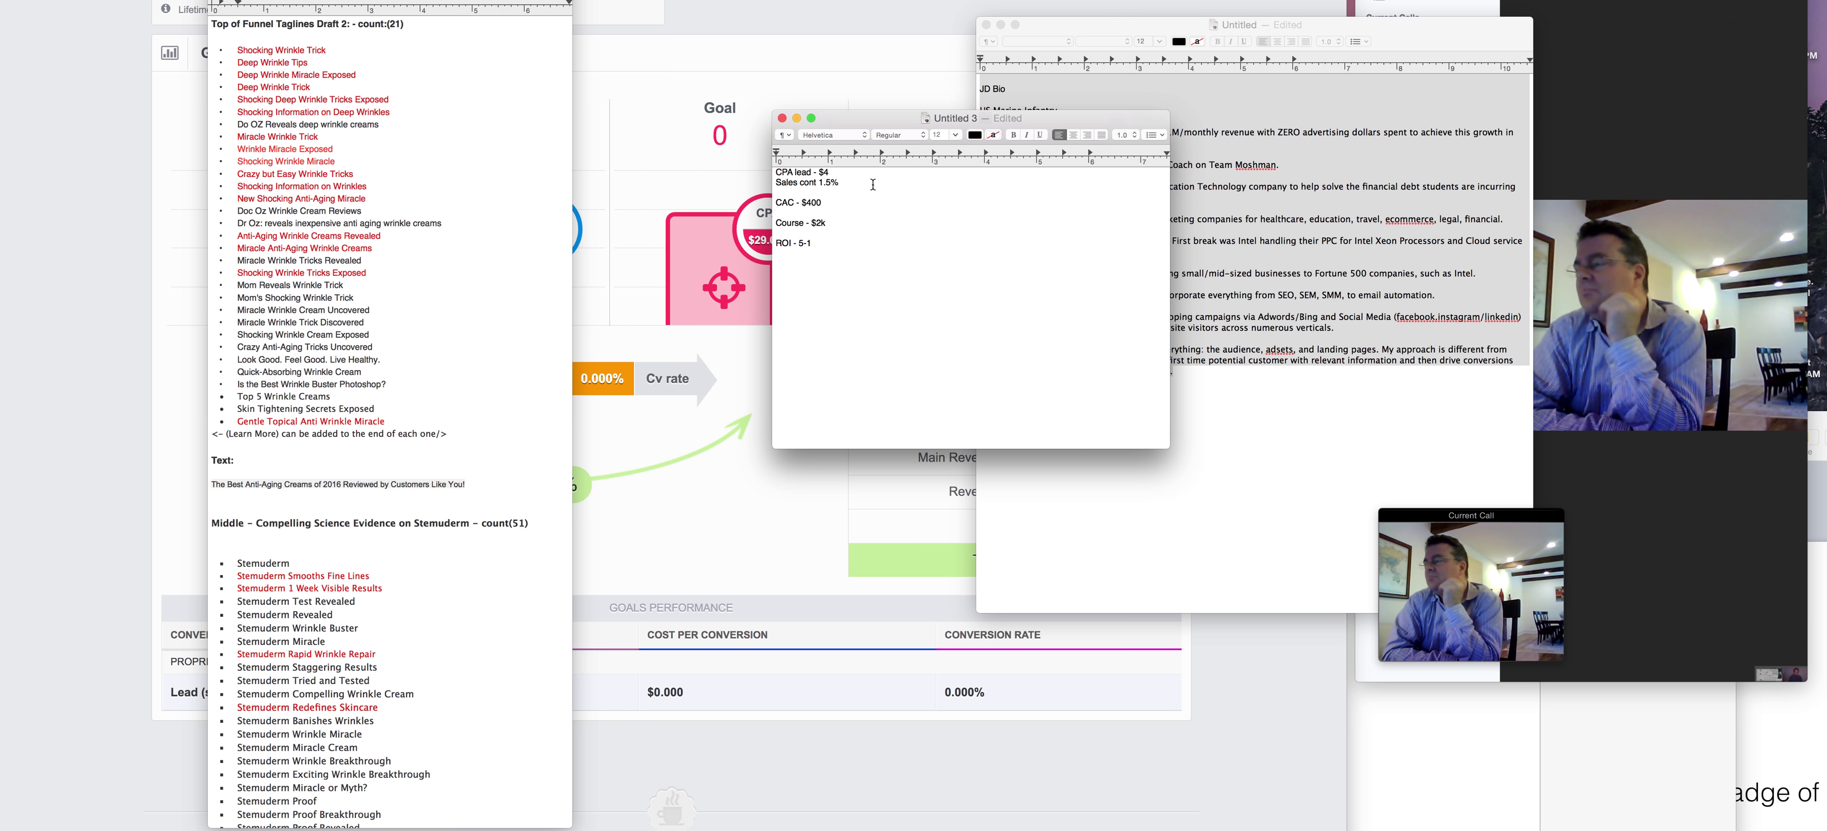
Duplicate the whole block of figures, from CPA lead to ROI, below the original in the same document.
{"action": "key", "text": "super+a"}
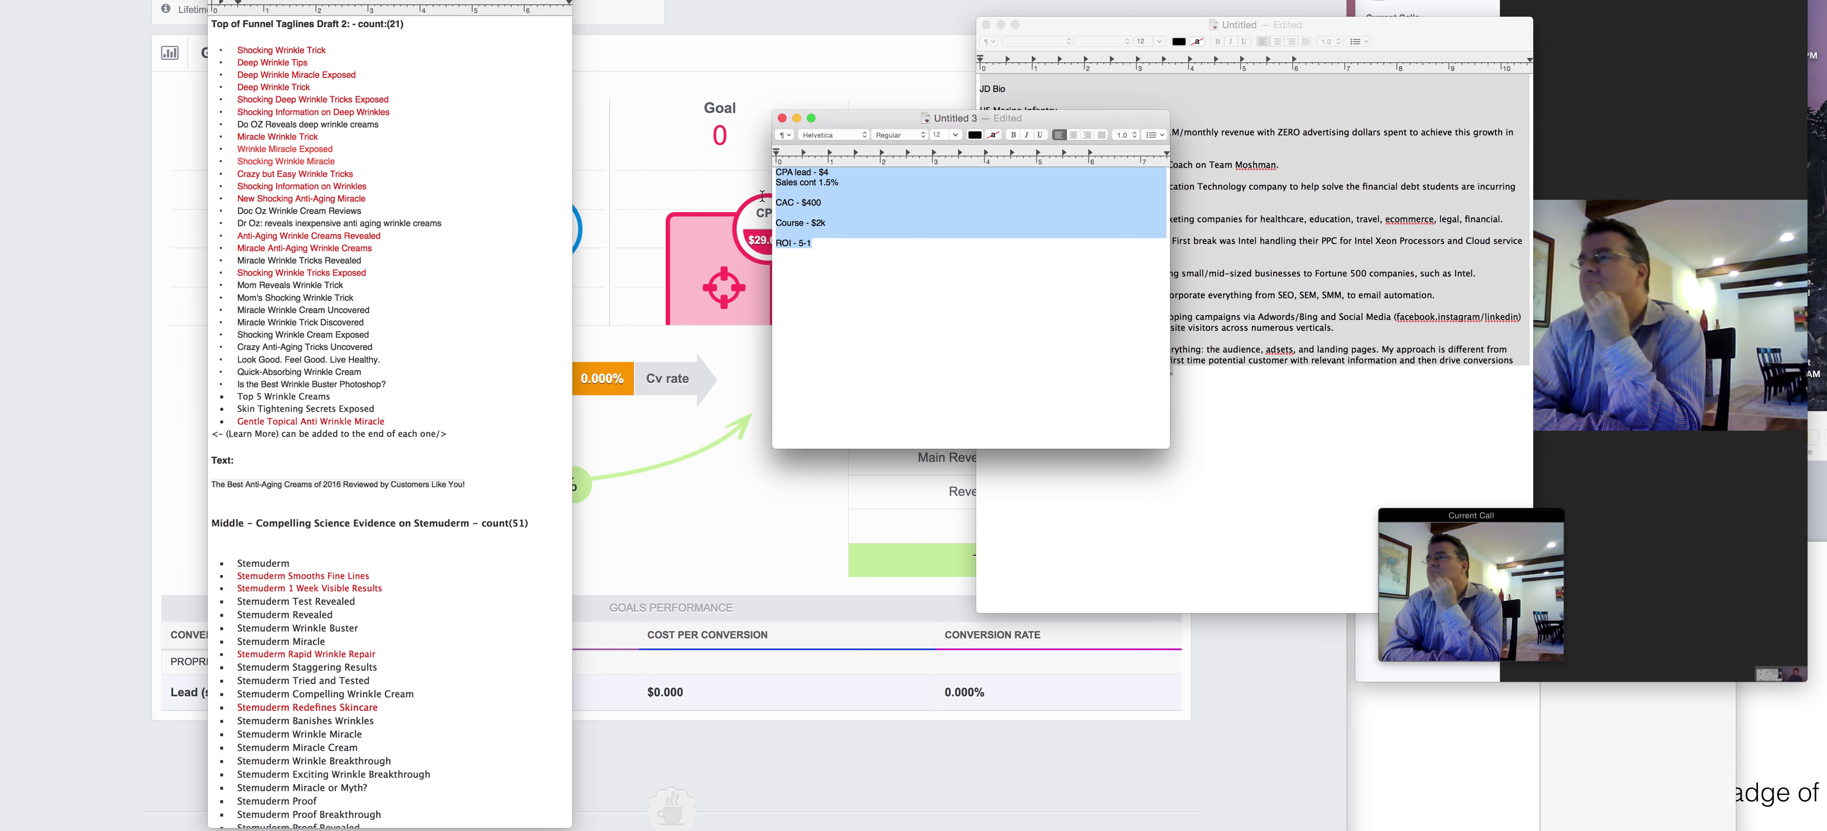
{"action": "key", "text": "super+c"}
{"action": "left_click", "coordinate": [804, 264]}
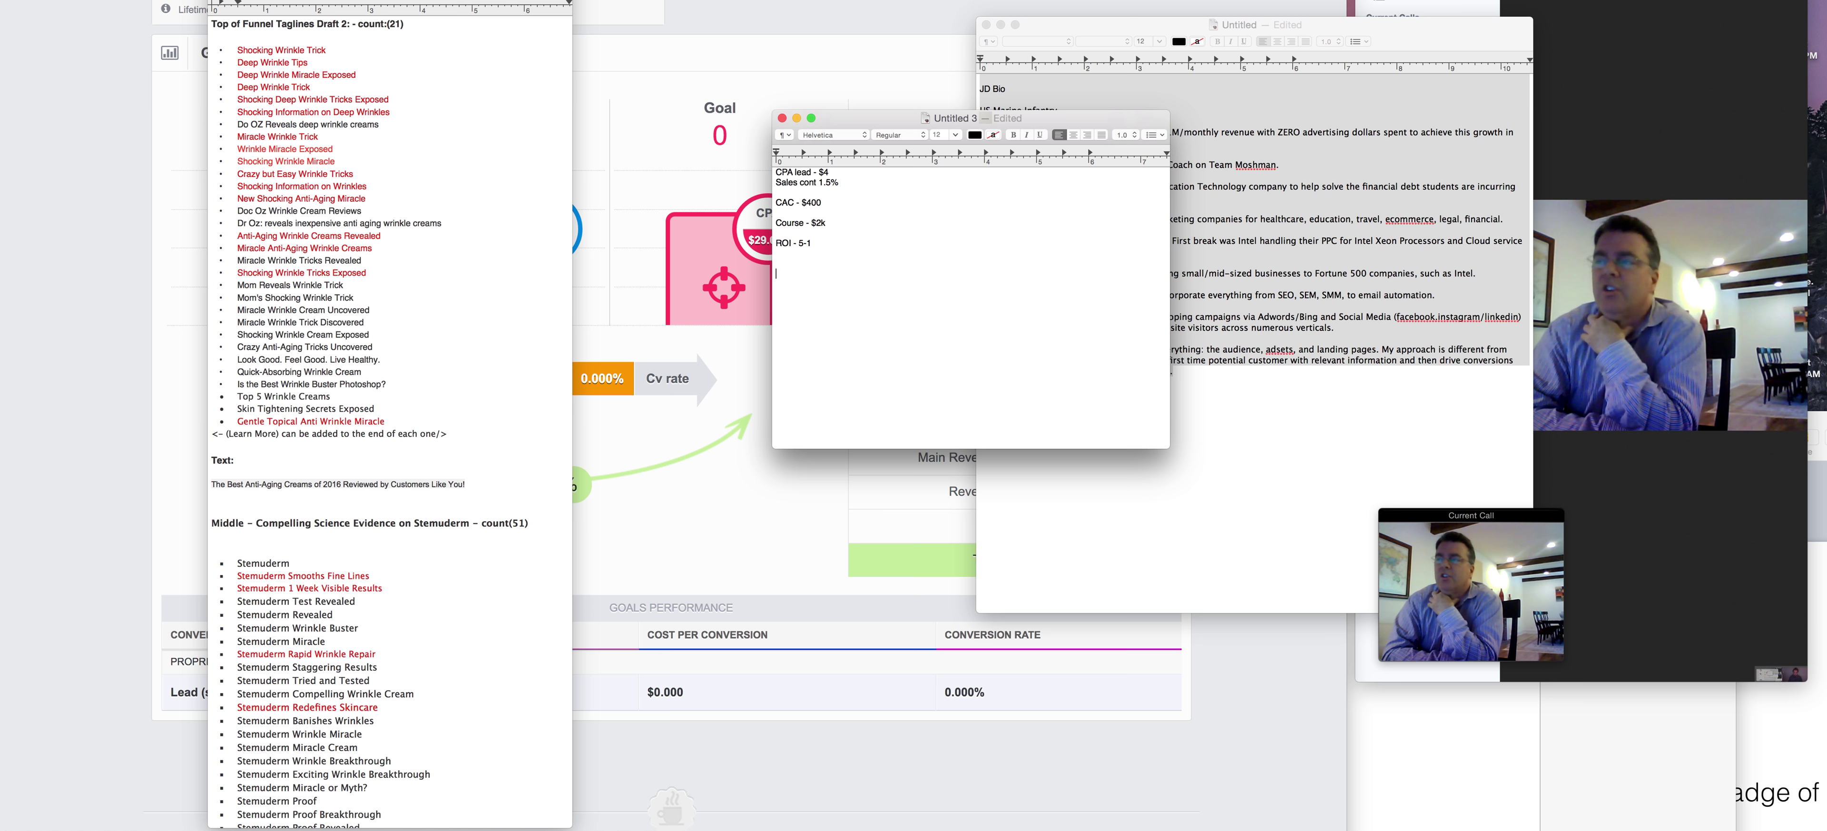
{"action": "key", "text": "Return"}
{"action": "key", "text": "Return"}
{"action": "key", "text": "Return"}
{"action": "key", "text": "super+v"}
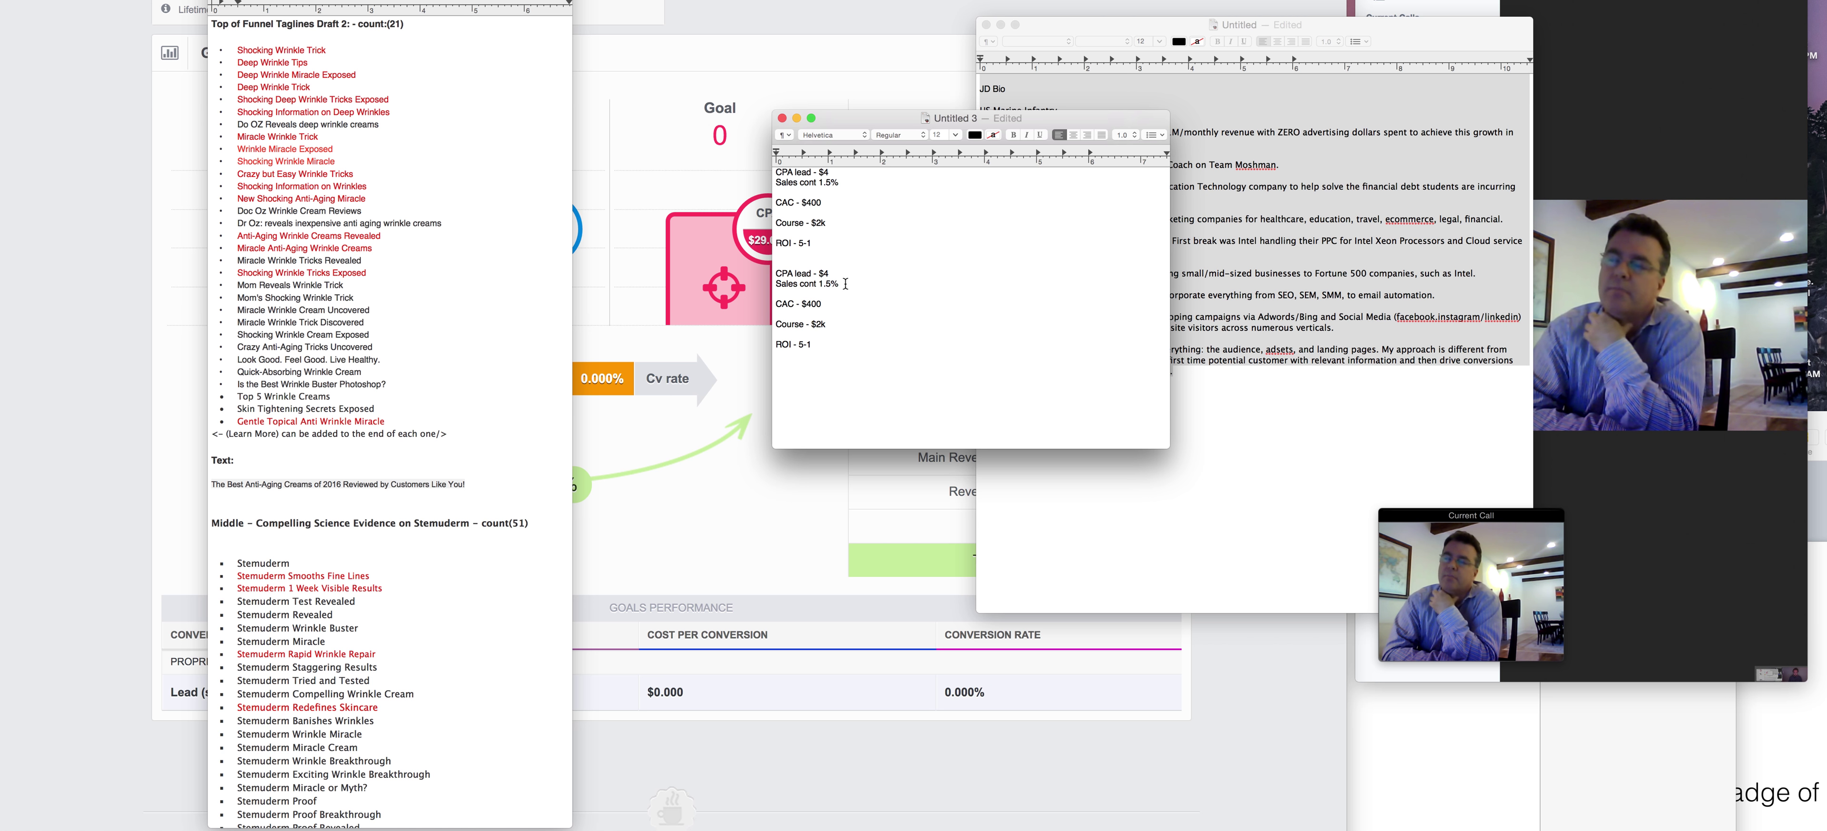
Send the copied block of figures as a message in the current Skype call's chat.
{"action": "left_click_drag", "start_coordinate": [813, 243], "coordinate": [762, 174]}
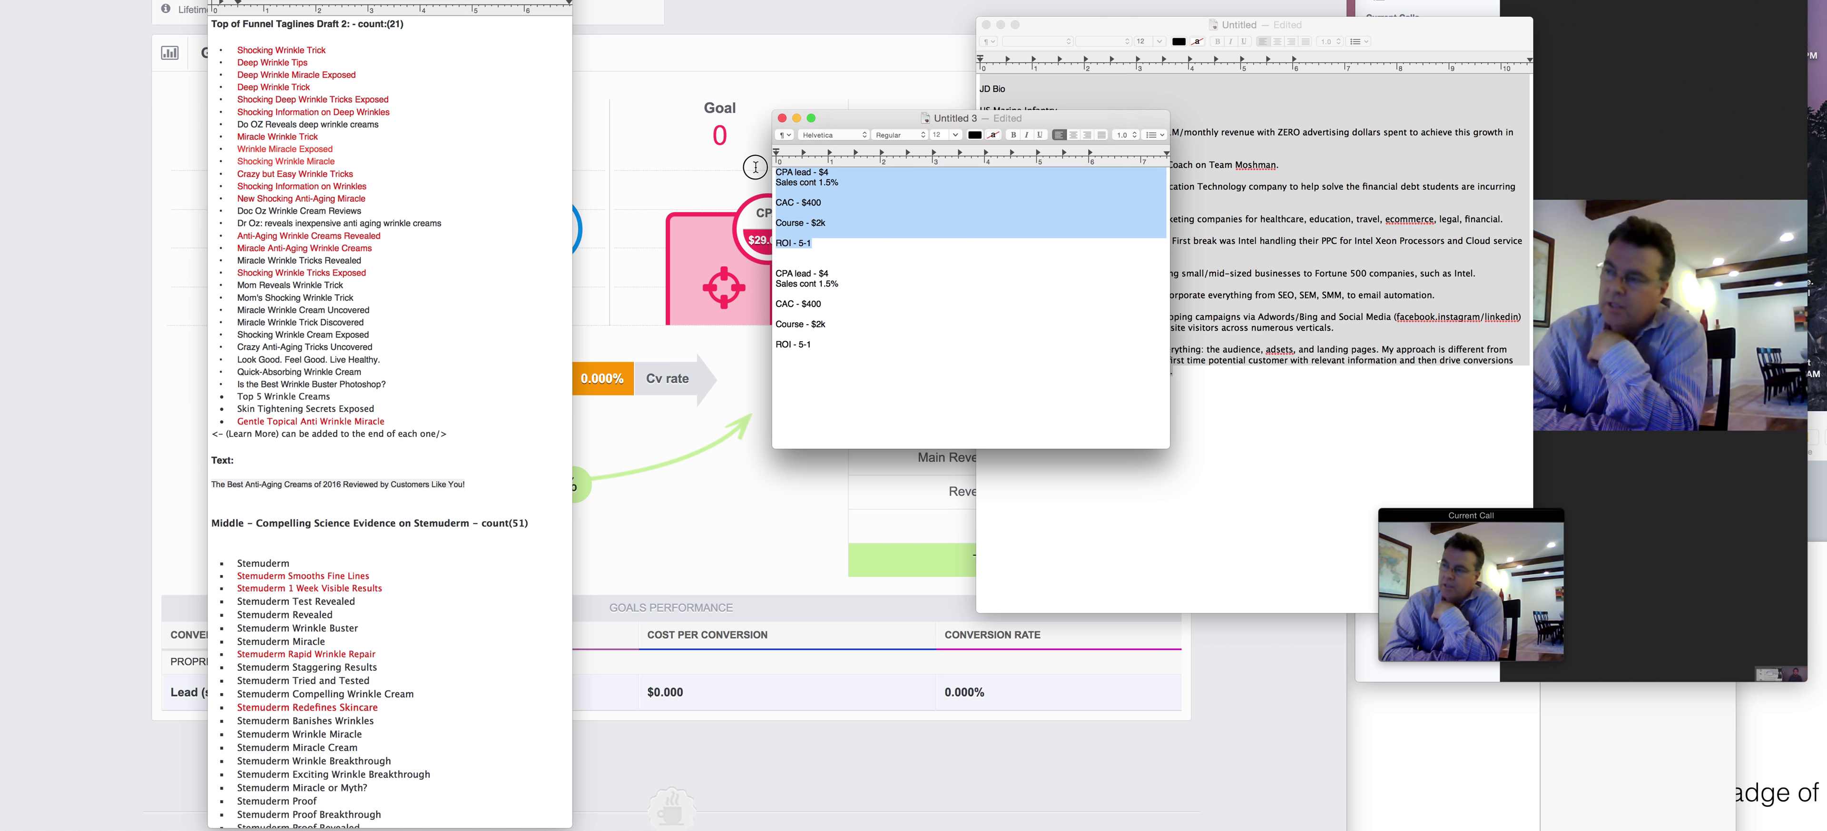
{"action": "left_click", "coordinate": [1471, 585]}
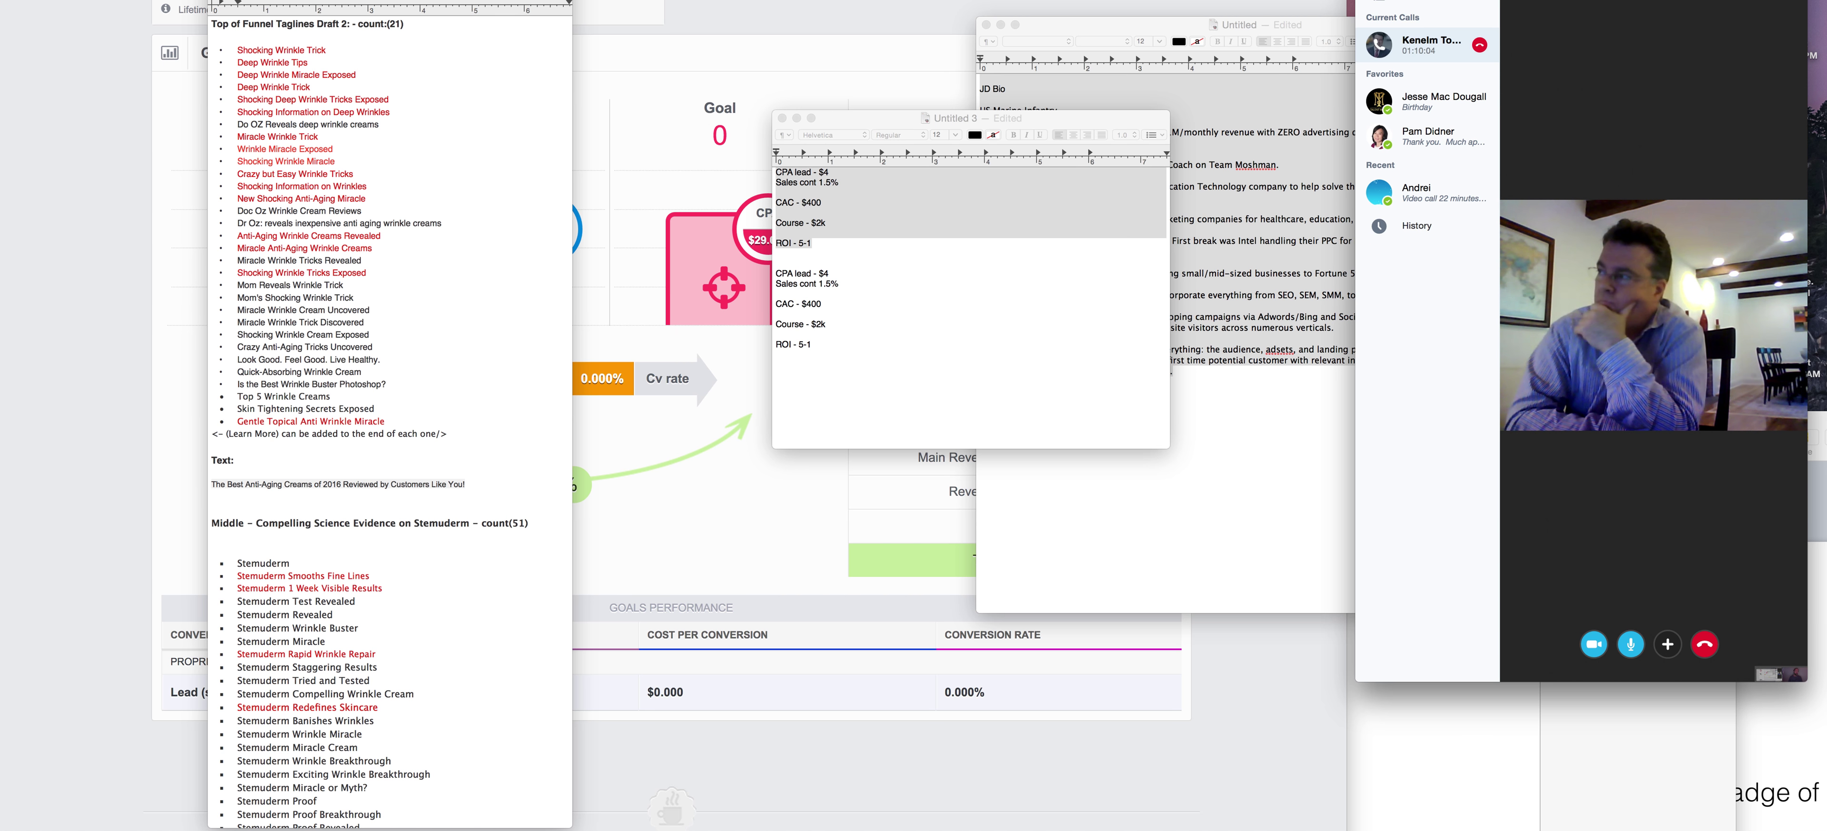
{"action": "key", "text": "super+v"}
{"action": "key", "text": "Return"}
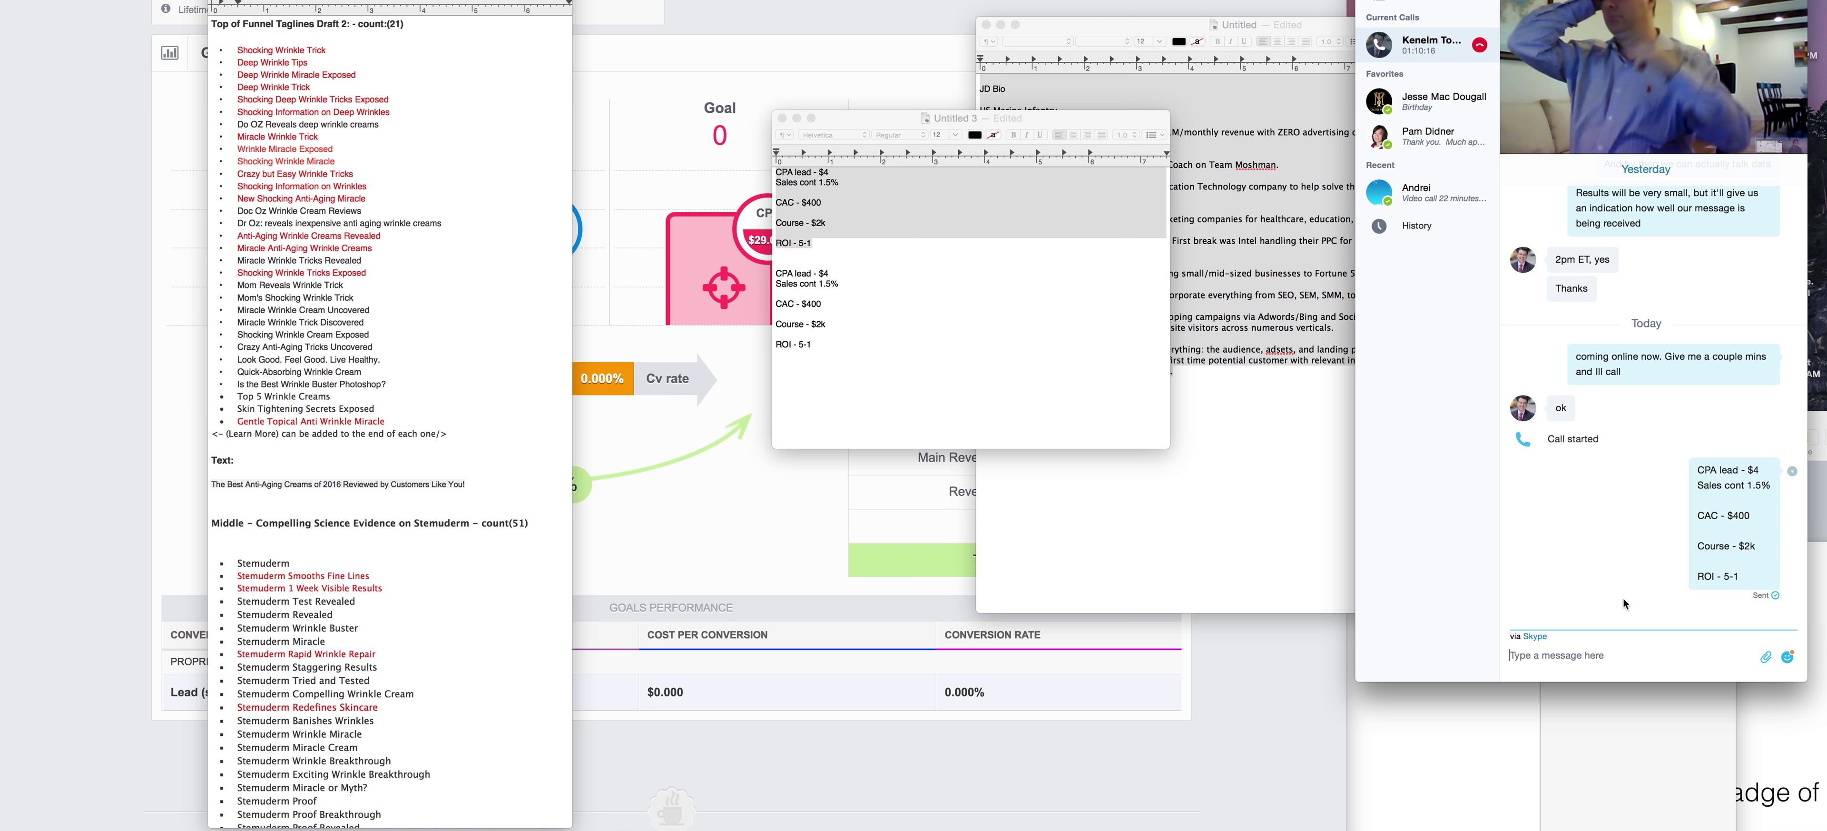
In the second block of figures, set the CPA lead to $5 and the Sales cont rate to 0.5%.
{"action": "left_click", "coordinate": [884, 347]}
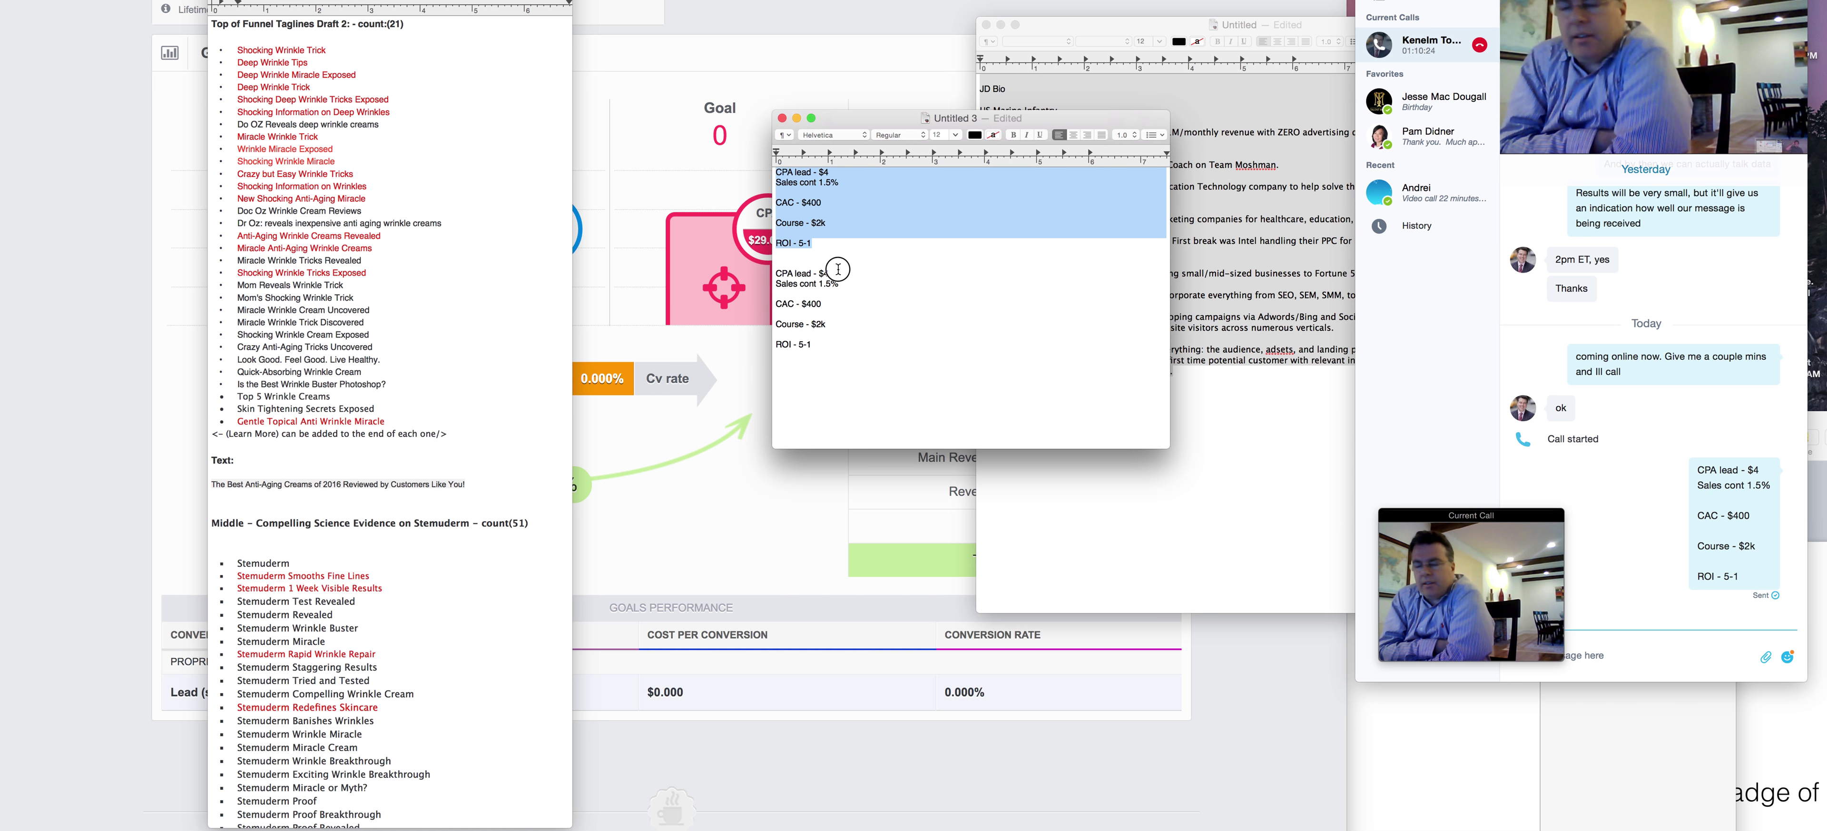
{"action": "left_click", "coordinate": [823, 273]}
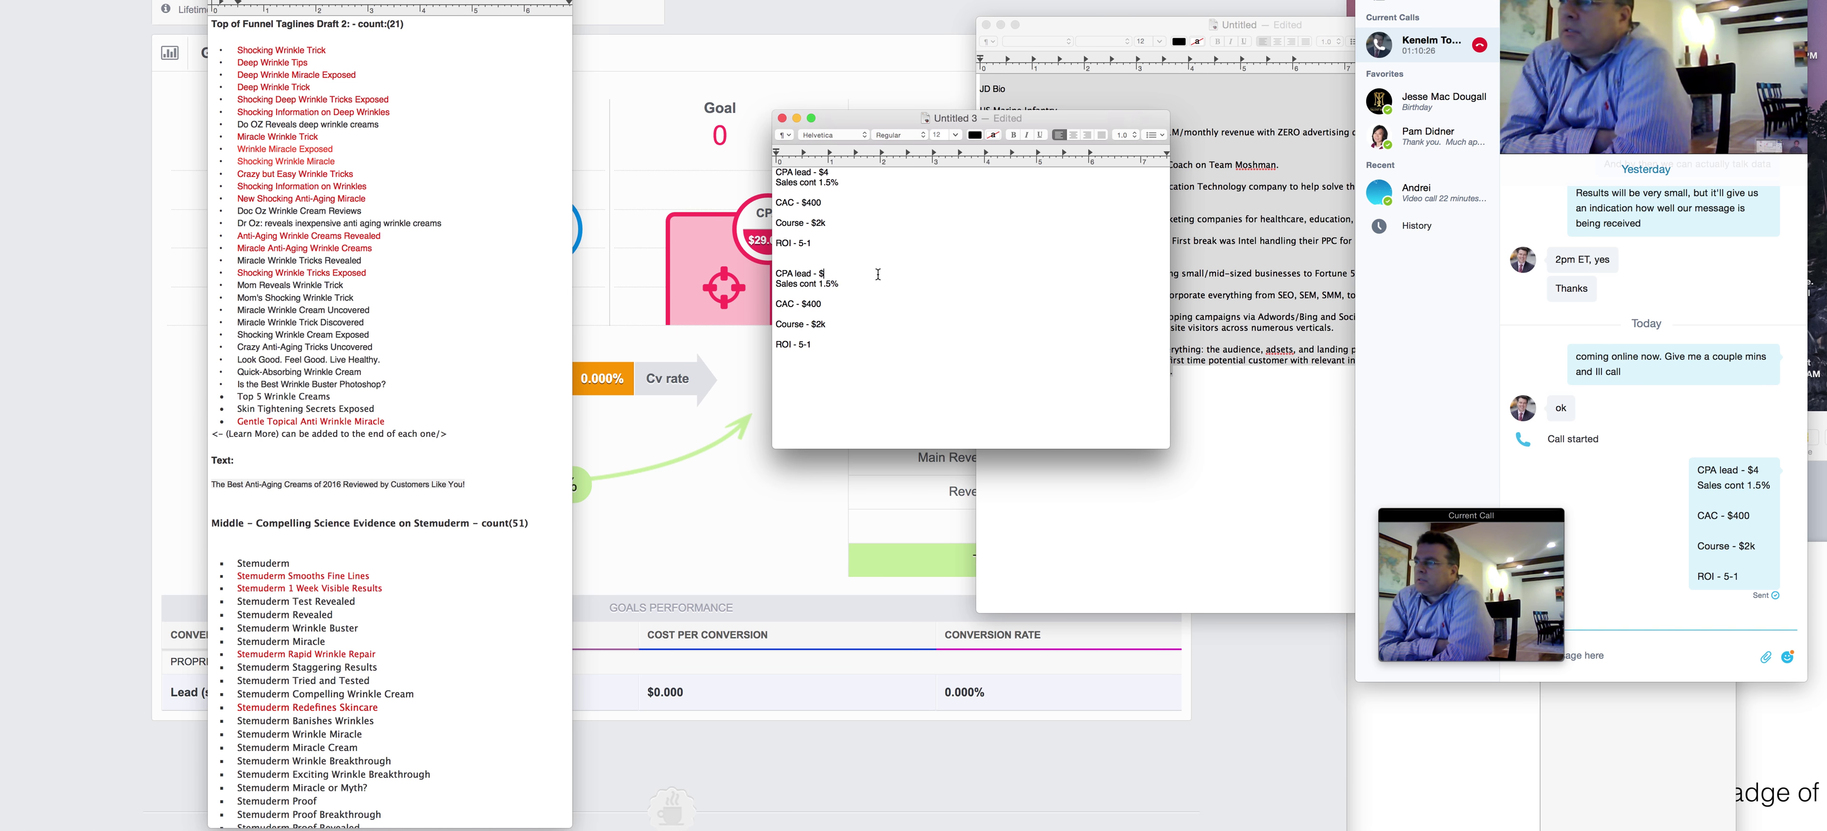
{"action": "left_click", "coordinate": [826, 283]}
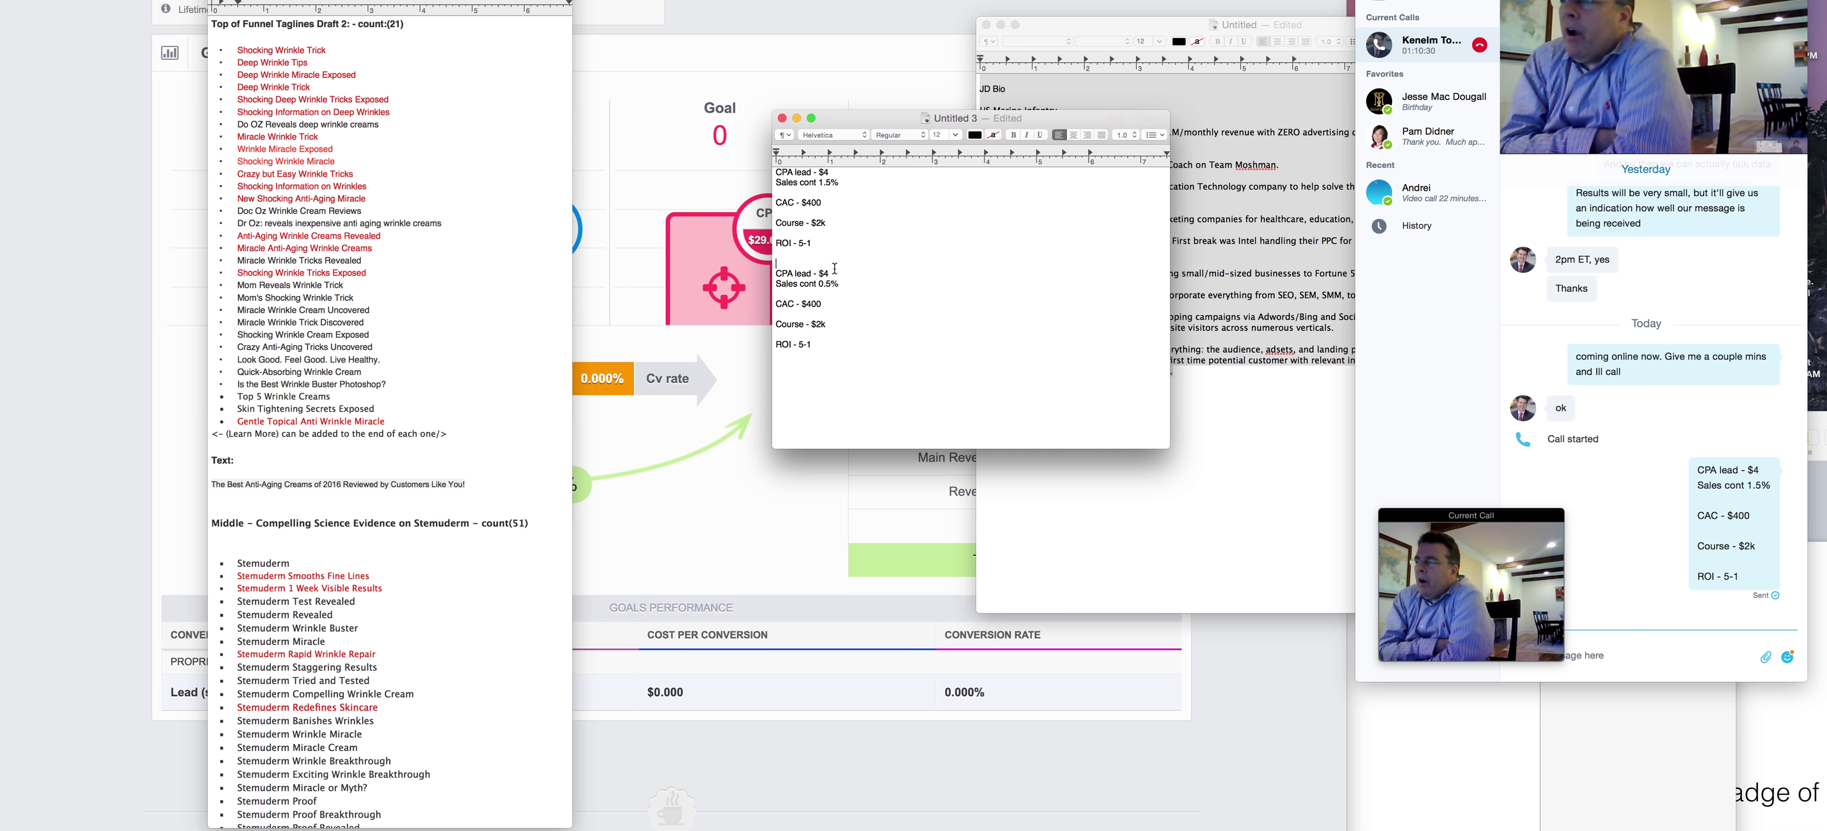
{"action": "double_click", "coordinate": [823, 273]}
{"action": "type", "text": "5"}
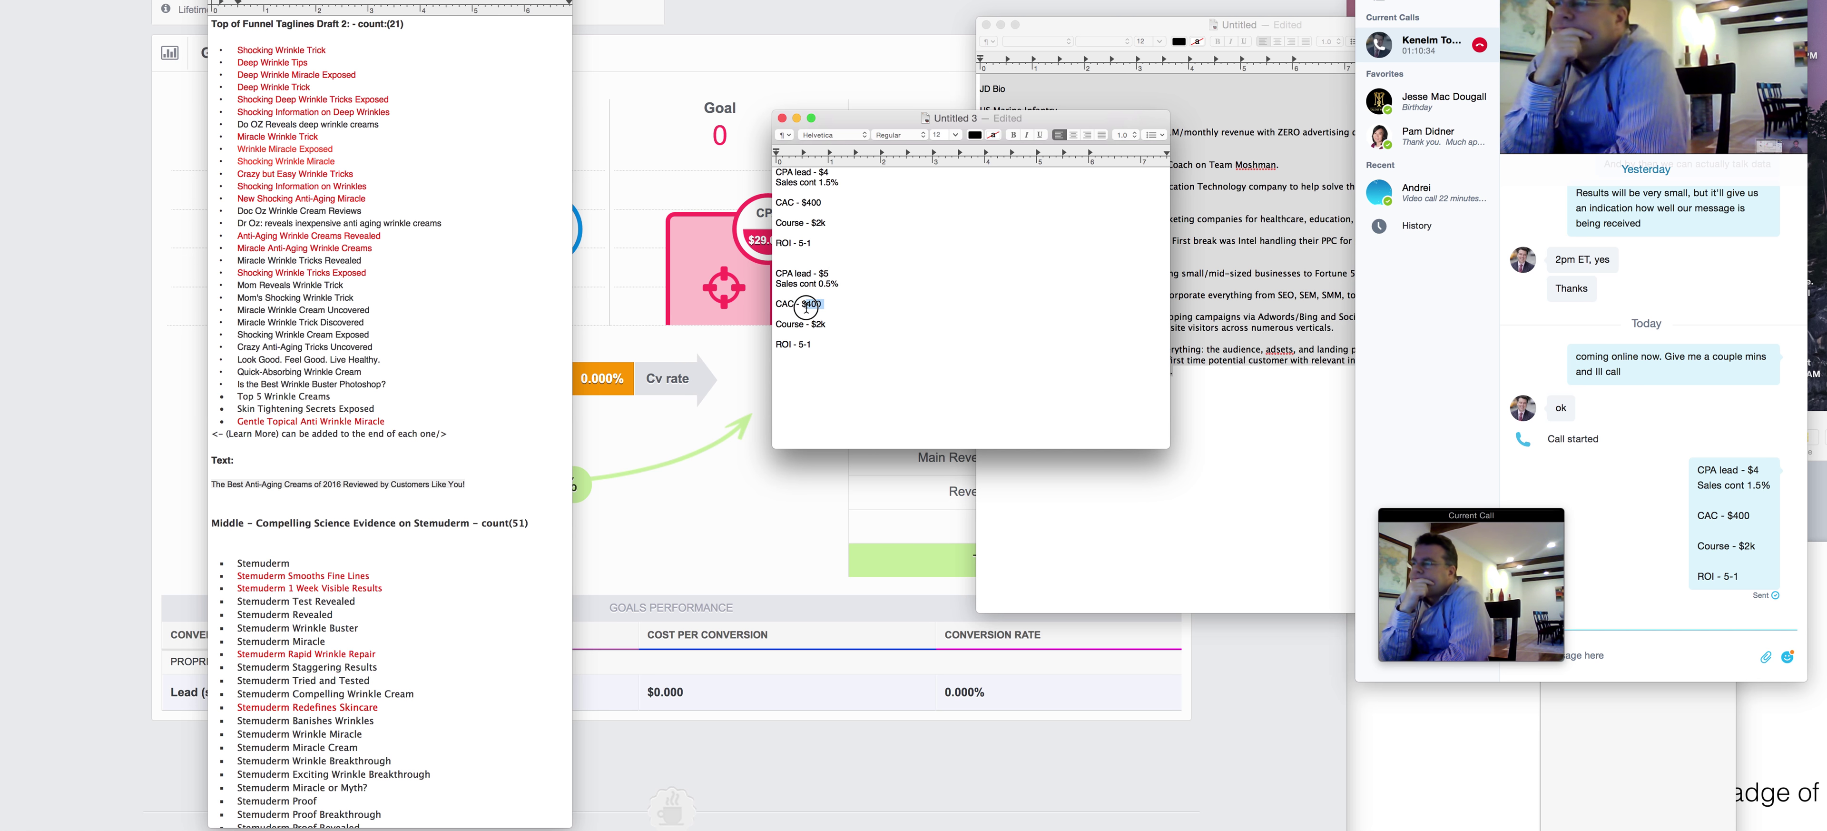
Clear the CAC amount in the second block, keeping the dollar sign, and select all the notes.
{"action": "double_click", "coordinate": [809, 305]}
{"action": "key", "text": "BackSpace"}
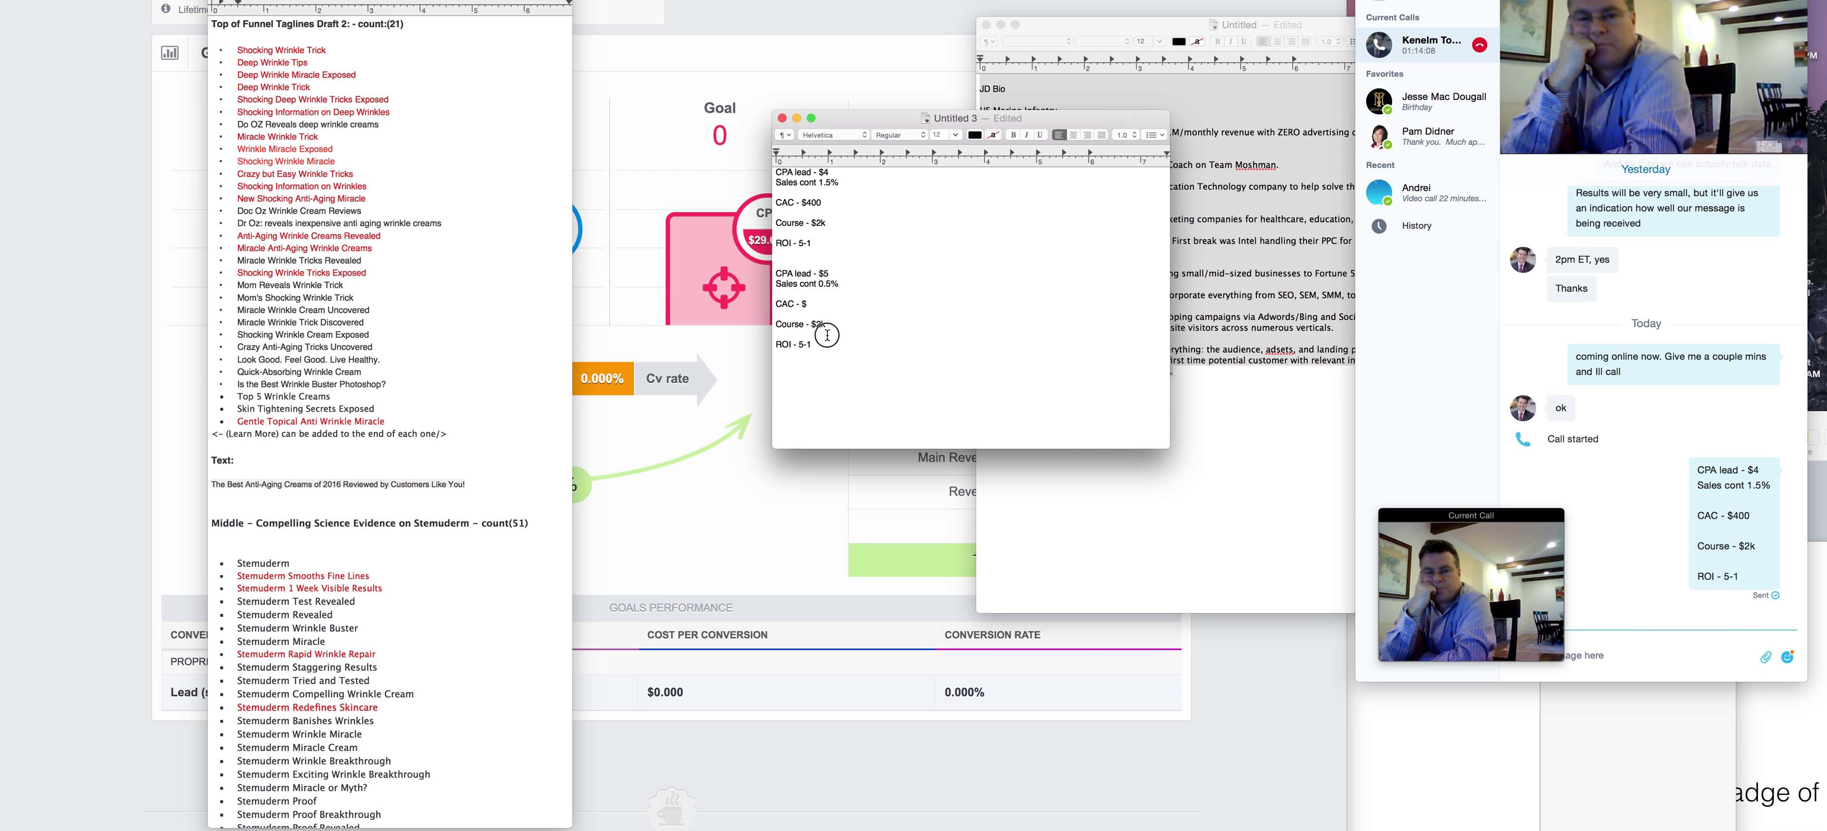
{"action": "key", "text": "super+a"}
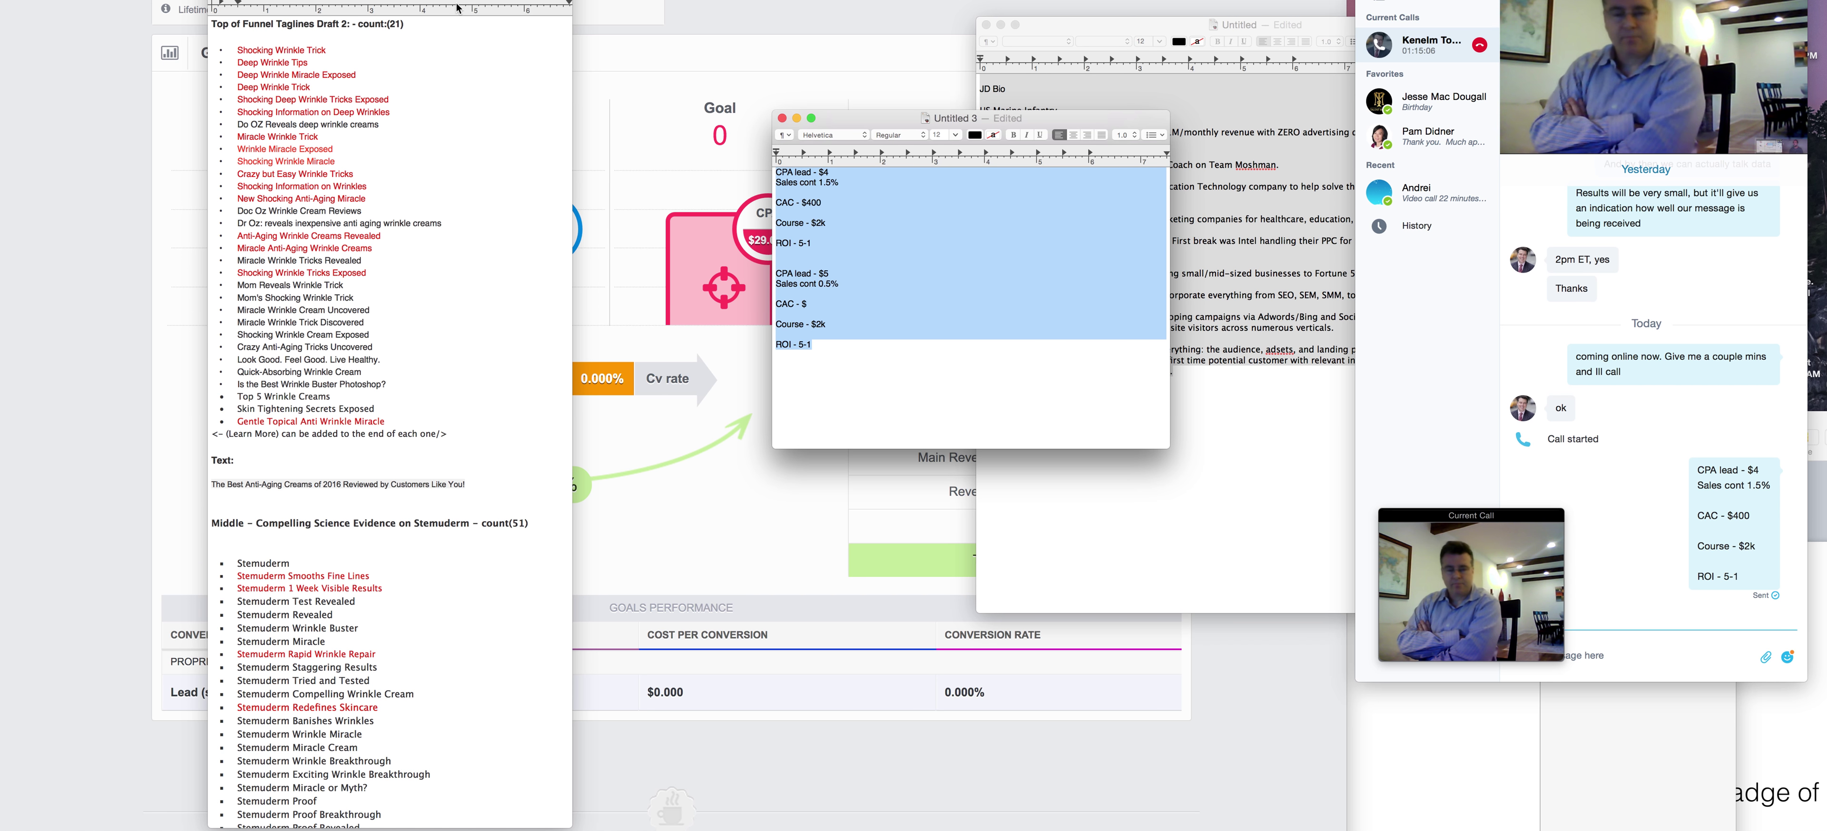
Highlight the Top of Funnel Taglines Draft 2 list, including its two Oz taglines, to point them out.
{"action": "scroll", "coordinate": [390, 307], "scroll_direction": "down", "scroll_amount": 20}
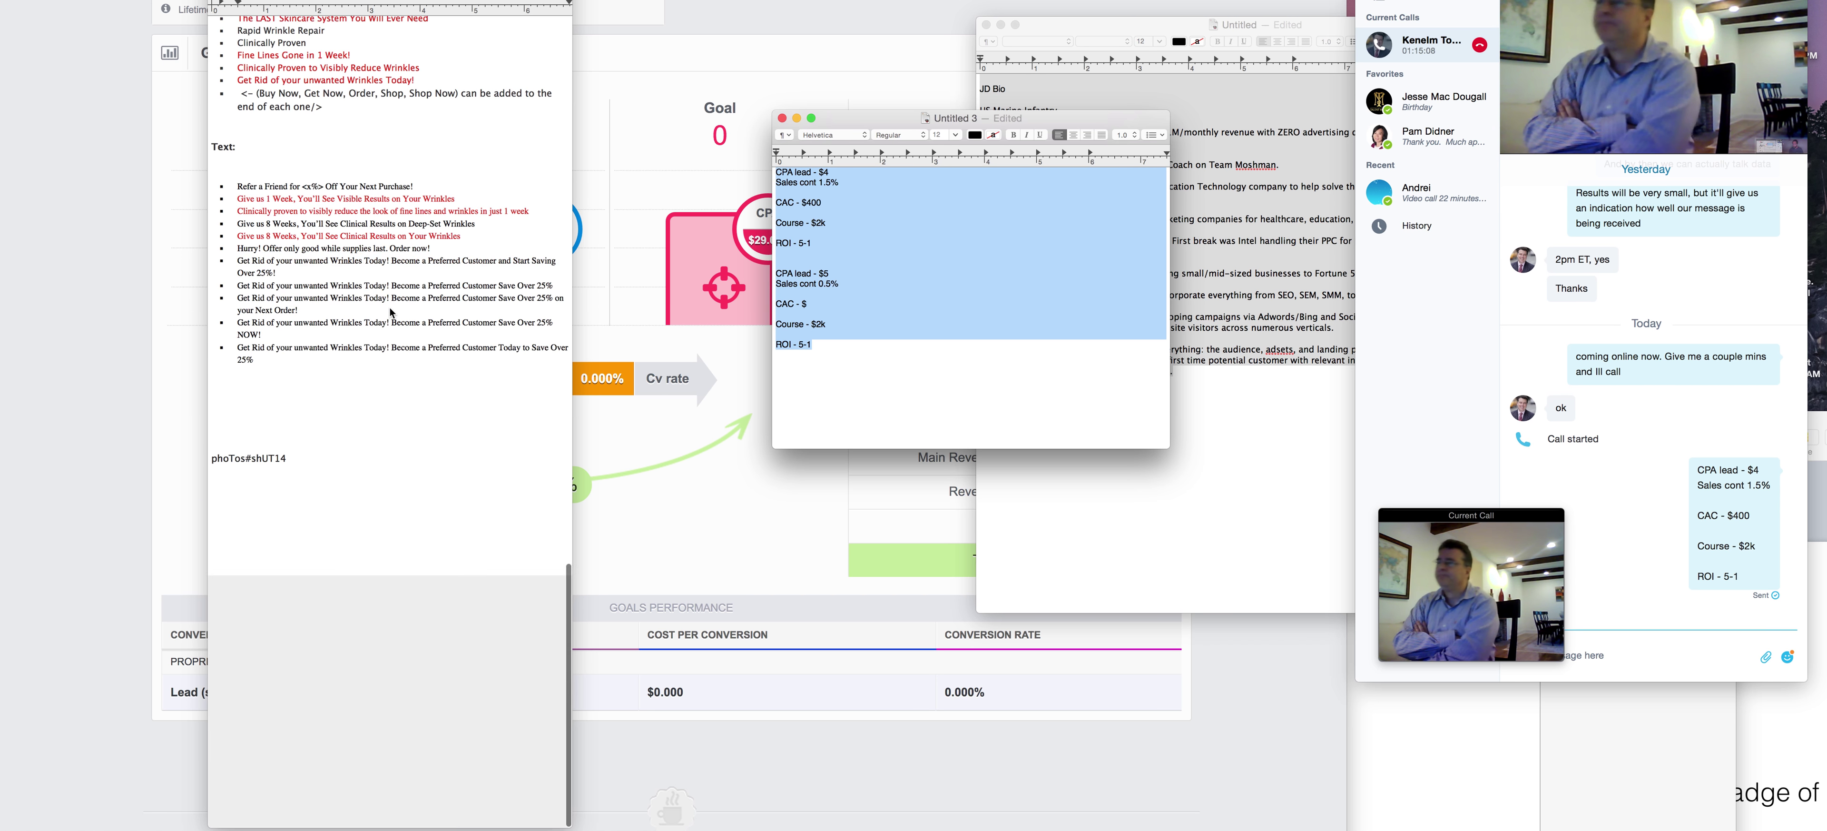
{"action": "scroll", "coordinate": [390, 312], "scroll_direction": "up", "scroll_amount": 20}
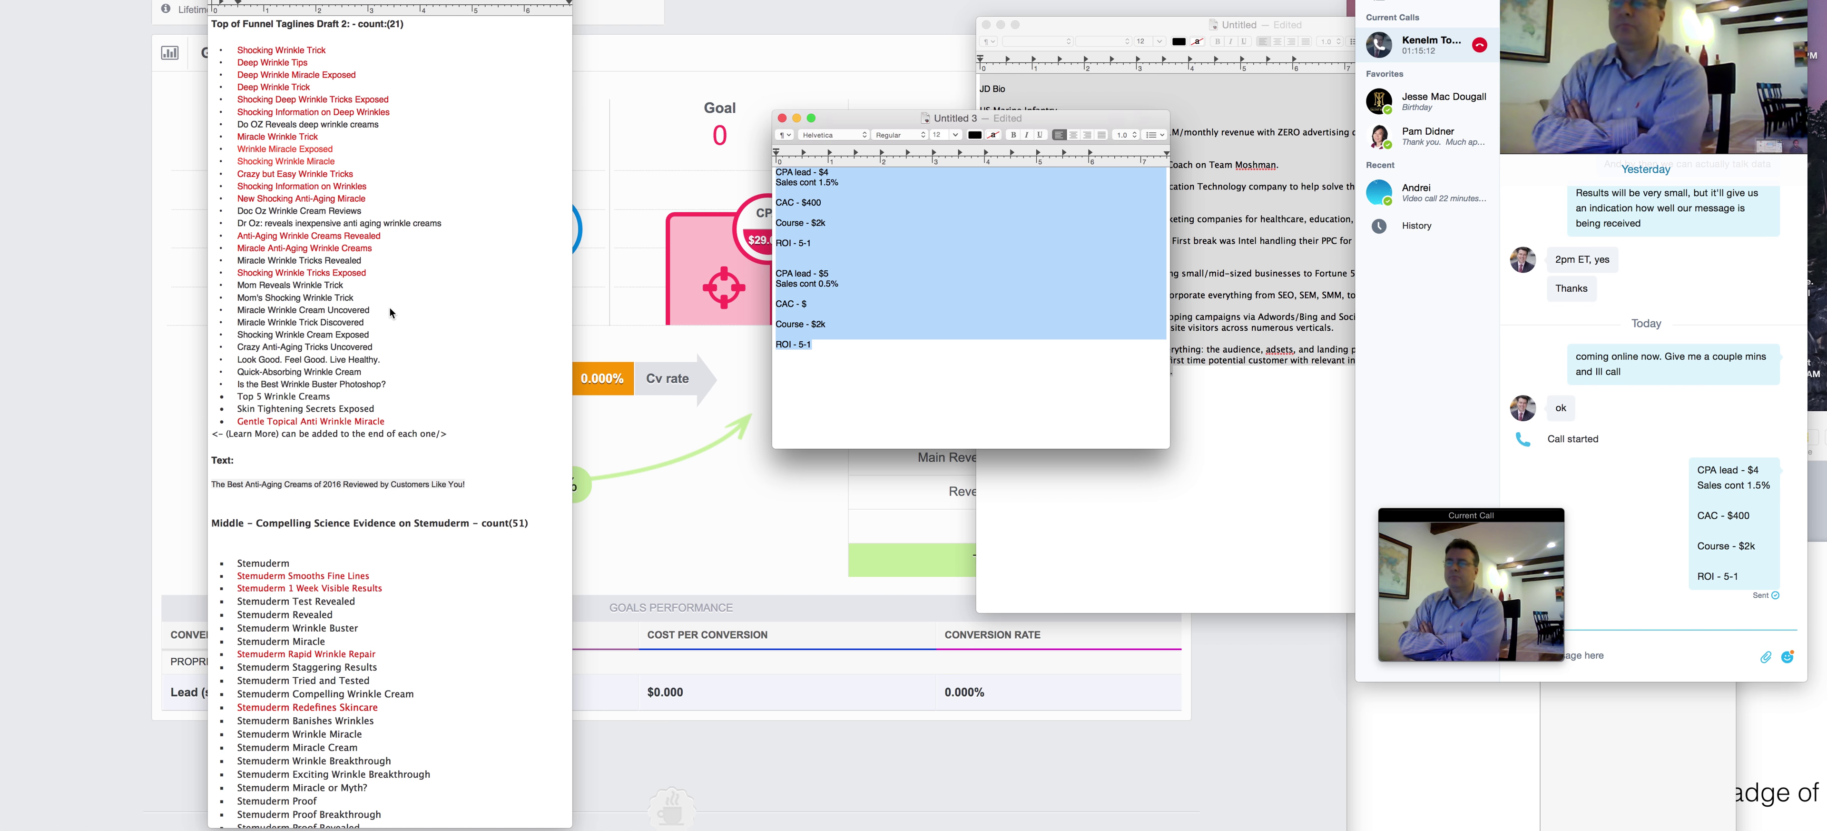
{"action": "left_click", "coordinate": [350, 357]}
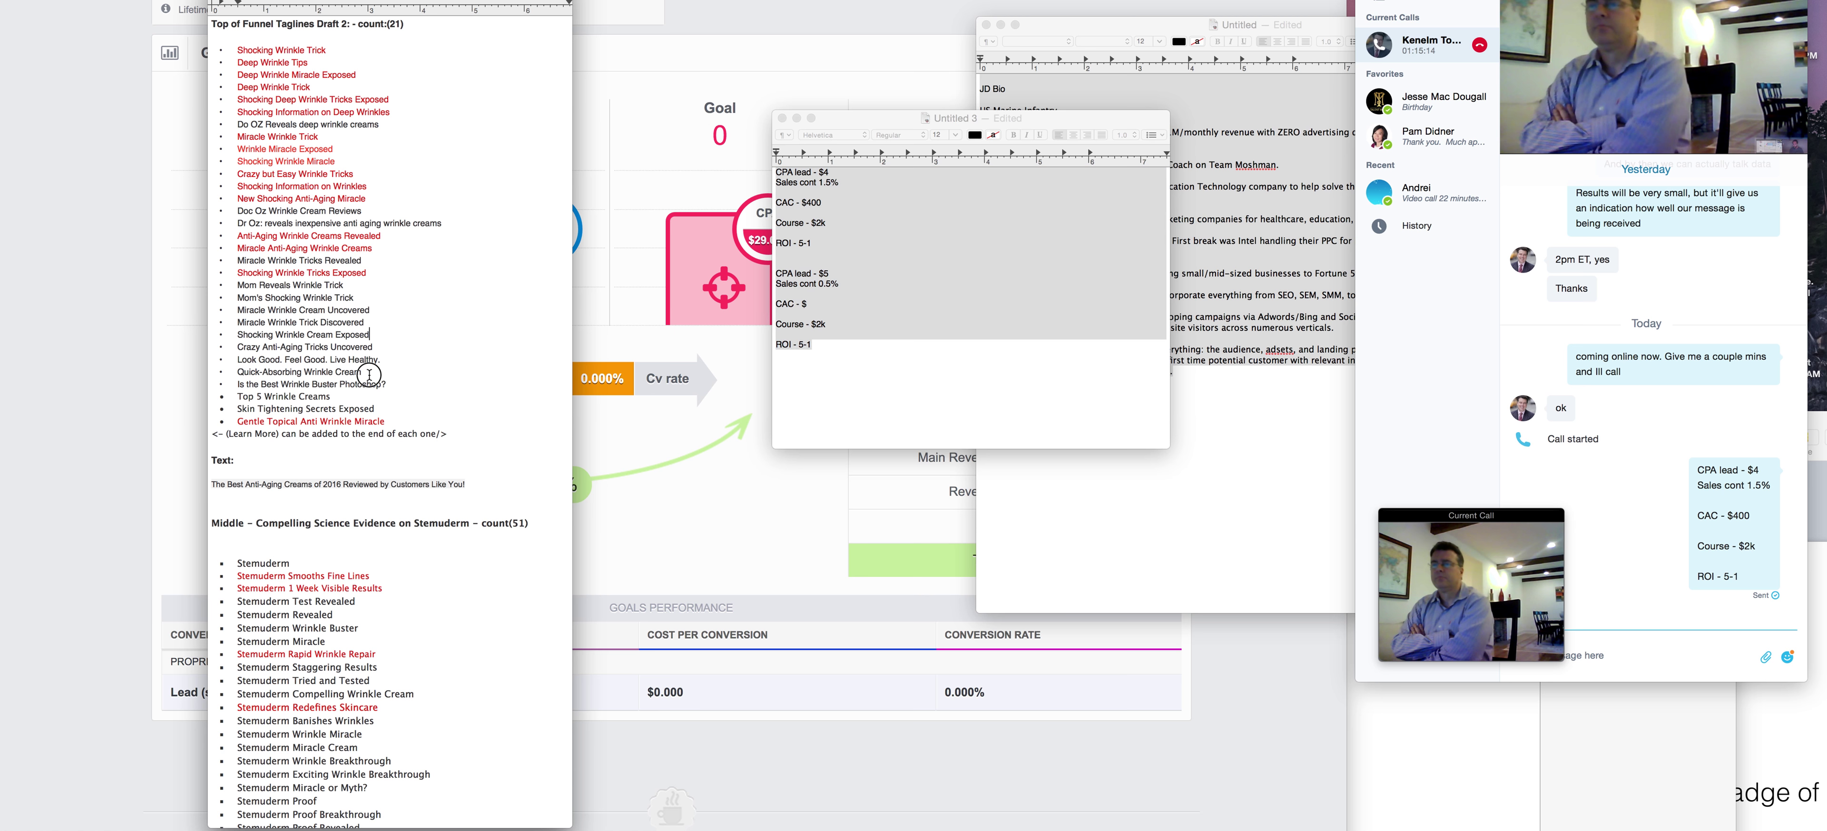
{"action": "left_click_drag", "start_coordinate": [384, 421], "coordinate": [162, 50]}
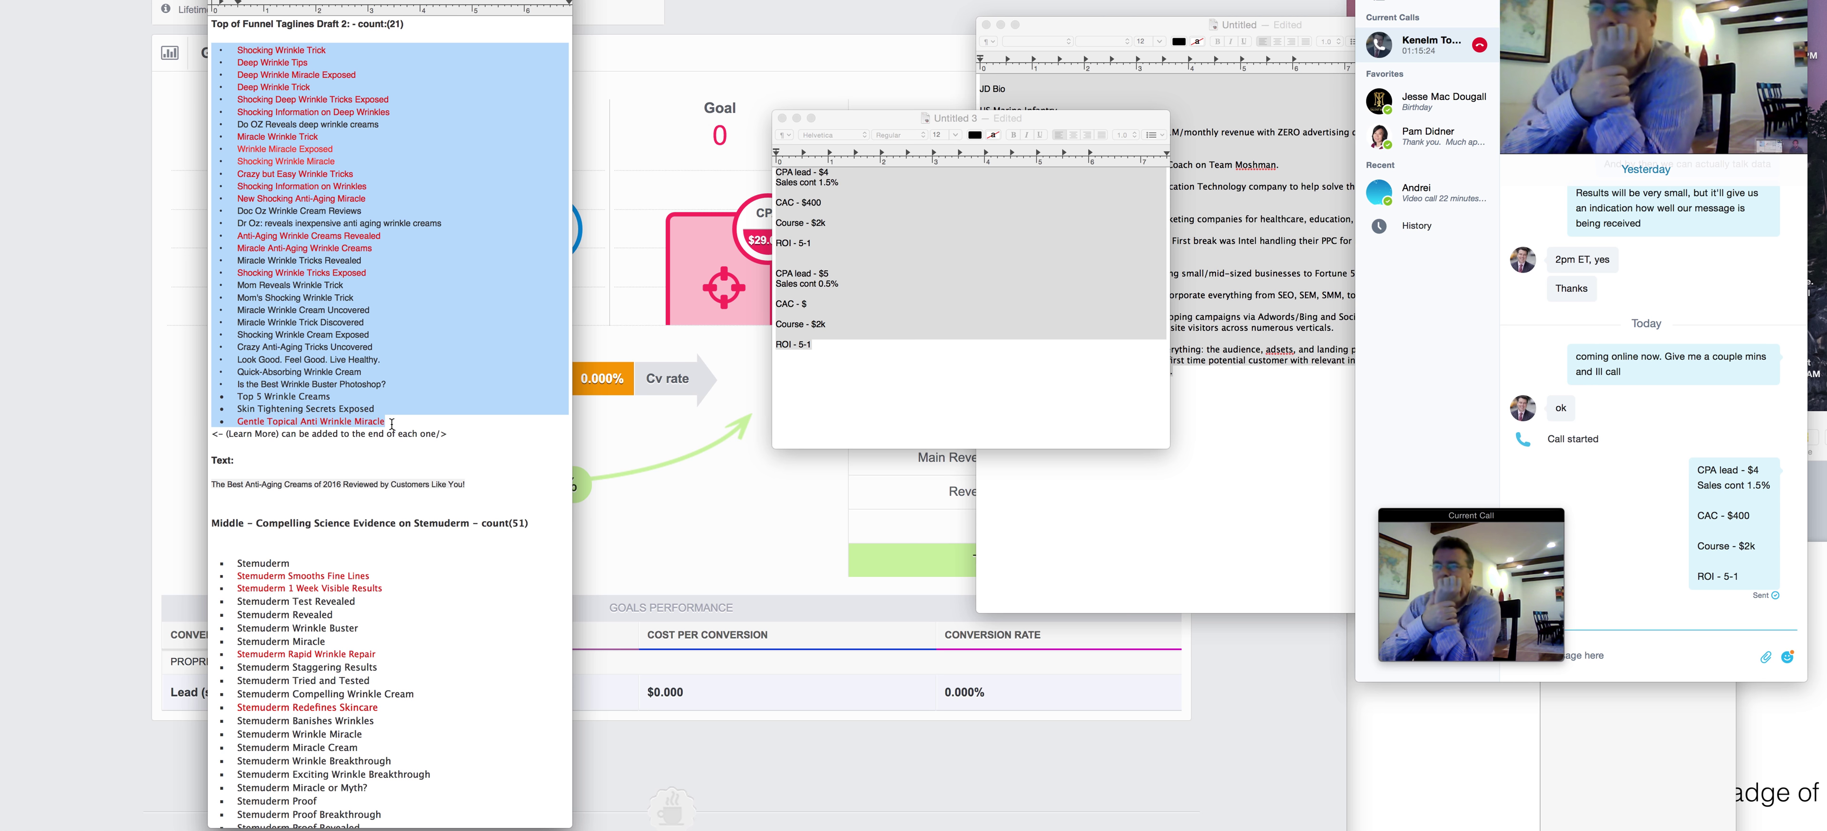
{"action": "left_click", "coordinate": [390, 384]}
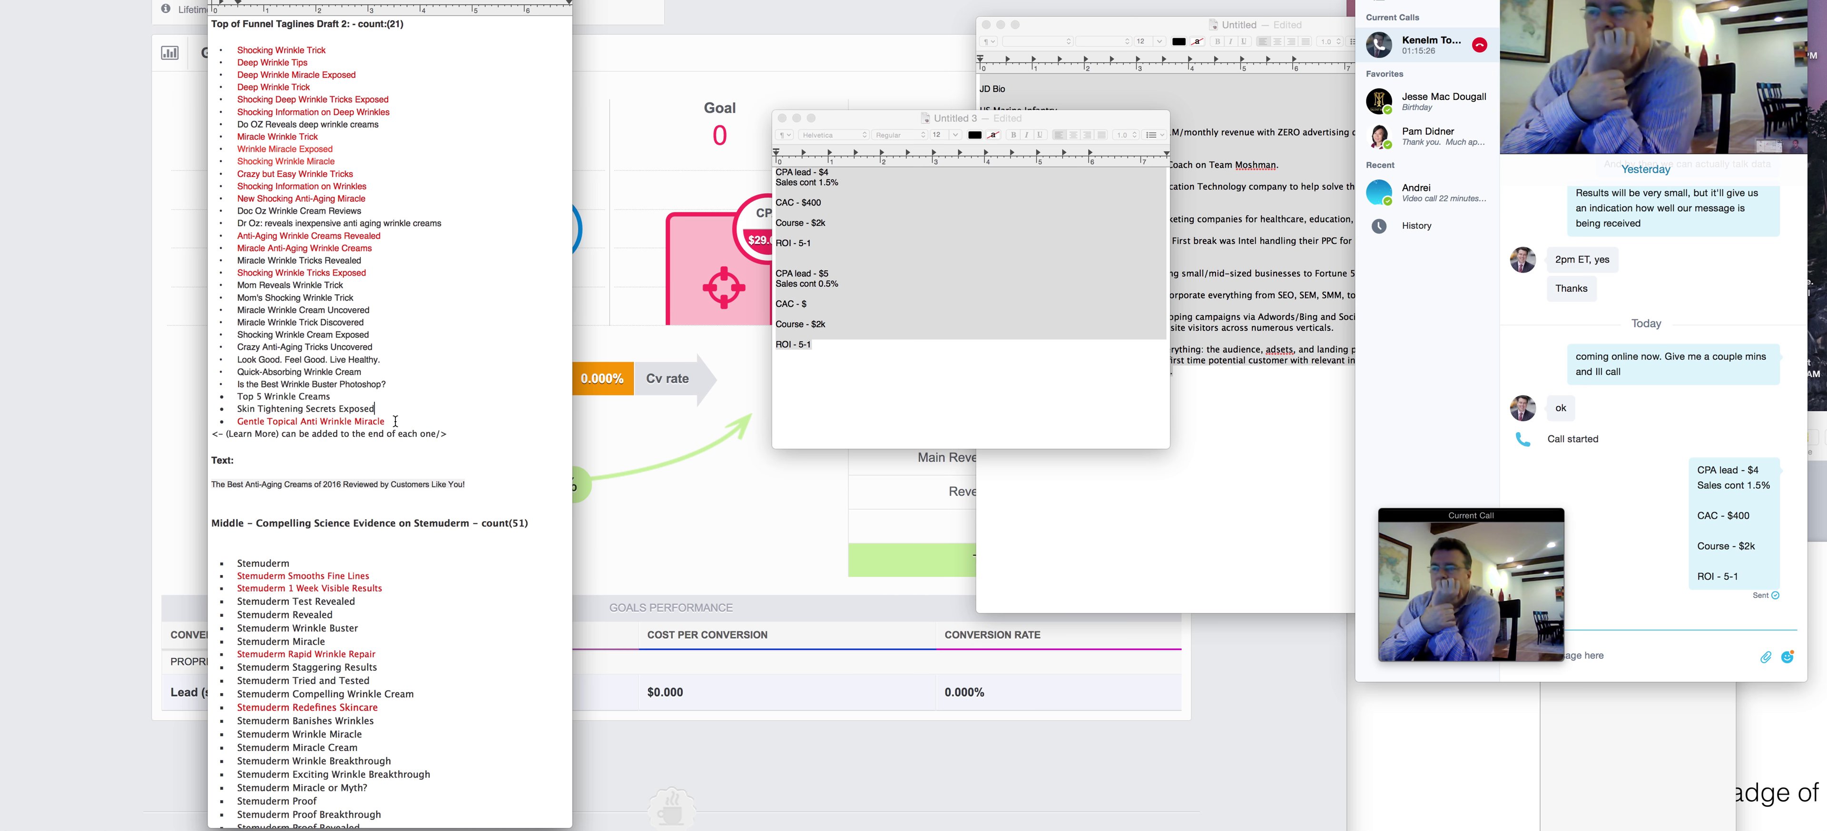
{"action": "left_click_drag", "start_coordinate": [386, 422], "coordinate": [239, 35]}
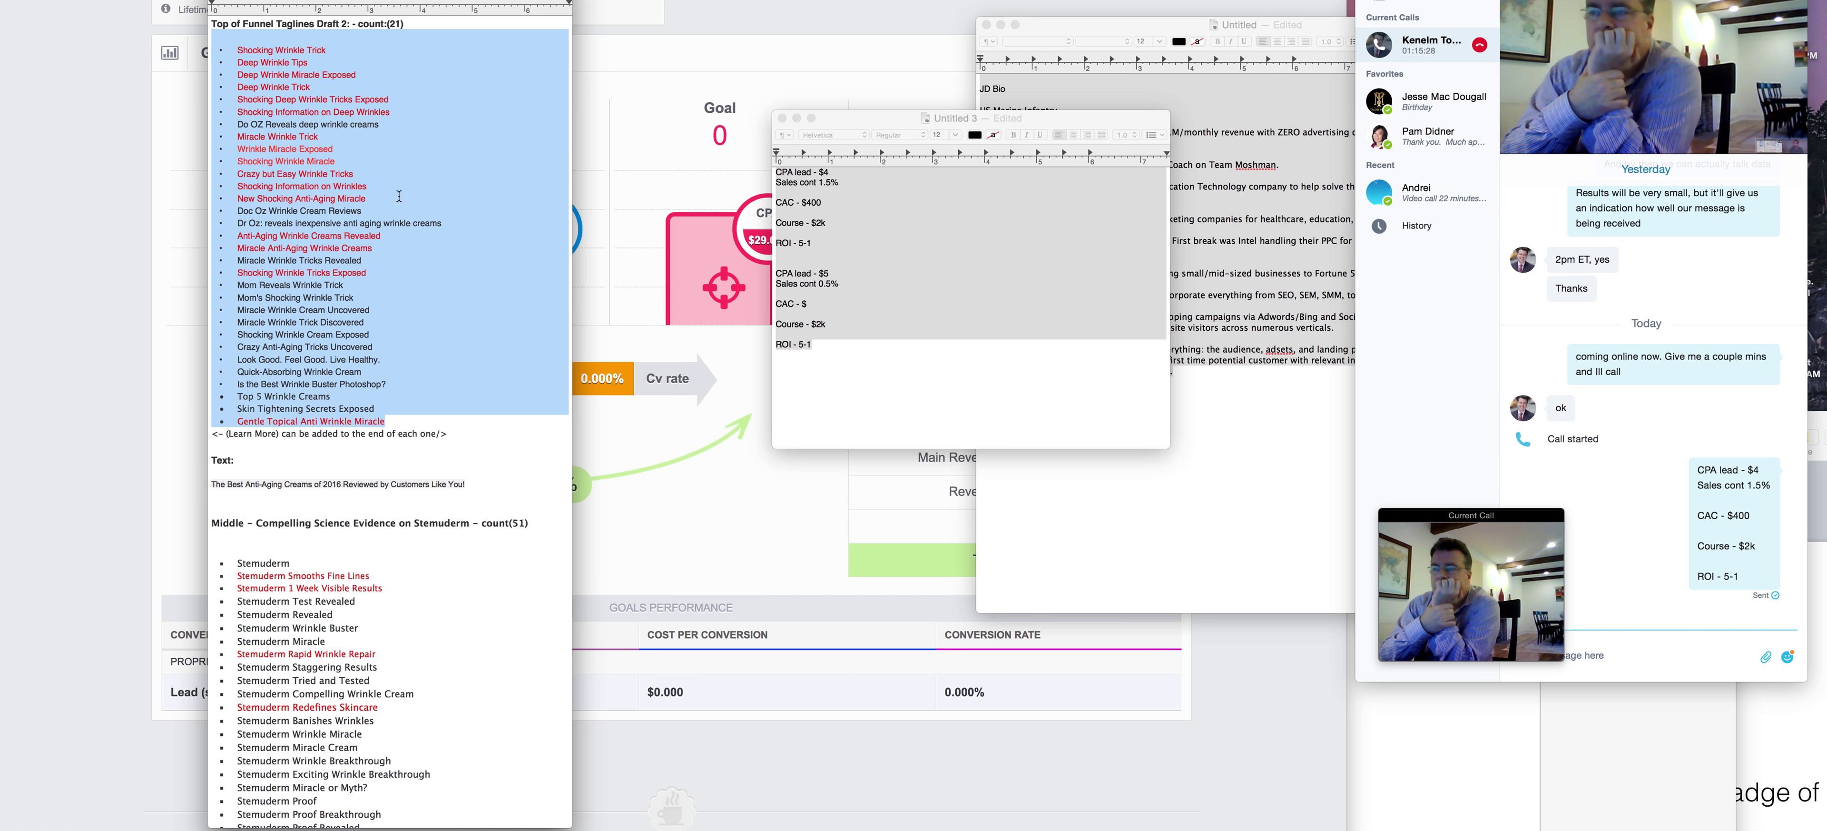
{"action": "triple_click", "coordinate": [369, 123]}
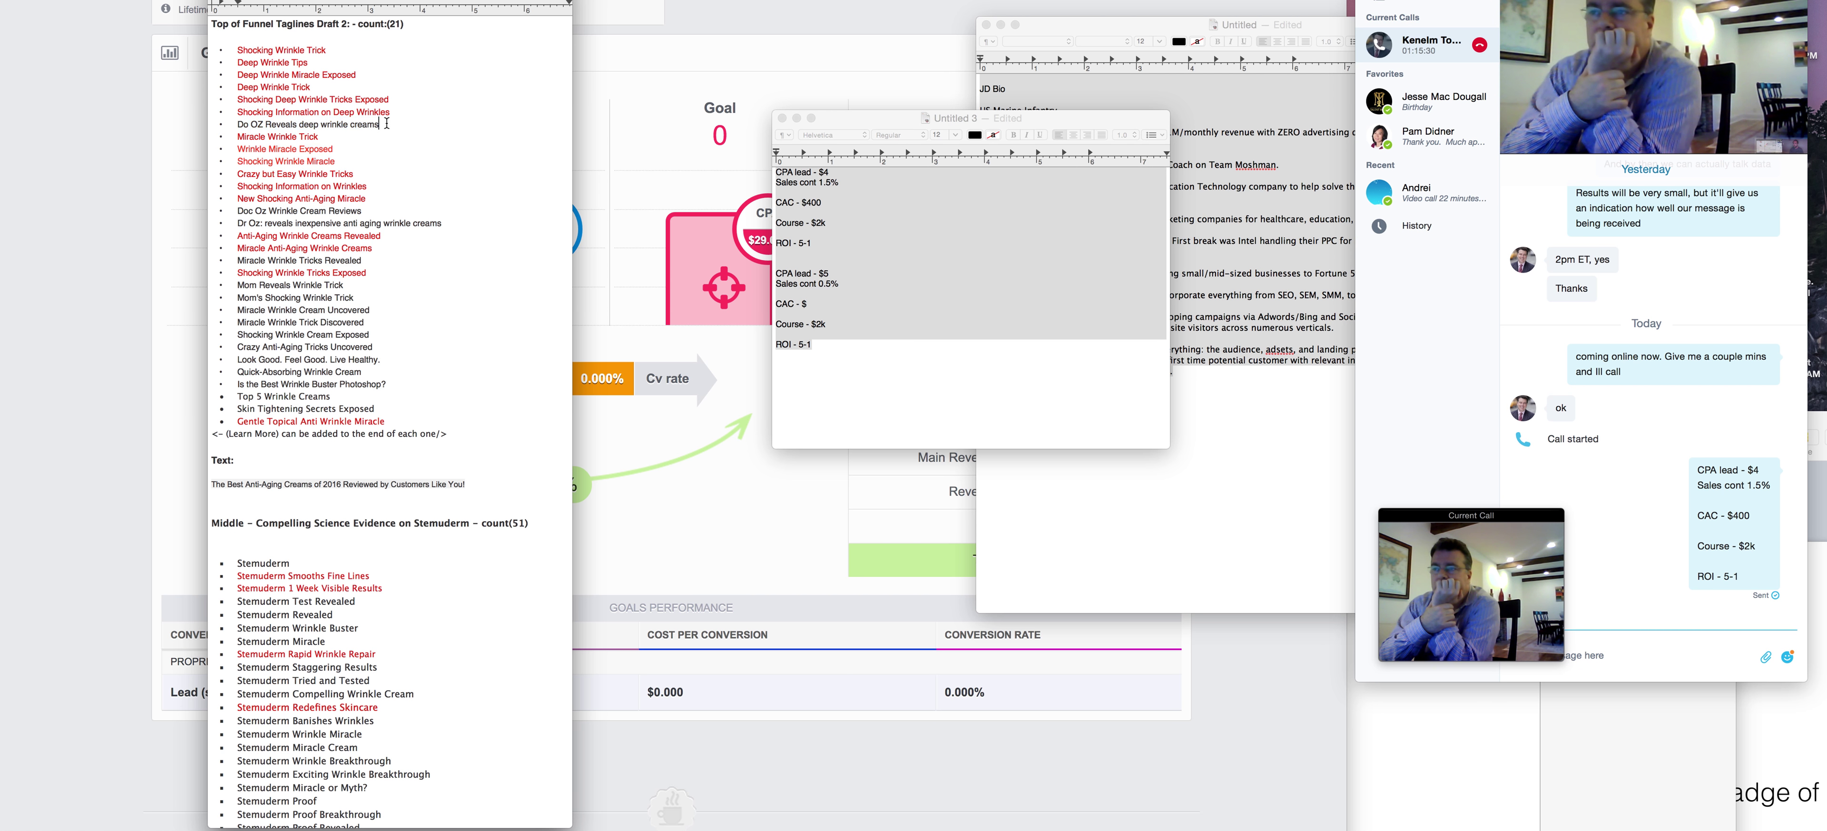
{"action": "left_click_drag", "start_coordinate": [460, 222], "coordinate": [227, 210]}
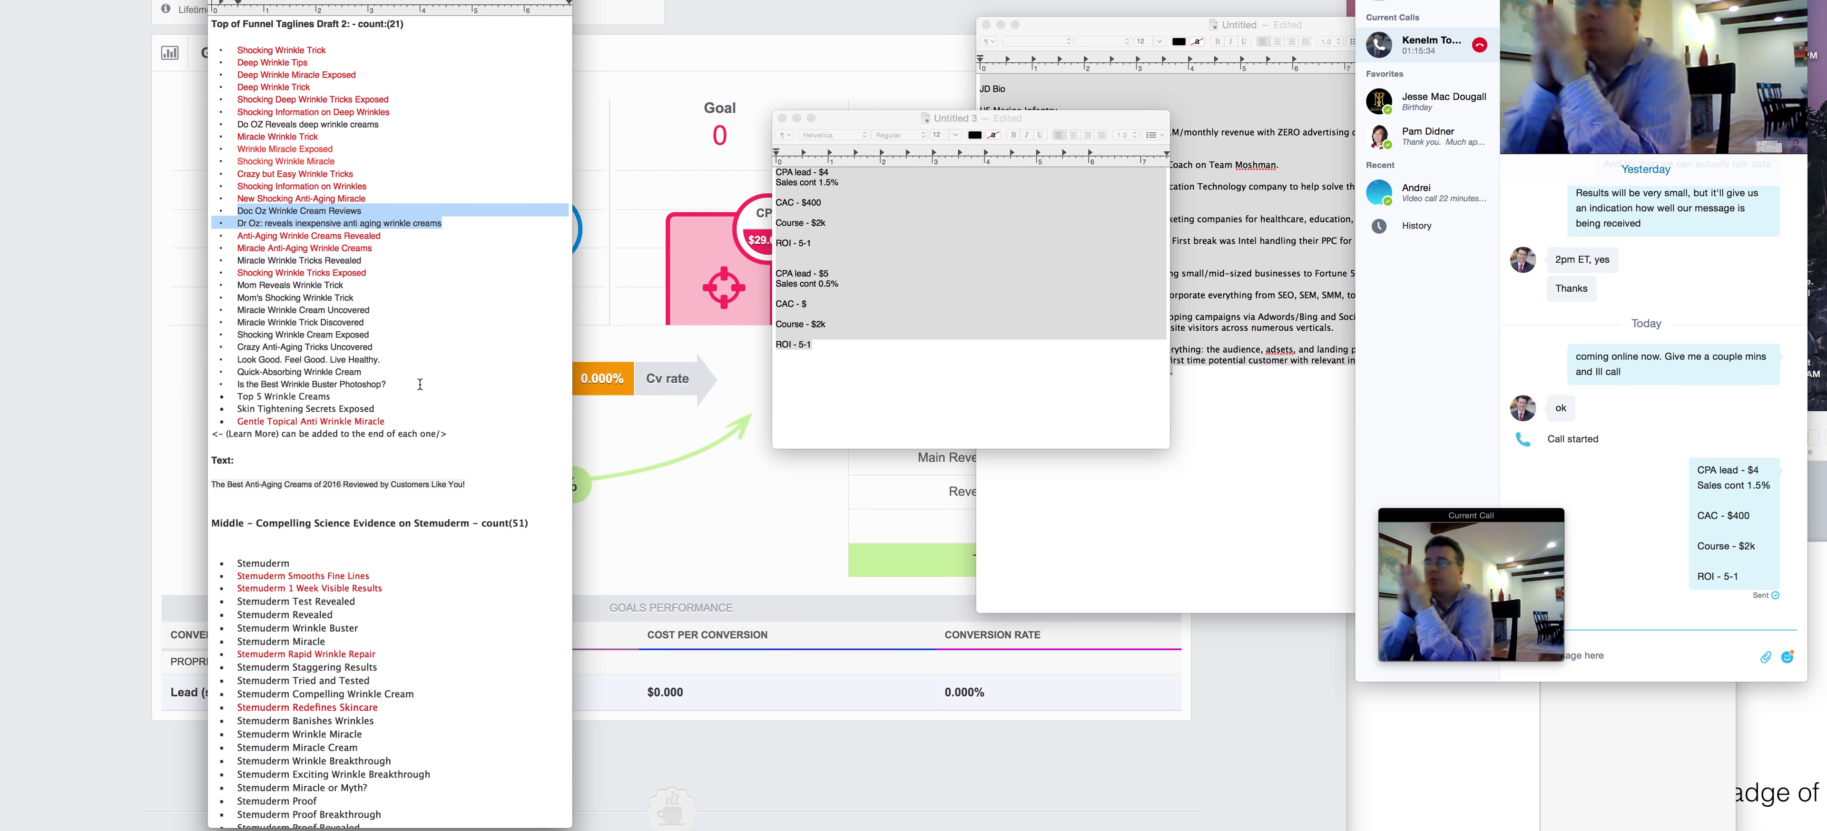
Highlight the "Middle - Compelling Science Evidence on Stemuderm" heading and its full tagline list for review.
{"action": "scroll", "coordinate": [419, 384], "scroll_direction": "down", "scroll_amount": 10}
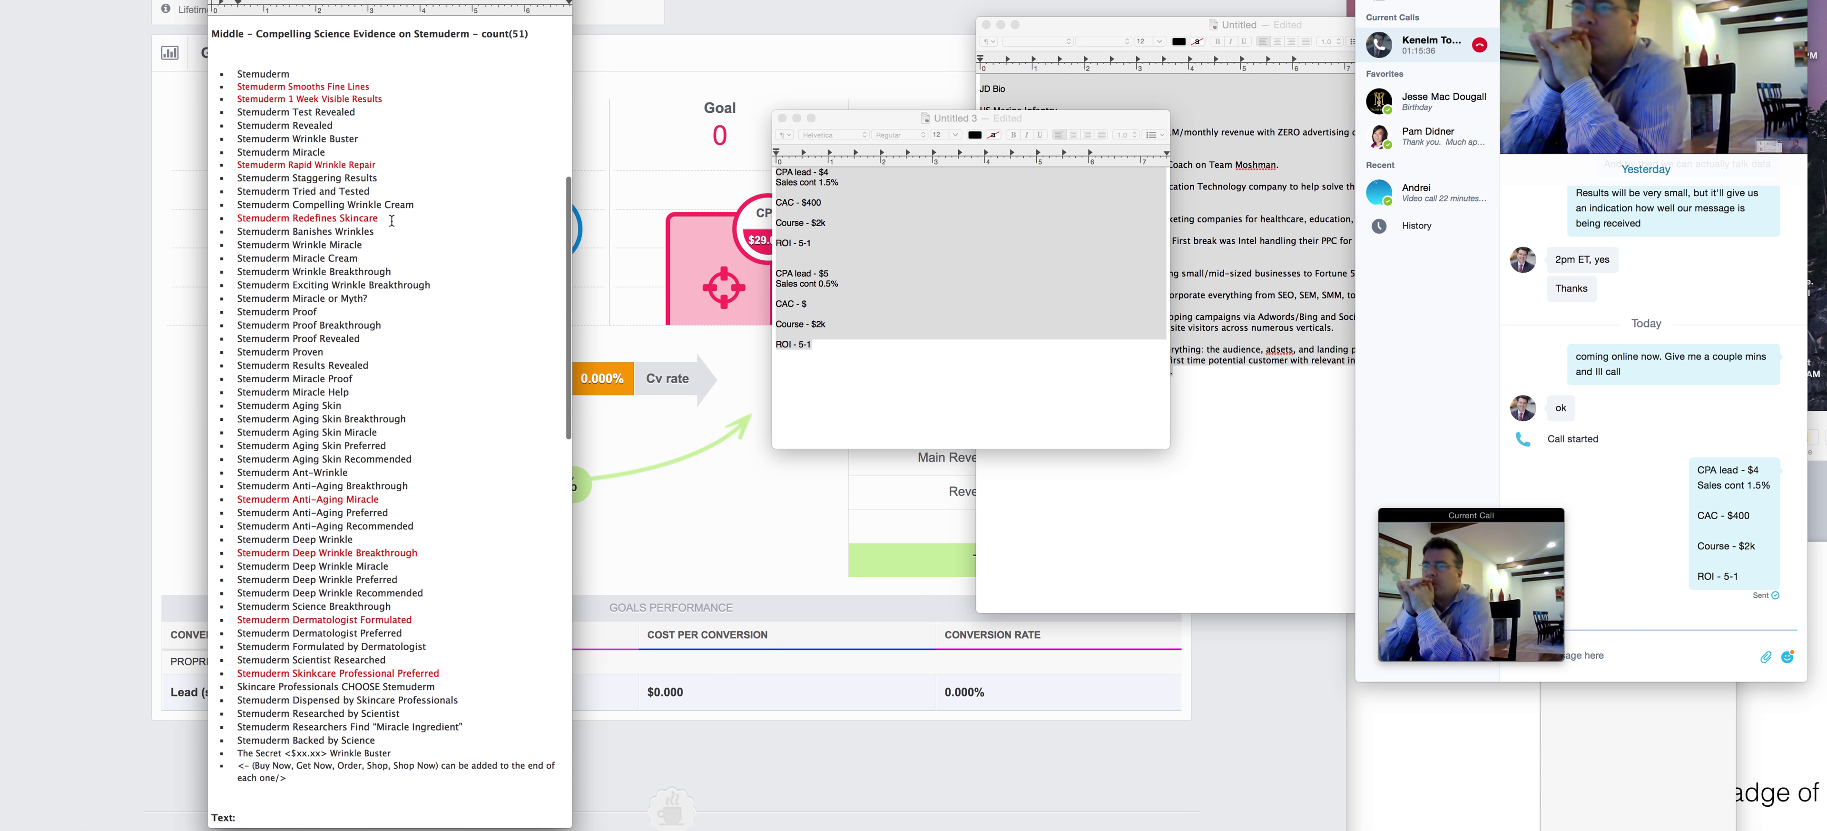
{"action": "triple_click", "coordinate": [382, 214]}
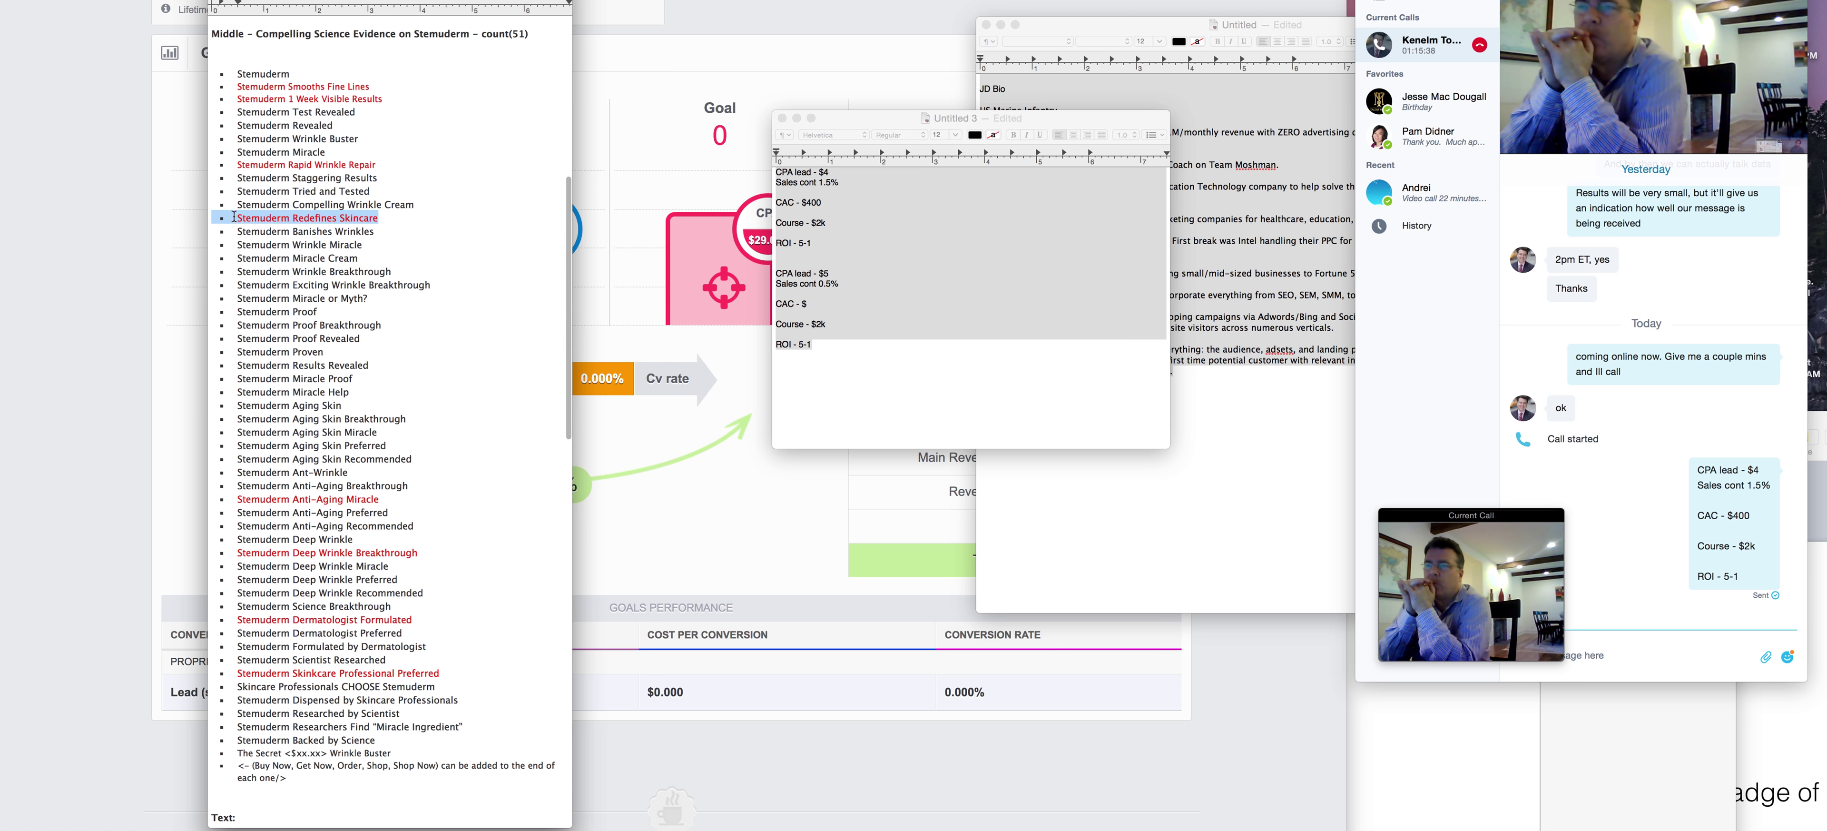
{"action": "left_click_drag", "start_coordinate": [528, 34], "coordinate": [434, 39]}
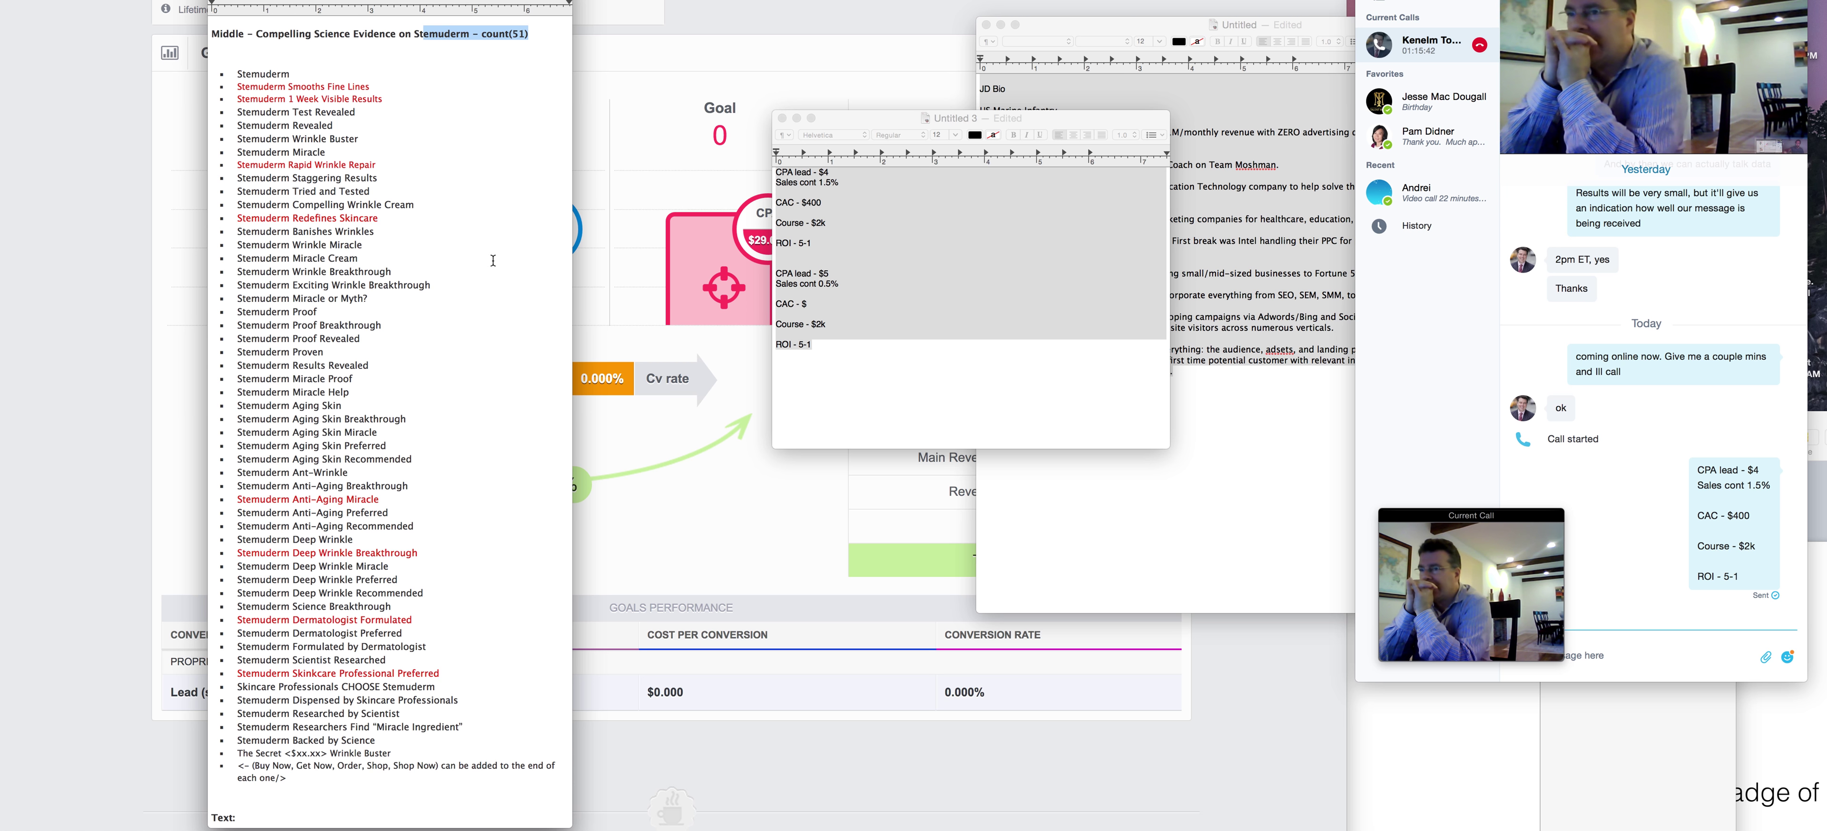
{"action": "left_click_drag", "start_coordinate": [212, 35], "coordinate": [515, 41]}
{"action": "left_click_drag", "start_coordinate": [236, 70], "coordinate": [422, 767]}
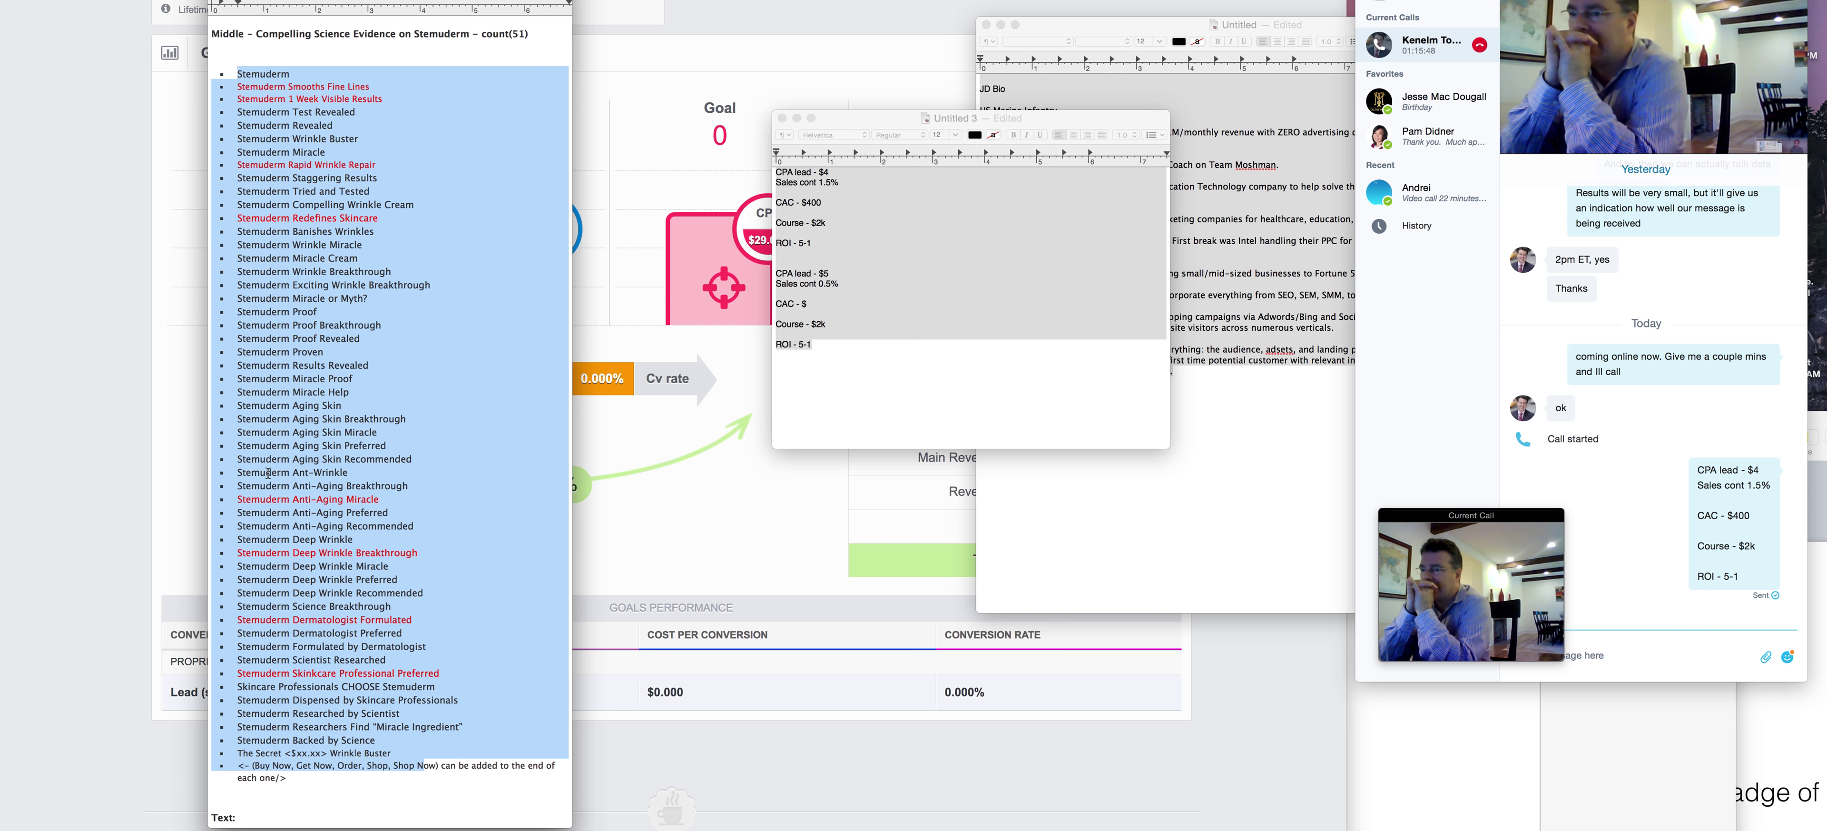
Return to the Top of Funnel section and highlight its taglines again for discussion.
{"action": "scroll", "coordinate": [390, 425], "scroll_direction": "up", "scroll_amount": 5}
{"action": "left_click_drag", "start_coordinate": [297, 449], "coordinate": [298, 515]}
{"action": "scroll", "coordinate": [388, 212], "scroll_direction": "up", "scroll_amount": 2}
{"action": "mouse_move", "coordinate": [234, 47]}
{"action": "left_mouse_down"}
{"action": "mouse_move", "coordinate": [355, 125]}
{"action": "mouse_move", "coordinate": [421, 363]}
{"action": "left_mouse_up"}
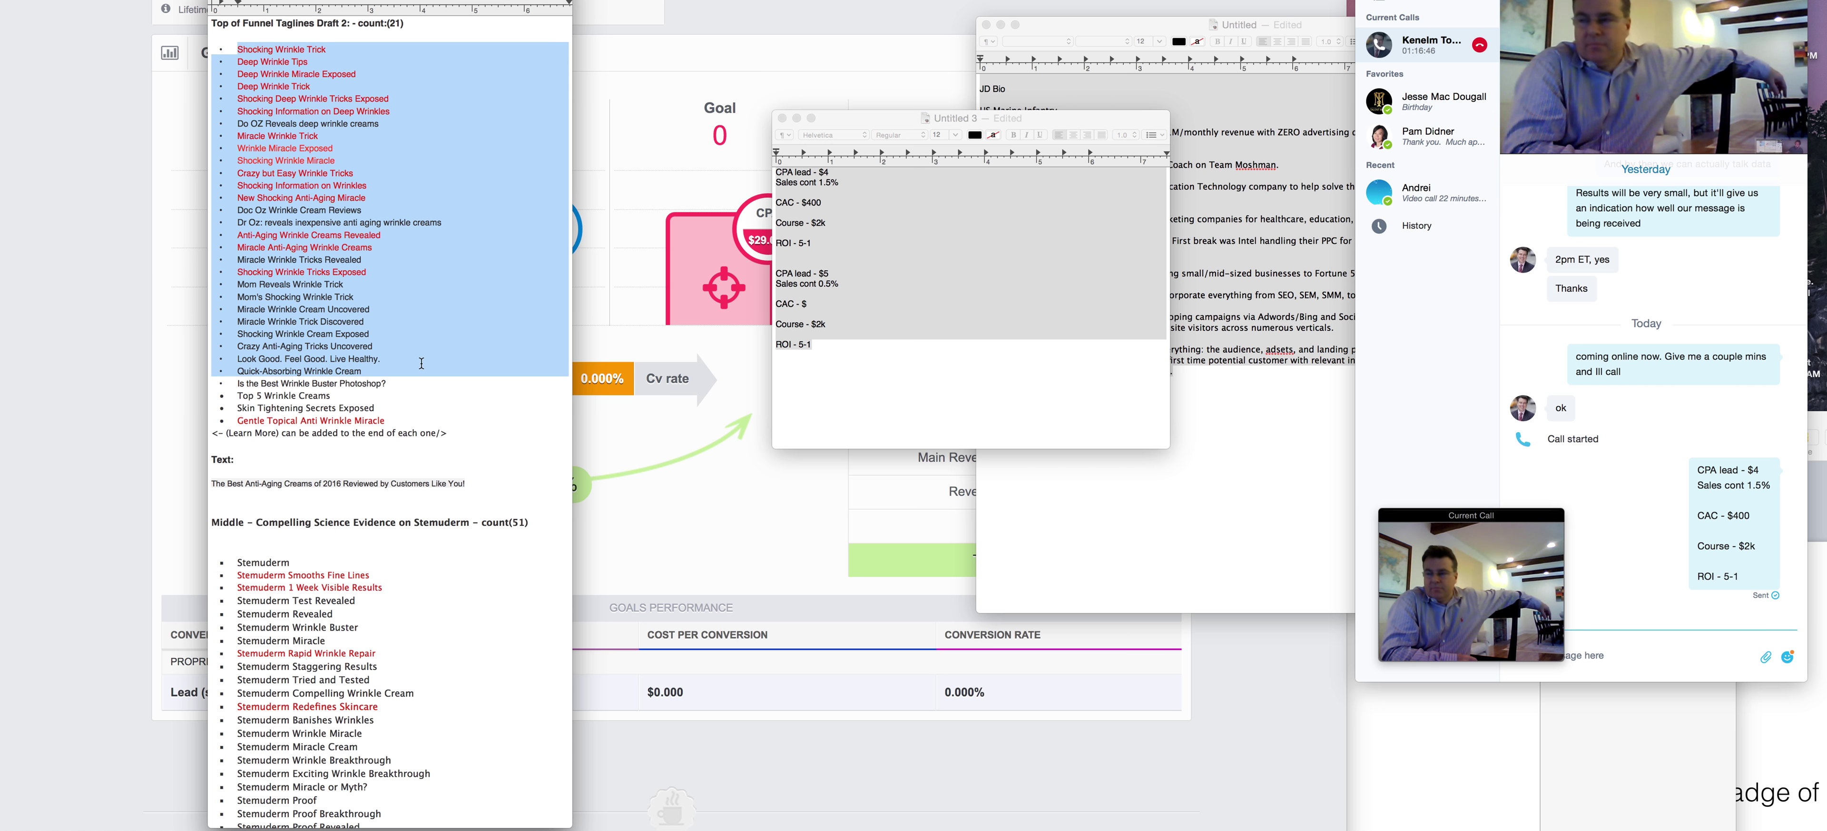
{"action": "left_click_drag", "start_coordinate": [536, 405], "coordinate": [207, 17]}
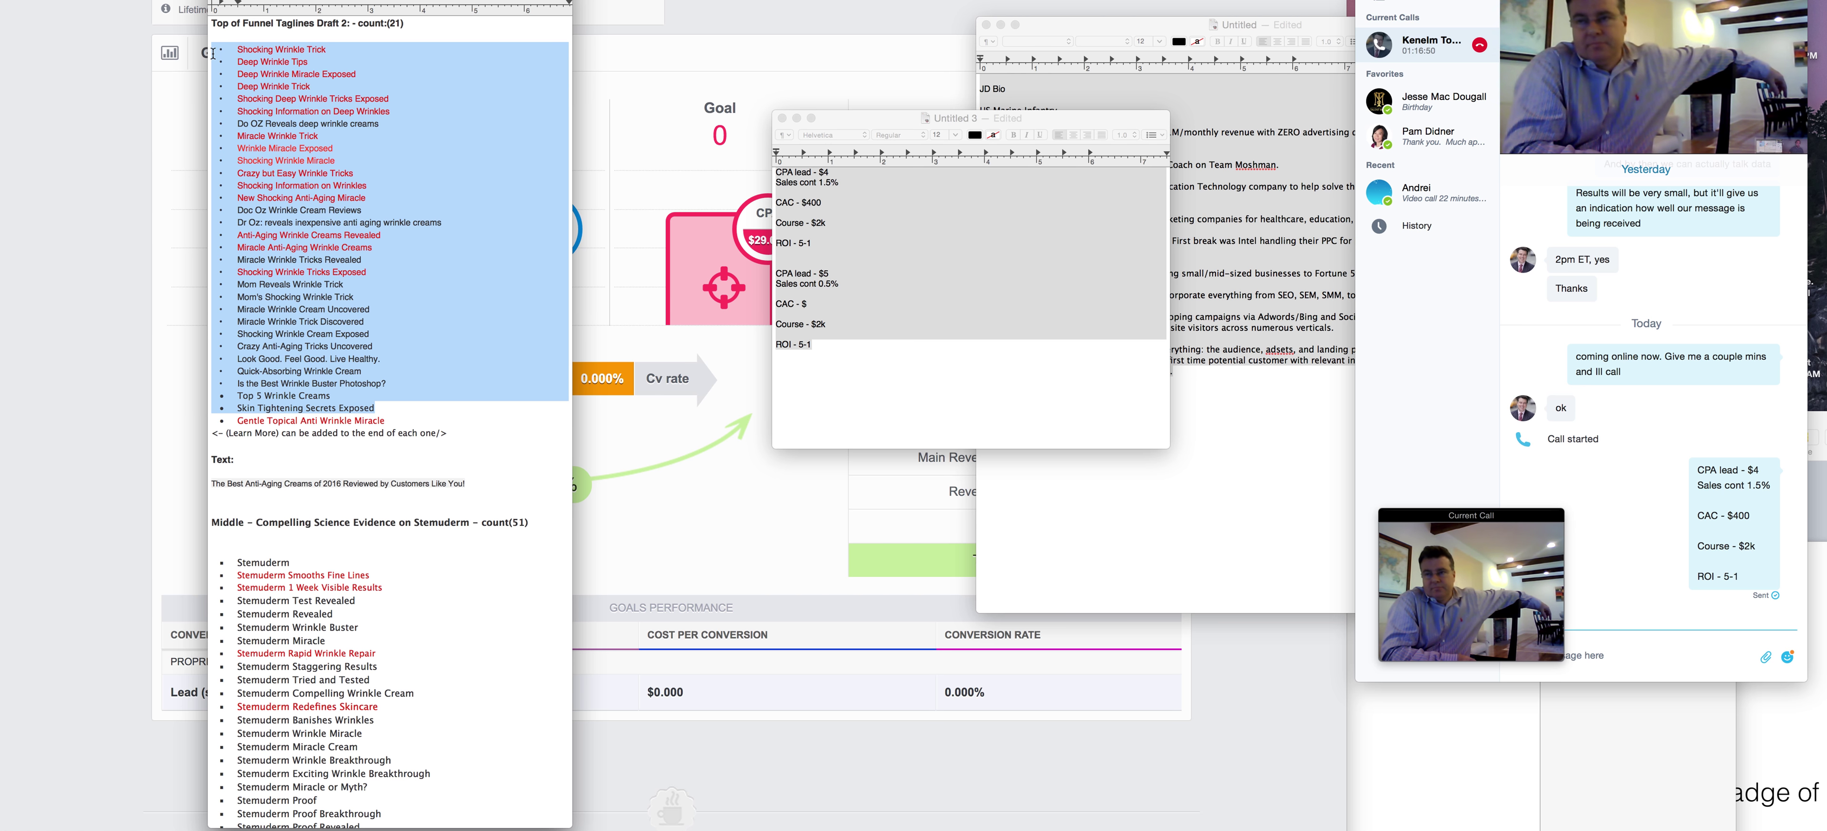
Highlight the Bottom Incentive Funnel heading and its offers, and review the ad texts below them.
{"action": "scroll", "coordinate": [305, 190], "scroll_direction": "down", "scroll_amount": 5}
{"action": "scroll", "coordinate": [305, 190], "scroll_direction": "down", "scroll_amount": 20}
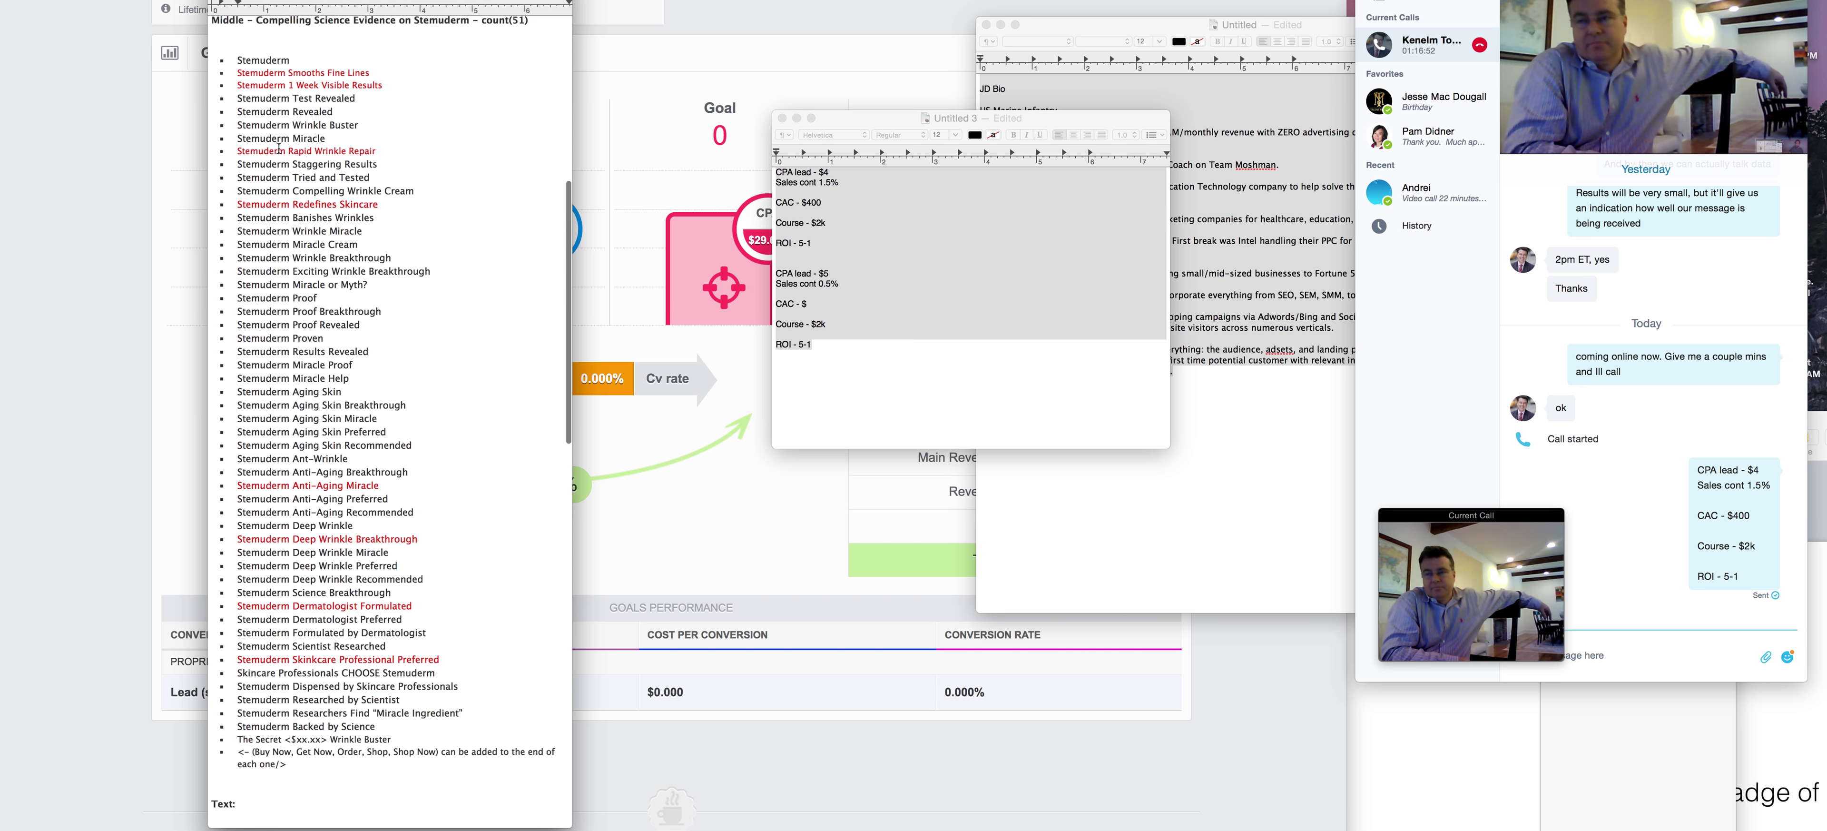
{"action": "scroll", "coordinate": [343, 450], "scroll_direction": "down", "scroll_amount": 17}
{"action": "scroll", "coordinate": [292, 190], "scroll_direction": "up", "scroll_amount": 4}
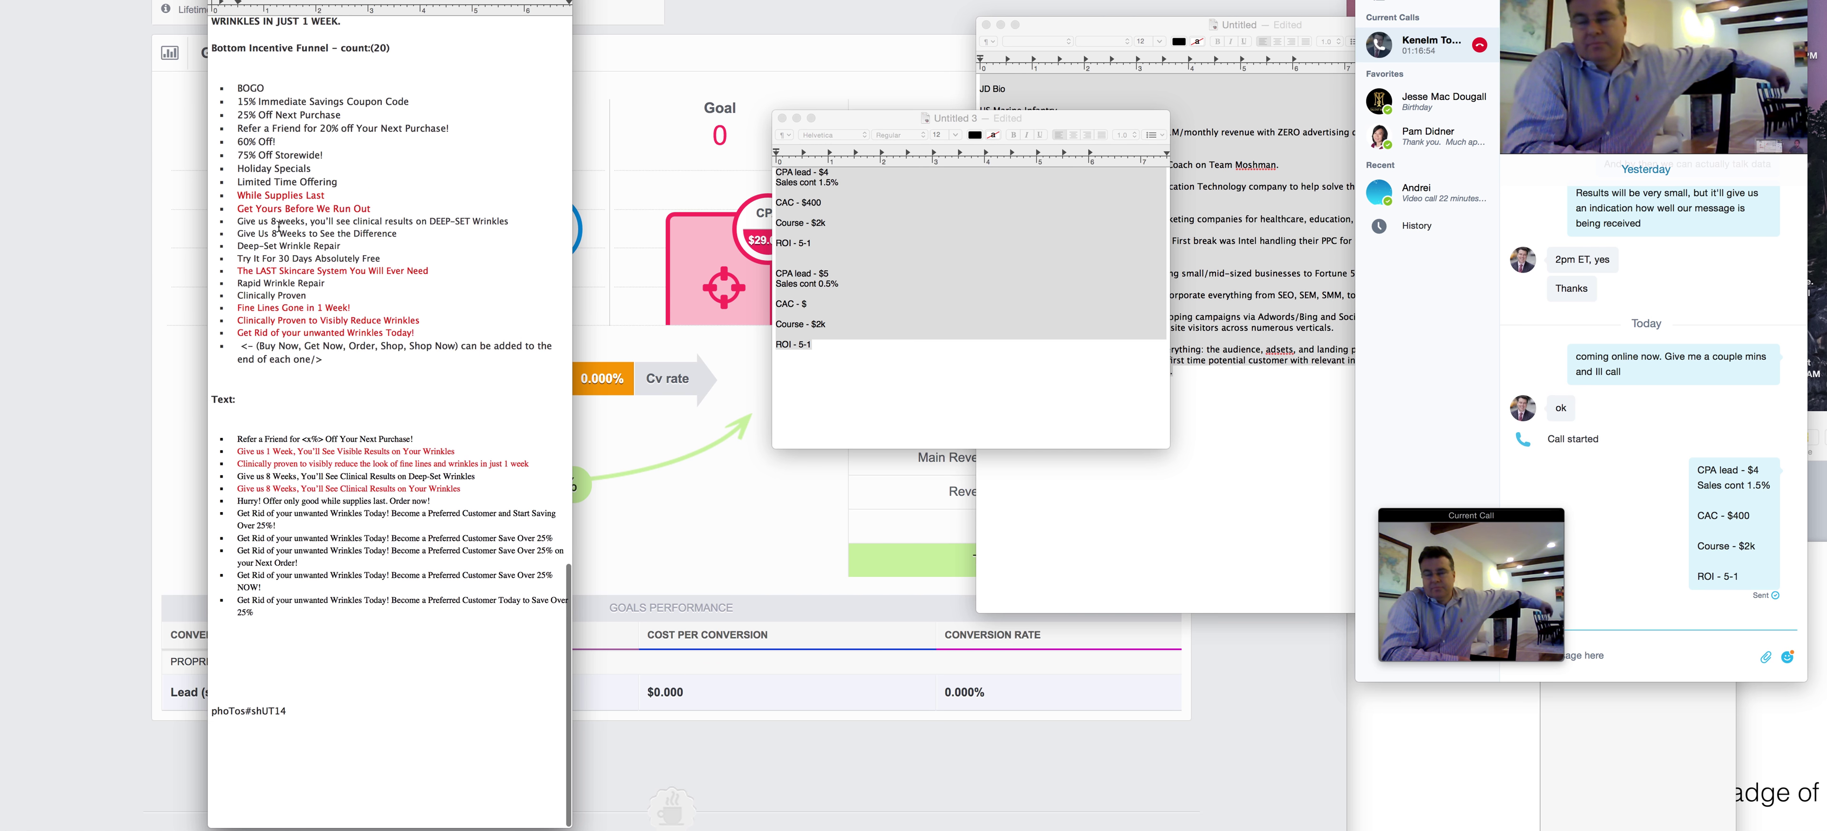
{"action": "left_click_drag", "start_coordinate": [212, 183], "coordinate": [391, 482]}
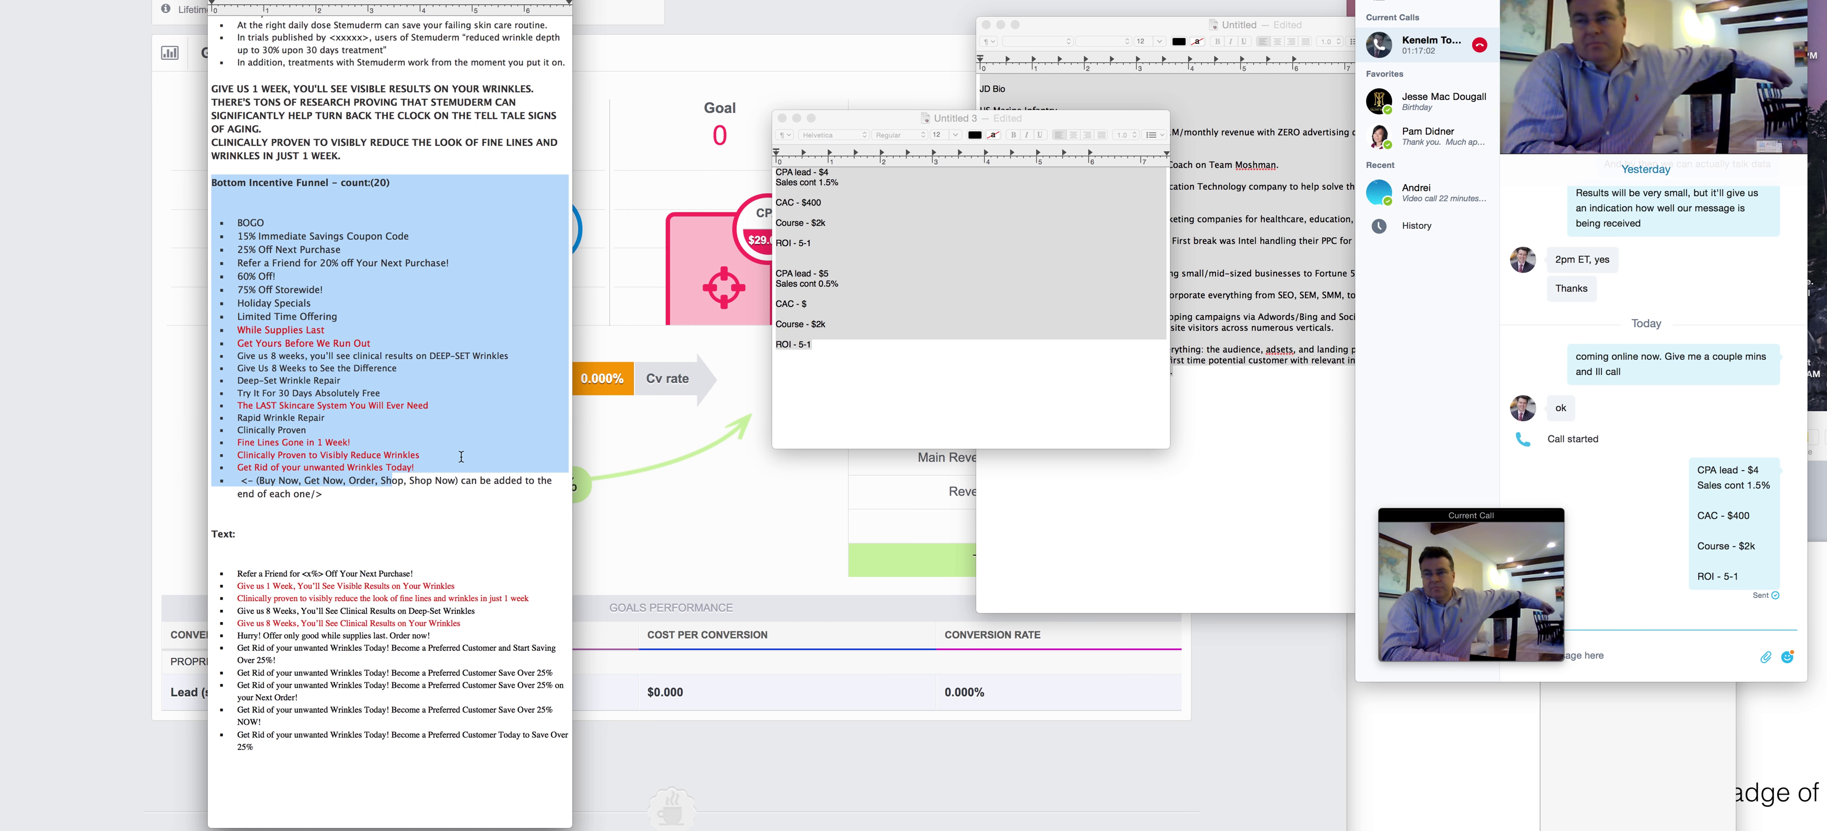
{"action": "scroll", "coordinate": [412, 396], "scroll_direction": "down", "scroll_amount": 4}
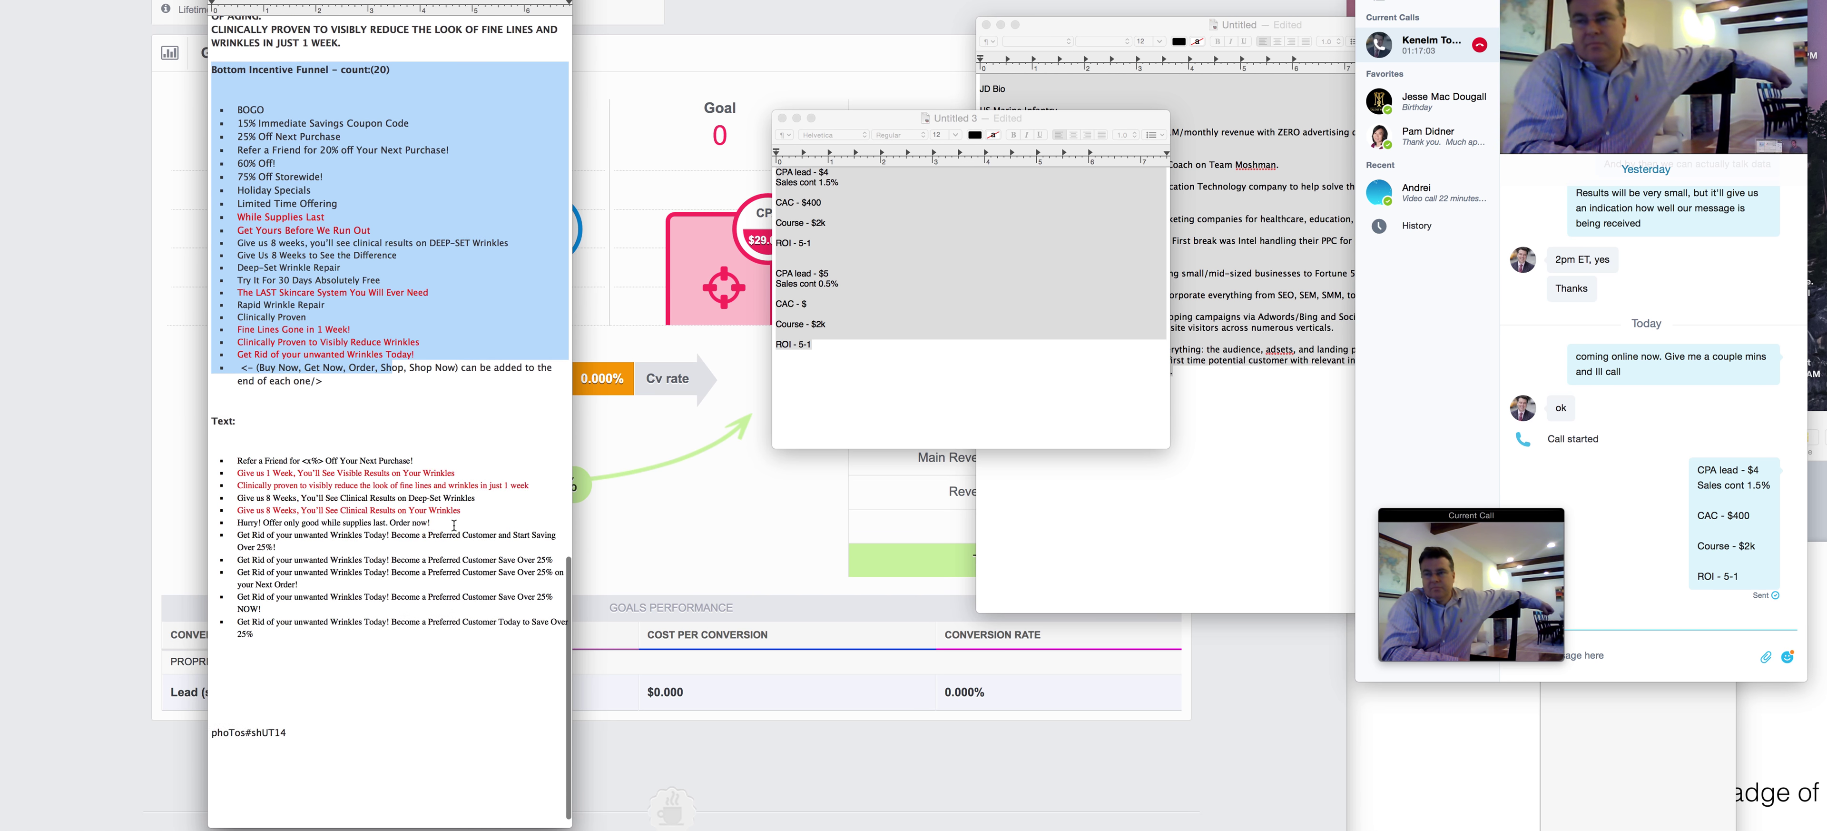
Switch back to the AdEspresso dashboard of the eBook v1 campaign and review its headline metrics.
{"action": "left_click", "coordinate": [823, 116]}
{"action": "left_click", "coordinate": [794, 43]}
{"action": "scroll", "coordinate": [795, 38], "scroll_direction": "up", "scroll_amount": 15}
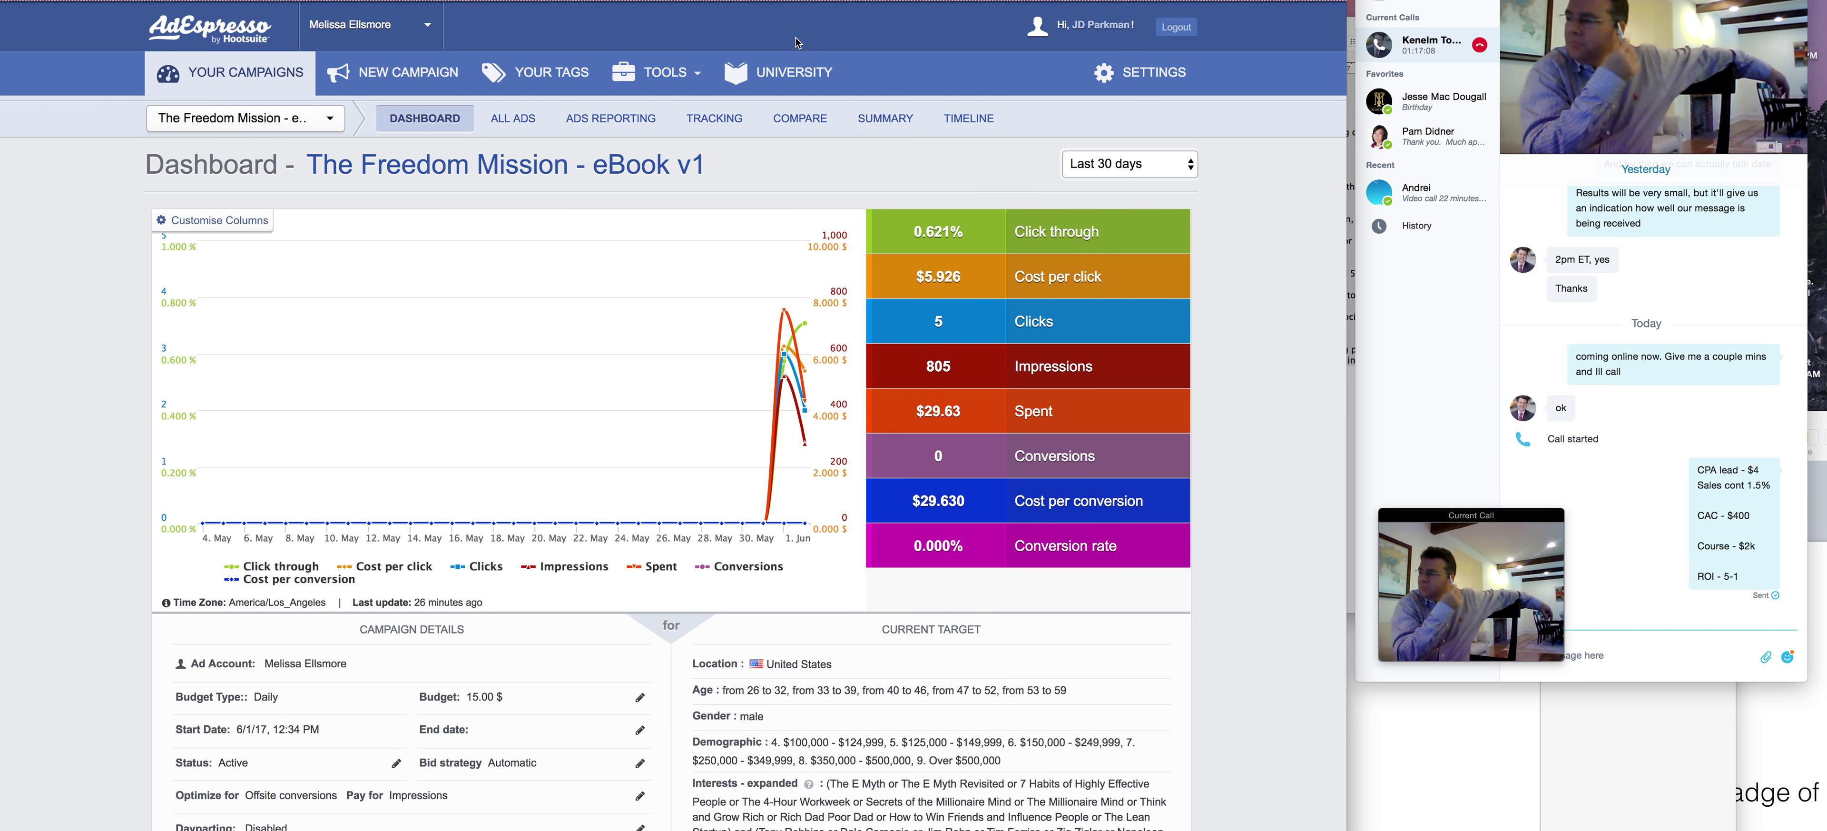
{"action": "scroll", "coordinate": [837, 39], "scroll_direction": "down", "scroll_amount": 2}
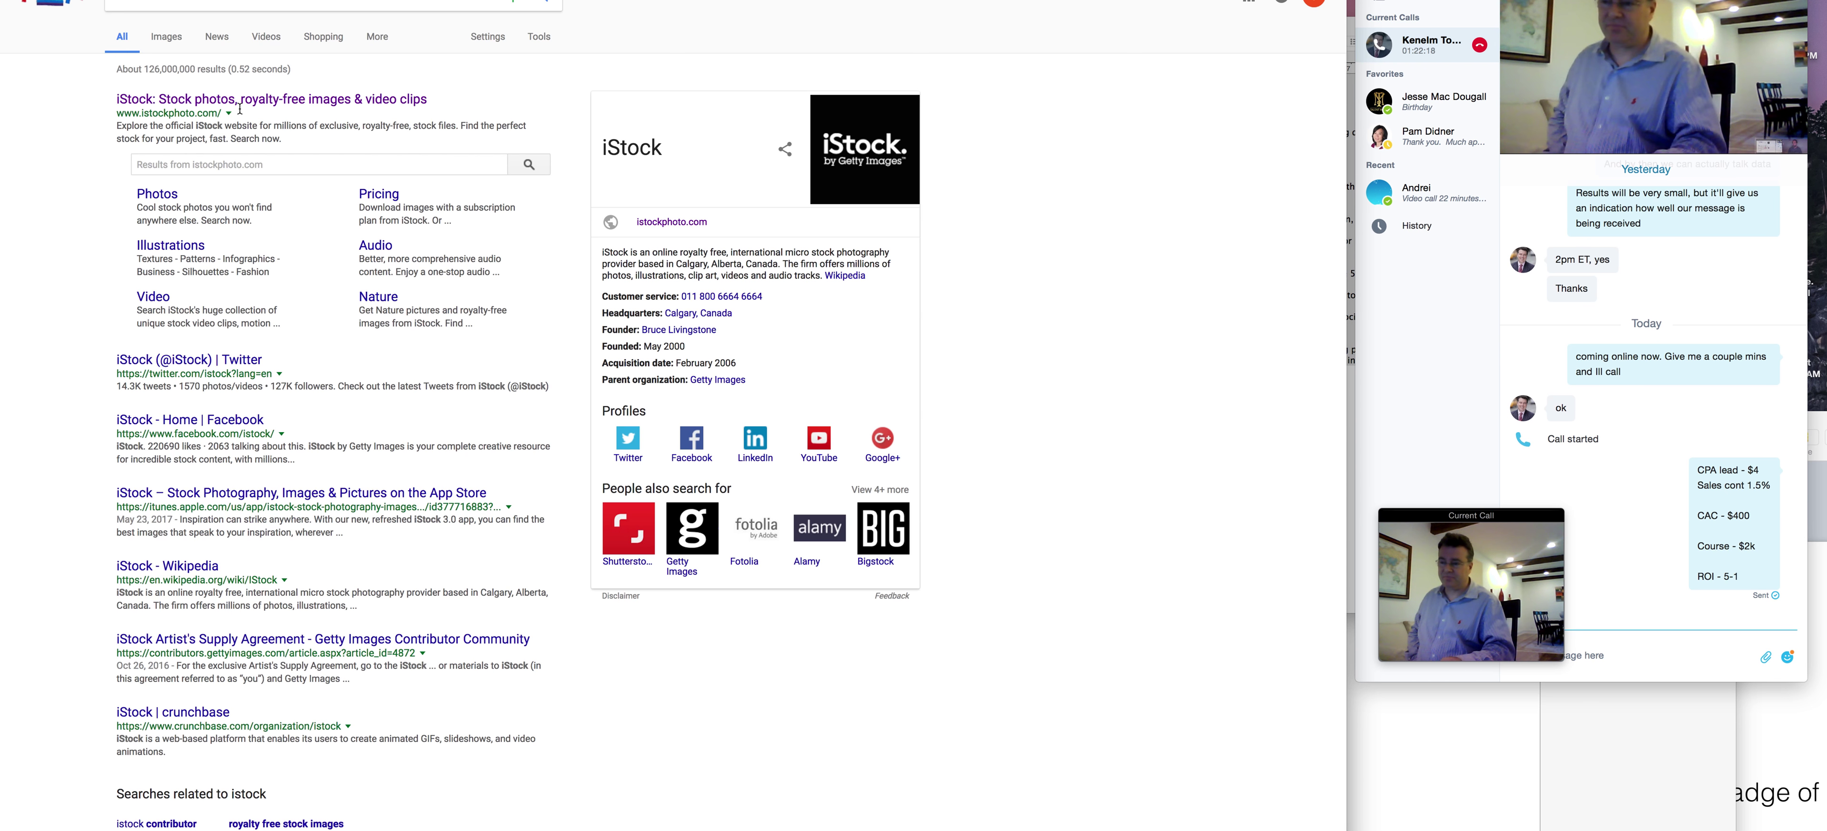
Open the iStock website from the search results, search for "business frustration" images and browse them.
{"action": "left_click", "coordinate": [241, 103]}
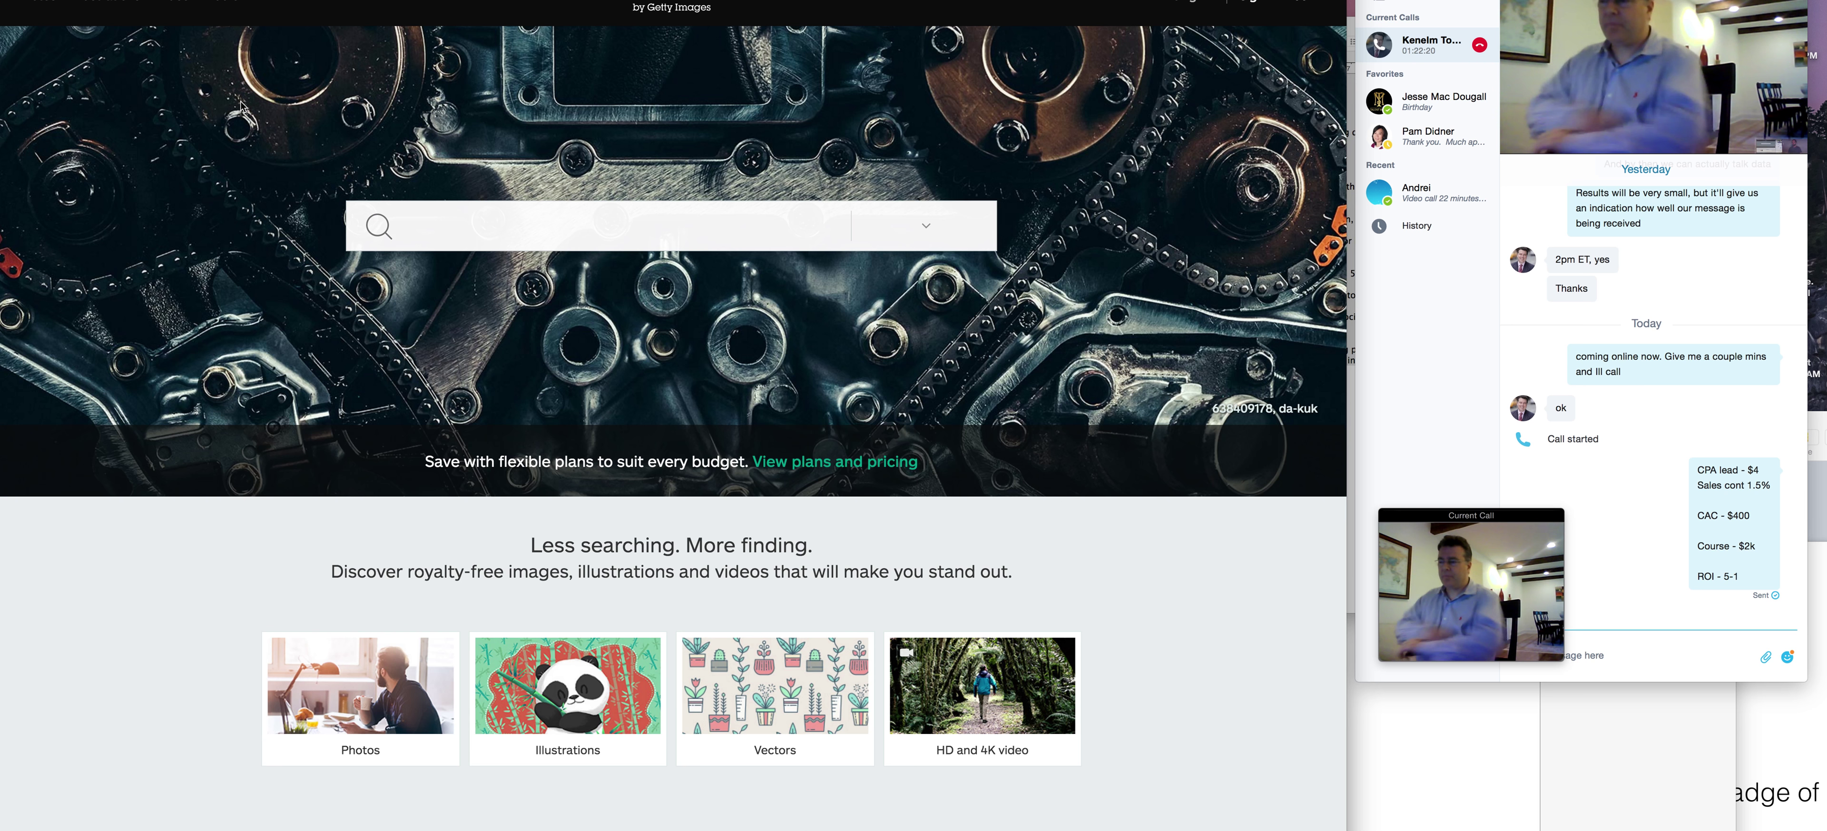
{"action": "type", "text": "business frustration"}
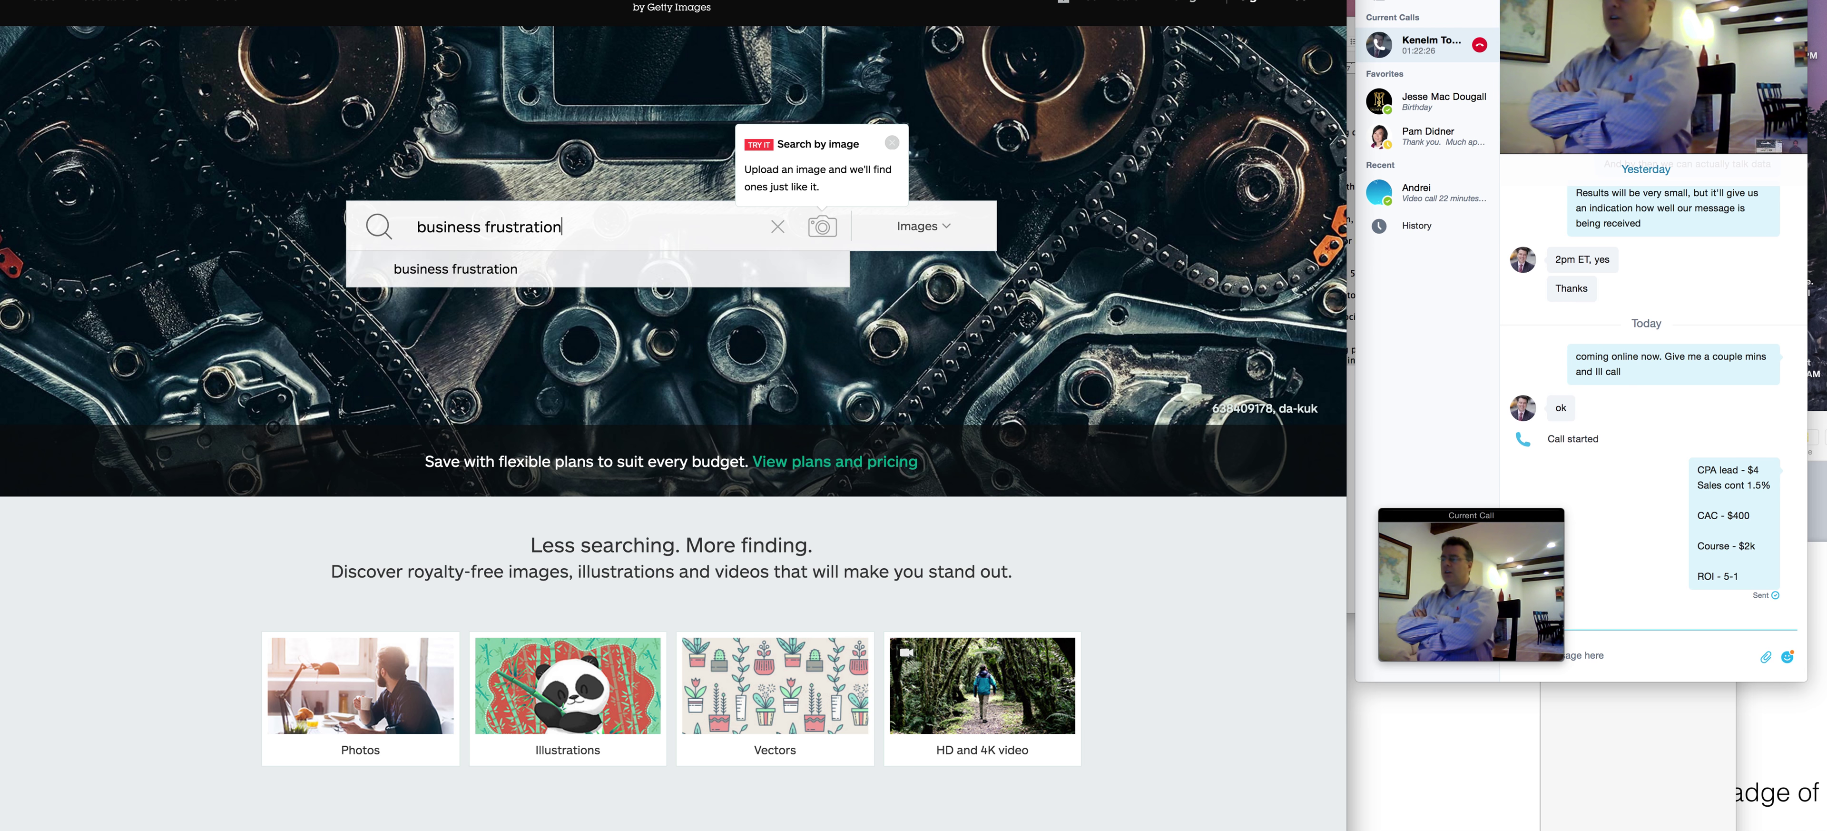
{"action": "key", "text": "Return"}
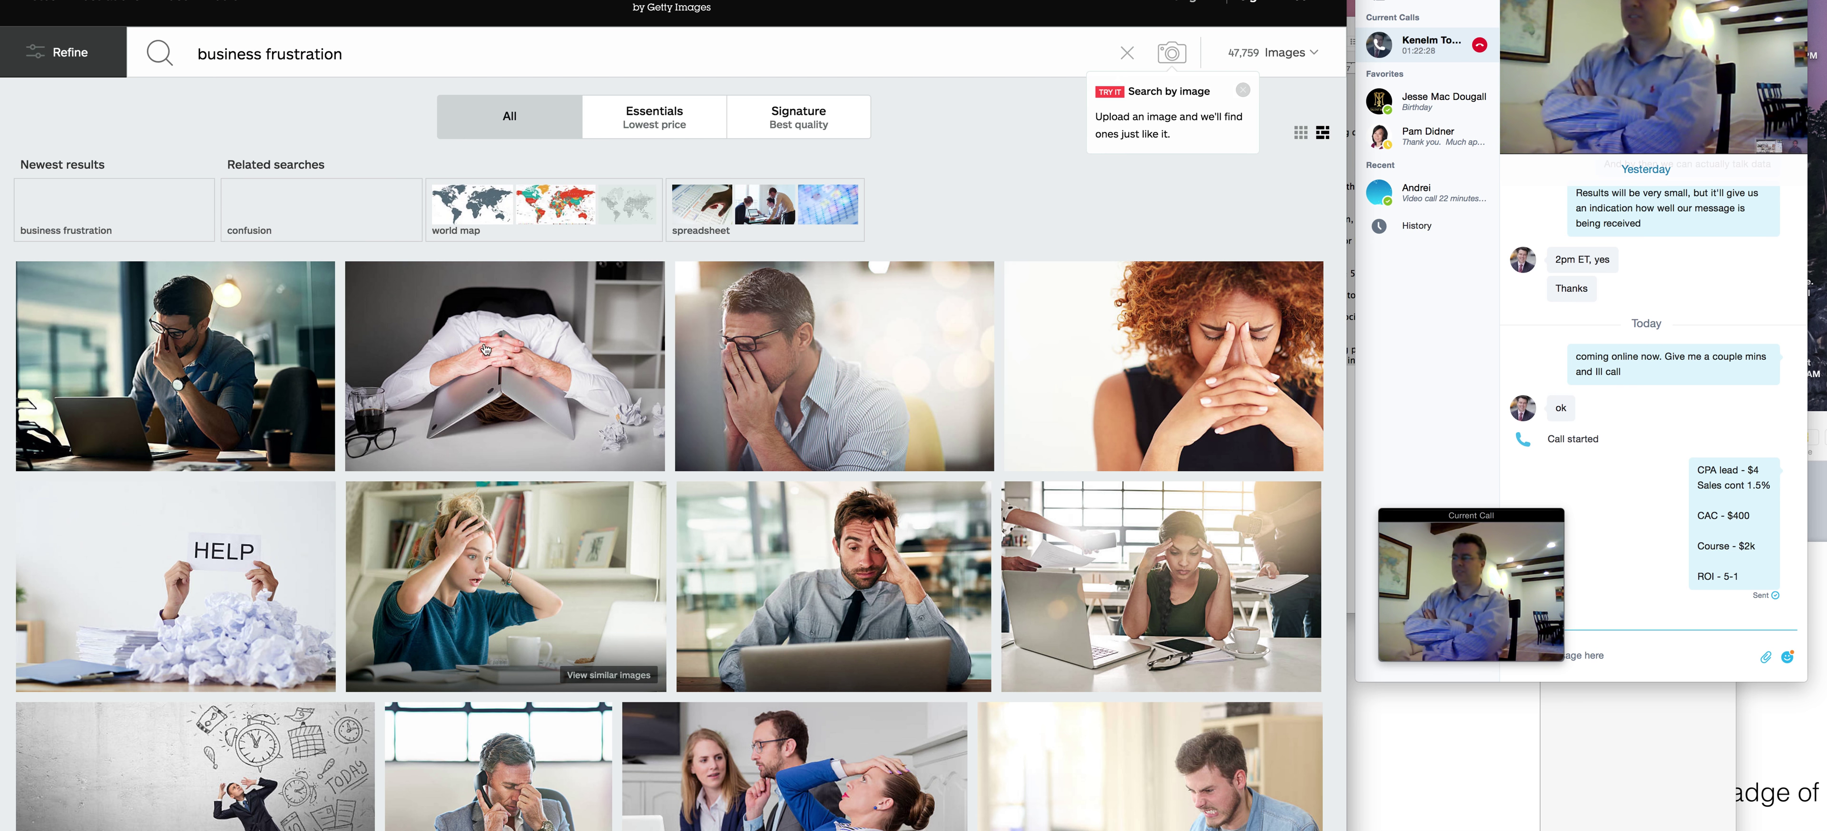
{"action": "scroll", "coordinate": [423, 379], "scroll_direction": "down", "scroll_amount": 2}
{"action": "scroll", "coordinate": [423, 379], "scroll_direction": "down", "scroll_amount": 3}
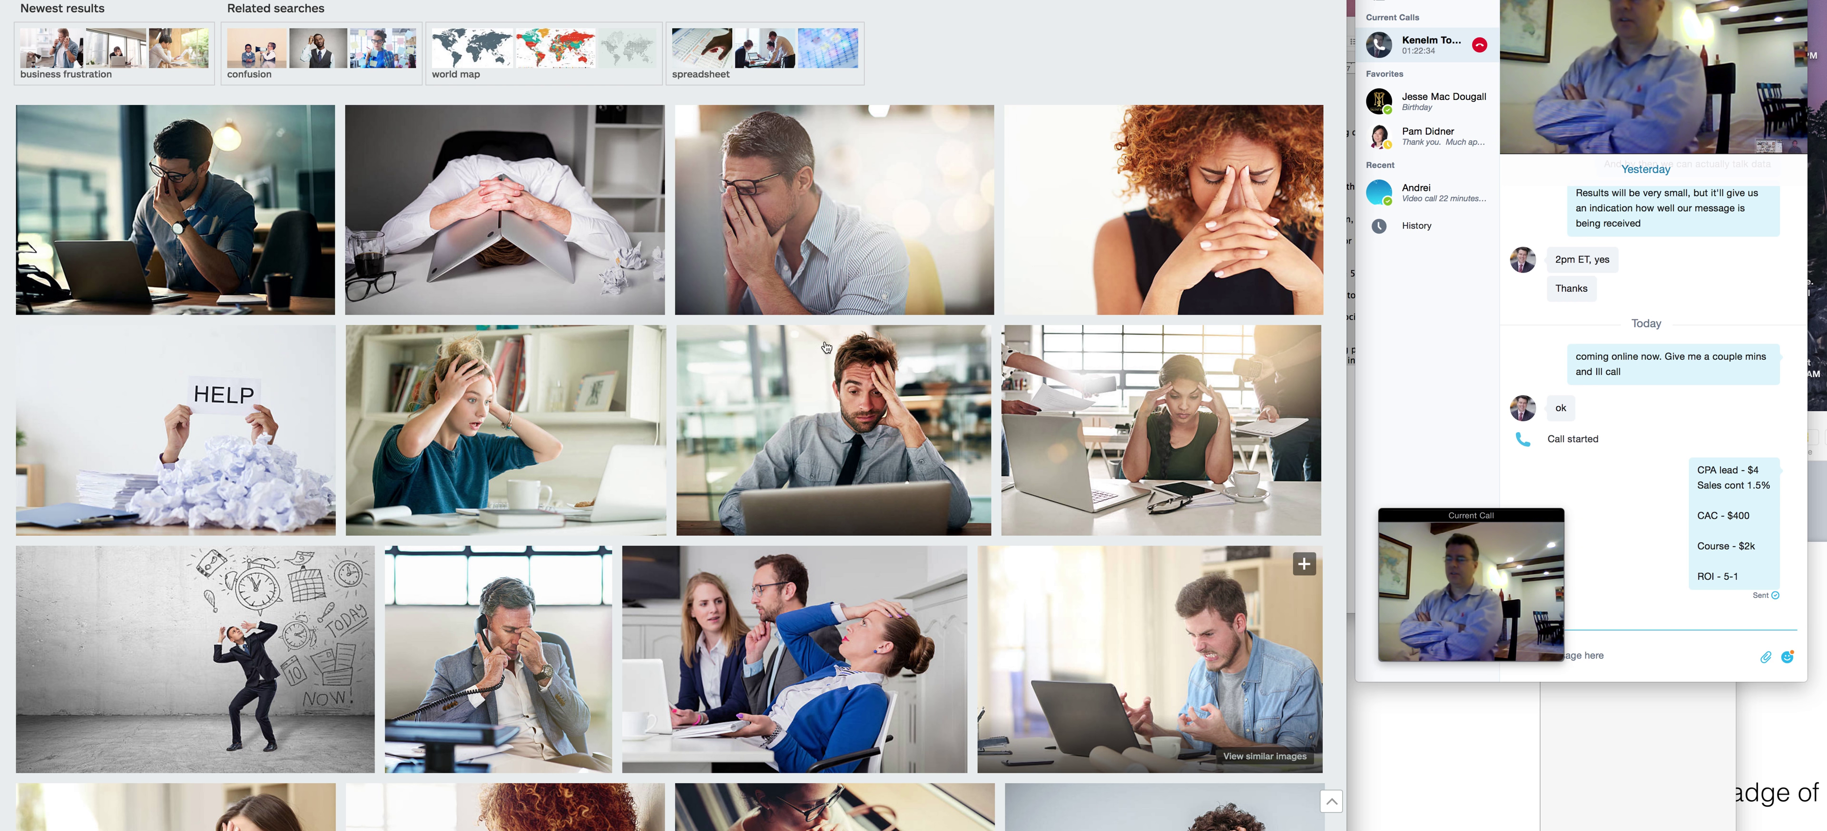
{"action": "scroll", "coordinate": [482, 425], "scroll_direction": "down", "scroll_amount": 10}
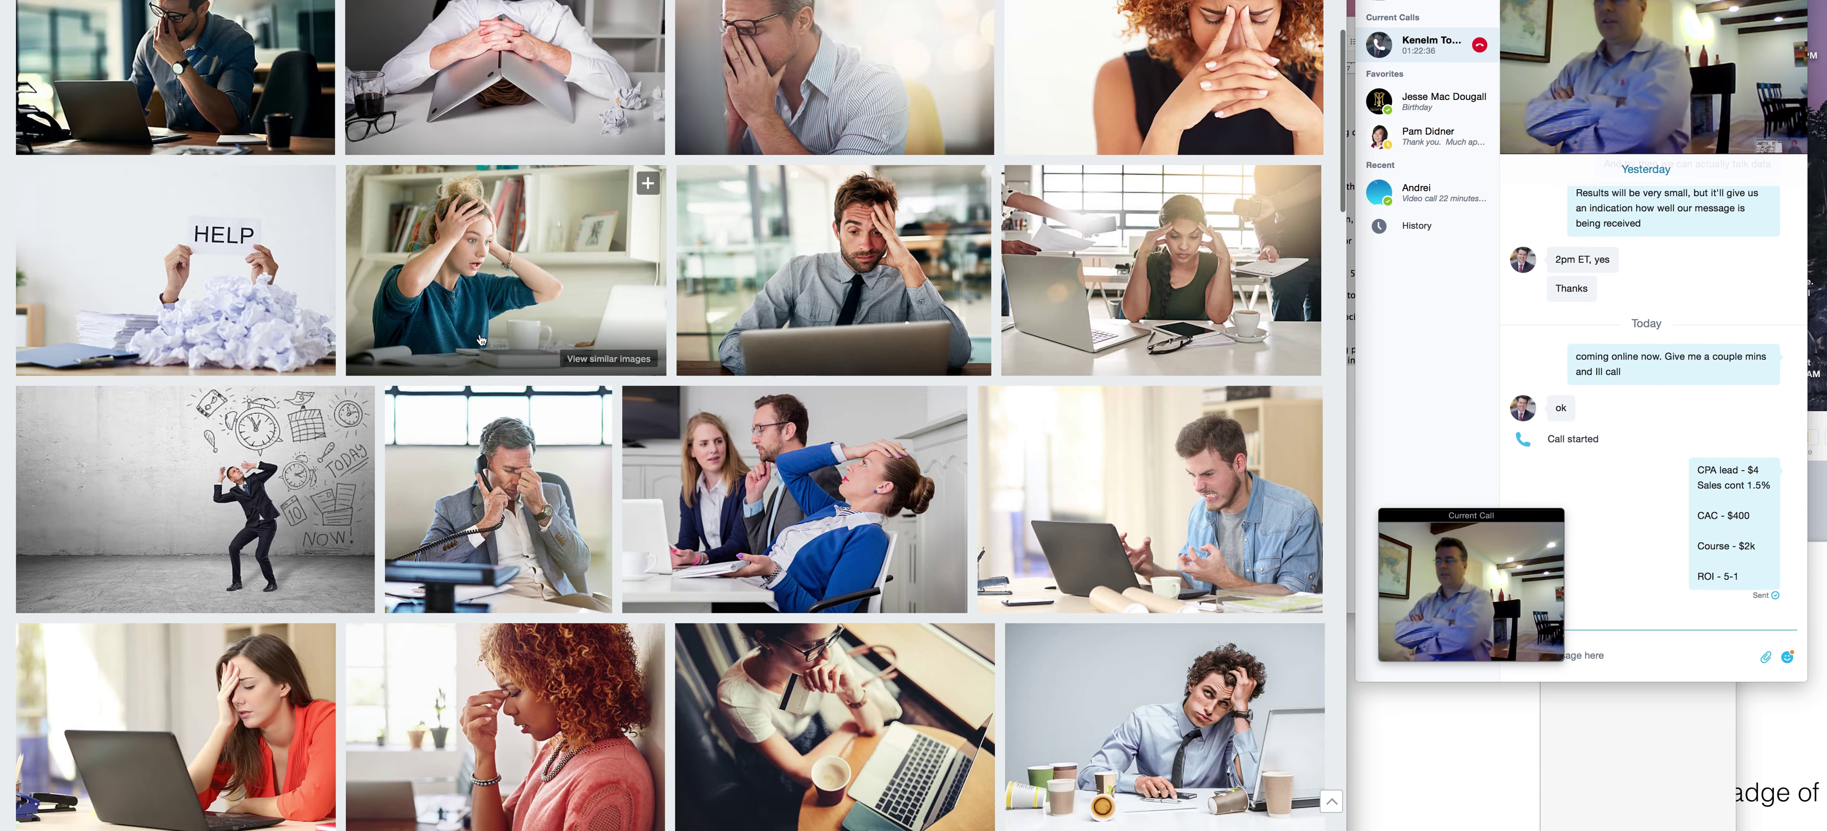
{"action": "scroll", "coordinate": [483, 442], "scroll_direction": "down", "scroll_amount": 9}
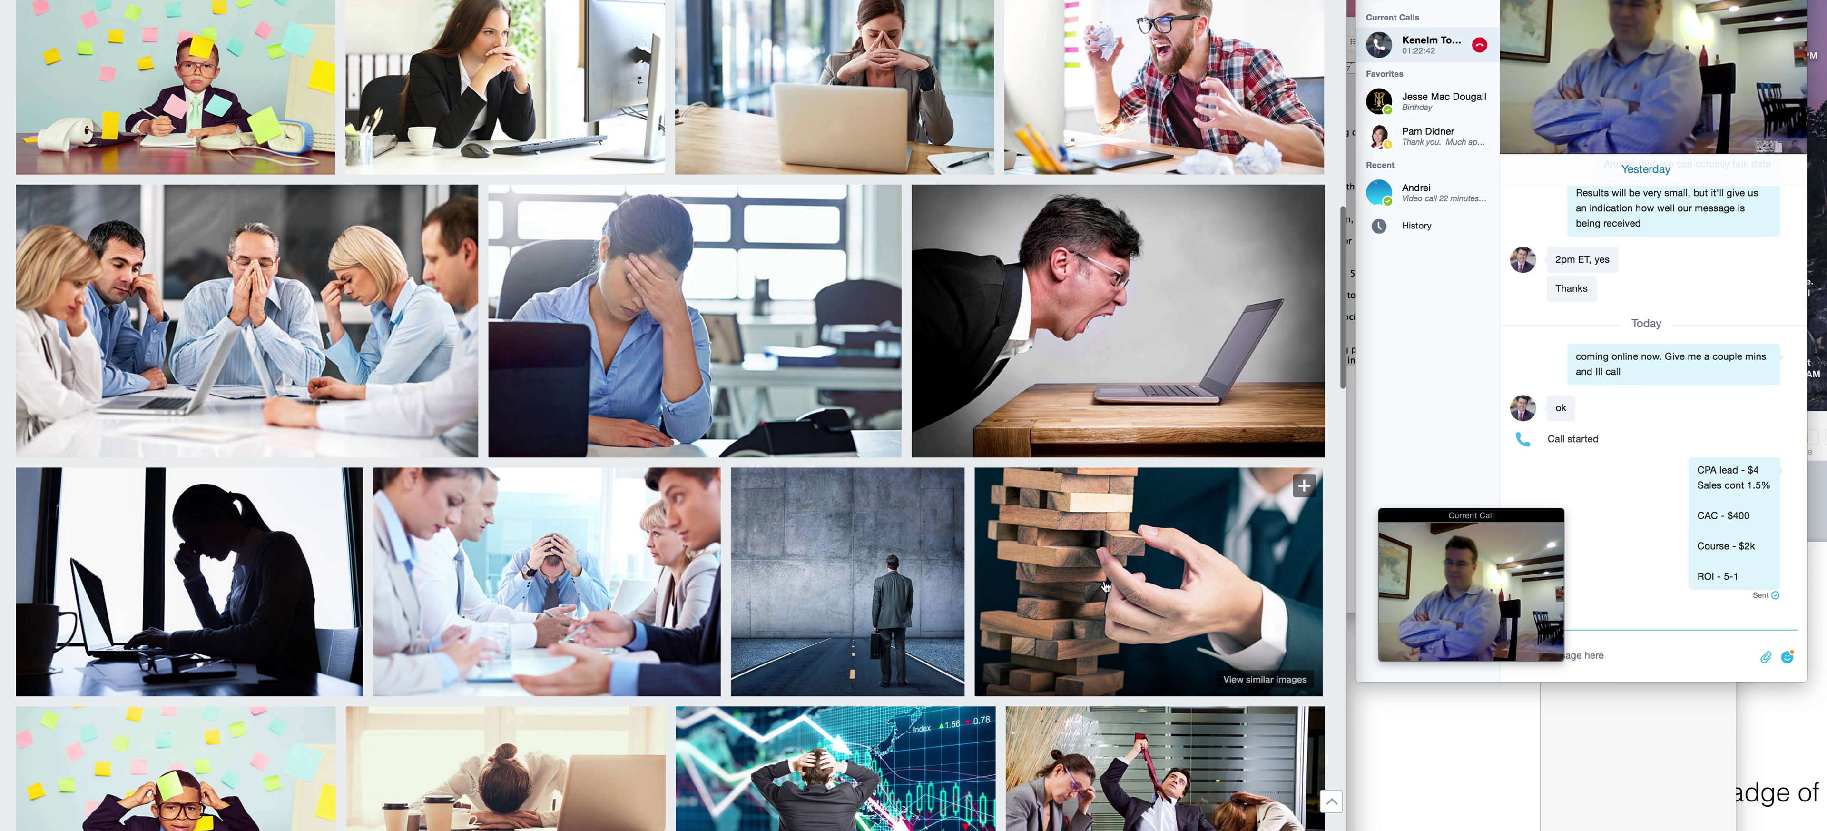
{"action": "scroll", "coordinate": [1104, 577], "scroll_direction": "up", "scroll_amount": 15}
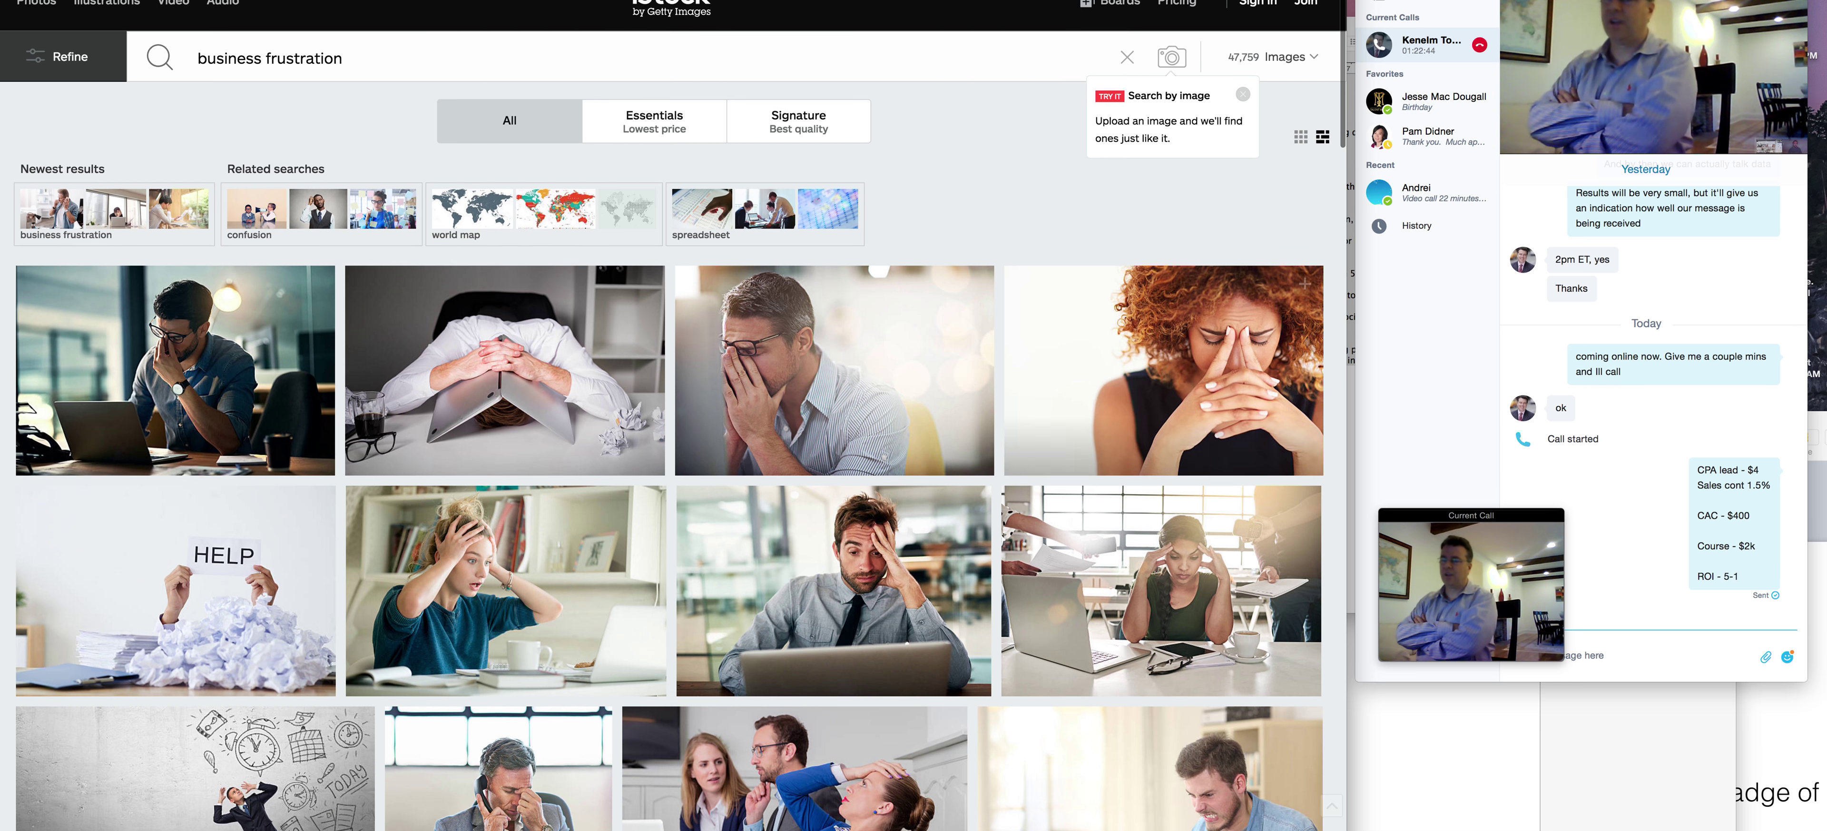
Create a new iStock board named "Entrepreneurs LIfe".
{"action": "left_click", "coordinate": [1108, 4]}
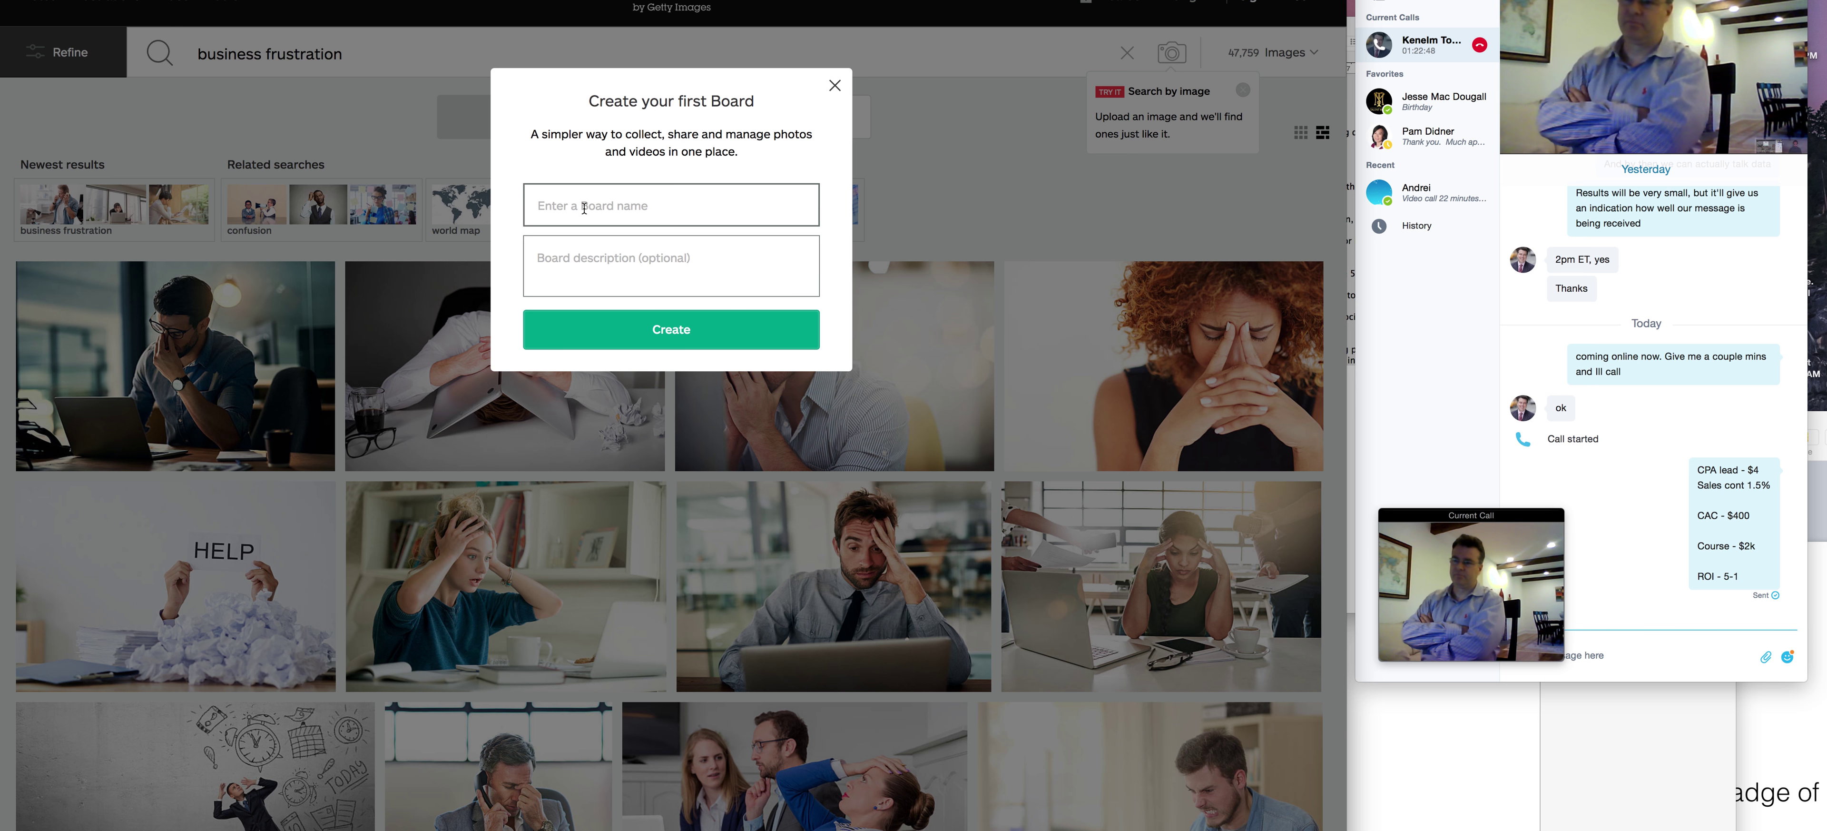
{"action": "type", "text": "Entrepreneurs LIfe"}
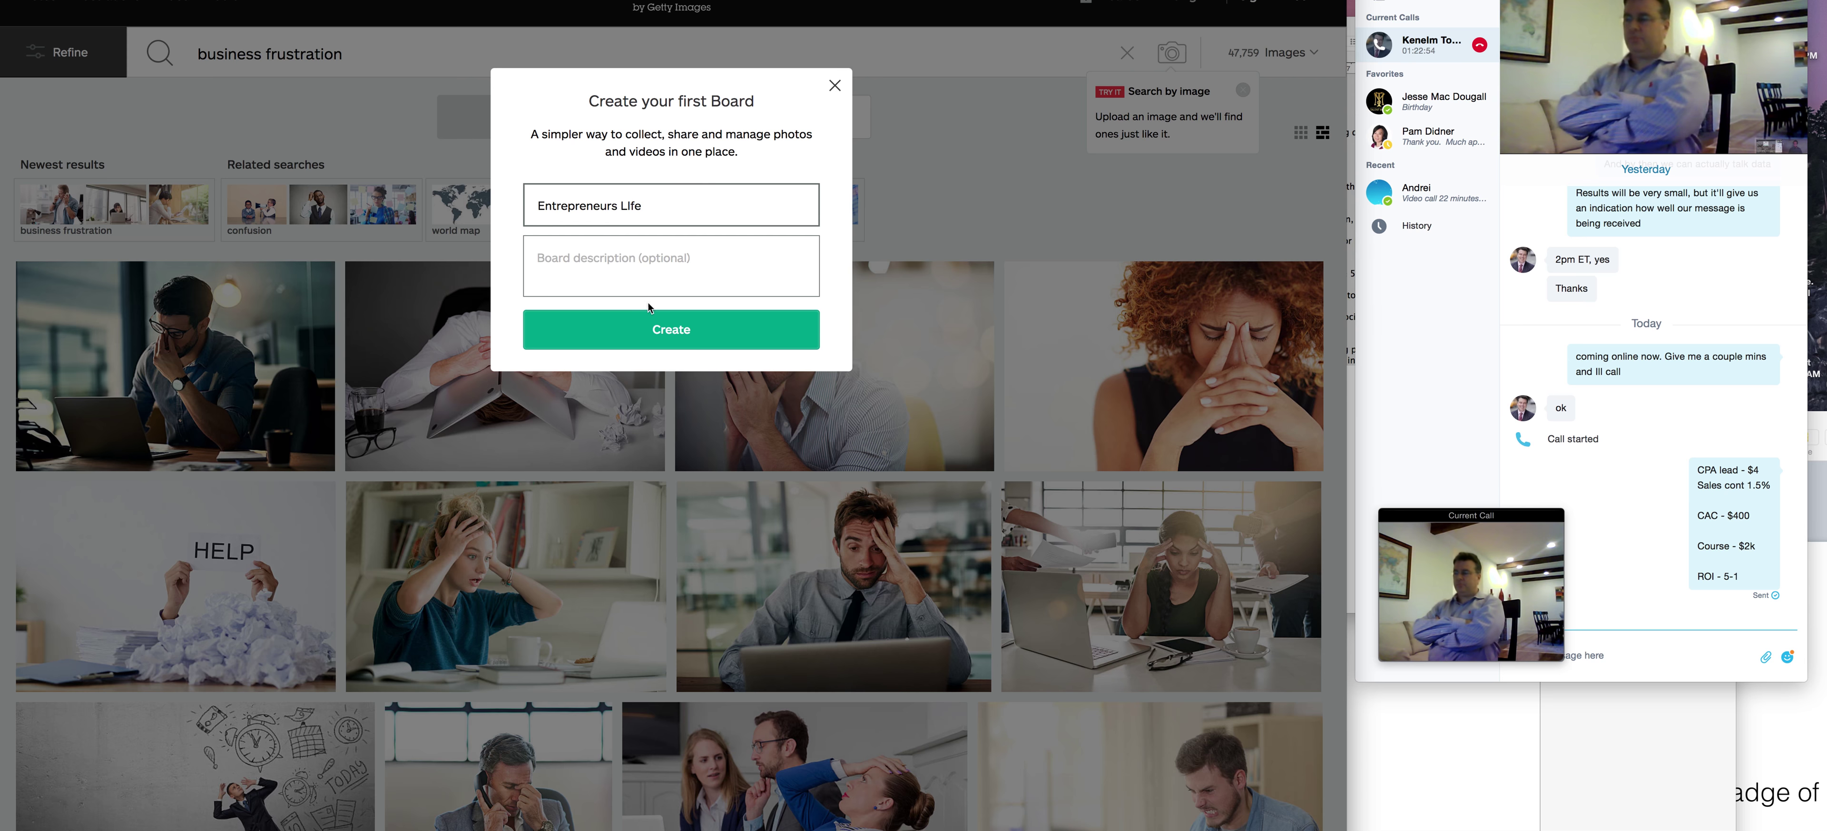
{"action": "left_click", "coordinate": [648, 314]}
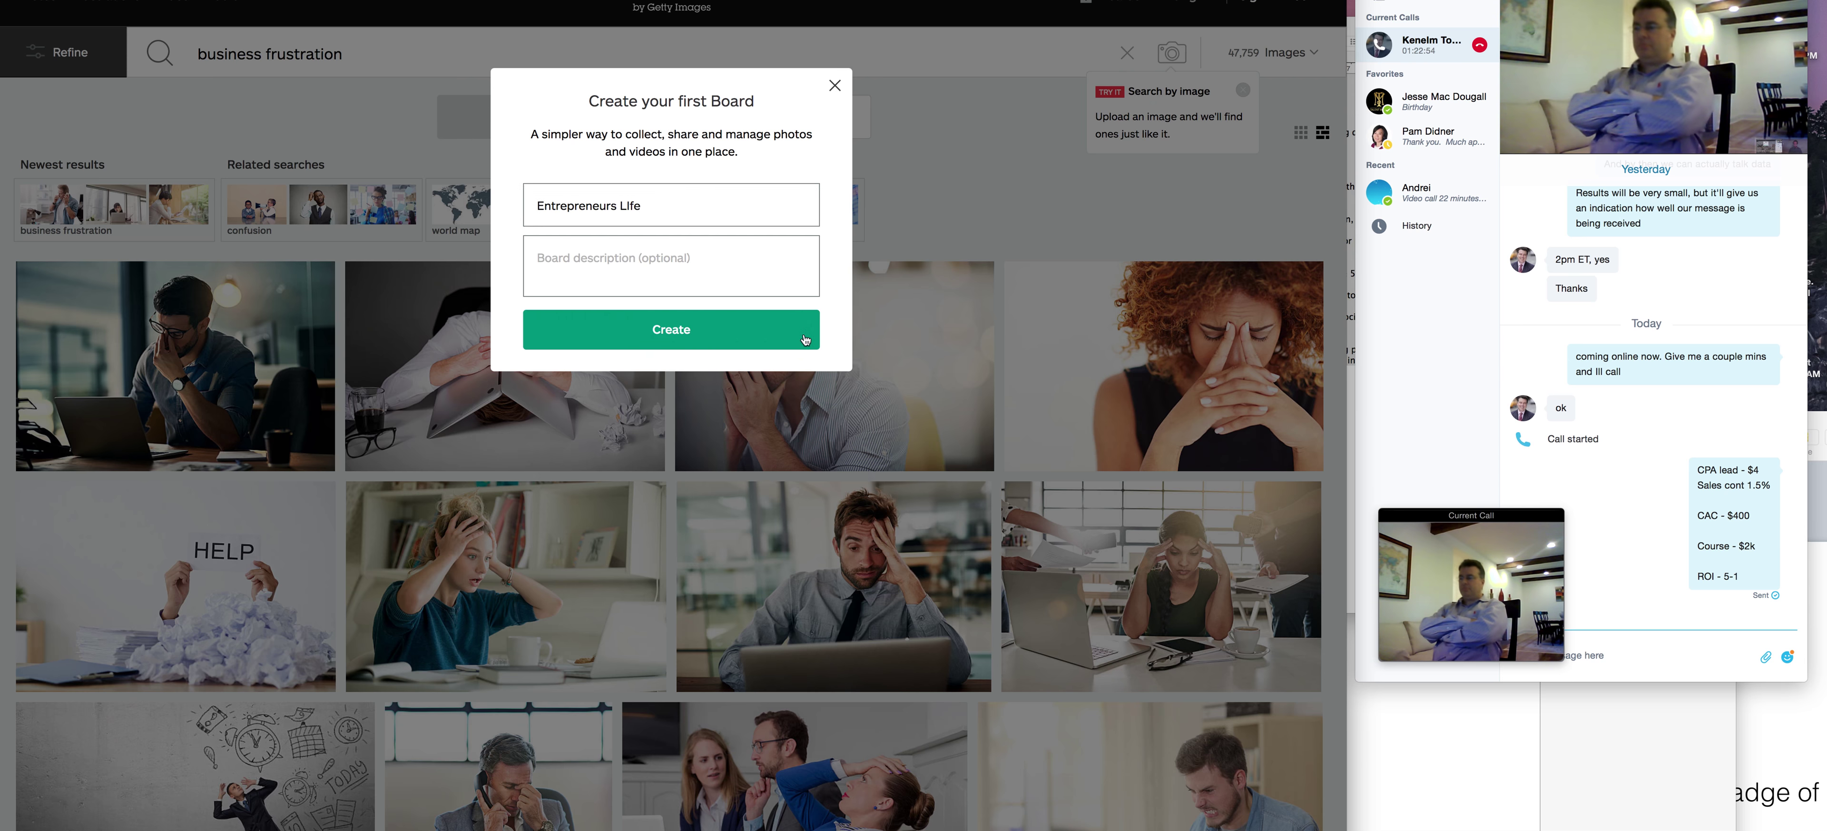
Add the man gesturing at his laptop, the man in a tie holding his head and similar opening results to the board.
{"action": "scroll", "coordinate": [1186, 544], "scroll_direction": "down", "scroll_amount": 3}
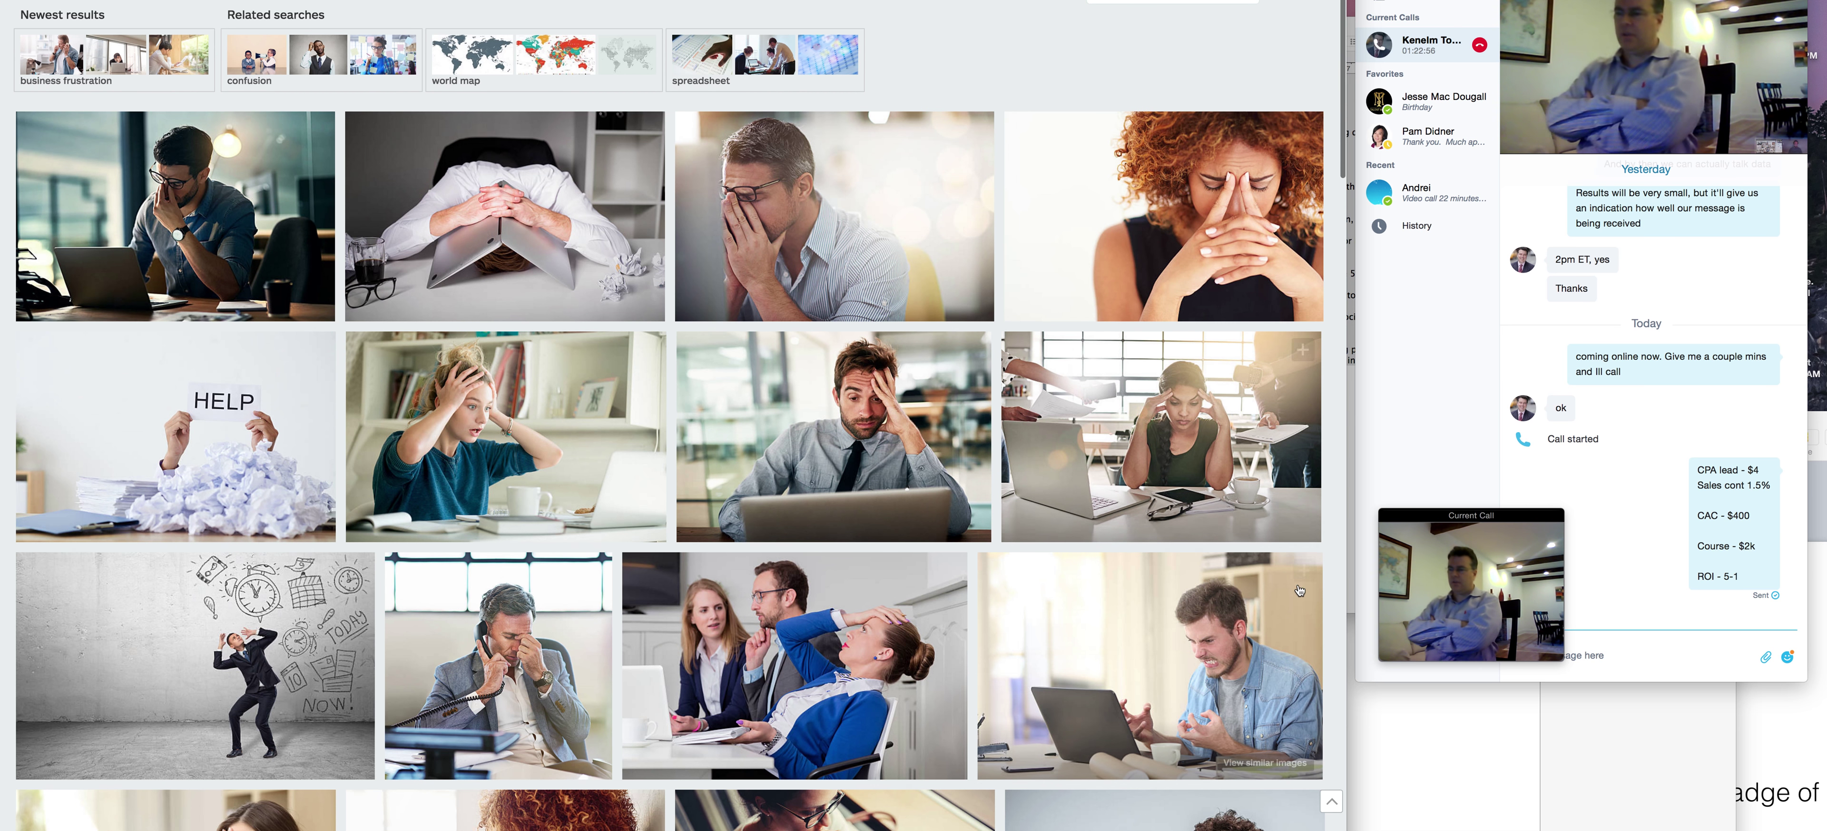
{"action": "scroll", "coordinate": [1187, 545], "scroll_direction": "down", "scroll_amount": 2}
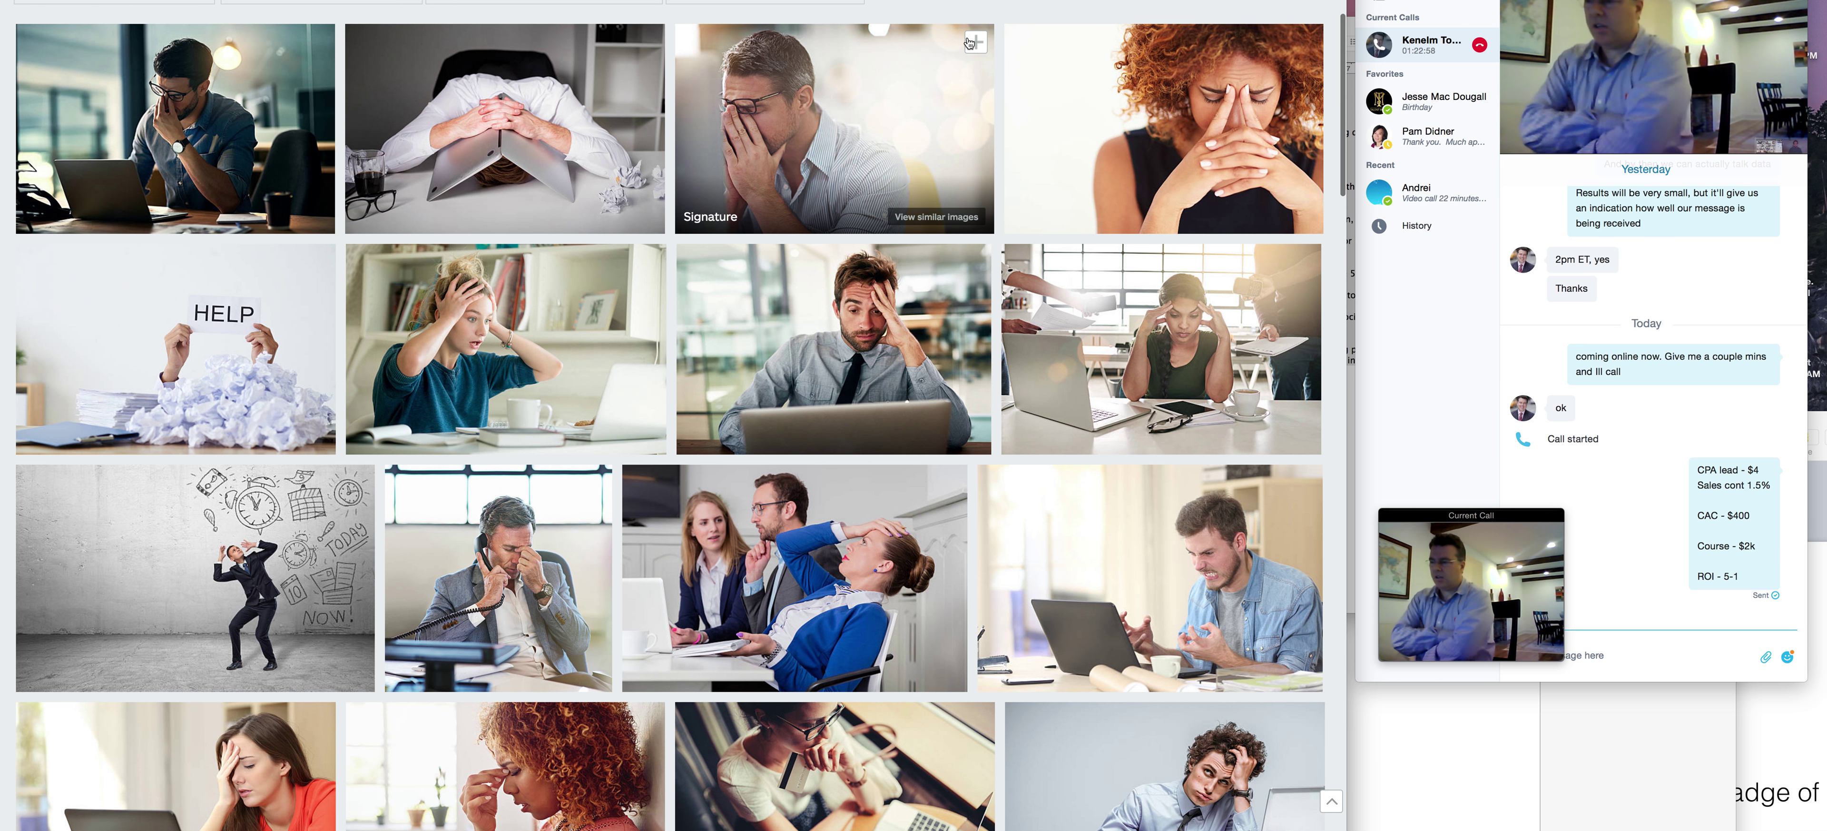
{"action": "scroll", "coordinate": [659, 133], "scroll_direction": "up", "scroll_amount": 2}
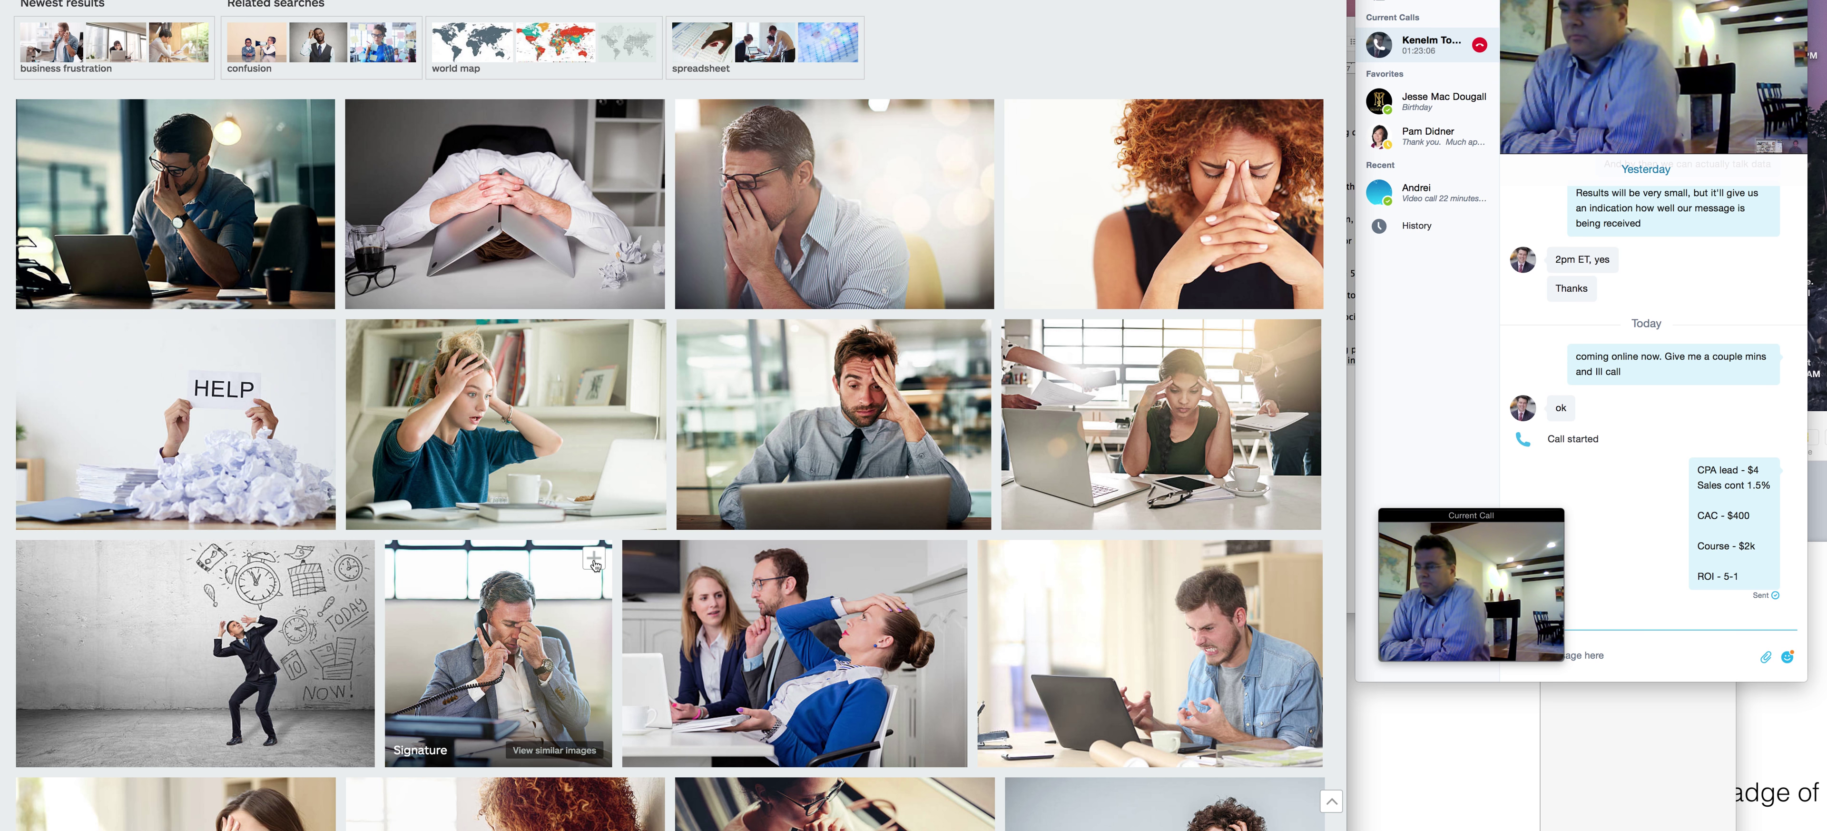
{"action": "scroll", "coordinate": [912, 589], "scroll_direction": "down", "scroll_amount": 2}
{"action": "left_click", "coordinate": [1294, 466]}
{"action": "left_click", "coordinate": [972, 248]}
{"action": "scroll", "coordinate": [1137, 595], "scroll_direction": "down", "scroll_amount": 5}
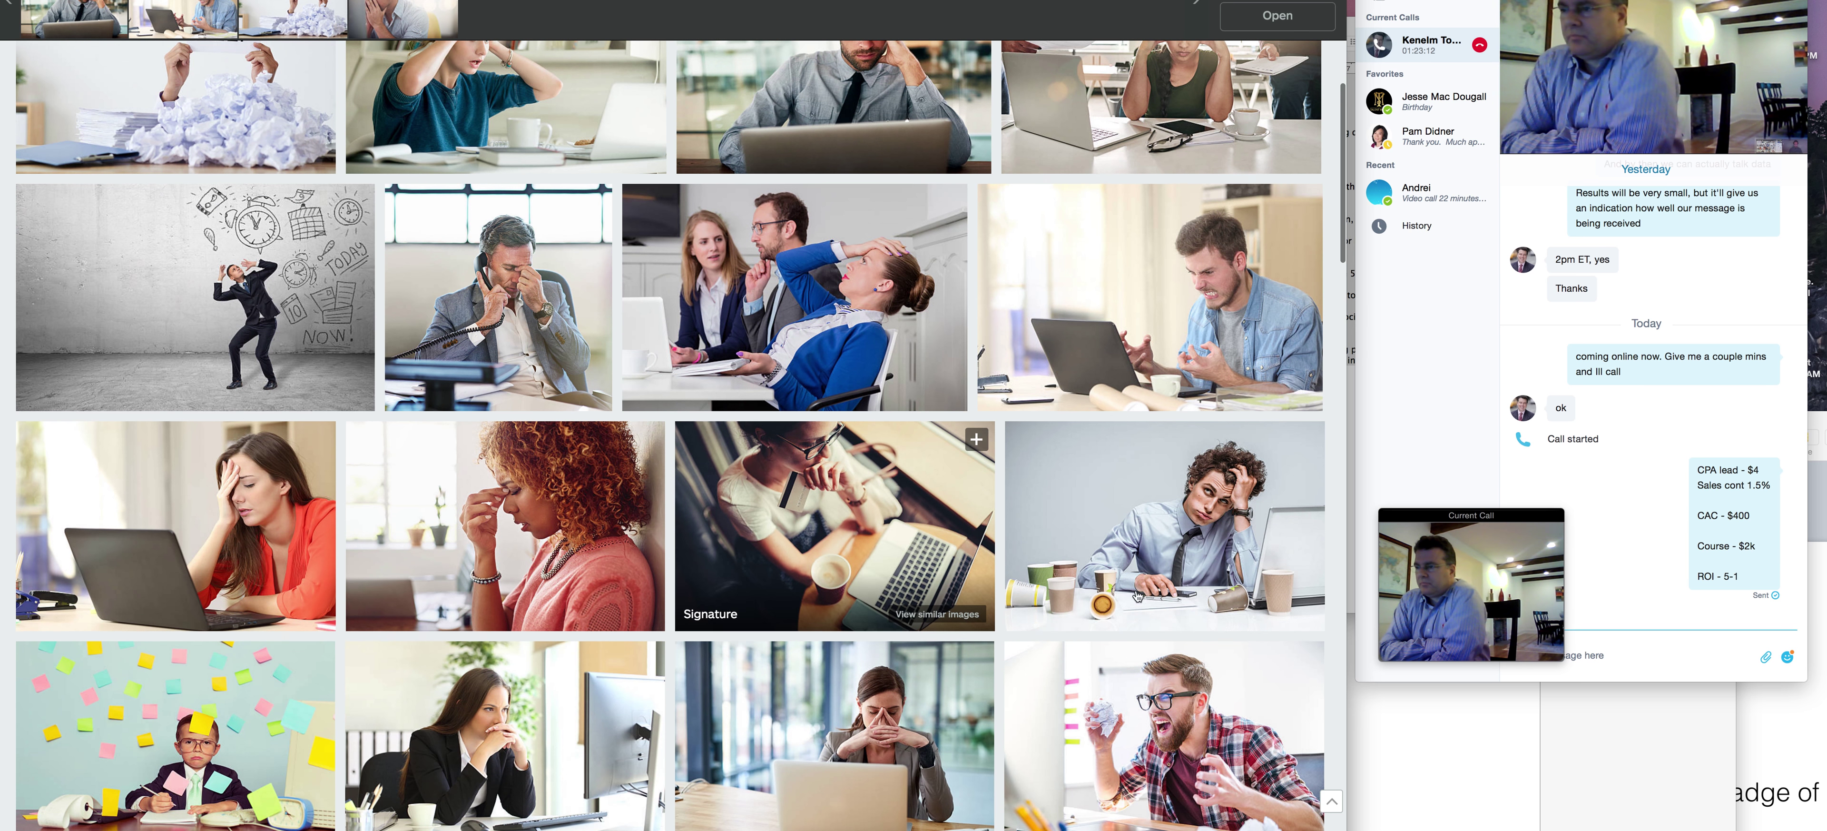
Browse further down the business frustration results and add more suitable stressed-office images to the board.
{"action": "scroll", "coordinate": [1199, 644], "scroll_direction": "down", "scroll_amount": 1}
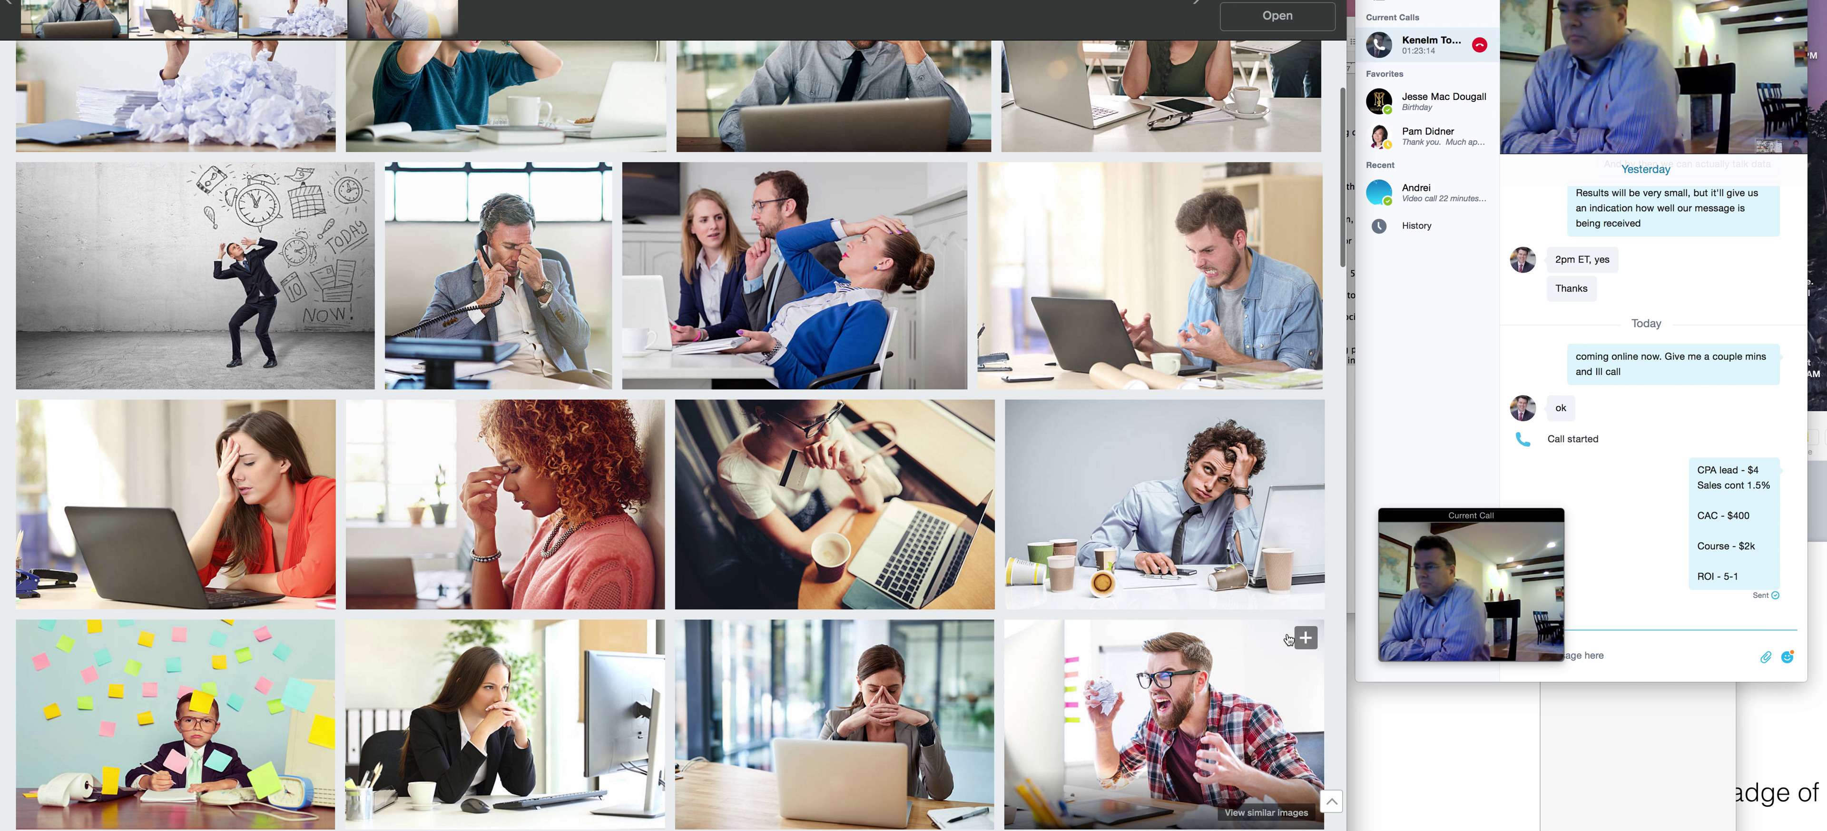
{"action": "scroll", "coordinate": [1025, 513], "scroll_direction": "down", "scroll_amount": 6}
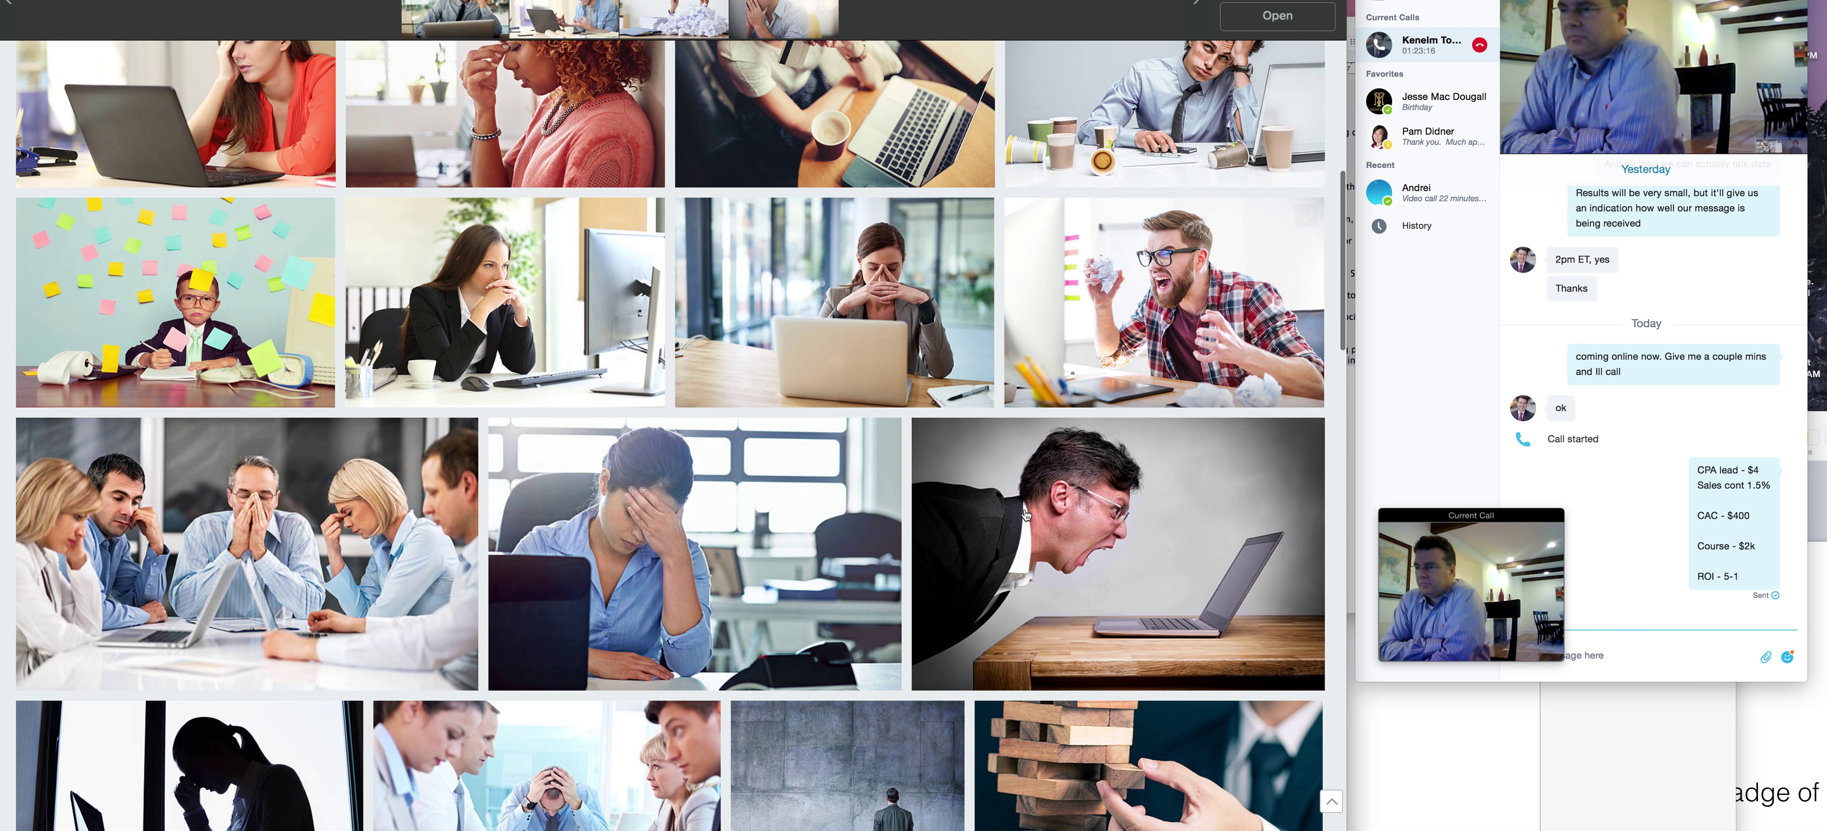
{"action": "scroll", "coordinate": [765, 576], "scroll_direction": "down", "scroll_amount": 1}
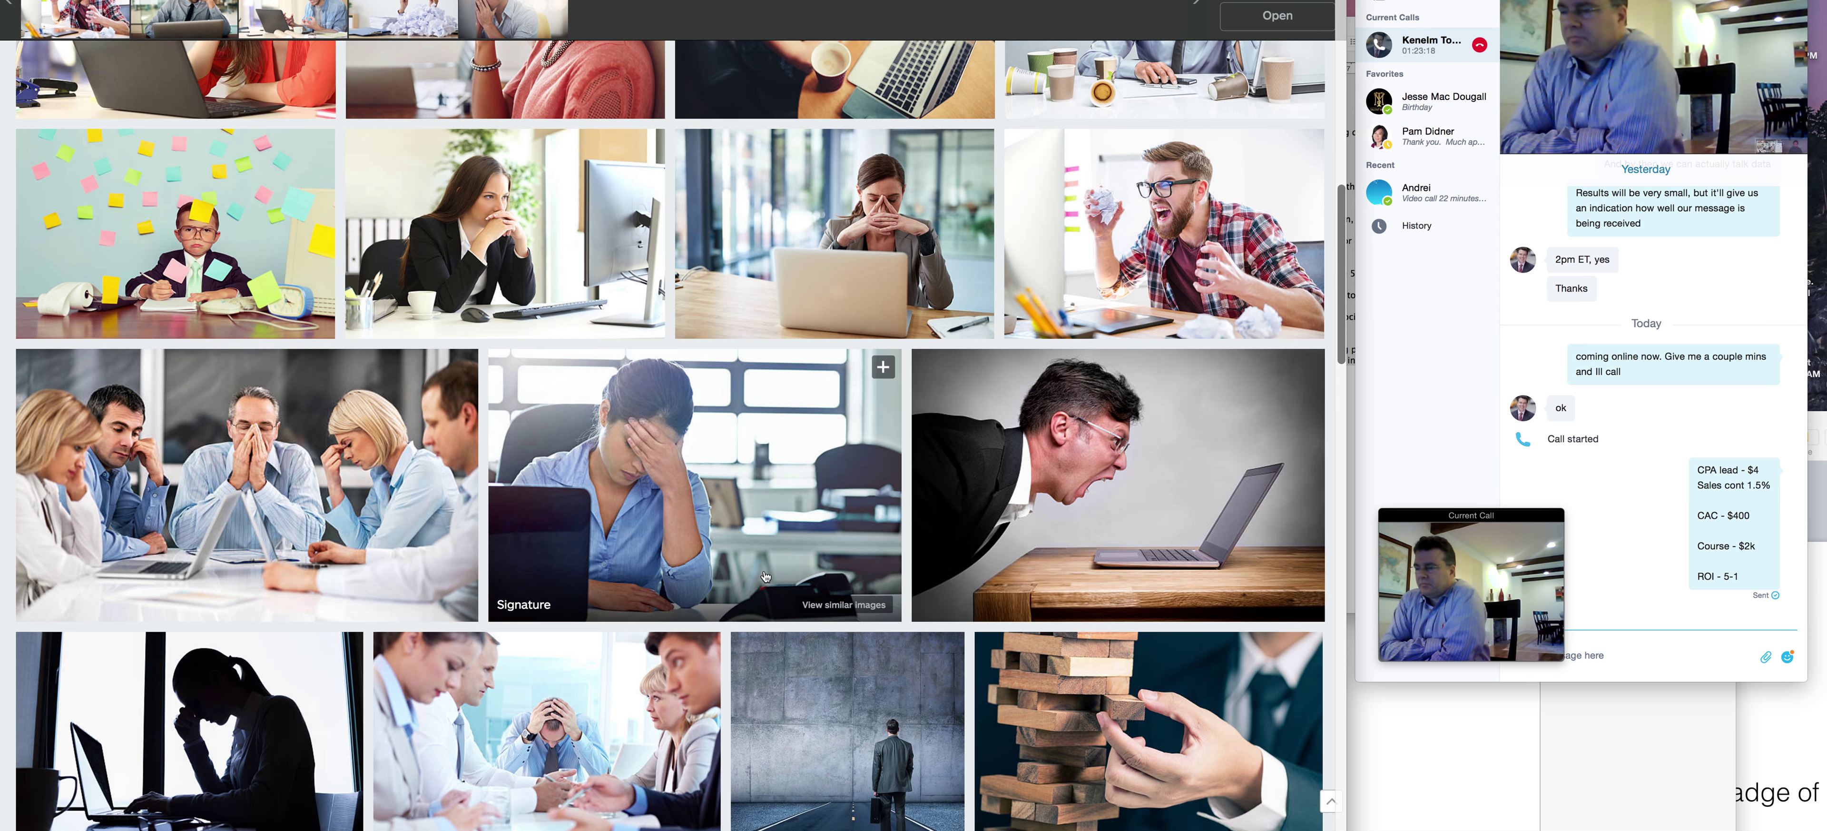
{"action": "scroll", "coordinate": [765, 575], "scroll_direction": "down", "scroll_amount": 5}
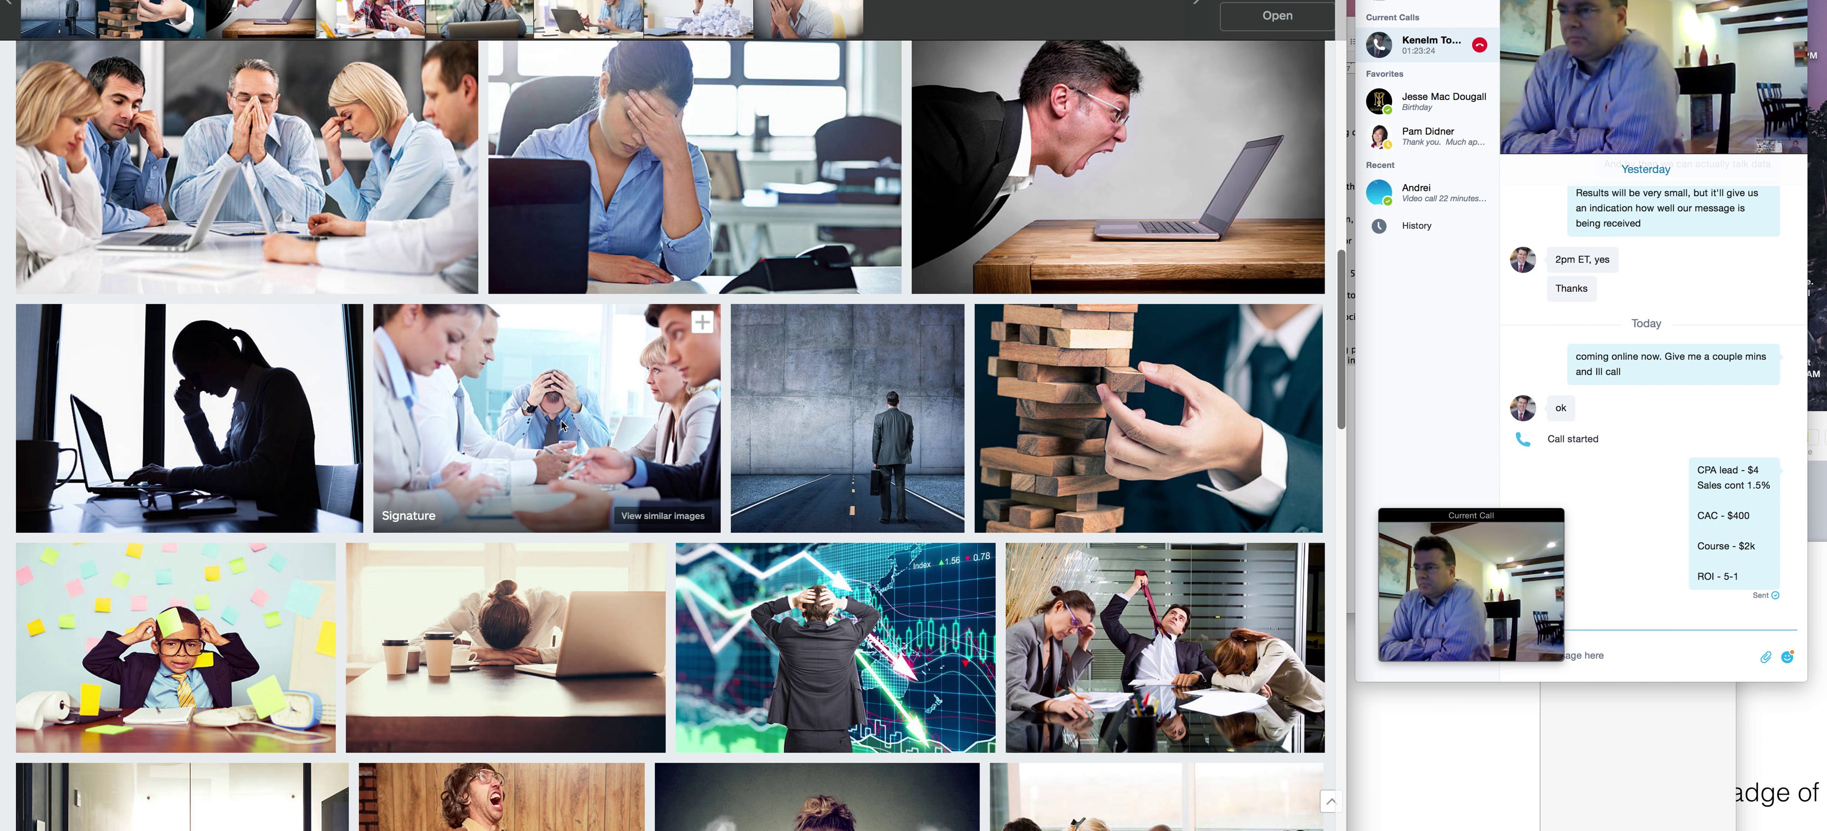
{"action": "scroll", "coordinate": [1182, 445], "scroll_direction": "down", "scroll_amount": 4}
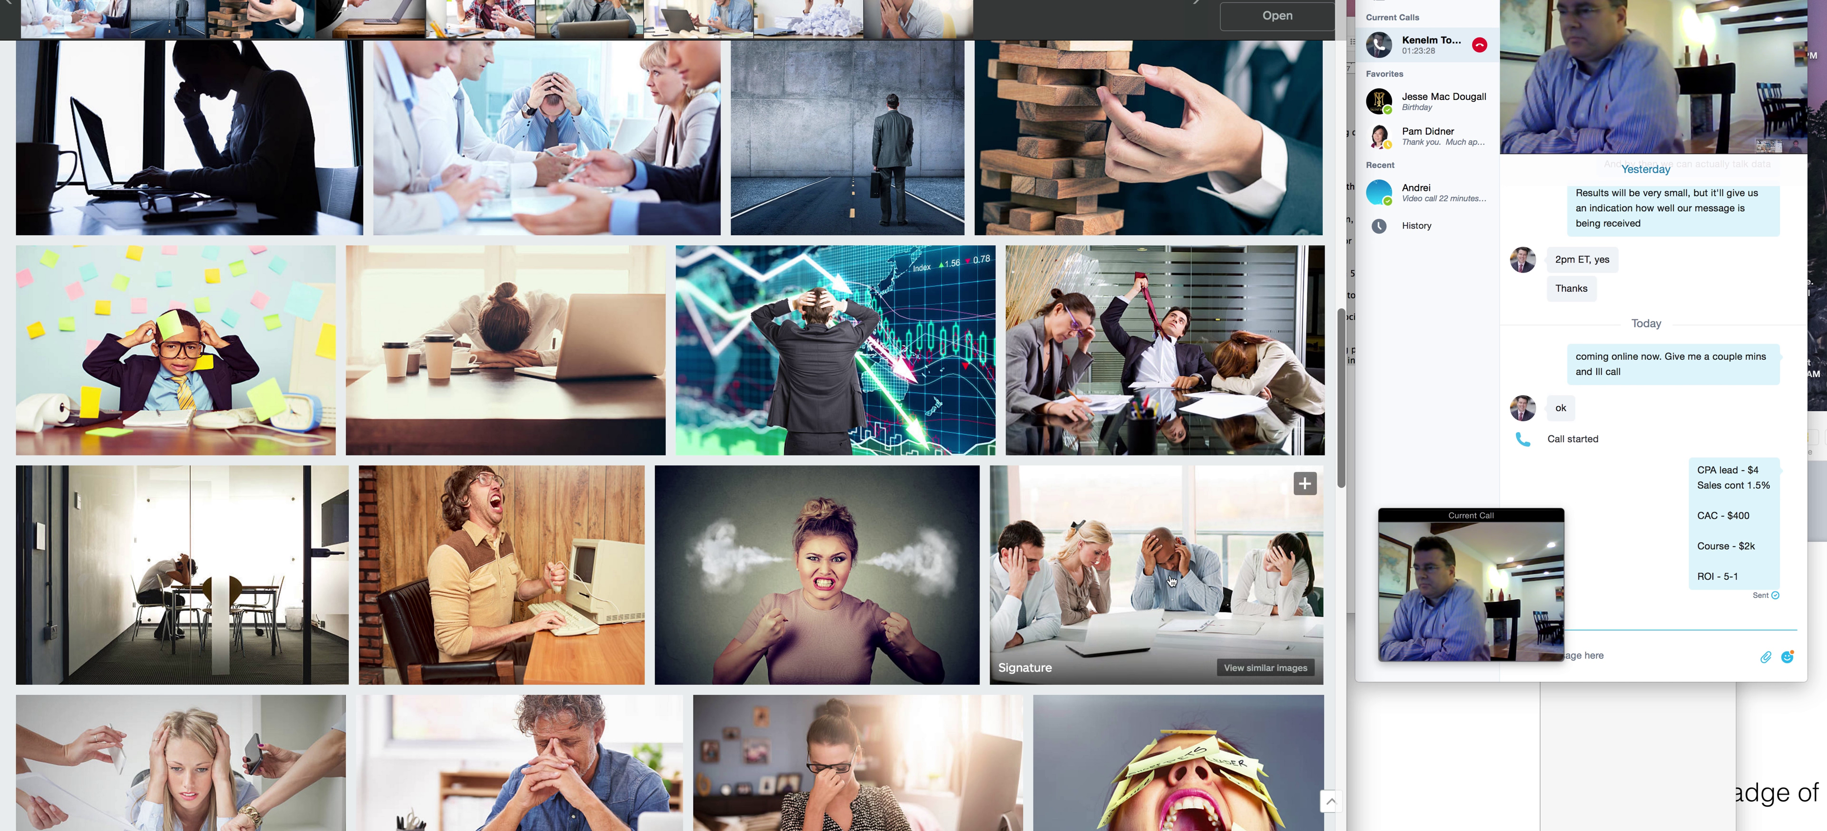
{"action": "scroll", "coordinate": [1171, 581], "scroll_direction": "down", "scroll_amount": 4}
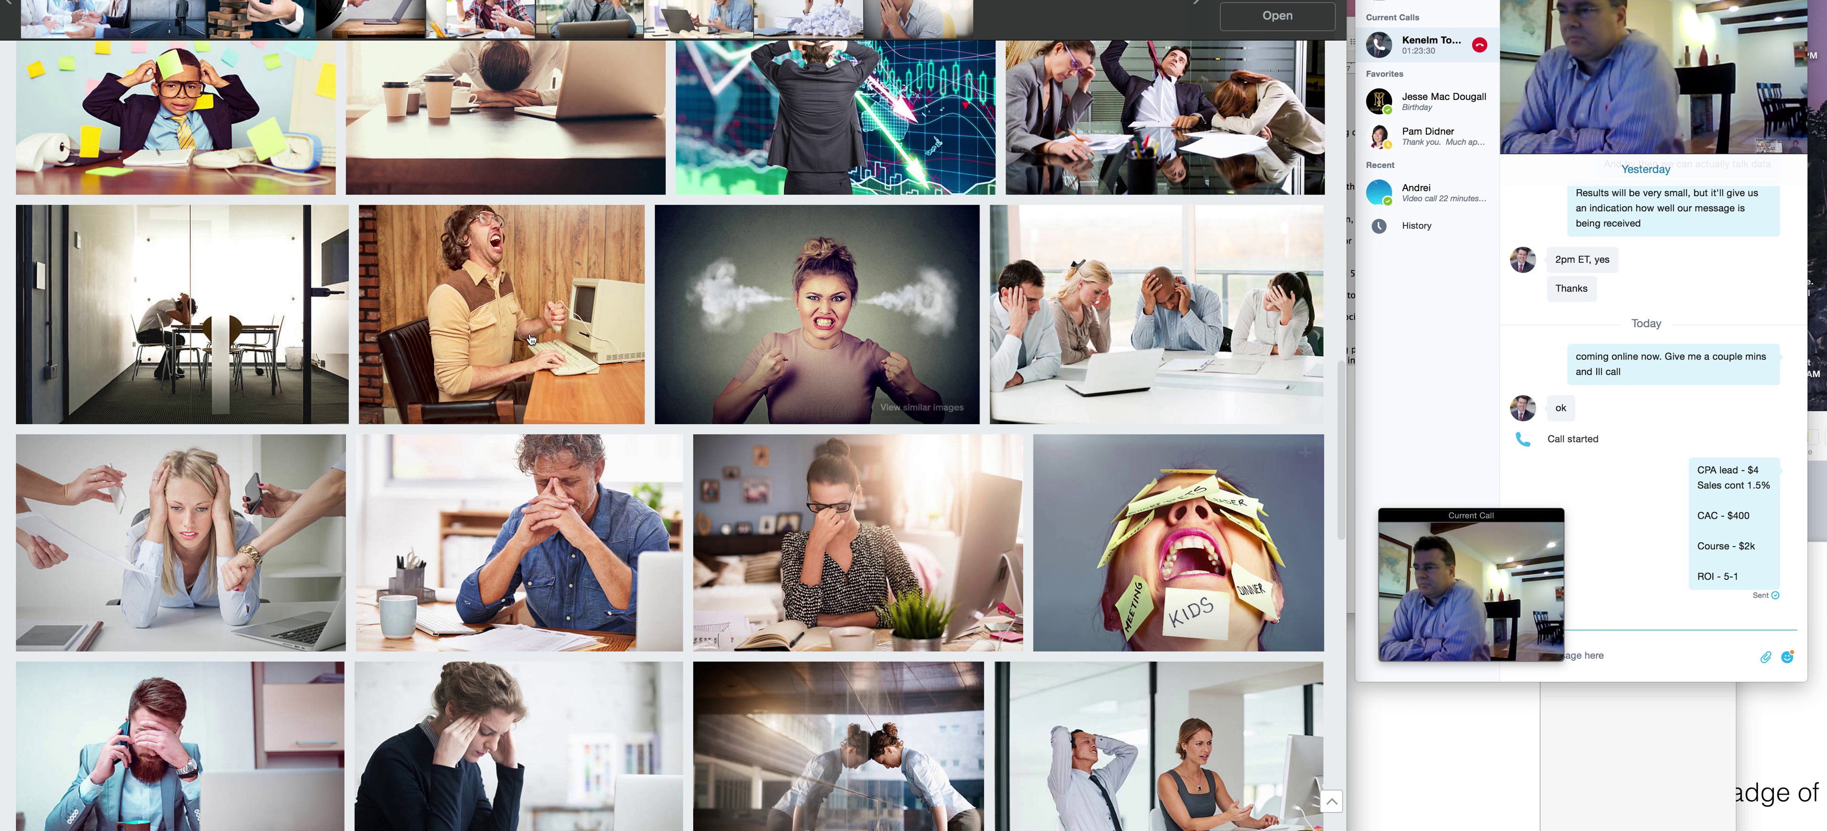
Add the man screaming at his old computer, the person slumped in the meeting room and the bearded man on the phone to the board.
{"action": "left_click", "coordinate": [634, 223]}
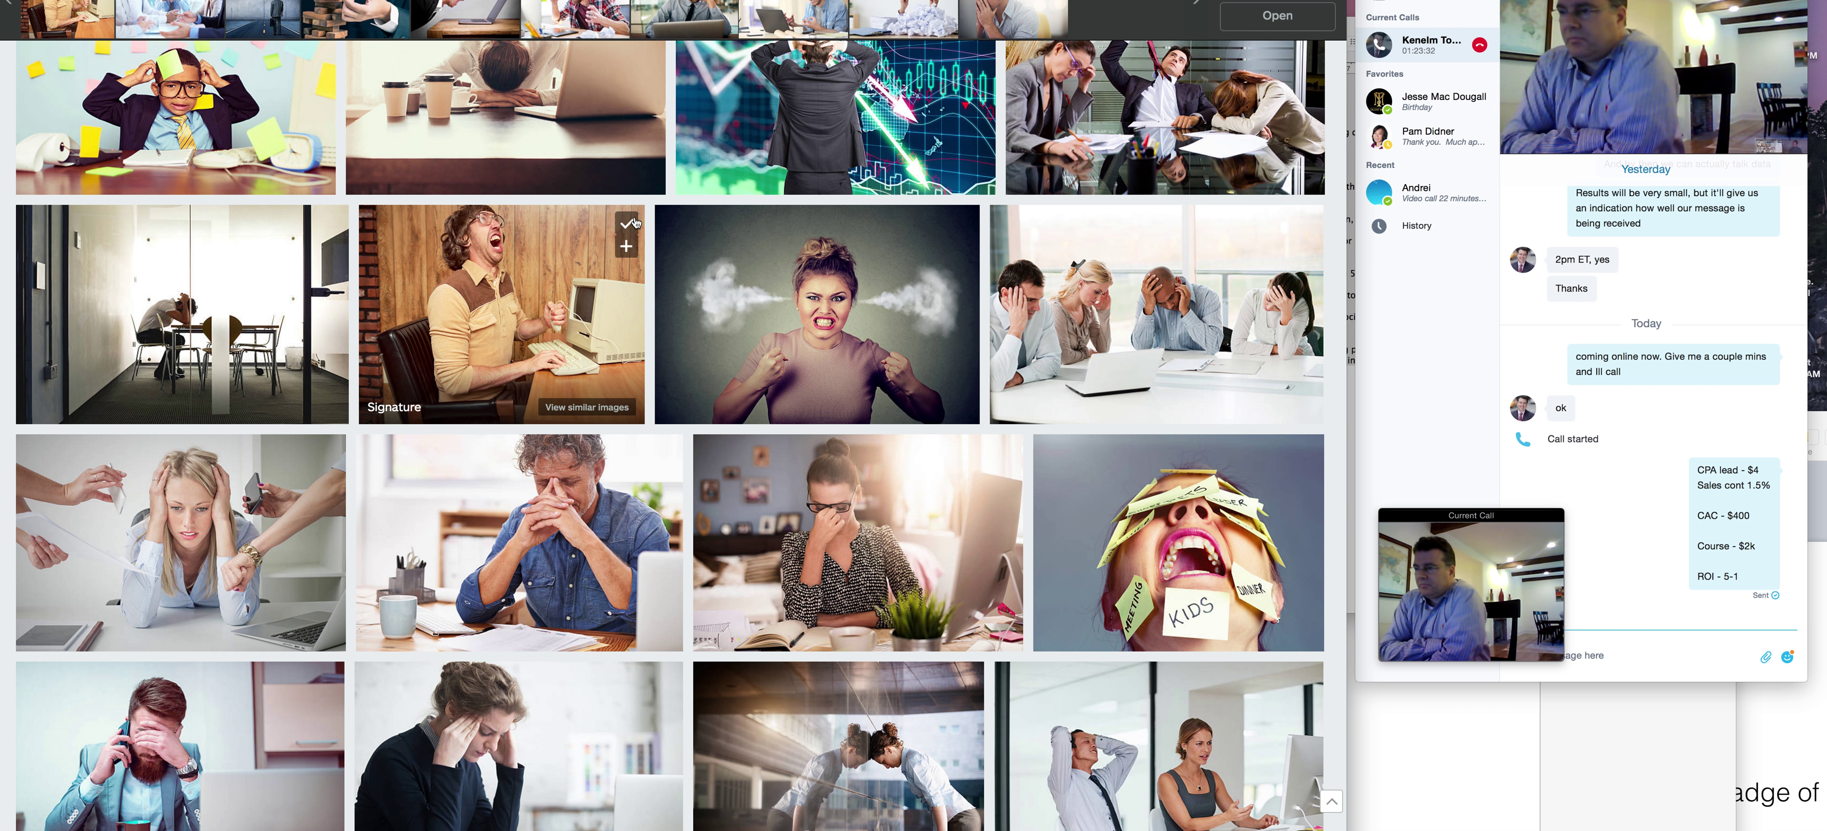
{"action": "scroll", "coordinate": [572, 323], "scroll_direction": "down", "scroll_amount": 1}
{"action": "left_click", "coordinate": [328, 172]}
{"action": "left_click", "coordinate": [327, 626]}
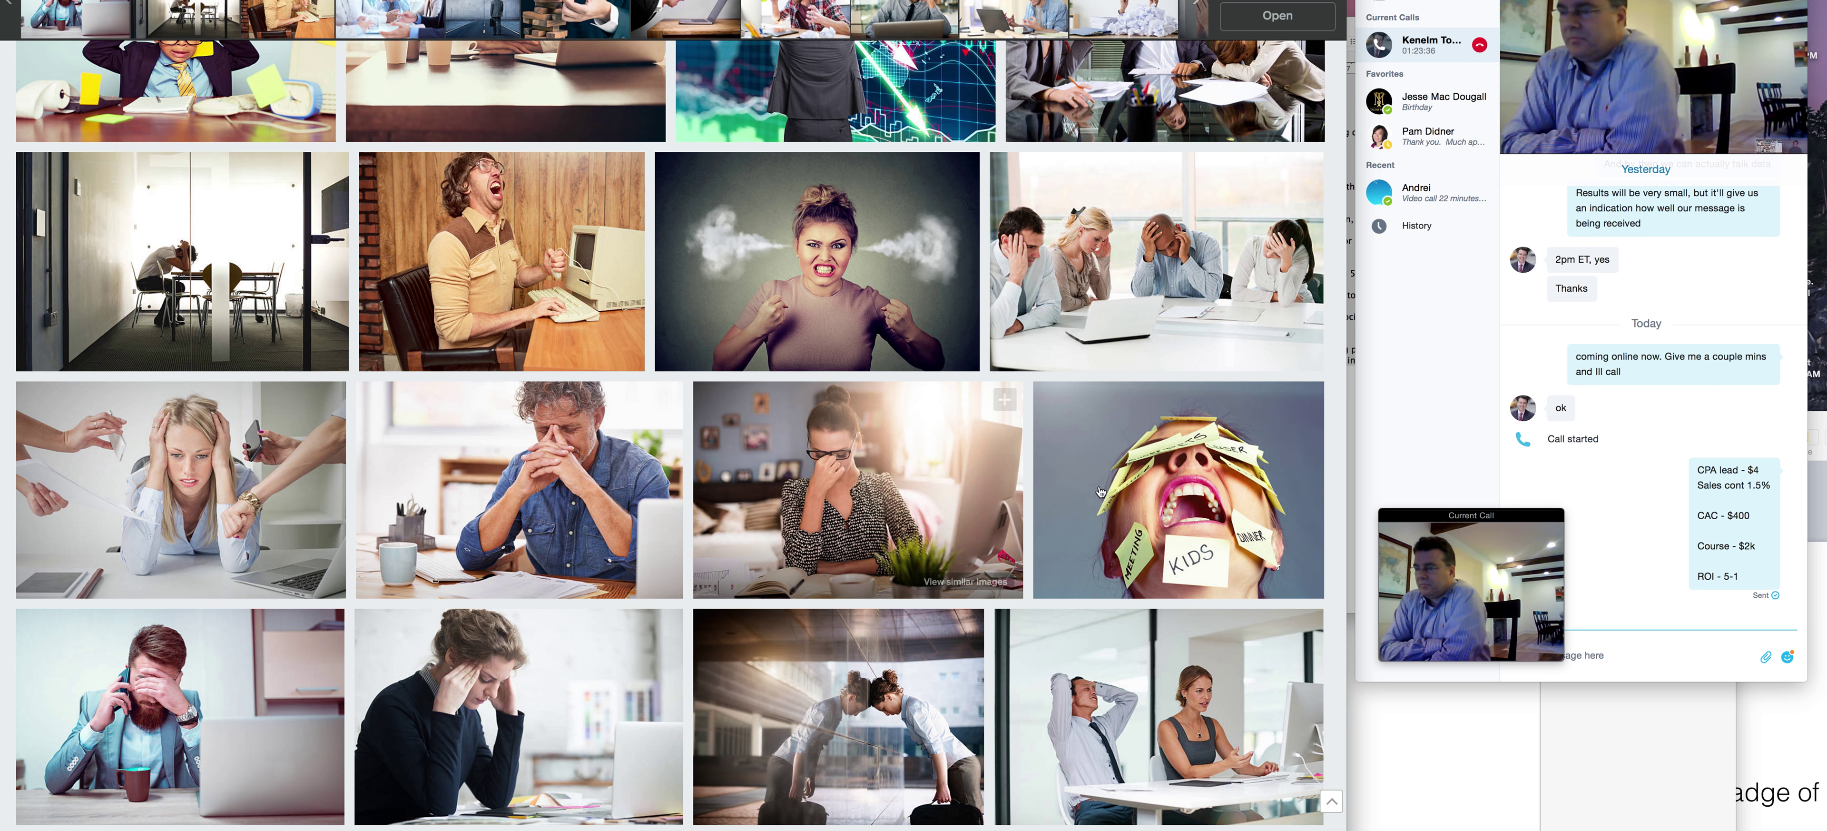
Add the pink-shirted man on the phone, the man among crumpled papers and the man with his head in a laptop to the board.
{"action": "scroll", "coordinate": [1099, 491], "scroll_direction": "down", "scroll_amount": 10}
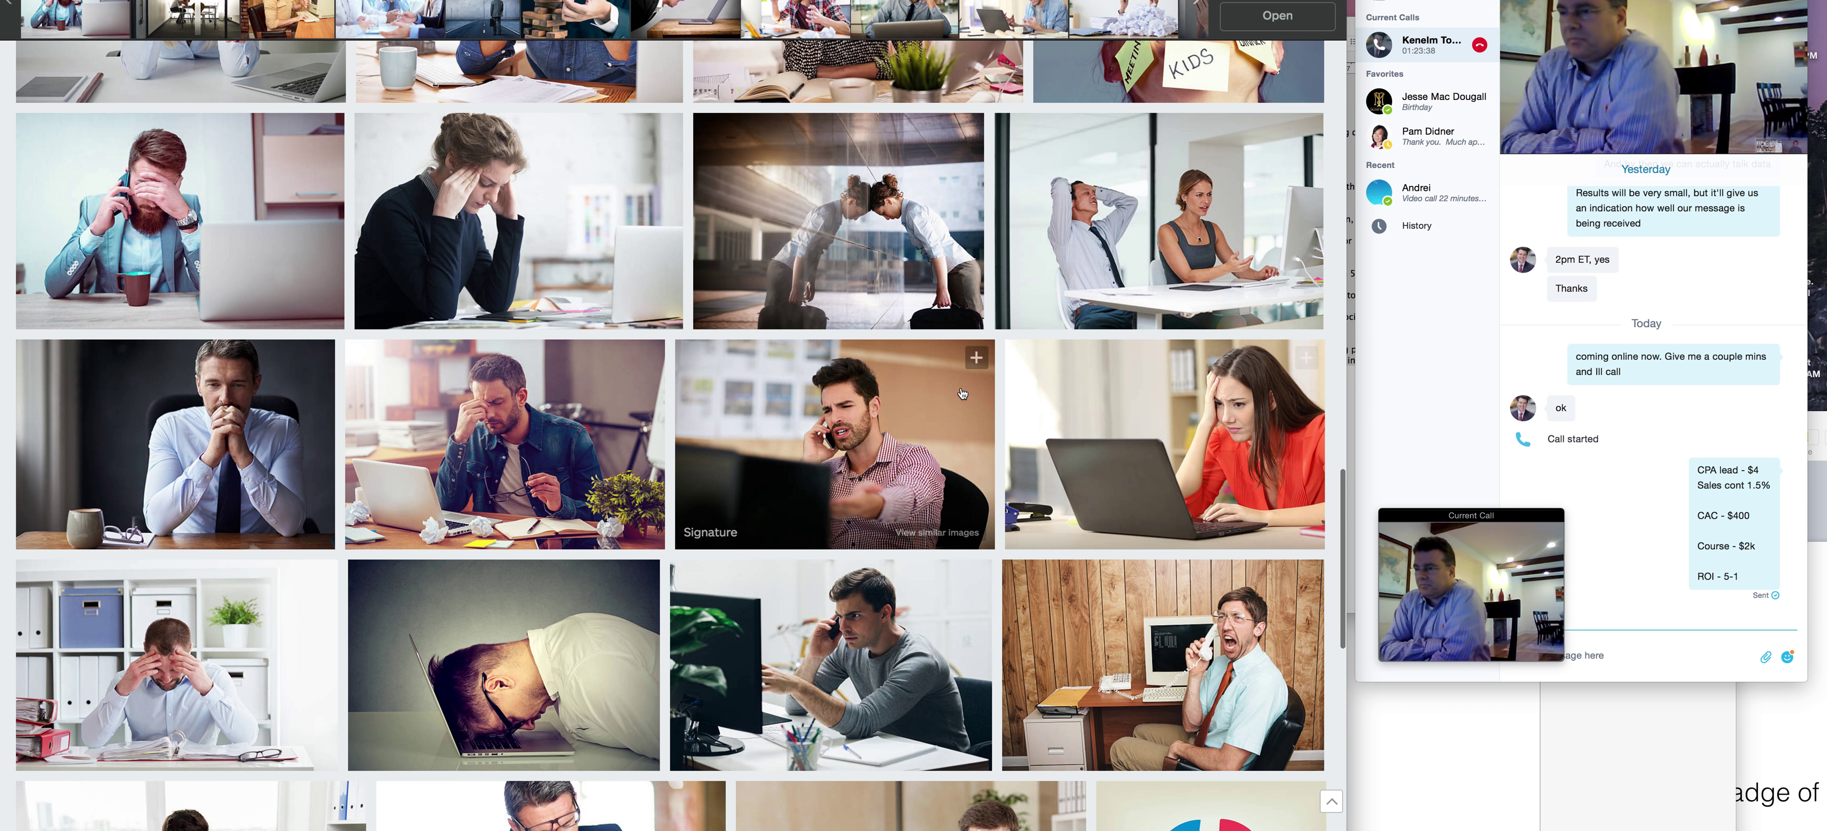
{"action": "left_click", "coordinate": [643, 363]}
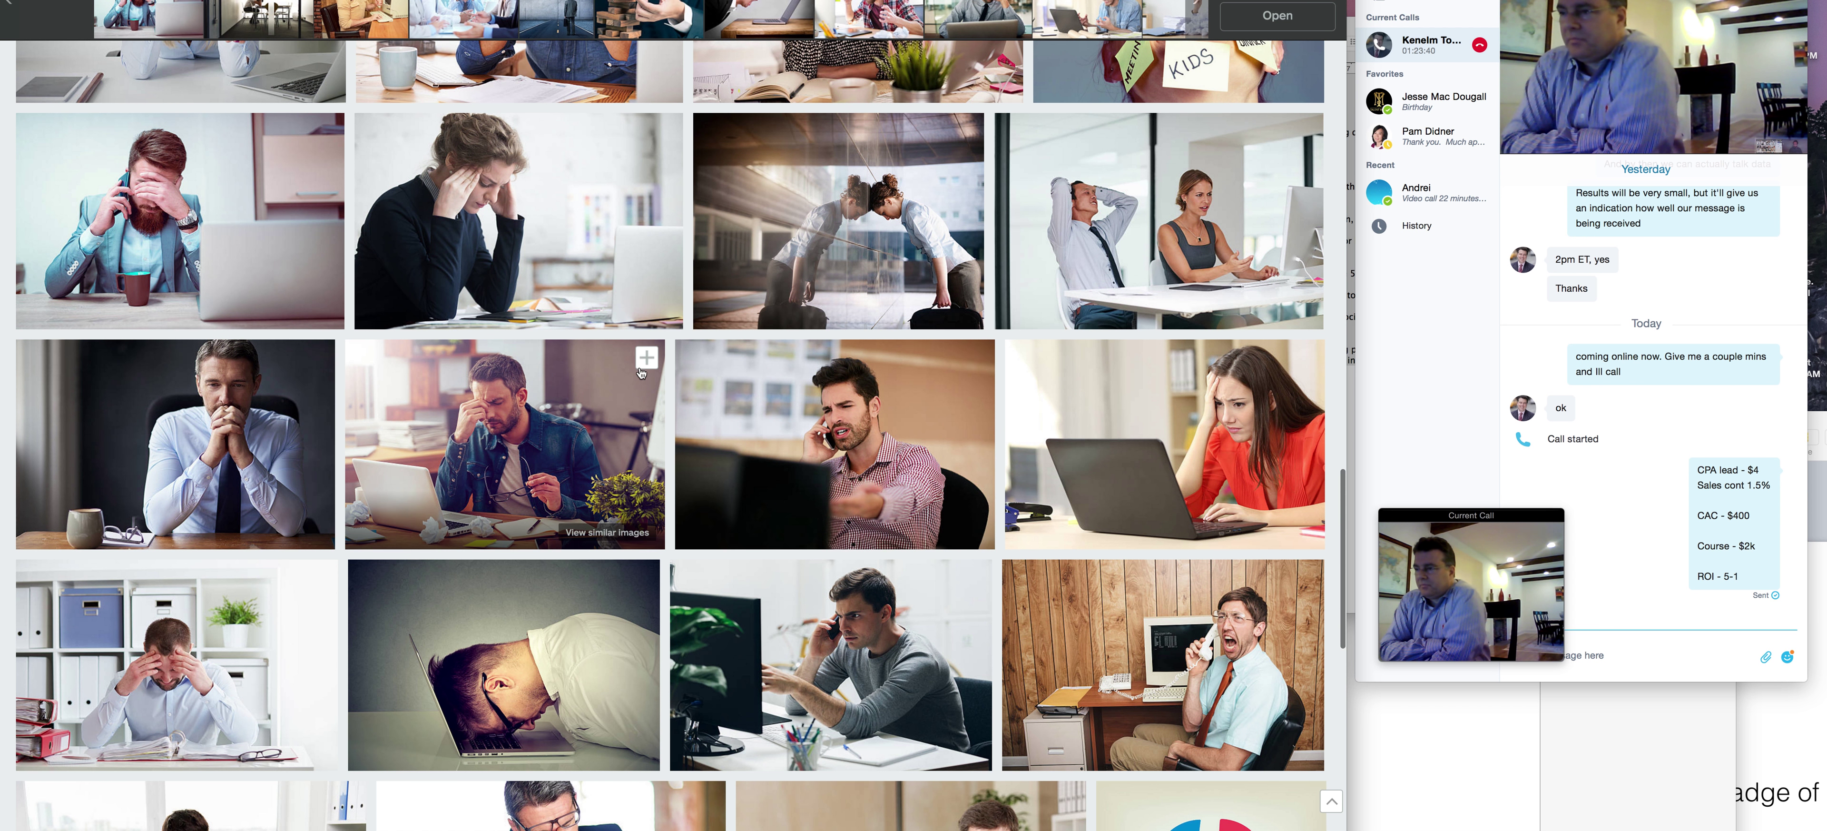
{"action": "scroll", "coordinate": [641, 372], "scroll_direction": "down", "scroll_amount": 6}
{"action": "left_click", "coordinate": [642, 251]}
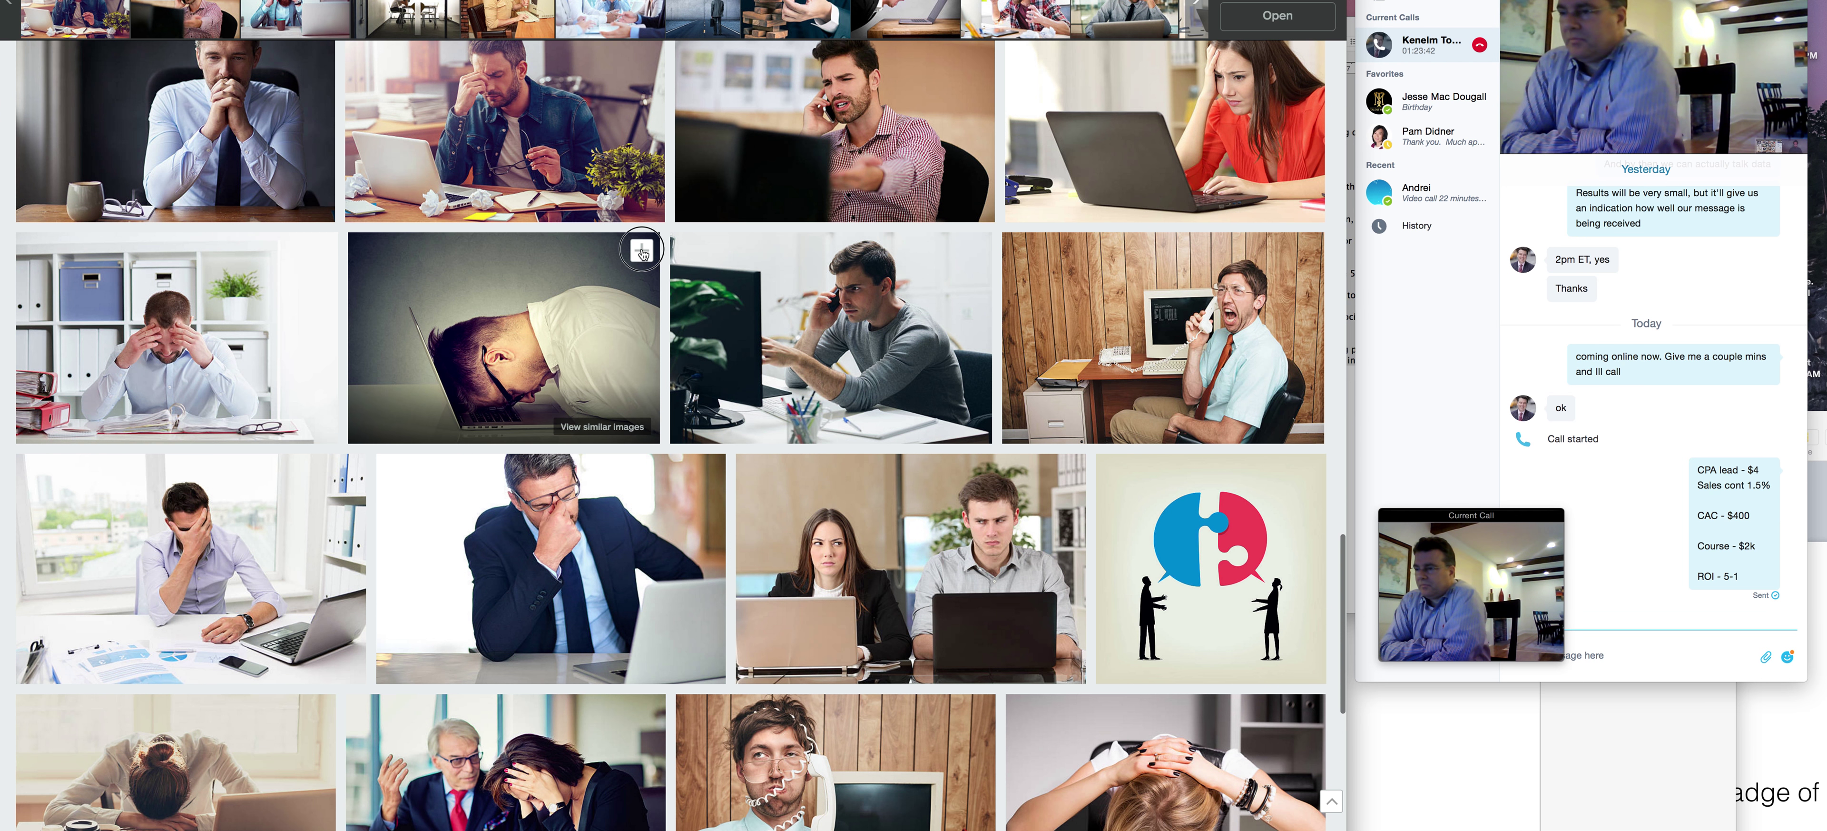
Add the grey-sweater man on the phone, the man wrapped in phone cord and the shocked man at his laptop to the board.
{"action": "scroll", "coordinate": [704, 409], "scroll_direction": "down", "scroll_amount": 3}
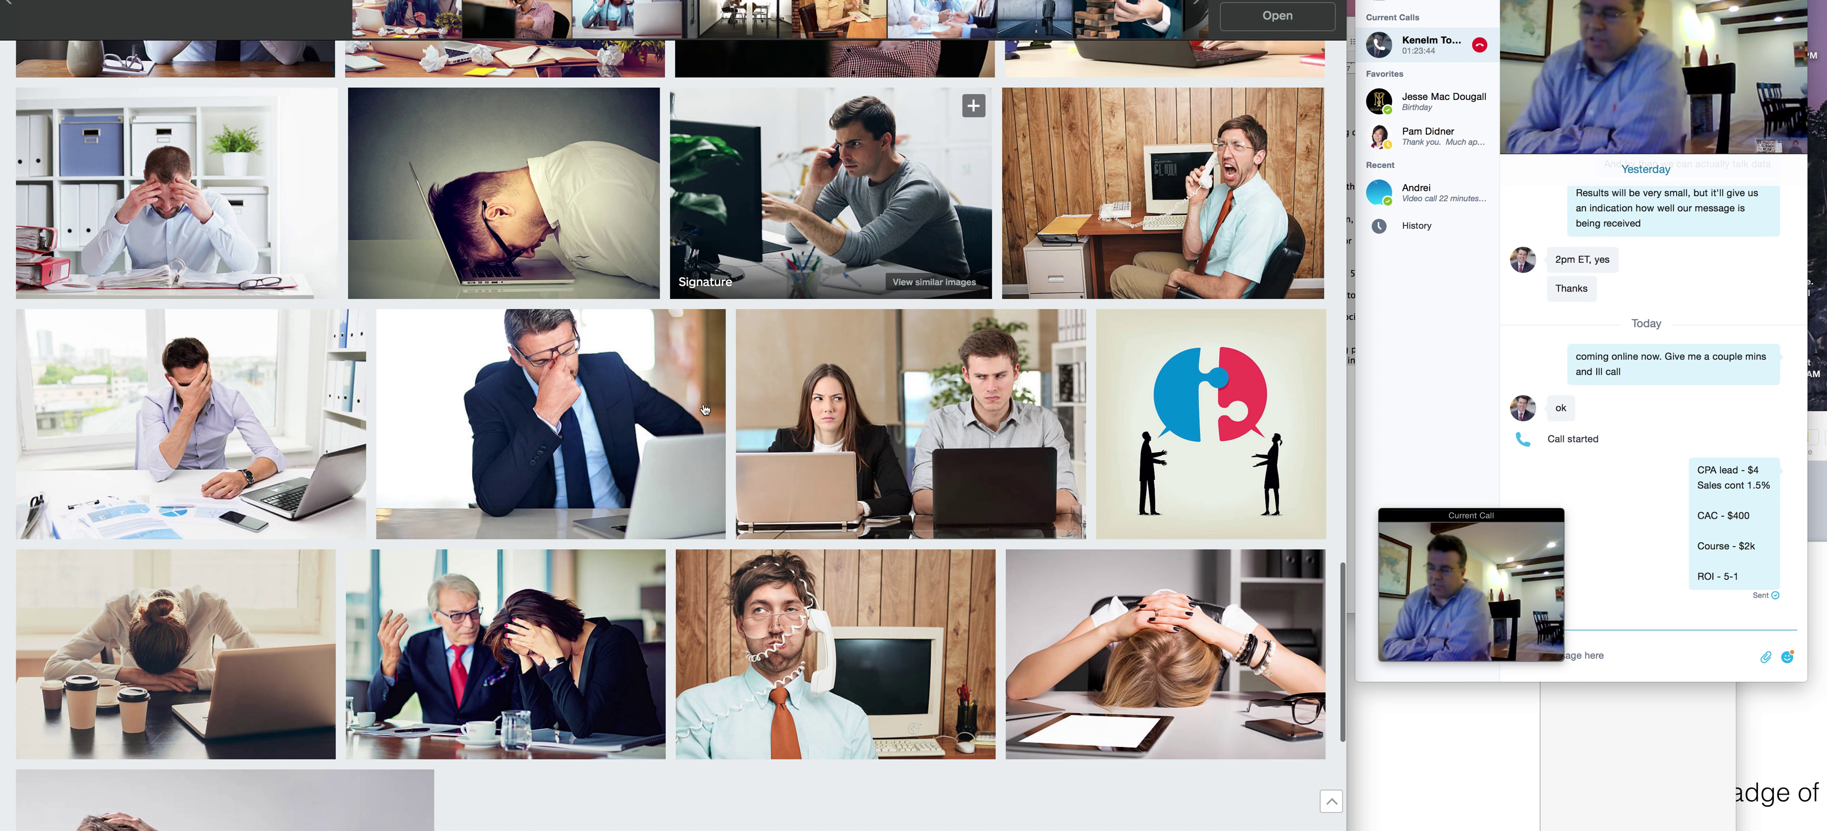
{"action": "scroll", "coordinate": [704, 409], "scroll_direction": "down", "scroll_amount": 3}
{"action": "left_click", "coordinate": [976, 428]}
{"action": "scroll", "coordinate": [554, 521], "scroll_direction": "down", "scroll_amount": 6}
{"action": "left_click", "coordinate": [415, 332]}
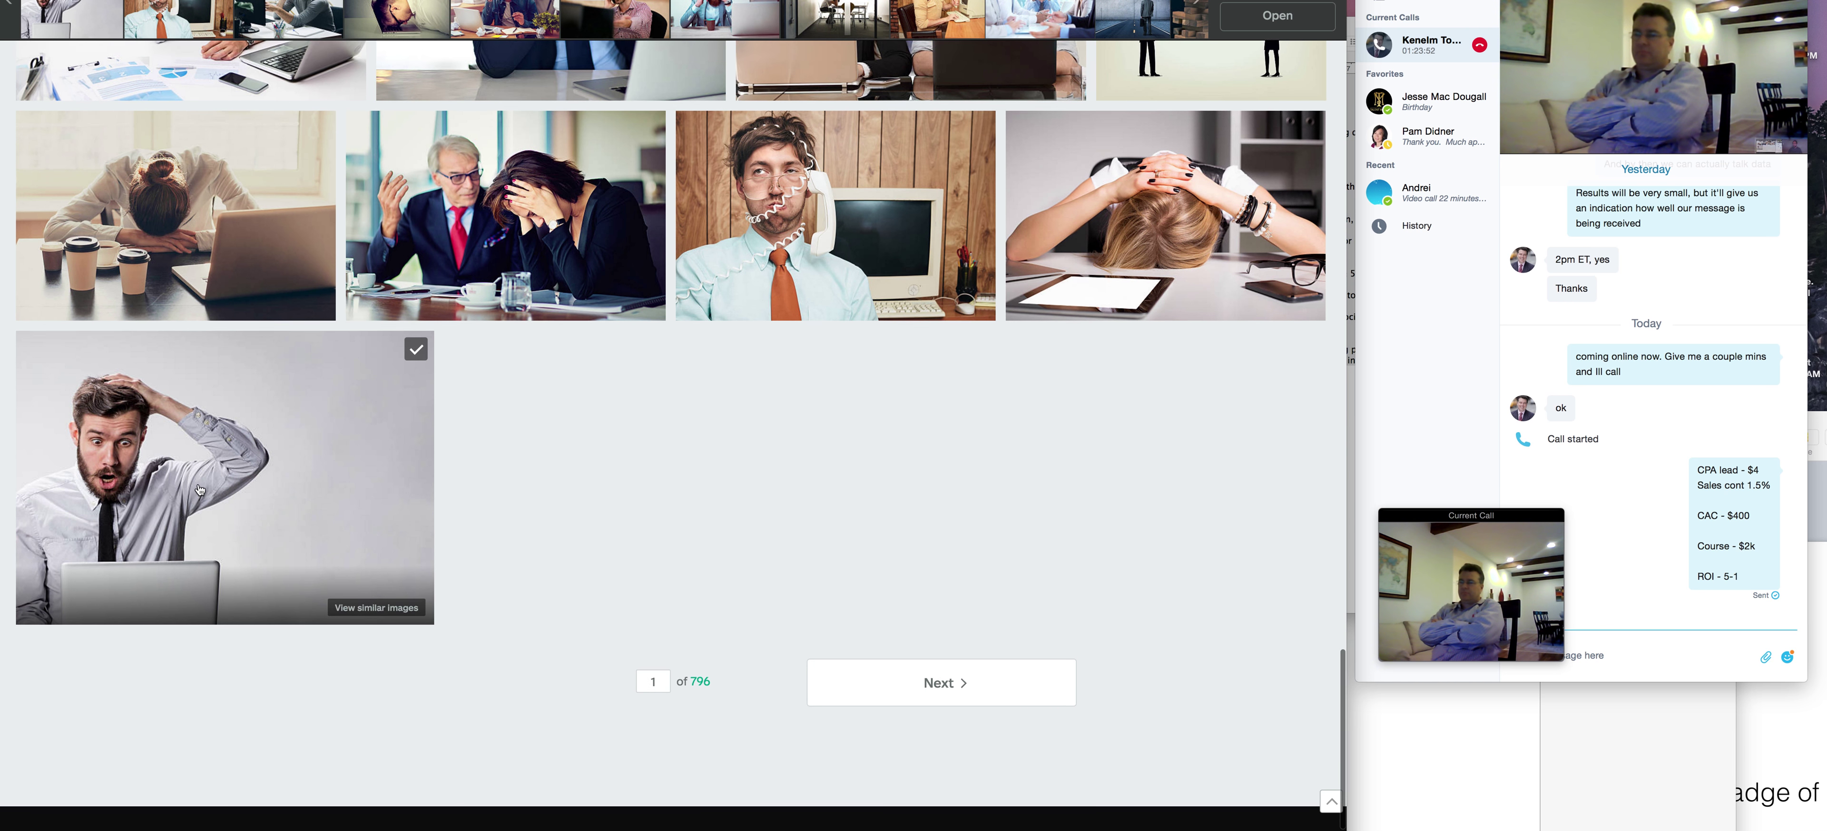
Go to page 2 of the business frustration results and add the illustration of the suited figure with a scribbled head.
{"action": "scroll", "coordinate": [199, 489], "scroll_direction": "up", "scroll_amount": 2}
{"action": "left_click", "coordinate": [889, 762]}
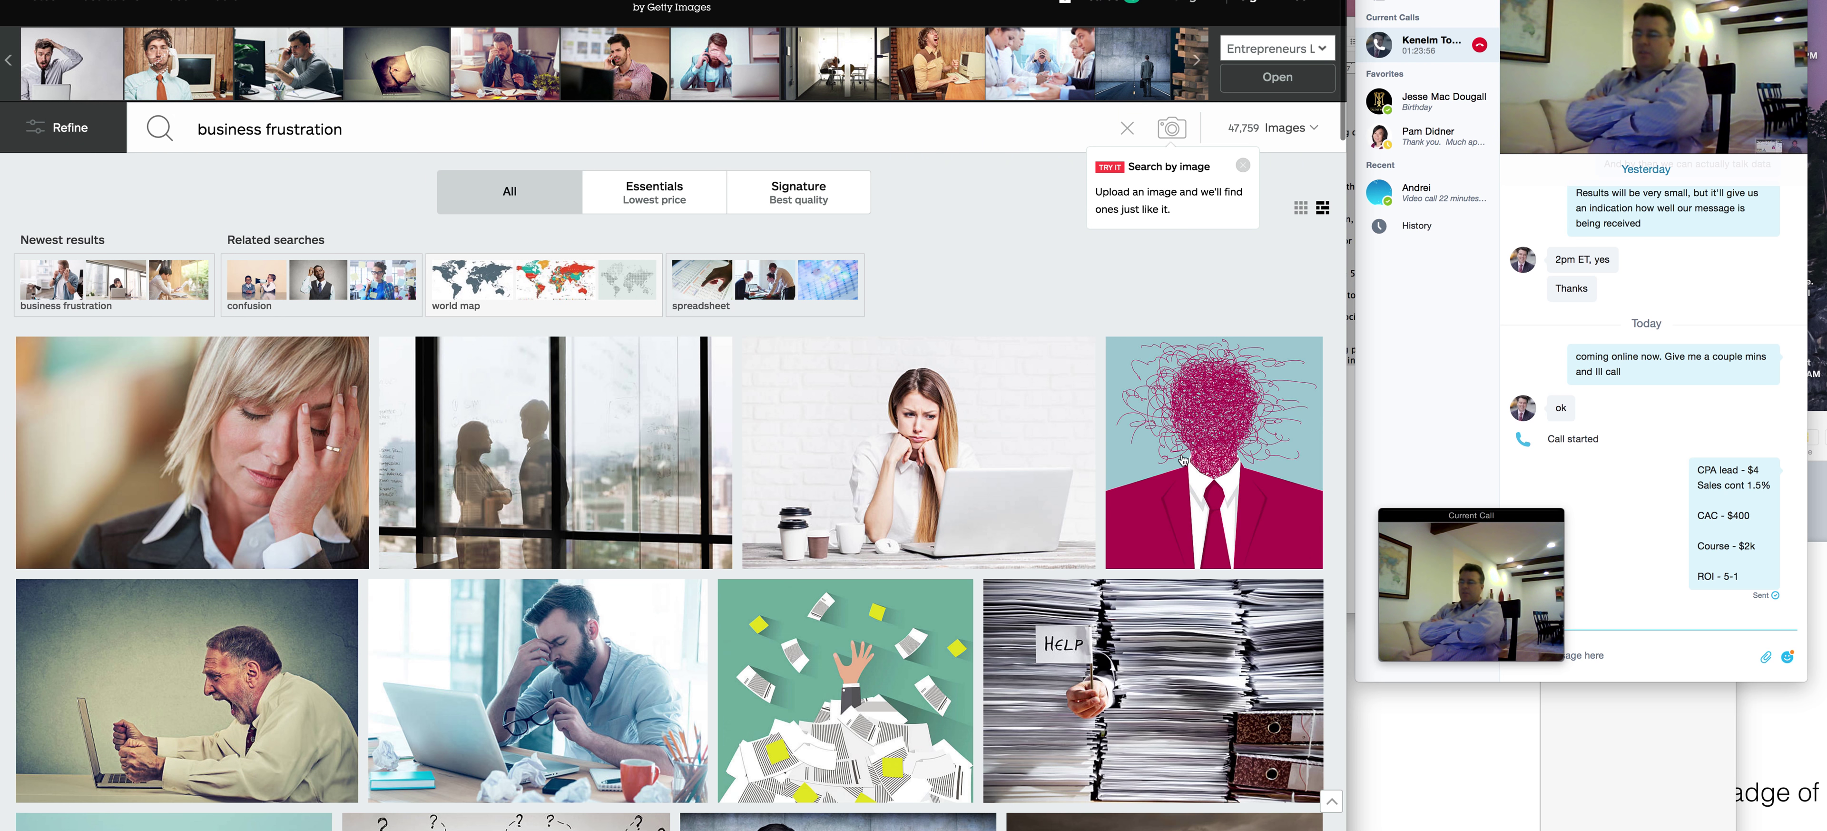
{"action": "scroll", "coordinate": [625, 520], "scroll_direction": "down", "scroll_amount": 2}
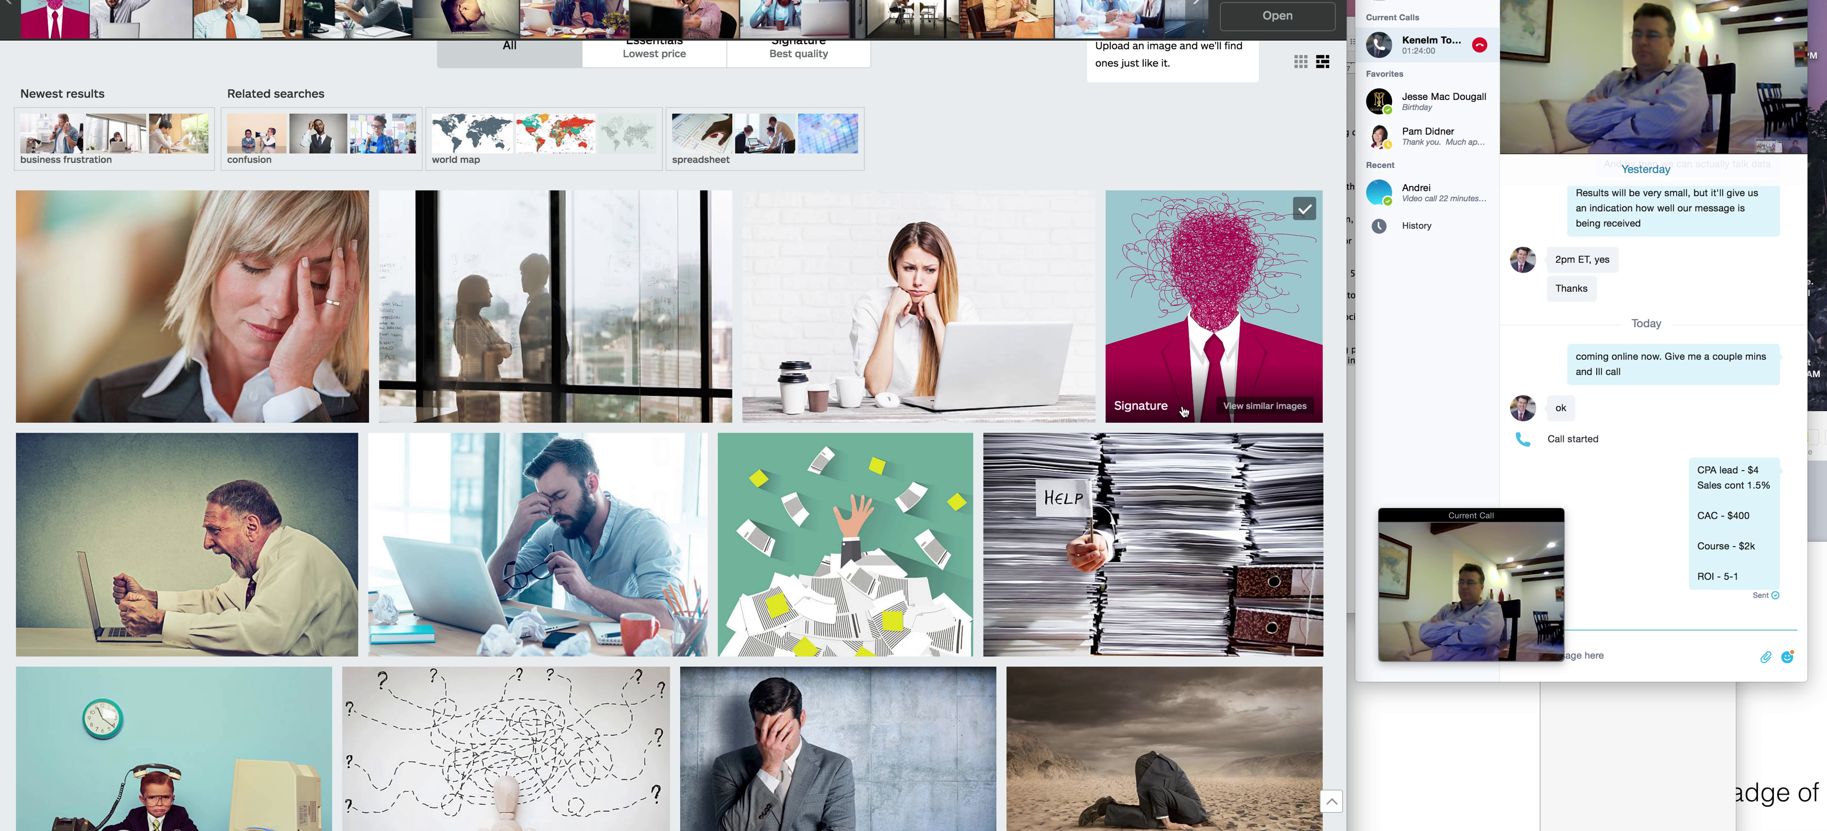
{"action": "scroll", "coordinate": [813, 566], "scroll_direction": "down", "scroll_amount": 4}
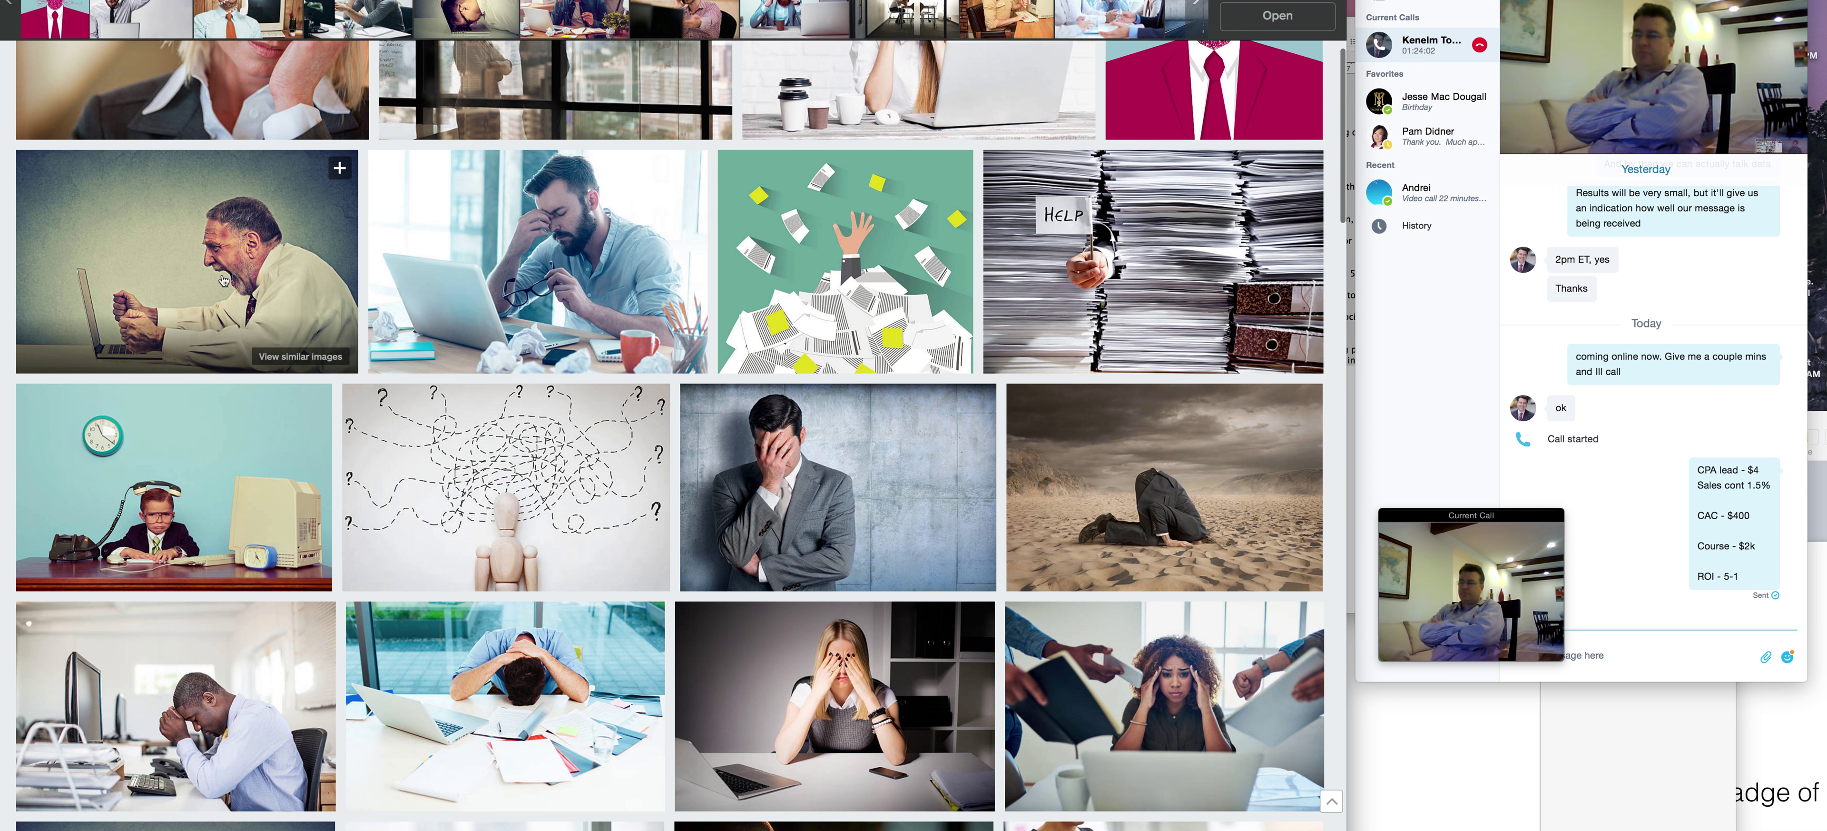
{"action": "scroll", "coordinate": [830, 450], "scroll_direction": "down", "scroll_amount": 3}
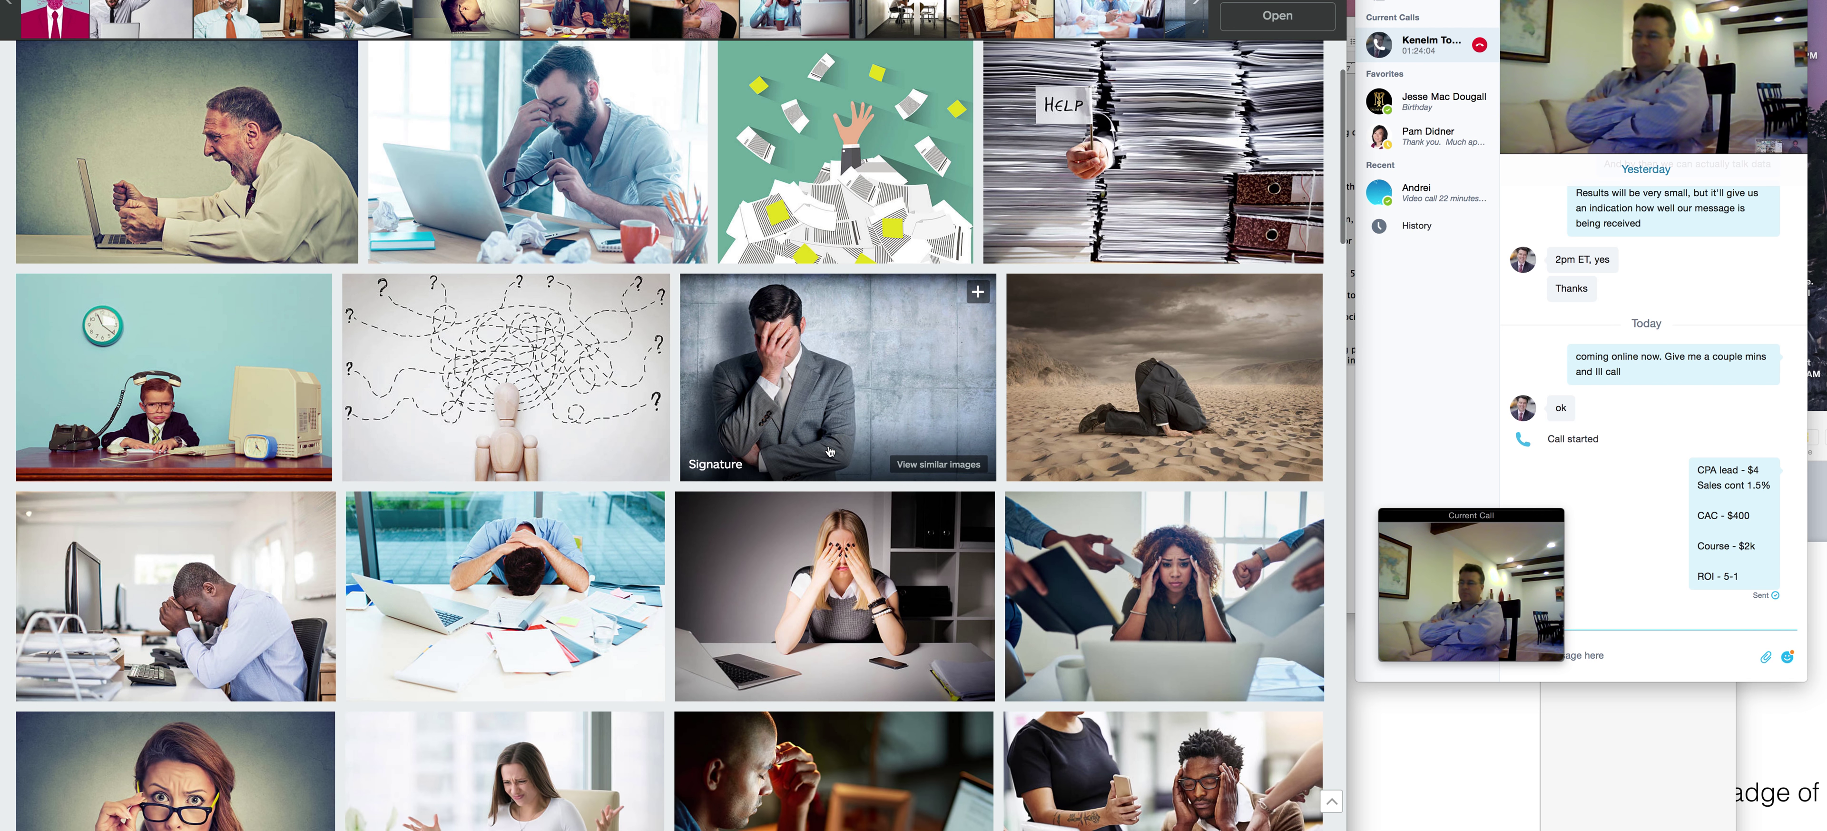
Add the boulder, brick wall, man with steaming ears and "NEXT ?" images to the board and scan the rest of page 2.
{"action": "scroll", "coordinate": [830, 451], "scroll_direction": "down", "scroll_amount": 8}
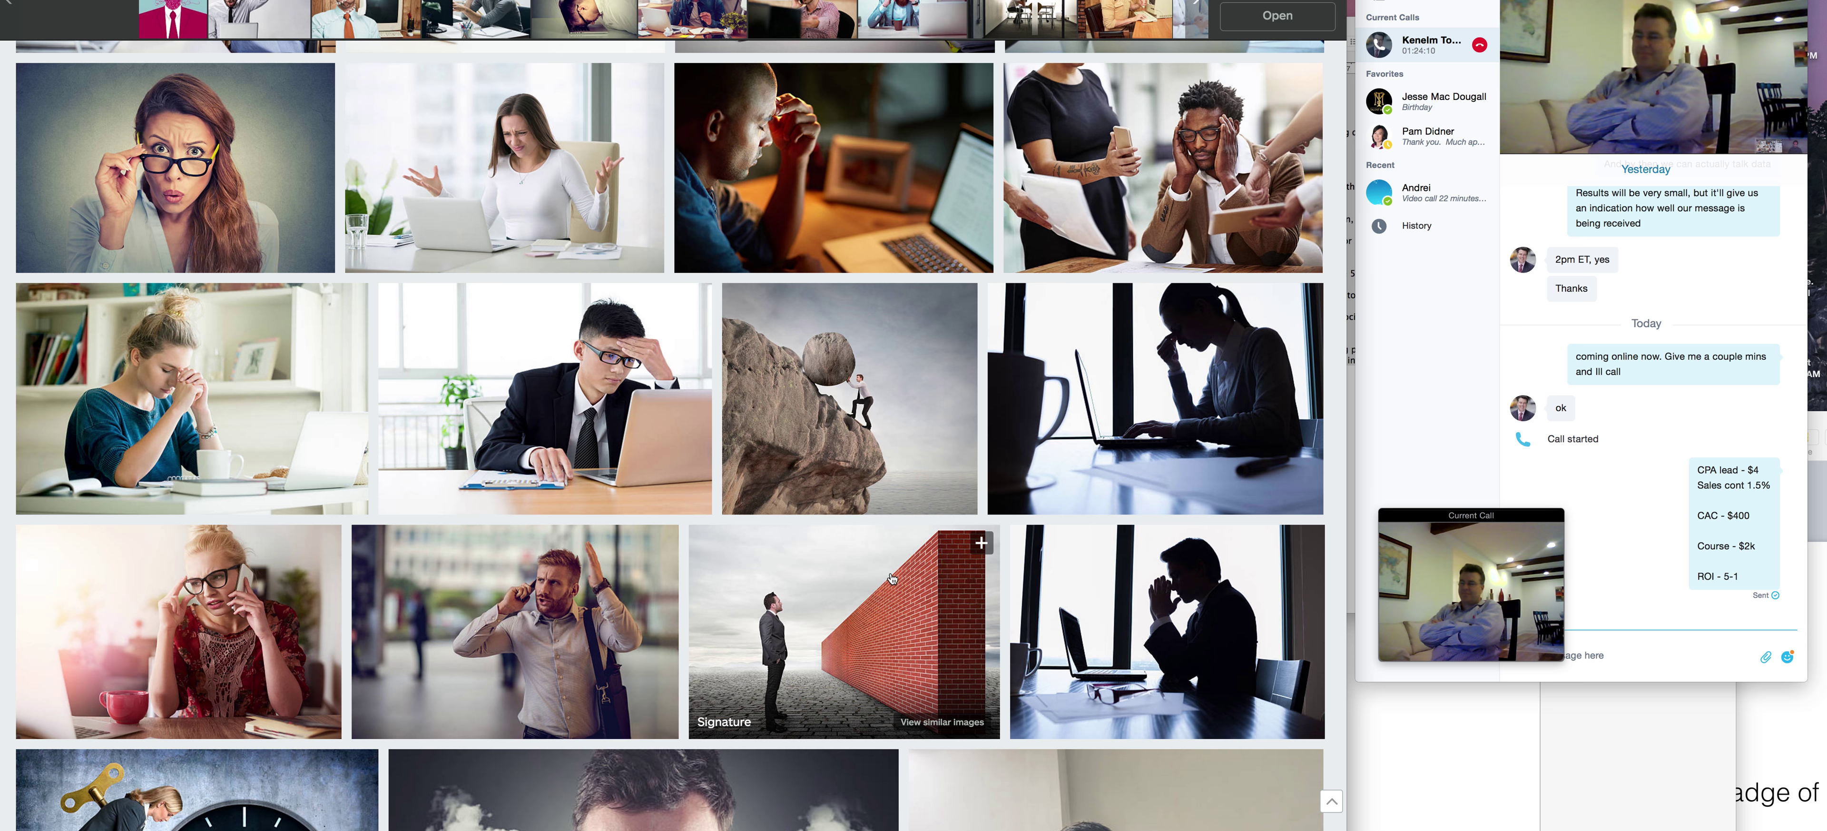
{"action": "scroll", "coordinate": [883, 411], "scroll_direction": "down", "scroll_amount": 5}
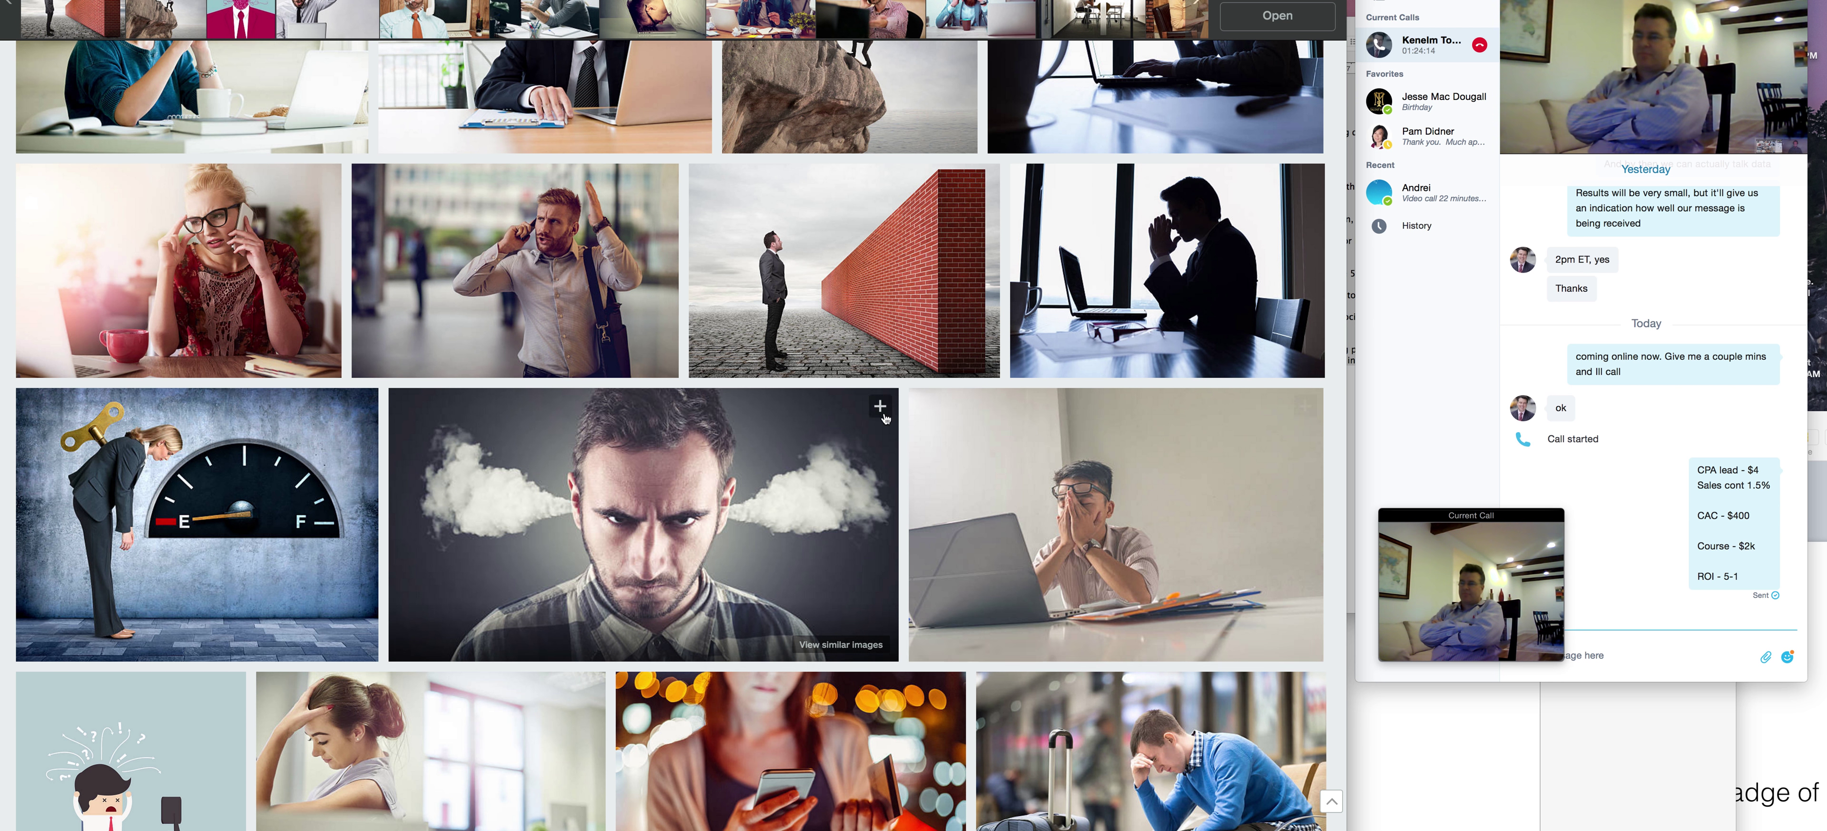
{"action": "scroll", "coordinate": [683, 504], "scroll_direction": "down", "scroll_amount": 2}
{"action": "scroll", "coordinate": [682, 503], "scroll_direction": "down", "scroll_amount": 6}
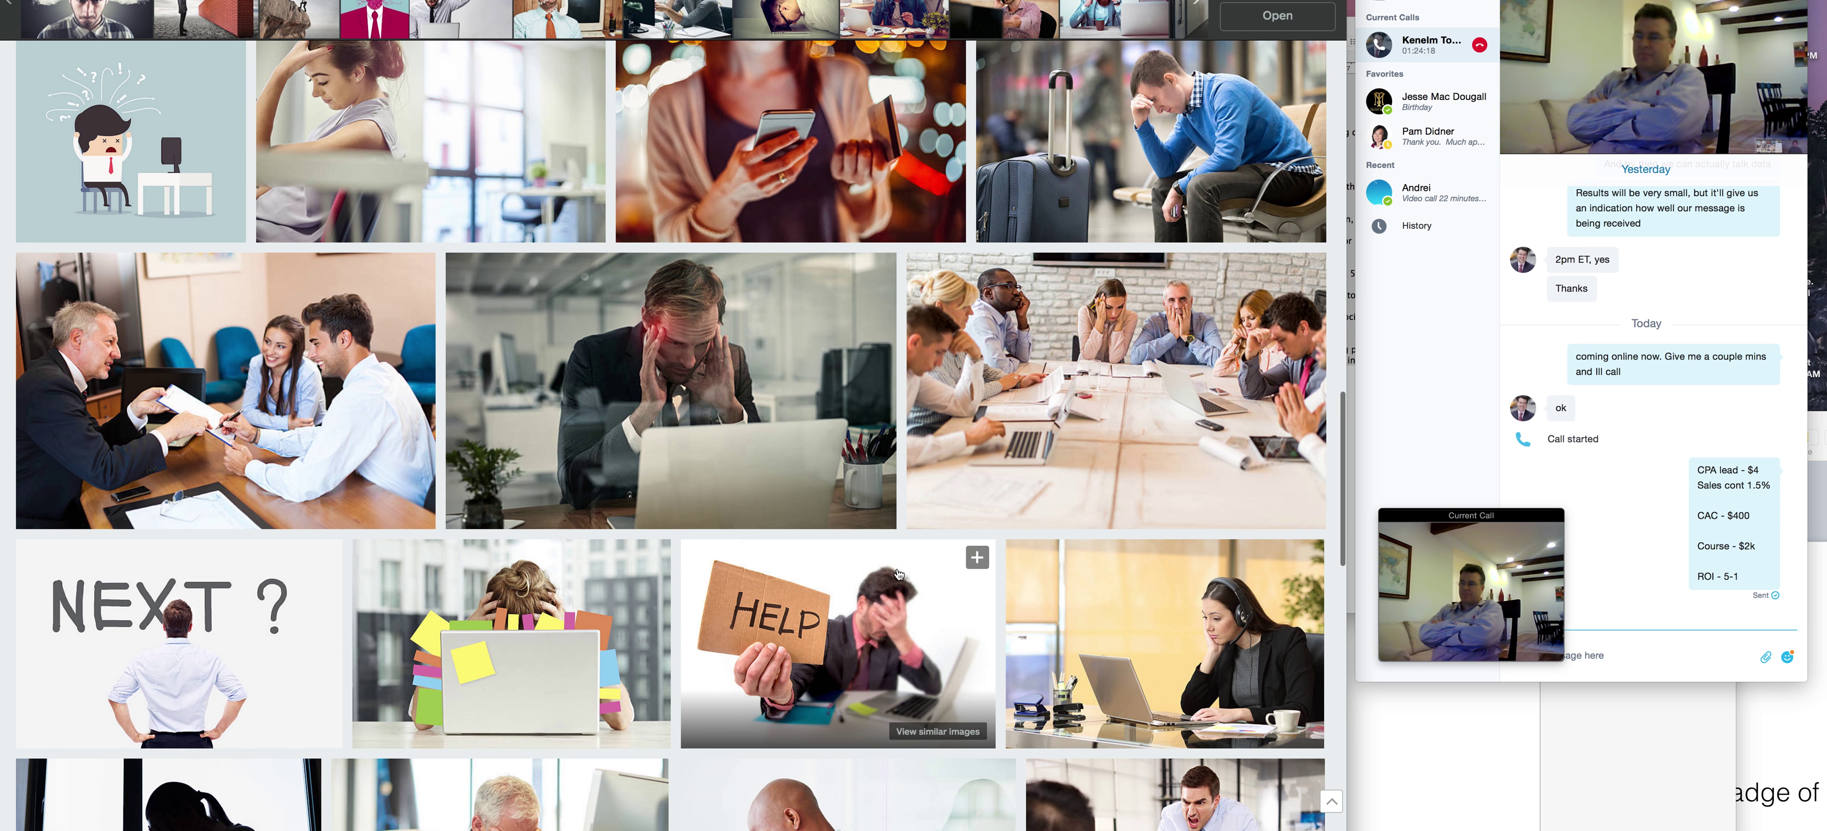
{"action": "scroll", "coordinate": [753, 566], "scroll_direction": "down", "scroll_amount": 1}
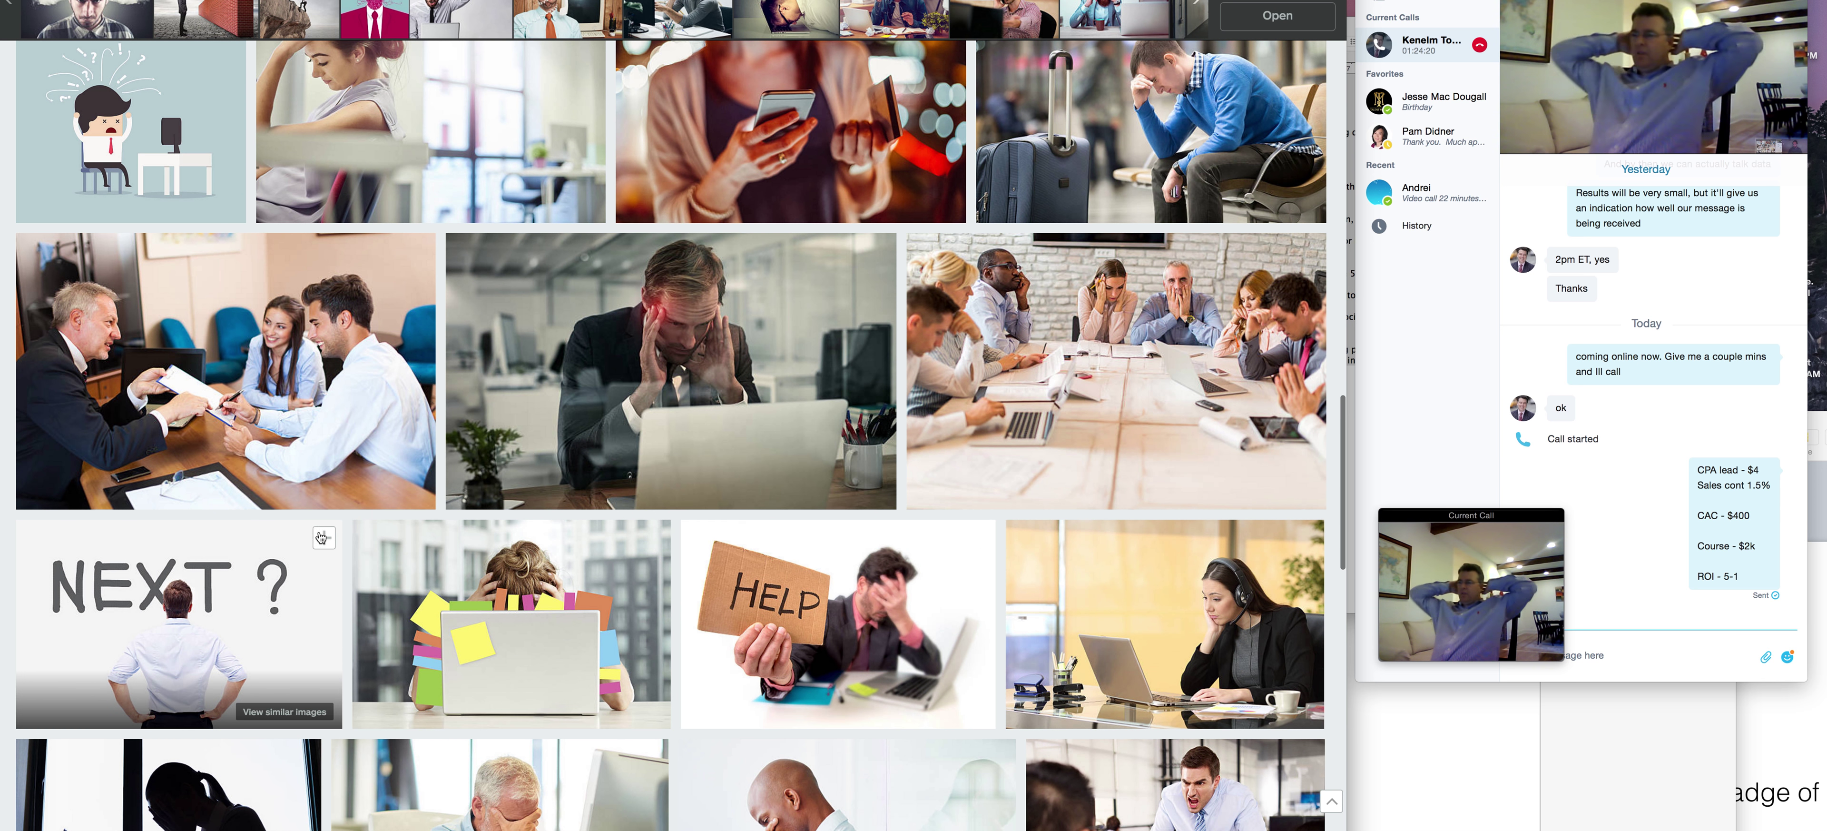
{"action": "scroll", "coordinate": [318, 405], "scroll_direction": "down", "scroll_amount": 4}
{"action": "scroll", "coordinate": [318, 405], "scroll_direction": "down", "scroll_amount": 17}
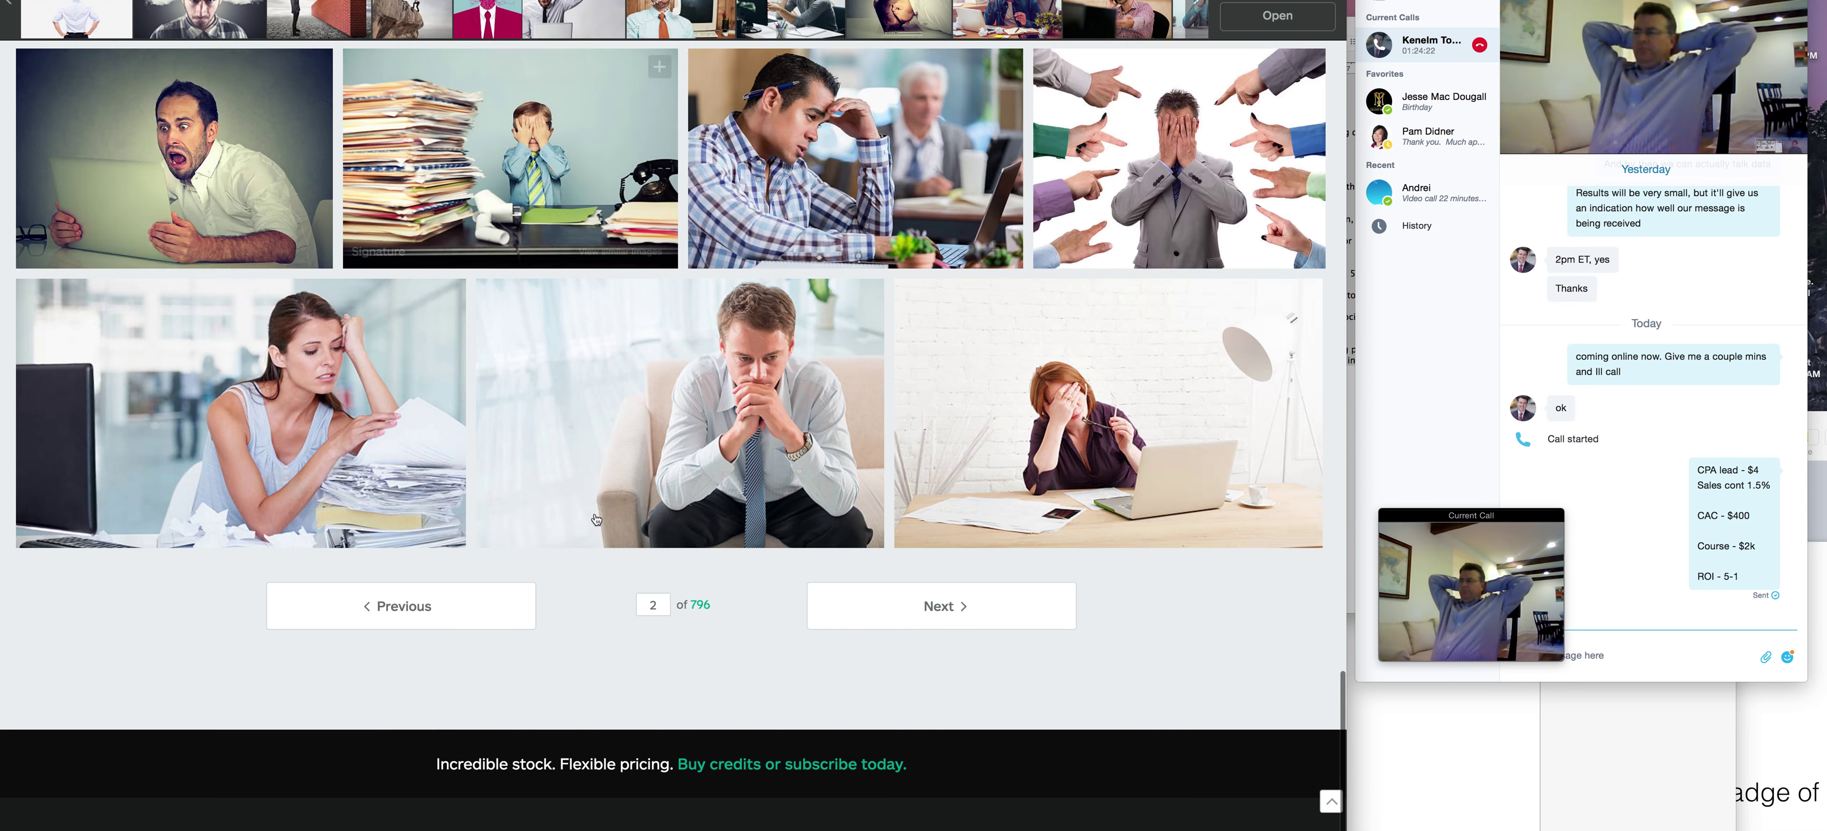
Search iStock for "business partner help" and dismiss the desktop notification.
{"action": "scroll", "coordinate": [644, 534], "scroll_direction": "up", "scroll_amount": 15}
{"action": "scroll", "coordinate": [288, 171], "scroll_direction": "up", "scroll_amount": 10}
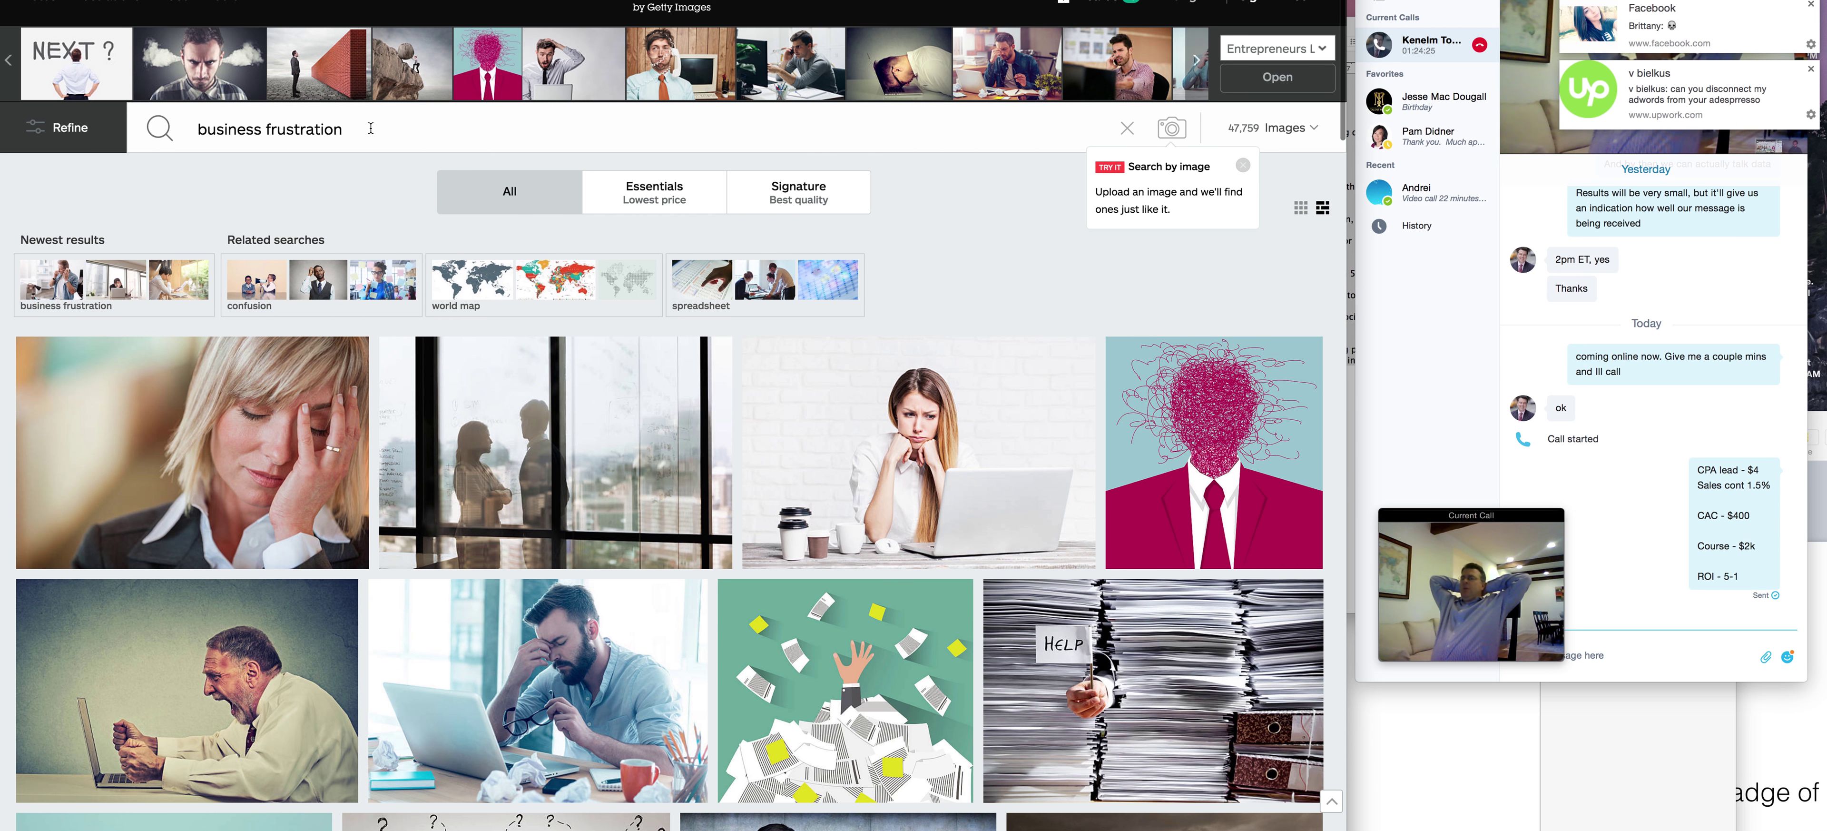
{"action": "left_click", "coordinate": [371, 127]}
{"action": "triple_click", "coordinate": [371, 127]}
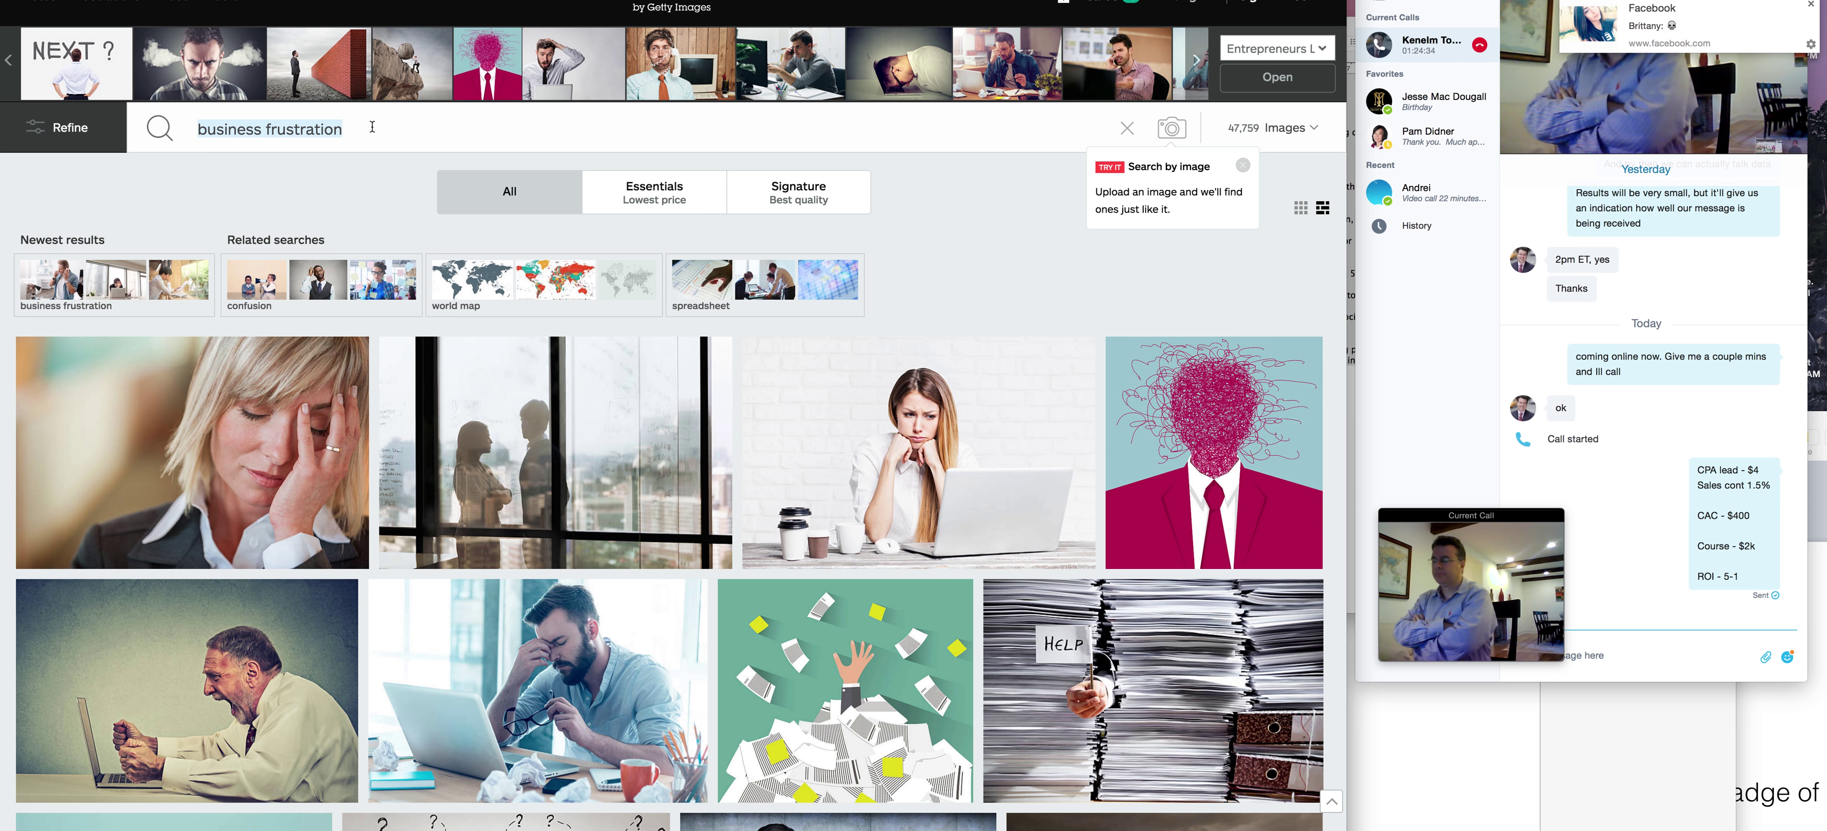
{"action": "type", "text": "business partner help"}
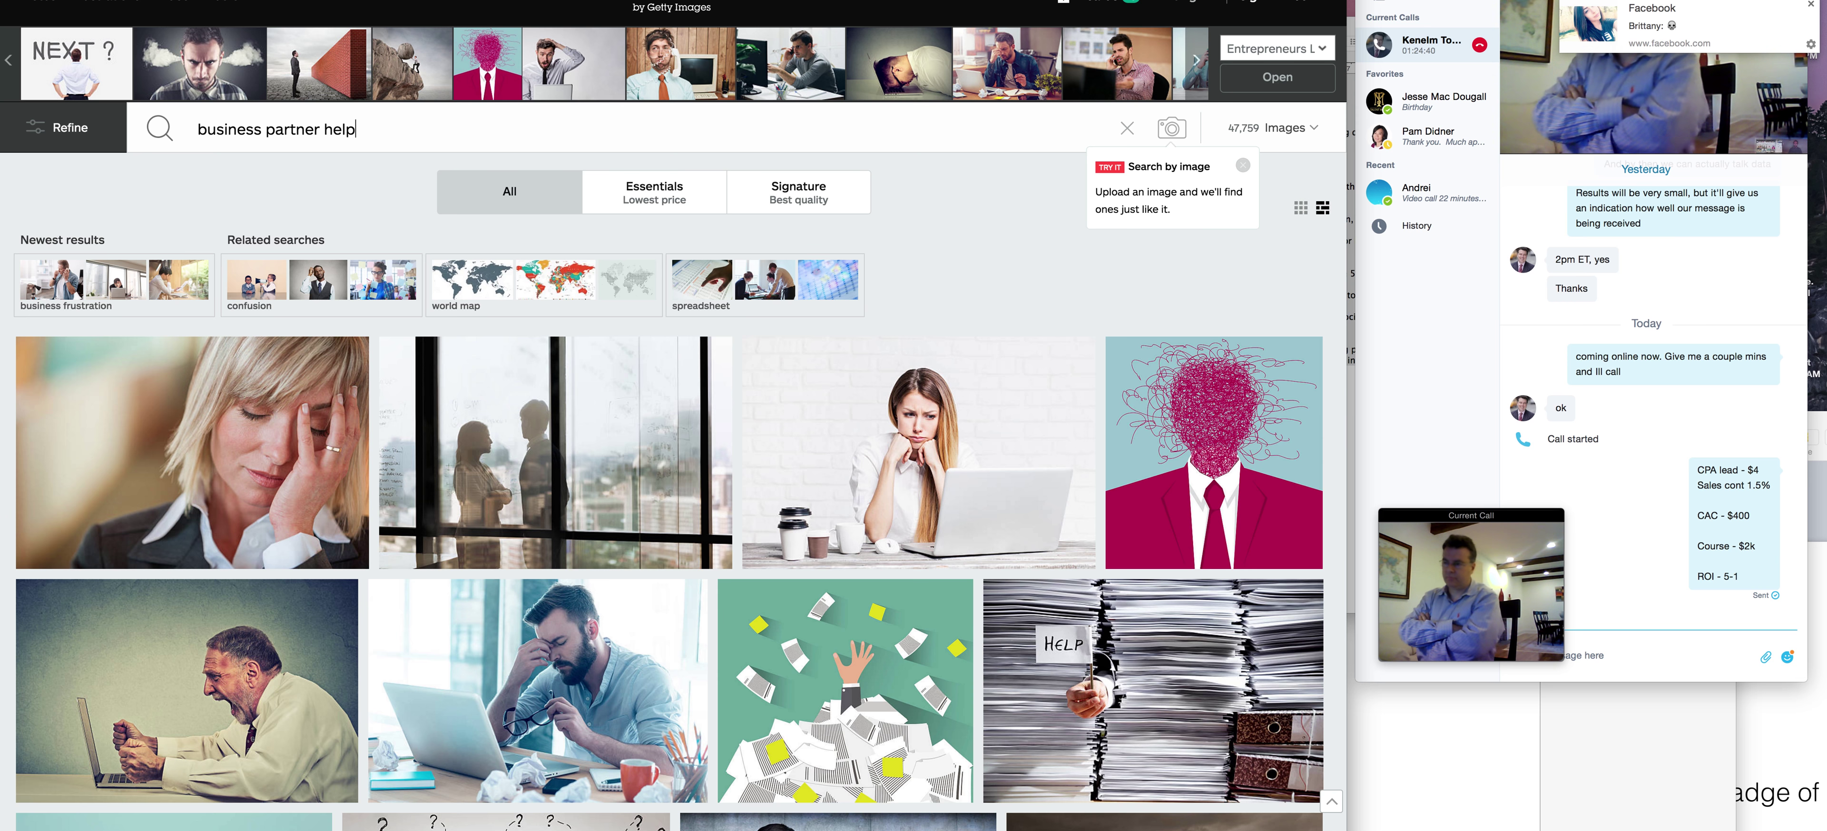
{"action": "key", "text": "Return"}
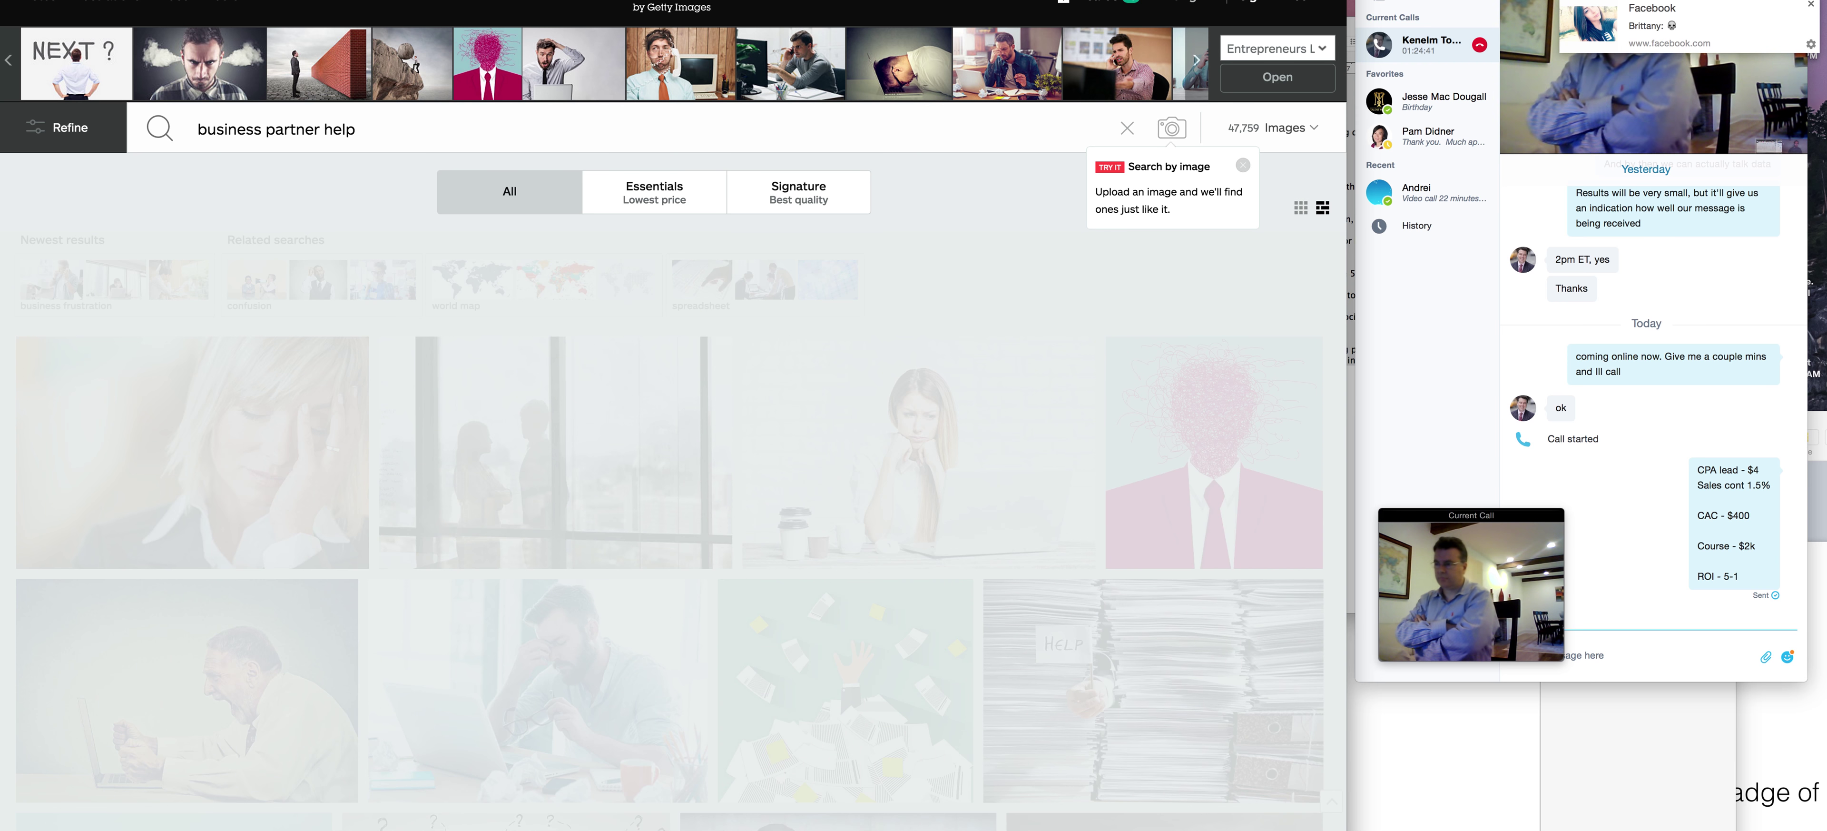
{"action": "left_click", "coordinate": [1809, 4]}
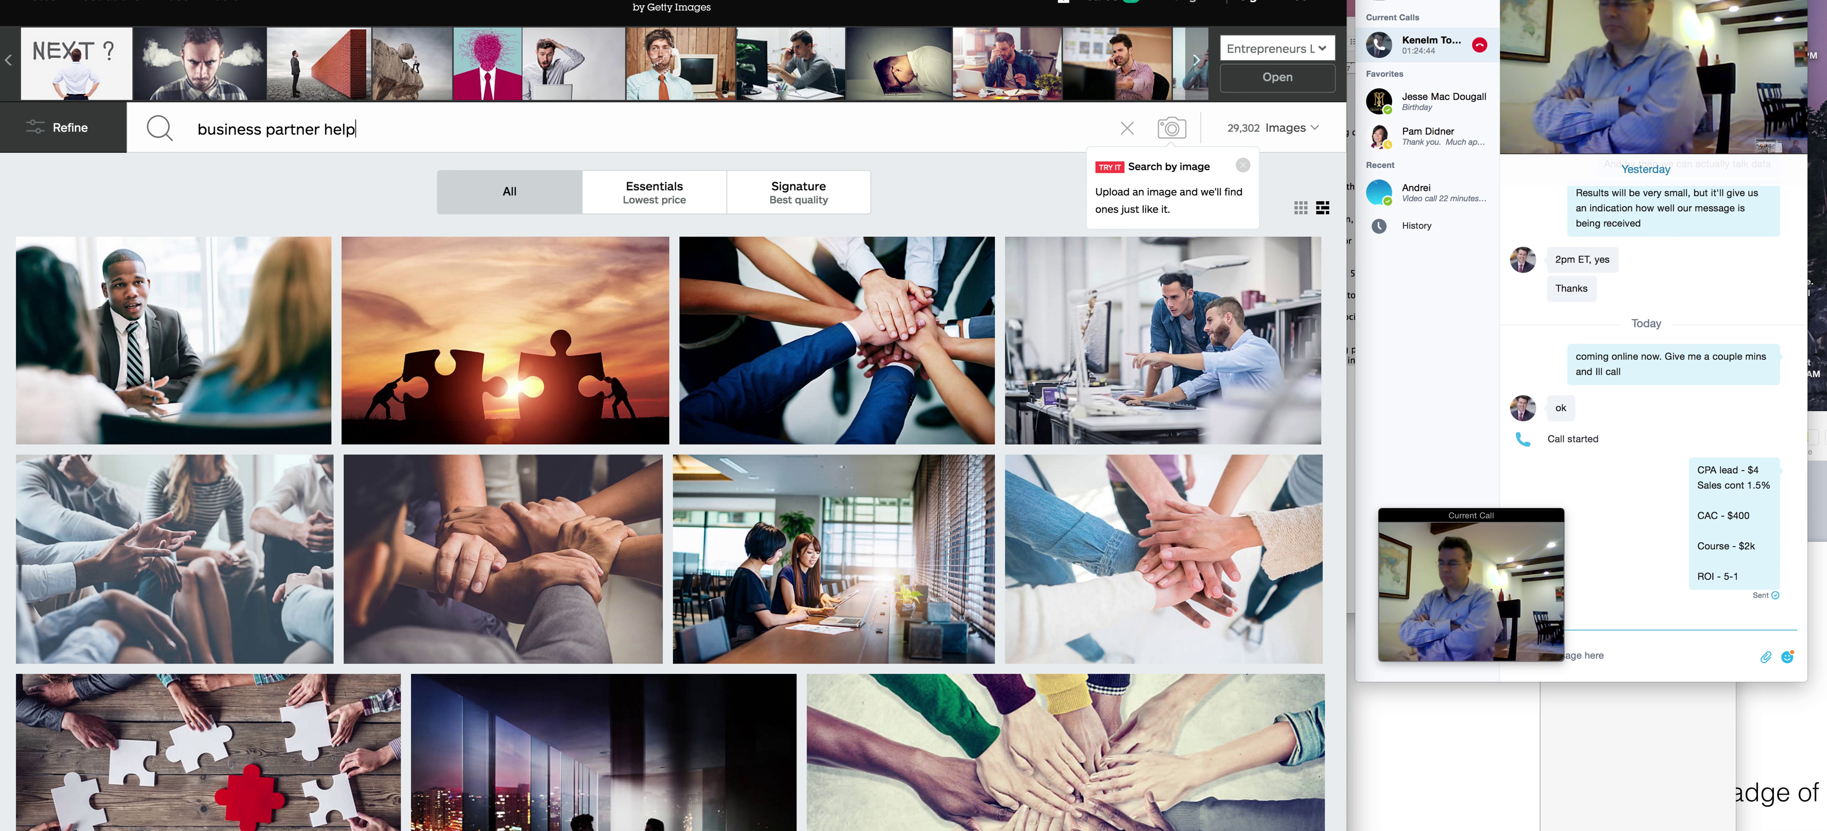
Add the red-and-white puzzle image and the overhead team puzzle image from the partner help results to the board.
{"action": "mouse_move", "coordinate": [634, 394]}
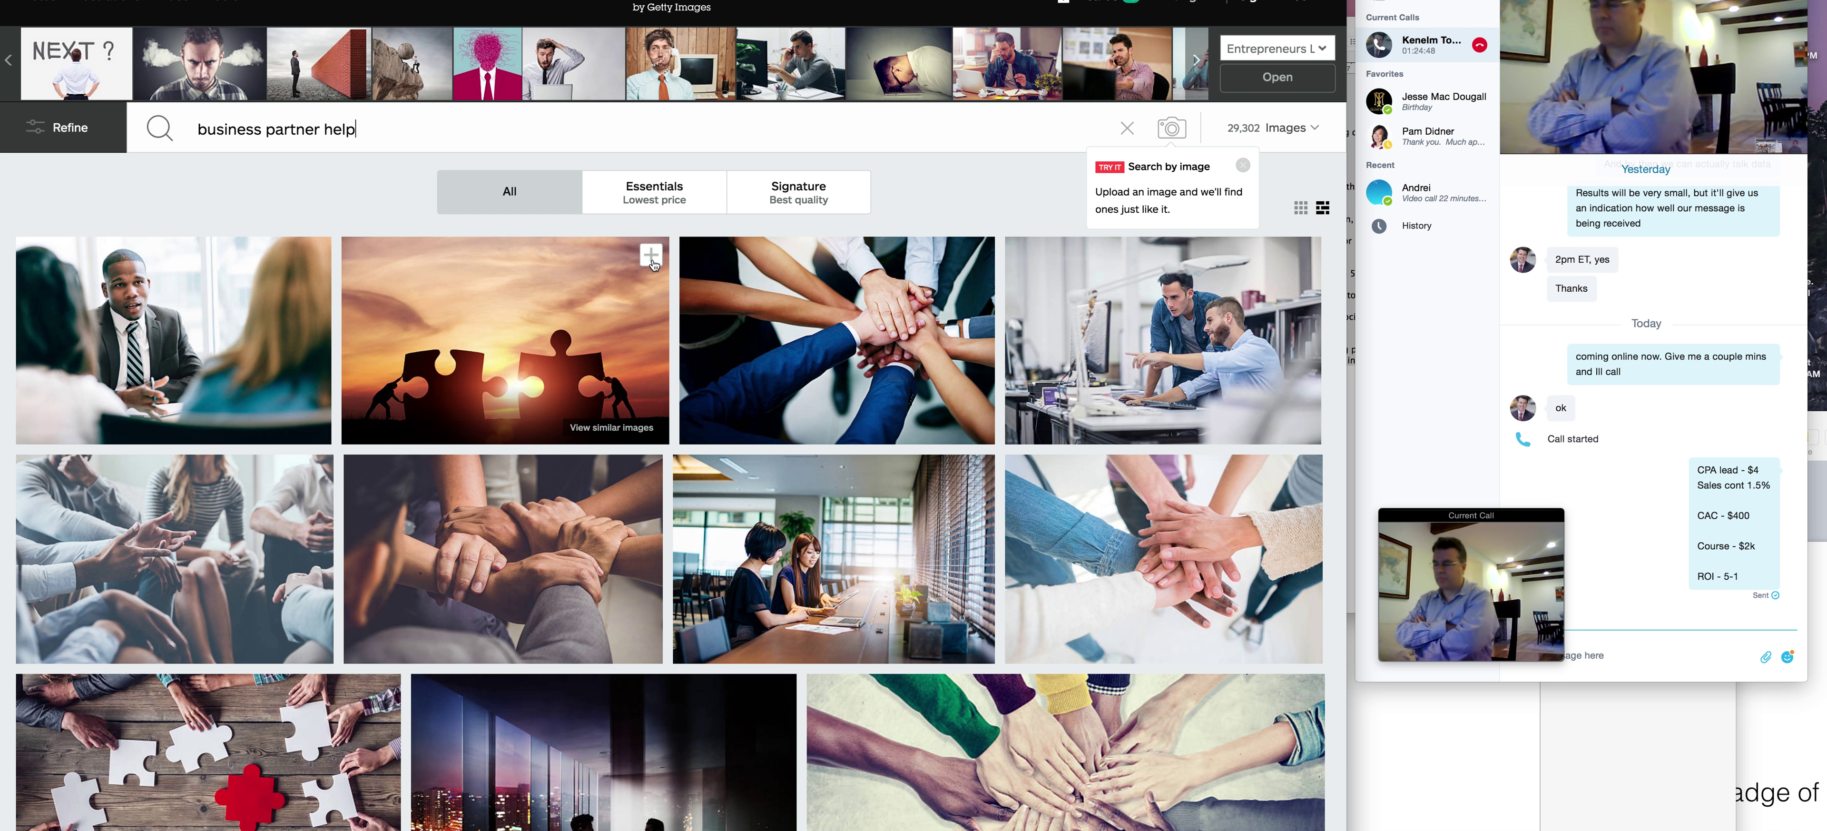
{"action": "mouse_move", "coordinate": [1302, 266]}
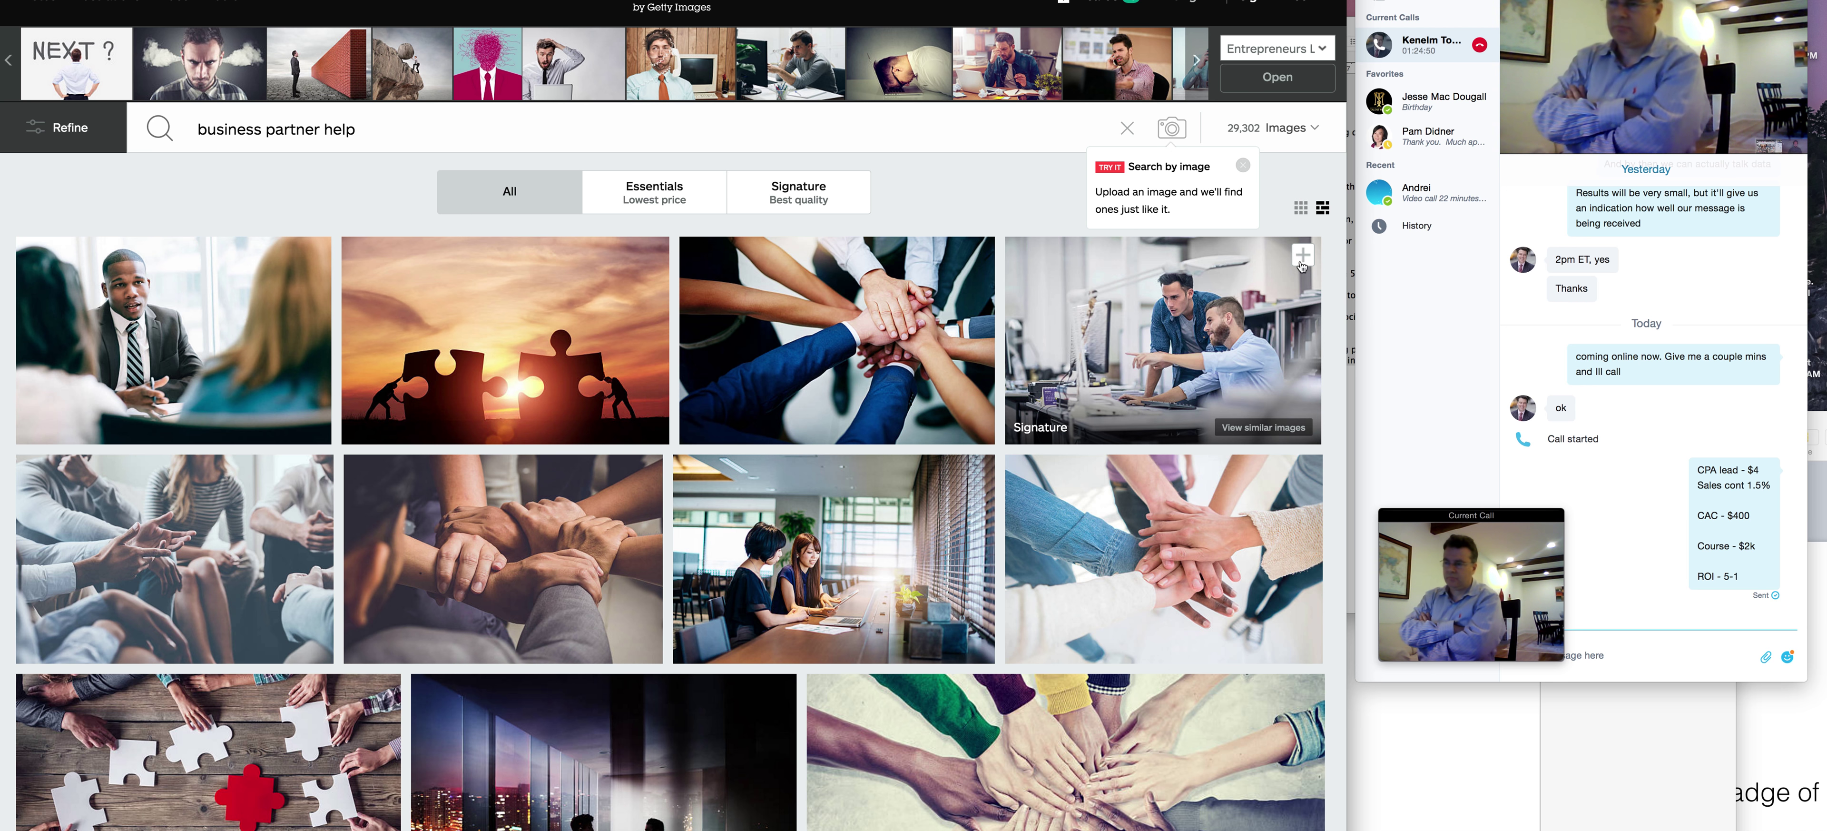
{"action": "scroll", "coordinate": [1226, 379], "scroll_direction": "down", "scroll_amount": 5}
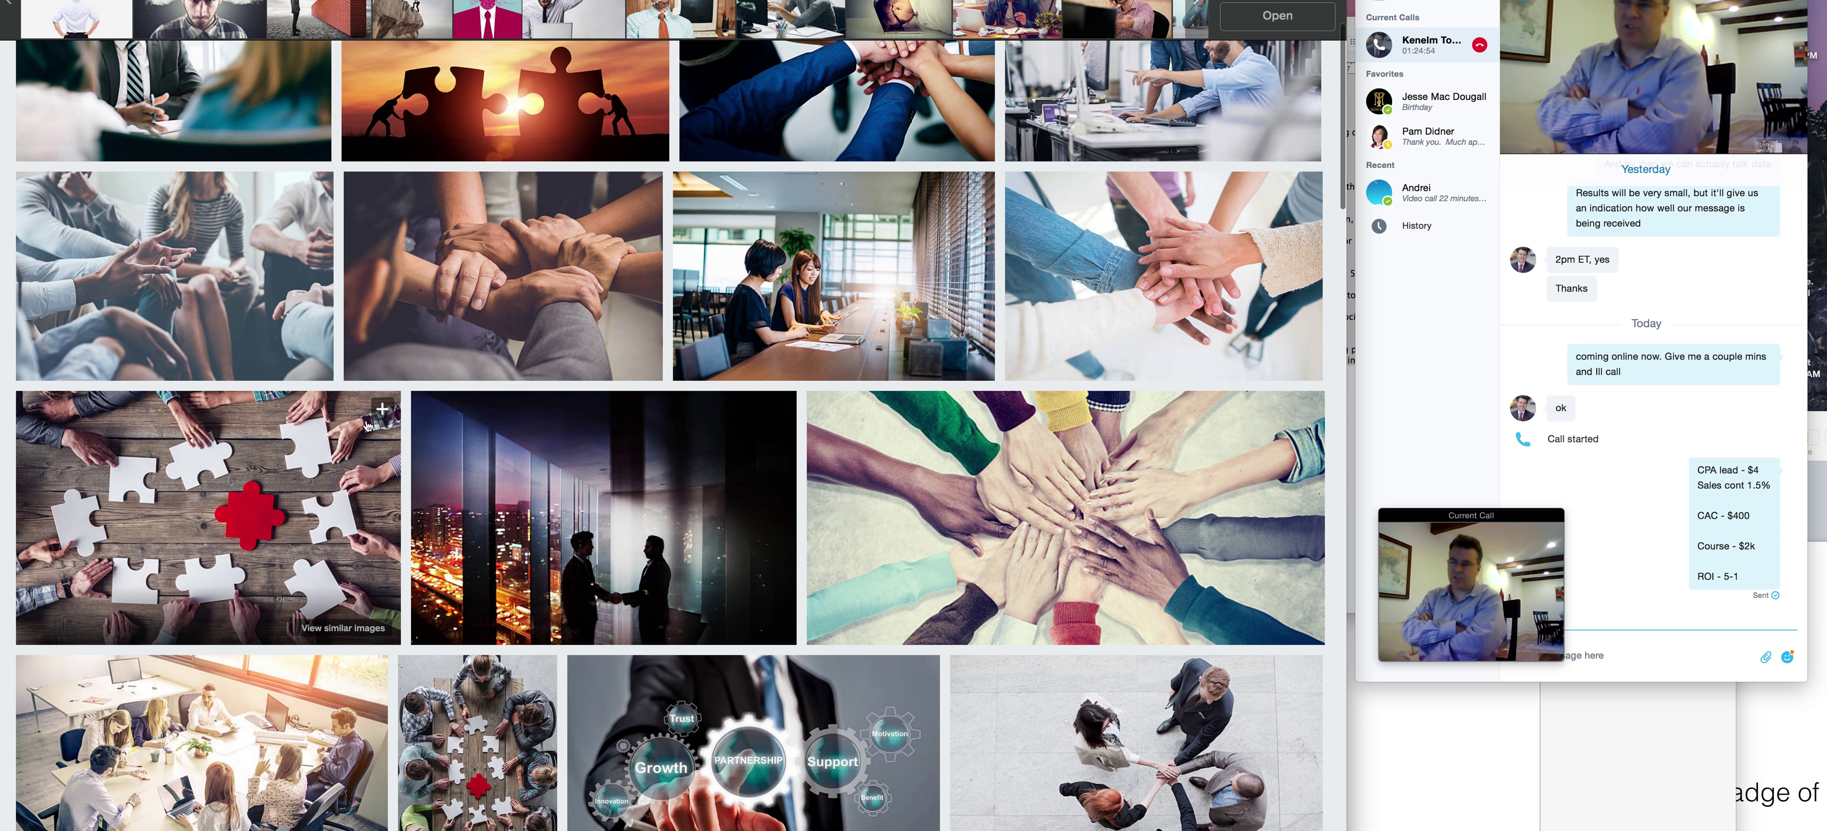
{"action": "scroll", "coordinate": [381, 411], "scroll_direction": "down", "scroll_amount": 5}
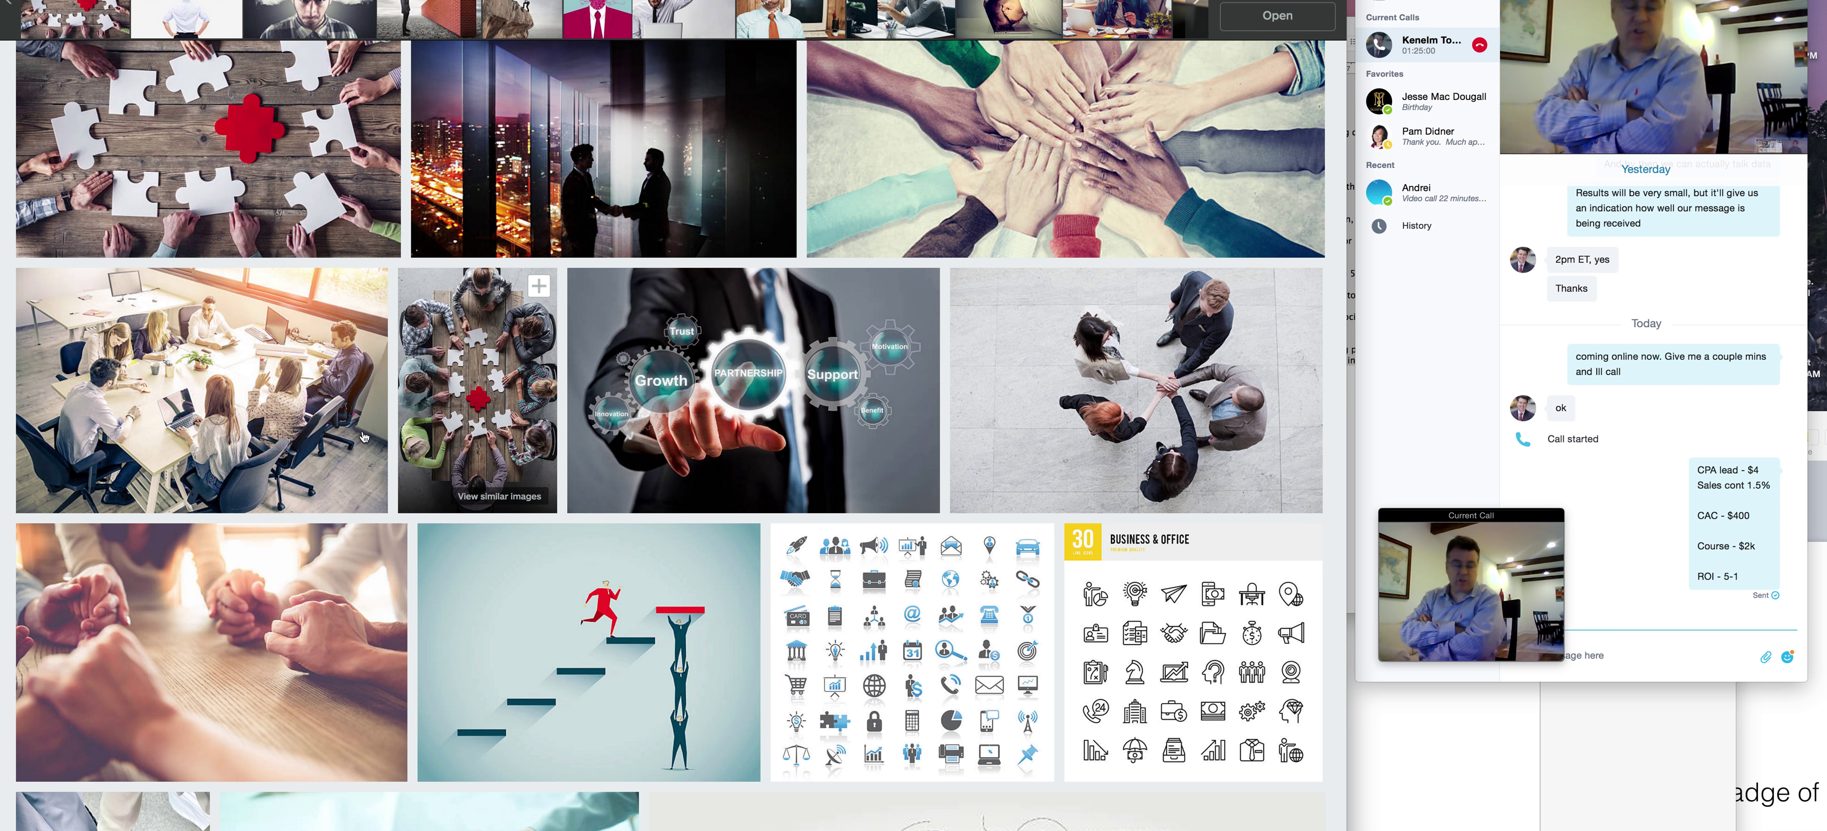
{"action": "scroll", "coordinate": [350, 399], "scroll_direction": "down", "scroll_amount": 3}
{"action": "scroll", "coordinate": [869, 408], "scroll_direction": "down", "scroll_amount": 5}
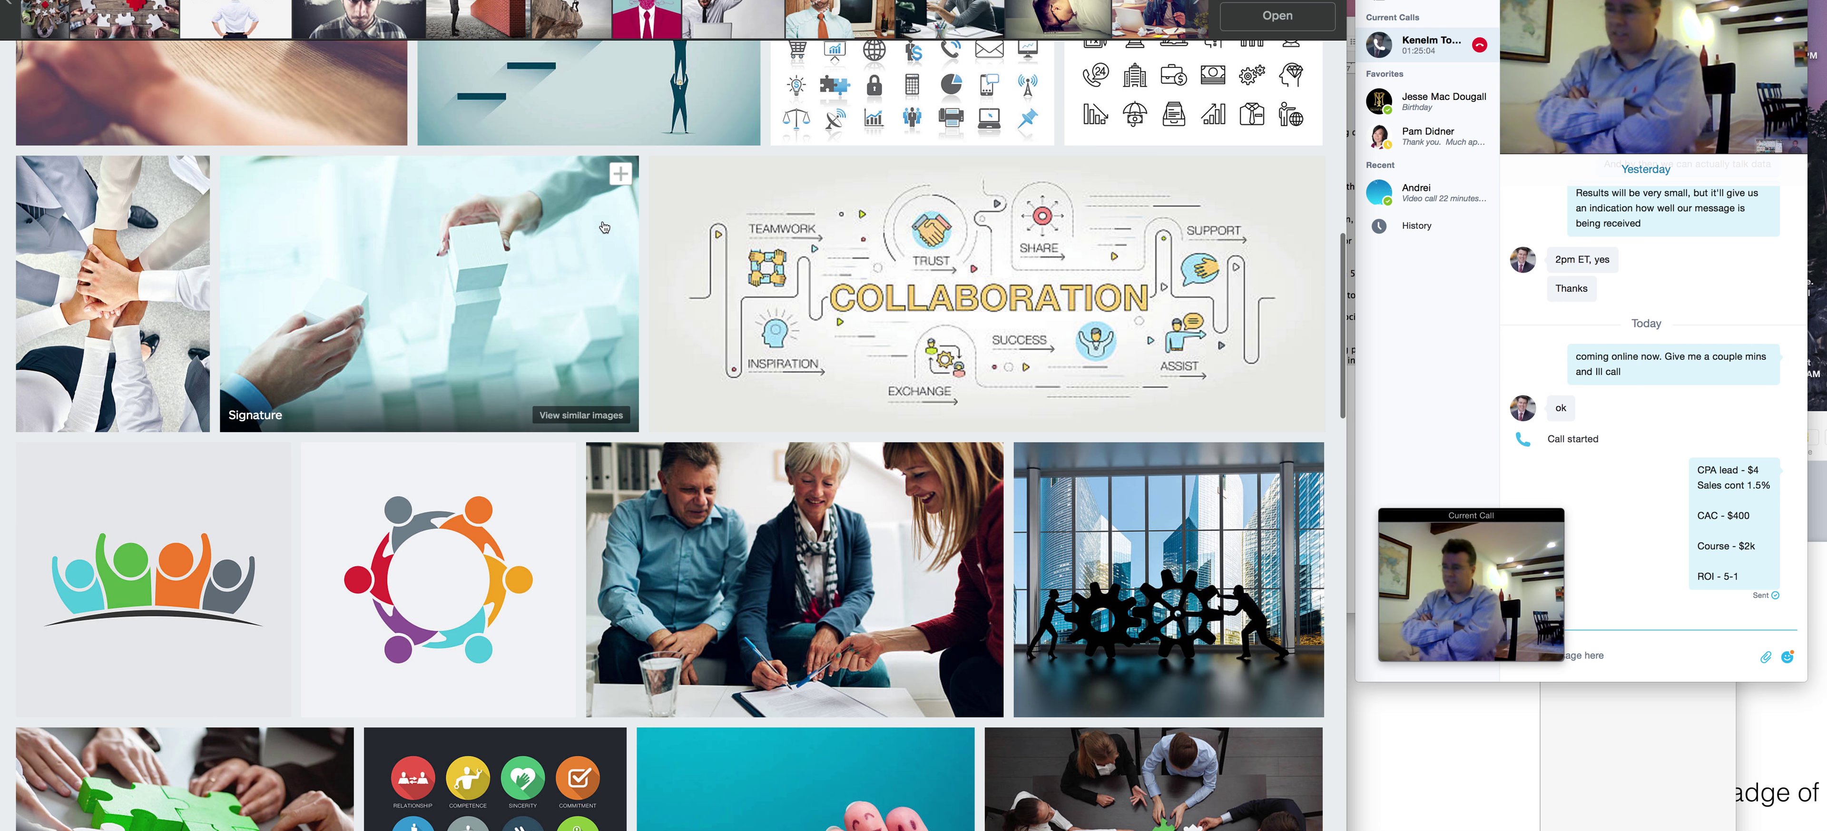
Add the stacked blocks, green puzzle hands, smiling fingers, overhead green puzzle, skyline gears and sunlit puzzle silhouette images to the board.
{"action": "scroll", "coordinate": [604, 227], "scroll_direction": "down", "scroll_amount": 4}
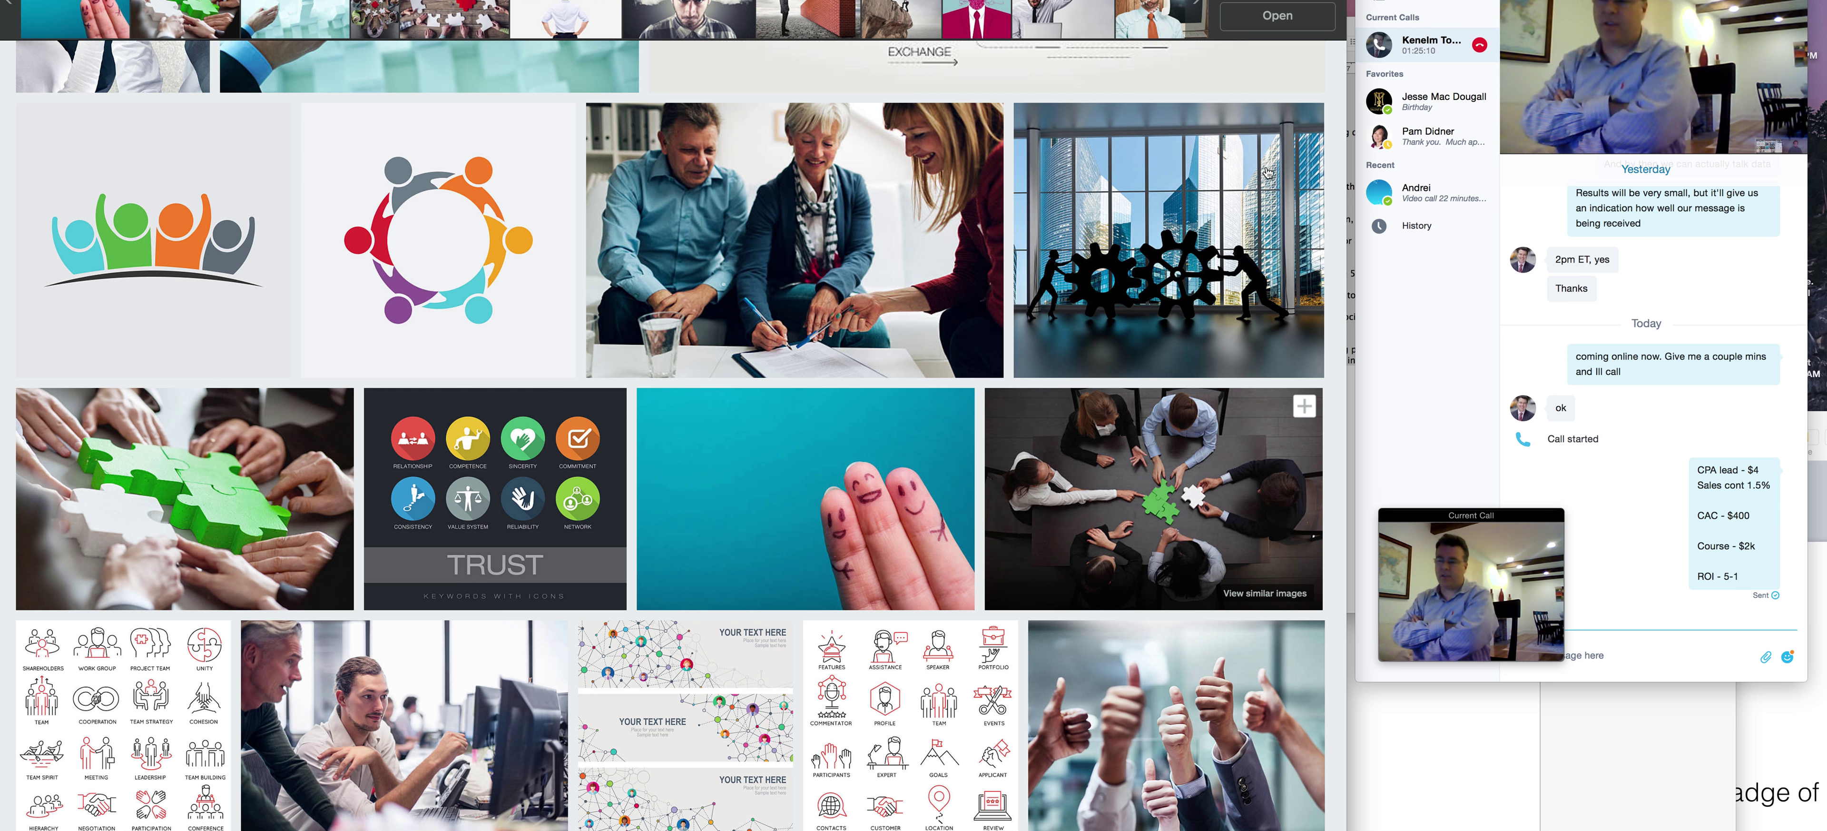
{"action": "scroll", "coordinate": [915, 312], "scroll_direction": "down", "scroll_amount": 5}
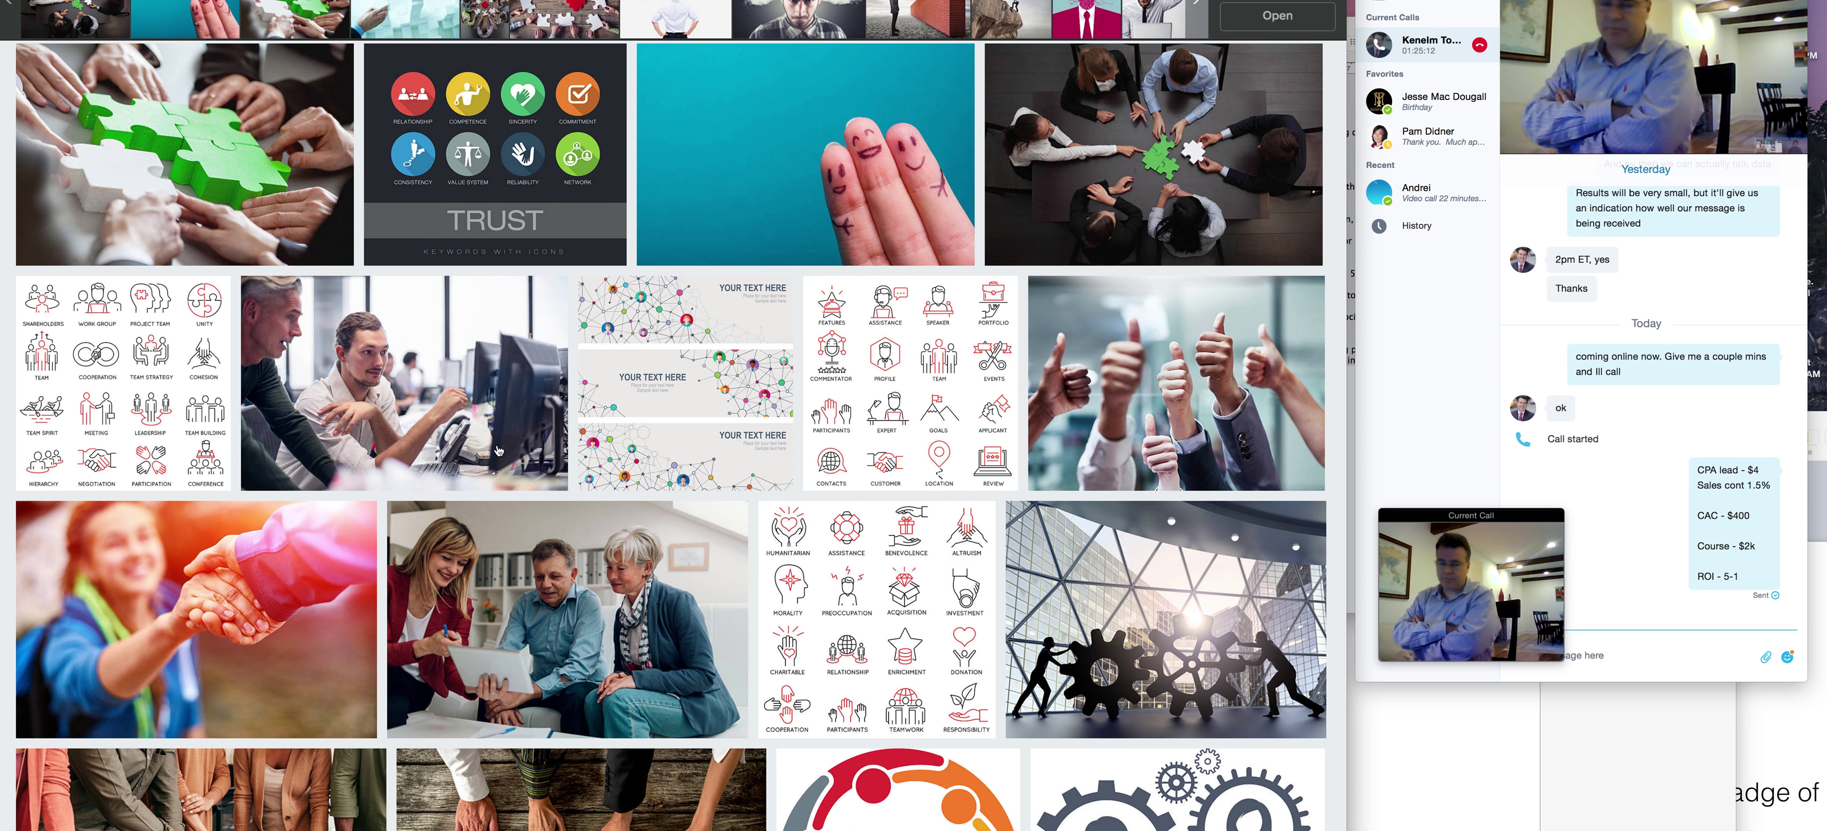
{"action": "scroll", "coordinate": [630, 512], "scroll_direction": "down", "scroll_amount": 5}
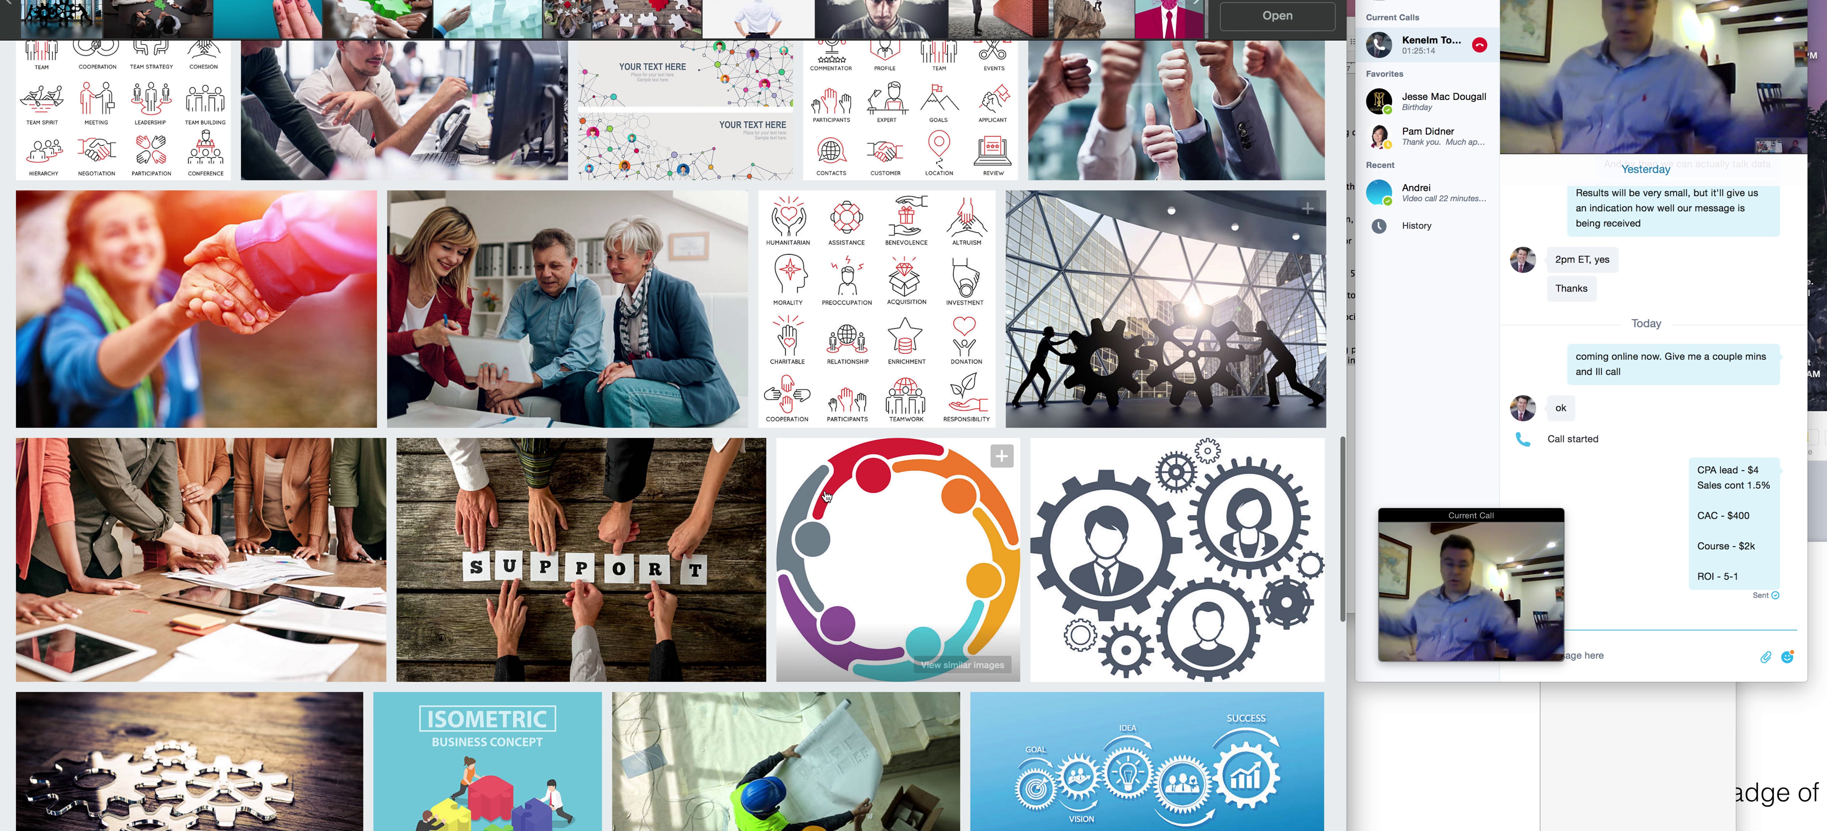
{"action": "scroll", "coordinate": [630, 512], "scroll_direction": "down", "scroll_amount": 5}
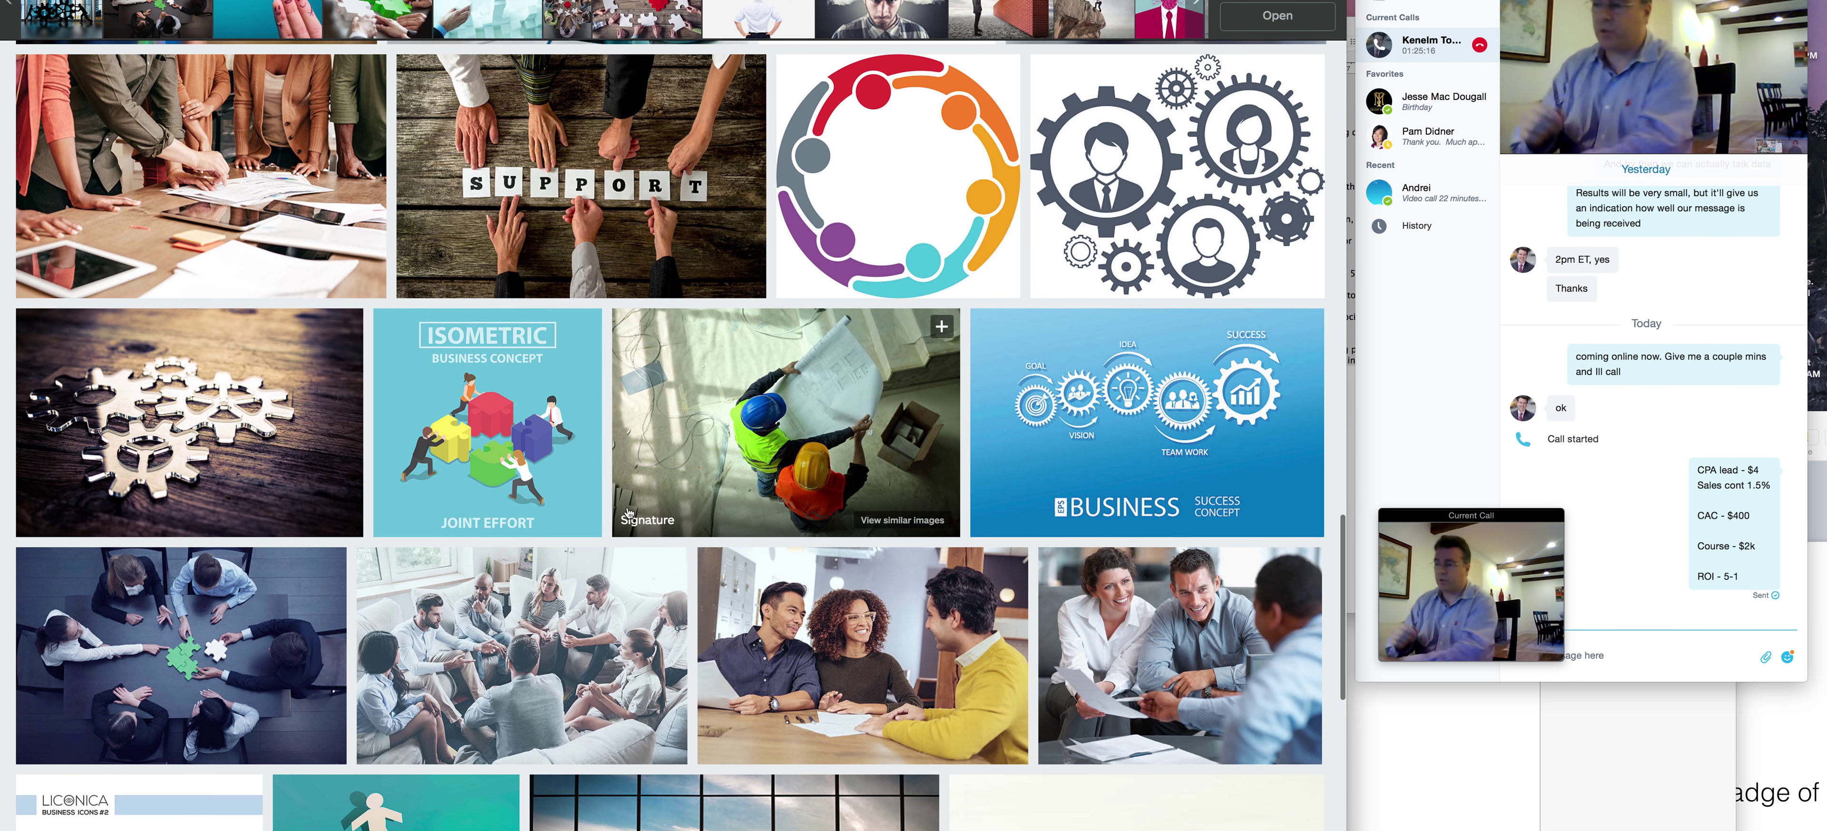
{"action": "scroll", "coordinate": [628, 511], "scroll_direction": "down", "scroll_amount": 7}
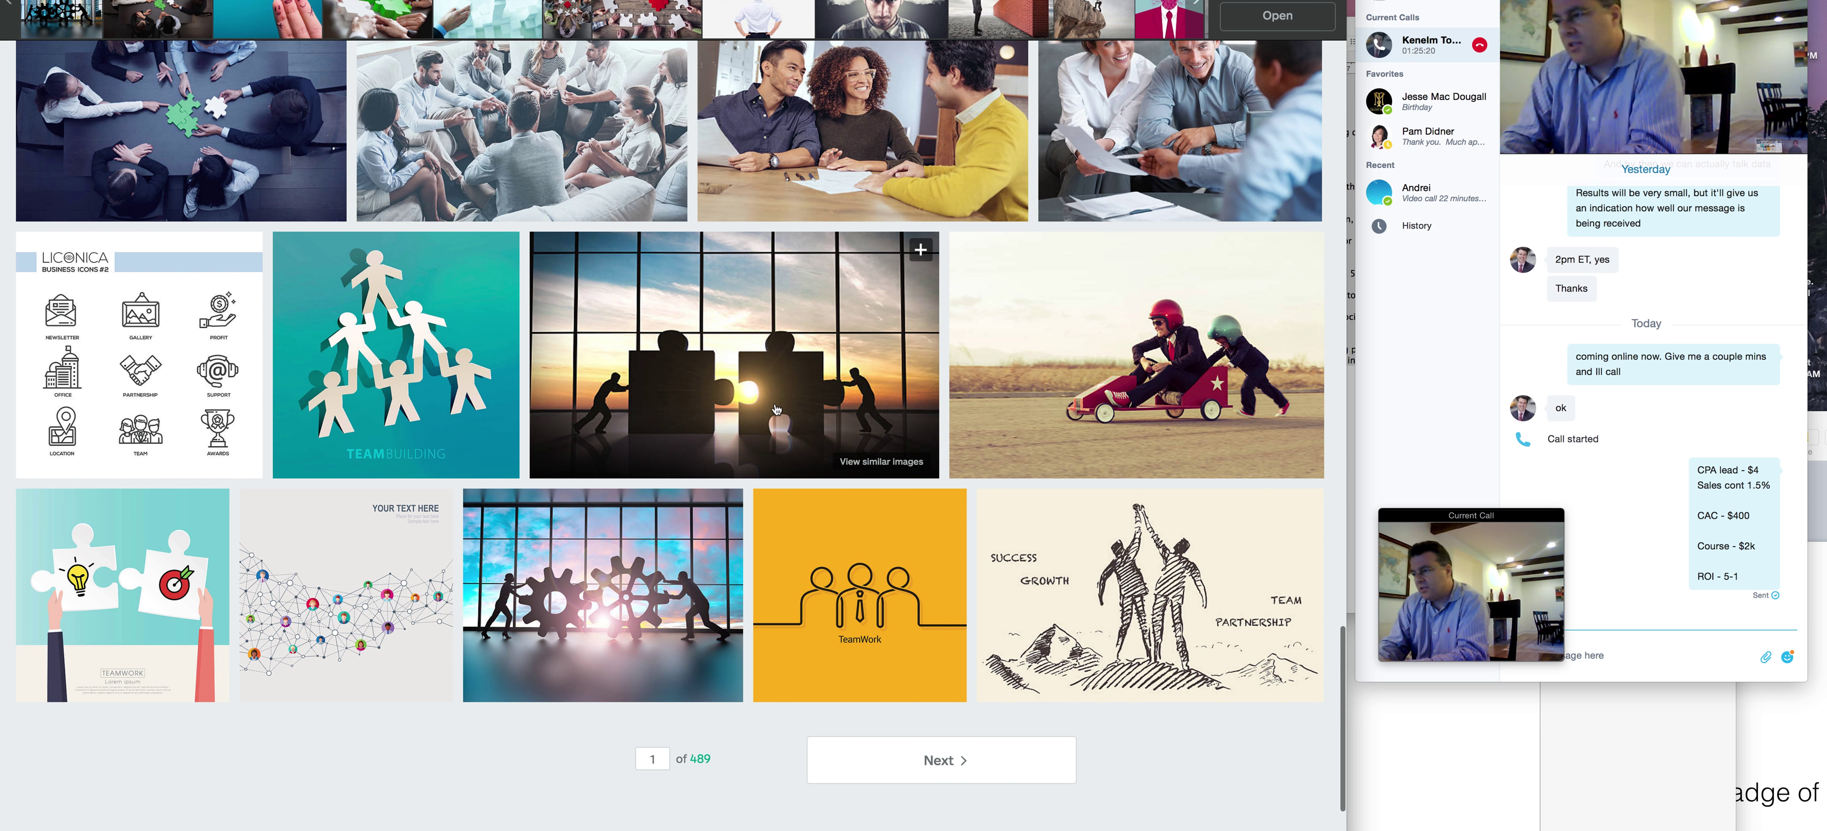
Open the Entrepreneurs LIfe board and copy its read-only sharing link.
{"action": "scroll", "coordinate": [915, 260], "scroll_direction": "up", "scroll_amount": 12}
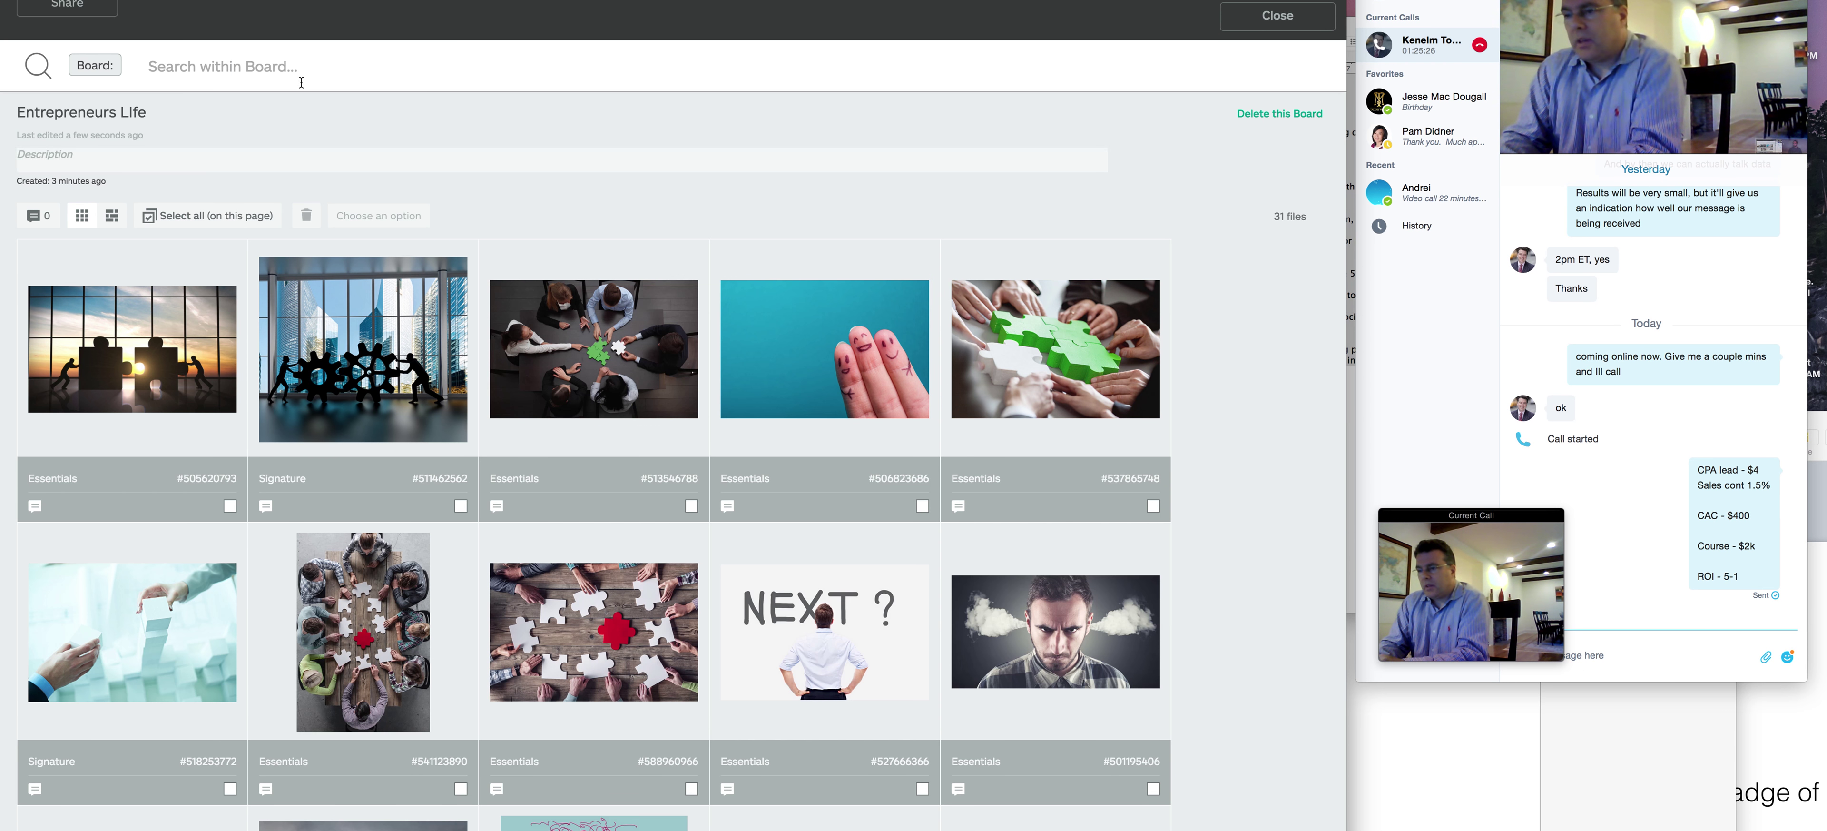
{"action": "left_click", "coordinate": [73, 7]}
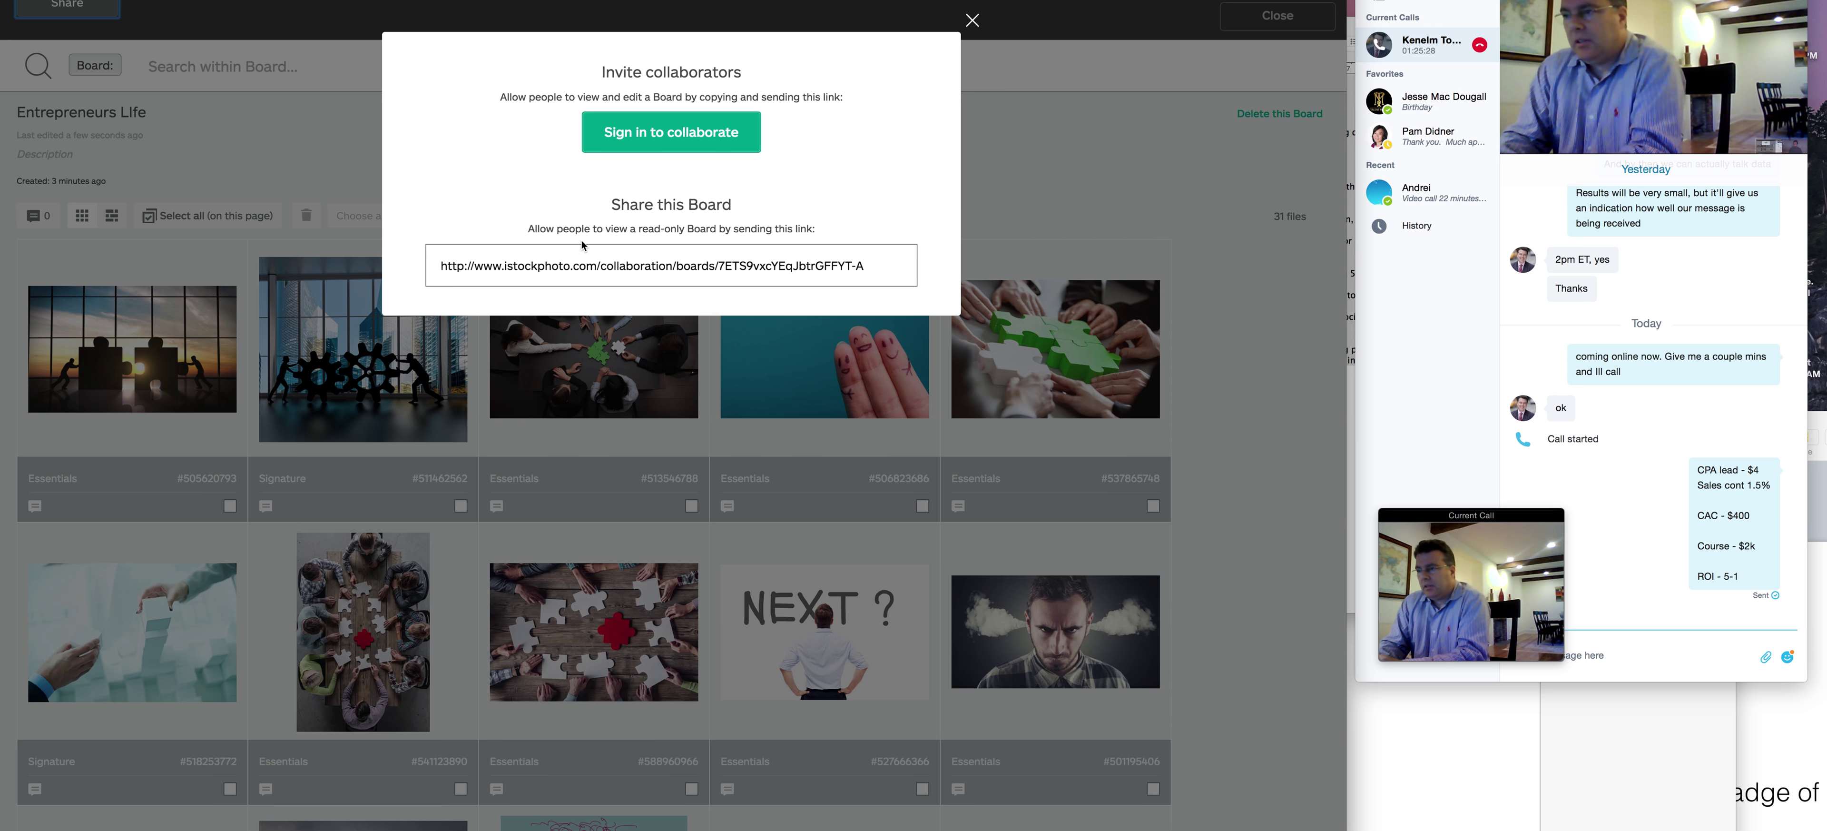
{"action": "left_click", "coordinate": [725, 260]}
{"action": "key", "text": "super+c"}
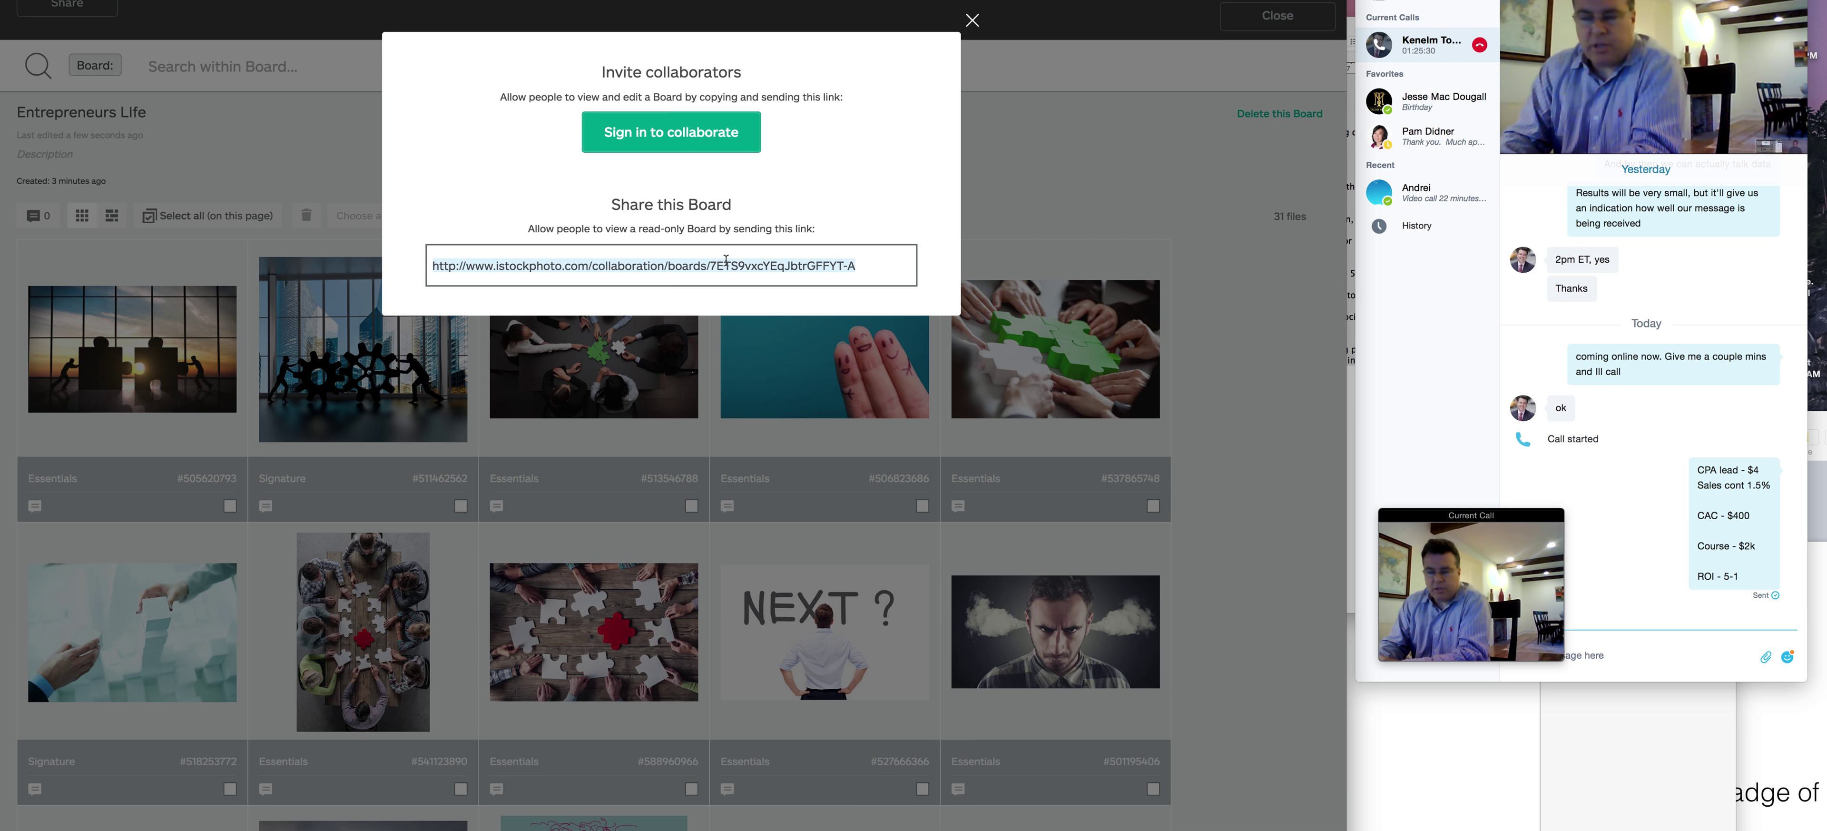
Send the copied board link in the Skype chat and close the board's sharing dialog.
{"action": "left_click", "coordinate": [1636, 660]}
{"action": "key", "text": "super+v"}
{"action": "key", "text": "Return"}
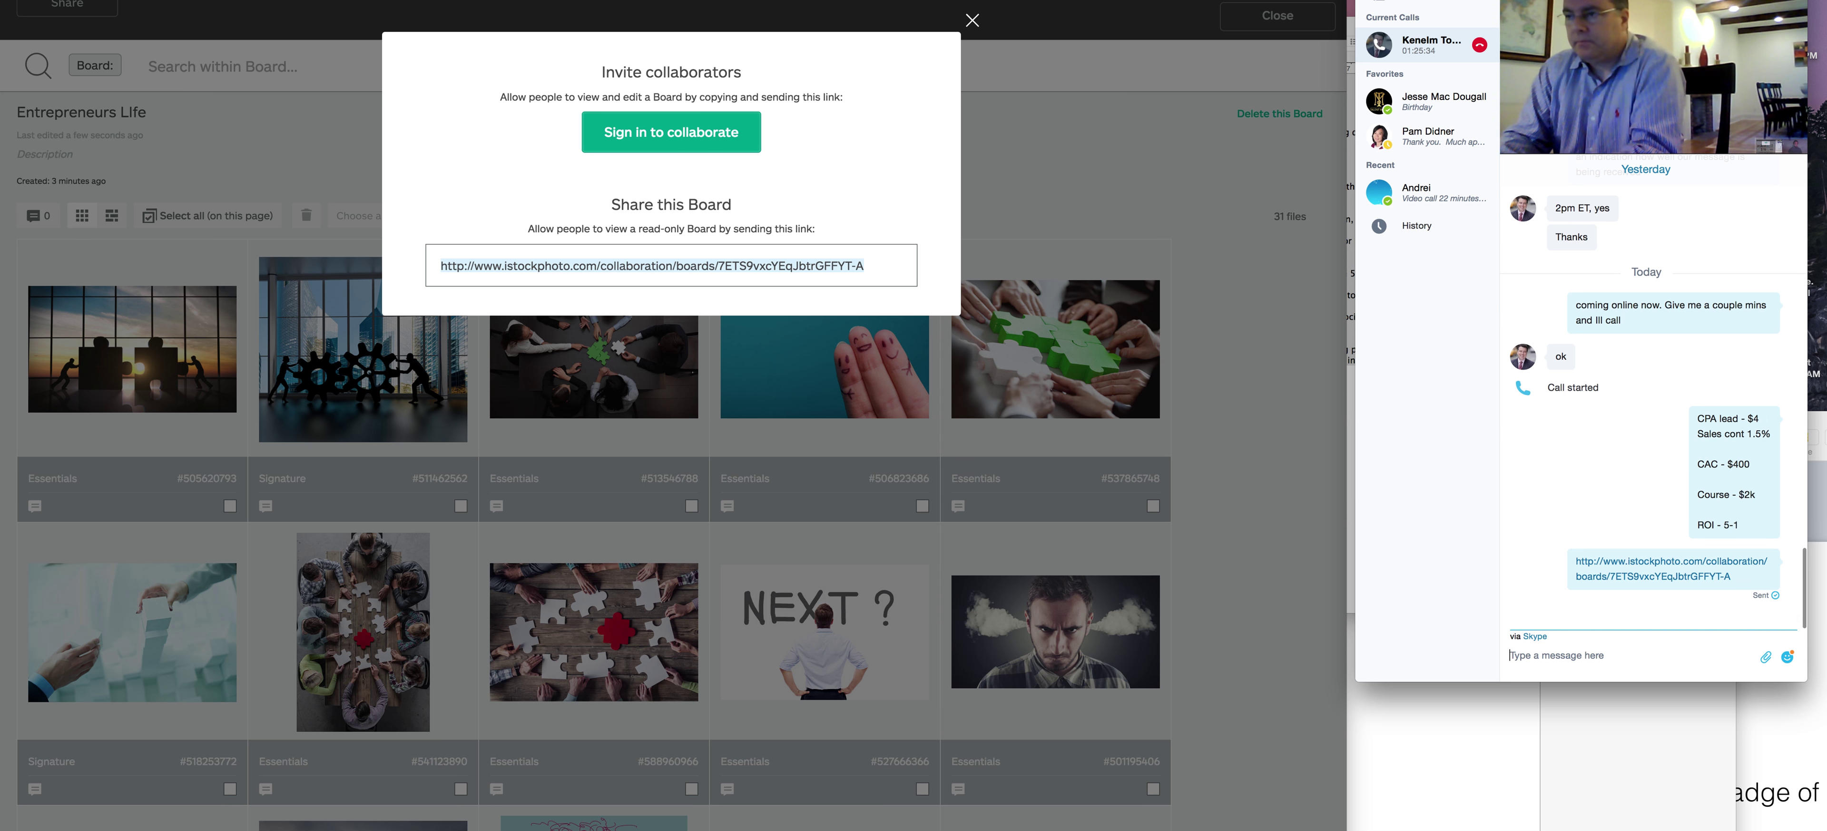
{"action": "left_click", "coordinate": [985, 84]}
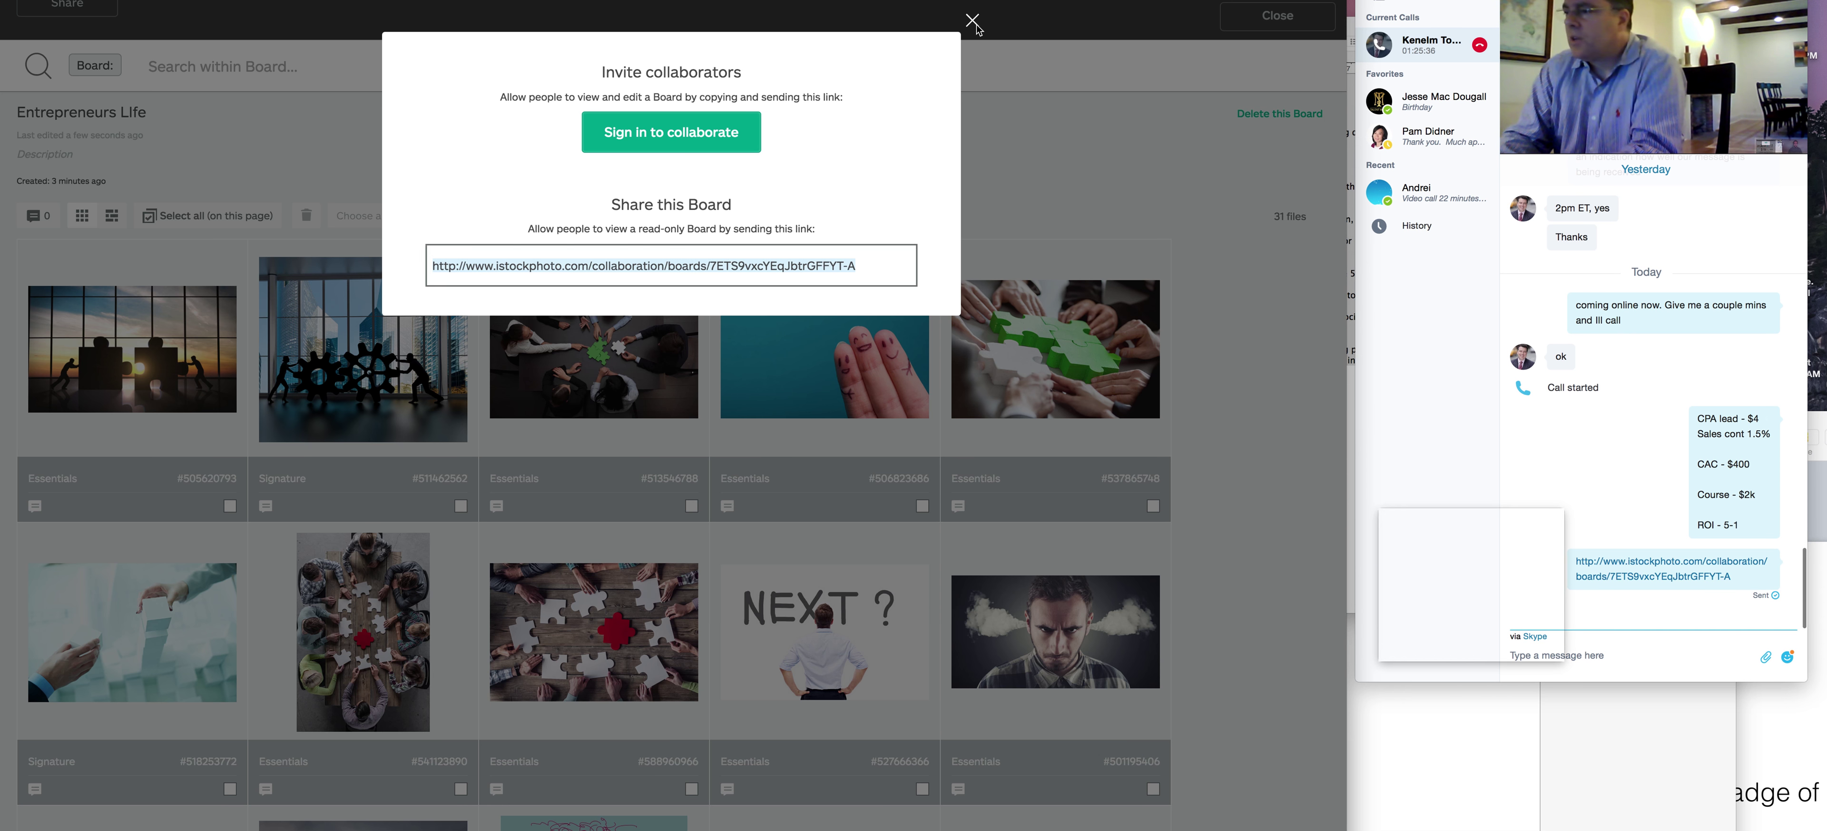
{"action": "left_click", "coordinate": [974, 23]}
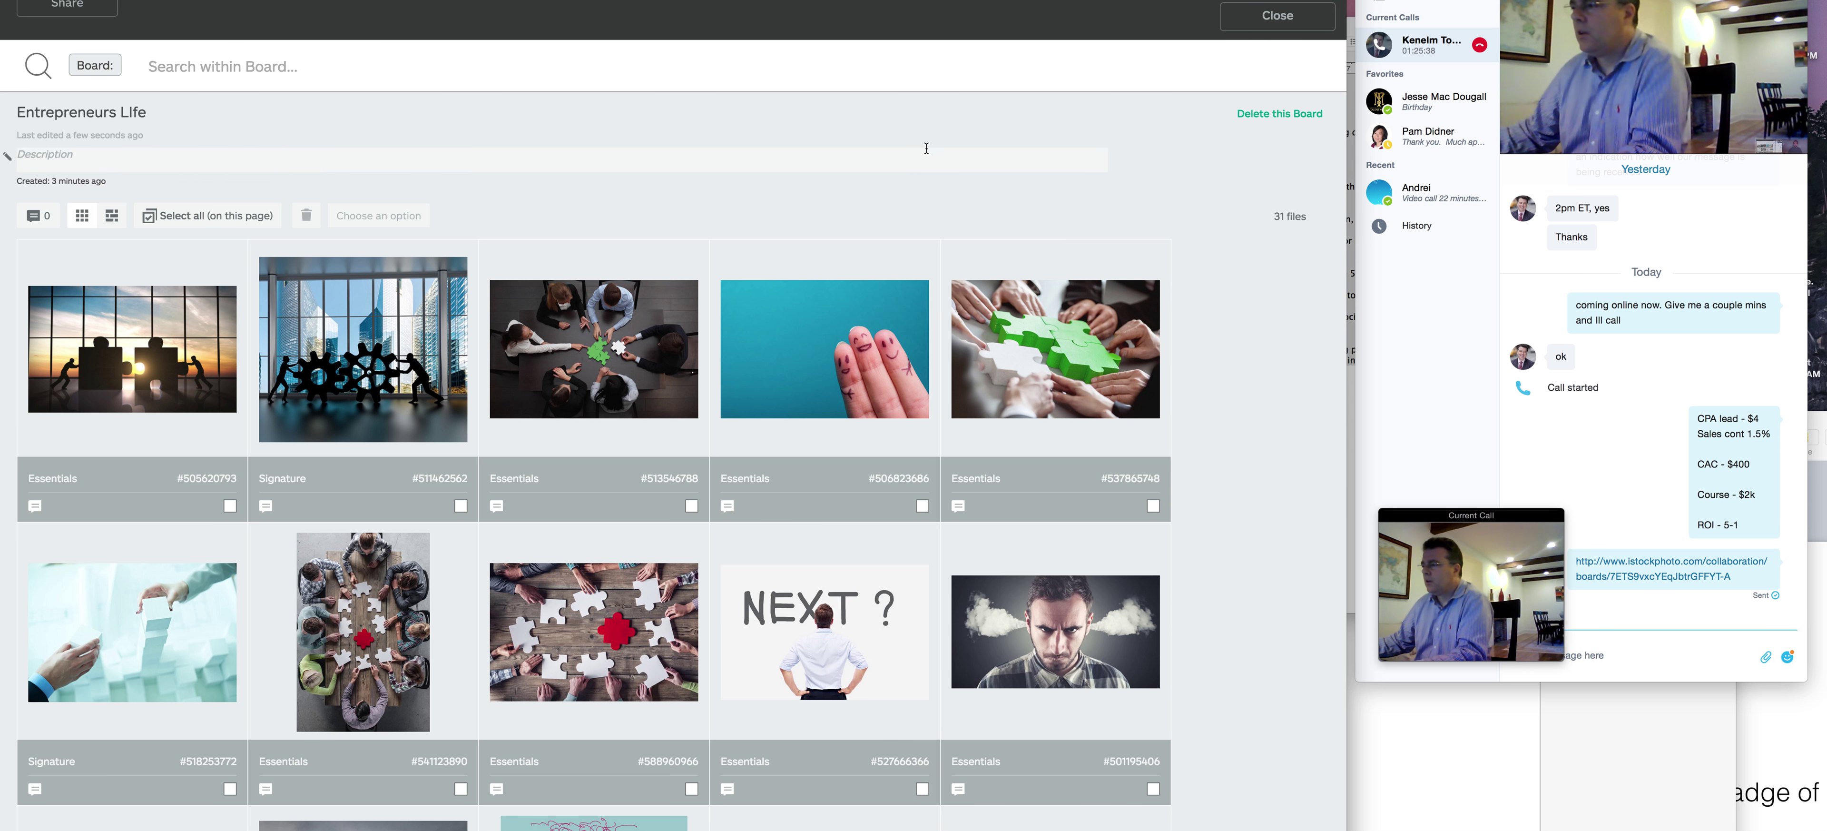
Look over the board, return to the eBook v1 campaign dashboard and end the Skype call.
{"action": "scroll", "coordinate": [925, 151], "scroll_direction": "down", "scroll_amount": 15}
{"action": "scroll", "coordinate": [926, 152], "scroll_direction": "up", "scroll_amount": 15}
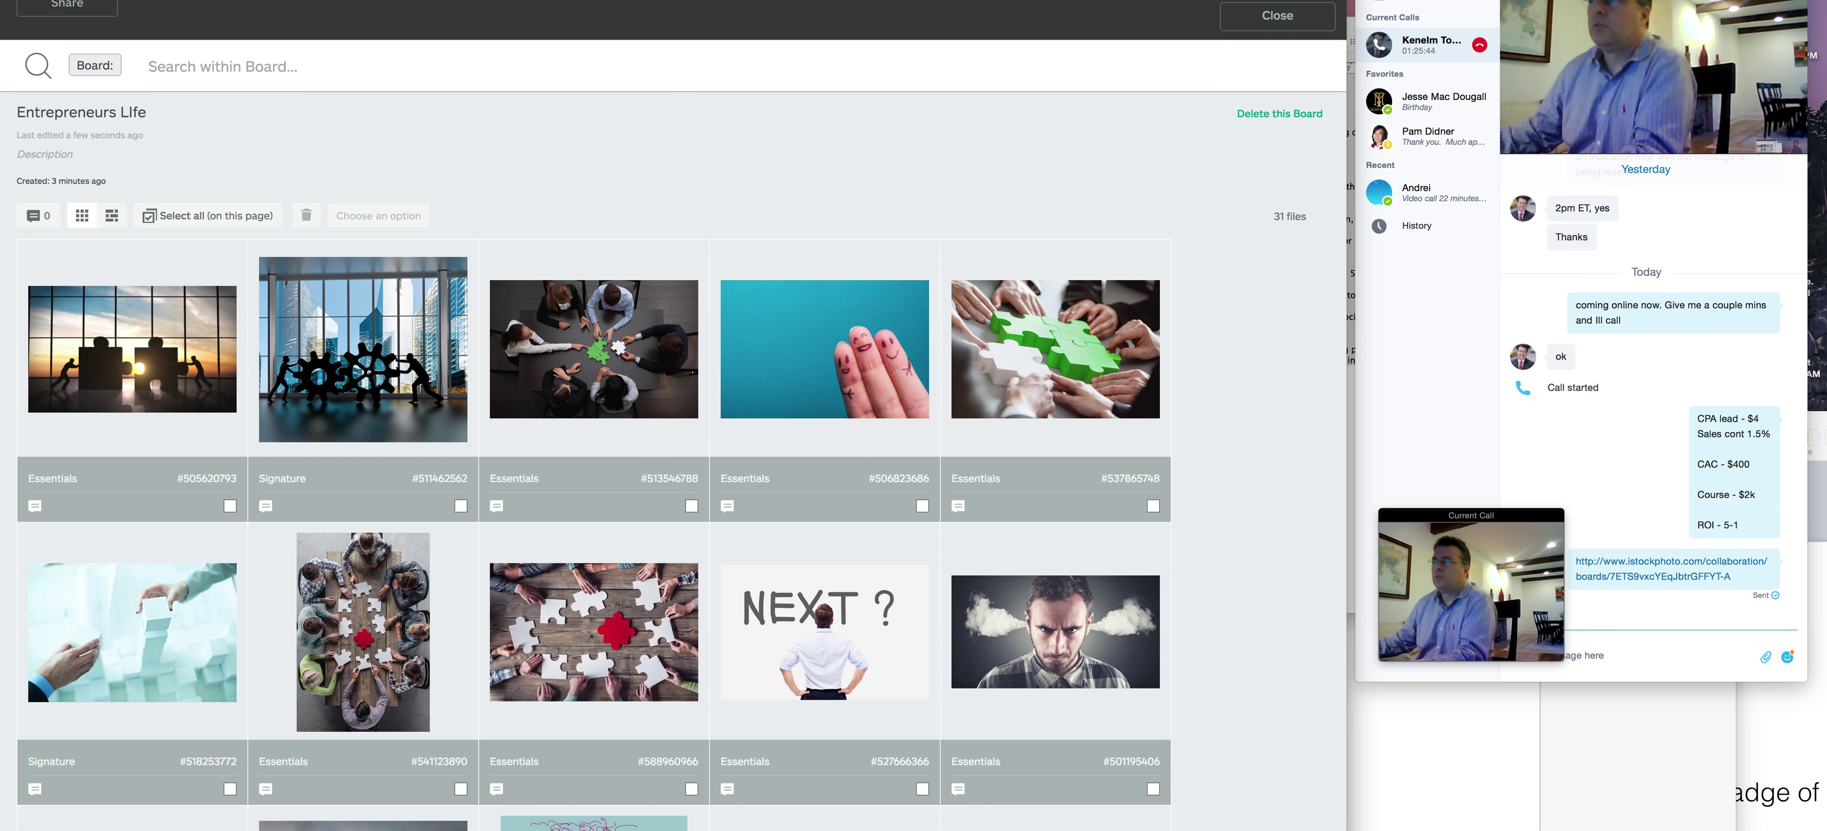
{"action": "key", "text": "ctrl+Tab"}
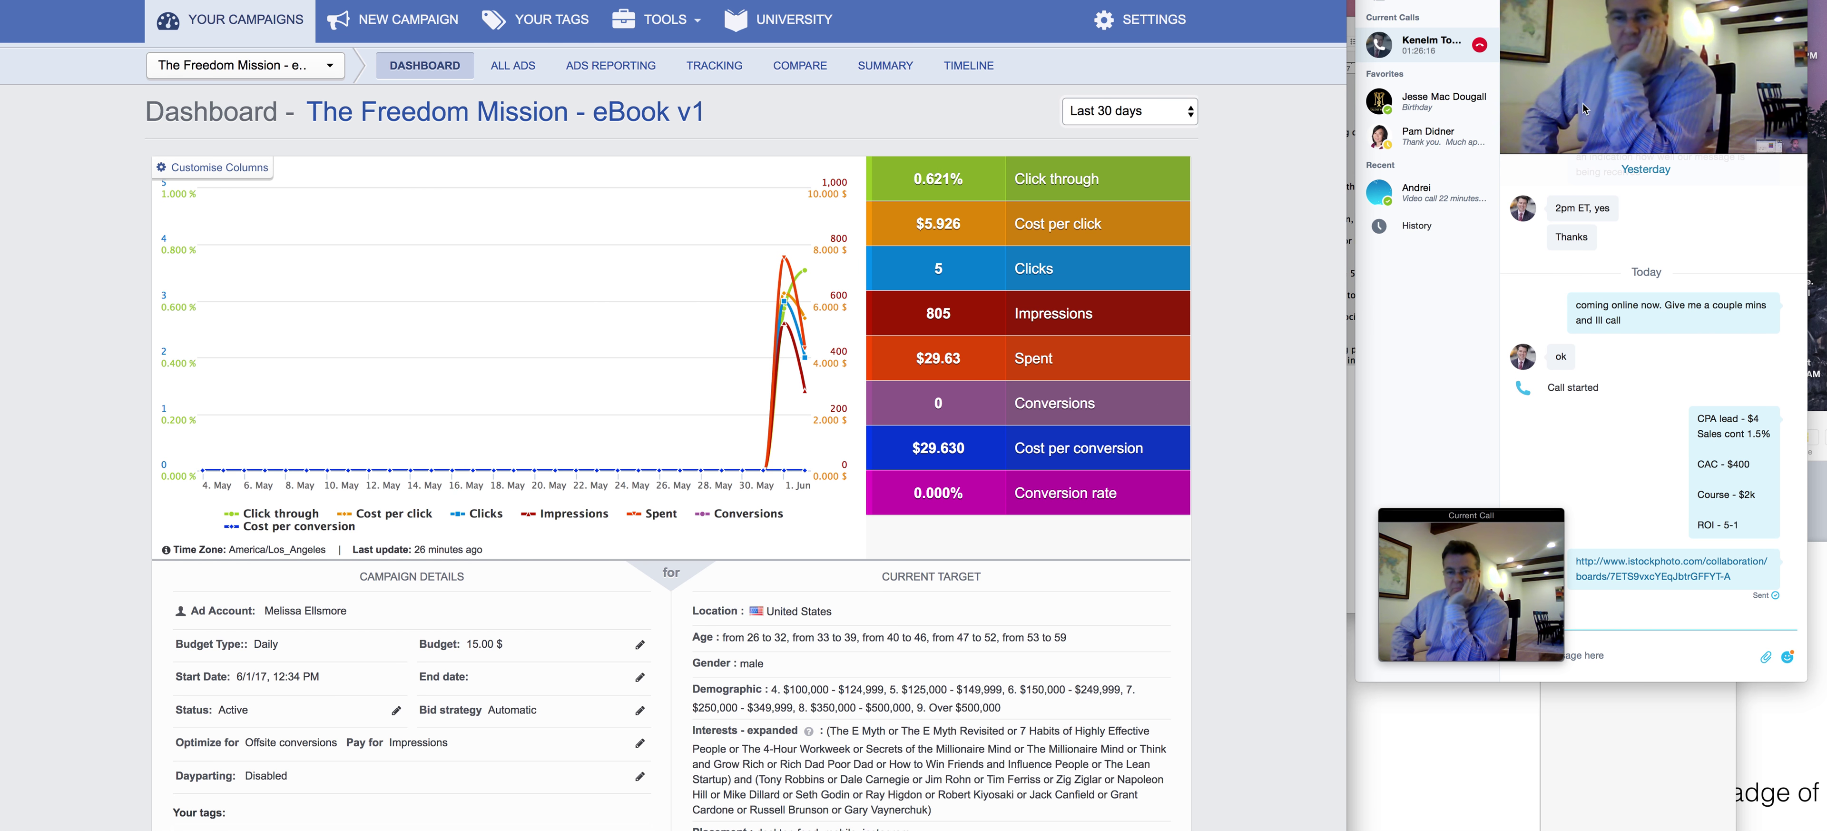
{"action": "left_click", "coordinate": [1480, 46]}
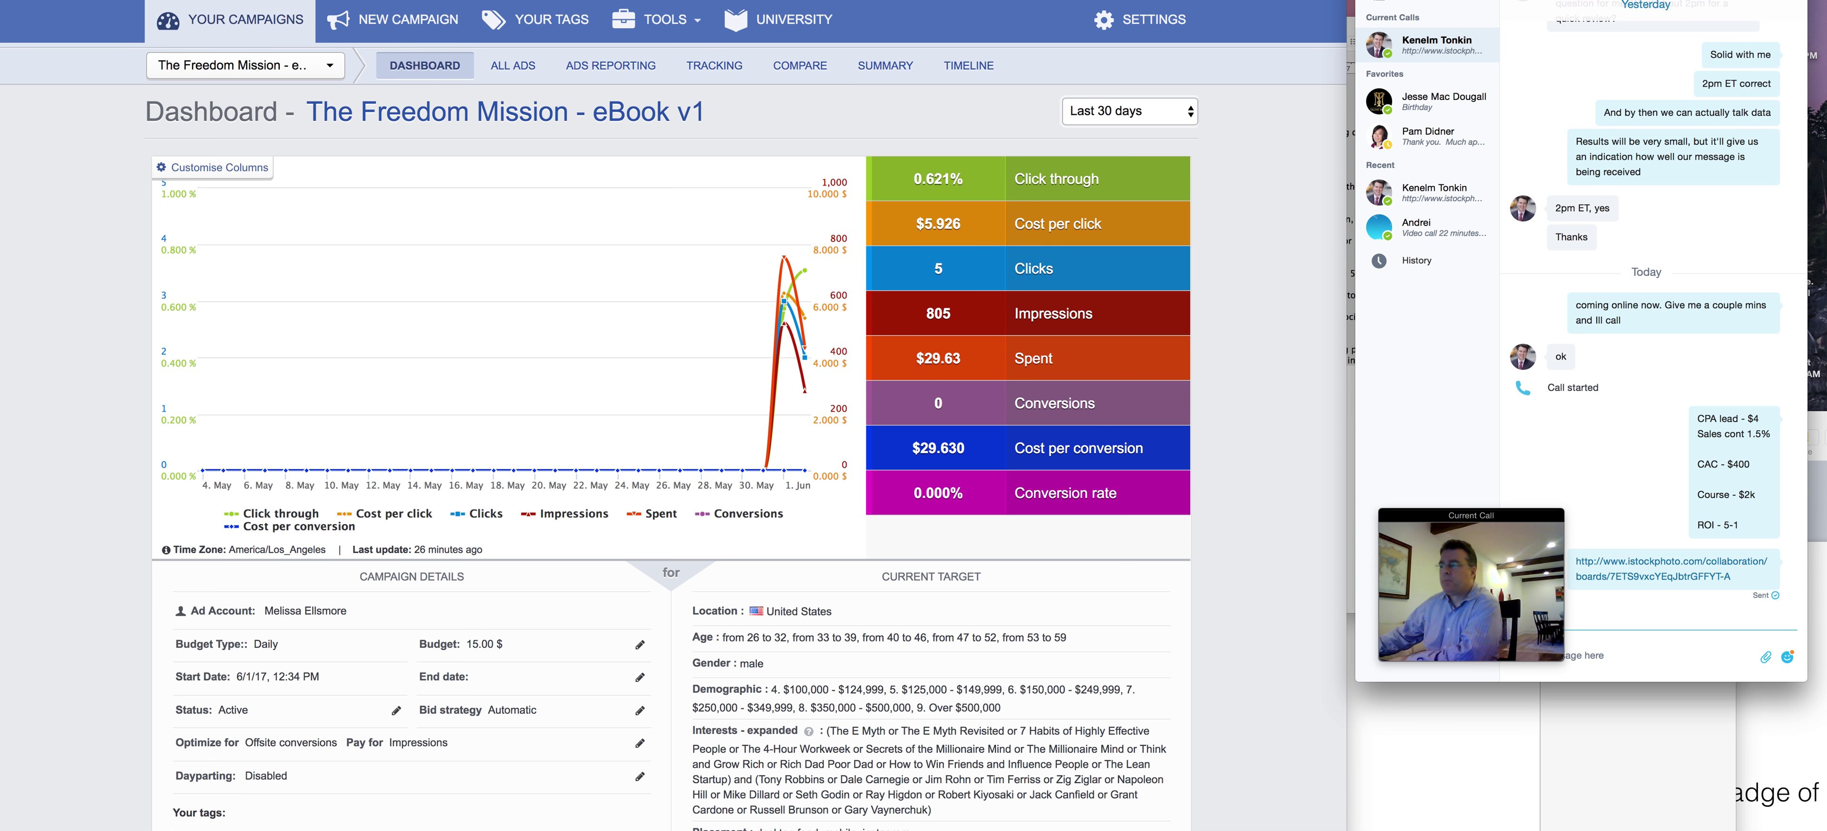